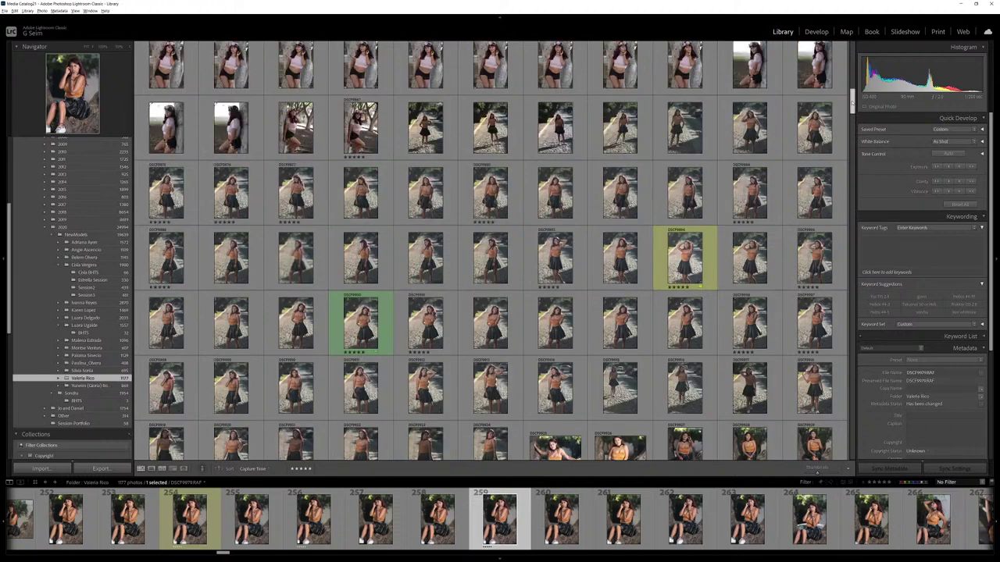
Filter the folder to five-star photos and open the last cobblestone-road portrait in Loupe view.
scroll(491, 250, "down", 8)
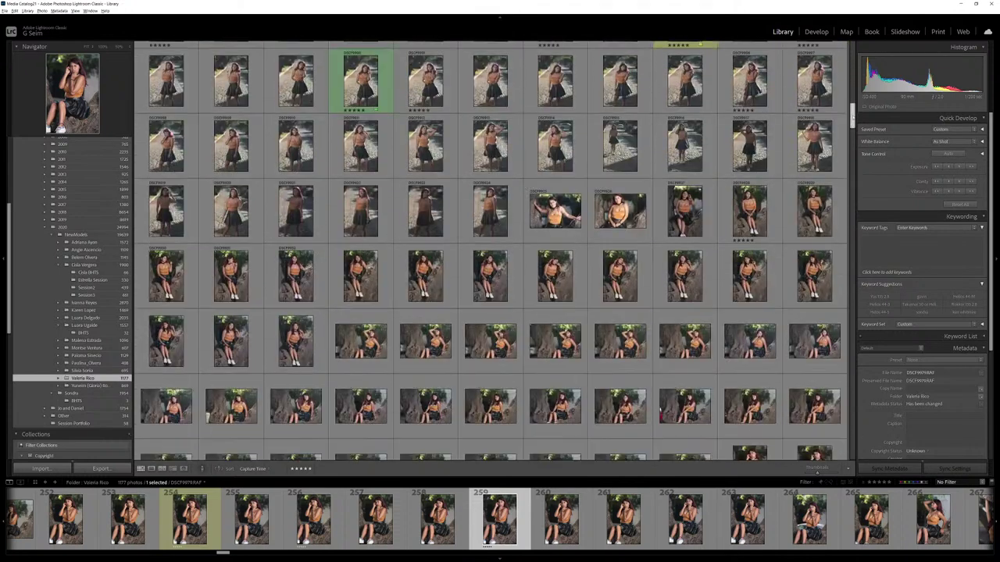
left_click(890, 483)
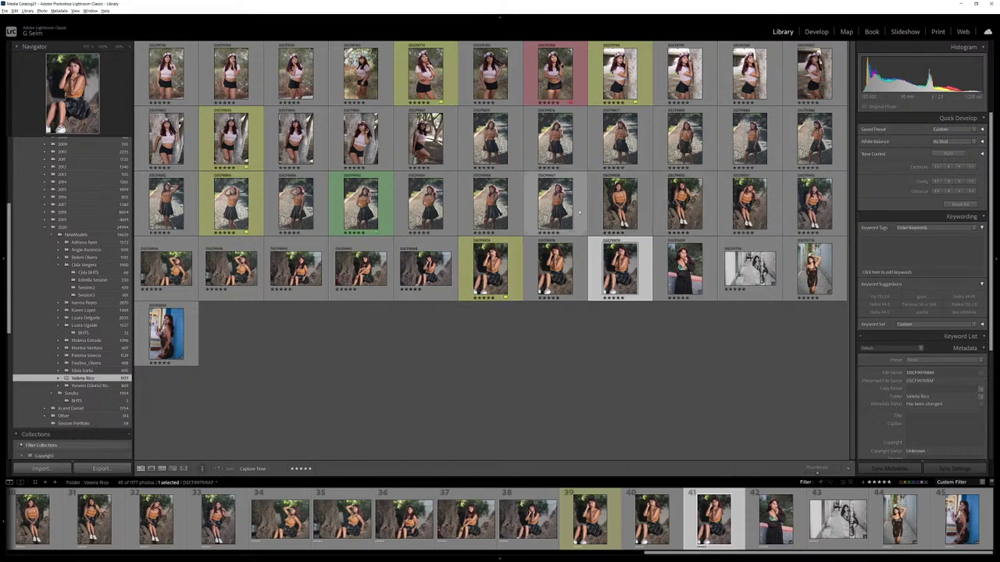
left_click(554, 205)
double_click(554, 204)
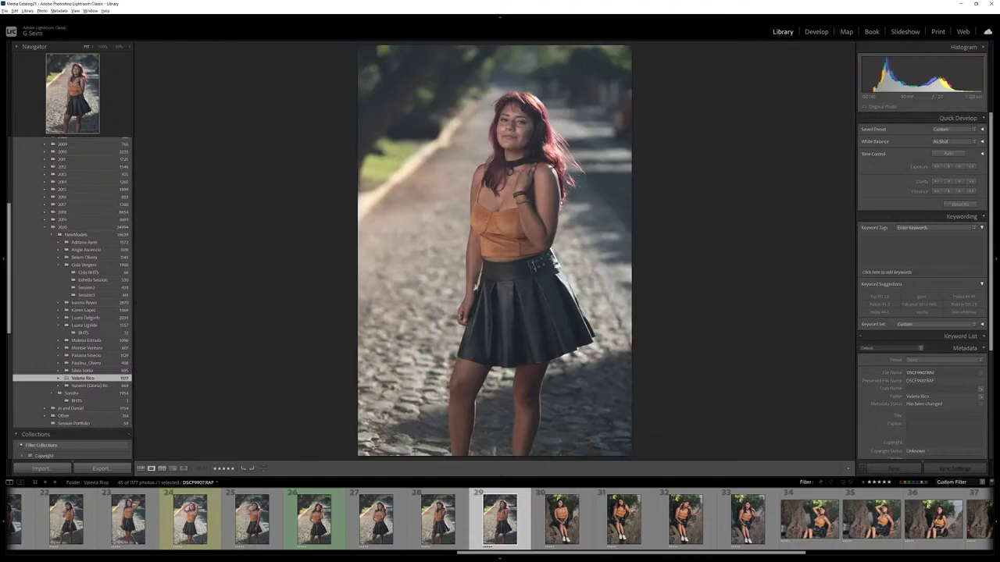
Review the five-star picks one by one, from the cobblestone-road portrait through the seated tree portraits.
key("Right")
key("Right")
key("Right")
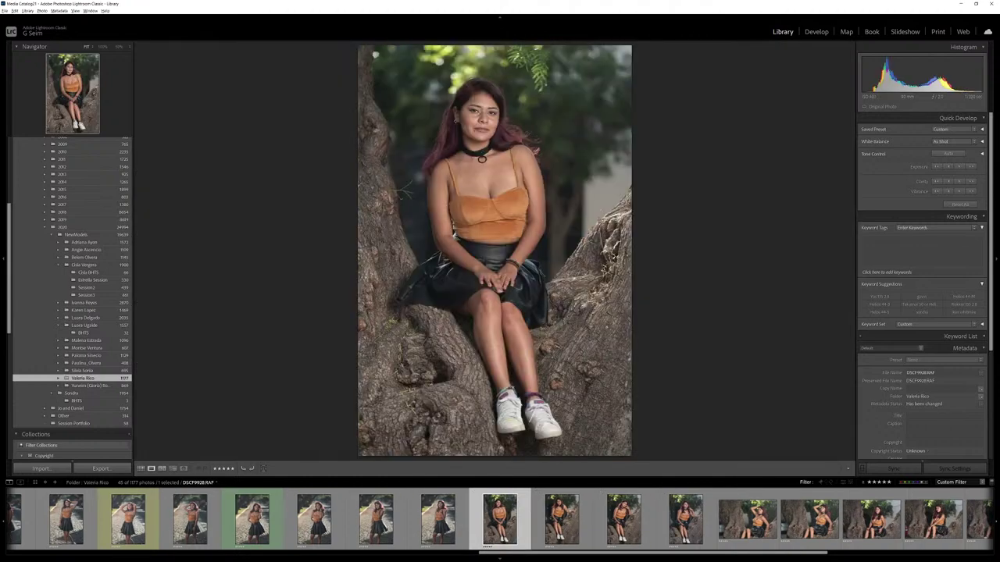
key("Right")
key("Right")
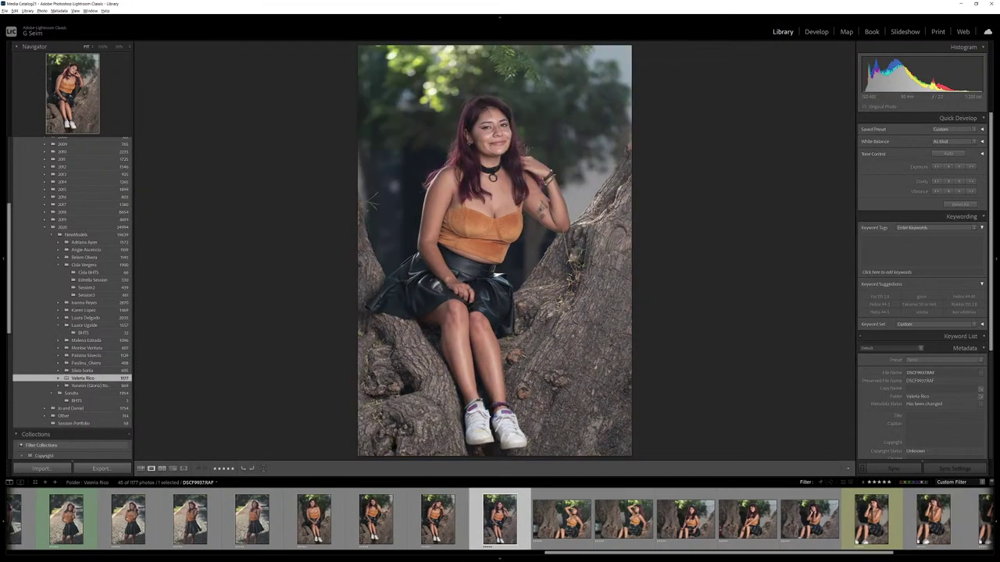
key("Right")
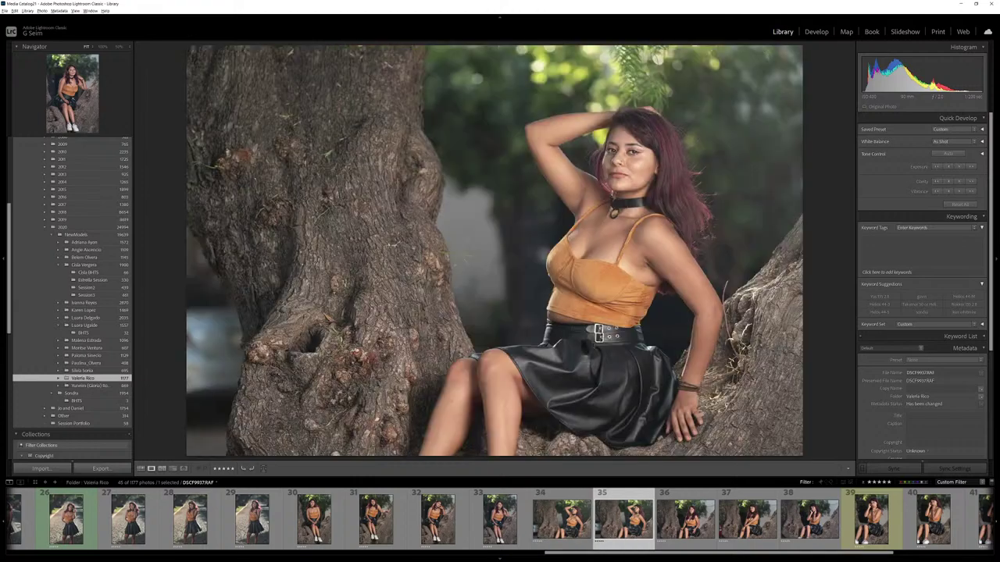
key("Right")
key("Right")
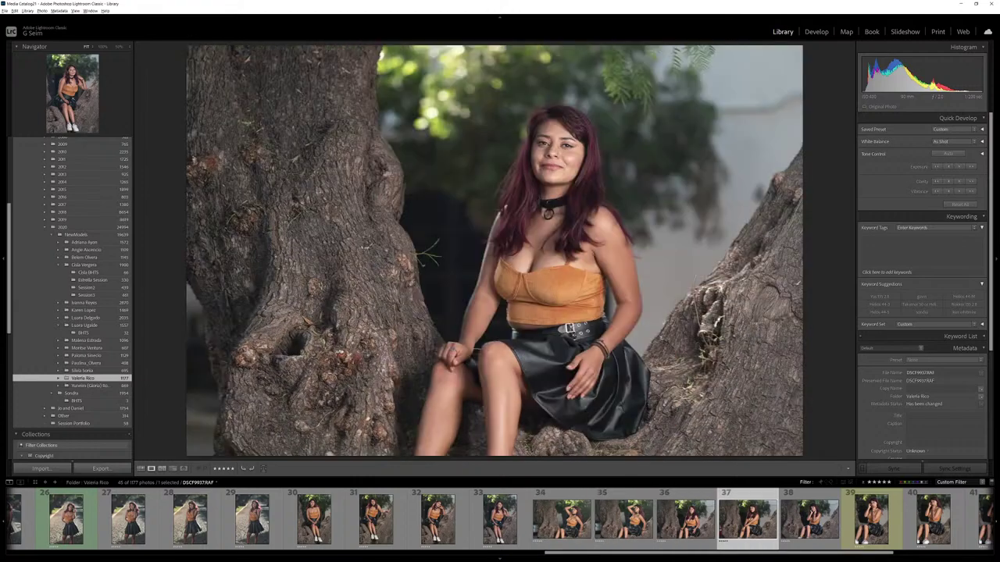
key("Right")
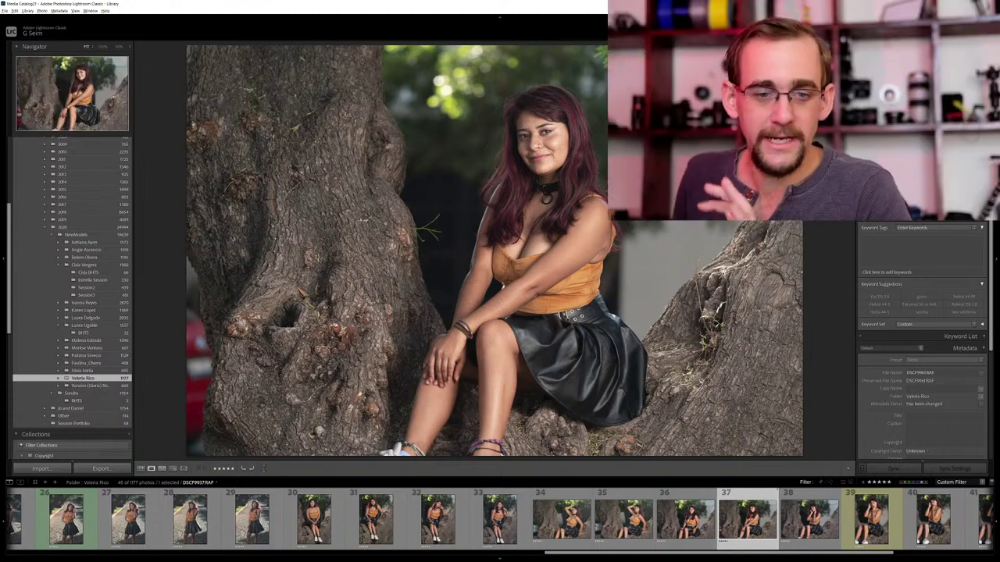
key("Right")
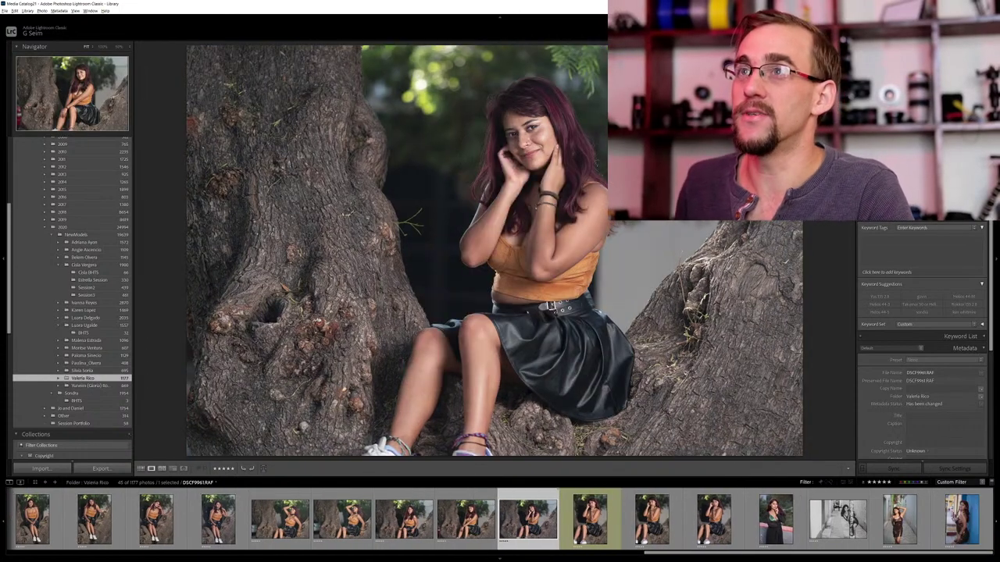
Turn off full screen for the secondary display and hide the secondary display window.
left_click(89, 10)
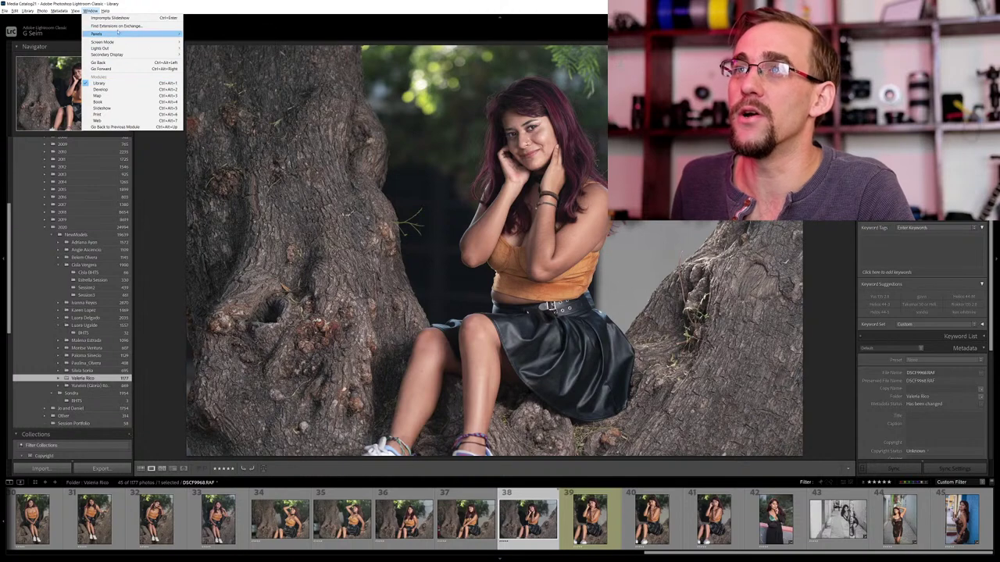
mouse_move(117, 54)
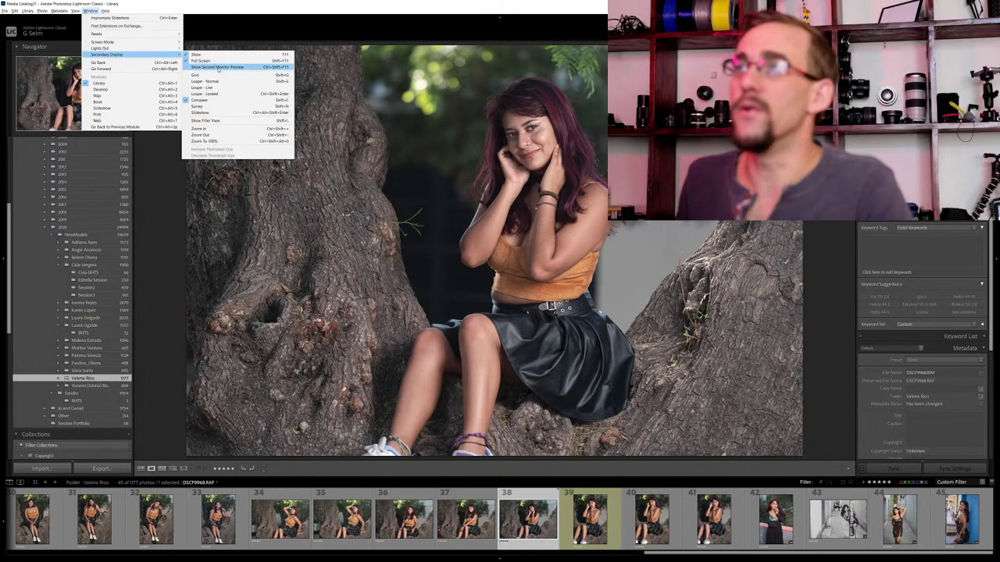
left_click(216, 61)
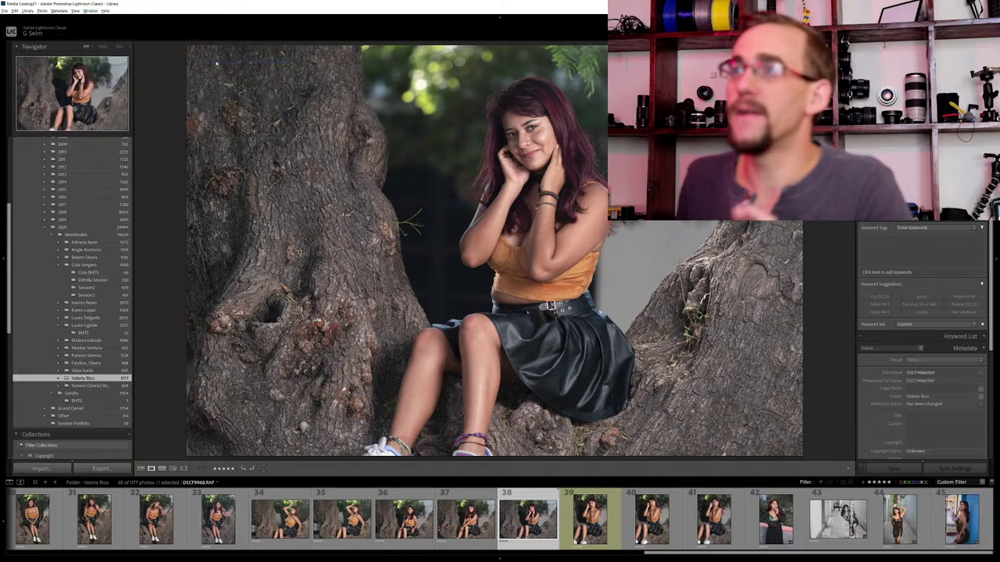
left_click(88, 11)
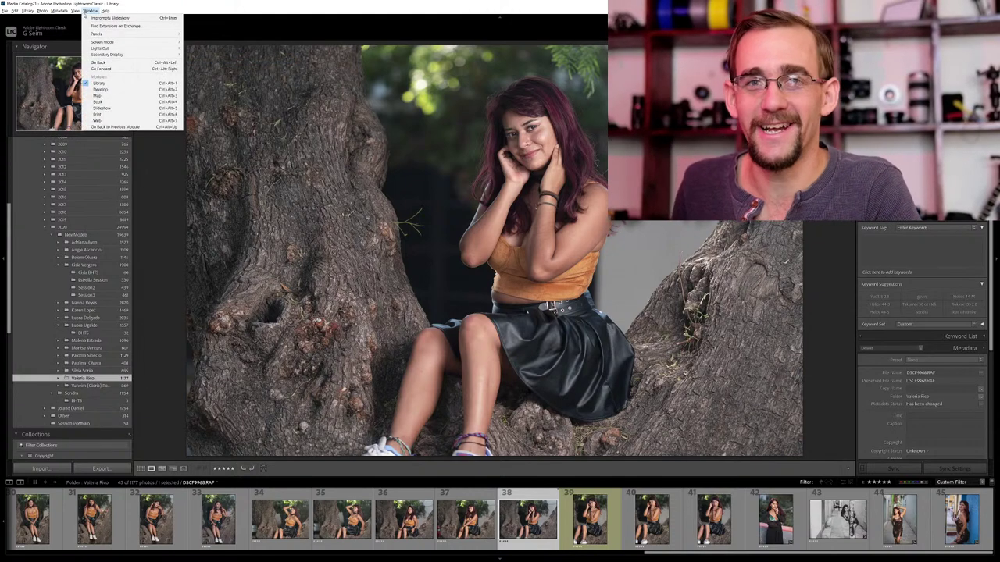
mouse_move(179, 56)
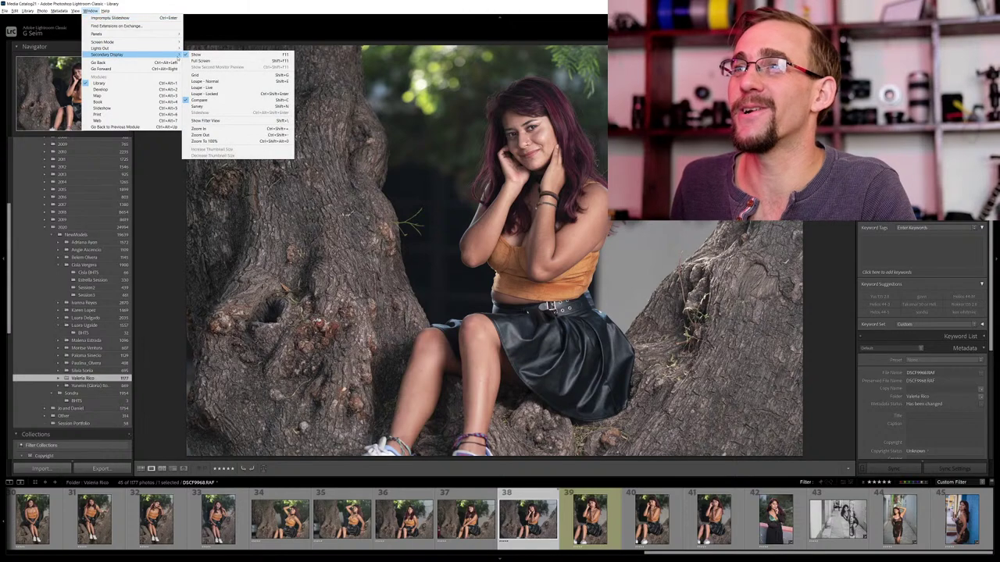
left_click(207, 56)
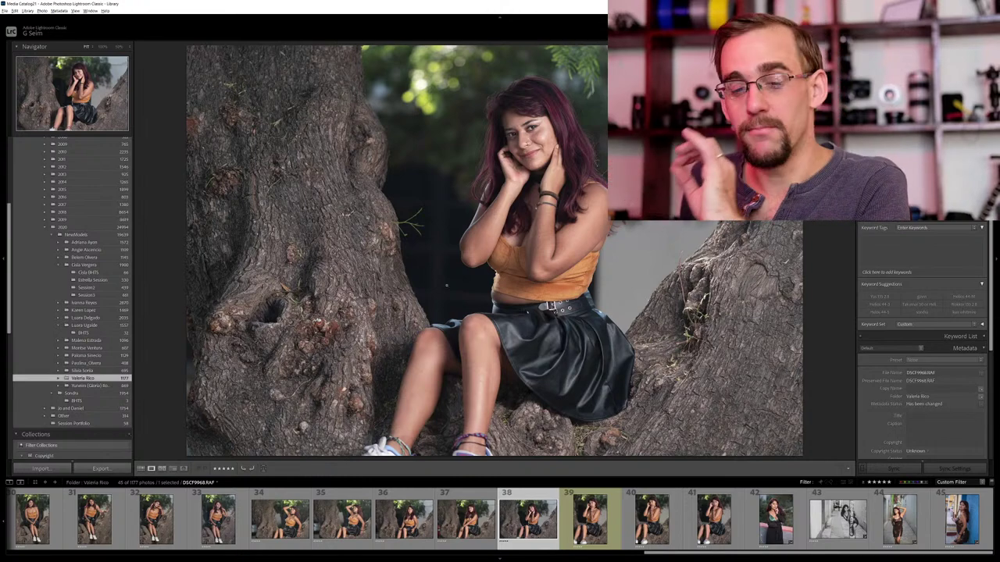
Select photo 41 of the filtered set, the last seated tree portrait, and turn off the five-star filter.
key("Right")
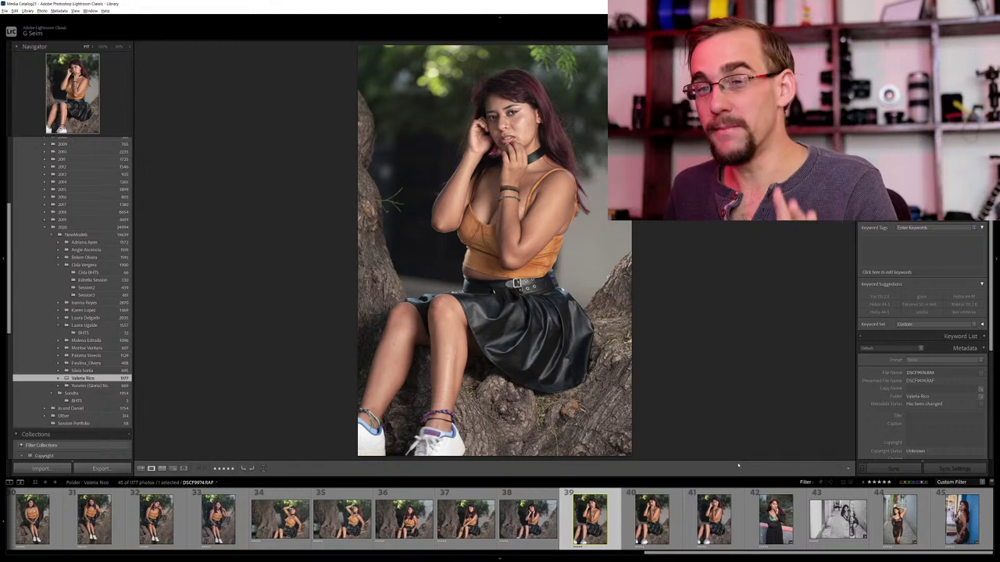
left_click(717, 522)
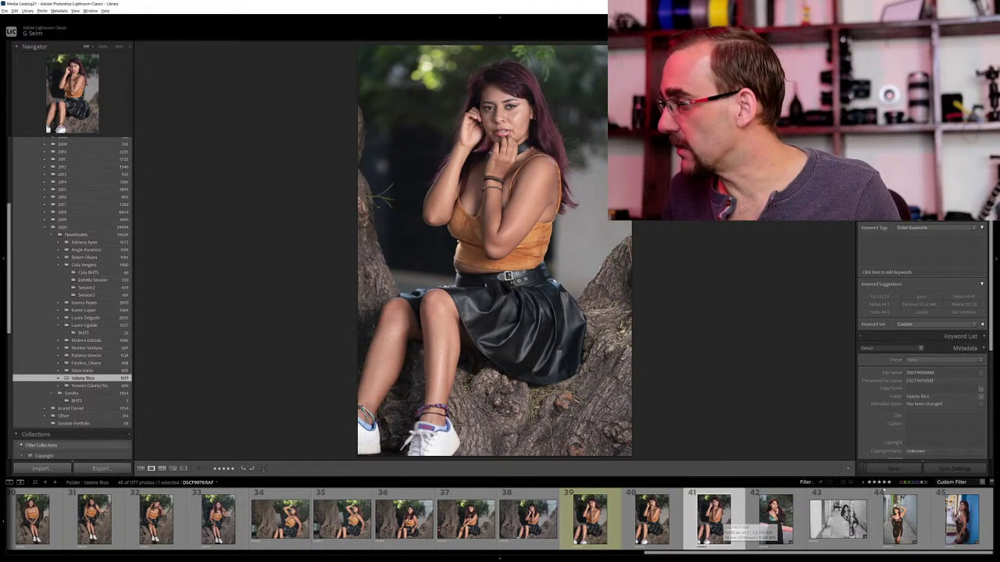
key("ctrl+l")
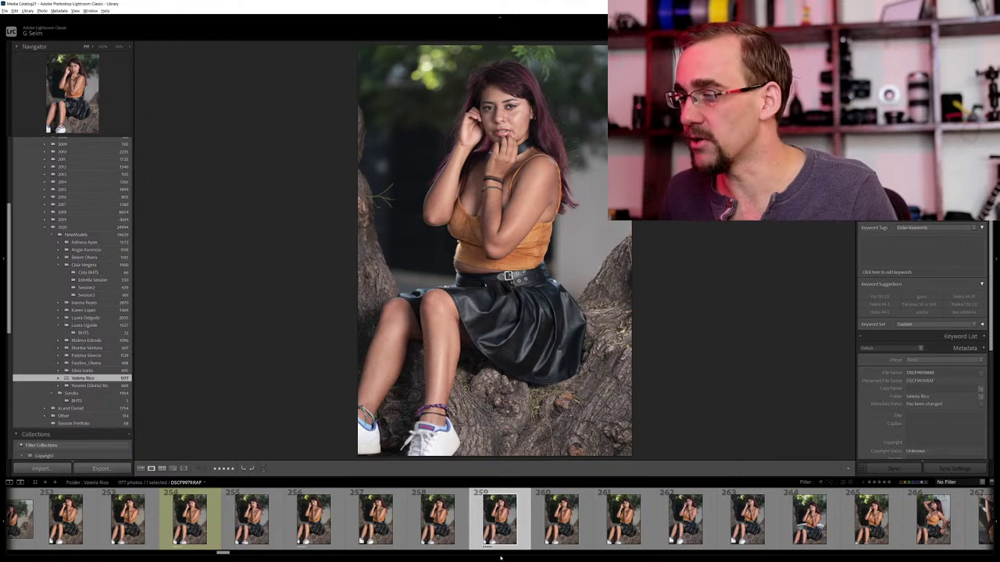
Compare the near-identical seated portraits around the selected one with the filmstrip hidden, restoring the filmstrip at the end.
left_click(500, 558)
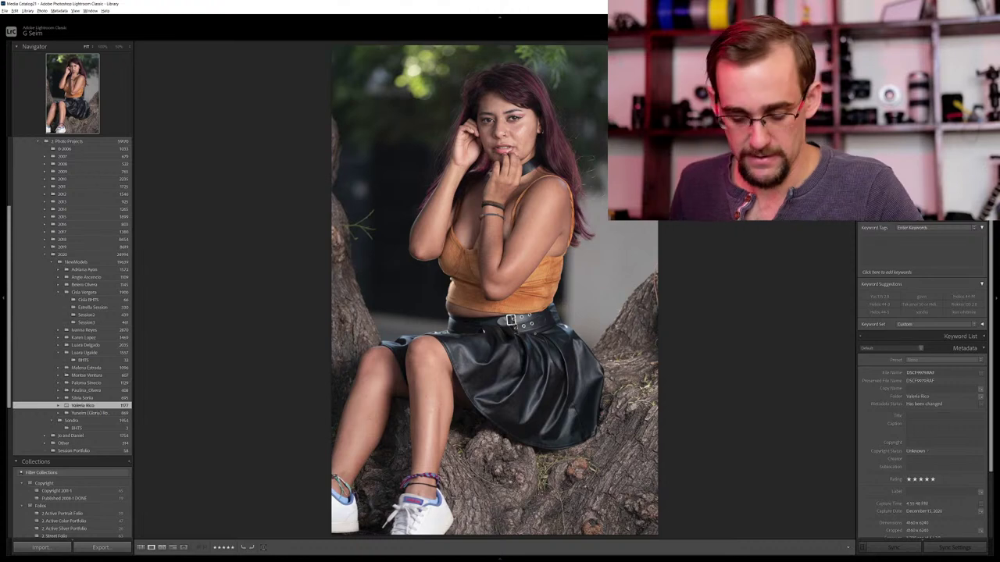
key("Right")
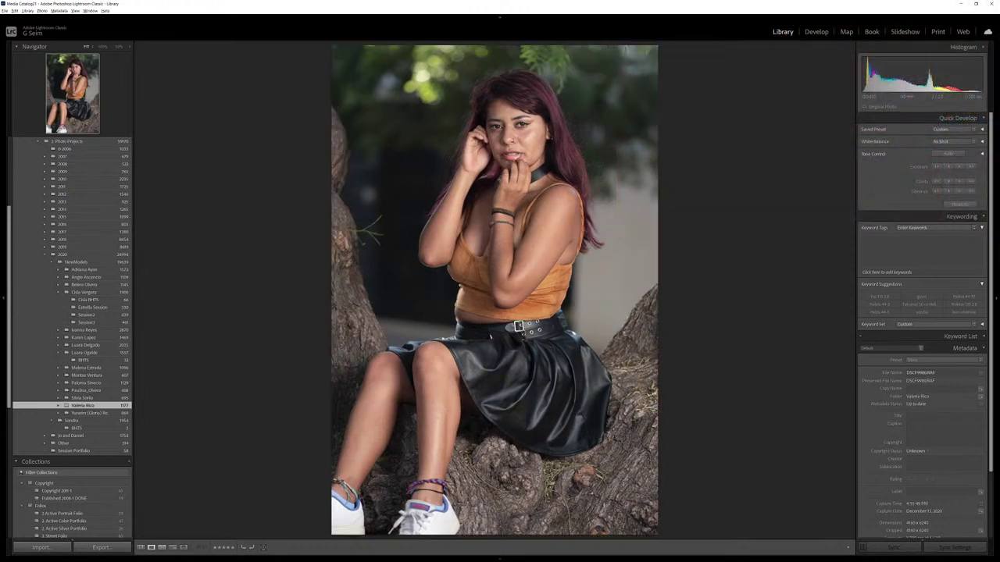
key("Right")
key("Right")
key("Right")
key("Right")
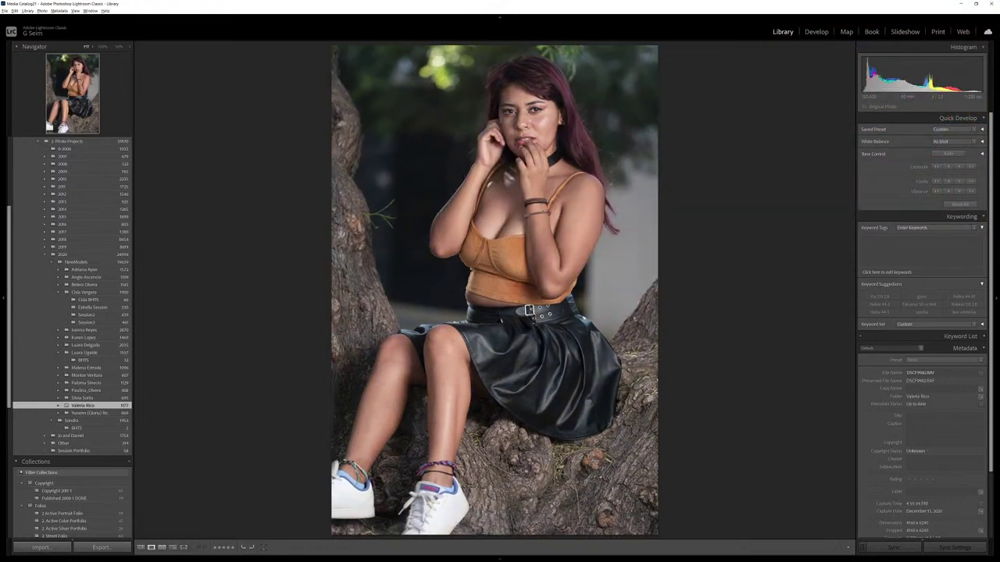
key("Right")
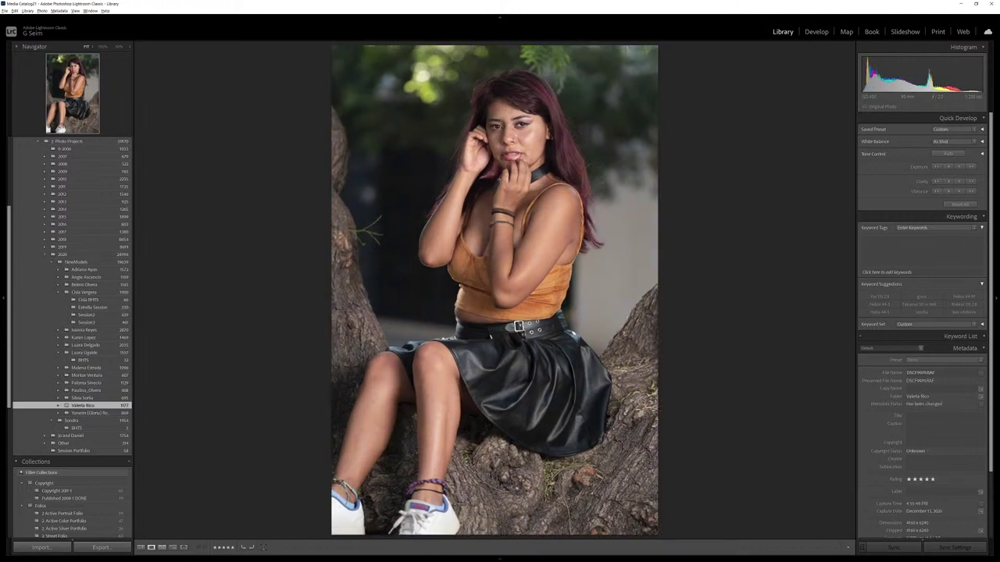
key("Right")
key("Right")
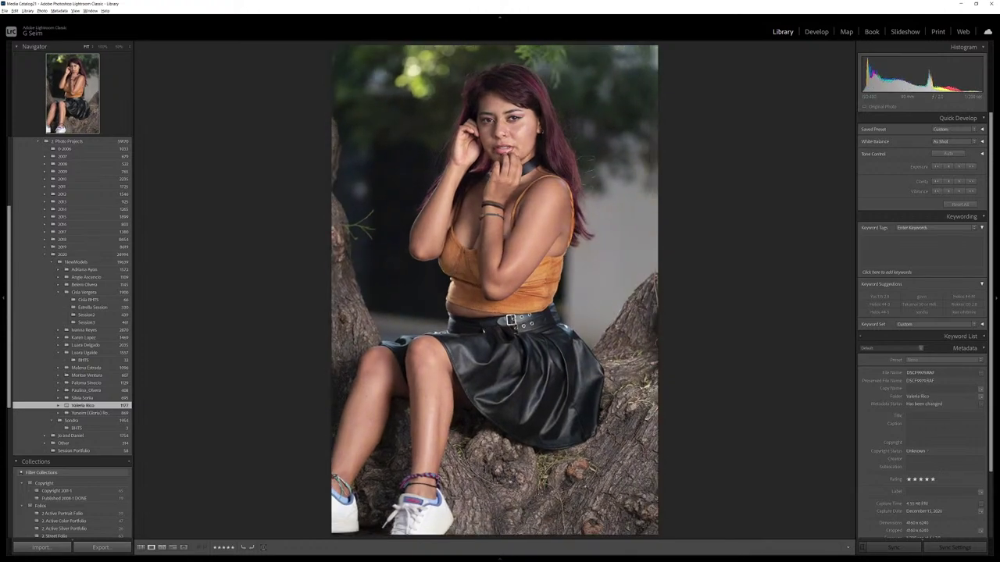
key("Left")
key("Left")
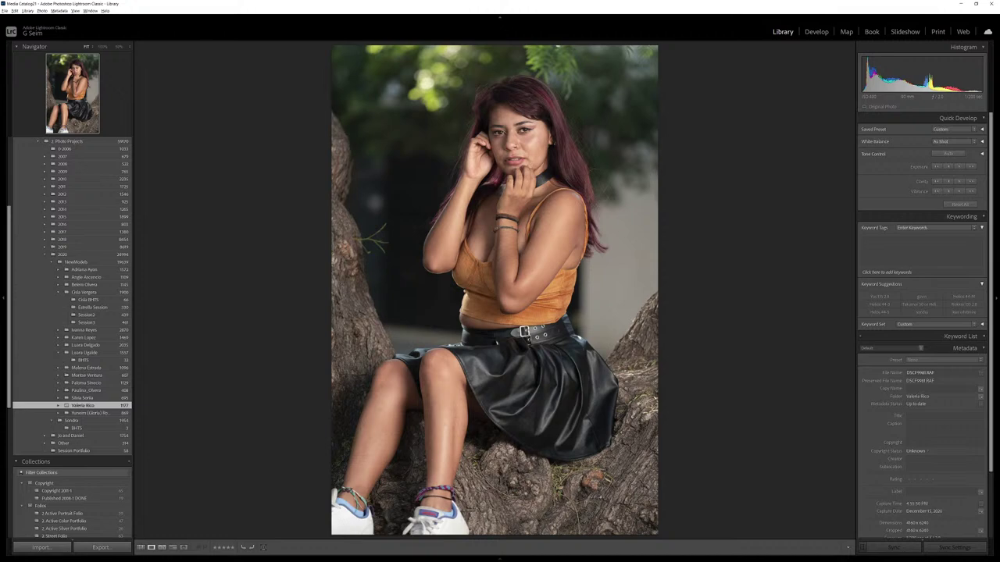
left_click(503, 557)
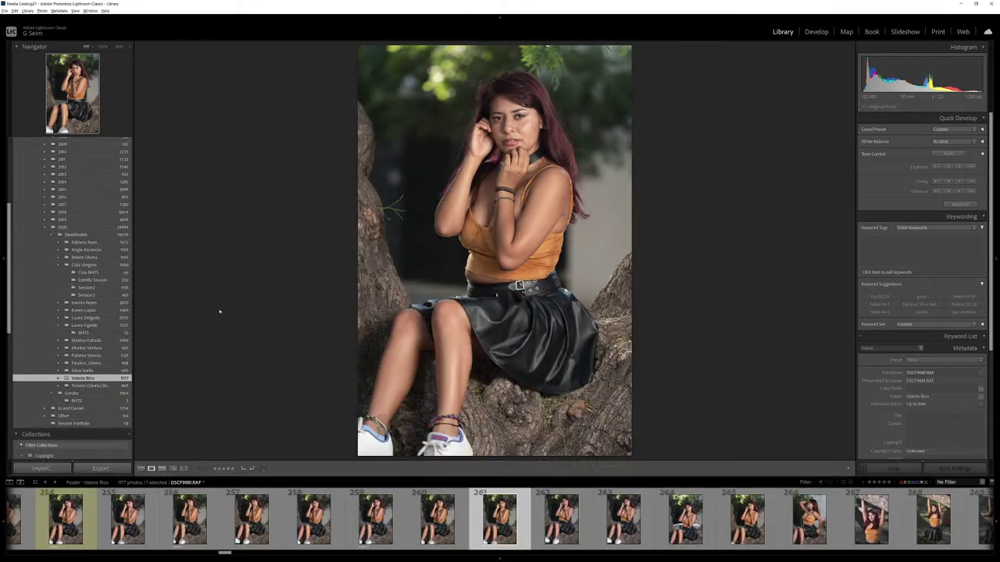
Go past the remaining seated shots and rate photo 267, the close portrait under the tree branch, five stars.
key("Right")
key("Right")
key("Right")
key("Right")
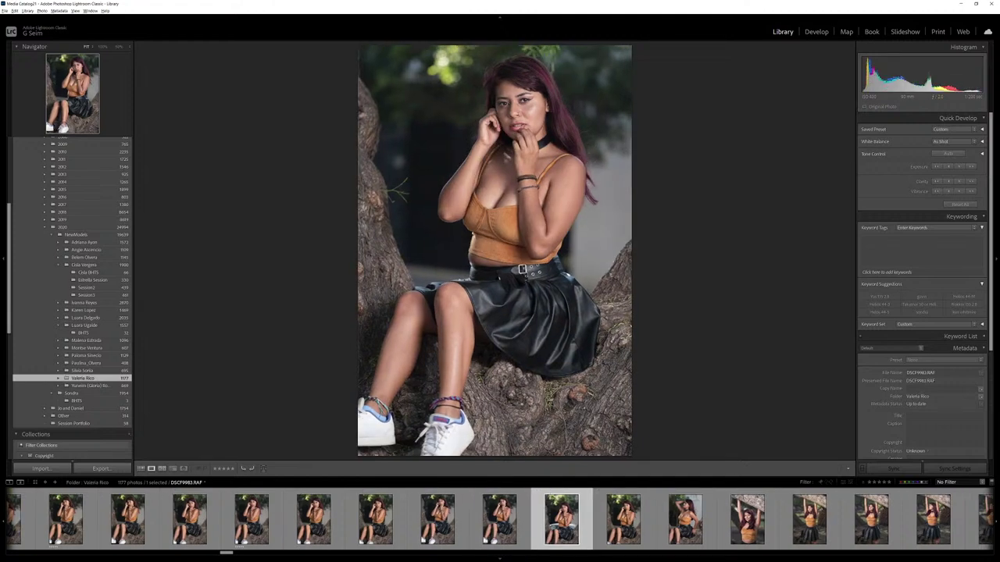
key("Right")
key("Right")
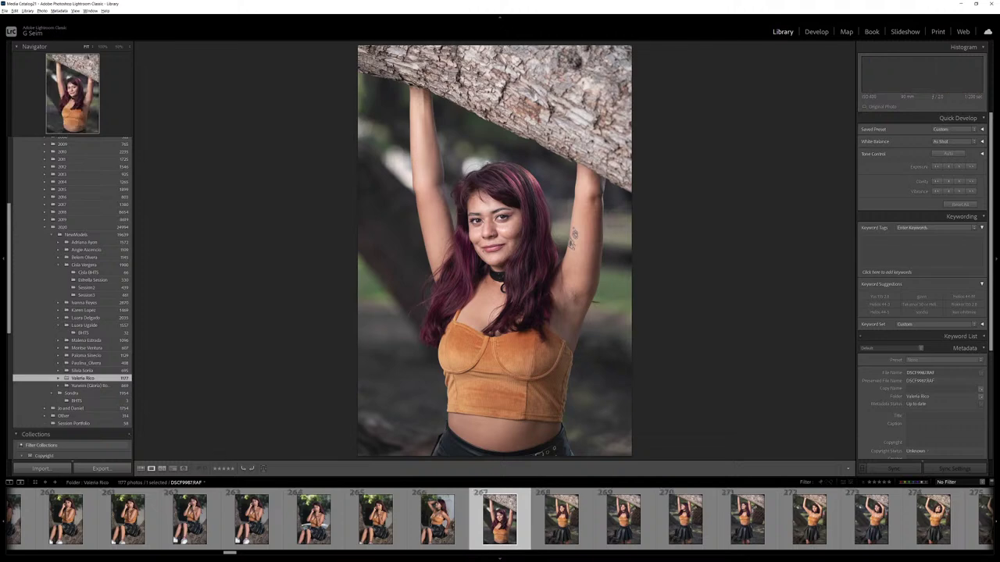
key("5")
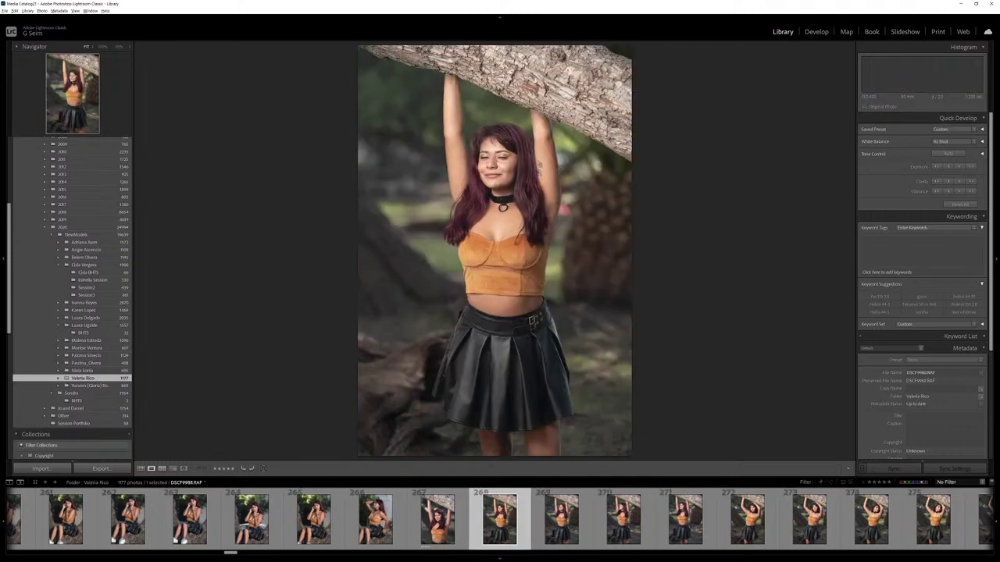
Go through the following branch portraits and rate photo 272 five stars.
key("Right")
key("Right")
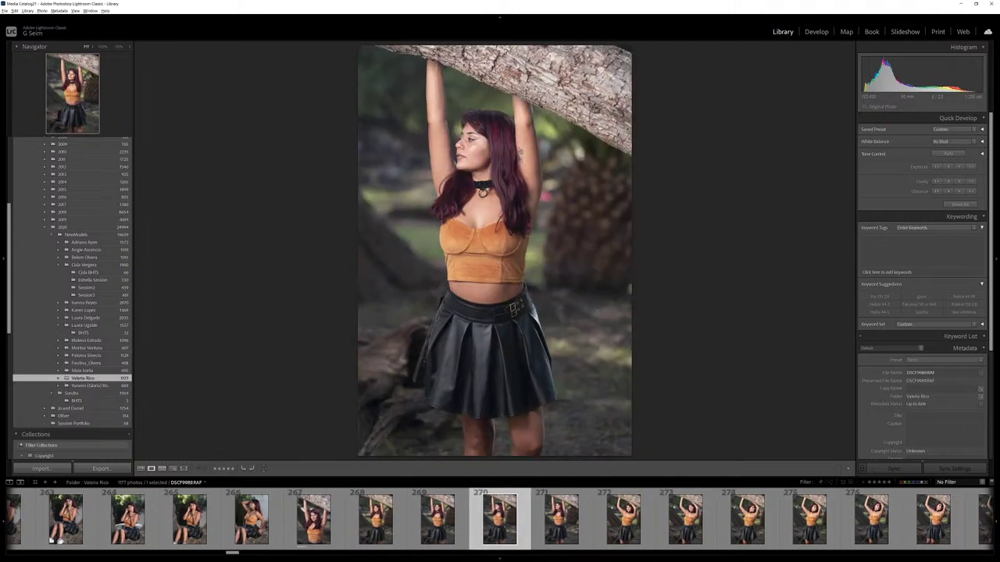
key("Right")
key("Right")
key("Right")
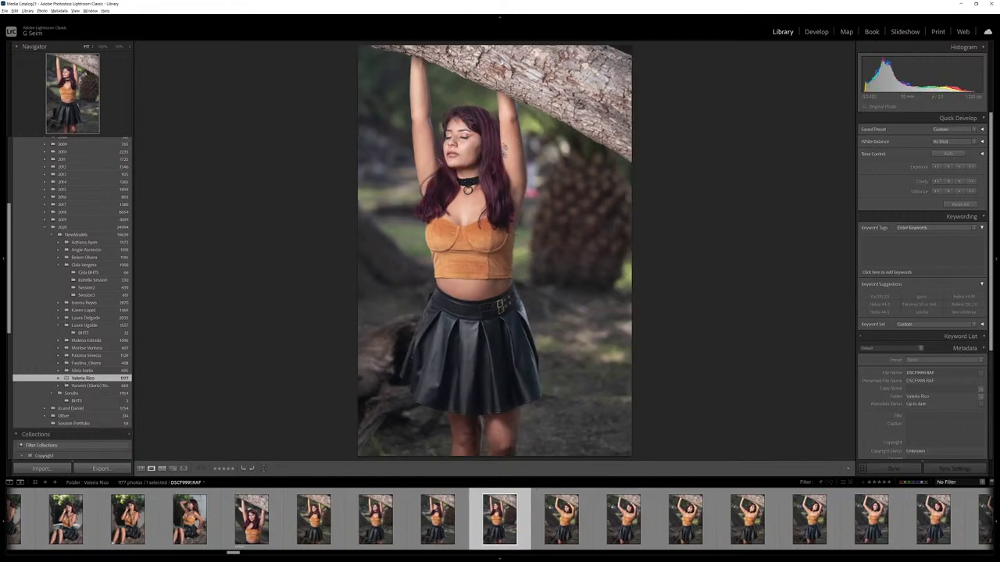
key("Right")
key("5")
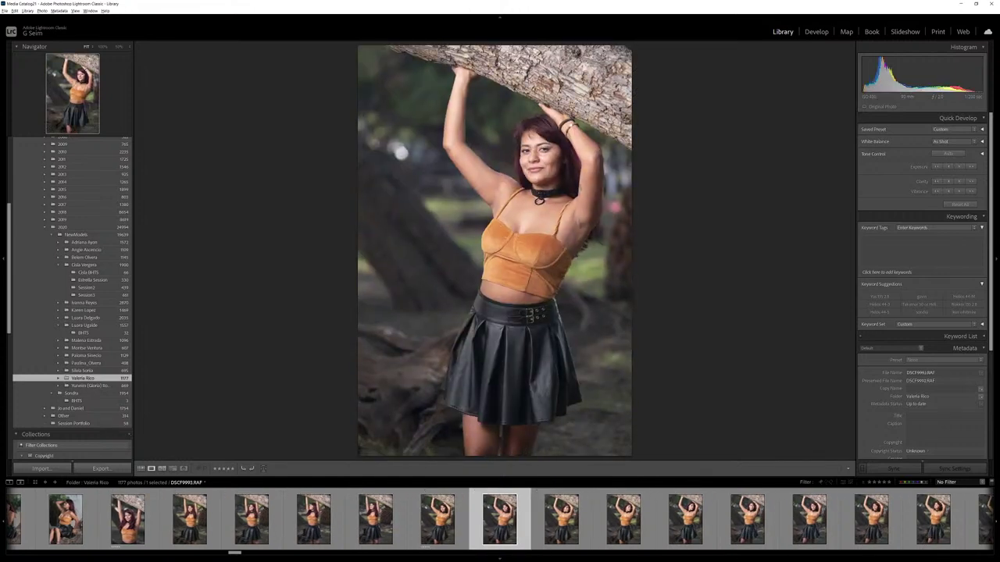
Compare photos 272 and 273, then rate photo 273 five stars.
key("Left")
key("Right")
key("5")
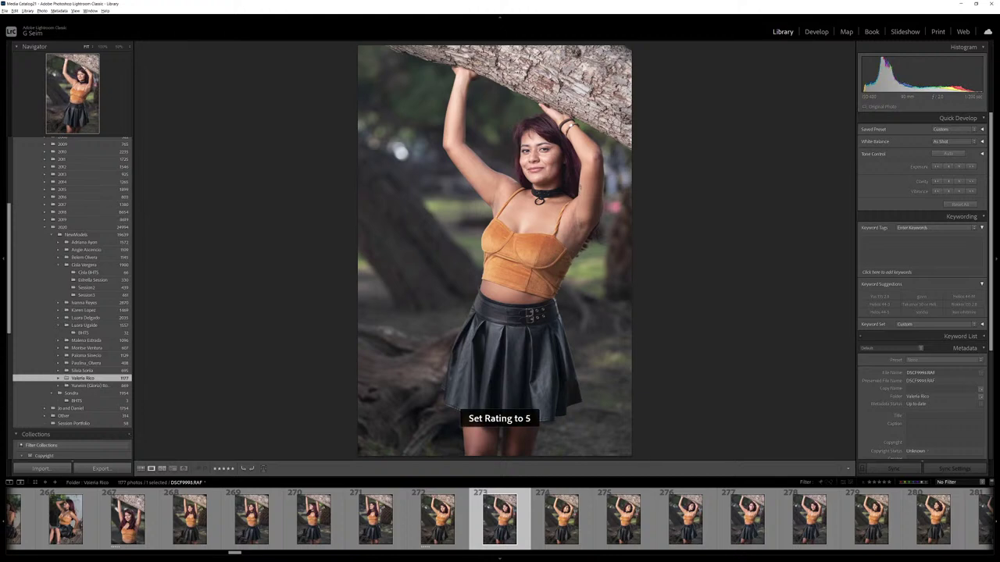
Rate photo 277 of the branch portraits five stars and check the neighbouring shots.
key("Right")
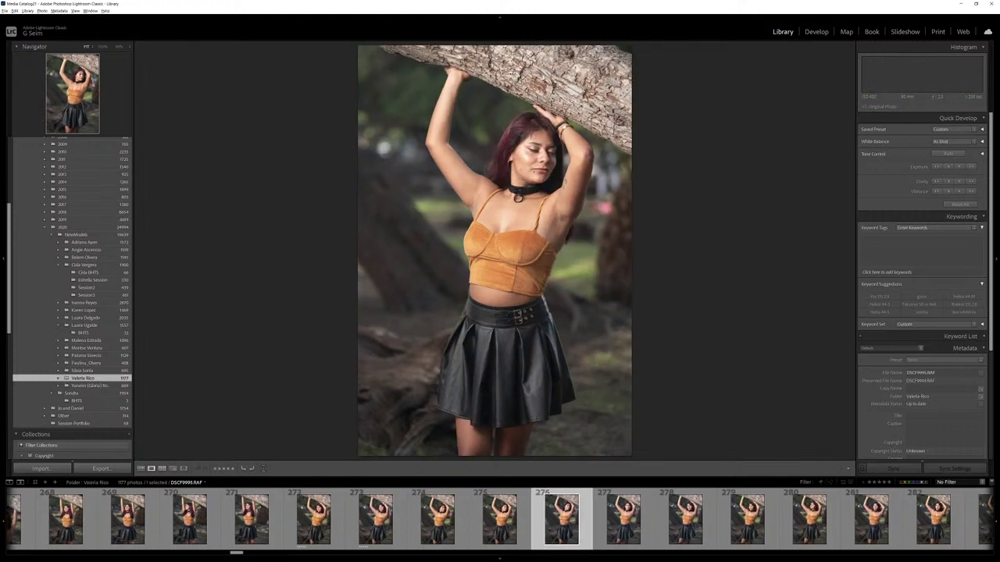
key("5")
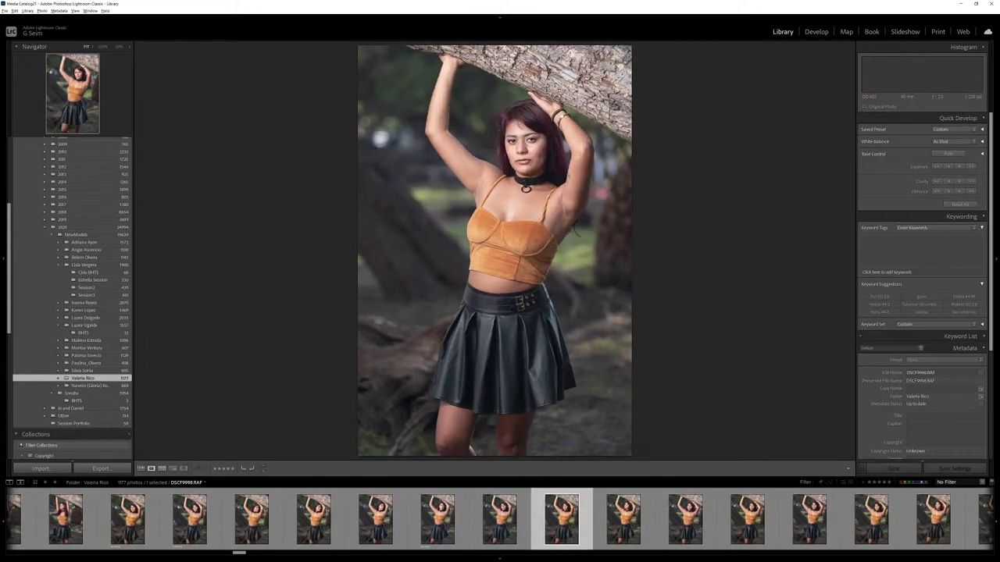
key("Right")
key("Left")
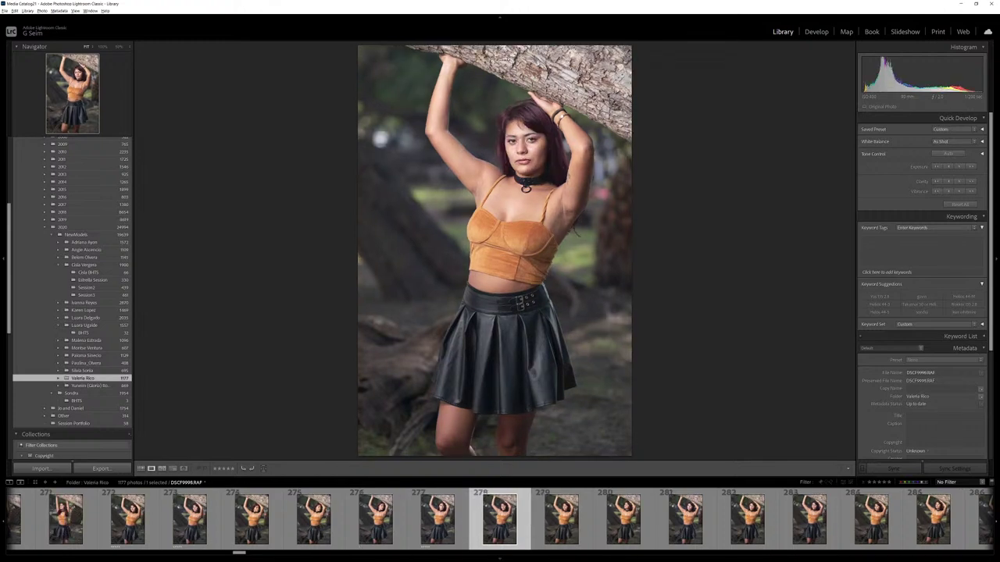
Rate branch portraits 278 and 282 five stars, going past the shots between them.
key("5")
key("Right")
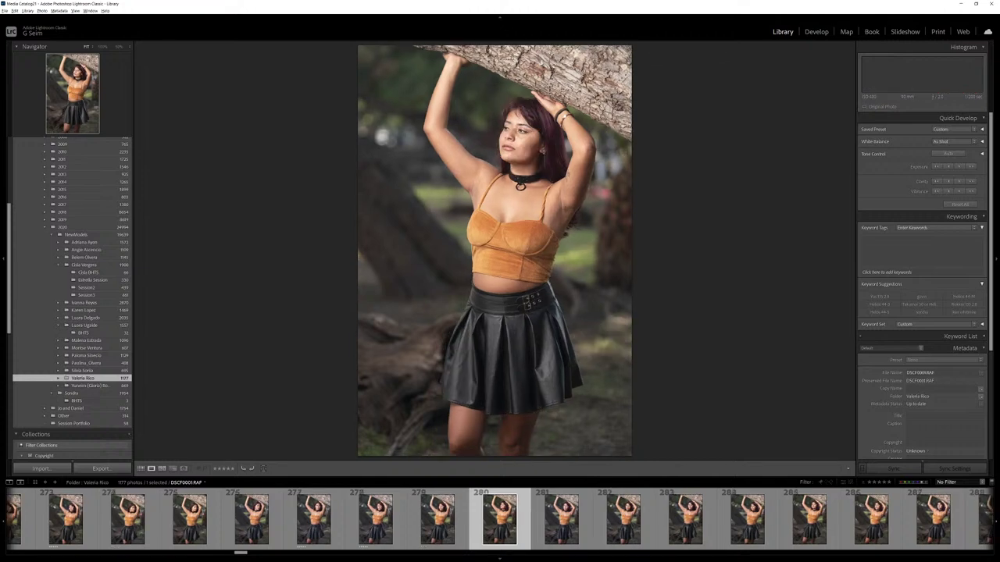
key("Right")
key("Right")
key("Right")
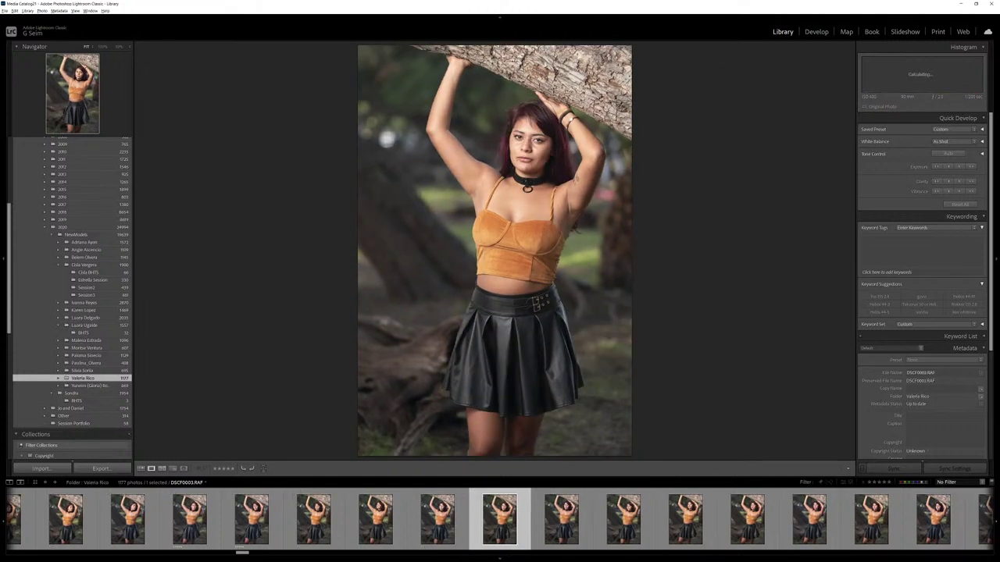
key("5")
Rate photo 285 of the branch portraits five stars and inspect the face at 100% zoom.
key("Right")
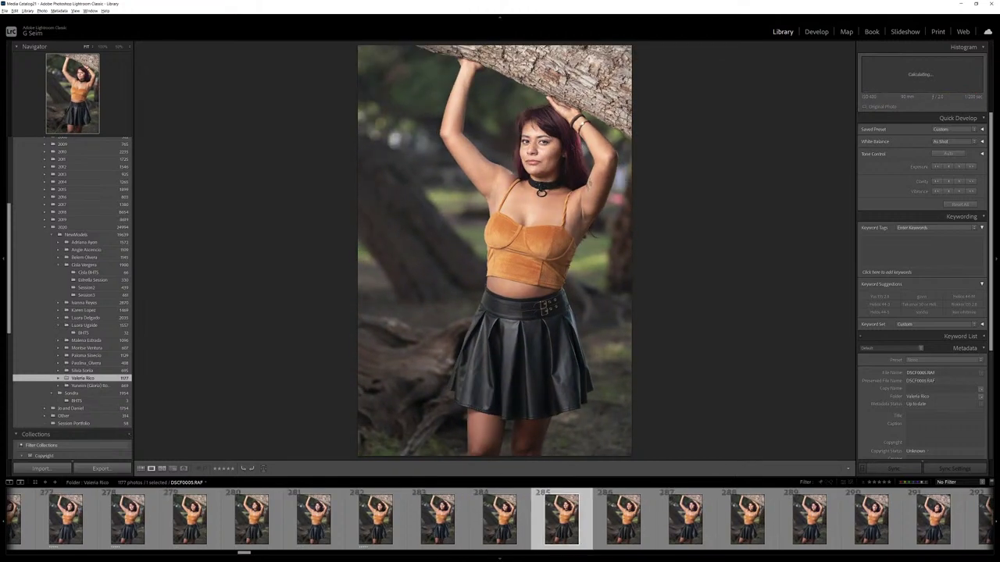
key("5")
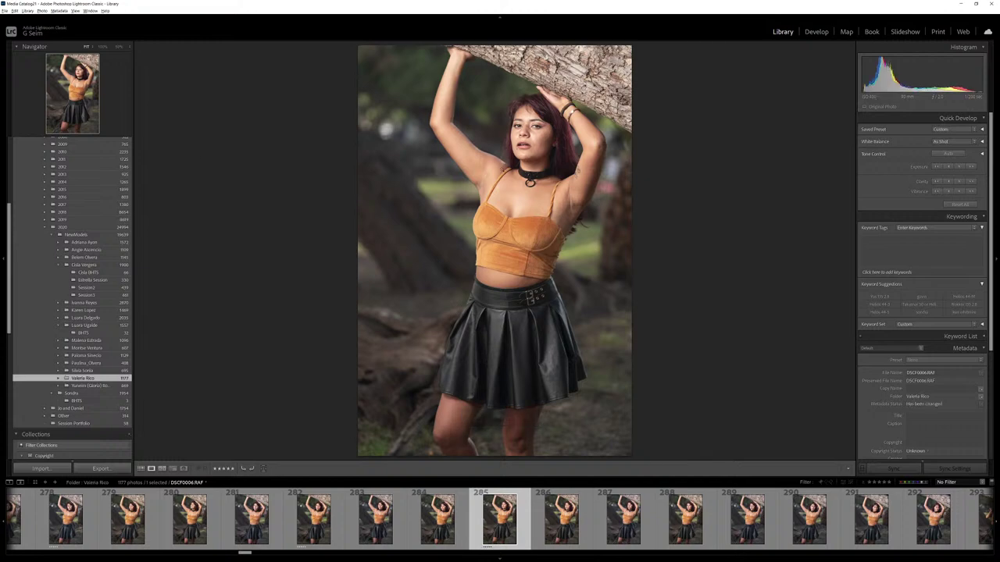
left_click_drag(539, 151, 569, 304)
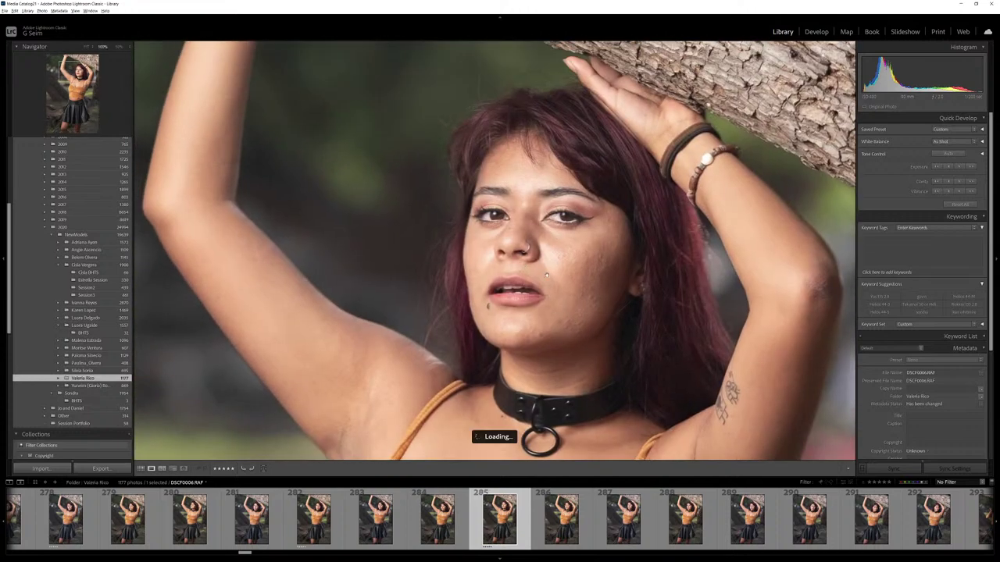
key("z")
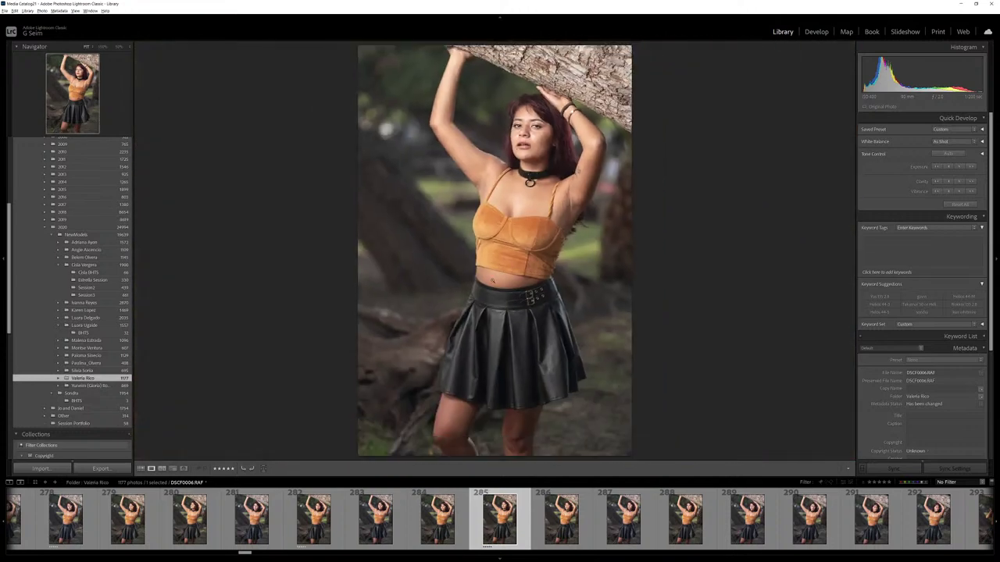
Go through the following branch portraits and rate photo 290 five stars.
key("Right")
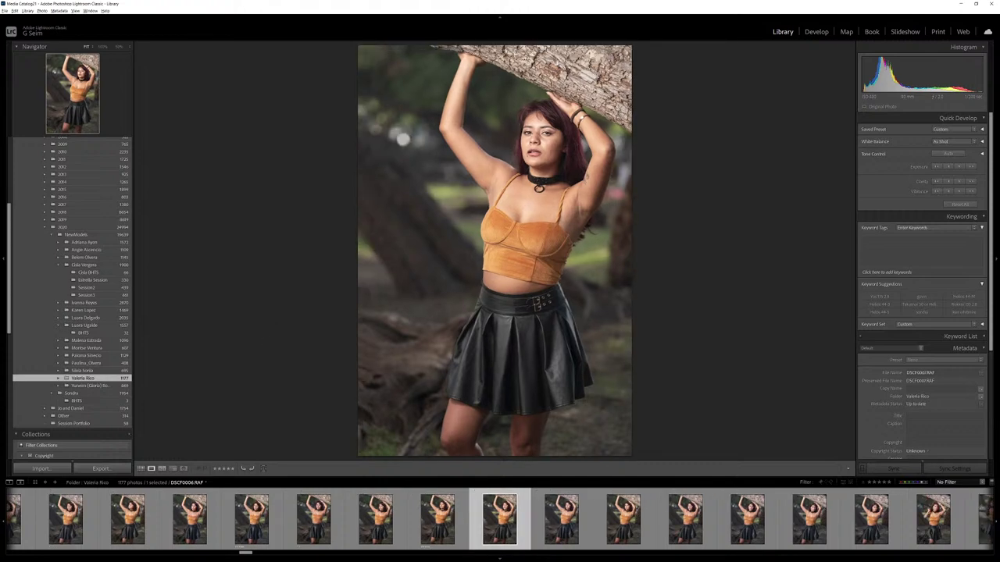
key("Right")
key("Right")
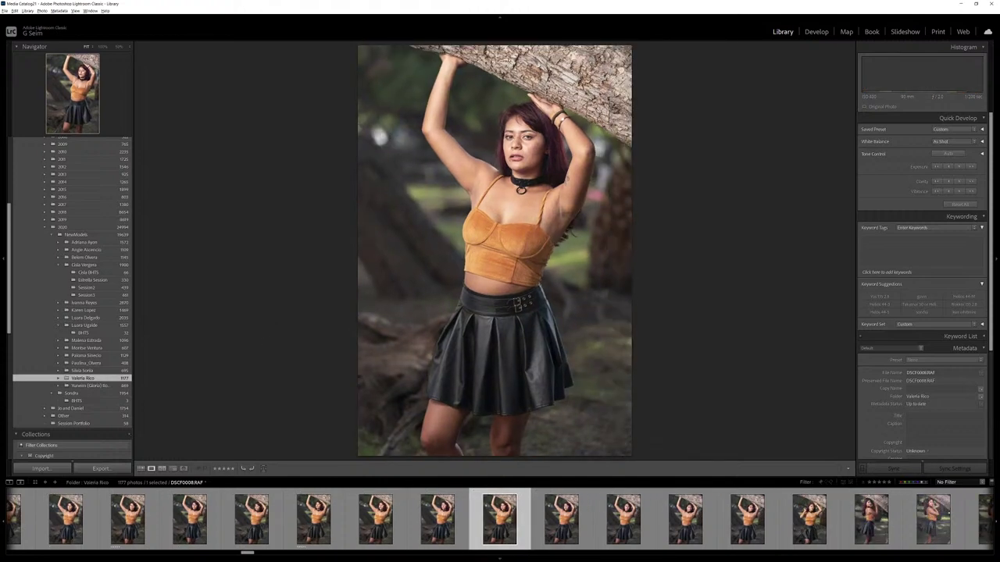
key("Right")
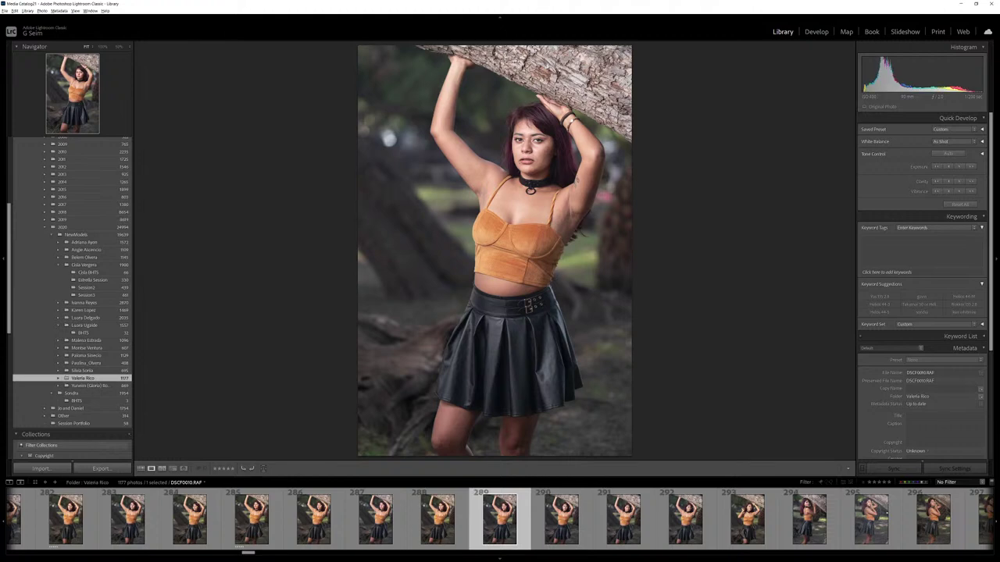
key("Right")
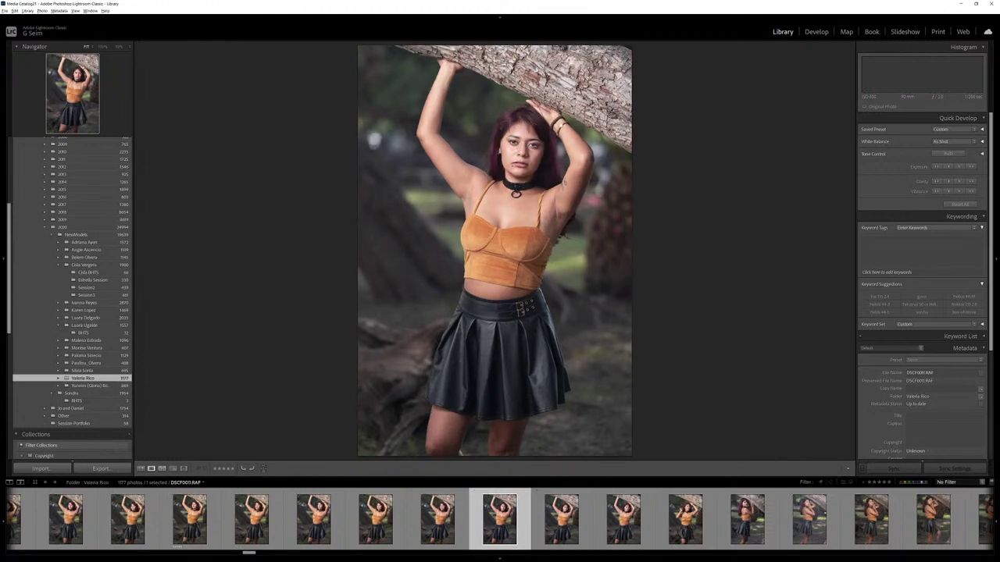
key("5")
Go past the remaining raised-arms shots and rate photo 296, a side pose under the branch, five stars.
key("Right")
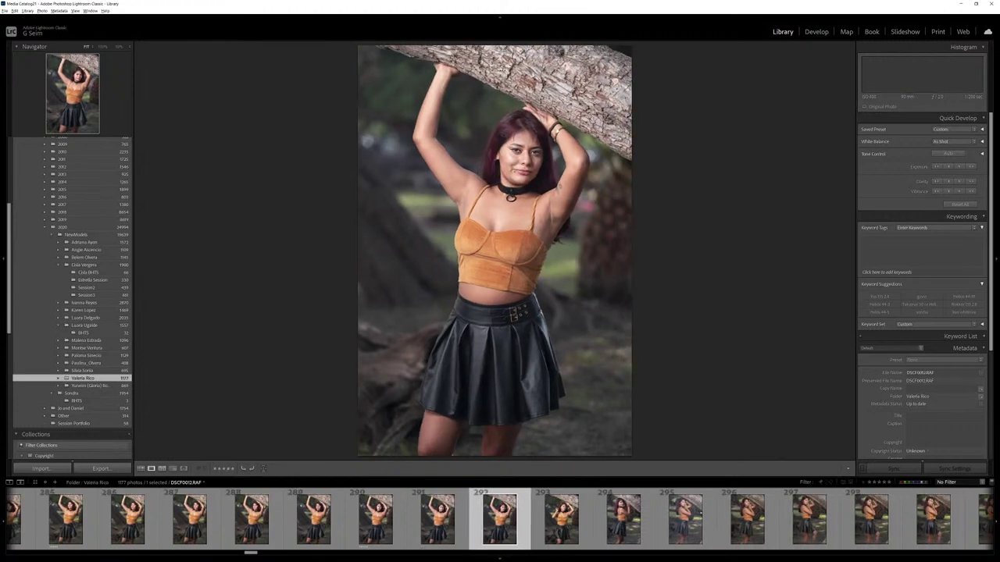
key("Right")
key("Right")
key("Right")
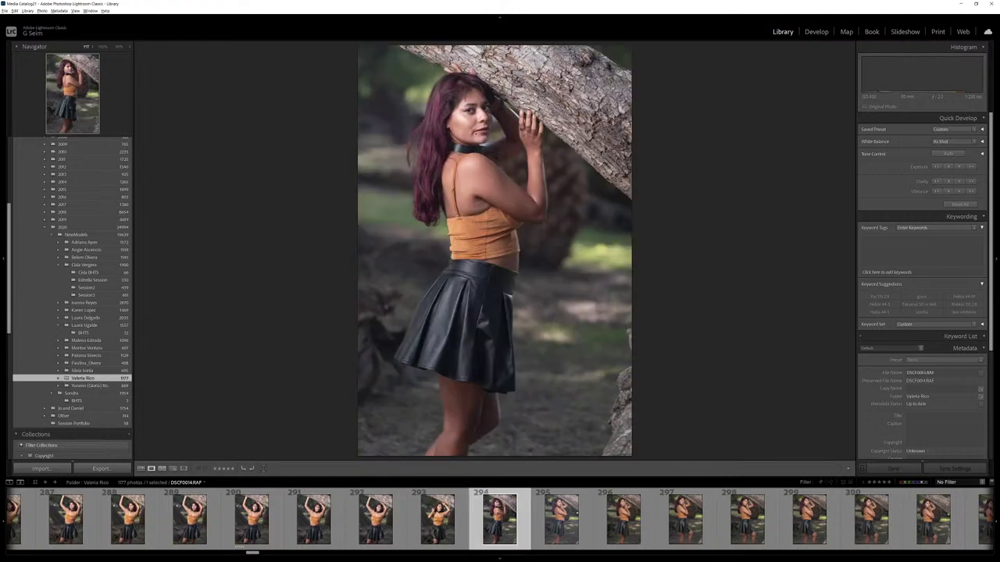
key("Right")
key("Right")
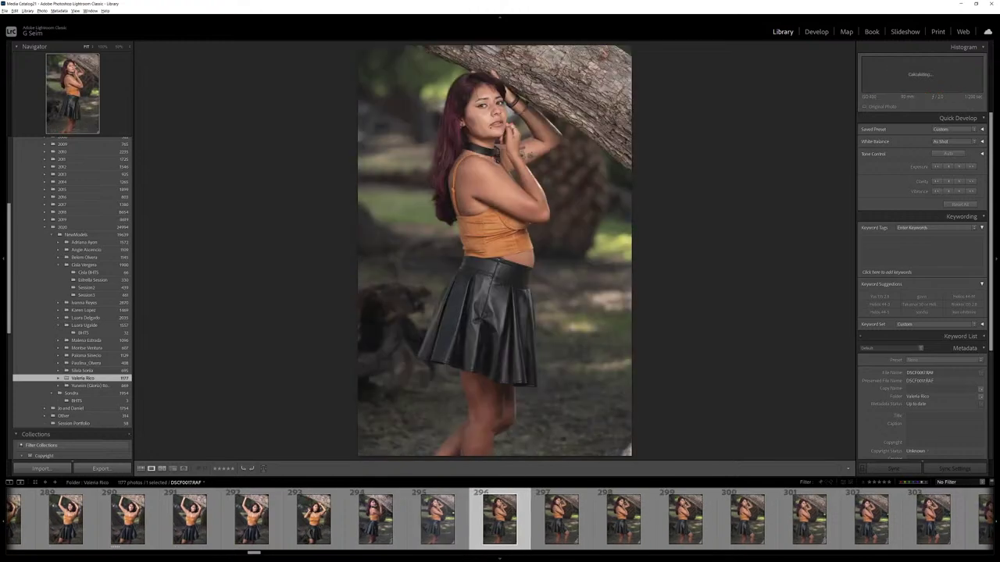
key("5")
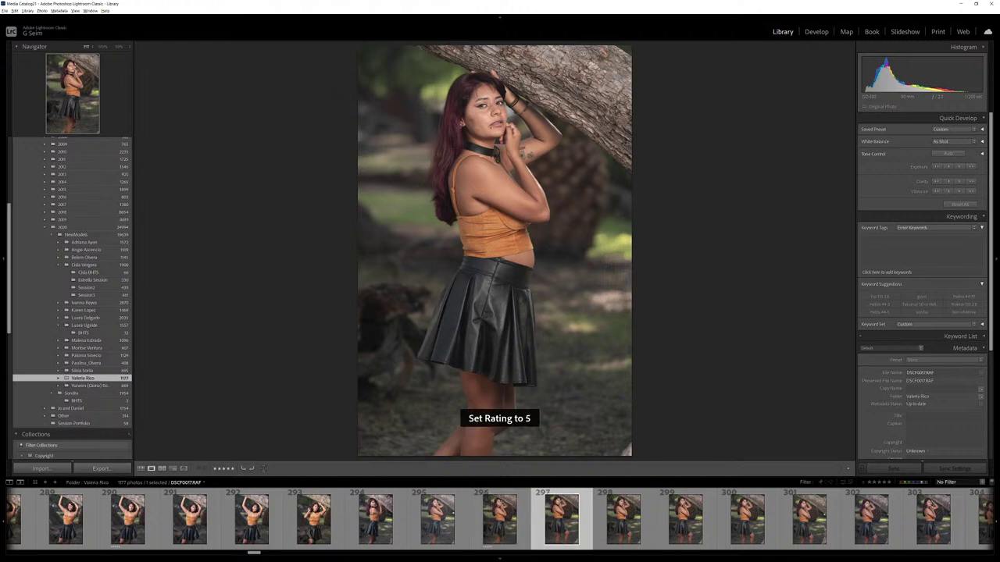
Compare the next side-pose shots and rate photo 300 five stars.
key("Right")
key("Right")
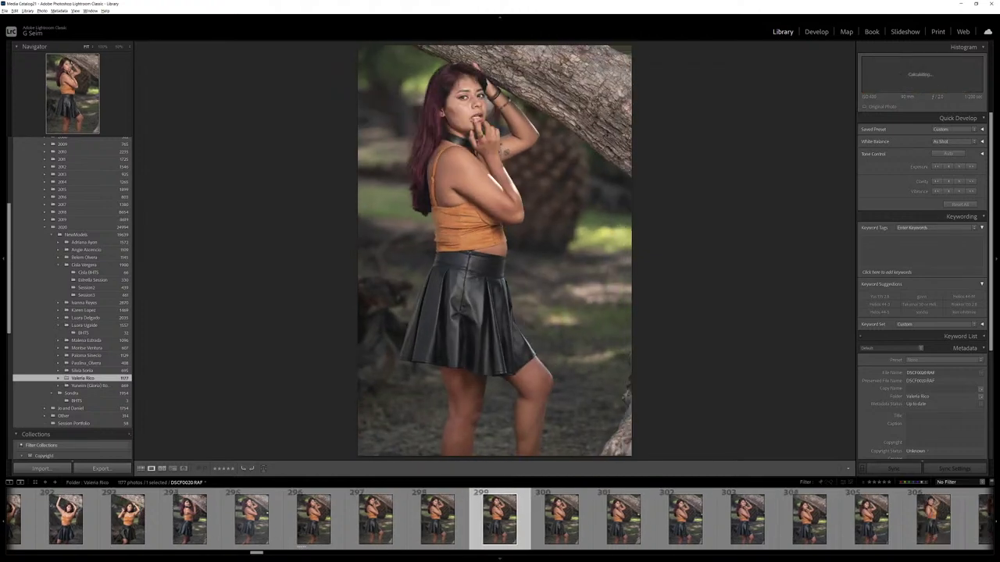
key("Right")
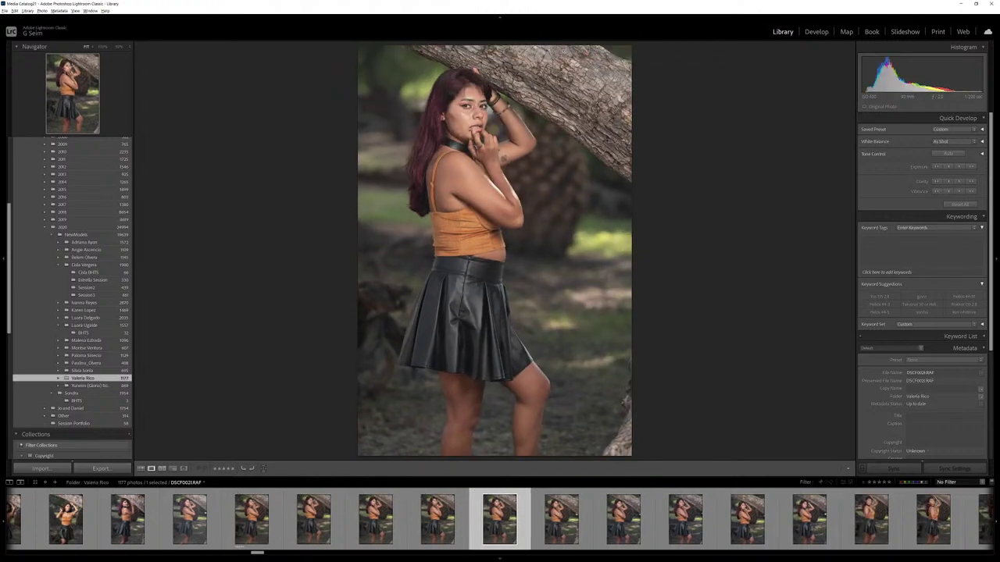
key("5")
Go through the further side poses, compare photos 307 and 308, and rate photo 308 five stars.
key("Right")
key("Right")
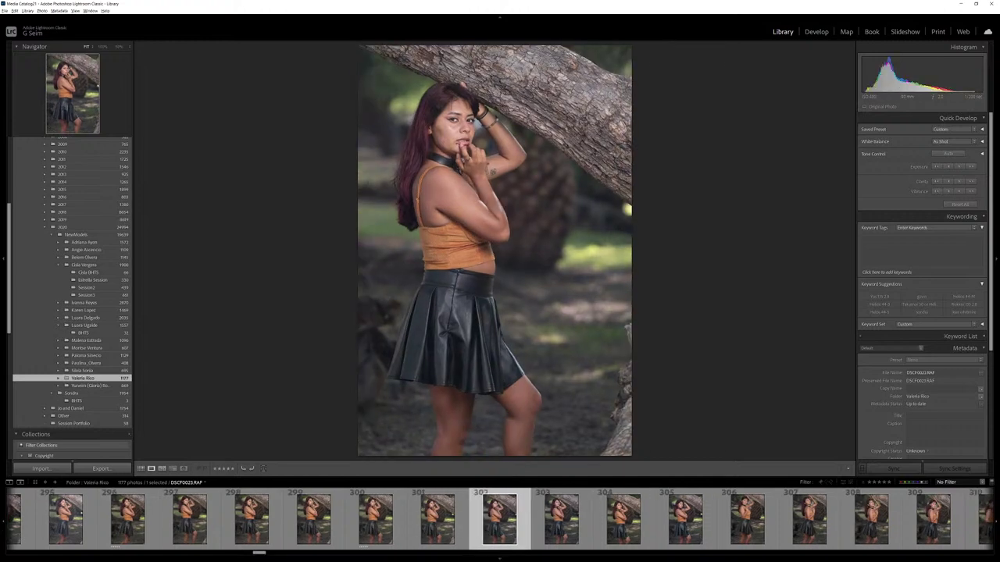
key("Right")
key("Right")
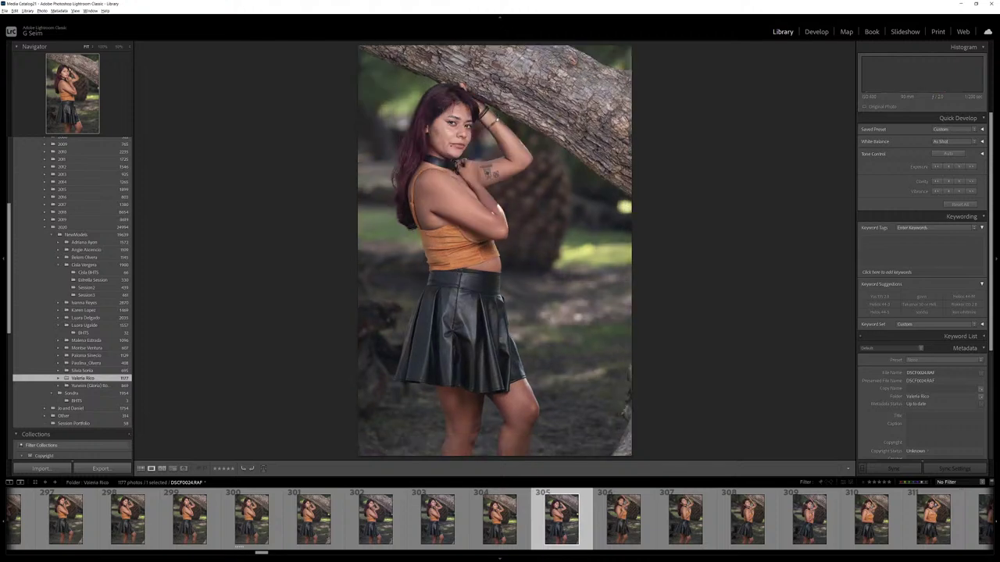
key("Right")
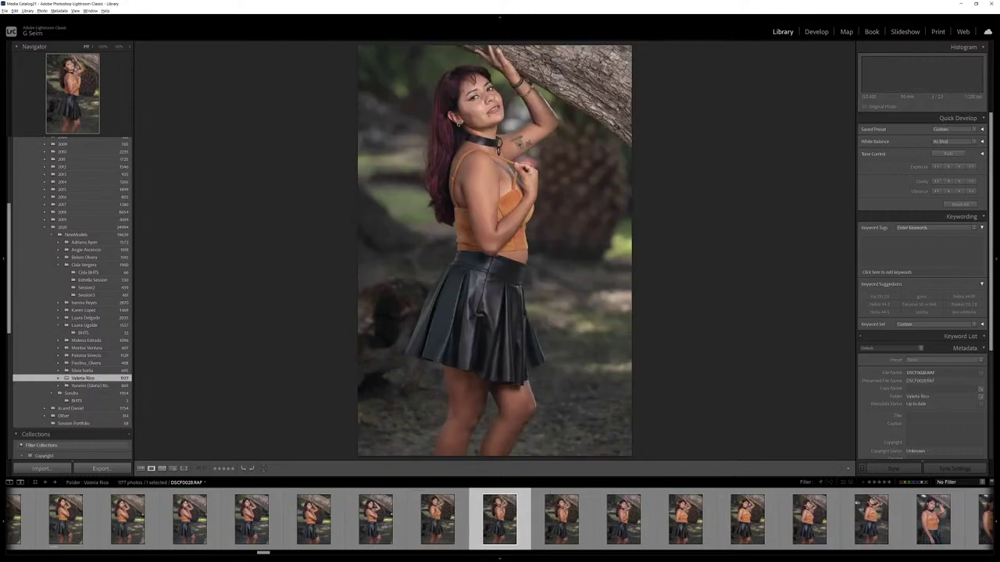
key("Right")
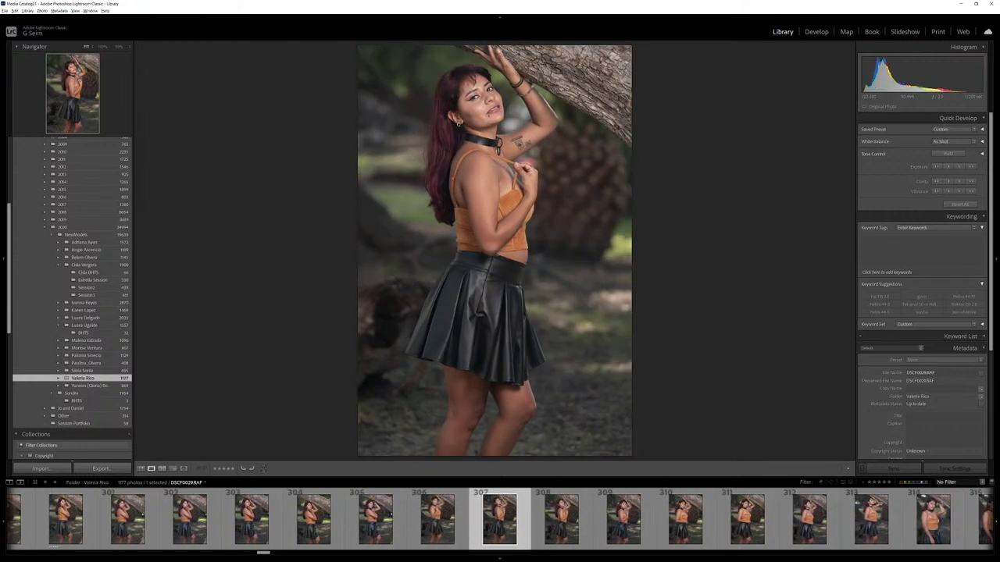
key("Left")
key("Right")
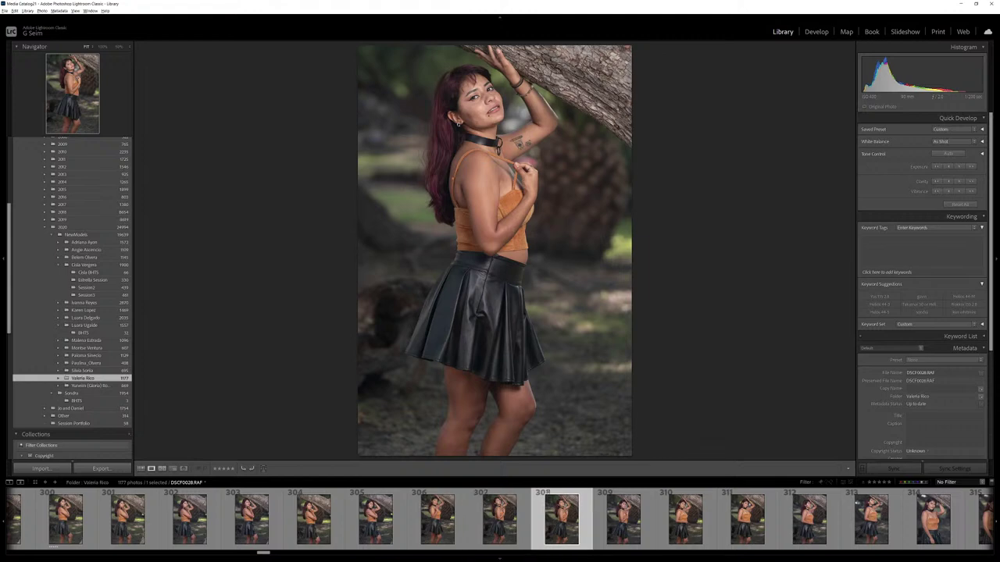
key("5")
Review the remaining portraits under the branch, photos 309 to 318, for further picks.
key("Right")
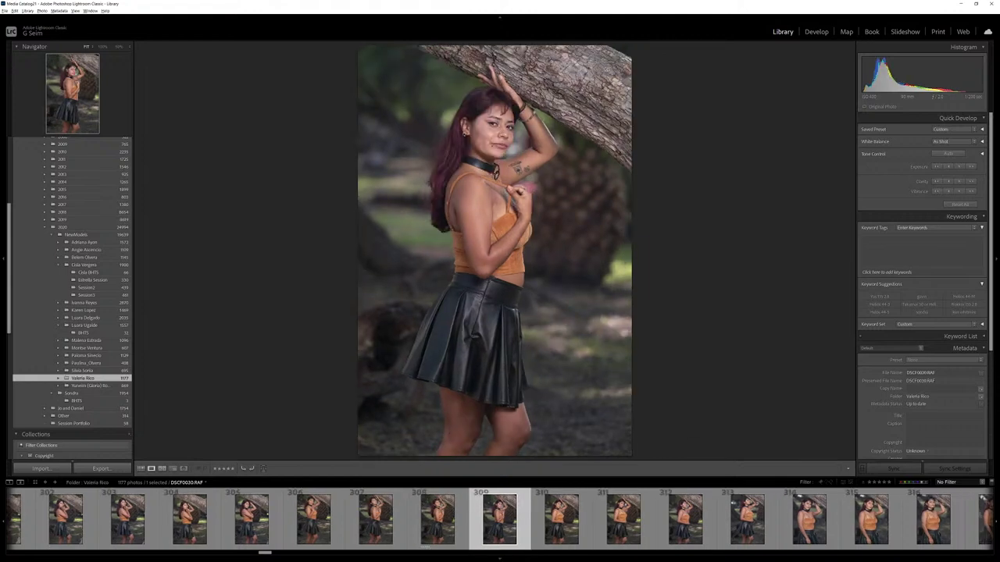
key("Right")
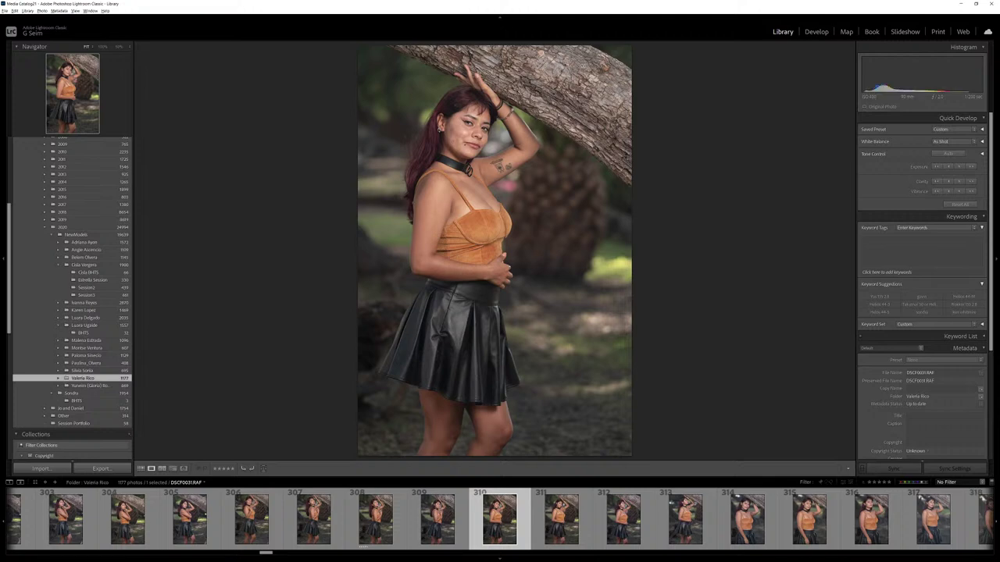
key("Right")
key("Right")
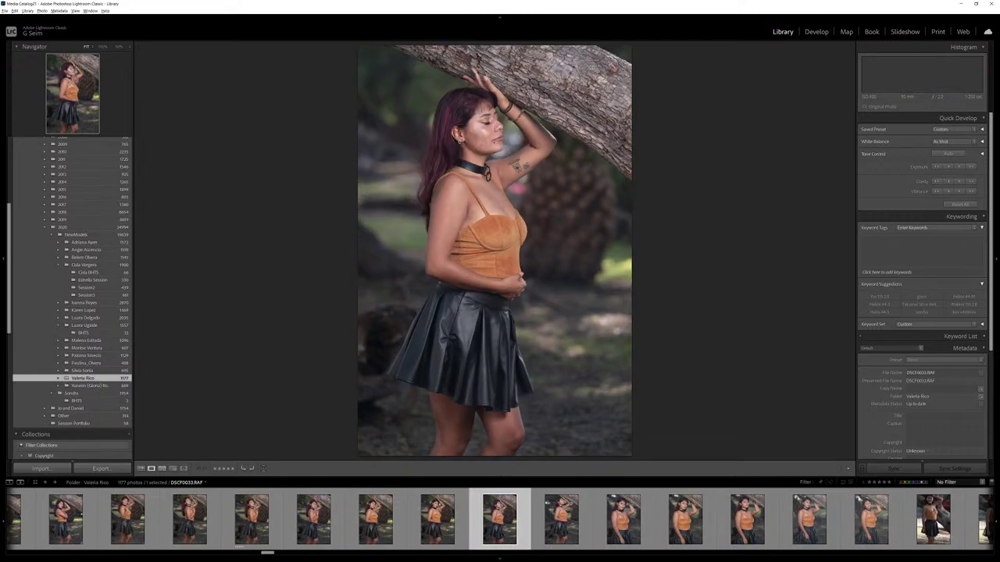
key("Right")
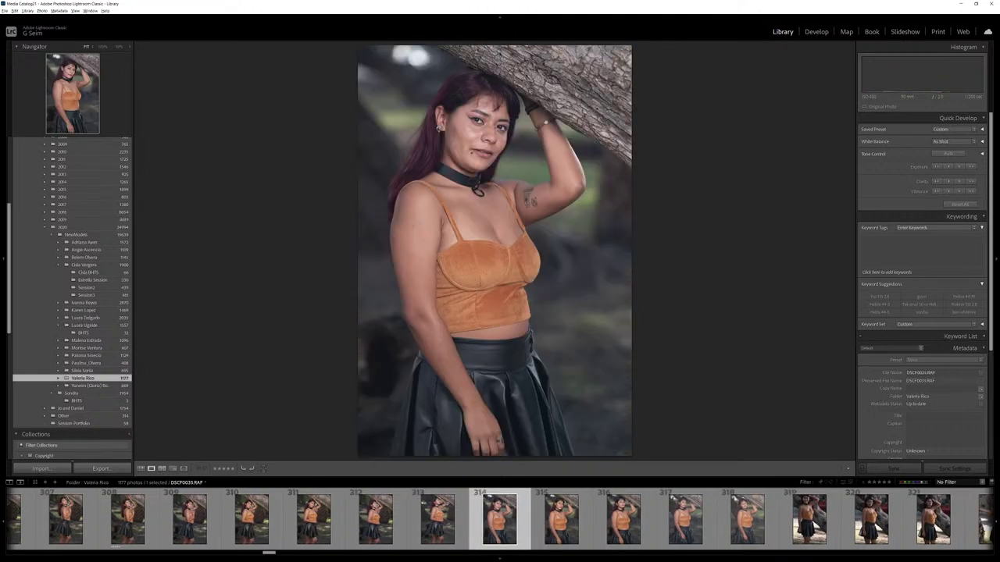
key("Right")
key("Right")
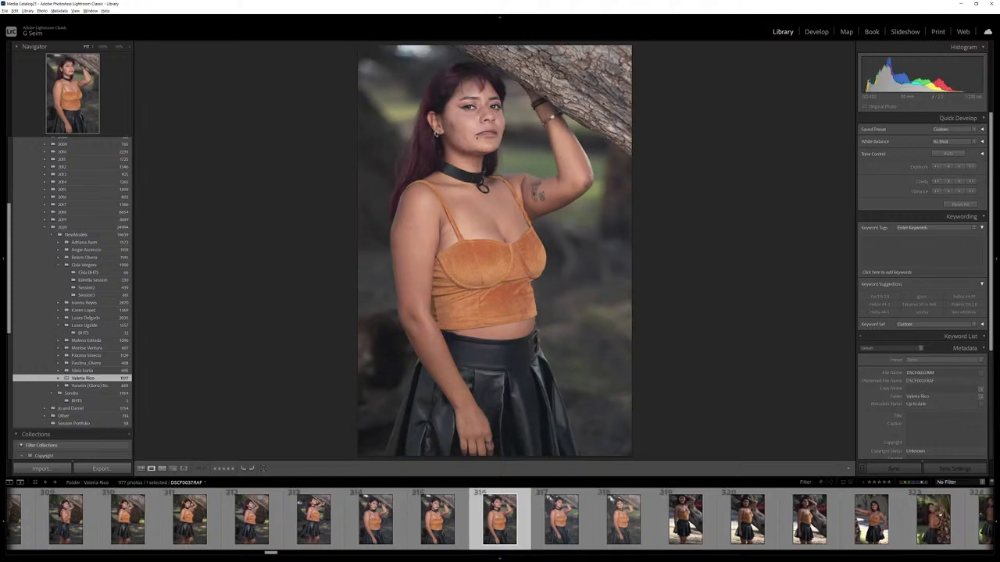
key("Right")
key("Right")
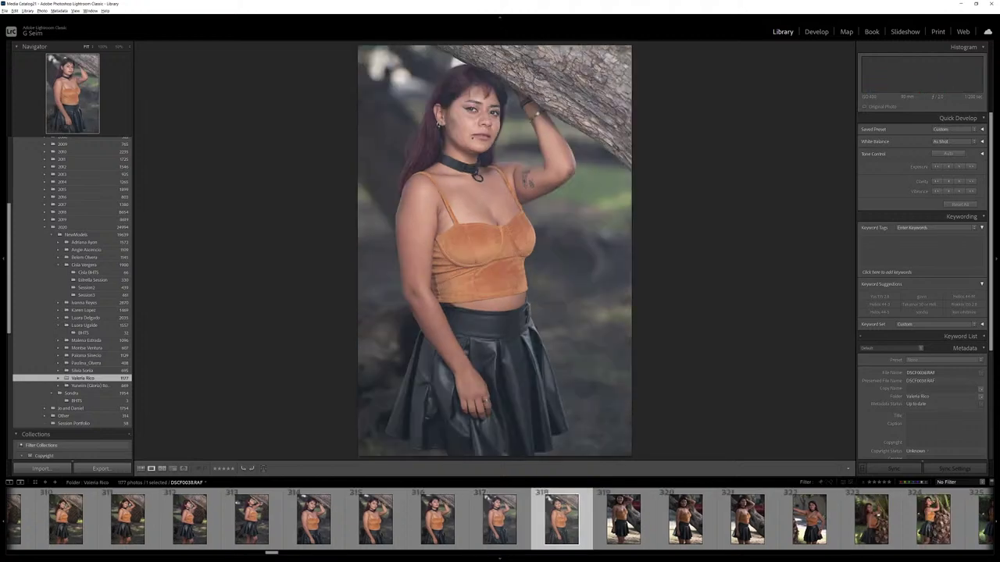
Go past the sunlit tree-trunk shots and rate photo 323, the first portrait beside the palm trunk, five stars.
key("Right")
key("Right")
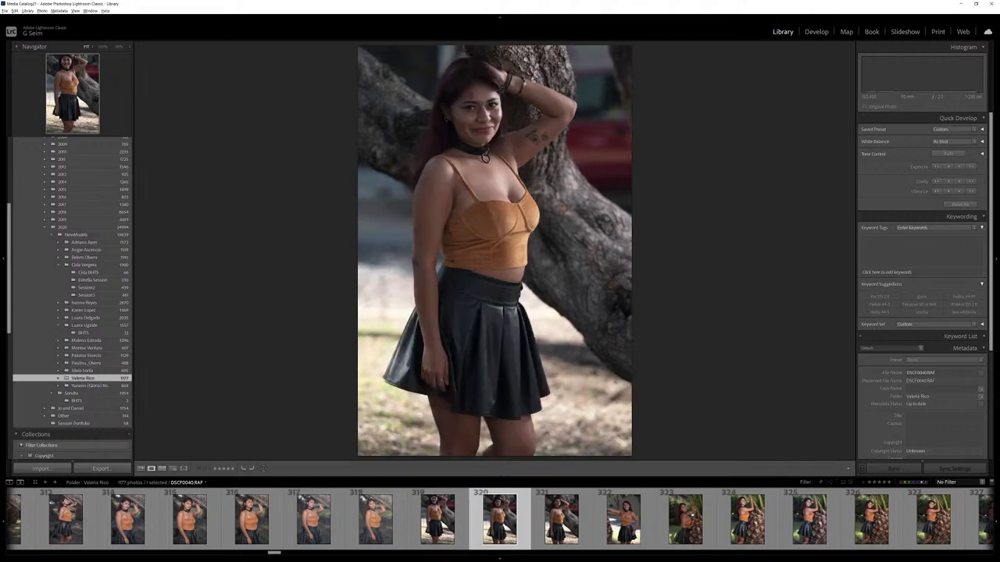
key("Right")
key("Right")
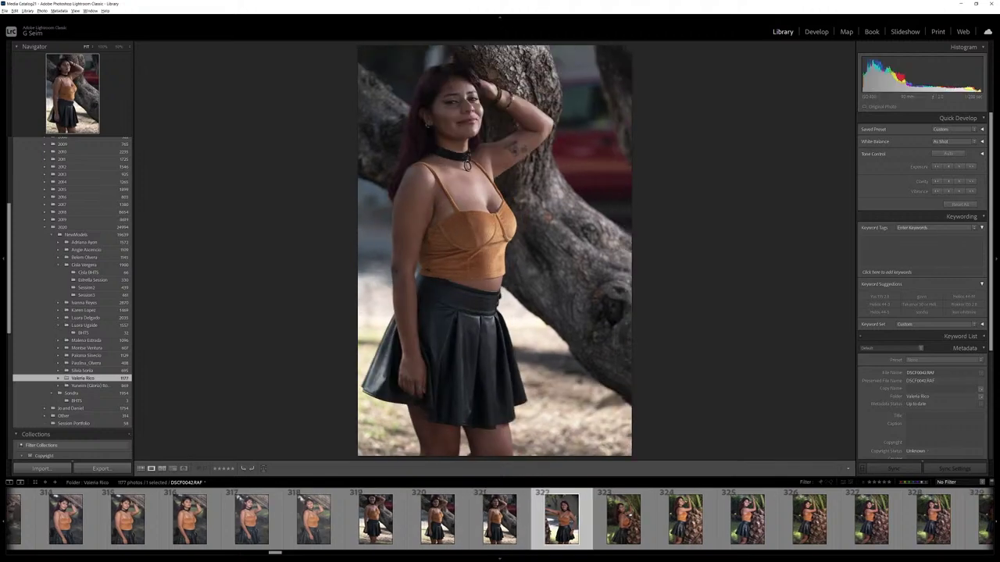
key("Right")
key("Right")
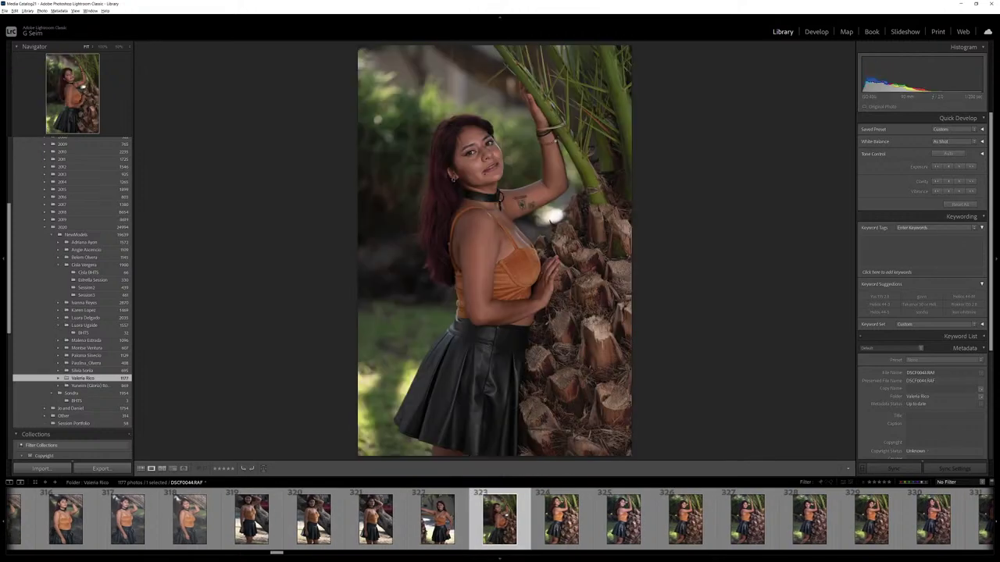
Go through the palm-trunk portraits, rate photo 329 five stars, and check the next two shots.
key("Right")
key("Right")
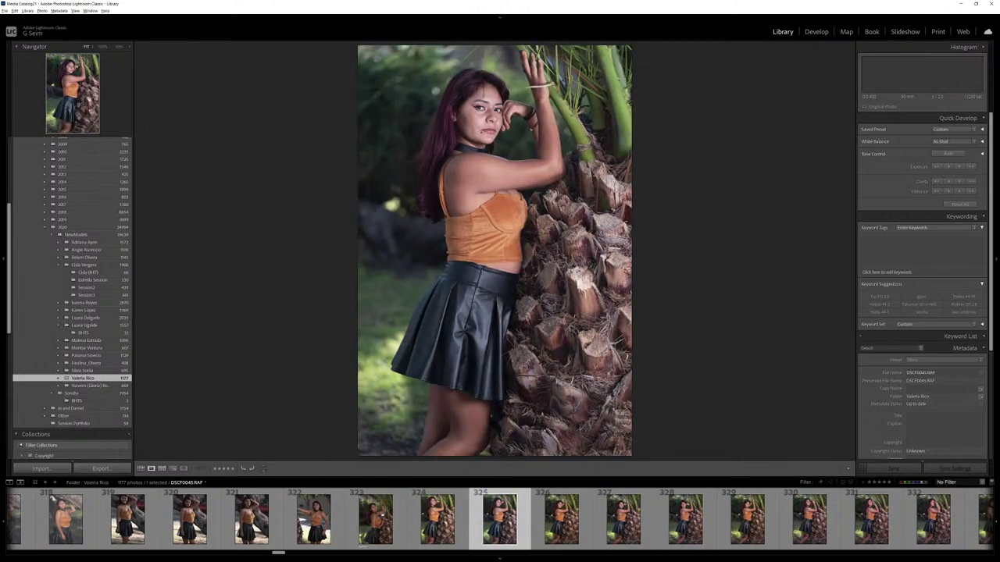
key("Right")
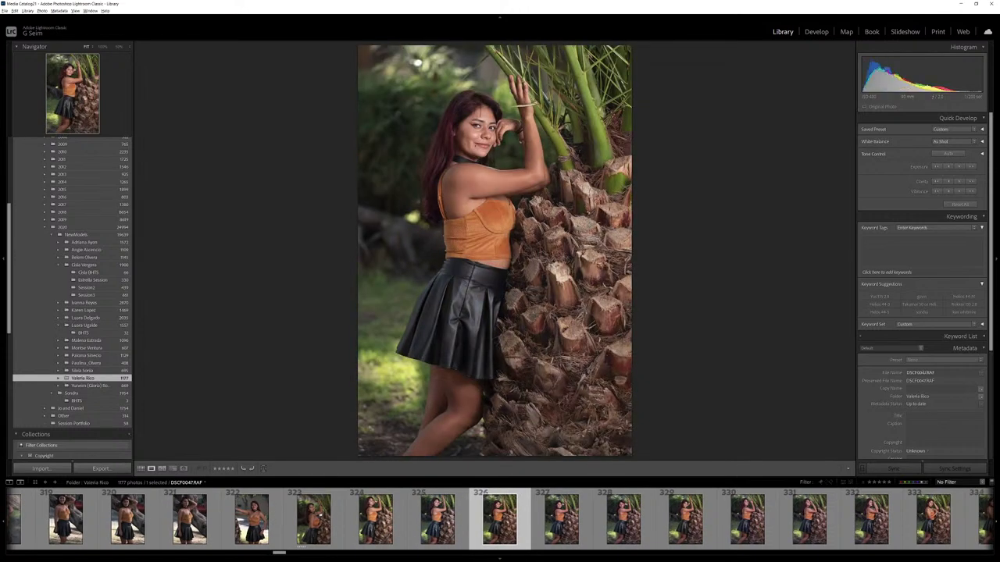
key("Right")
key("Right")
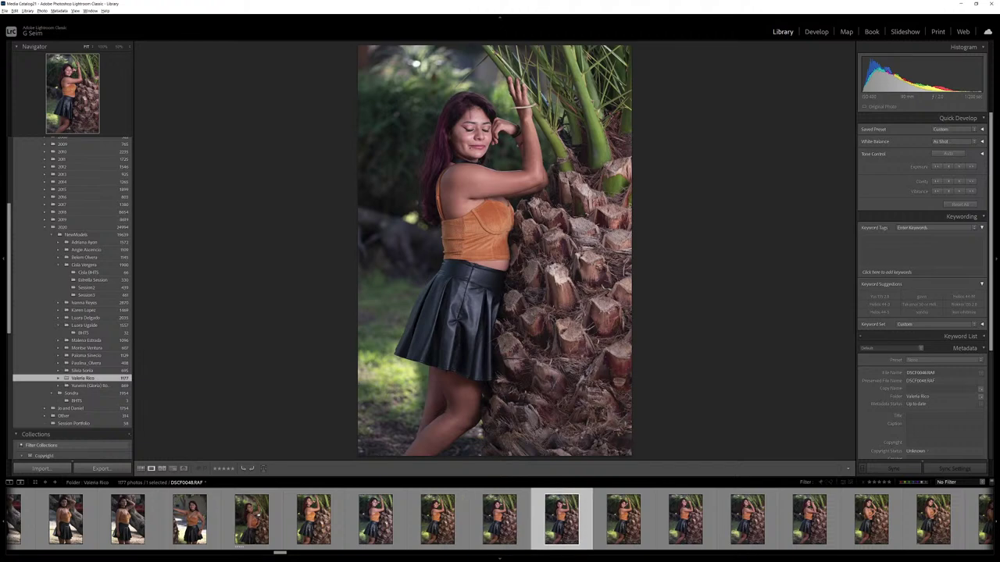
key("Right")
key("Right")
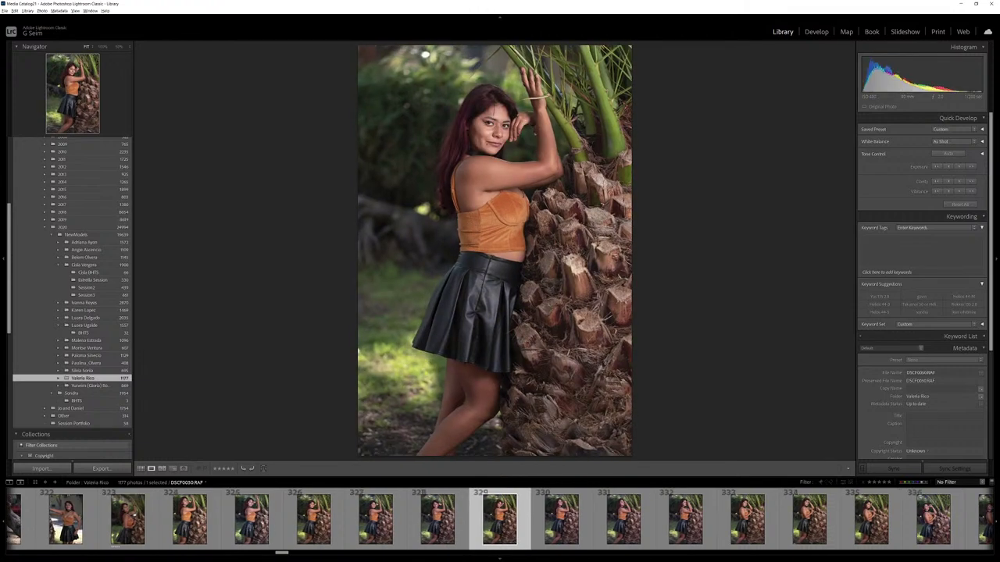
key("5")
key("Right")
key("Right")
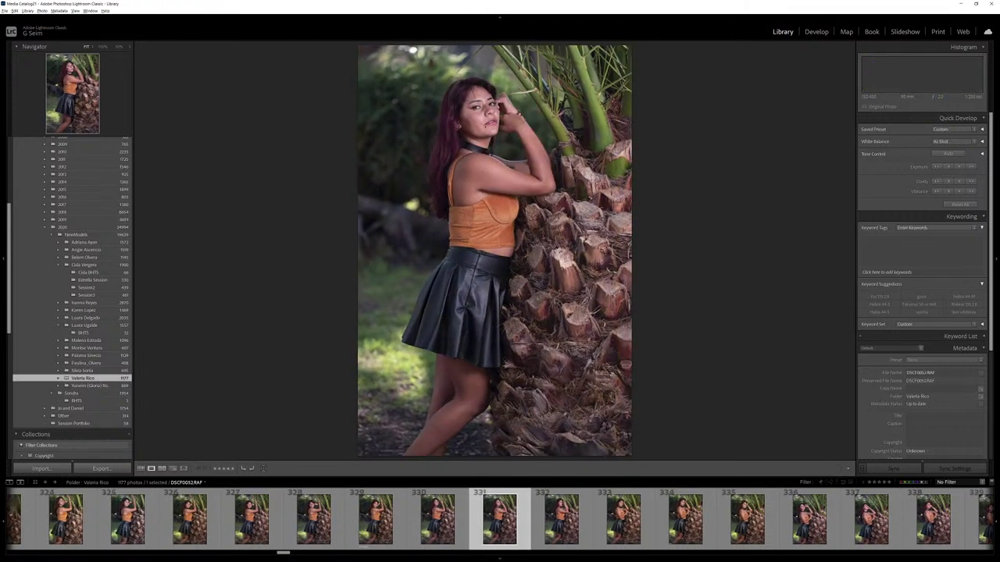
Review the remaining vertical portraits beside the palm trunk, up to photo 341, for further picks.
key("Right")
key("Right")
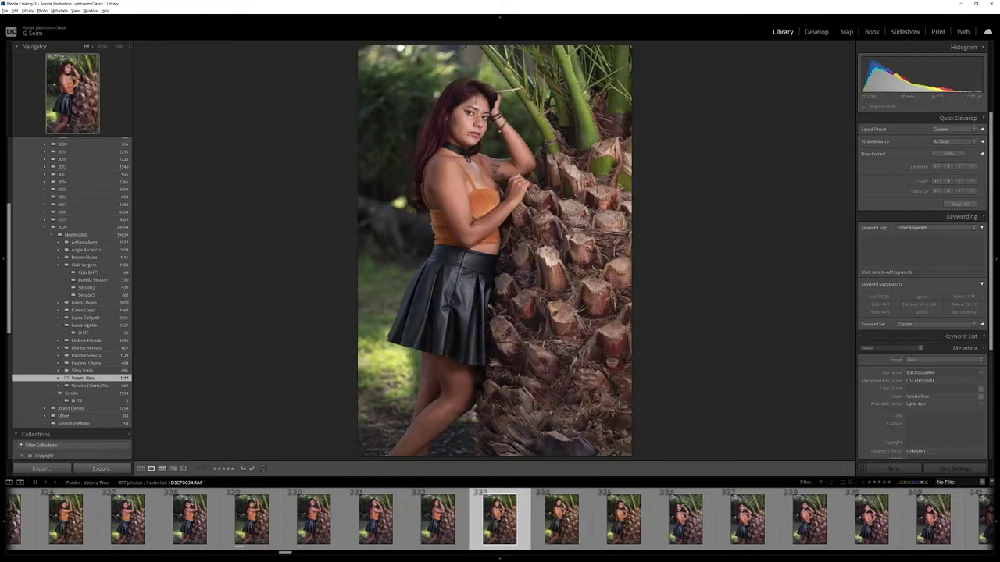
key("Right")
key("Right")
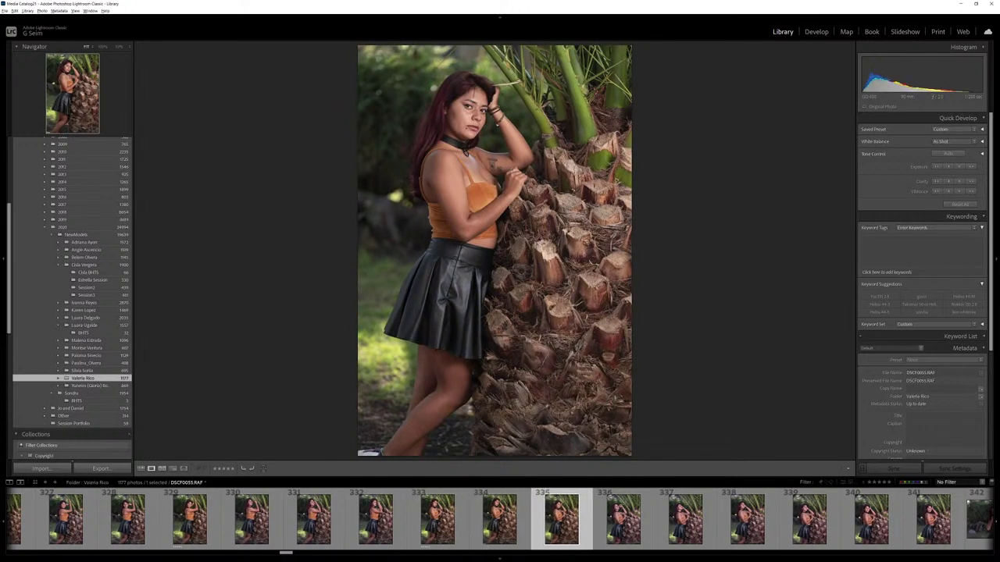
key("Right")
key("Right")
key("Right")
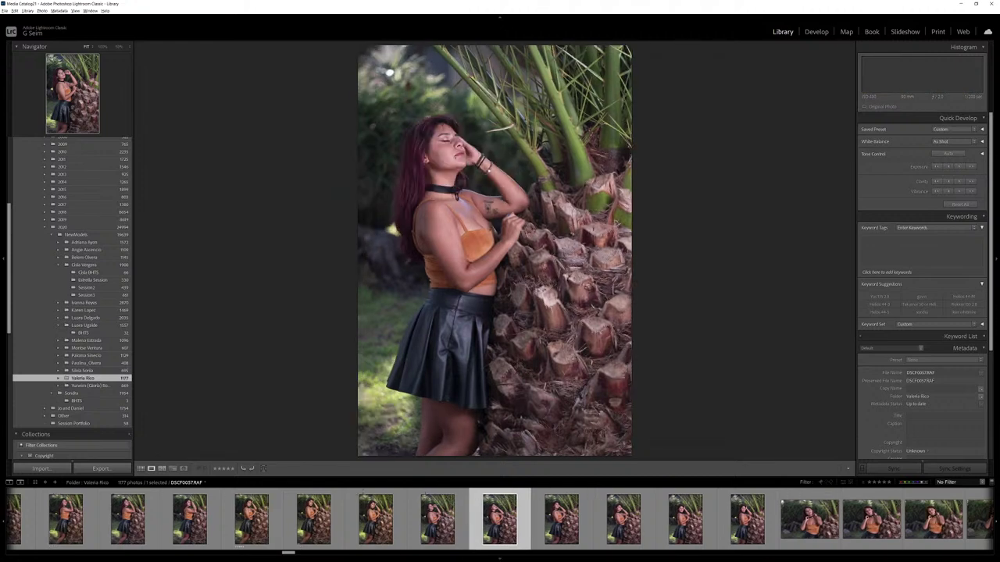
key("Right")
key("Right")
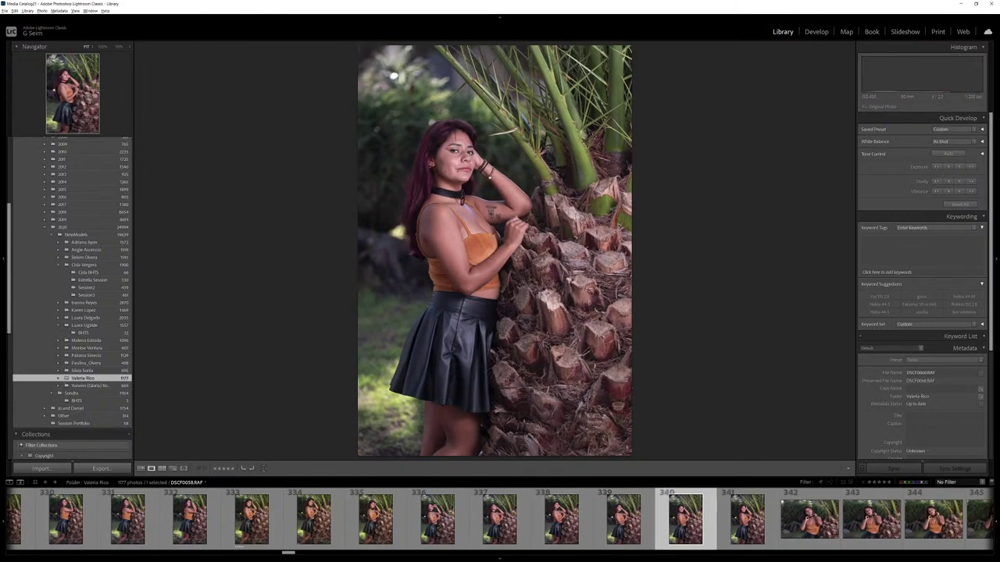
Compare photos 342 and 343, the first horizontal choker poses, rate photo 342 five stars, and check photo 344.
key("Right")
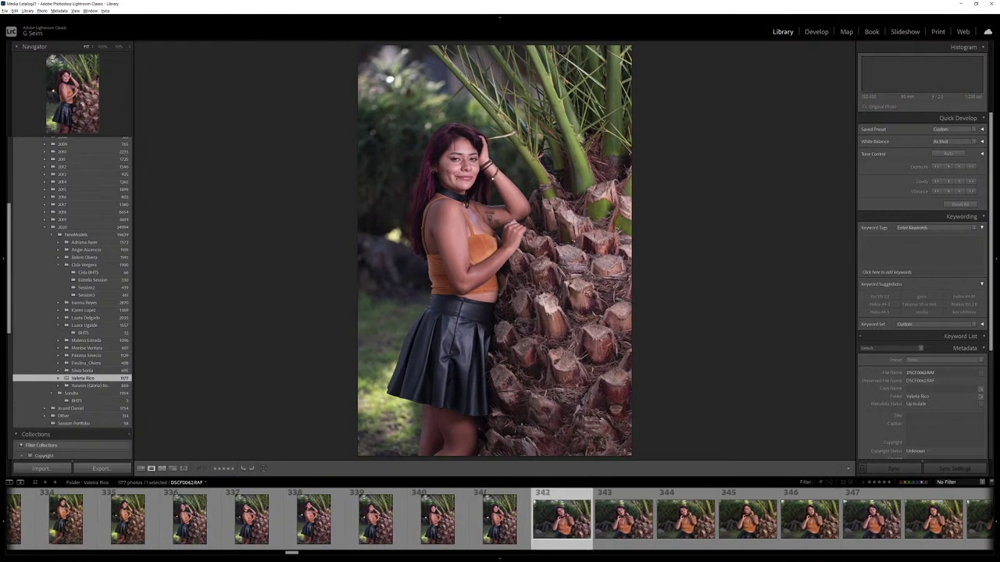
key("Right")
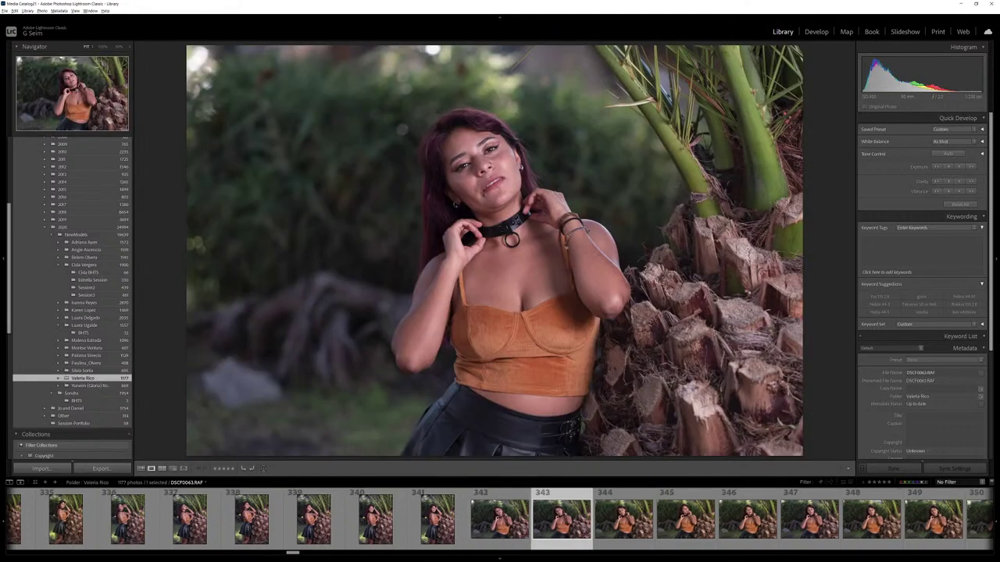
key("Left")
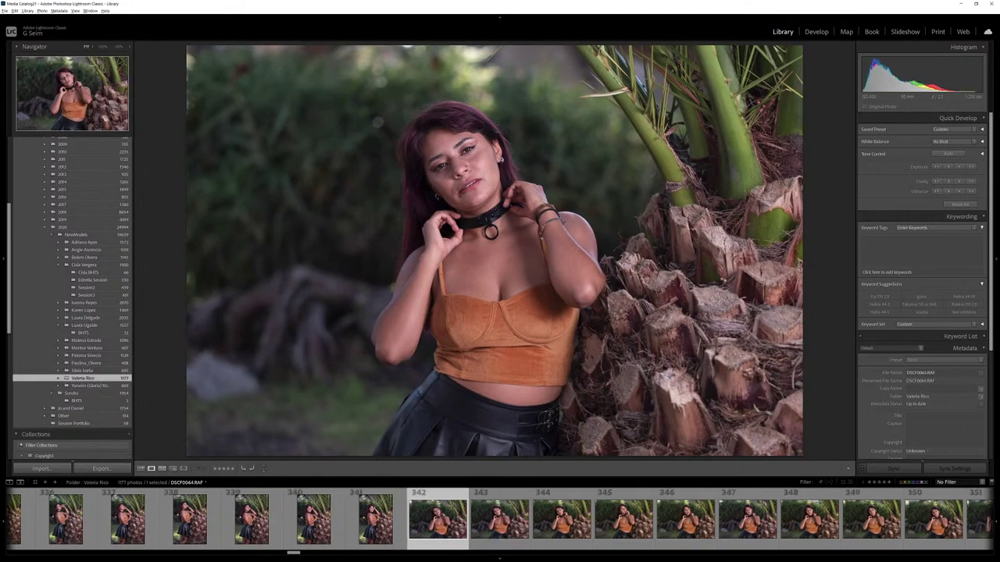
key("Right")
key("Right")
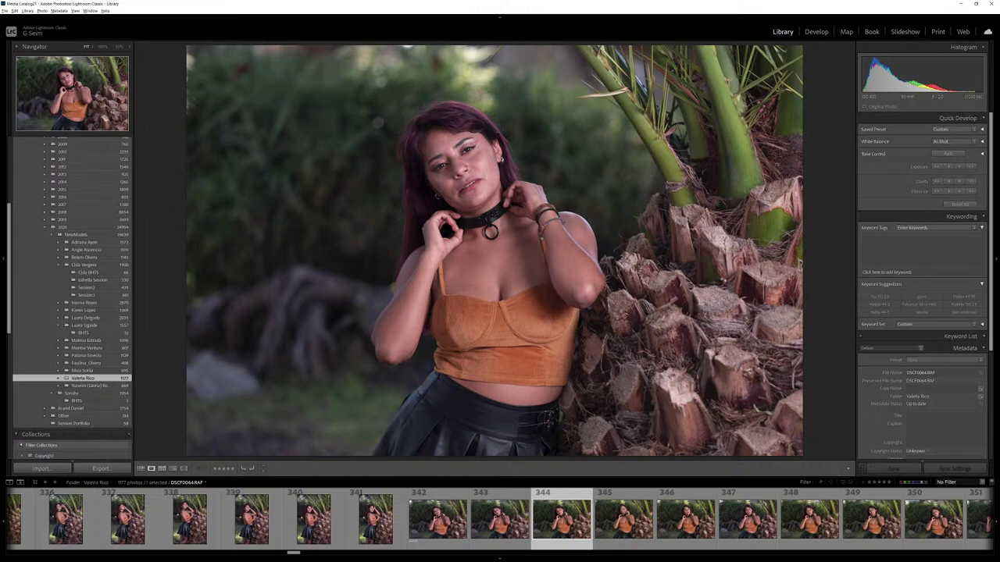
Rate photo 345, the sideways glance with a hand at the mouth, five stars and give it the Yellow label.
key("Right")
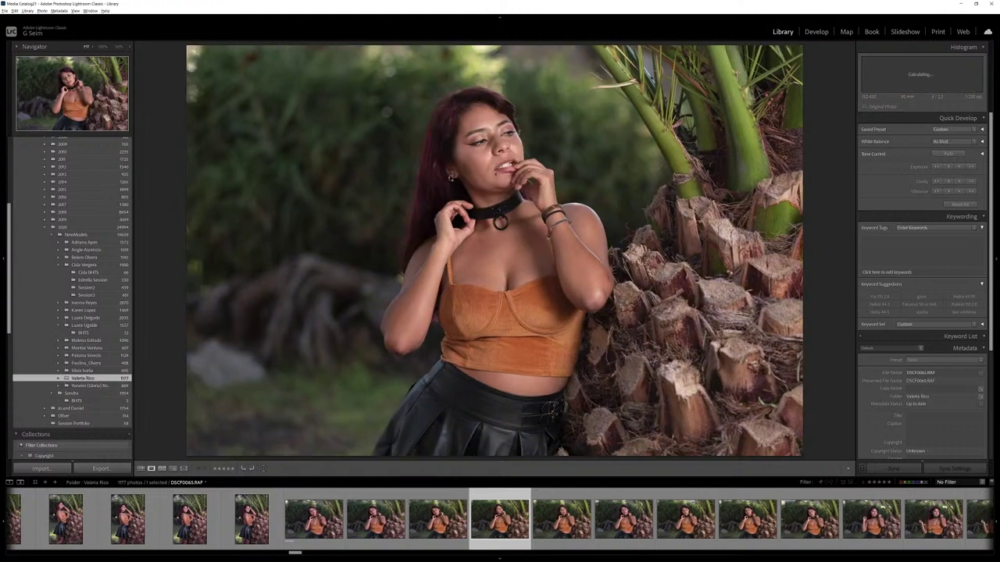
key("5")
key("Right")
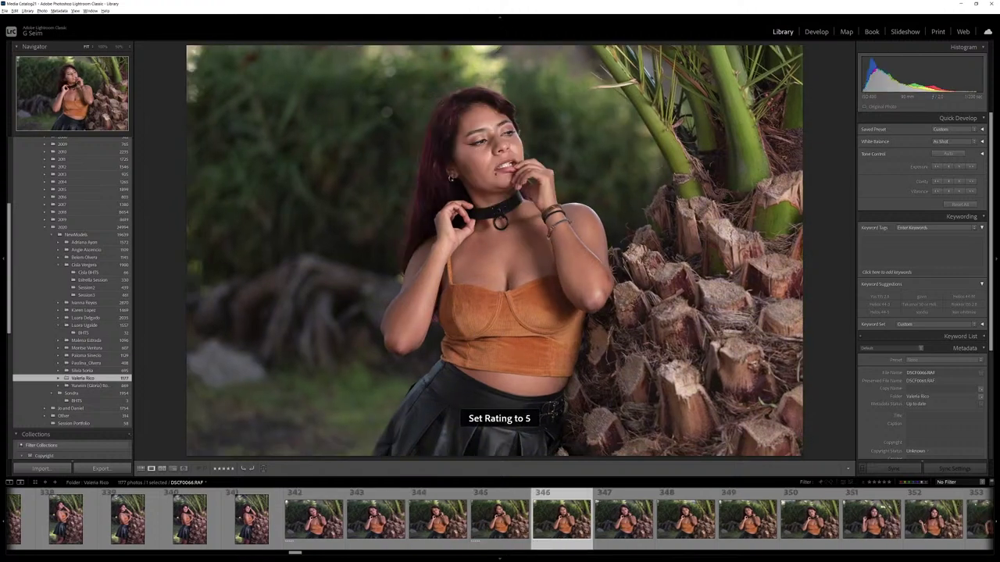
key("Left")
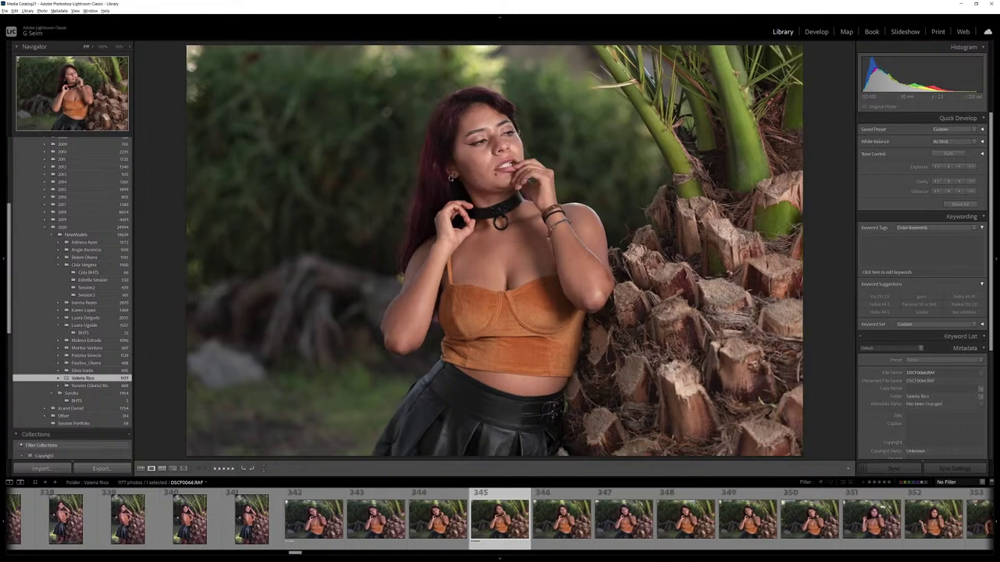
key("5")
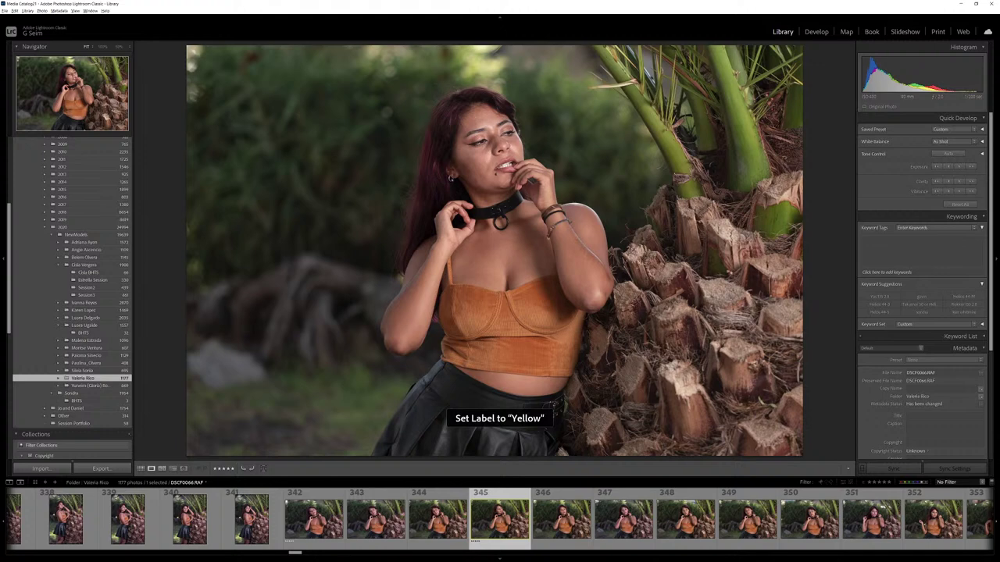
Check the following choker poses and give photo 347 the Yellow label.
key("Right")
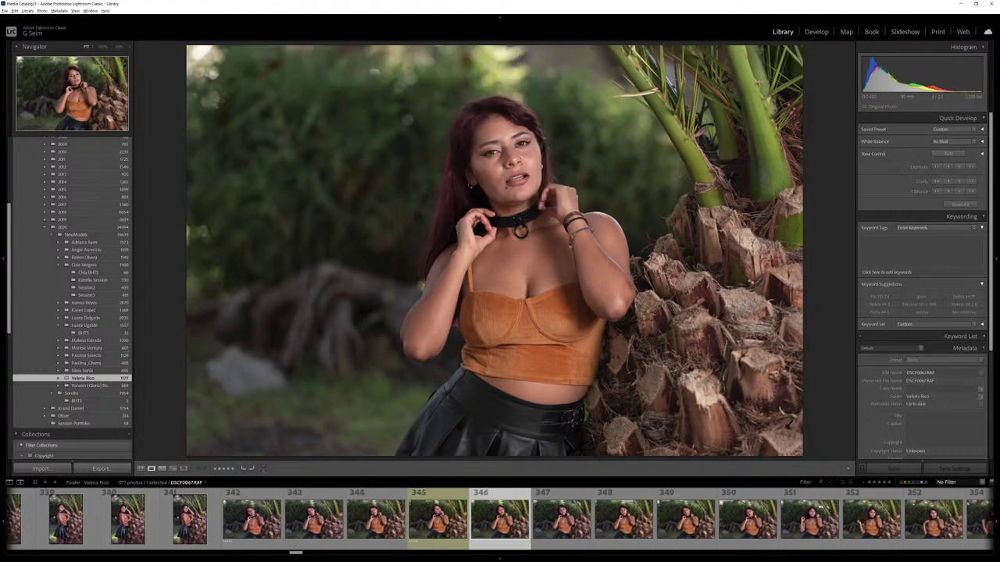
key("Right")
key("Right")
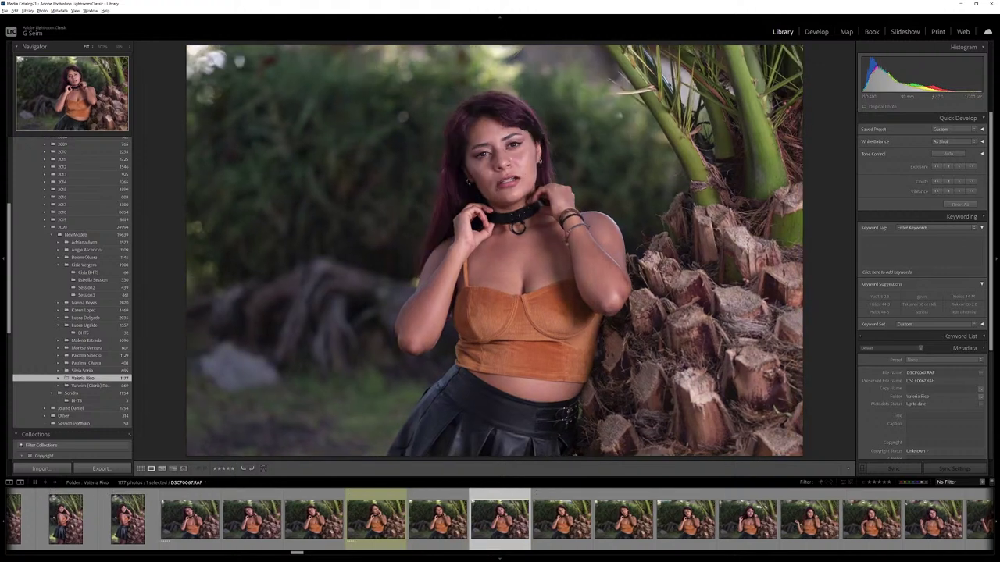
key("7")
Go past photos 348 and 349 and rate photo 350 five stars.
key("Right")
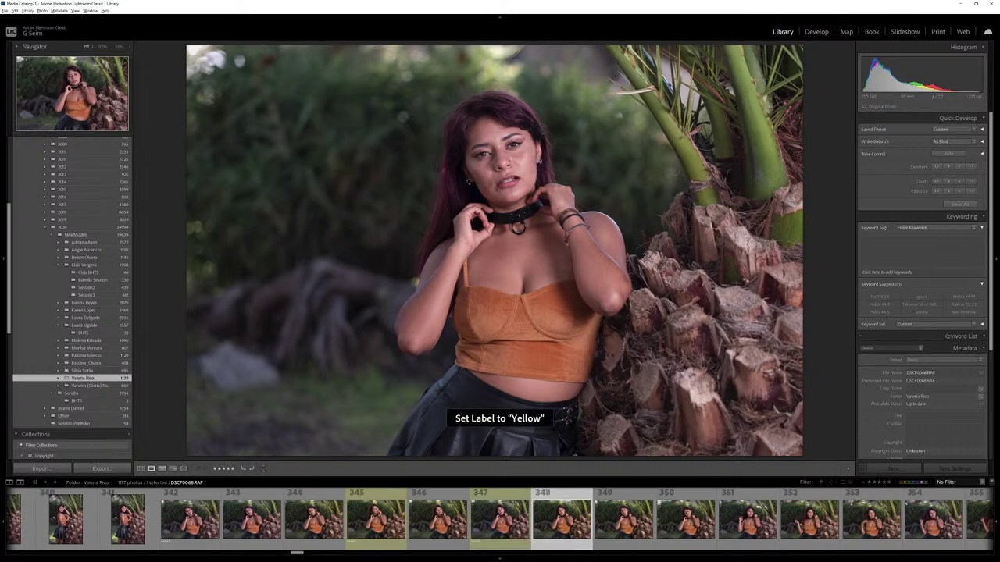
key("Right")
key("Right")
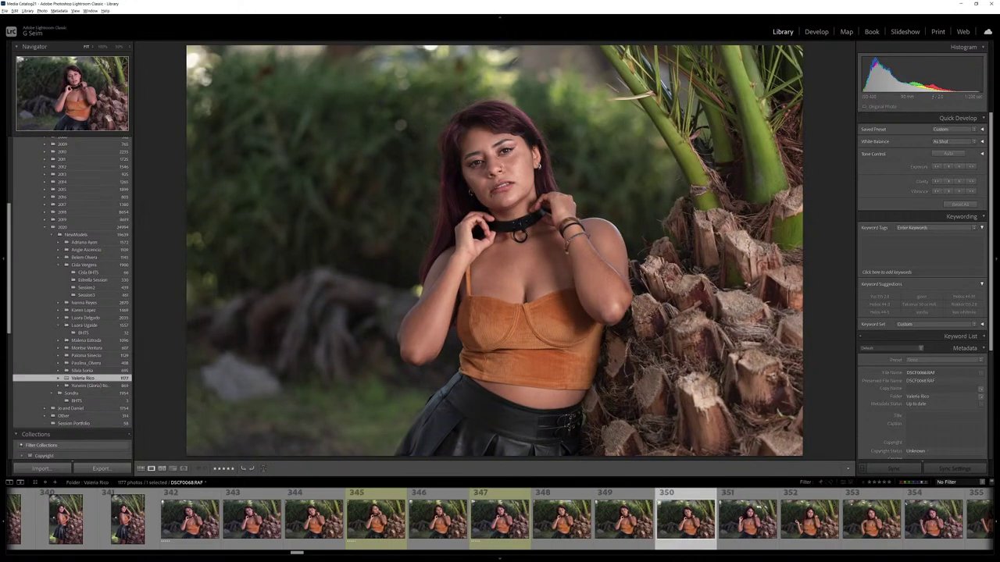
key("5")
Skip the closed-eyes shot, photo 351, and rate photo 352 with the raised hand five stars.
key("Right")
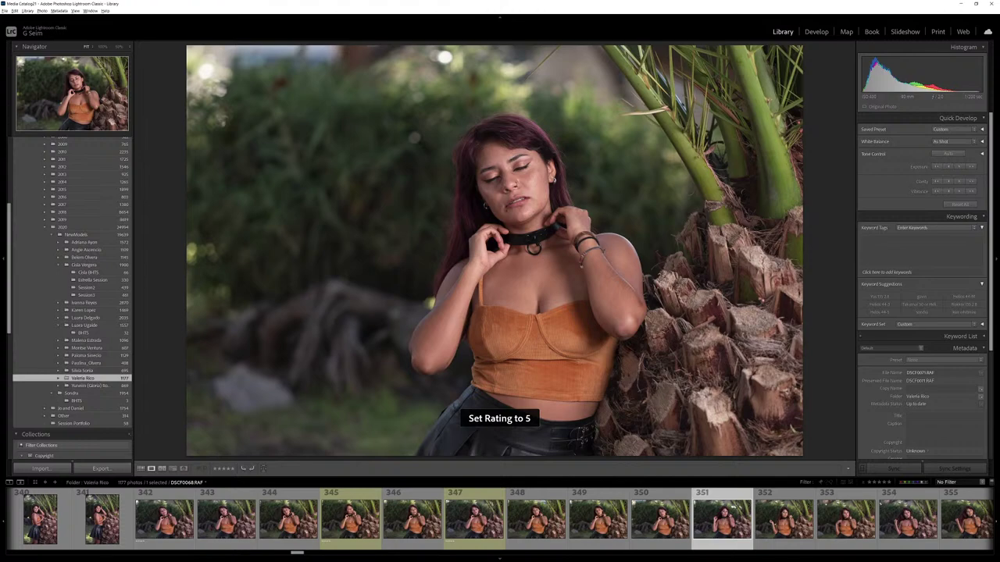
key("Right")
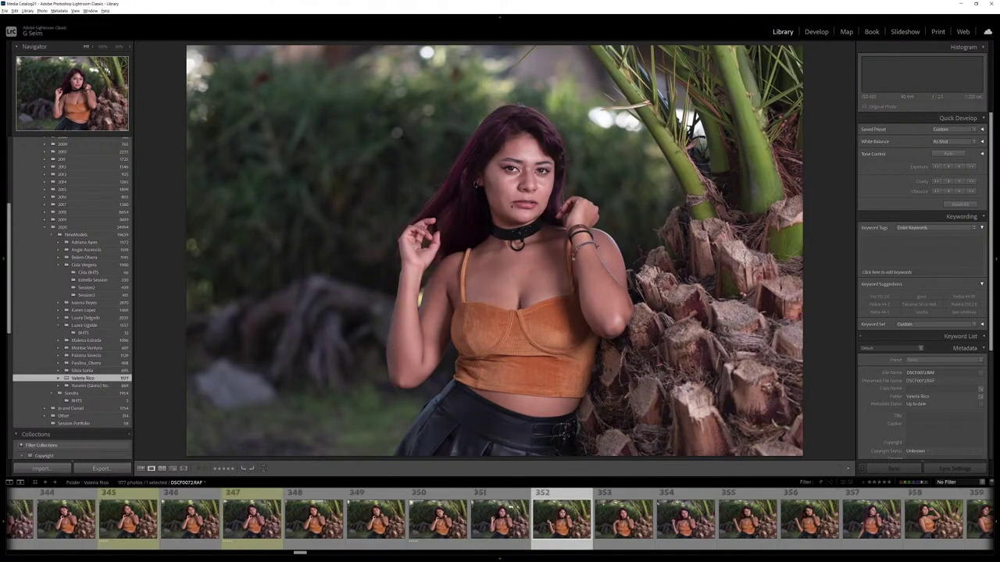
key("Right")
key("5")
key("Right")
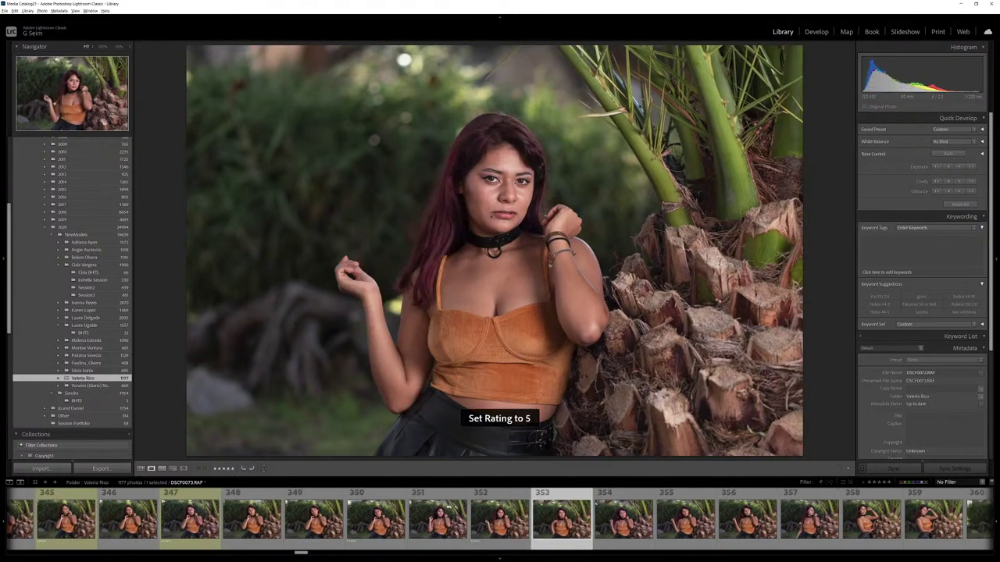
Review horizontal palm-trunk portraits 353 to 363, covering the hair-holding and leaning poses, for further picks.
key("Right")
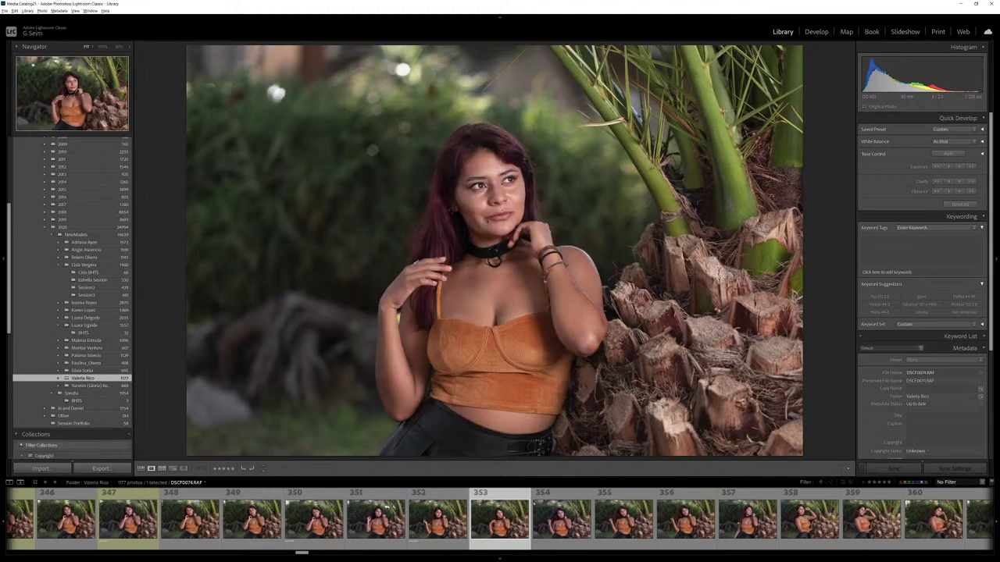
key("Right")
key("Right")
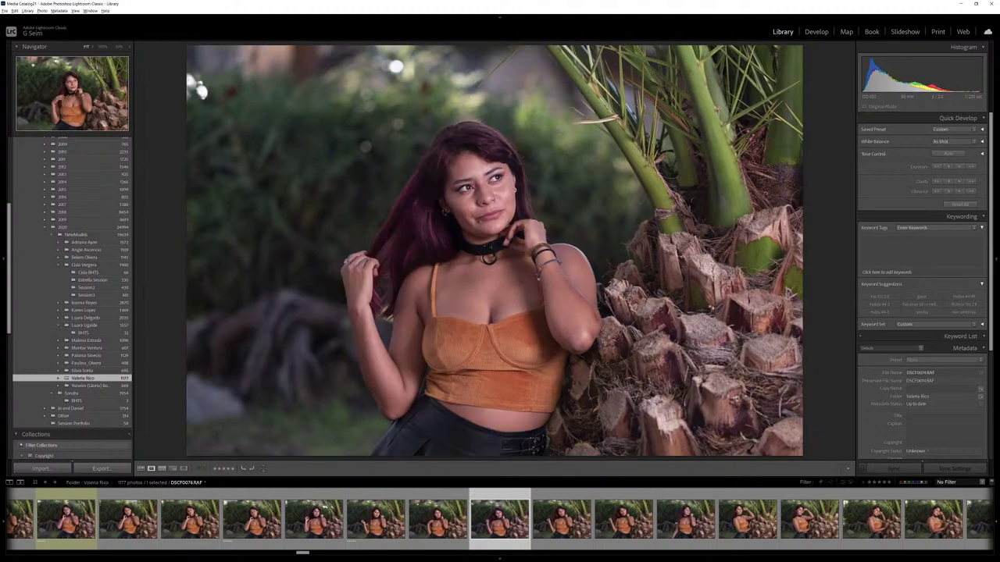
key("Right")
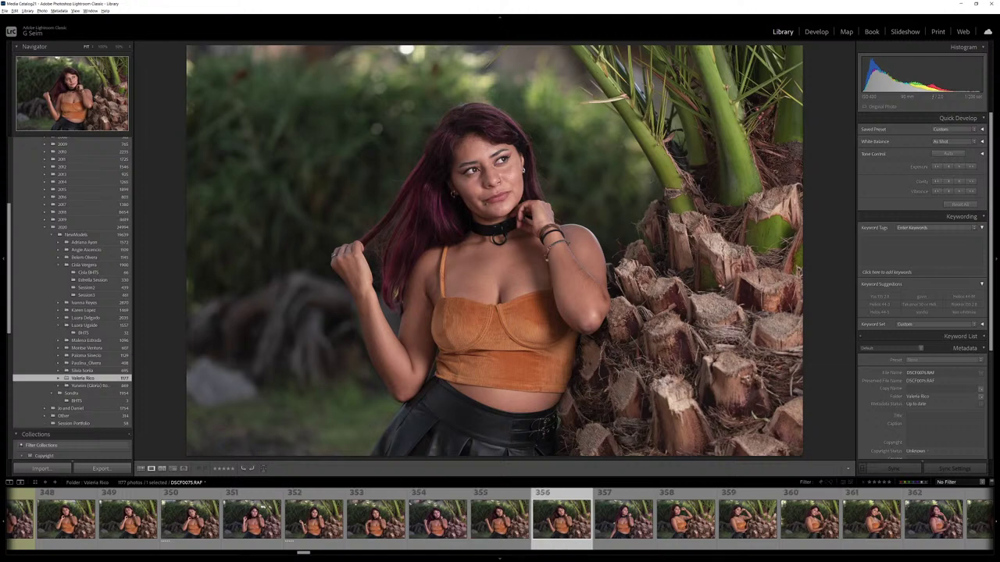
key("Right")
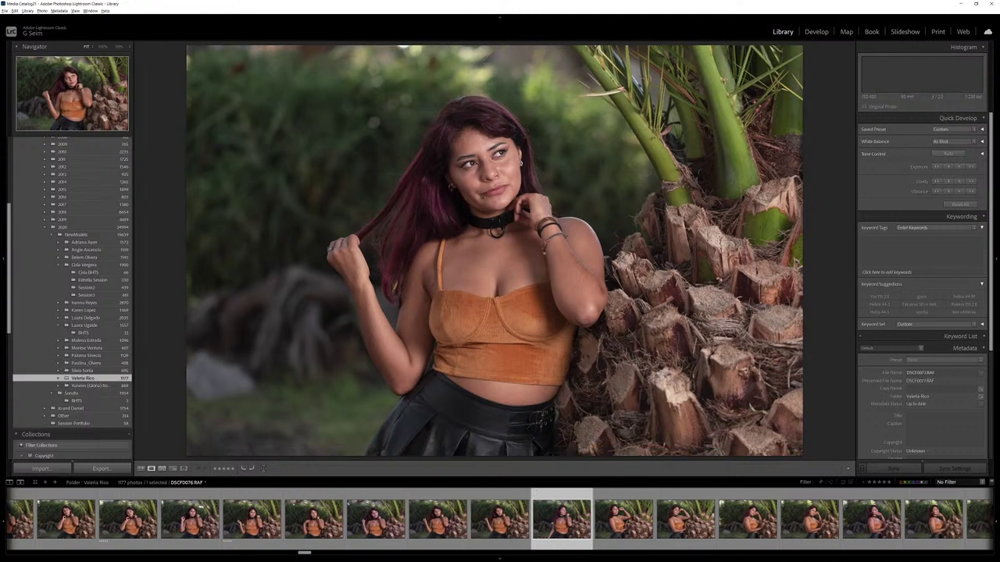
key("Right")
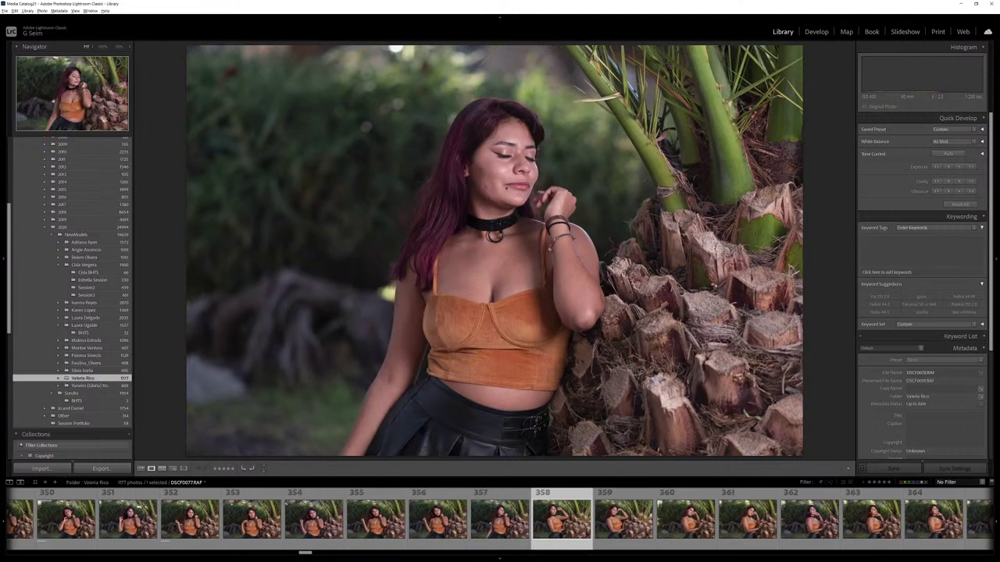
key("Right")
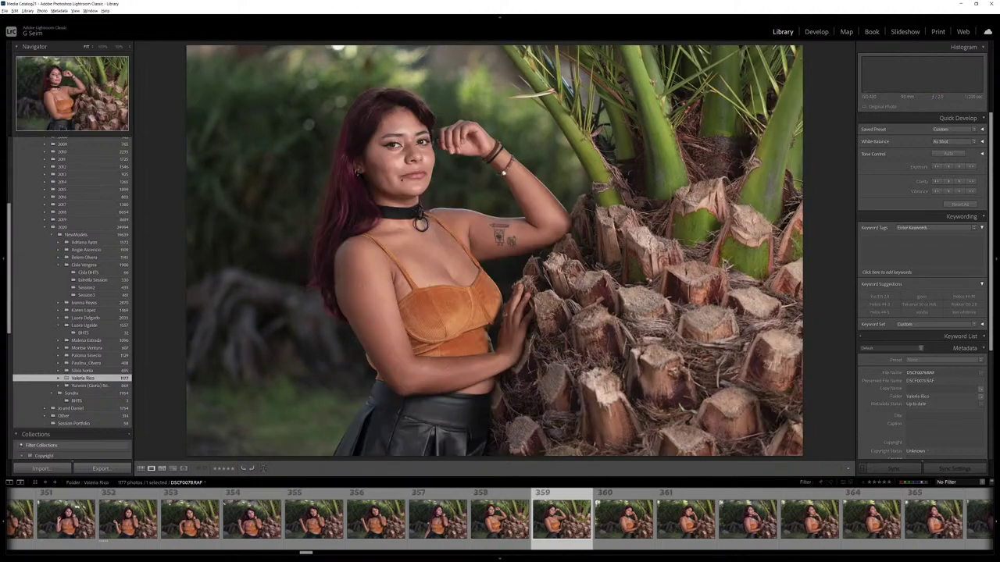
key("Right")
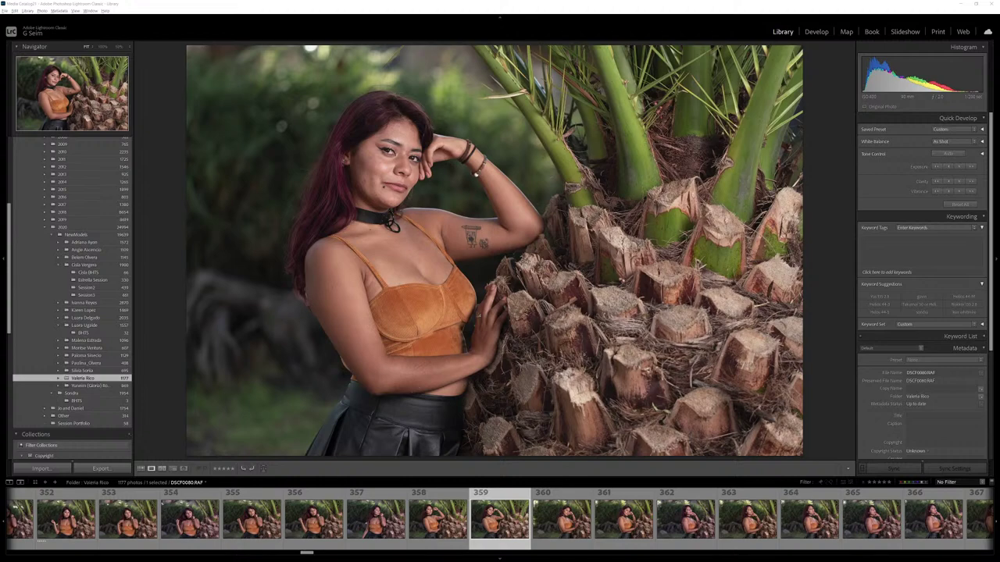
left_click(564, 525)
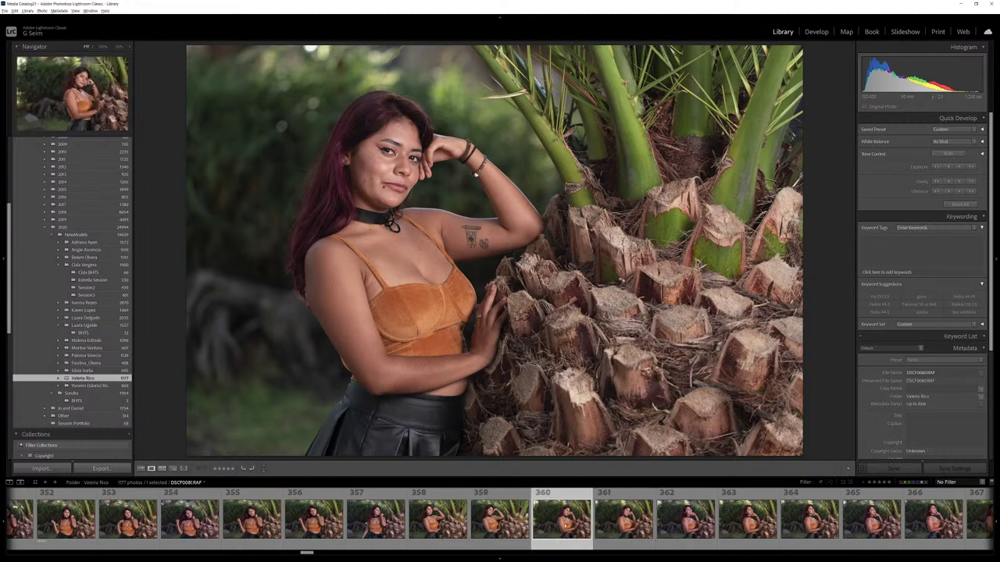
key("Right")
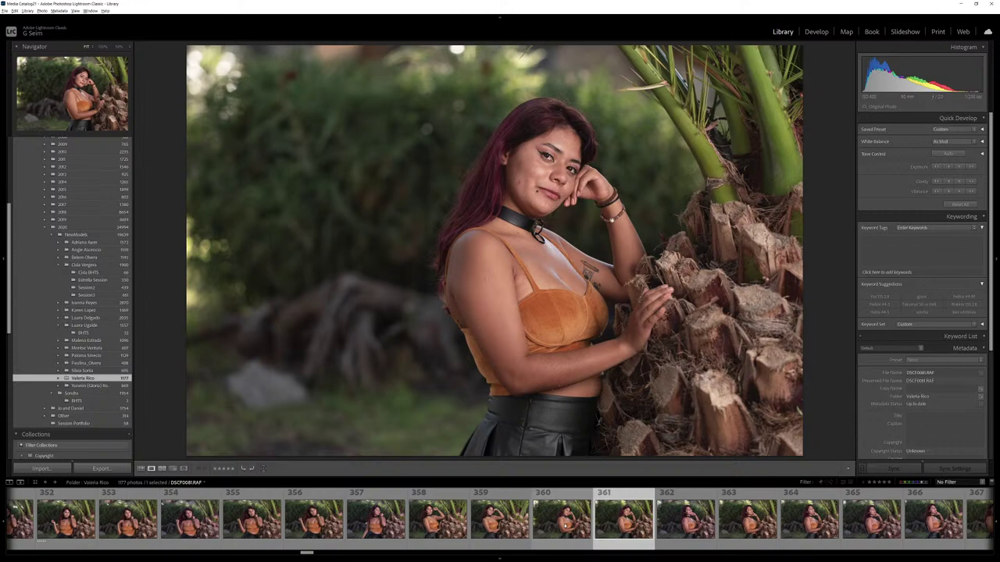
key("Right")
key("Right")
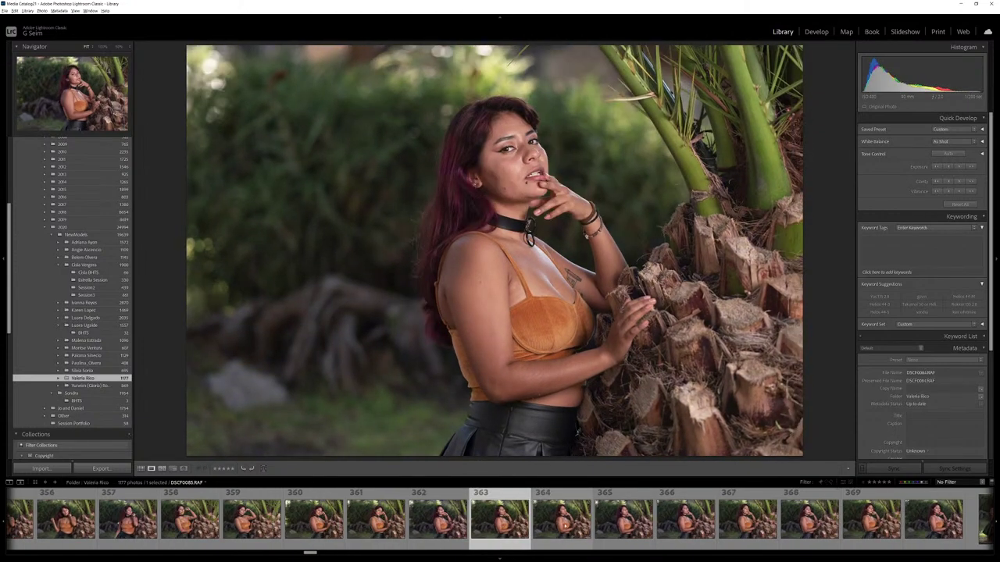
Compare the fingers-at-lips poses in photos 363 to 366 and rate photo 366 five stars.
key("Right")
key("Right")
key("Right")
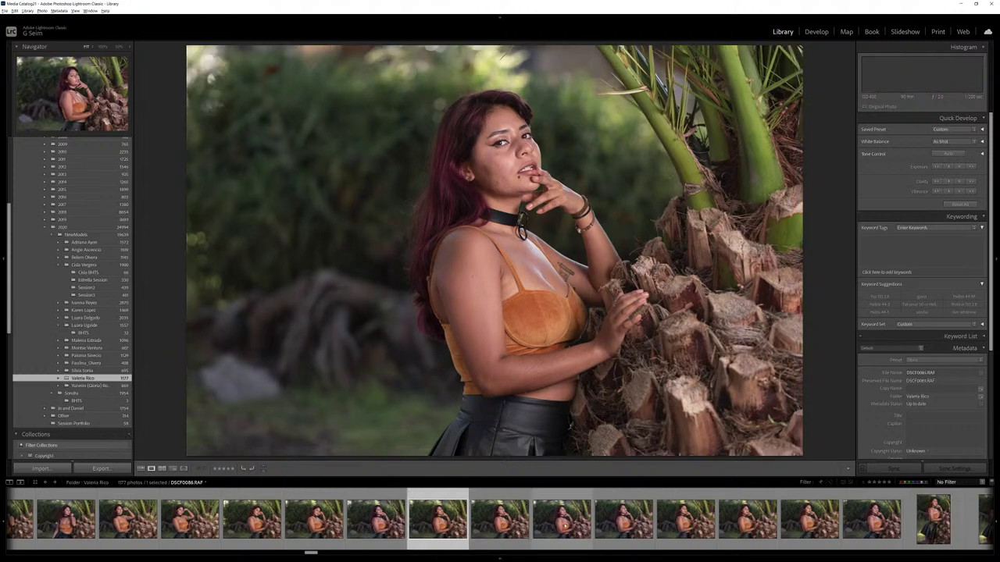
key("Left")
key("Left")
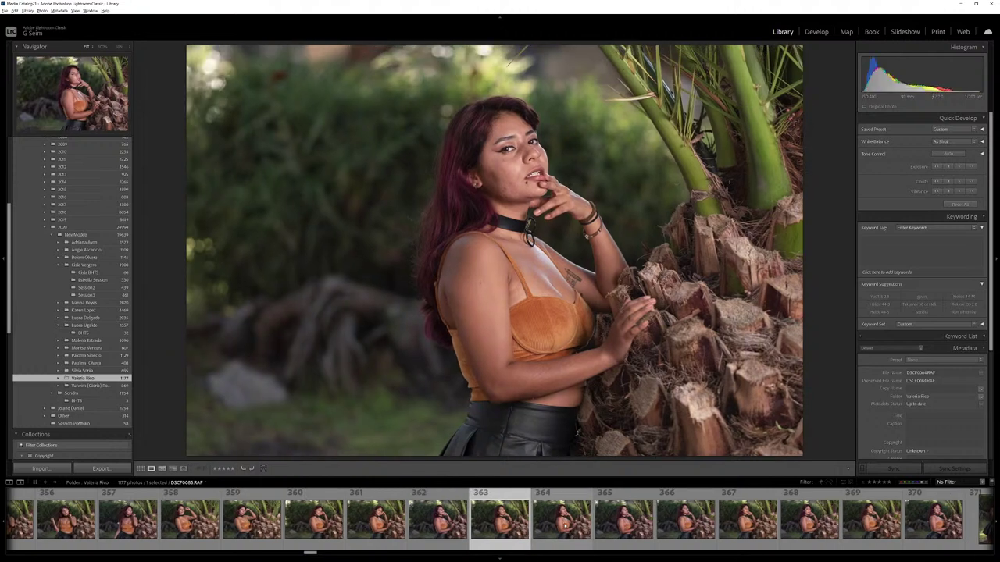
key("Right")
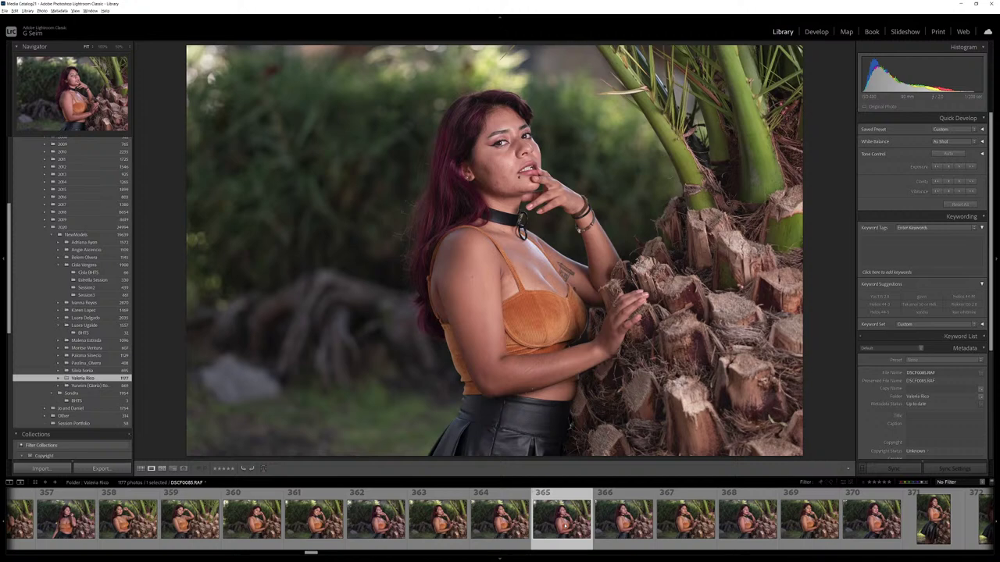
key("Right")
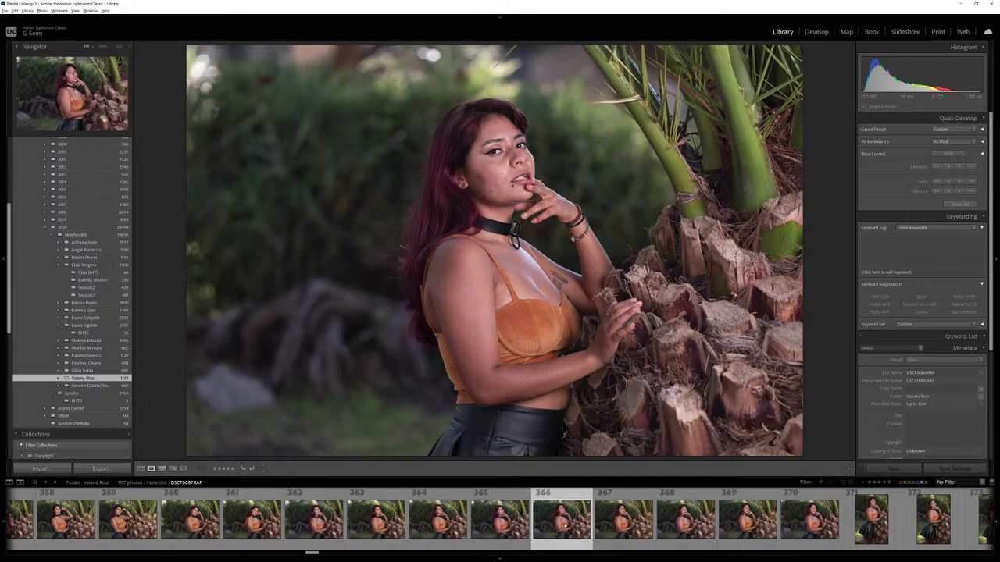
key("Right")
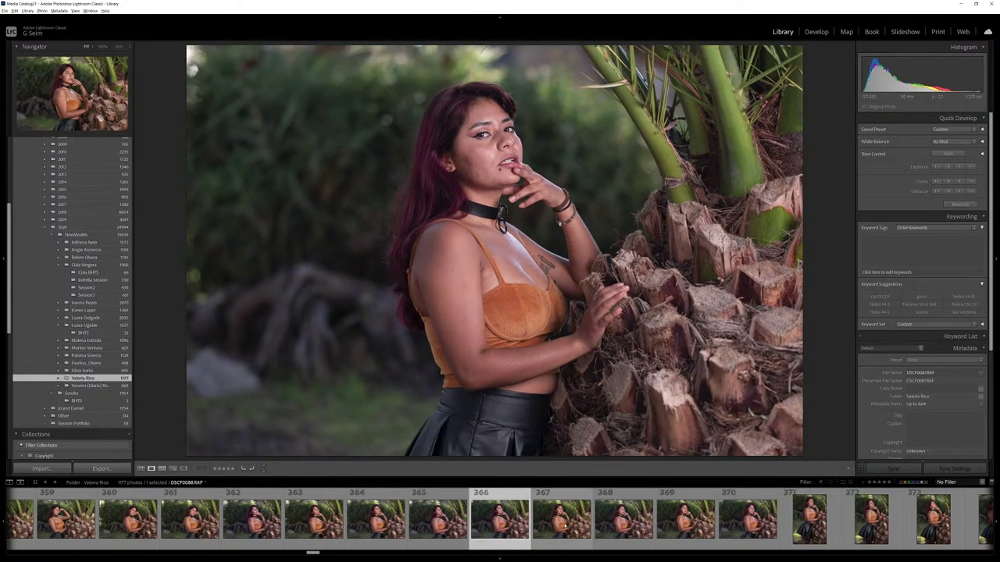
key("5")
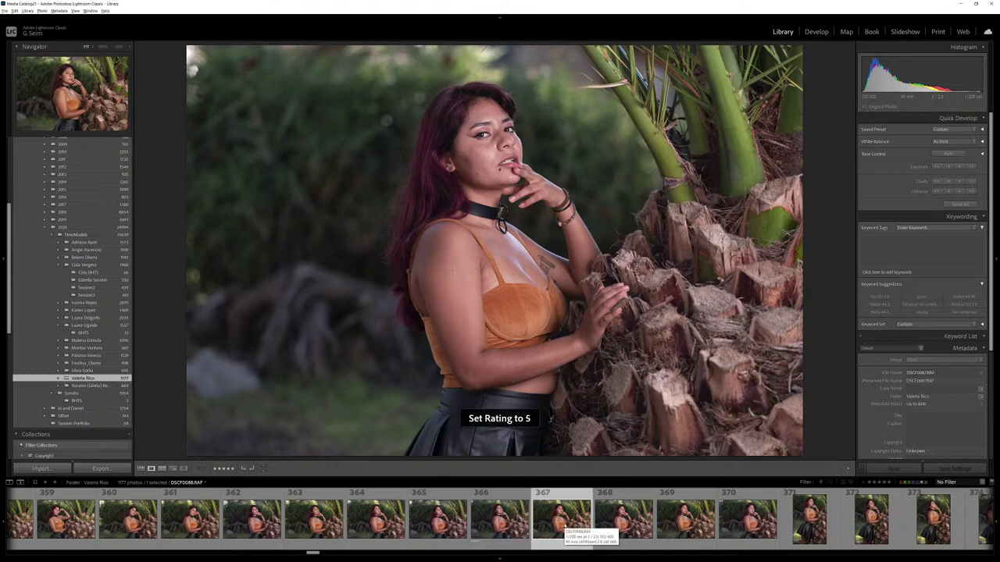
Go through photos 368 to 373 and rate the vertical palm-trunk portraits 372 and 373 five stars.
key("Right")
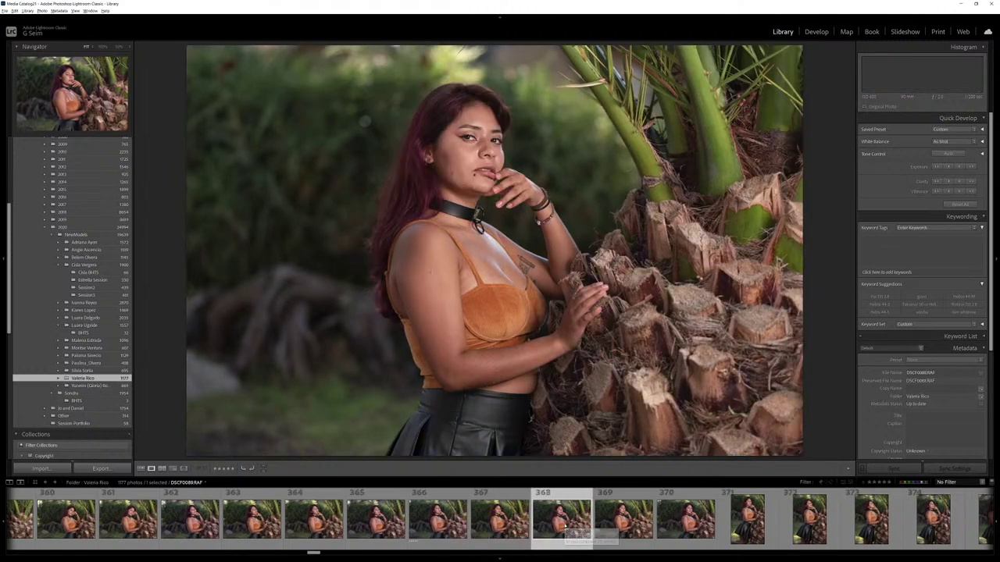
key("Right")
key("Right")
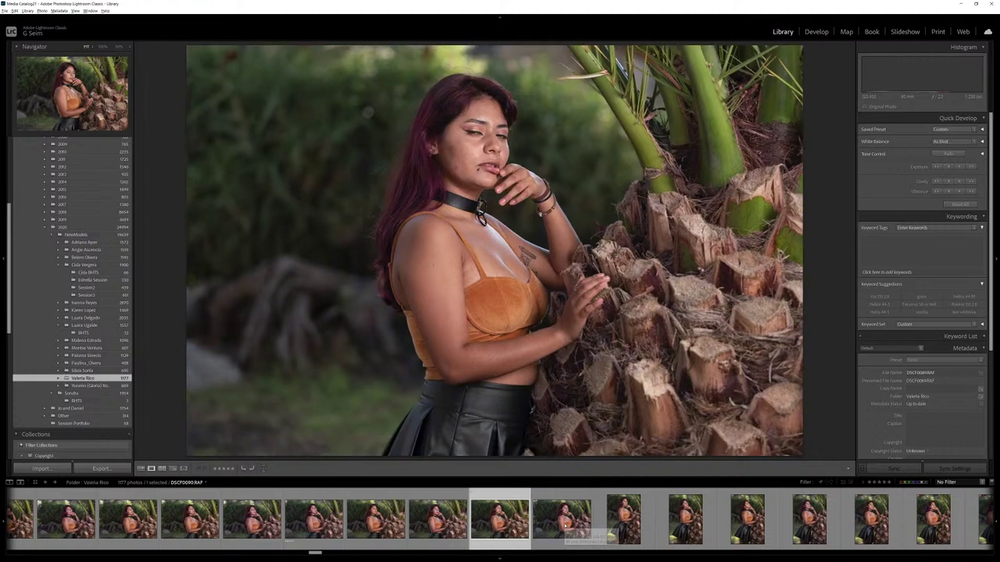
key("Right")
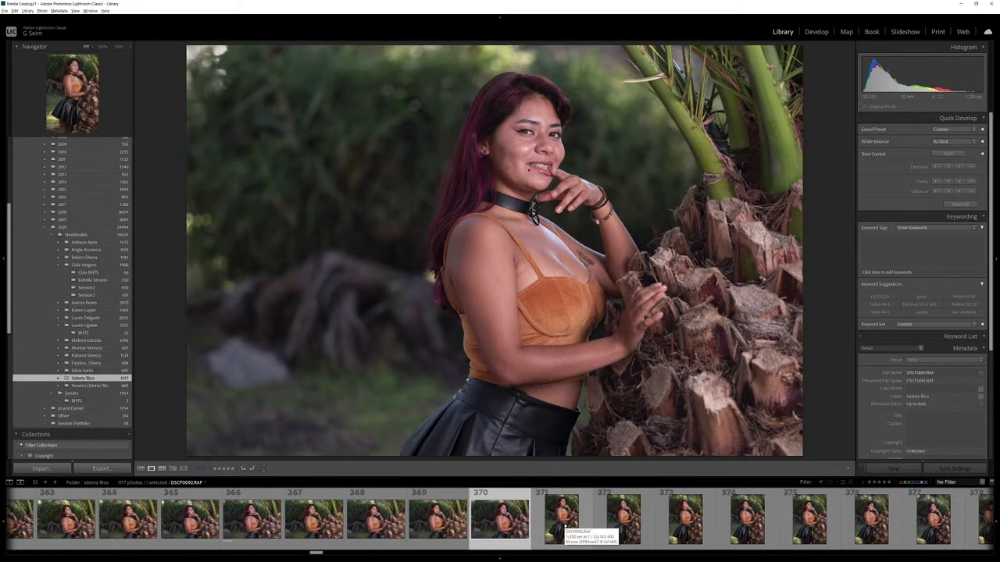
key("Right")
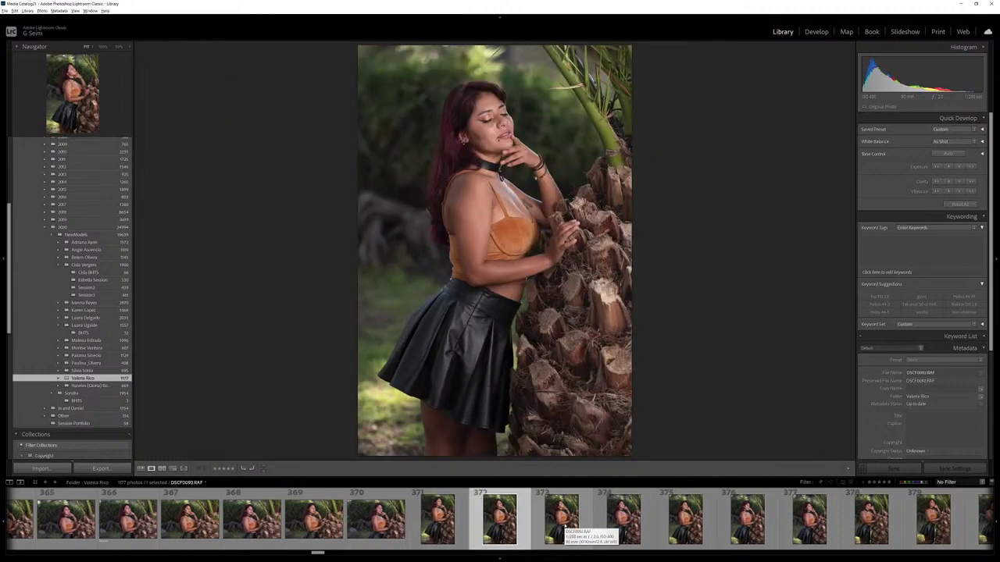
key("Right")
key("Left")
key("5")
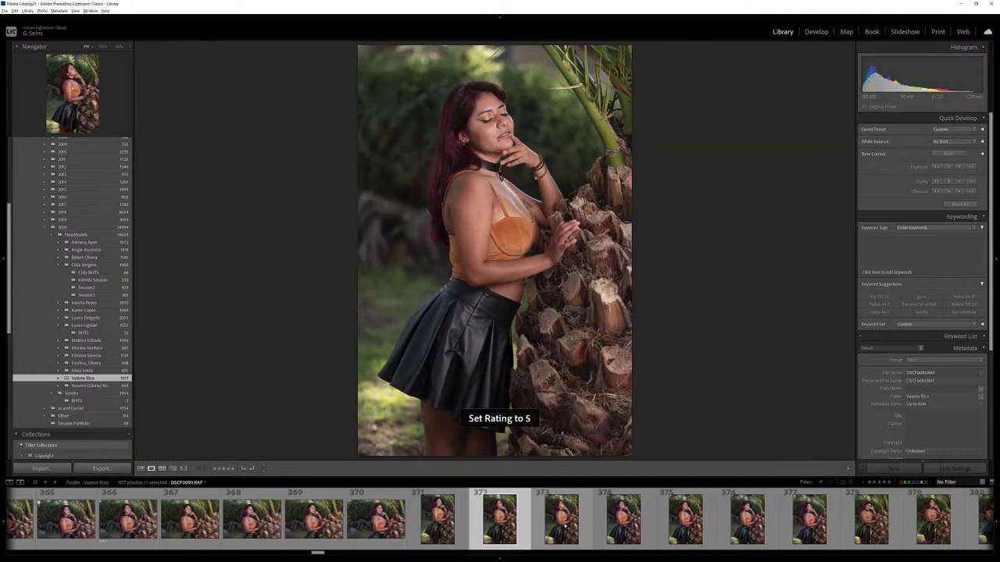
key("Right")
key("5")
Review the standing palm-trunk portraits 374 to 384, comparing hand positions and expressions for further picks.
key("Right")
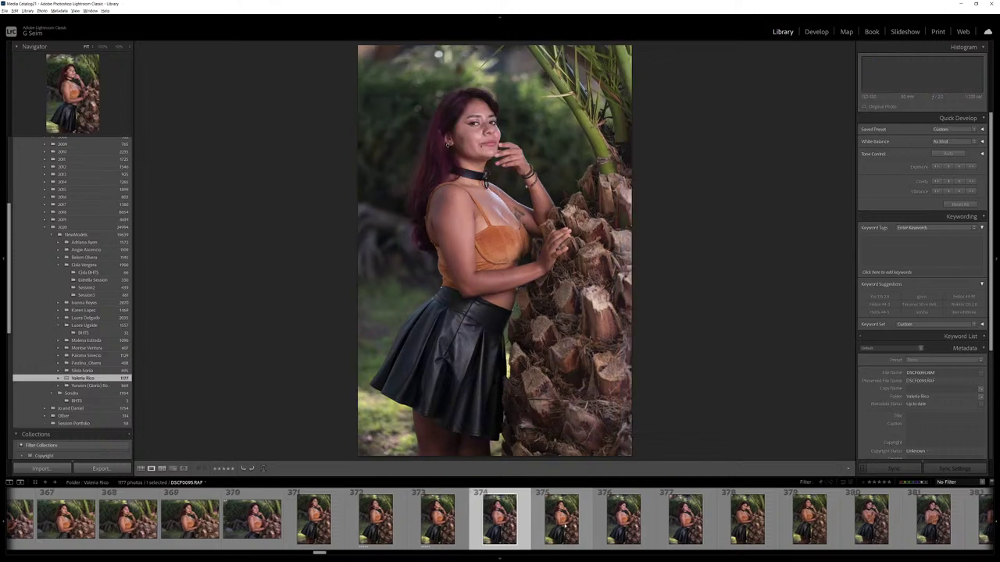
key("Right")
key("Right")
key("Right")
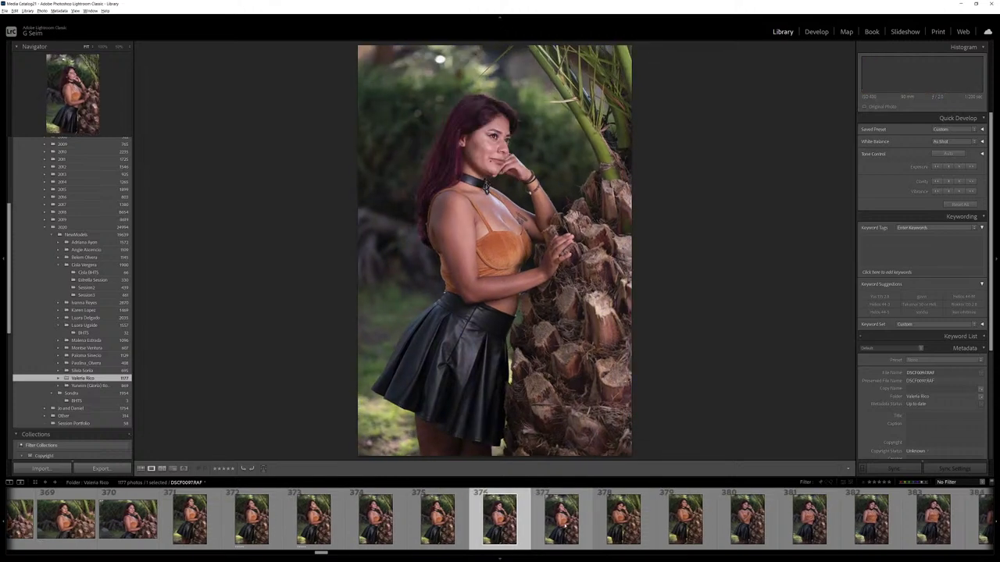
key("Right")
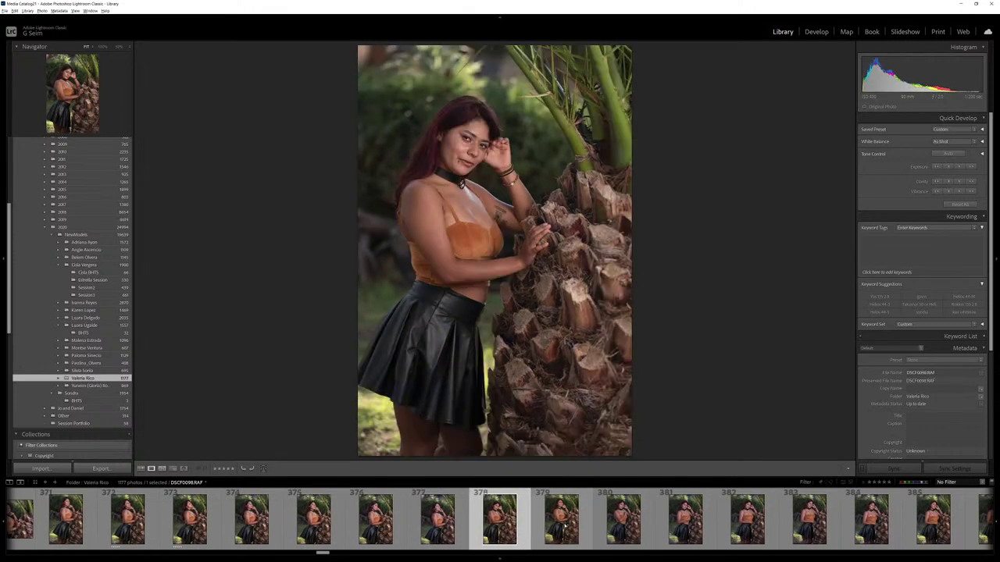
key("Right")
key("Right")
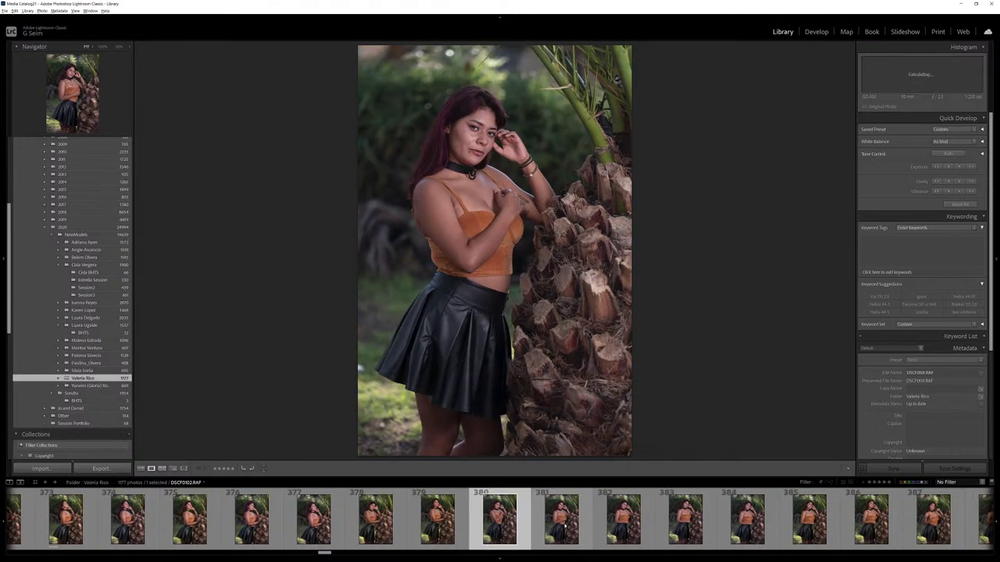
key("Right")
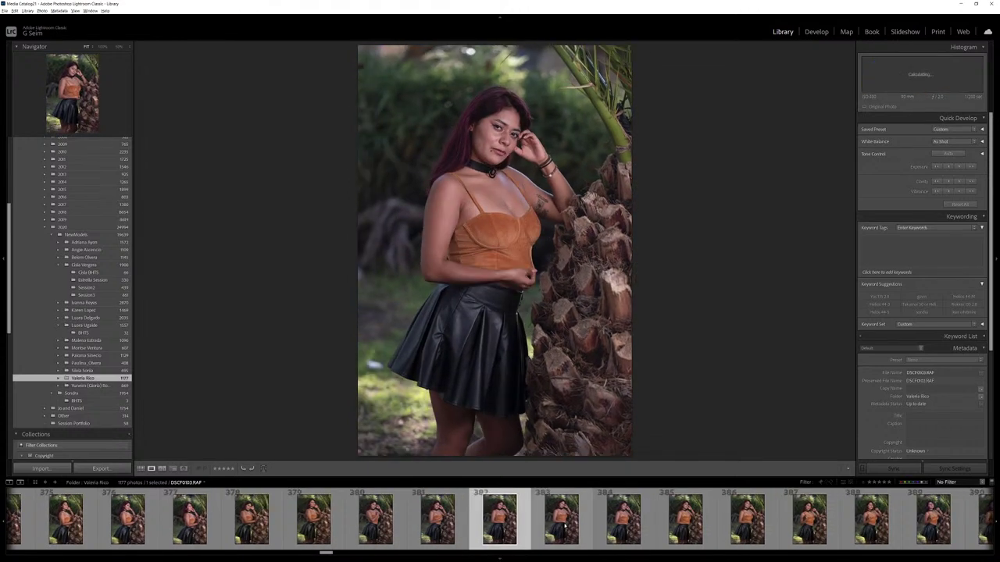
key("Right")
key("Right")
key("Right")
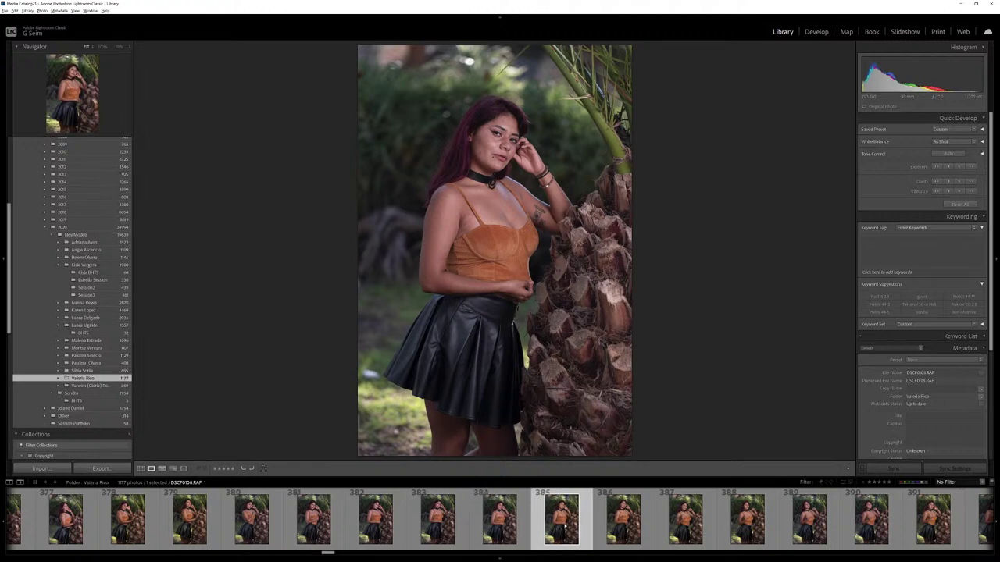
Compare the hand-at-ear poses around photo 385 and rate photo 385 four stars.
key("Right")
key("Right")
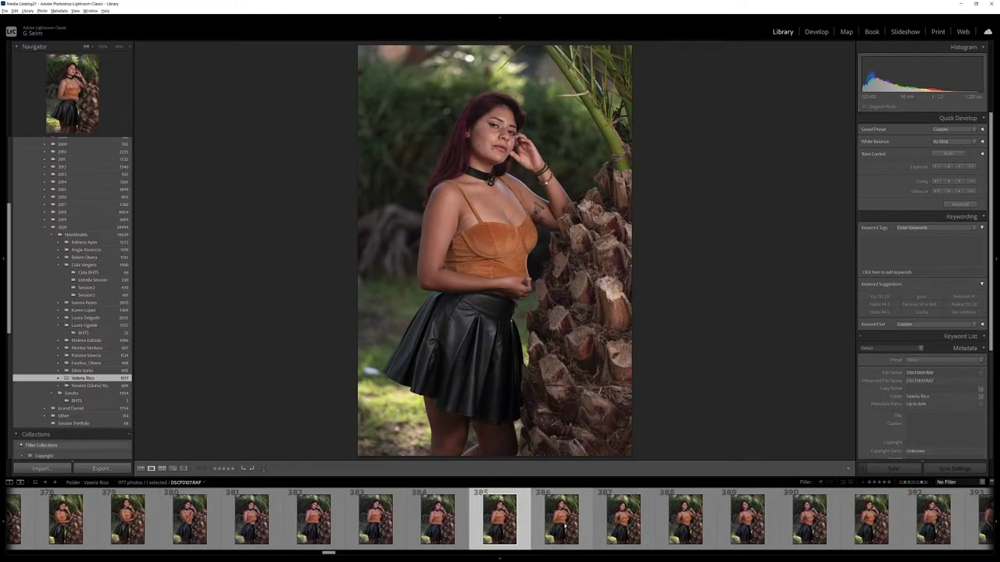
key("4")
key("Left")
key("Right")
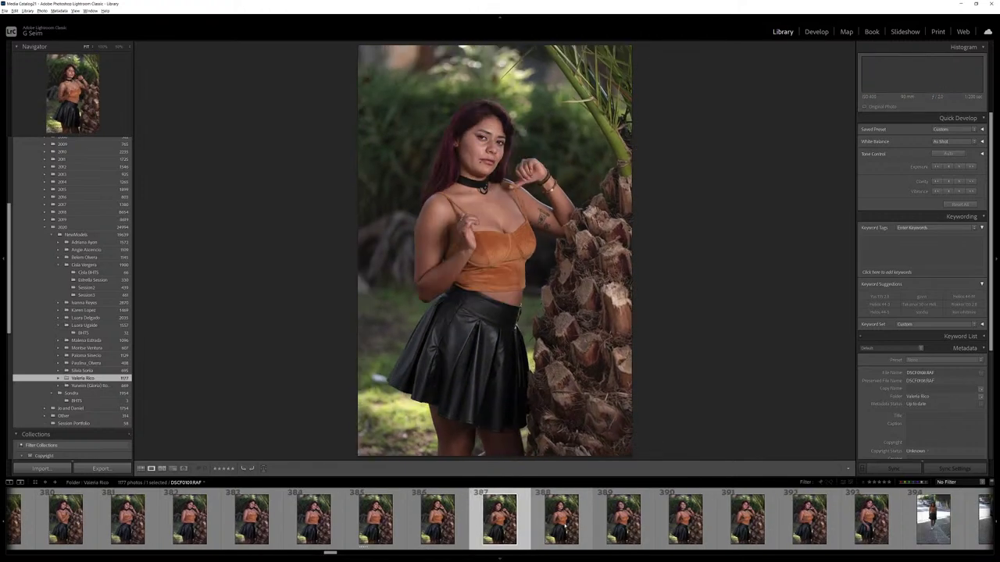
Review the last palm-trunk portraits, photos 387 to 393, and continue to the first street shot, photo 394.
key("Right")
key("Right")
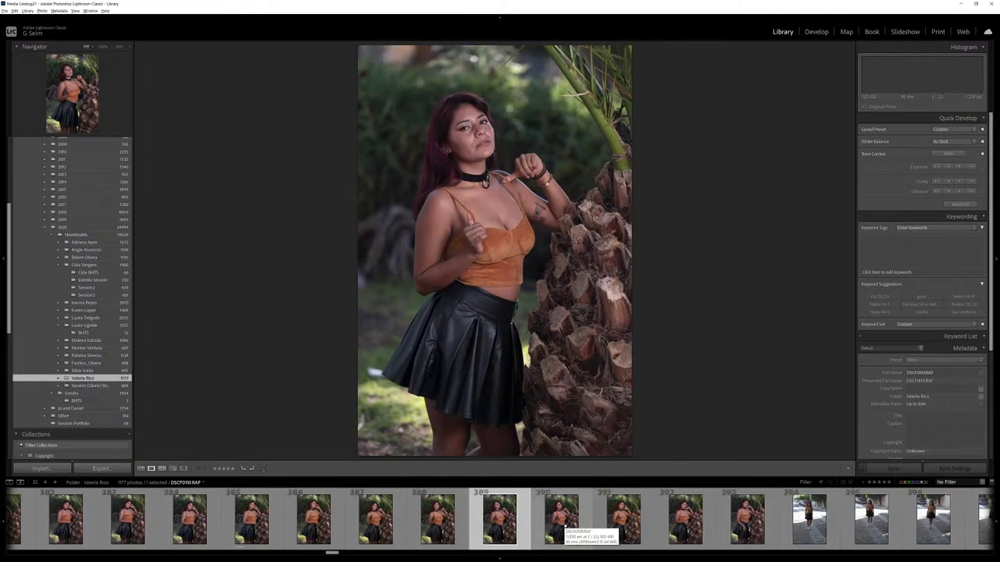
key("Right")
key("Right")
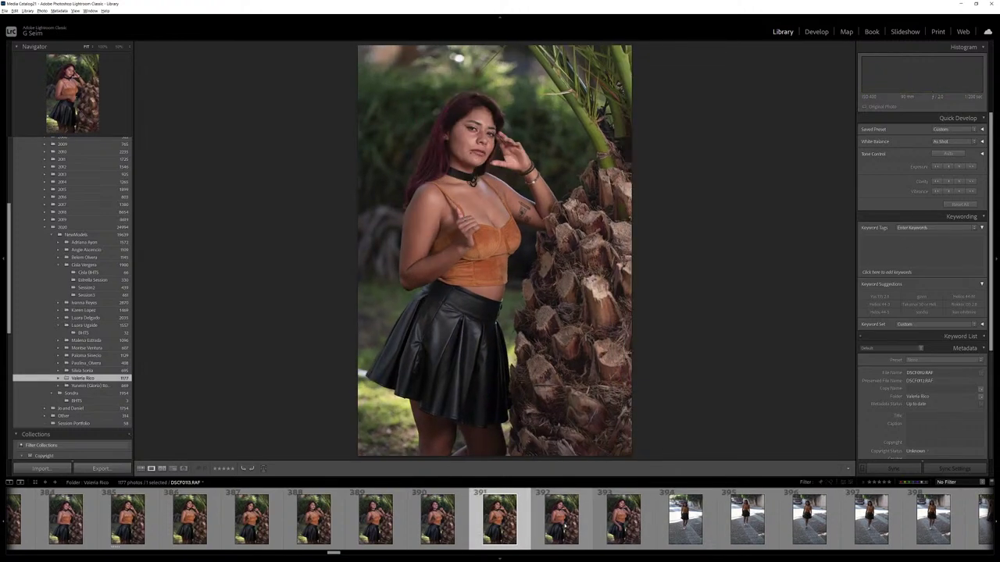
key("Right")
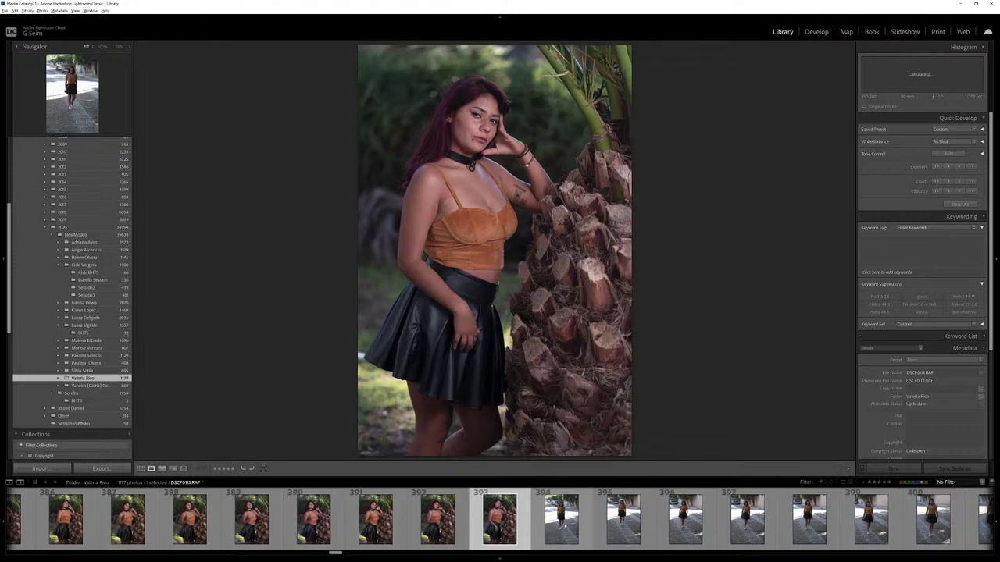
key("Right")
key("Left")
key("Right")
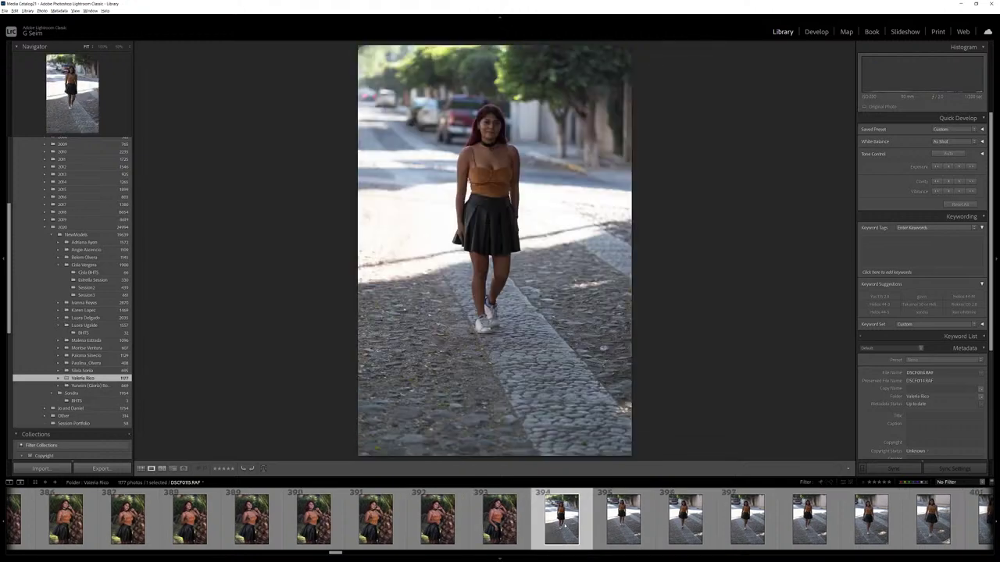
Go through the cobblestone-street walking shots 395 to 403 and rate photos 401 and 402 five stars.
key("Right")
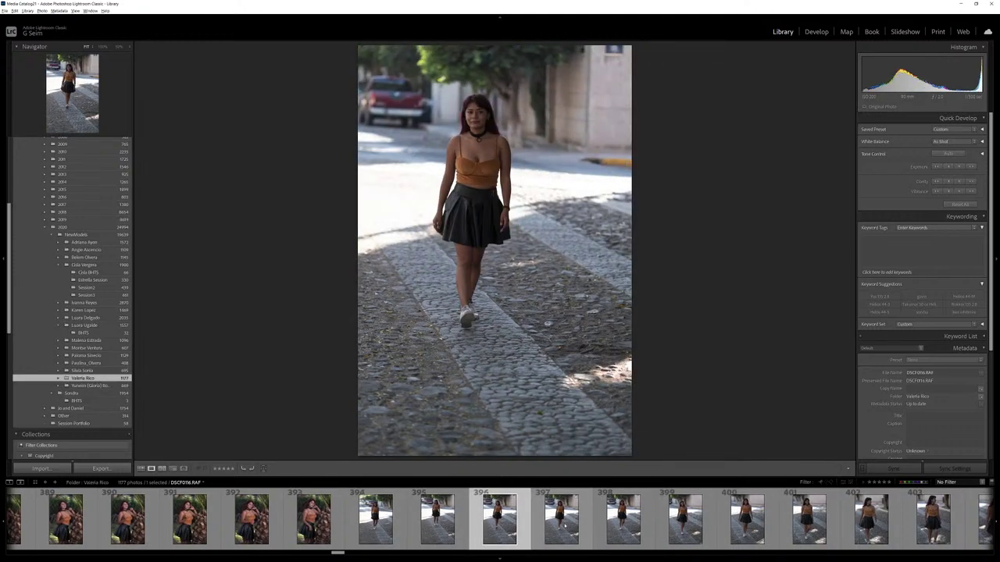
key("Right")
key("Right")
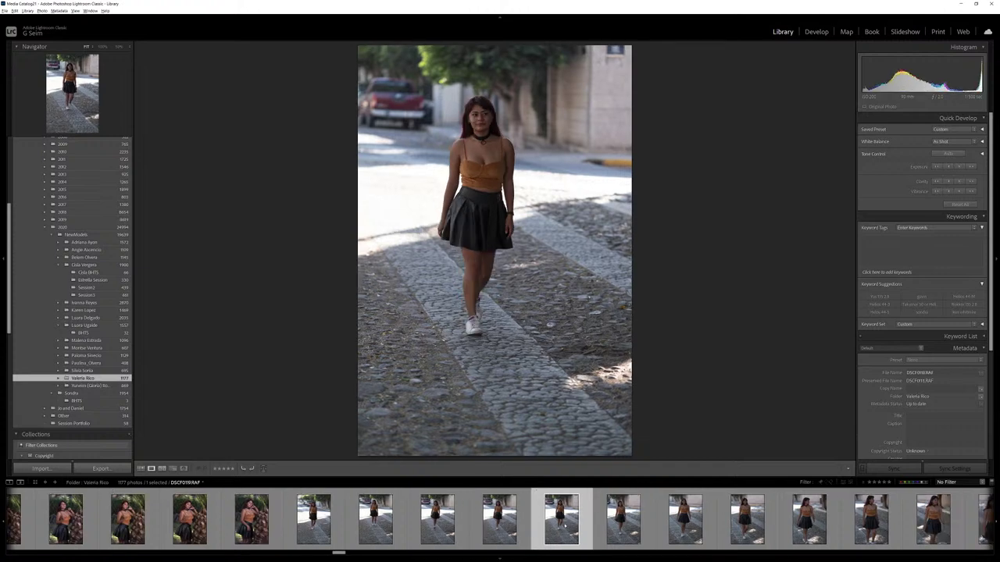
key("Right")
key("Right")
key("Right")
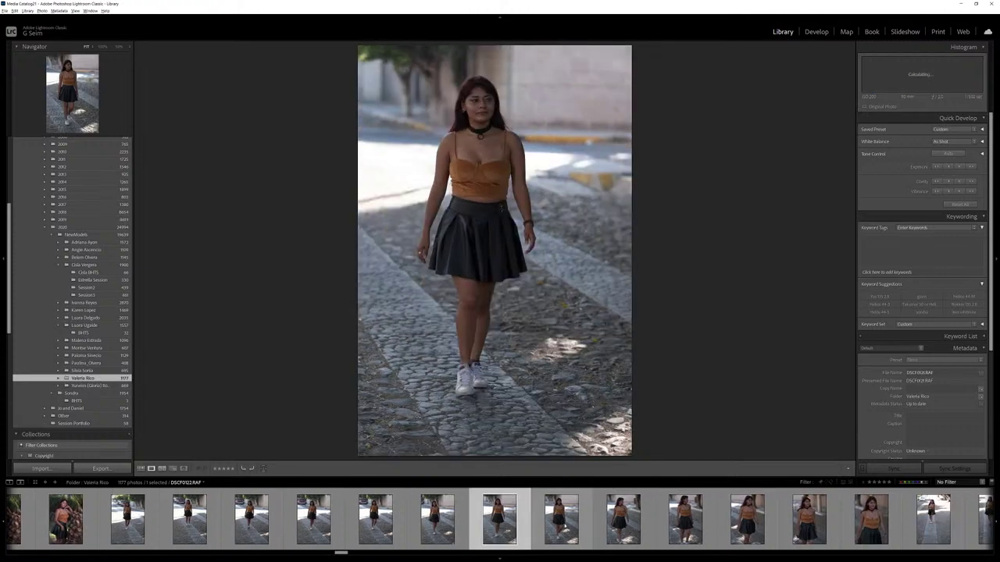
key("Right")
key("5")
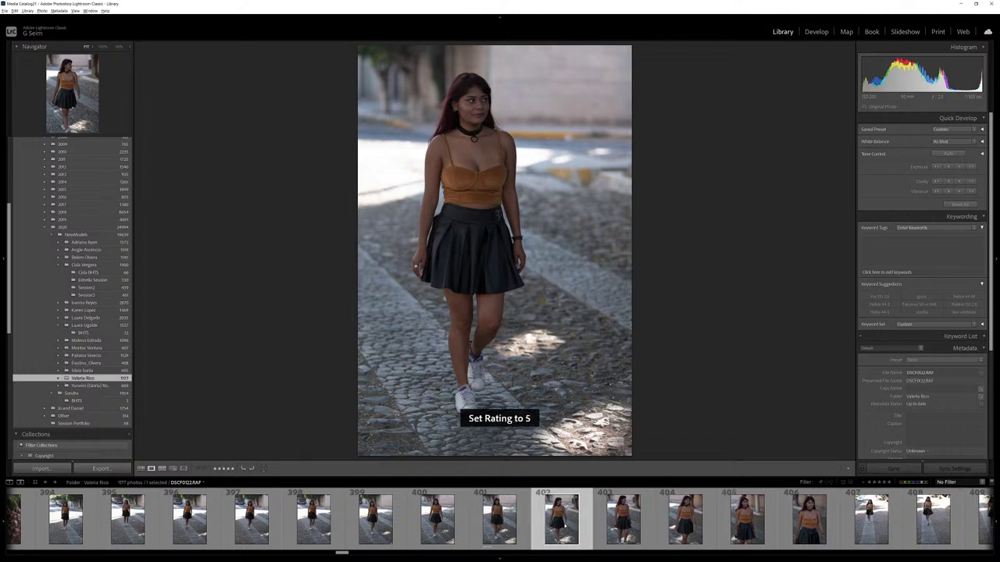
key("Right")
key("Right")
key("Left")
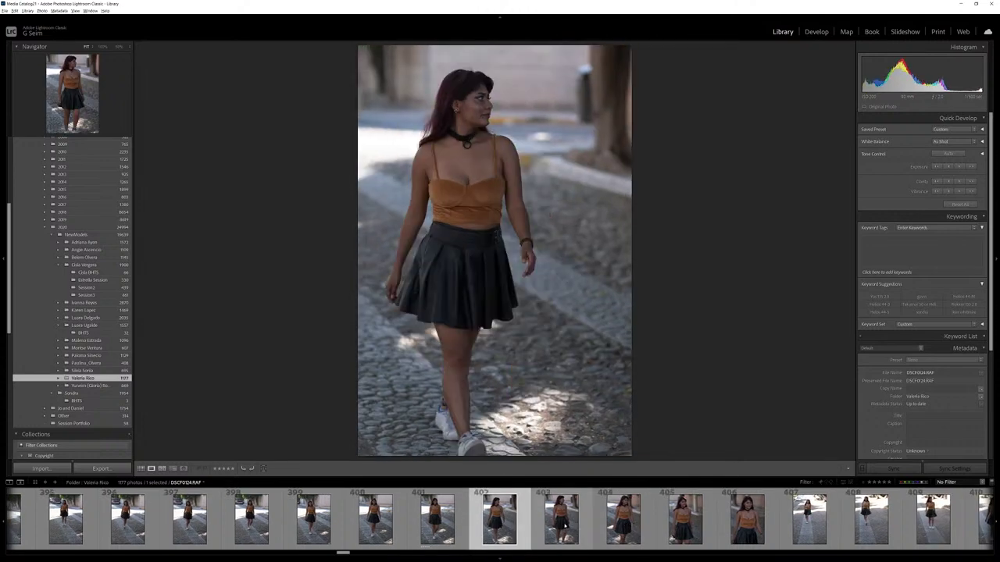
Review the remaining walking shots 403 to 417, checking sharpness, pose and expression for further picks.
key("Right")
key("Right")
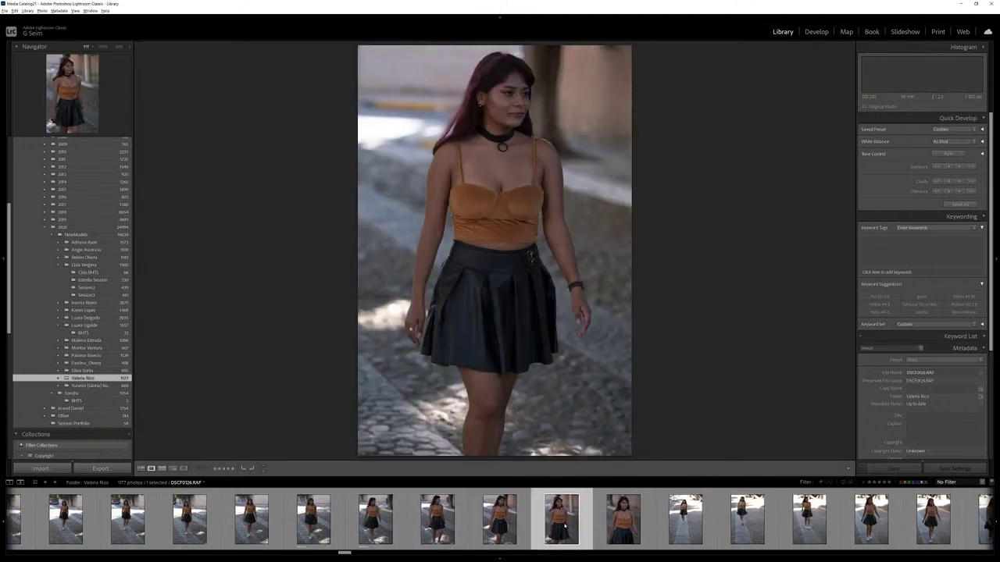
key("Right")
key("Right")
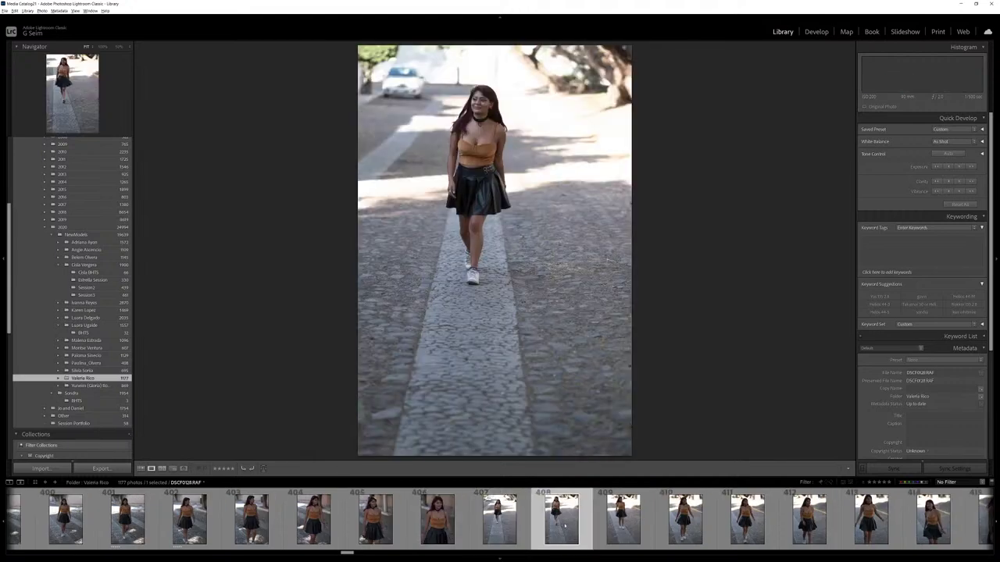
key("Right")
key("Right")
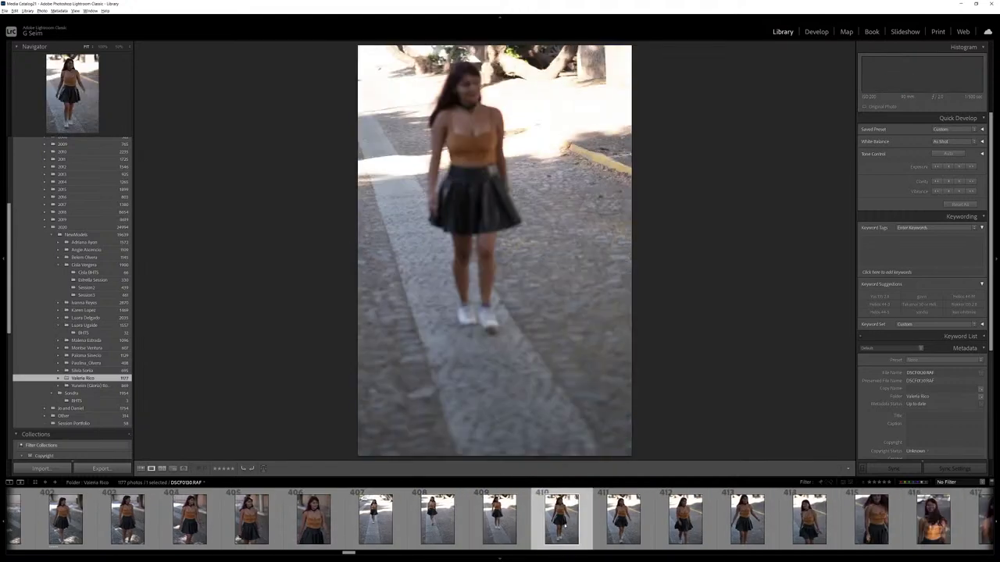
key("Right")
key("Right")
key("Right")
key("Right")
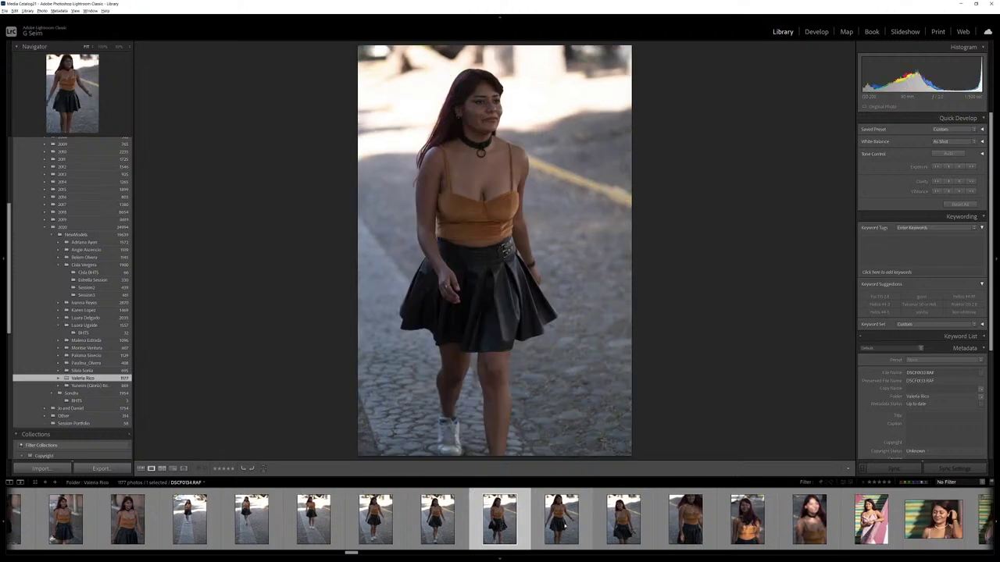
key("Right")
key("Right")
key("Right")
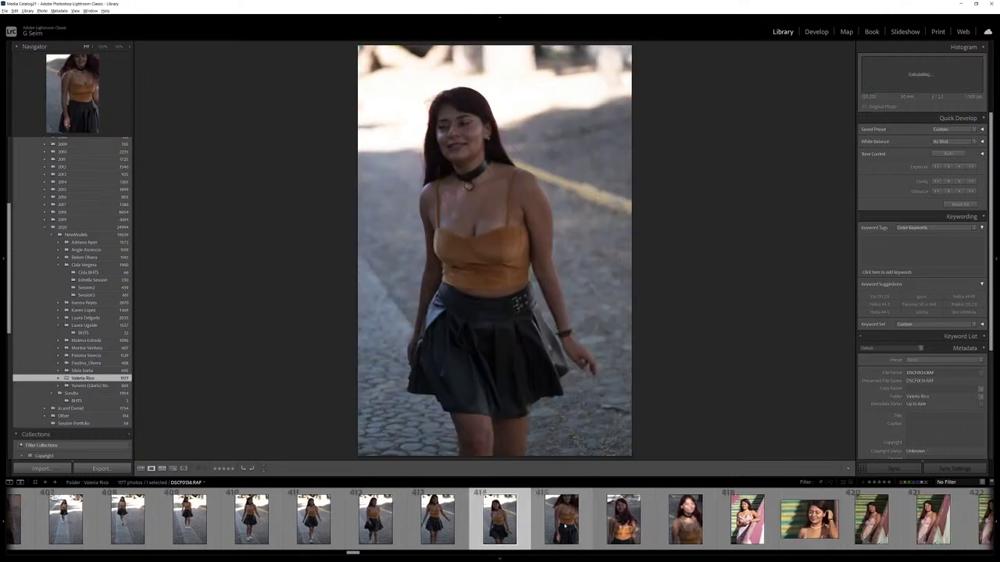
key("Right")
key("Right")
key("Right")
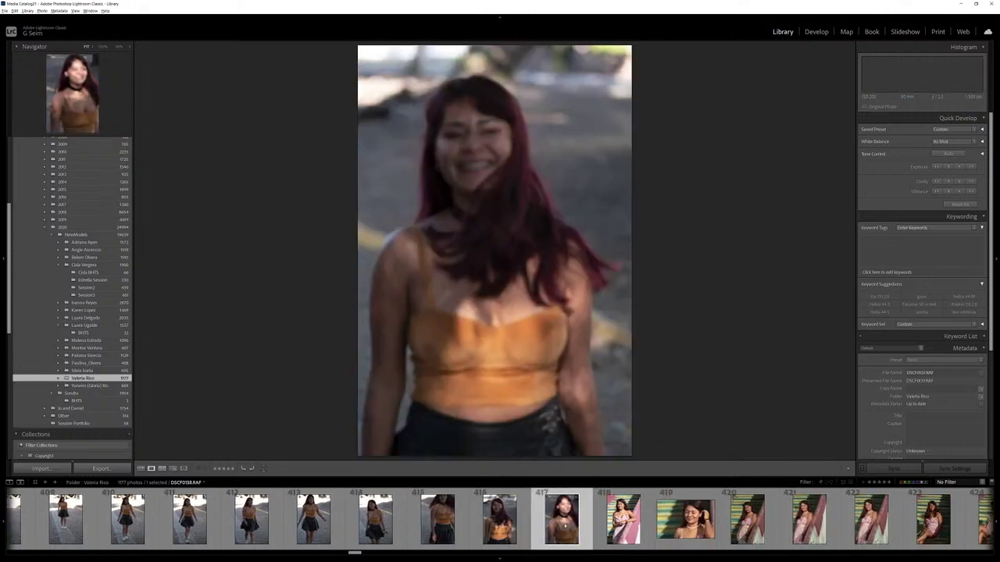
key("Left")
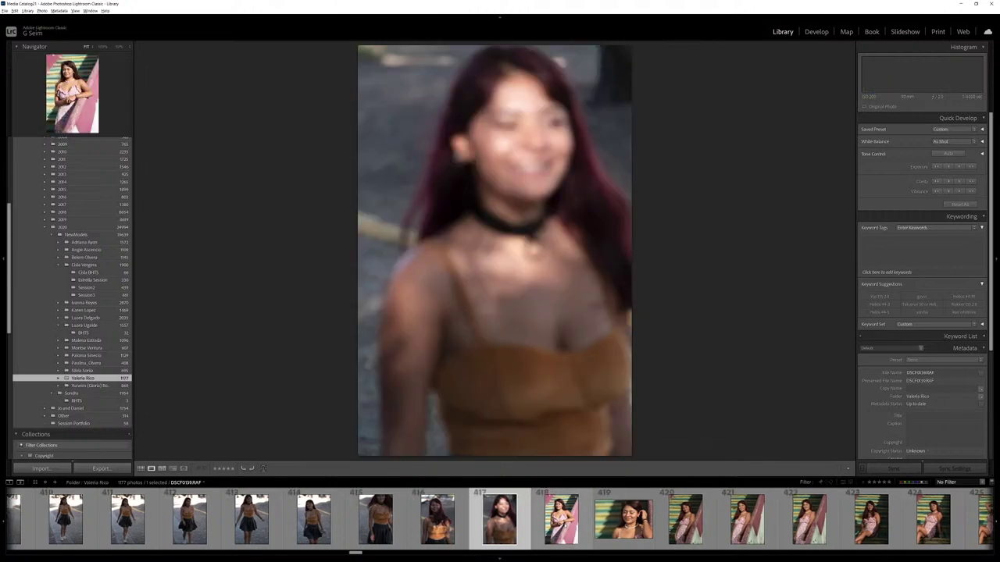
Review the first painted-staircase shots, photos 418 to 424, checking pose and expression along the railing and seated on the steps.
key("Right")
key("Right")
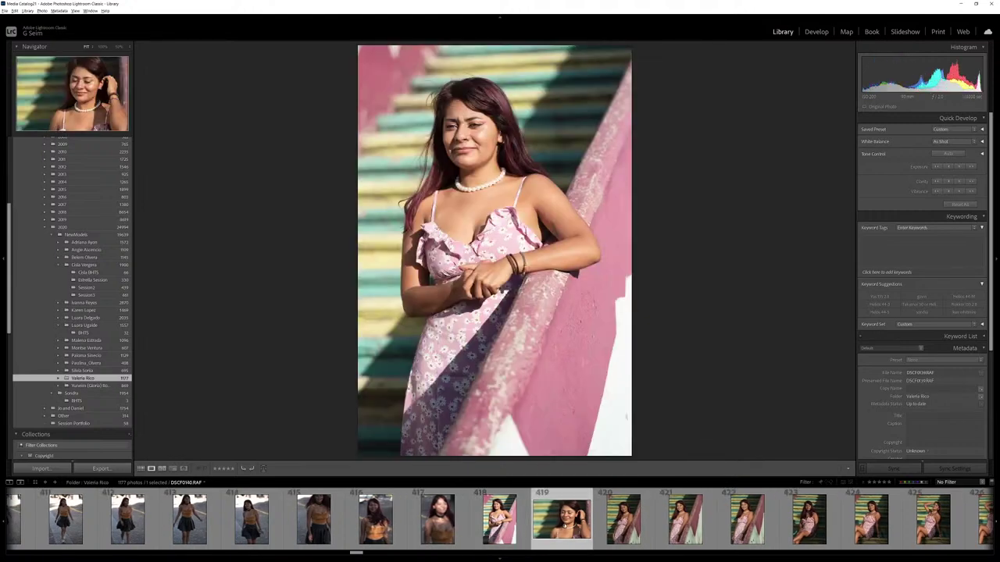
key("Right")
key("Right")
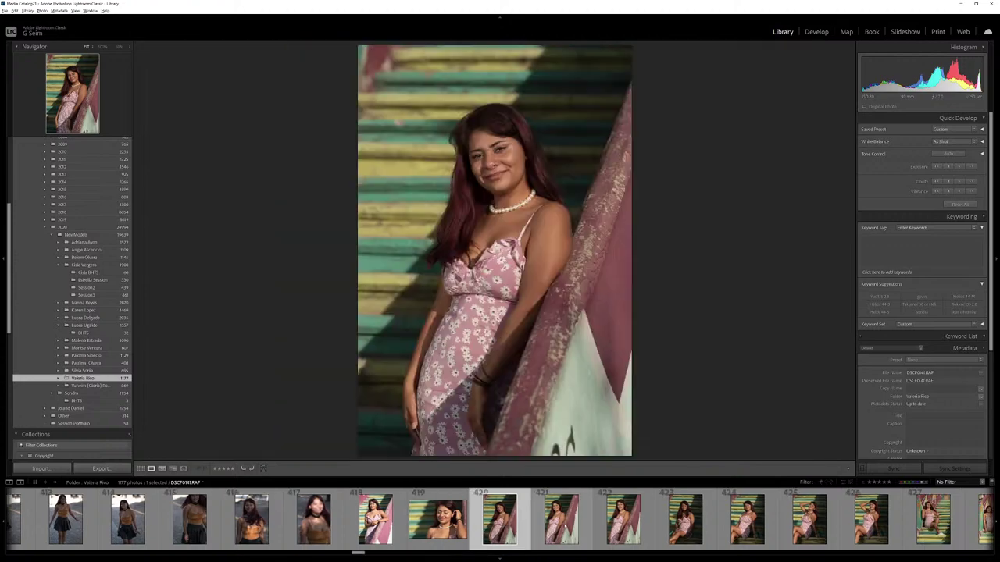
key("Right")
key("Right")
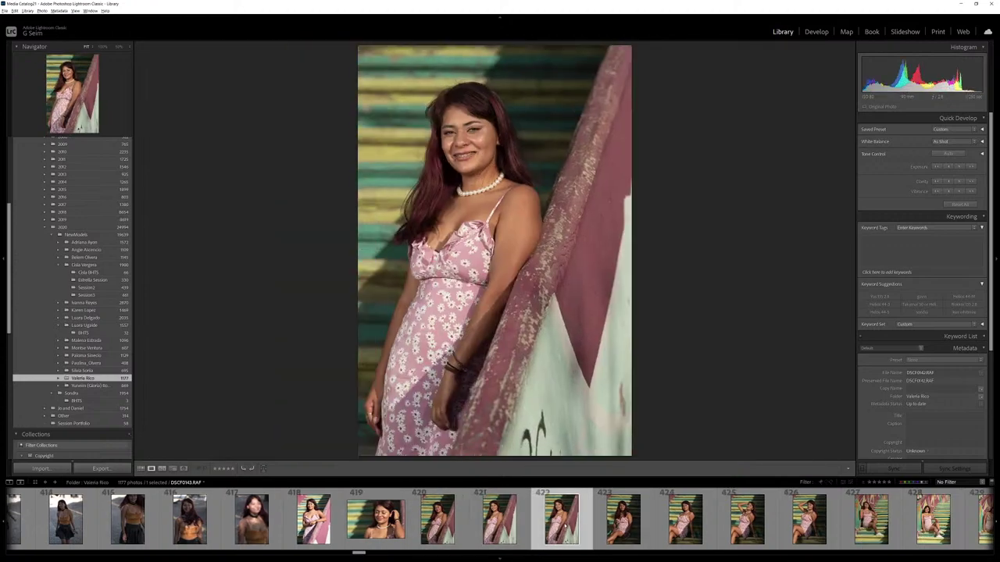
key("Right")
key("Right")
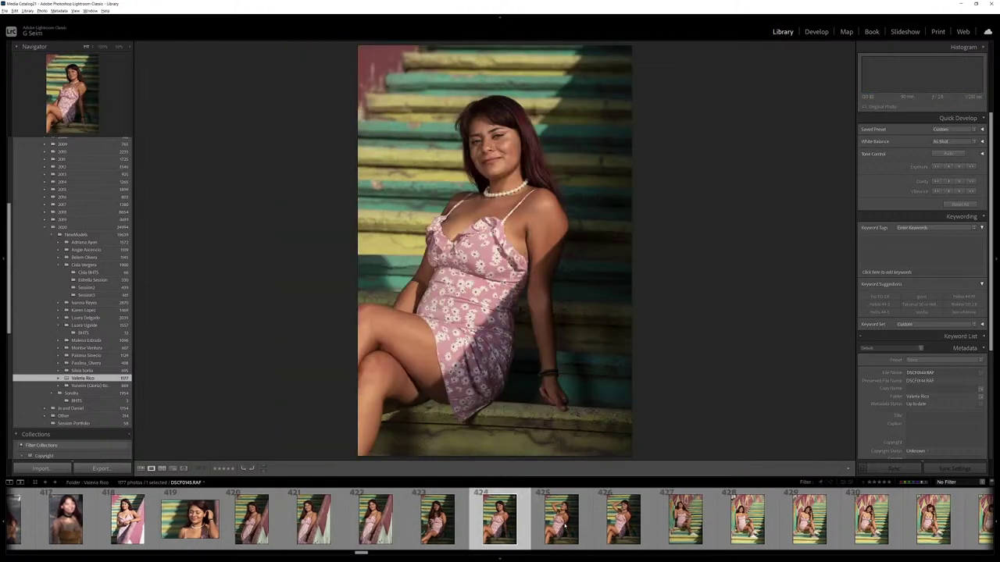
Compare the seated hand-behind-head shots on the dark steps and rate photos 425 and 426 five stars.
key("Right")
key("Right")
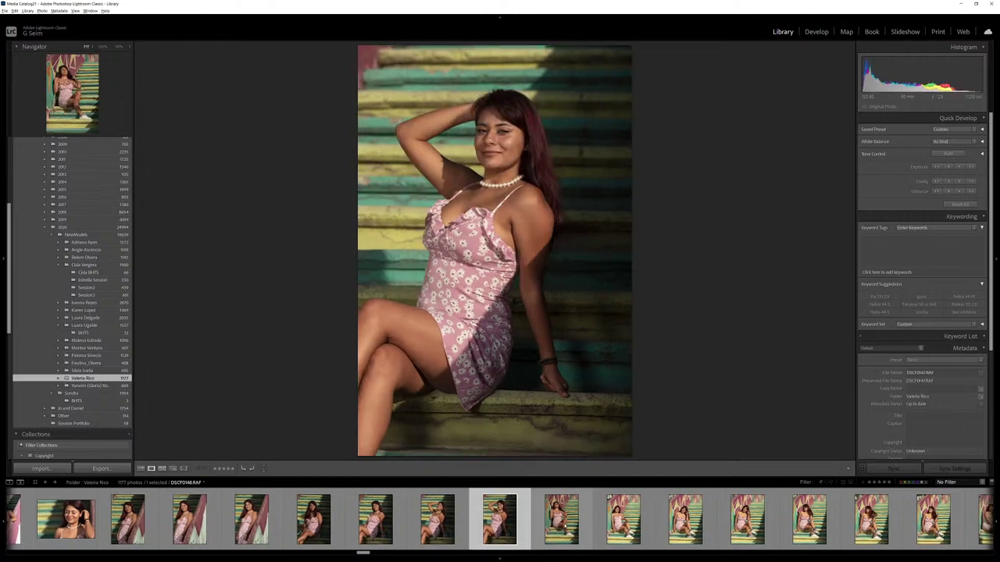
key("Right")
key("Right")
key("Right")
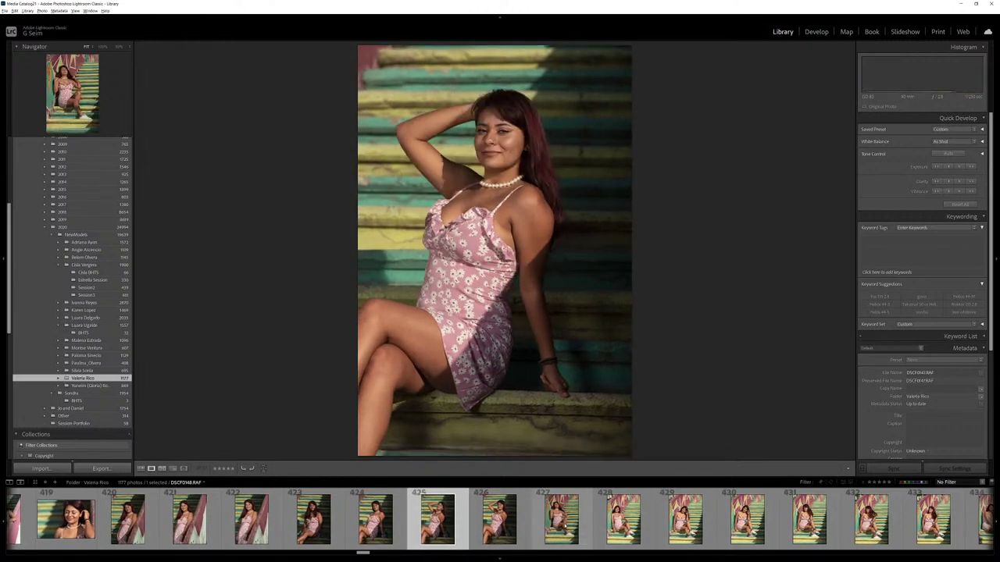
key("5")
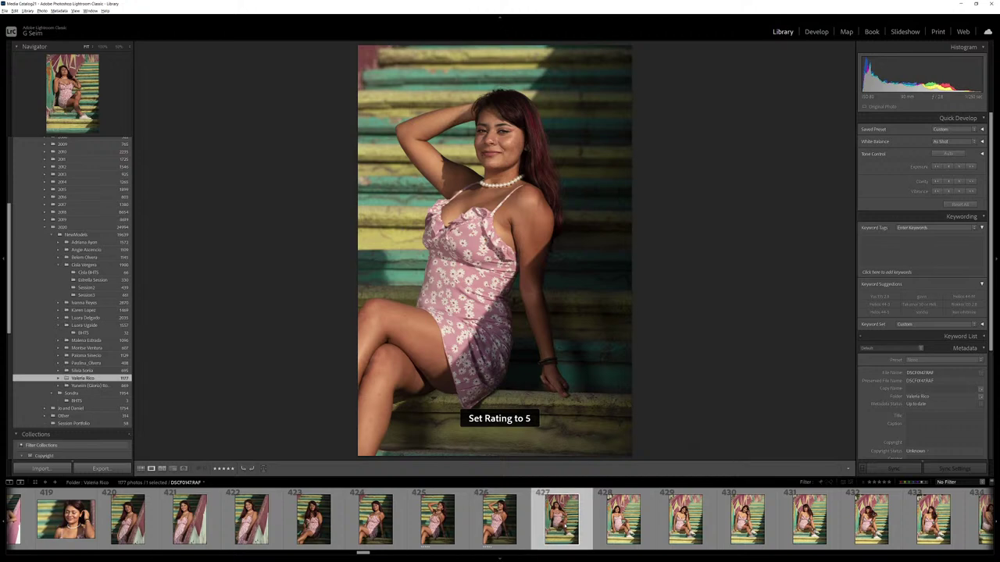
Compare the brighter full-length seated shots 427 to 431 on the staircase and rate photo 431 five stars.
key("Right")
key("Right")
key("Right")
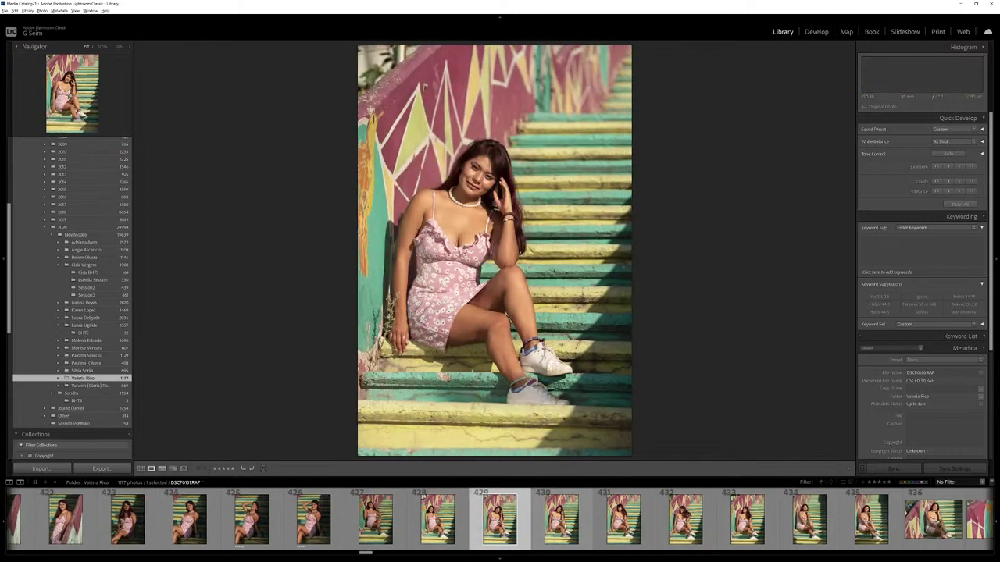
key("Right")
key("Right")
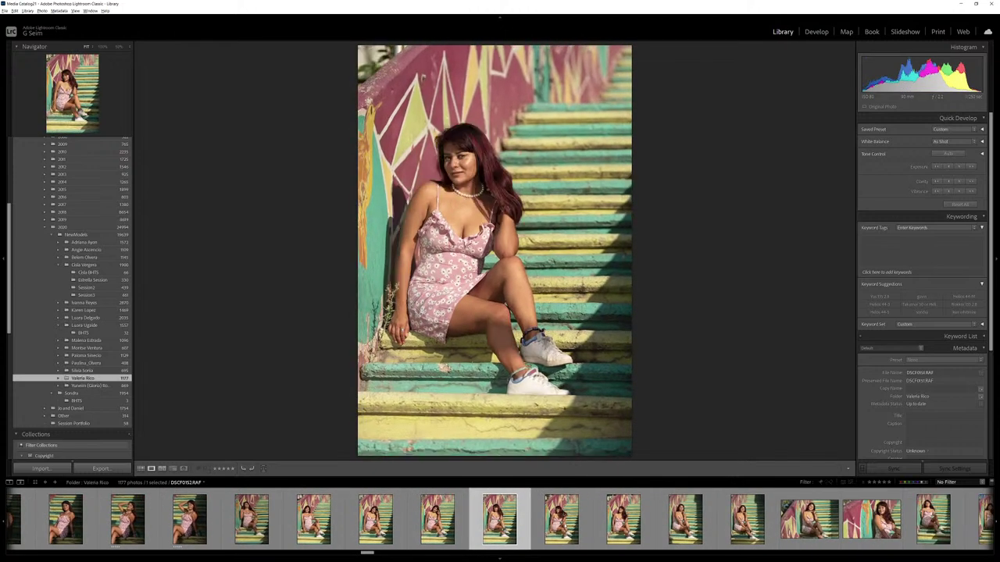
key("Right")
key("Left")
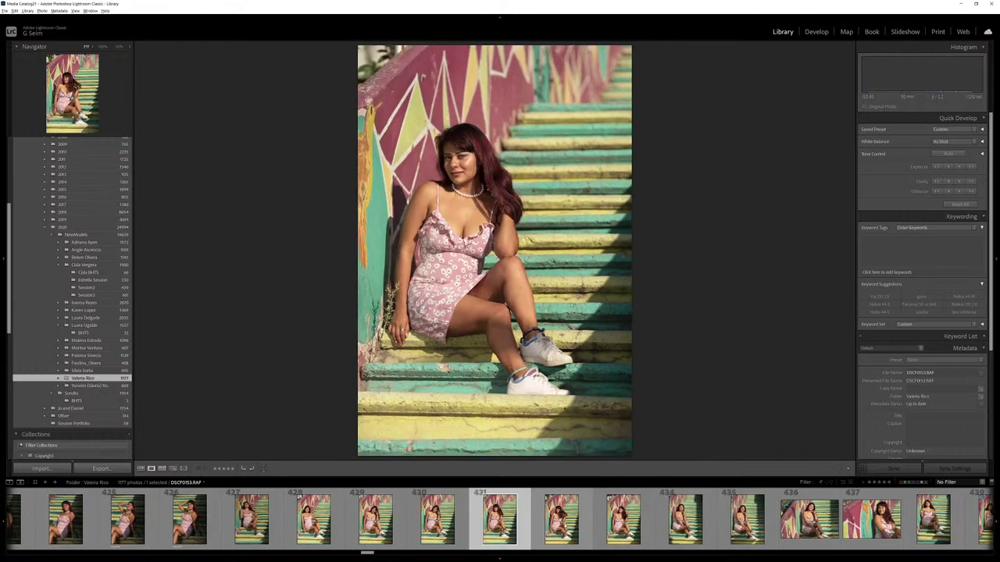
key("5")
Go through the seated staircase shots 432 to 442 and rate photo 442 five stars.
key("Right")
key("Right")
key("Right")
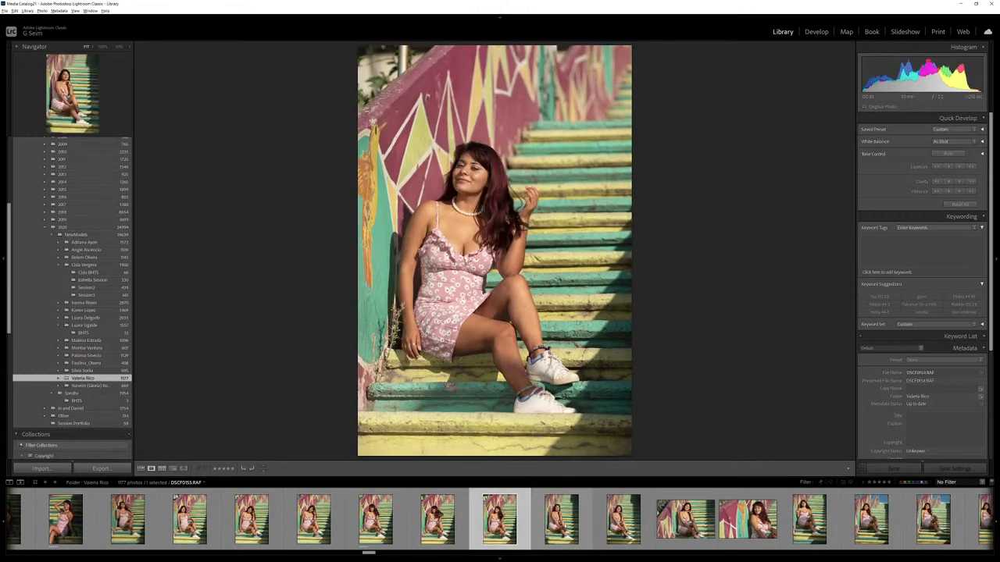
key("Right")
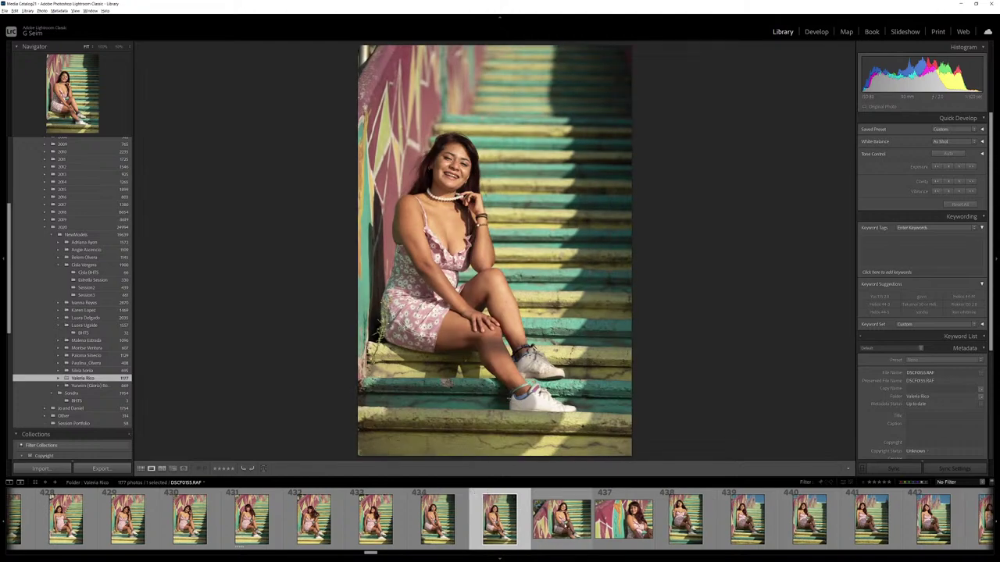
key("Right")
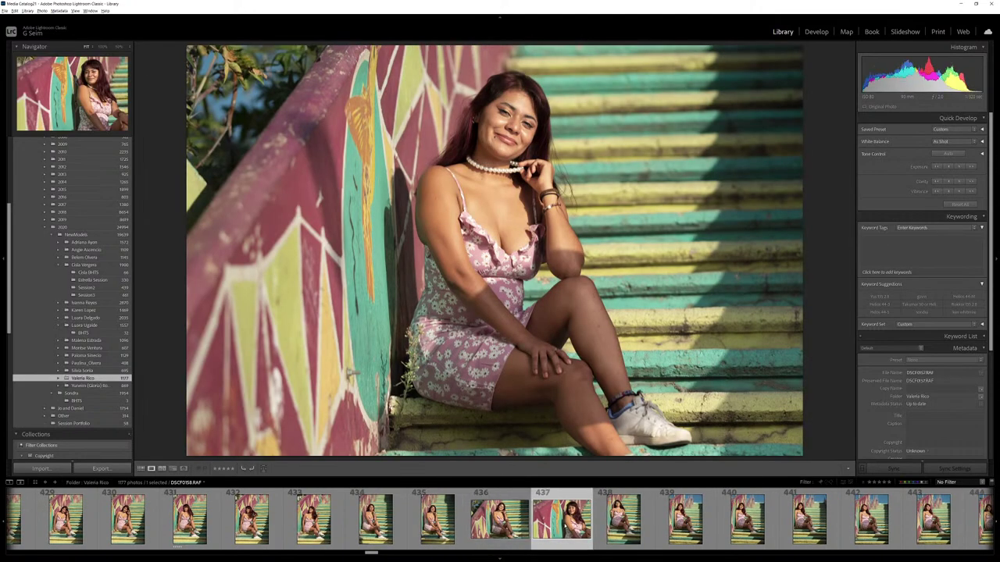
key("Right")
key("Right")
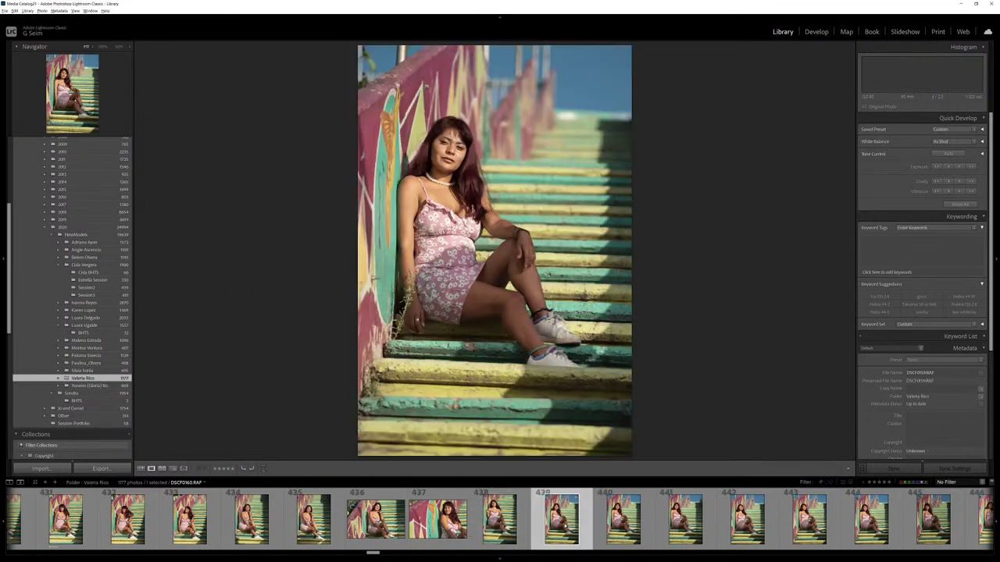
key("Right")
key("Right")
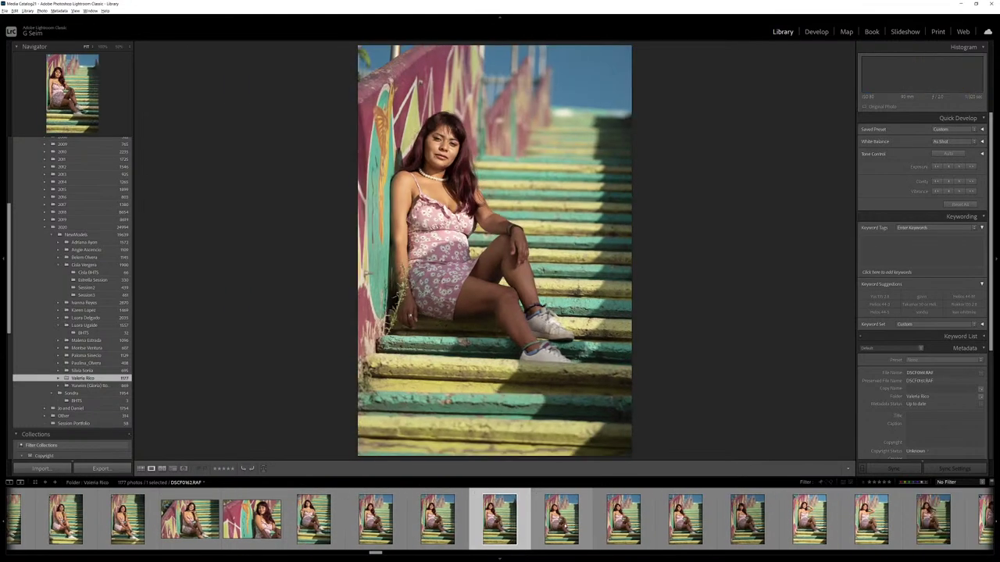
key("Right")
key("Right")
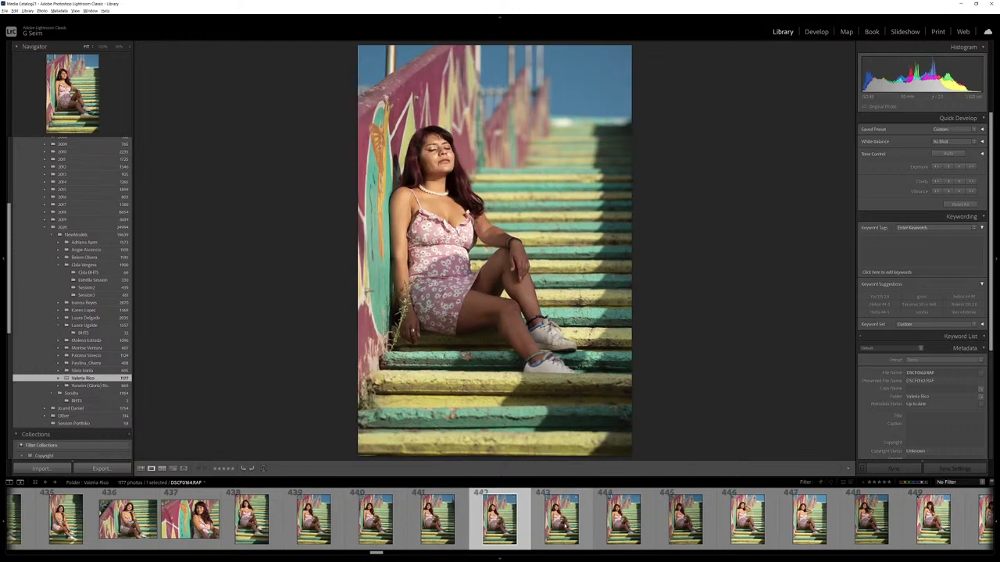
key("5")
Compare the next seated staircase poses, photos 443 to 449, and rate photo 449 five stars.
key("Right")
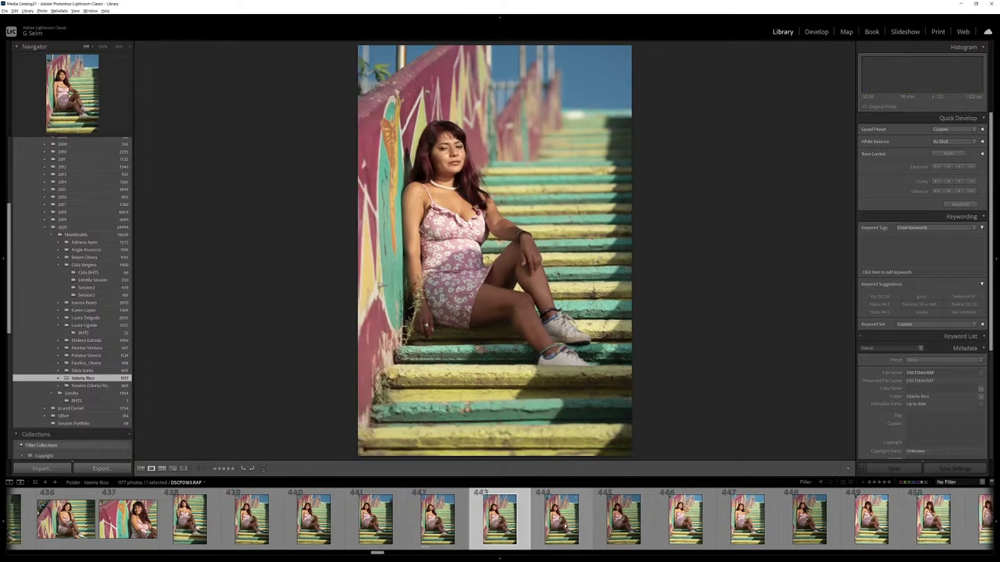
key("Right")
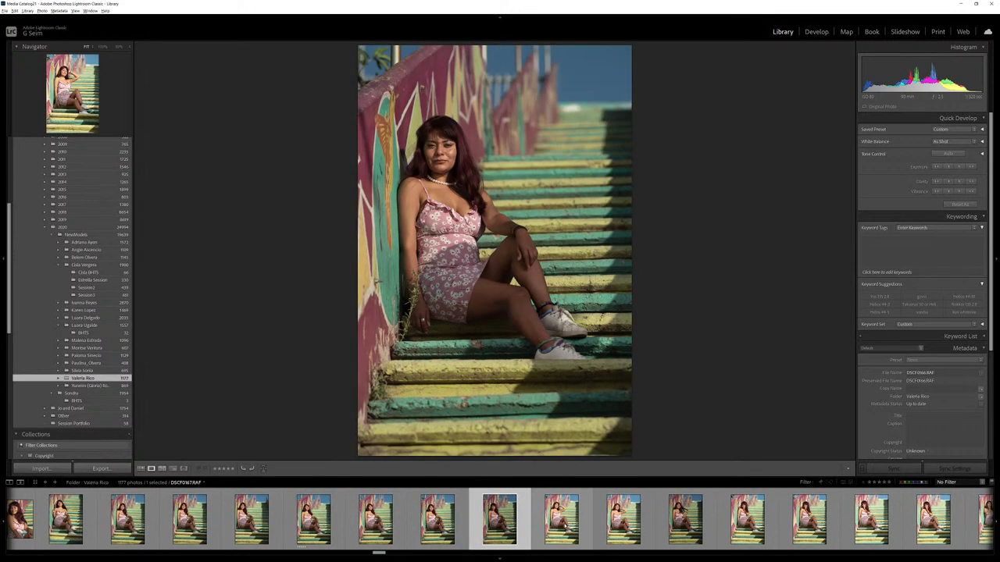
key("Right")
key("Right")
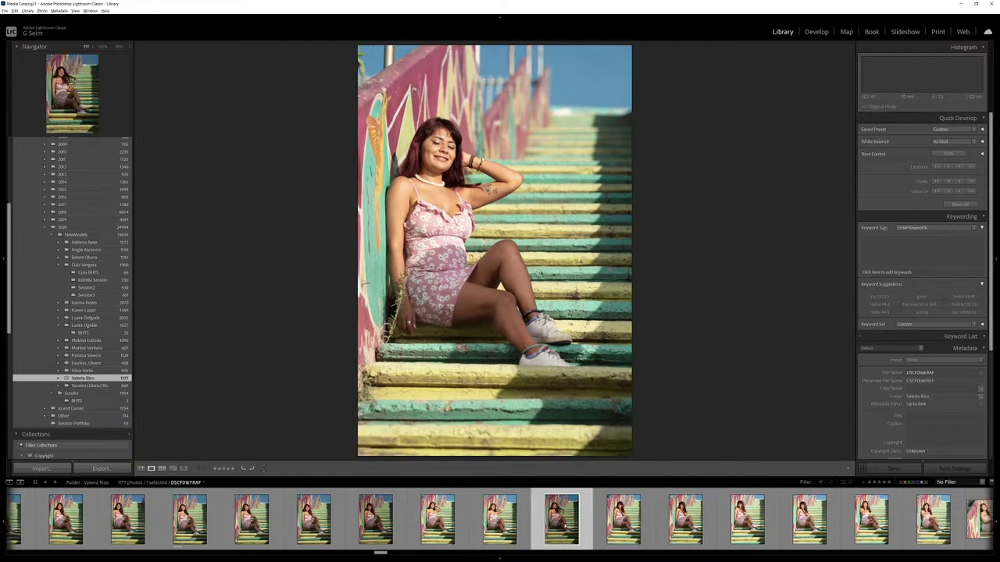
key("Right")
key("Right")
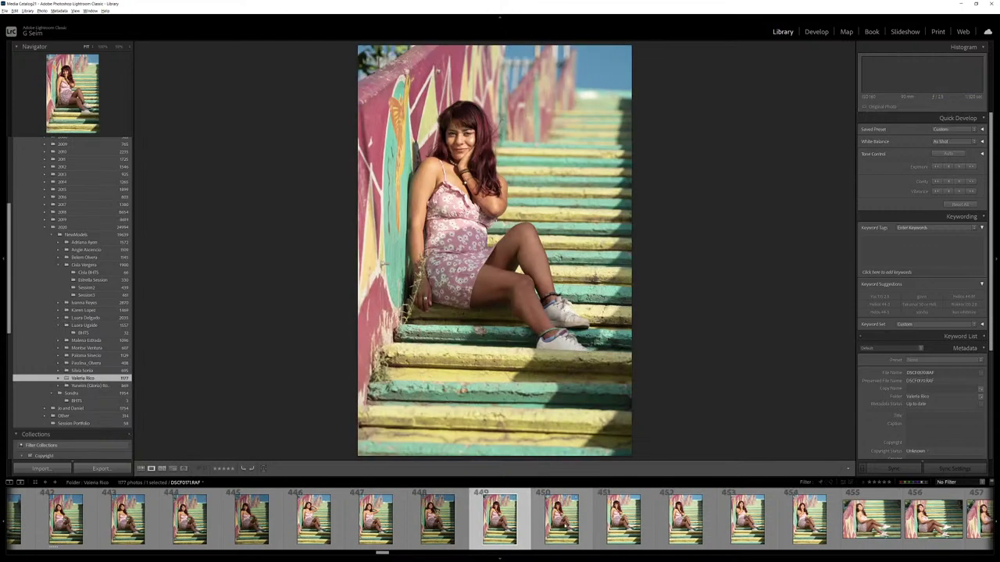
Compare the hand-at-face staircase poses in photos 450 to 453 and rate photo 453 five stars.
key("Right")
key("Right")
key("Right")
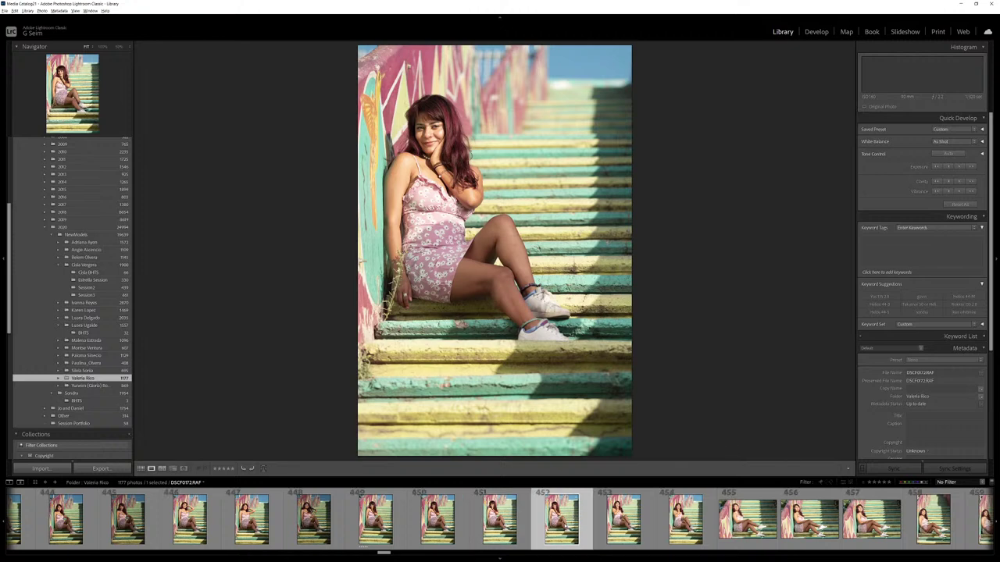
key("Right")
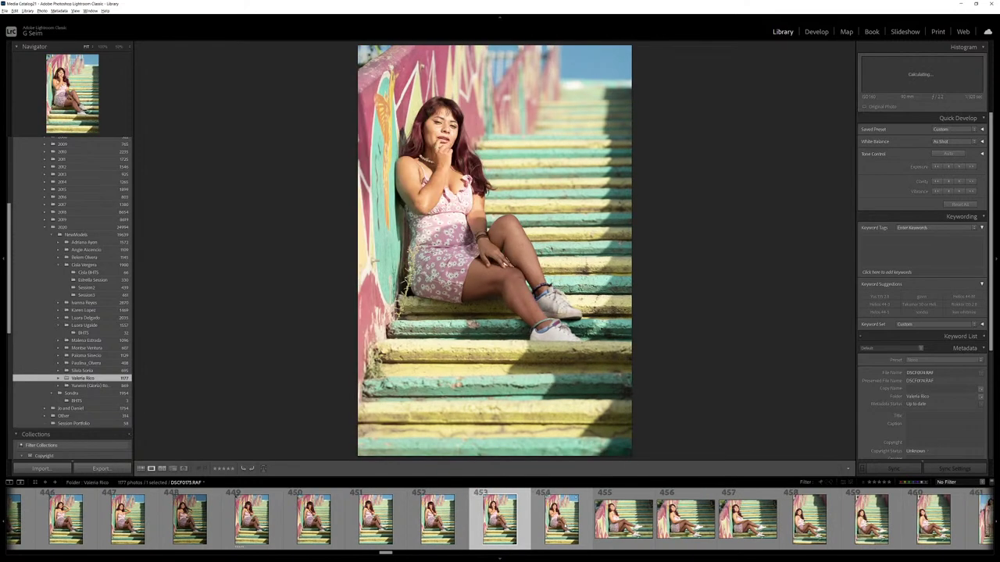
key("5")
Go through the crossed-leg seated shots and the first standing staircase shots, photos 454 to 463, and rate photo 462 five stars.
key("Right")
key("Right")
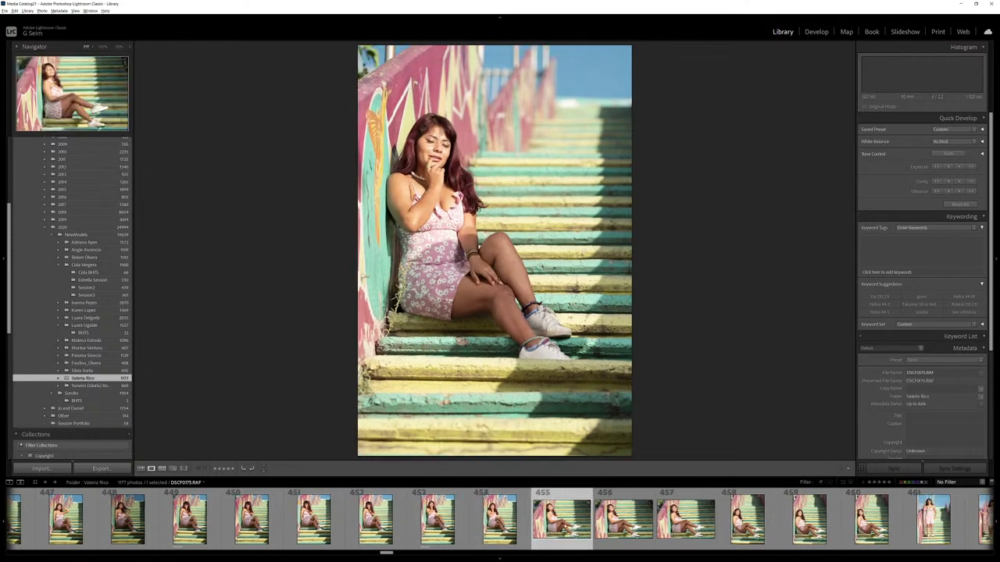
key("Right")
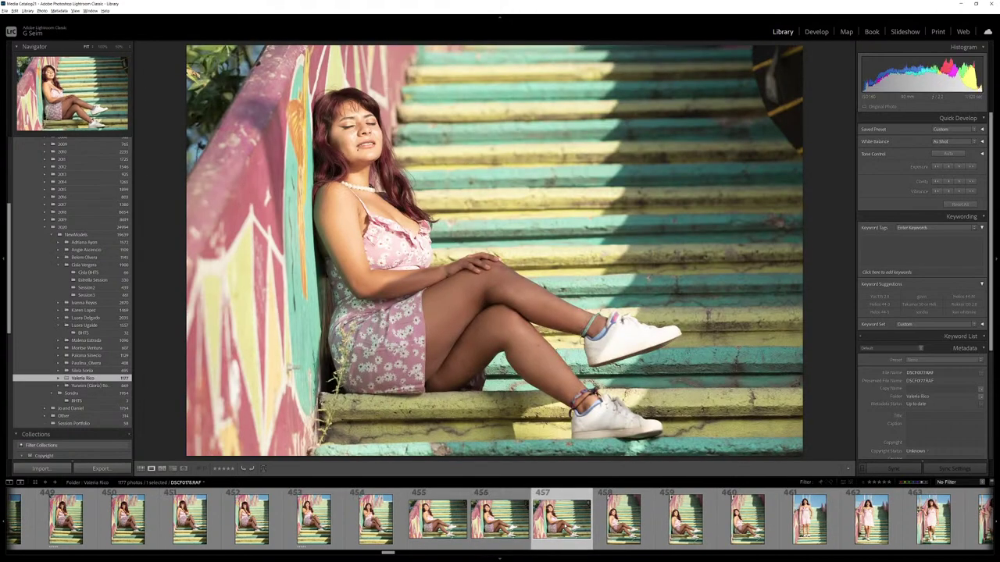
key("Right")
key("Right")
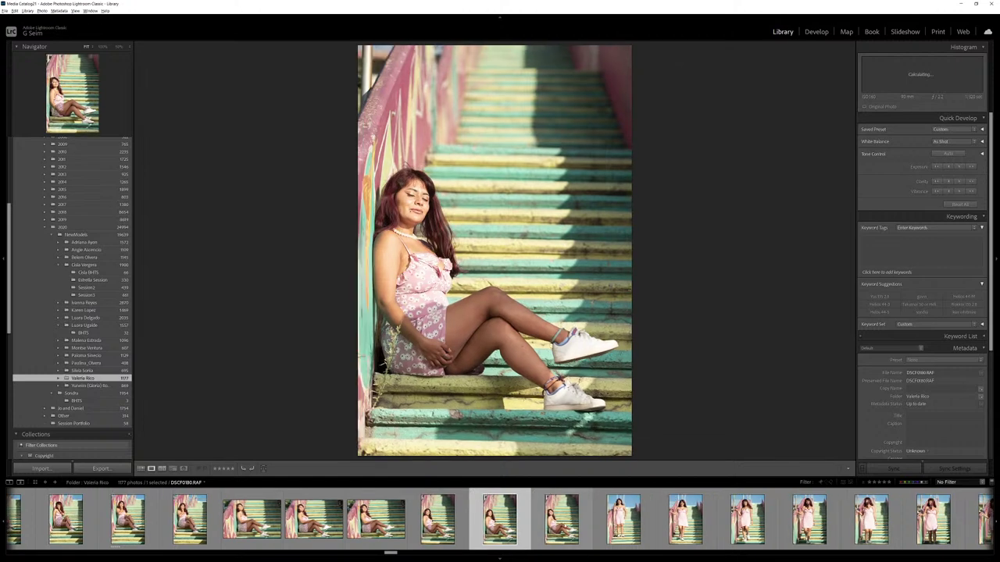
key("Right")
key("Right")
key("Right")
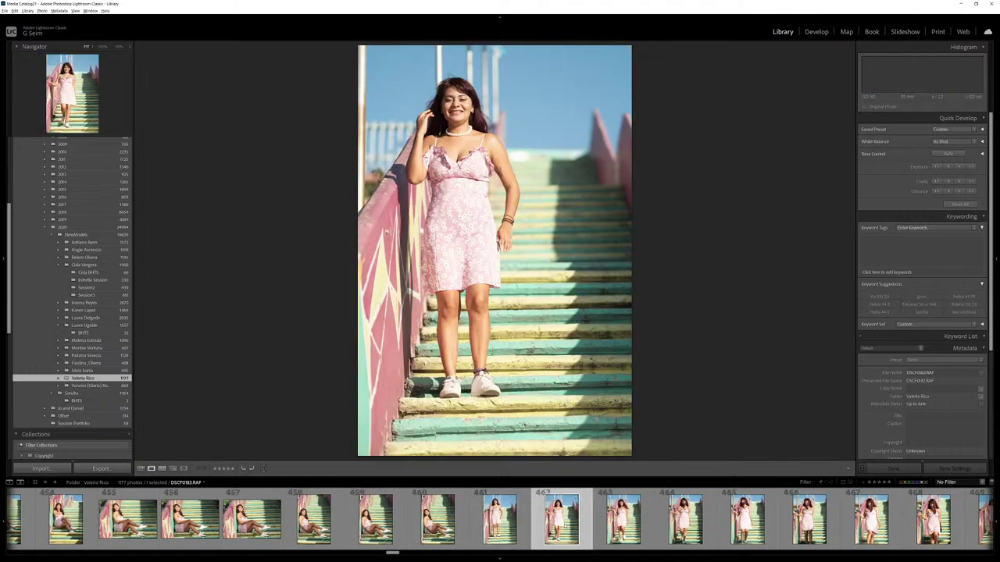
key("Right")
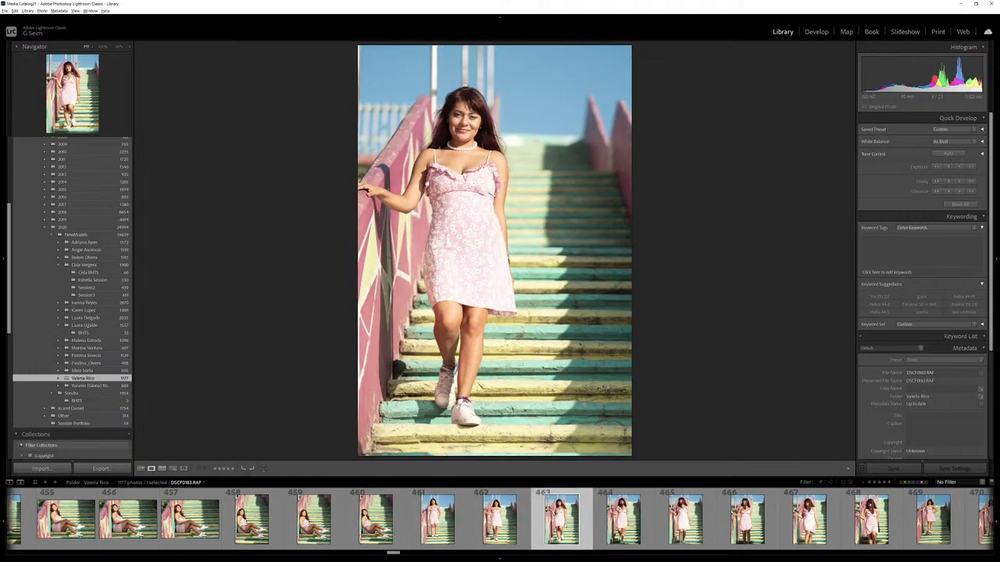
key("Right")
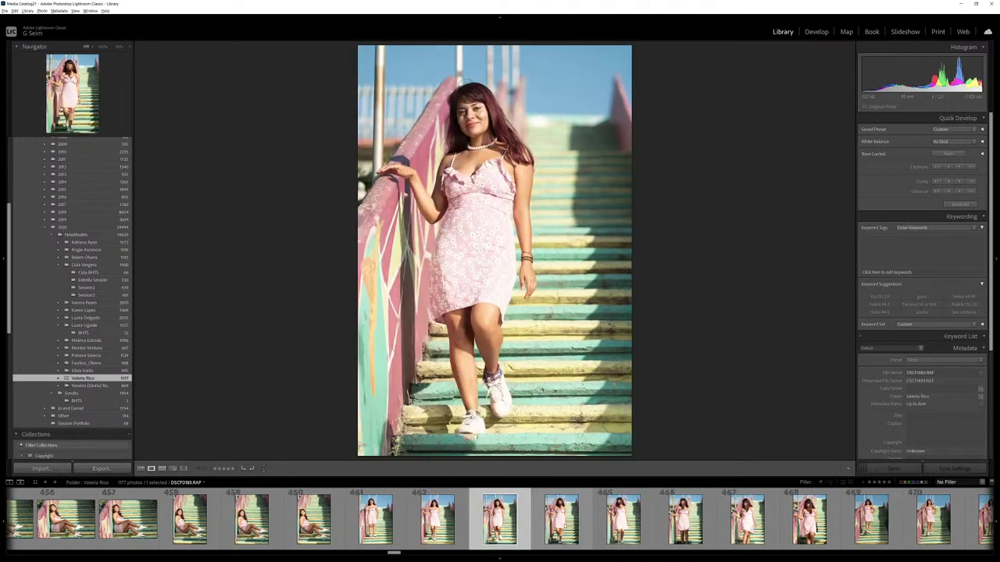
key("Left")
key("Right")
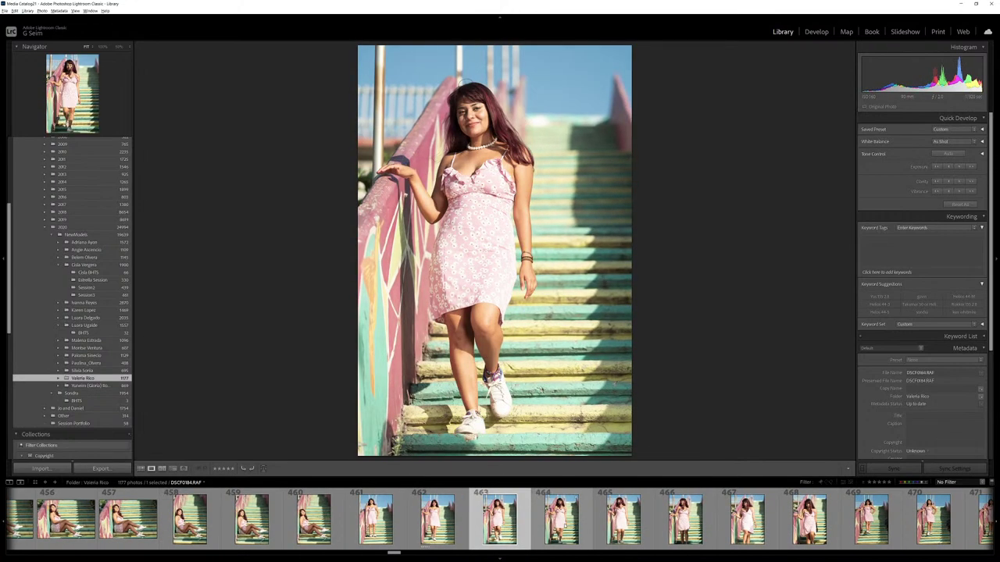
Compare the standing staircase shots with a hand on the railing, photos 463 to 474.
key("Right")
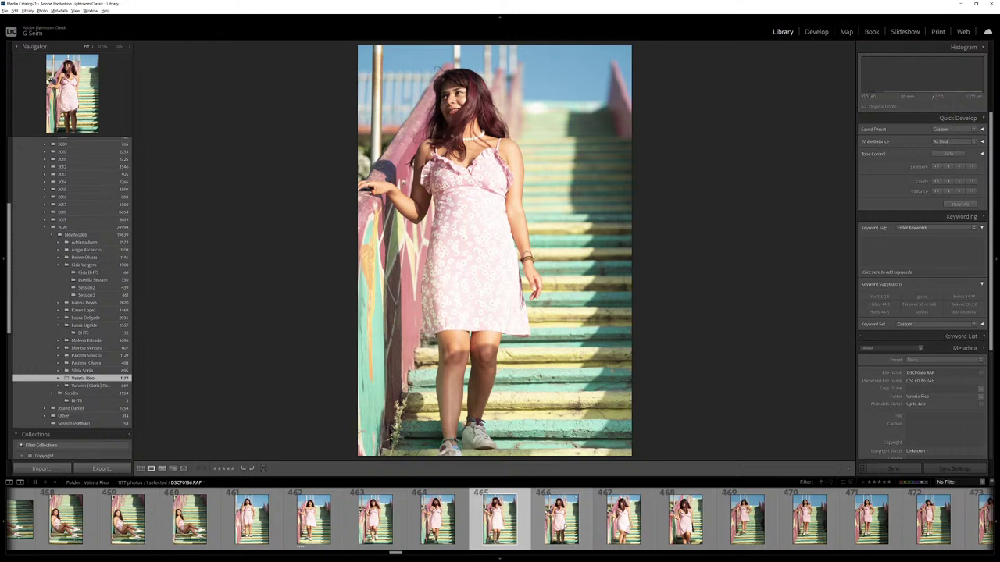
key("Right")
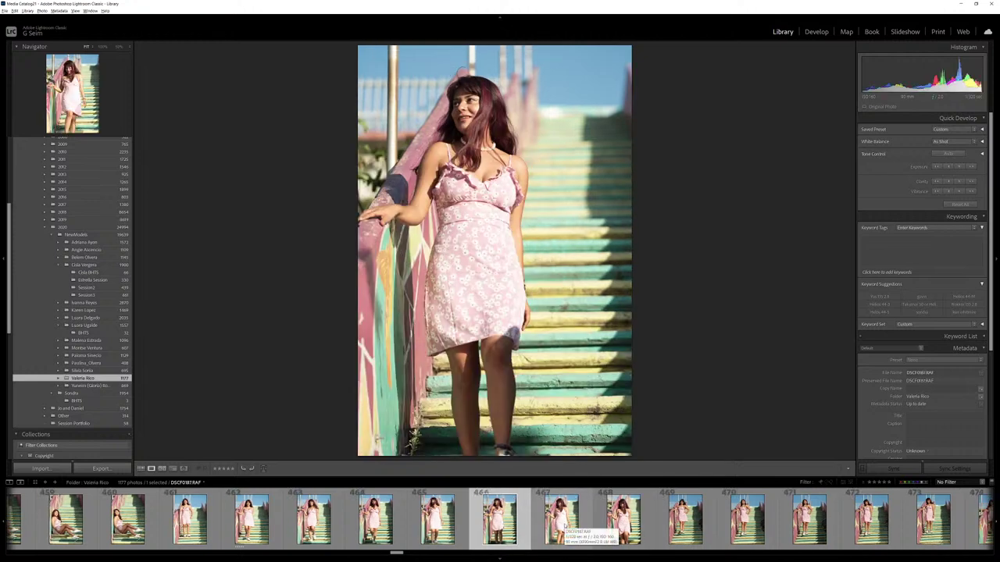
key("Right")
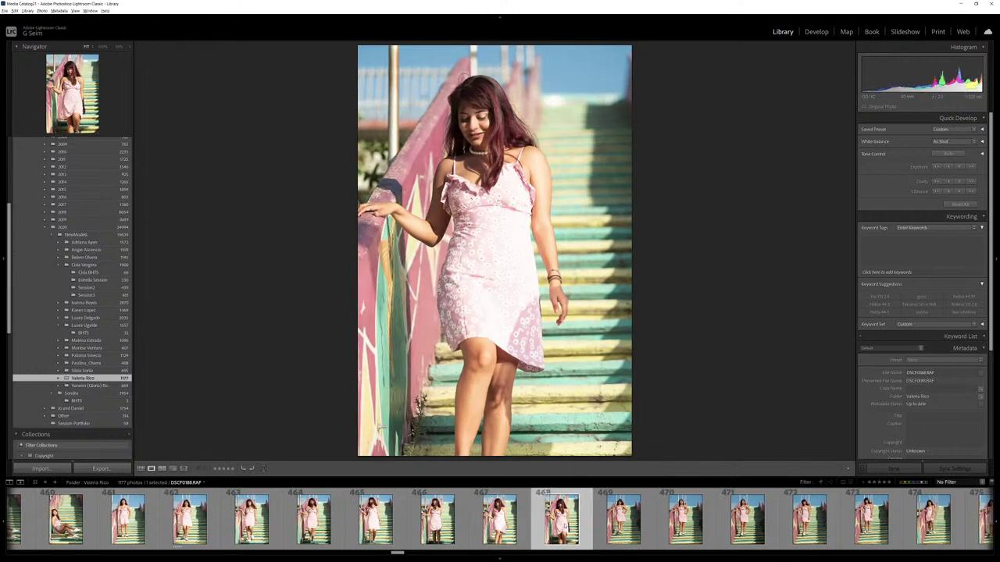
key("Right")
key("Right")
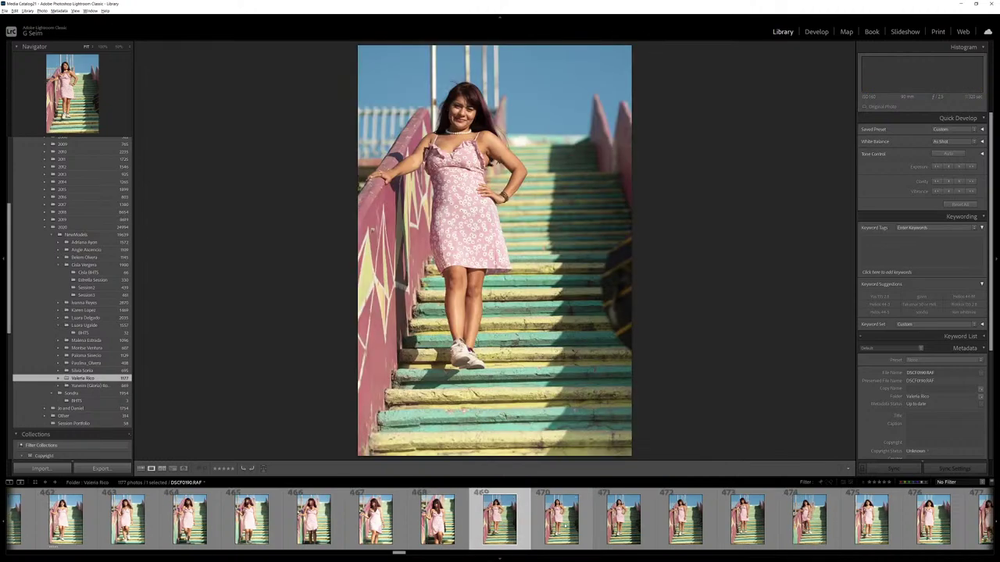
key("Right")
key("Right")
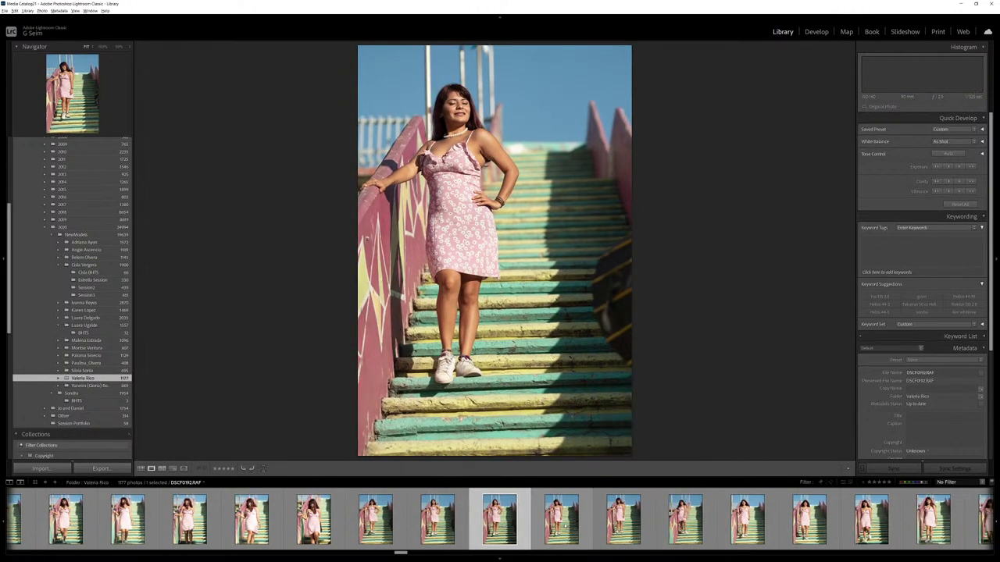
key("Right")
key("Right")
key("Right")
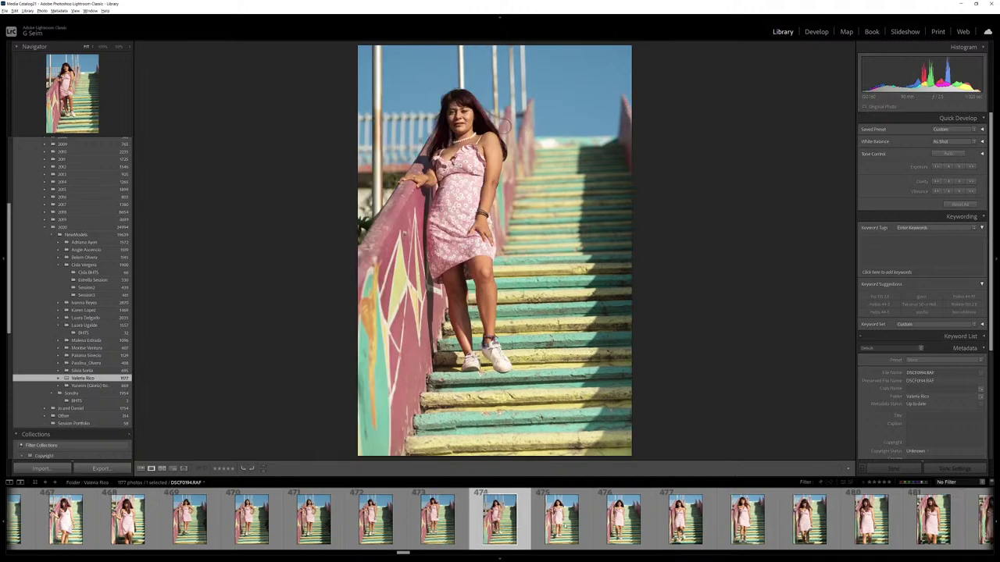
Go through the remaining railing and walking staircase shots, photos 474 to 482, and give photo 478 a star rating.
key("Right")
key("Right")
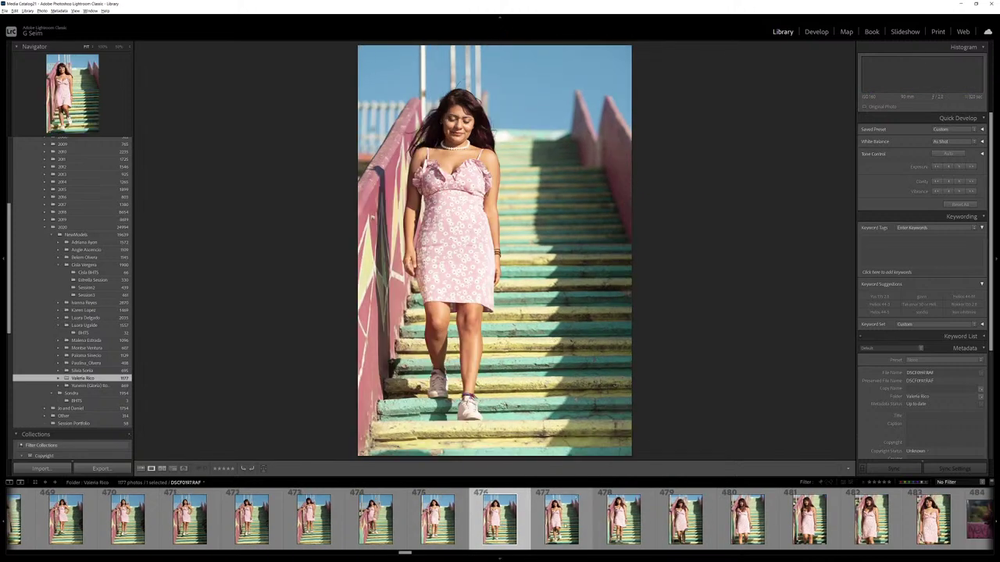
key("Right")
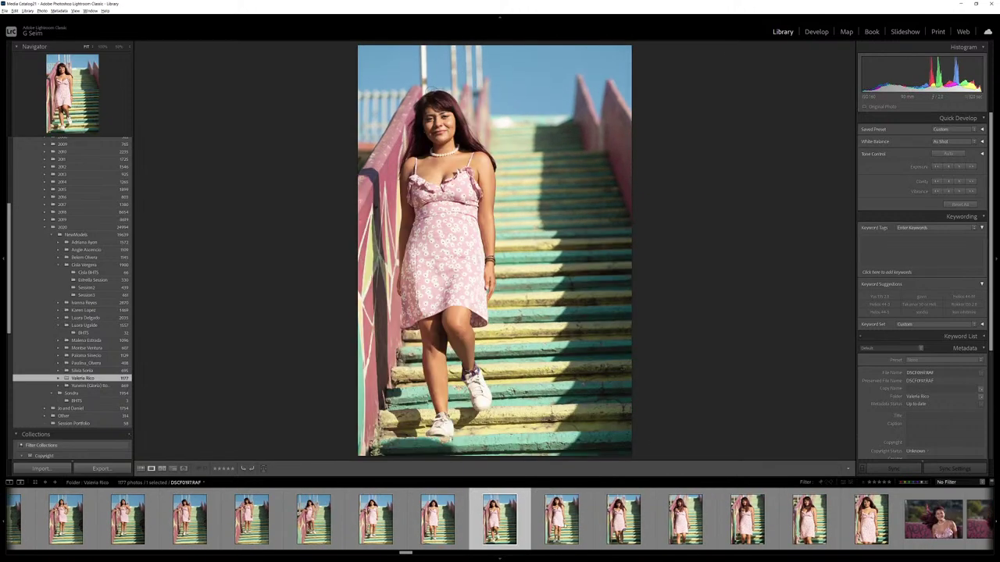
key("Right")
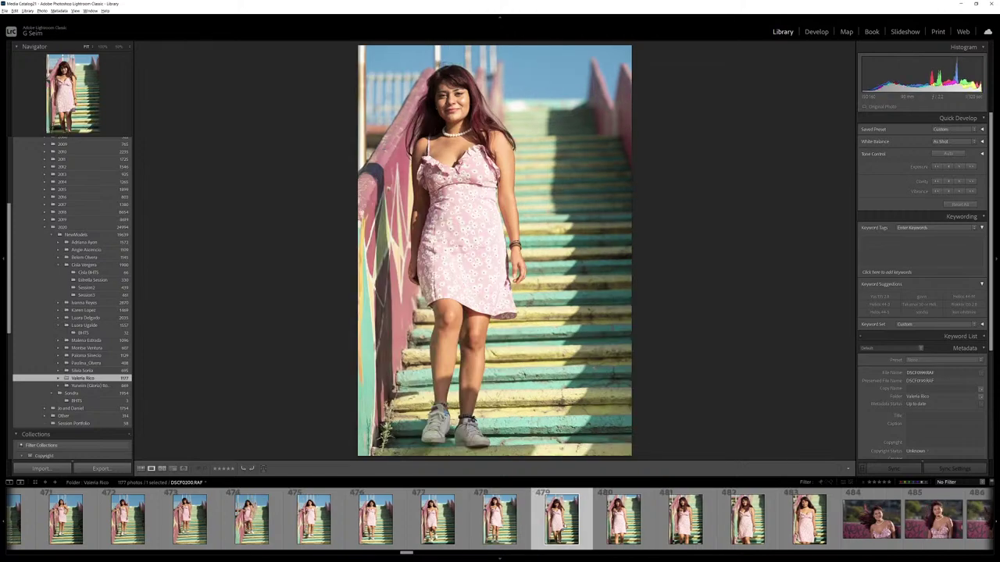
key("Right")
key("Right")
key("1")
key("Right")
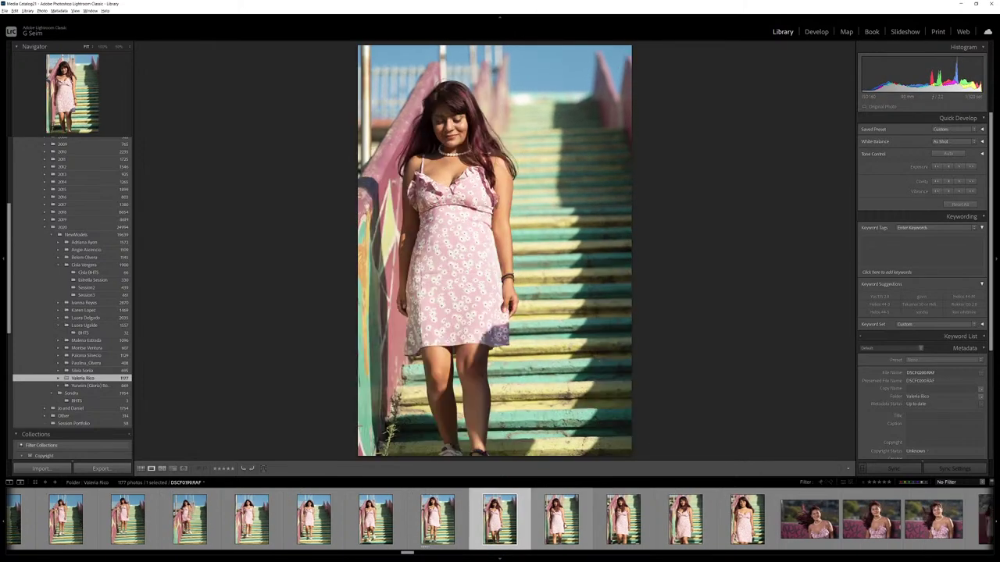
key("Right")
key("Right")
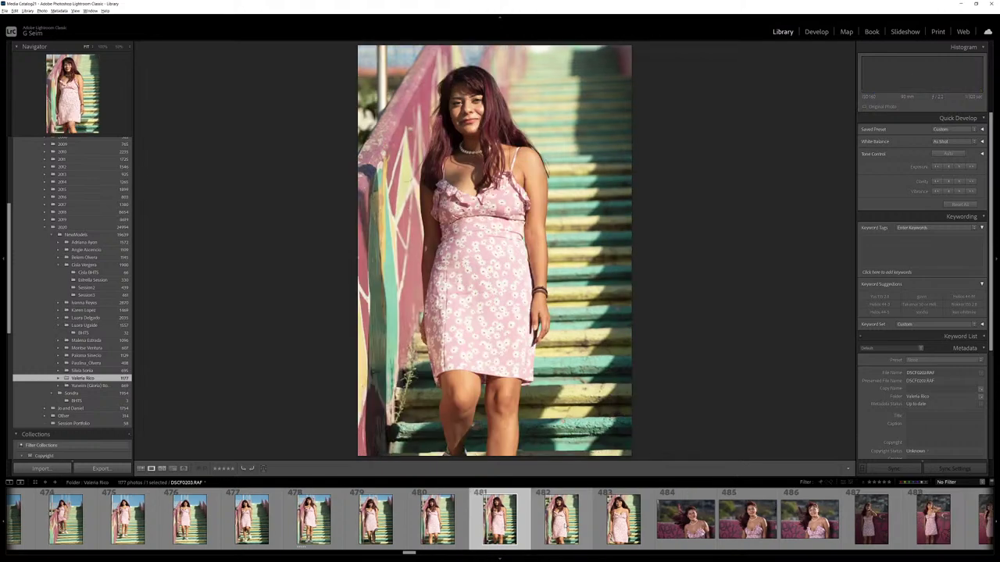
key("Right")
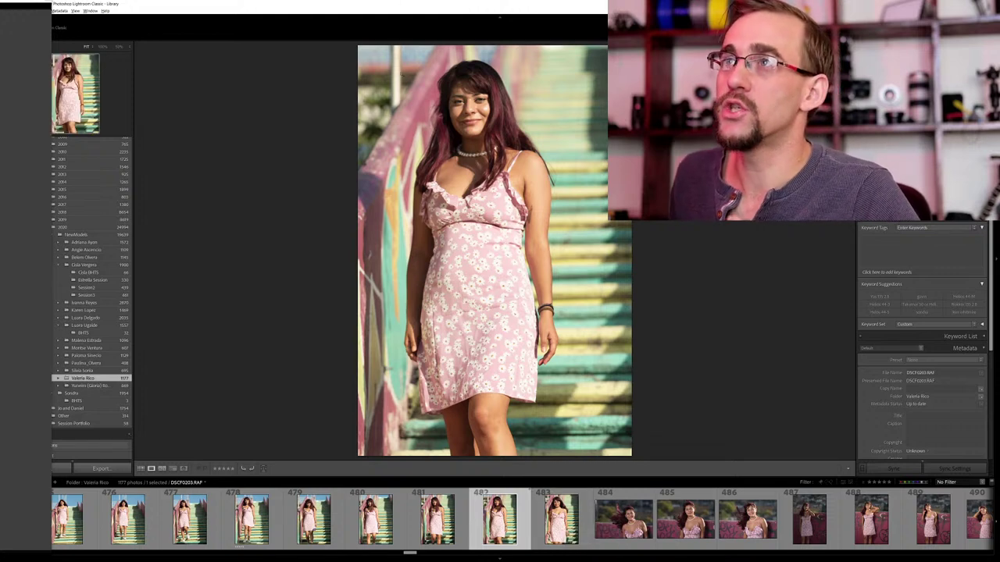
Look over the Lights Out and Screen Mode options for the window.
left_click(91, 11)
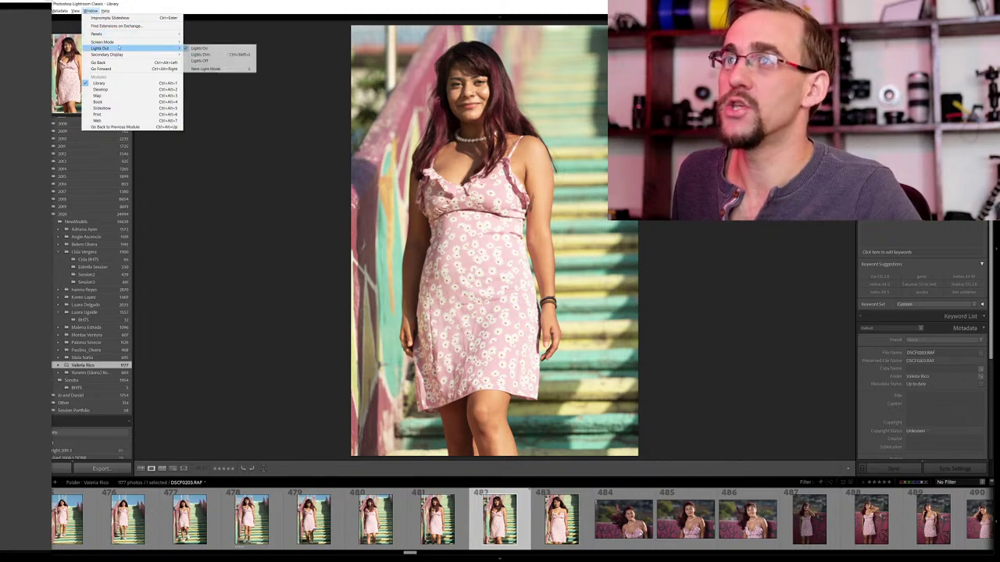
mouse_move(120, 44)
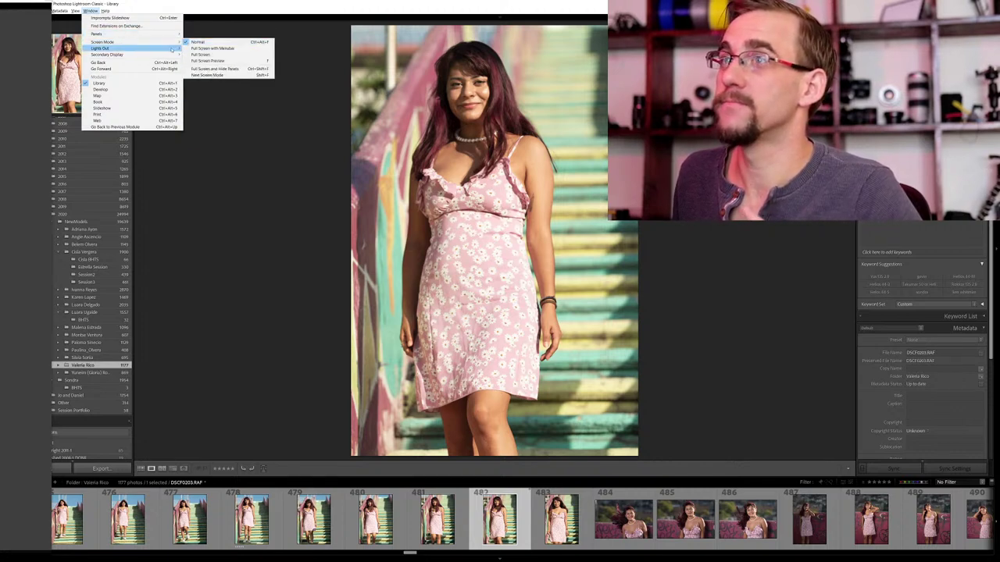
left_click(227, 56)
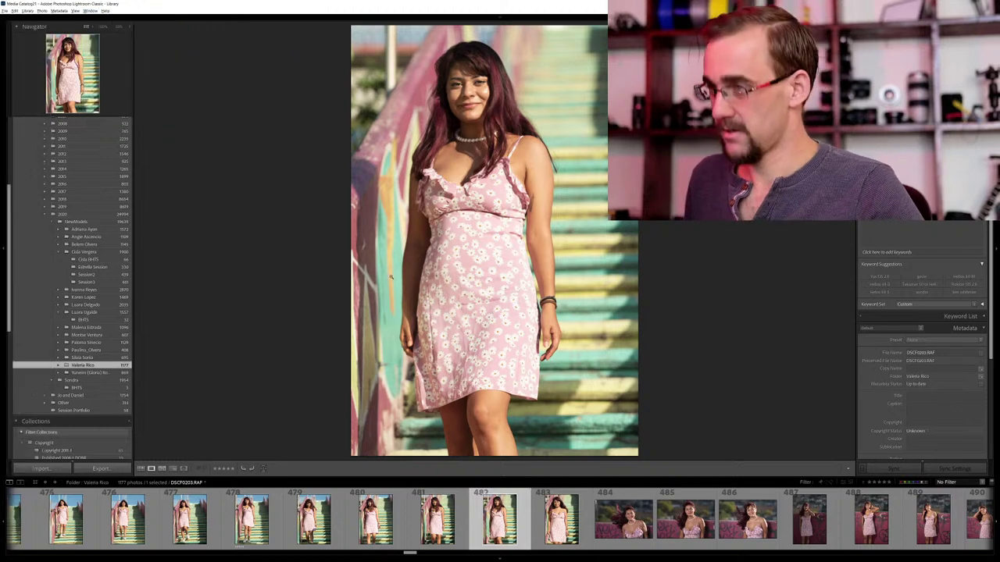
Check the hair and face in photo 484 at 100% zoom, and rate the next pink-wall close-up, photo 485, five stars.
key("Right")
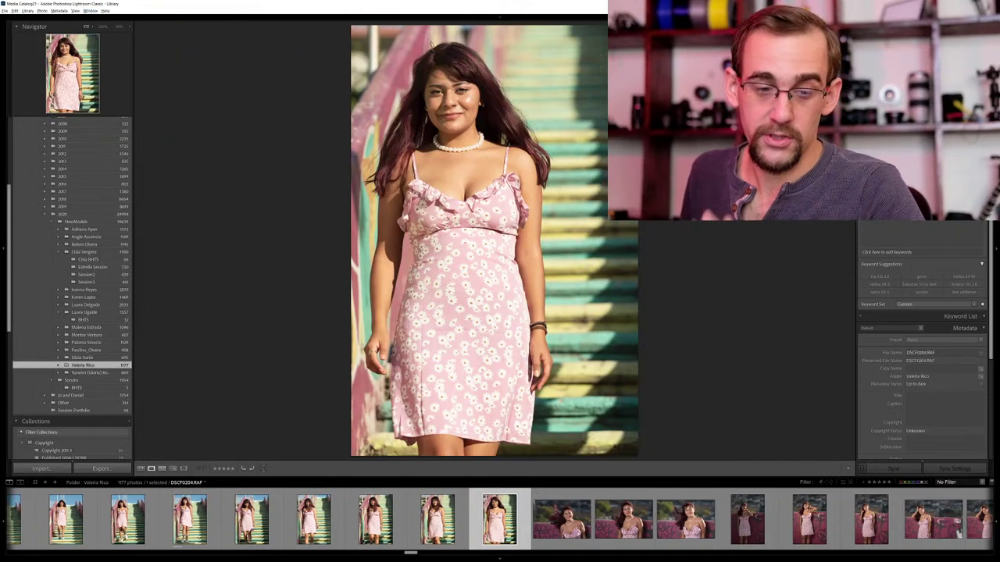
key("Right")
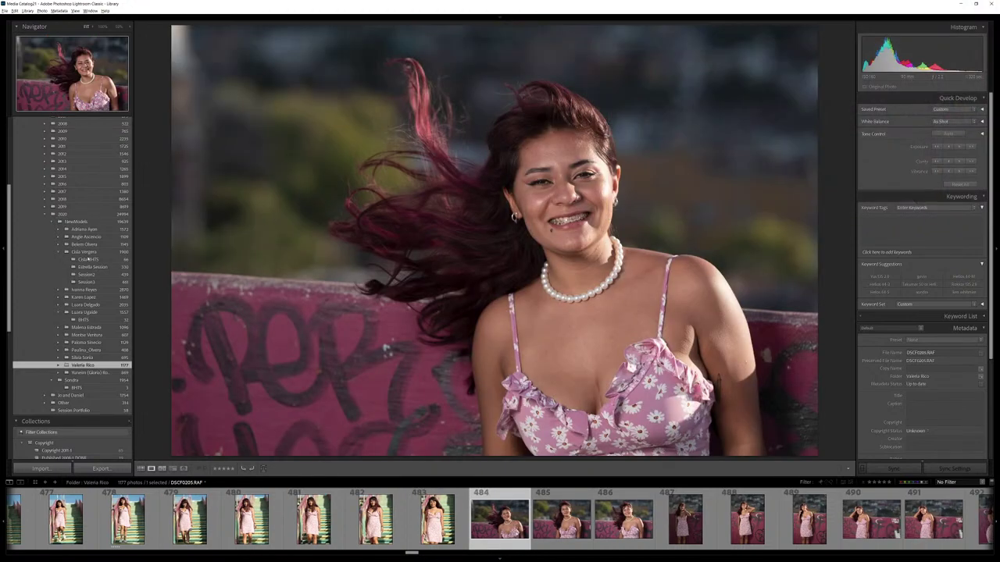
left_click(421, 254)
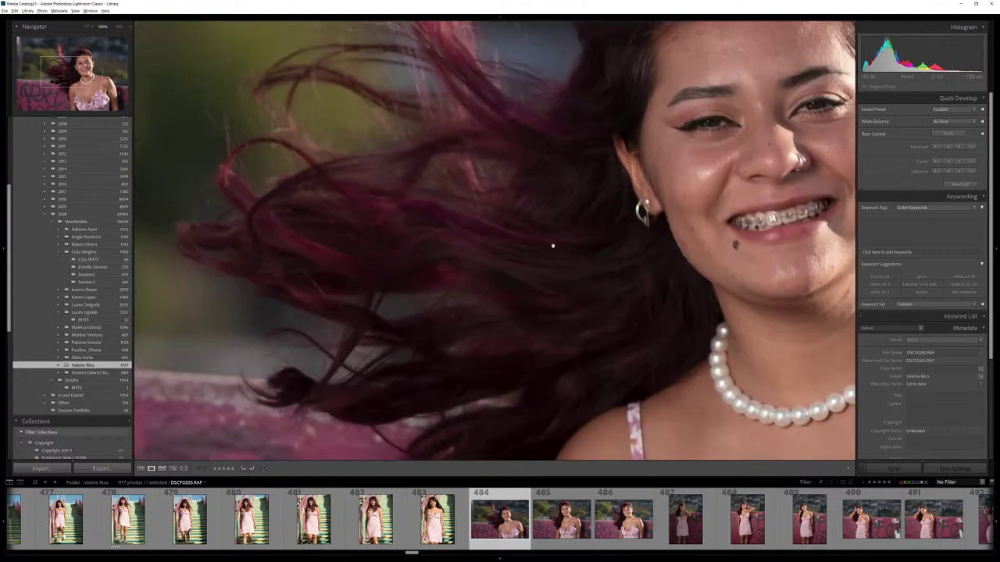
double_click(556, 247)
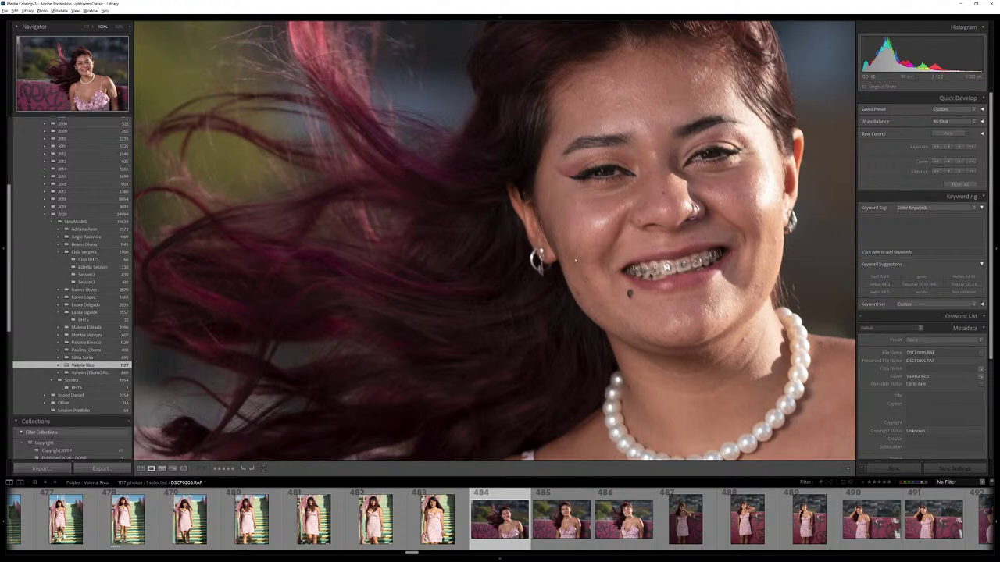
left_click(575, 261)
left_click(562, 519)
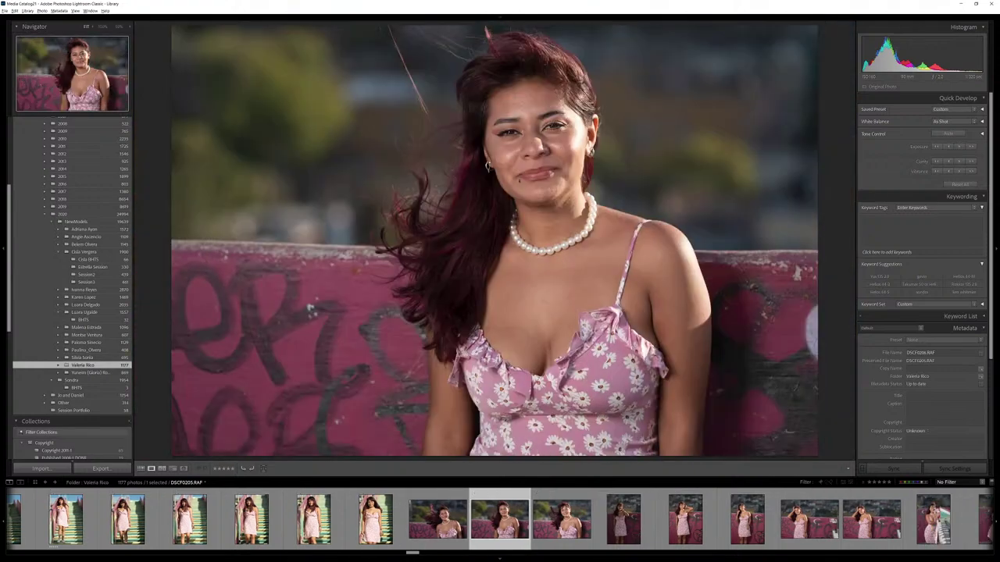
key("5")
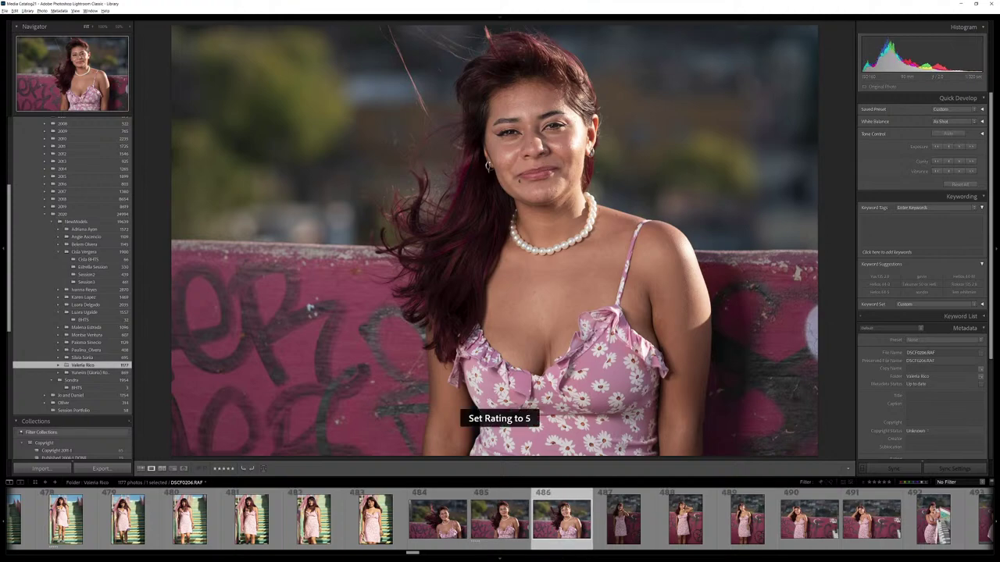
Compare the poses against the pink graffiti wall in photos 486 to 491 and rate photo 490 five stars.
key("Right")
key("Right")
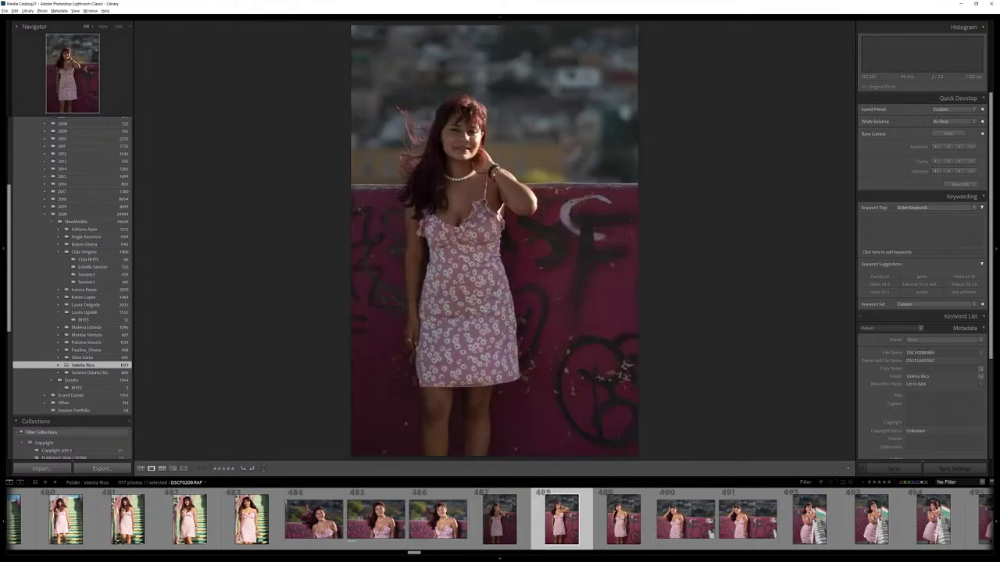
key("Right")
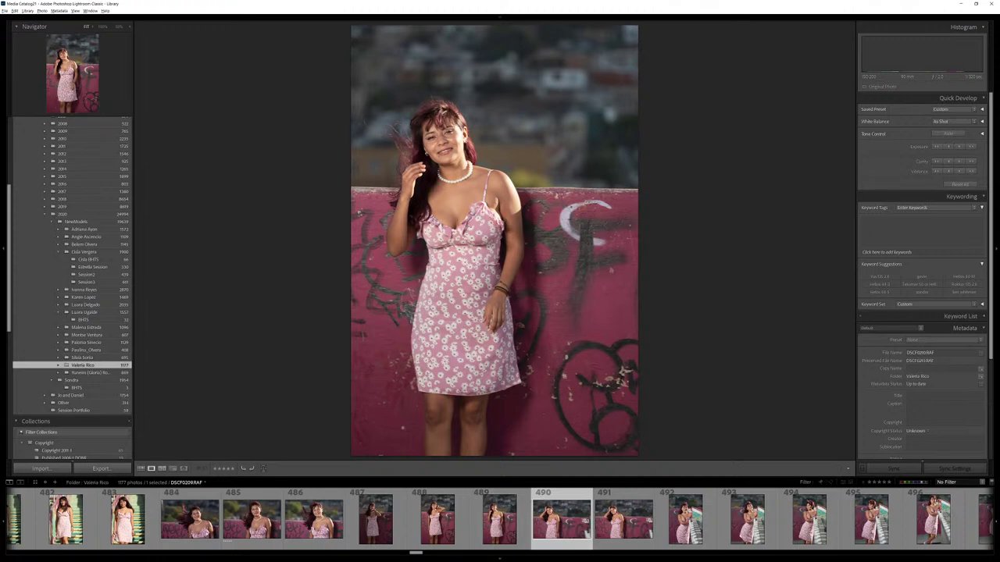
key("Right")
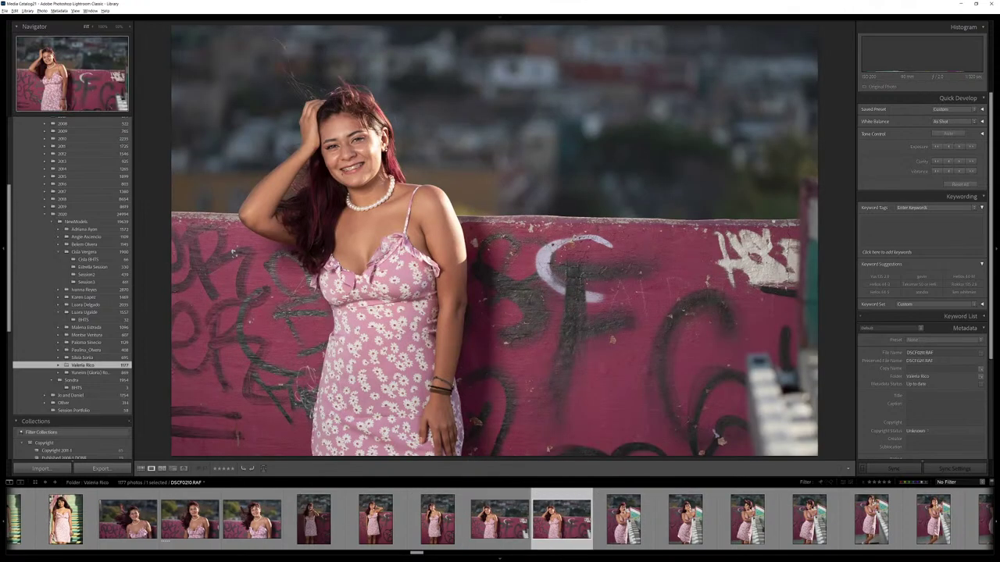
key("Right")
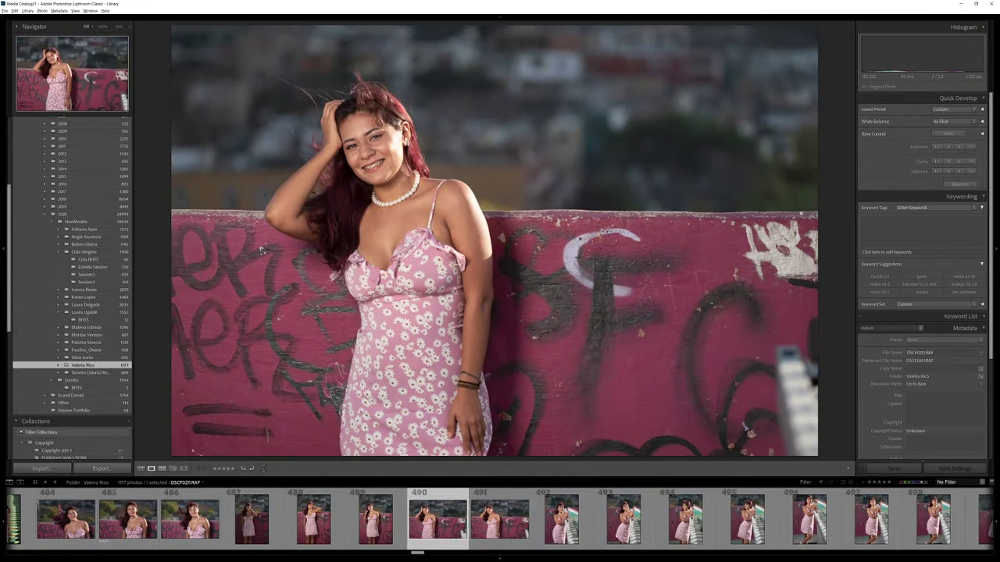
key("5")
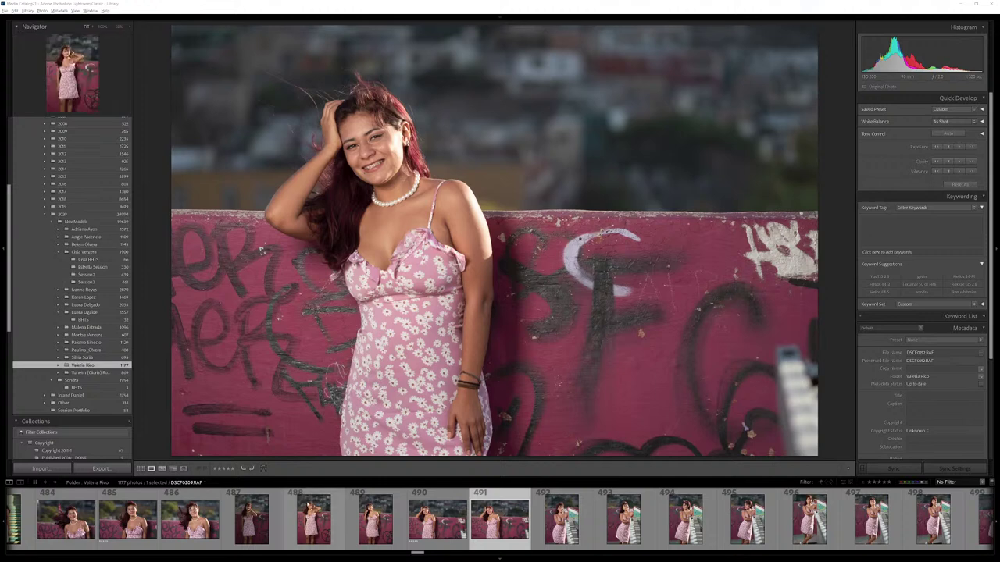
Go through the first poses leaning on the white railing, photos 492 to 495, and rate photos 492 and 495 five stars.
key("Right")
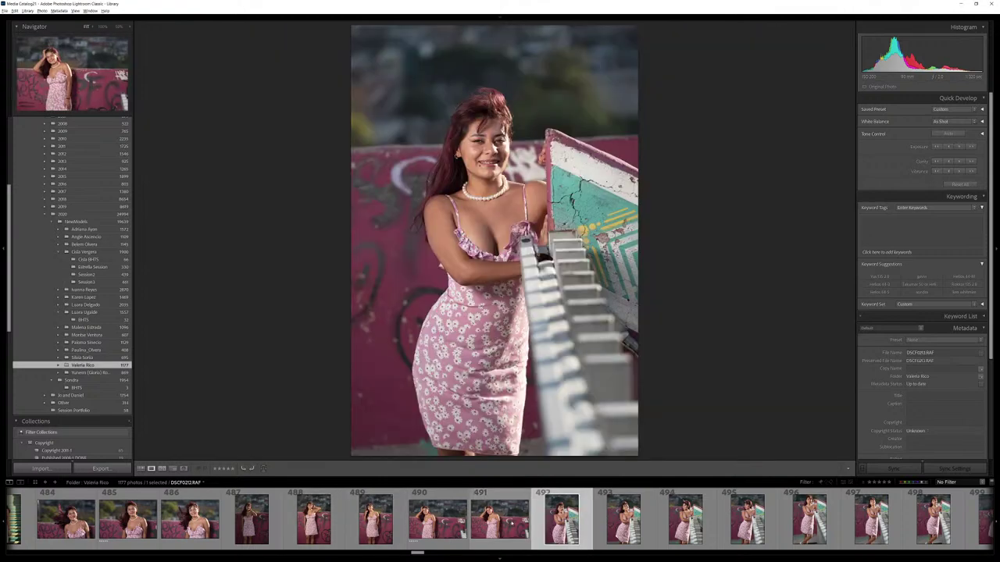
key("Right")
key("Right")
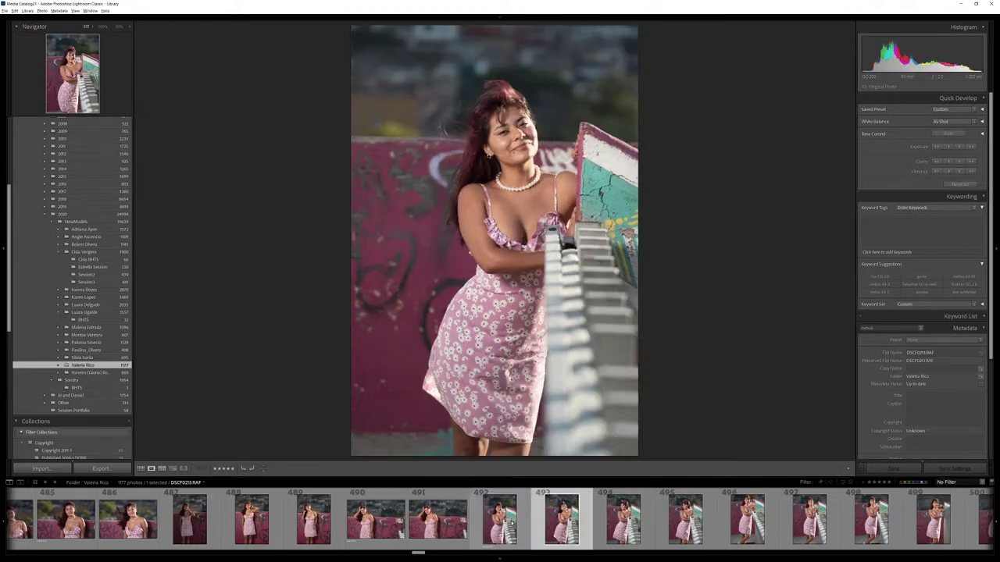
key("Right")
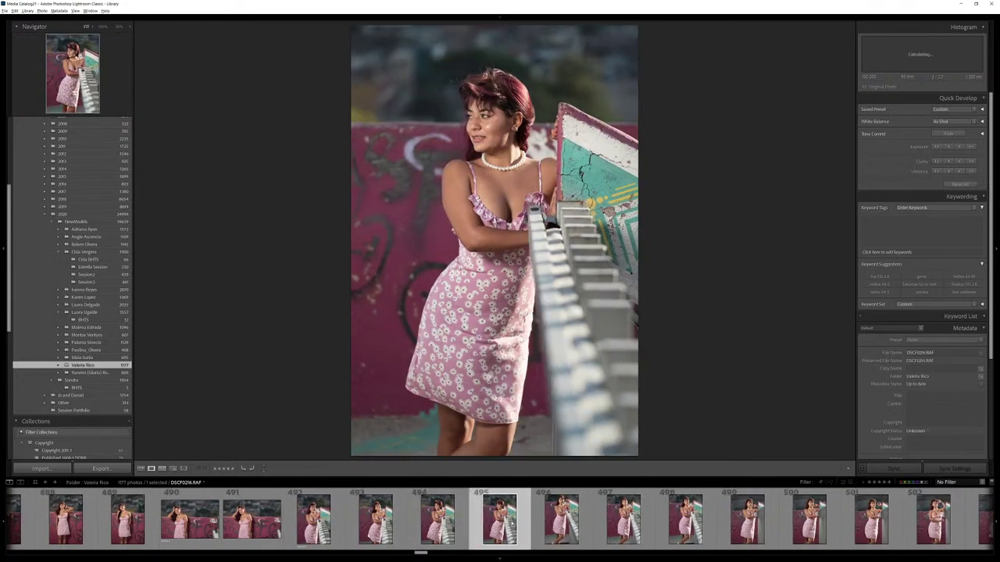
key("5")
Compare the next leaning poses, photos 496 to 499, and rate photo 499 five stars.
key("Right")
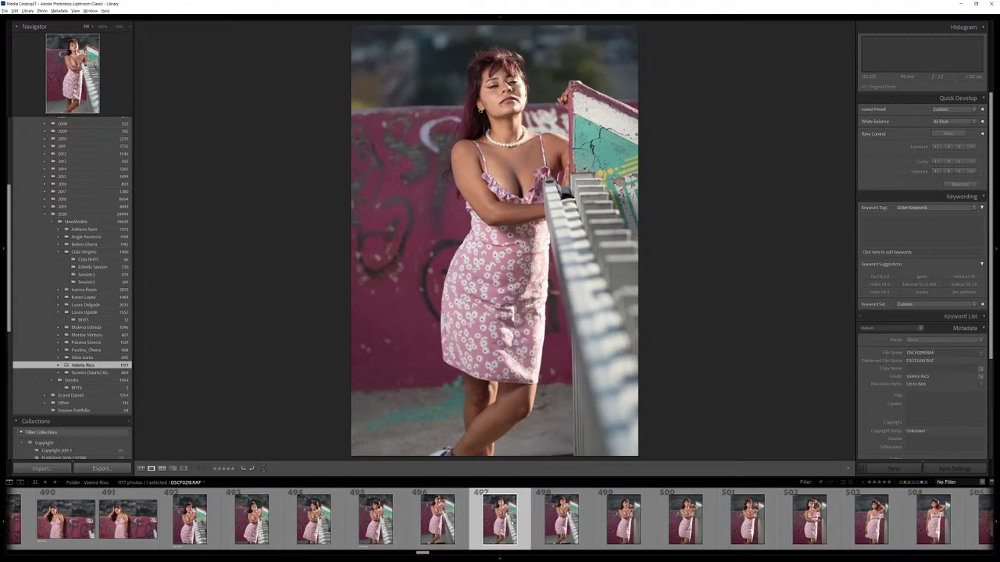
key("Right")
key("Right")
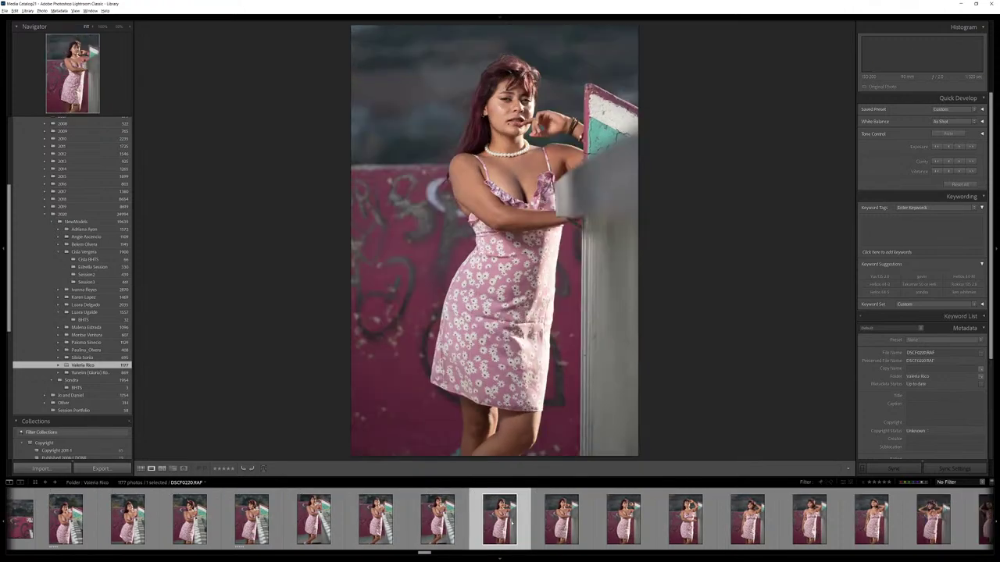
key("5")
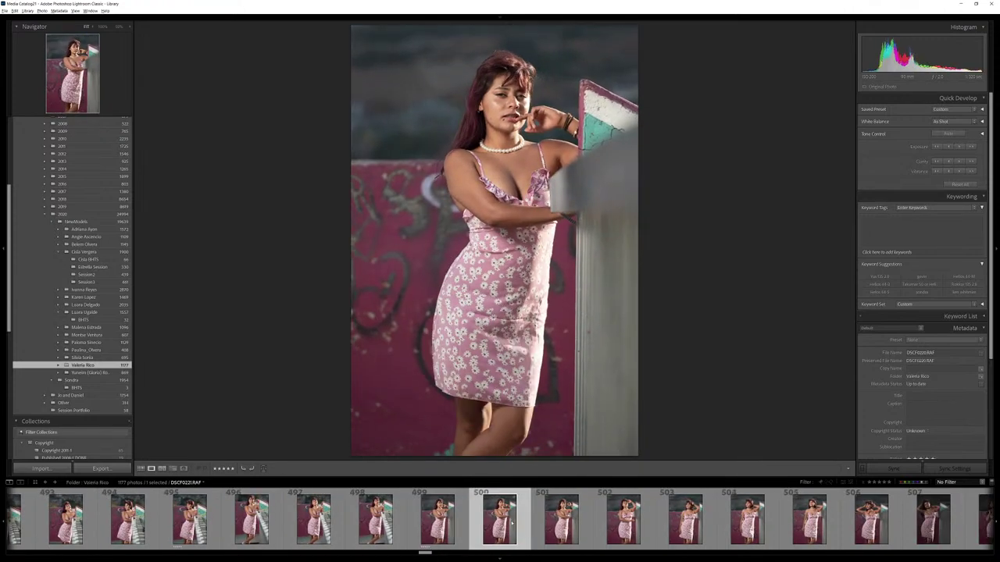
Compare the leaning and raised-arm wall poses in photos 500 to 504 and rate photo 504 five stars.
key("Right")
key("Right")
key("Right")
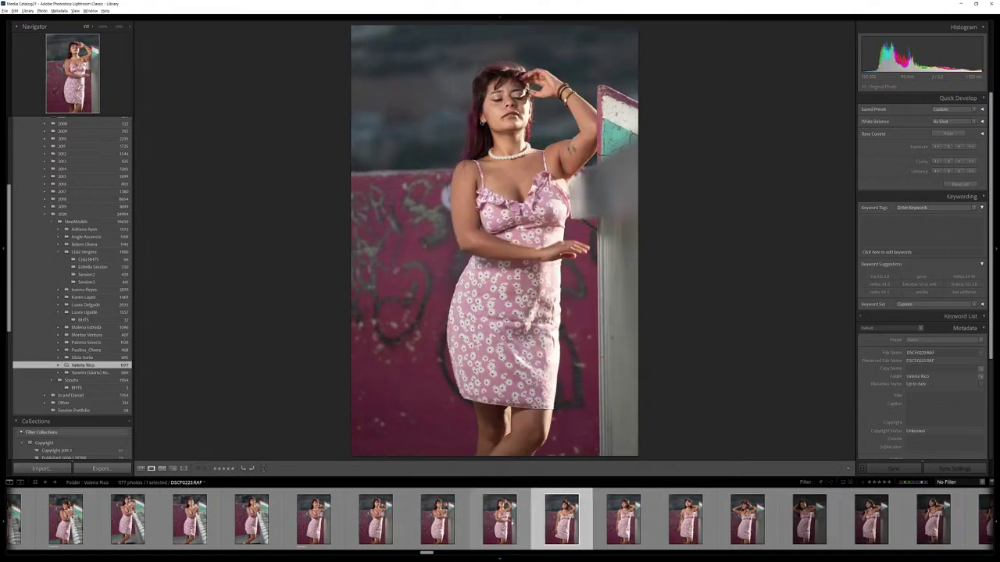
key("Right")
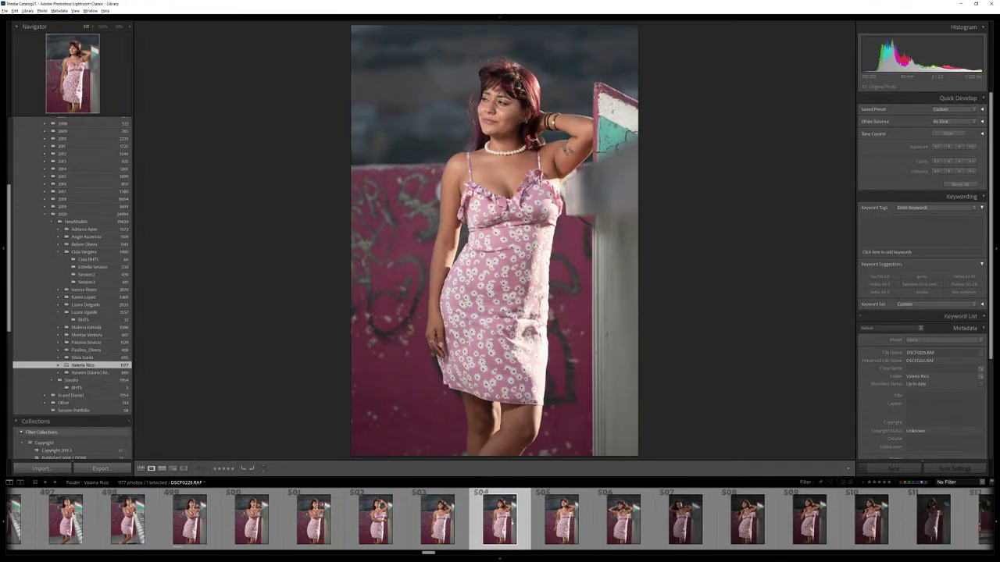
key("5")
Compare the raised-arm poses against the pink wall in photos 505 to 510 and rate photo 508 five stars.
key("Right")
key("Right")
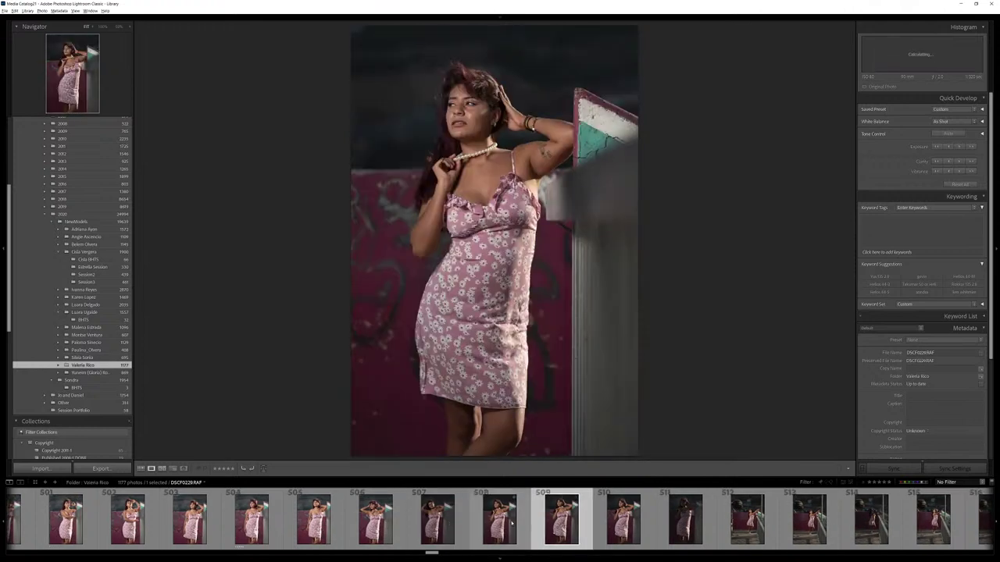
key("Right")
key("Right")
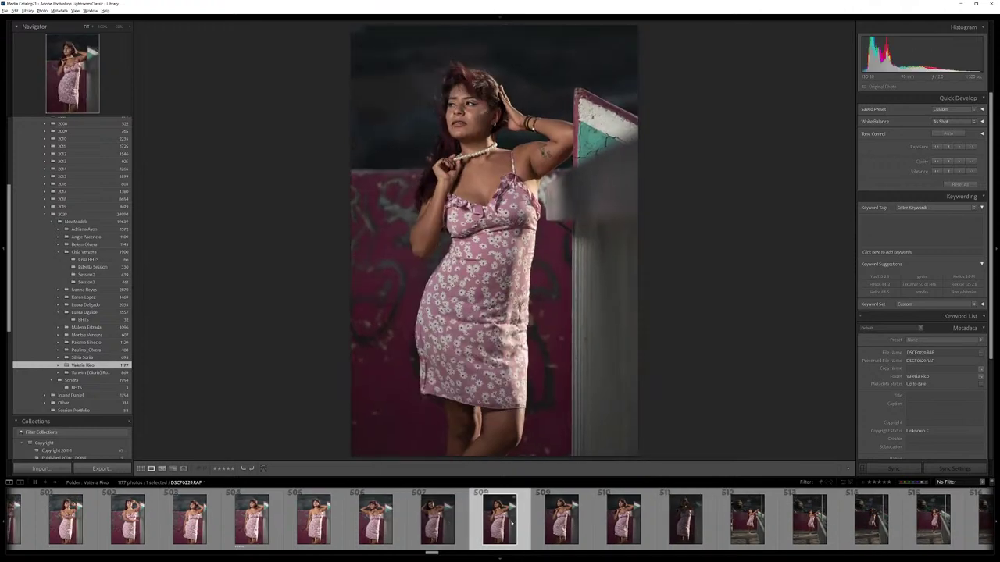
key("Left")
key("Right")
key("Right")
key("Right")
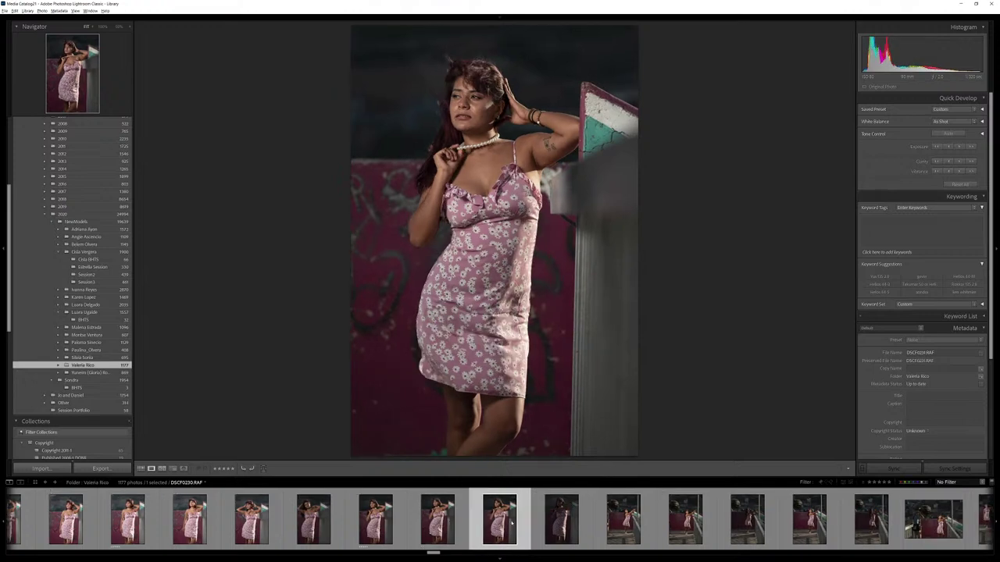
Go through the darker pose and the wider railing shots, photos 511 to 516, and rate photo 515 five stars.
key("Right")
key("Right")
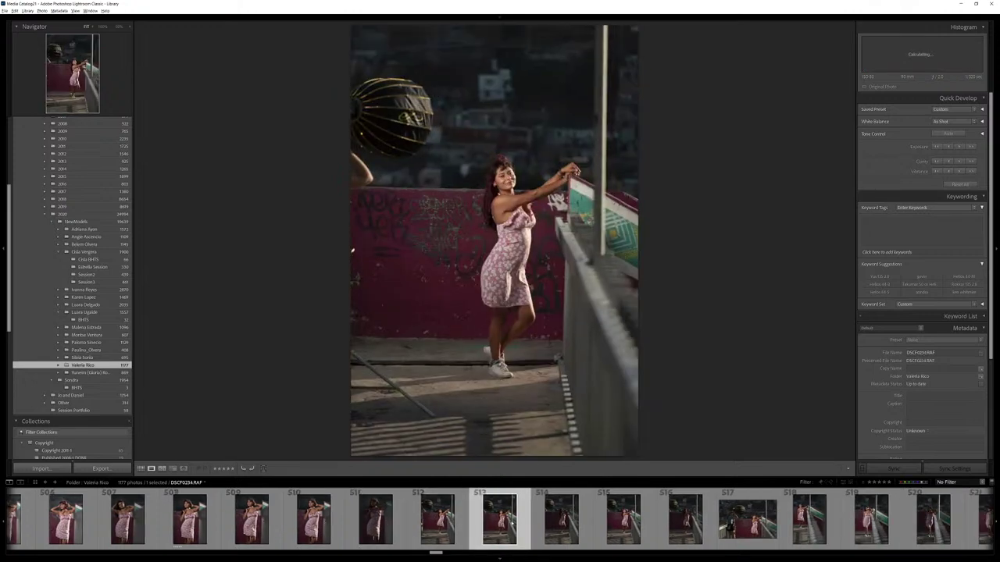
key("Right")
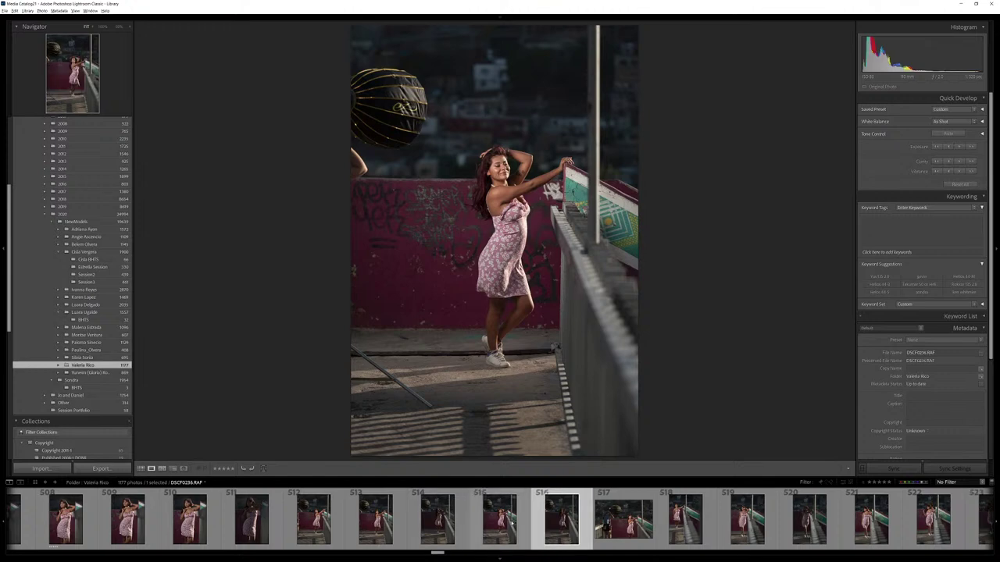
key("3")
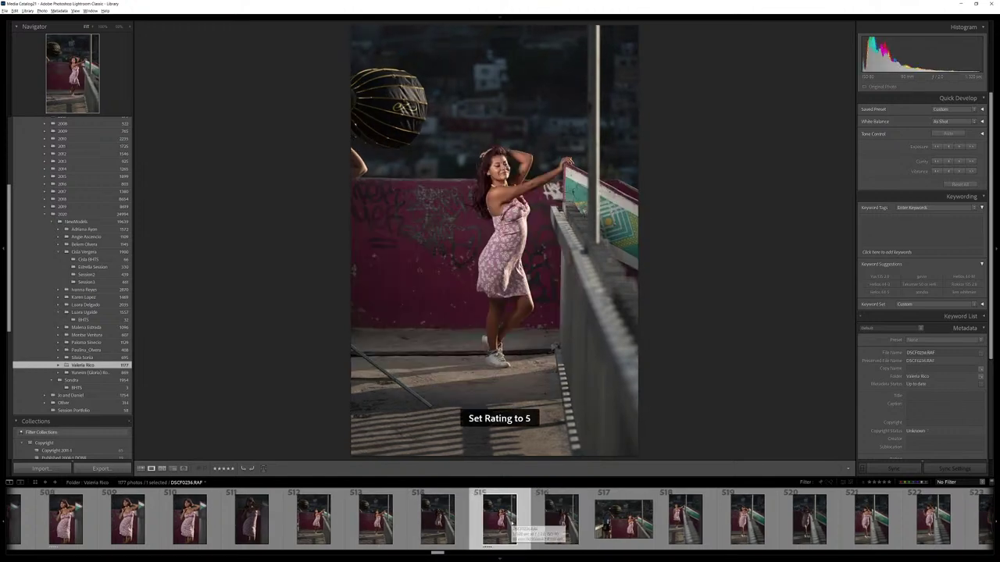
Compare the next full-length shots beside the railing, photos 516 to 519, and rate photo 519 five stars.
key("Right")
key("Right")
key("Right")
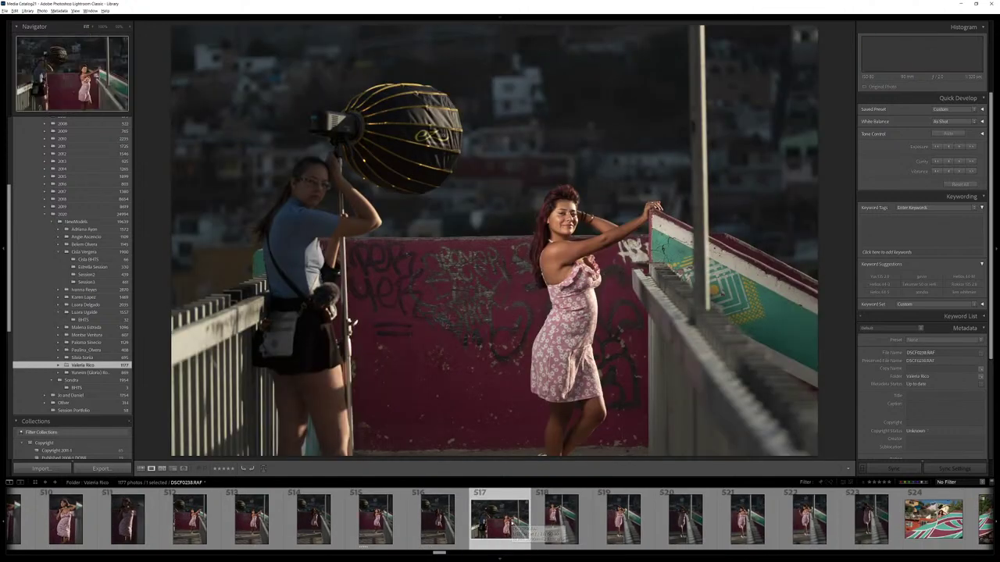
key("Right")
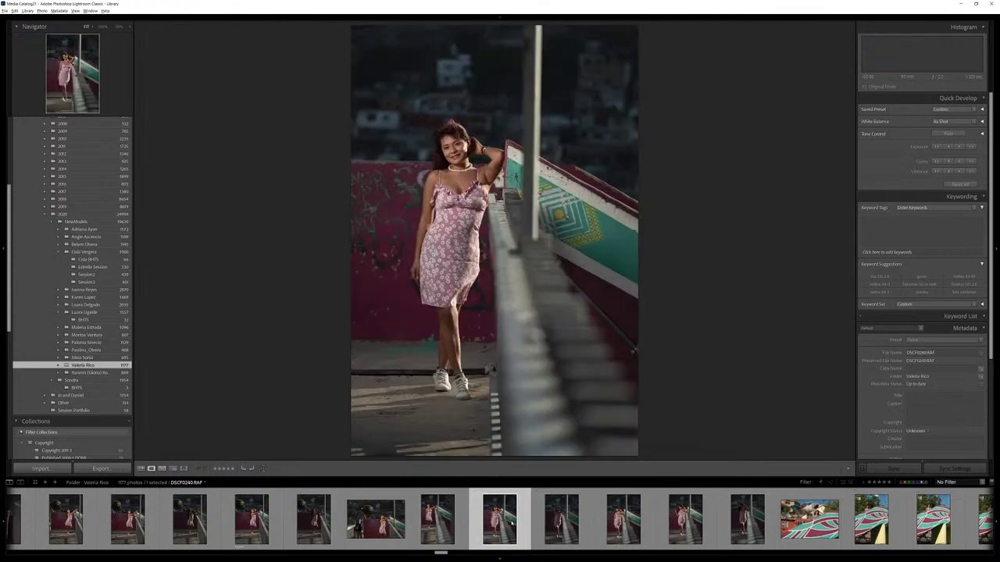
key("5")
Check the remaining railing shots 520 to 523 and the first mural shot, and rate photo 524 five stars.
key("Right")
key("Right")
key("Right")
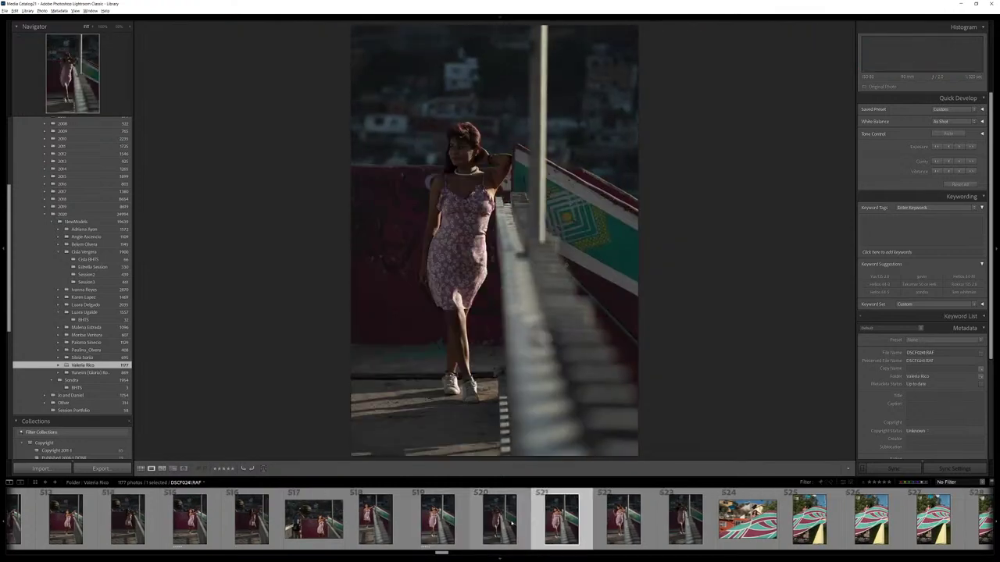
key("Right")
key("Right")
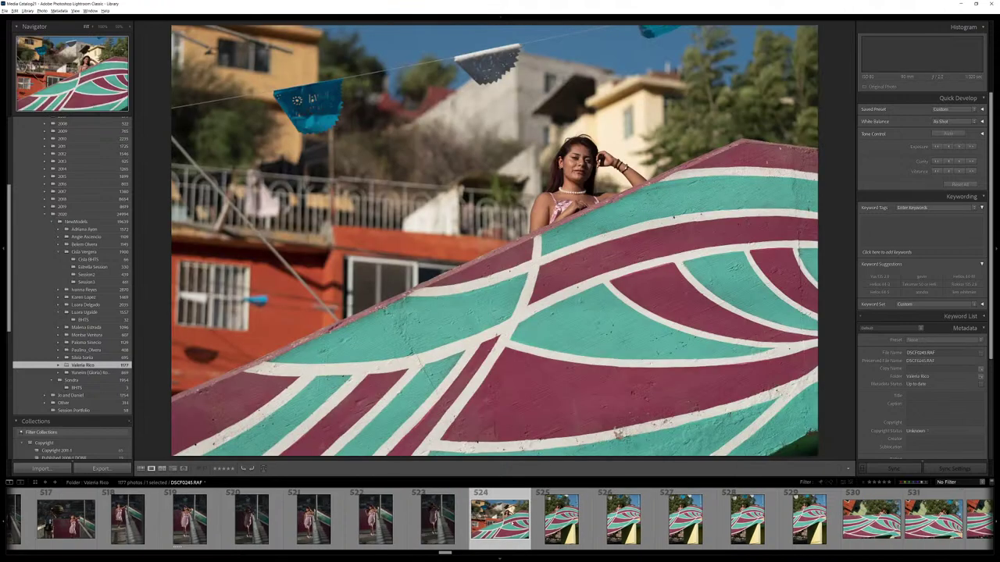
key("Right")
key("Left")
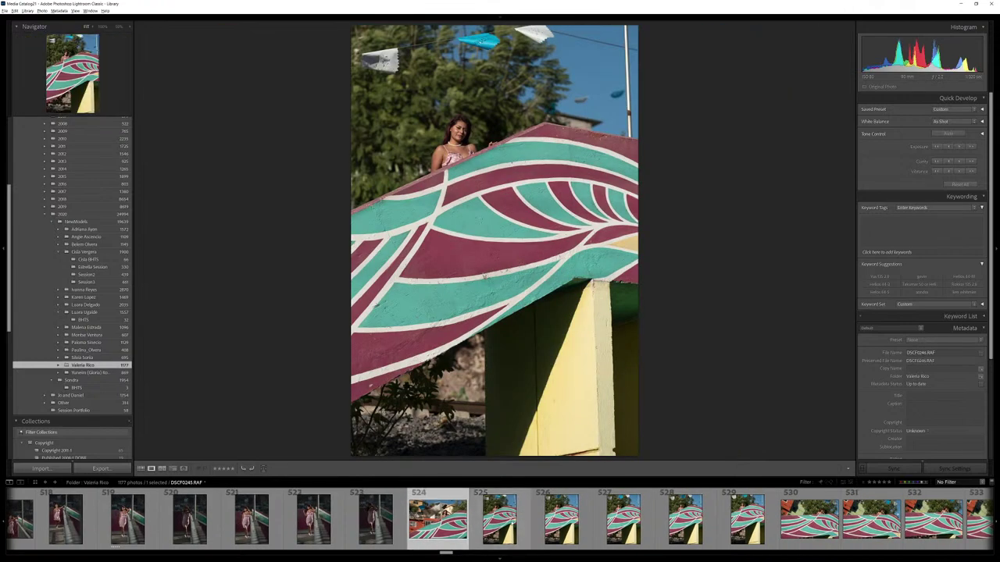
key("5")
Compare the vertical shots above the painted mural, photos 525 to 528, and rate photo 528 five stars.
key("Right")
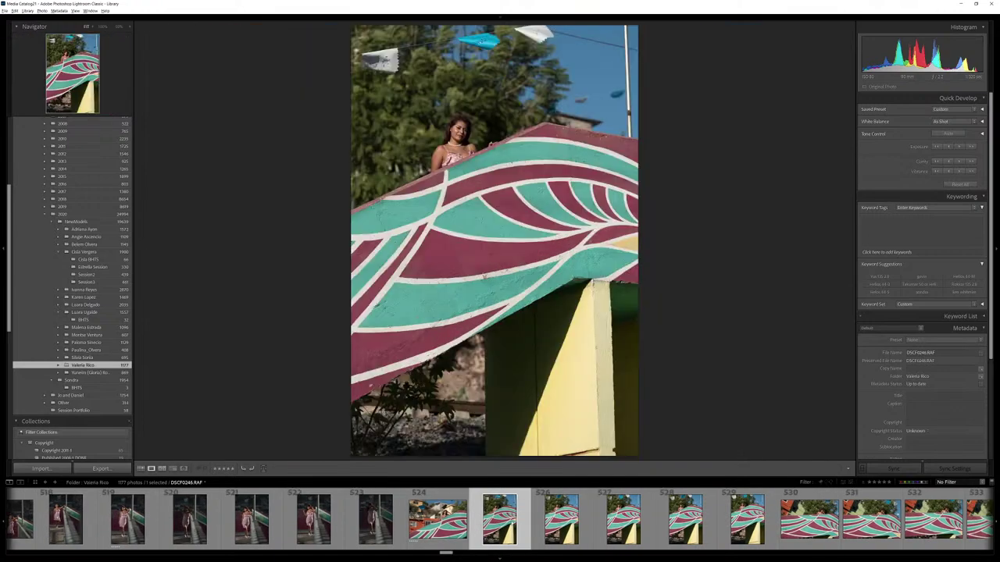
key("Right")
key("Right")
key("Right")
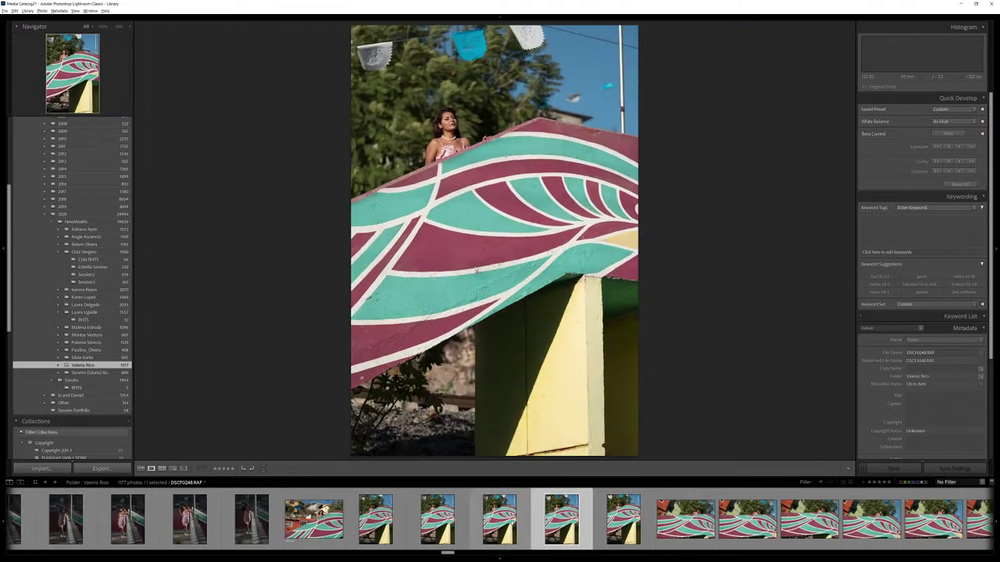
key("5")
Compare the horizontal poses above the teal and maroon mural in photos 530 to 535 and rate photo 535 five stars.
key("Right")
key("Right")
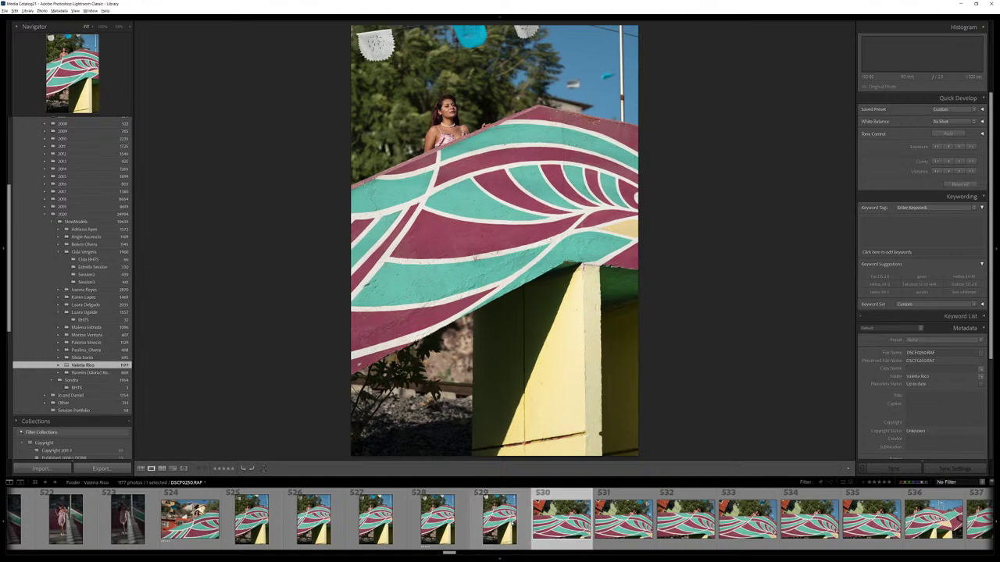
key("Right")
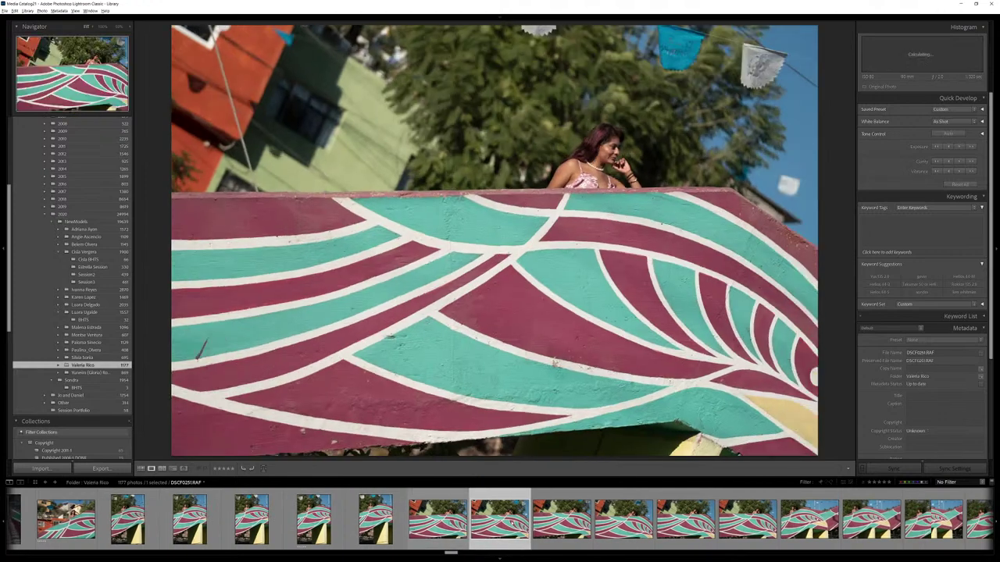
key("Right")
key("Right")
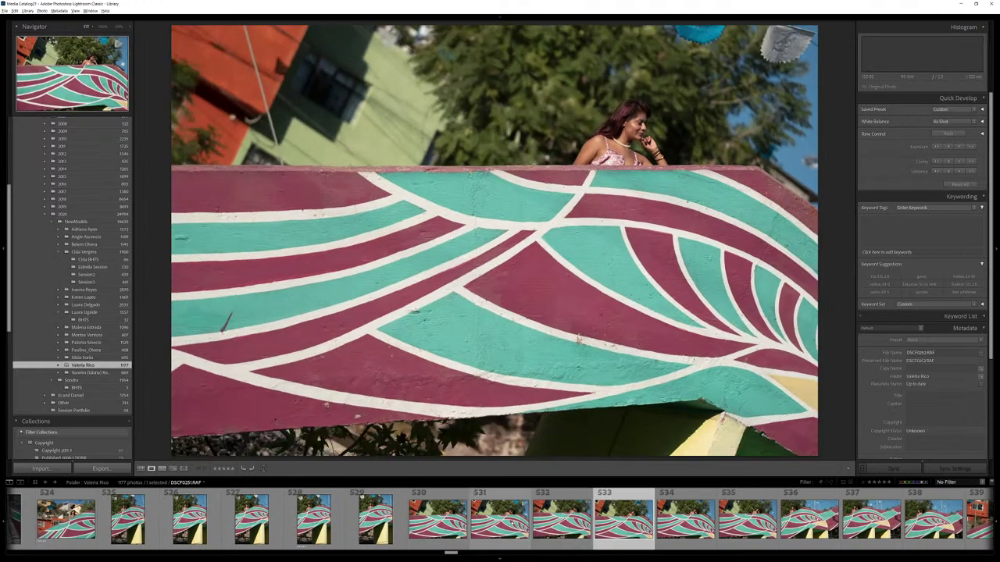
key("Right")
key("Right")
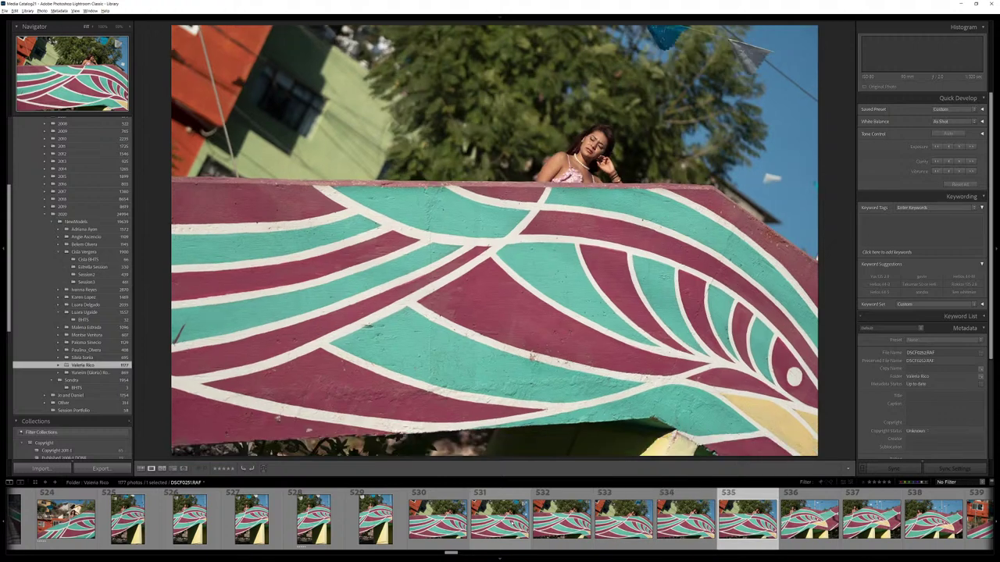
key("Right")
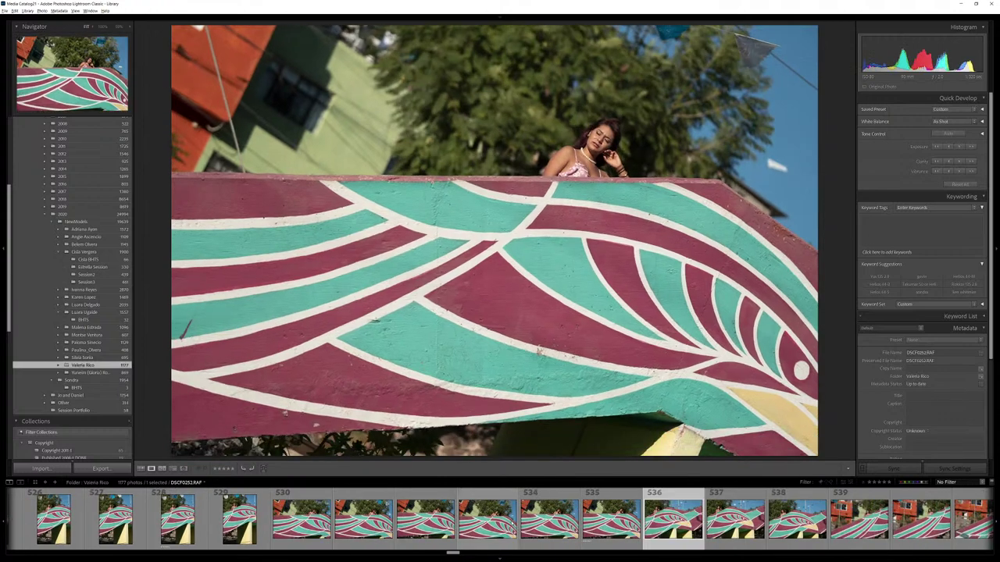
Examine the bird-head mural and sloping wall poses in photos 536 to 542 for shots worth rating.
key("Right")
key("Right")
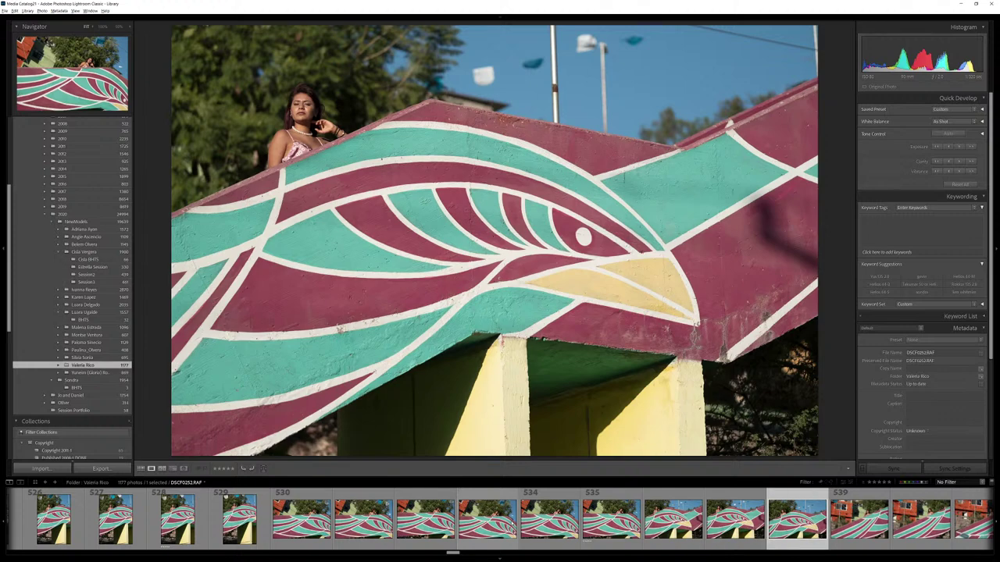
key("Right")
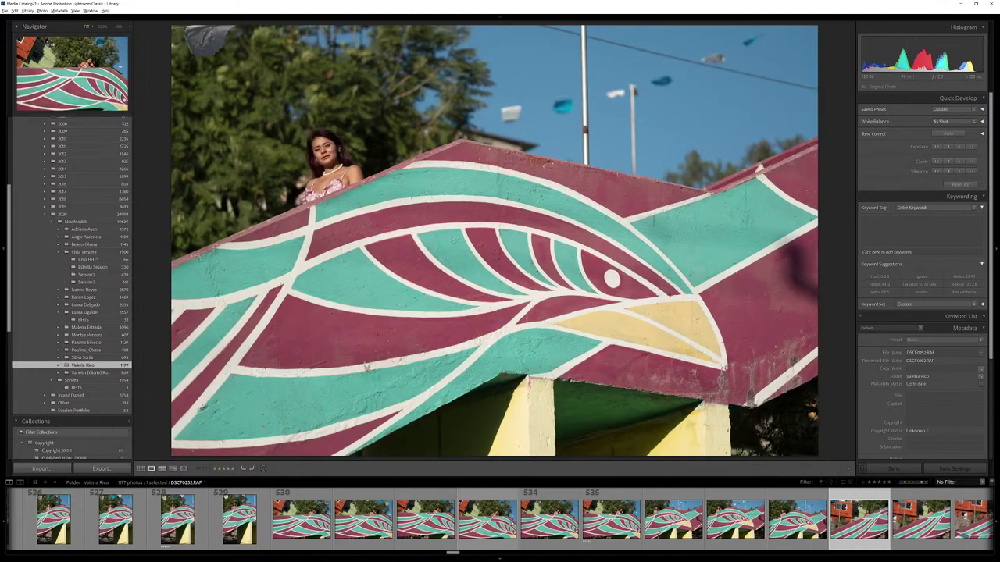
key("Right")
key("Right")
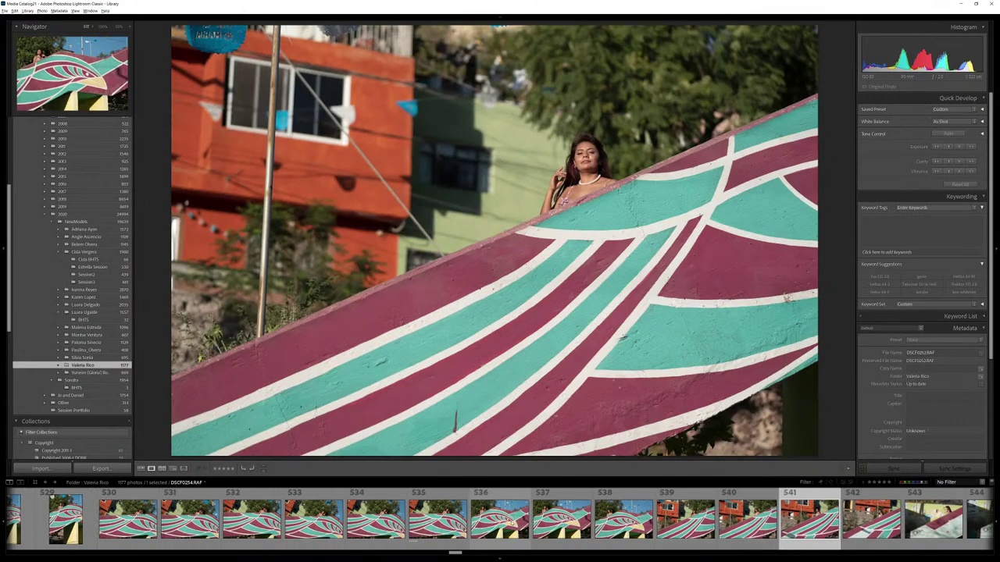
key("Right")
key("Right")
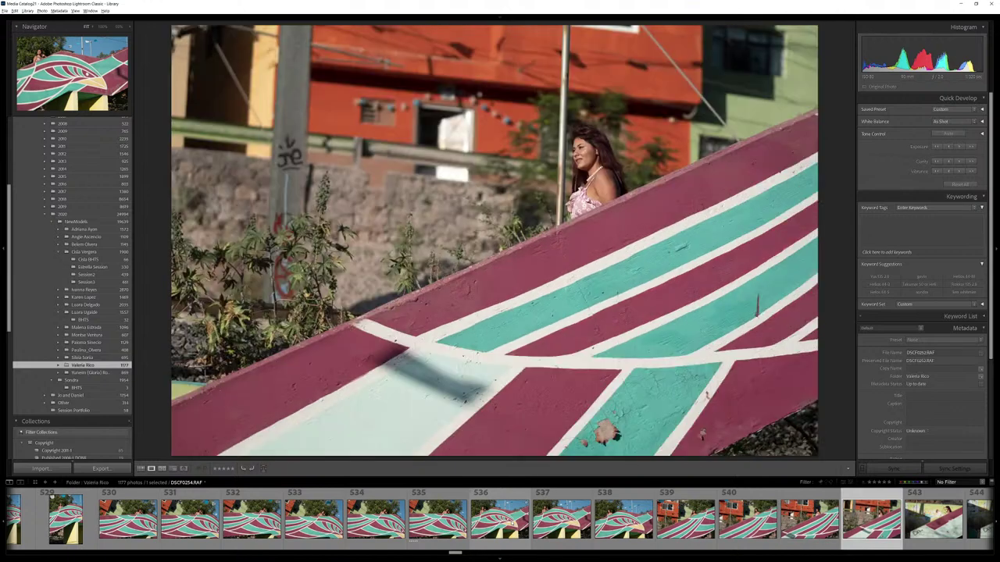
Examine the shots against the yellow graffiti wall, photos 543 to 549, for sharpness, expression and obstructions.
key("Right")
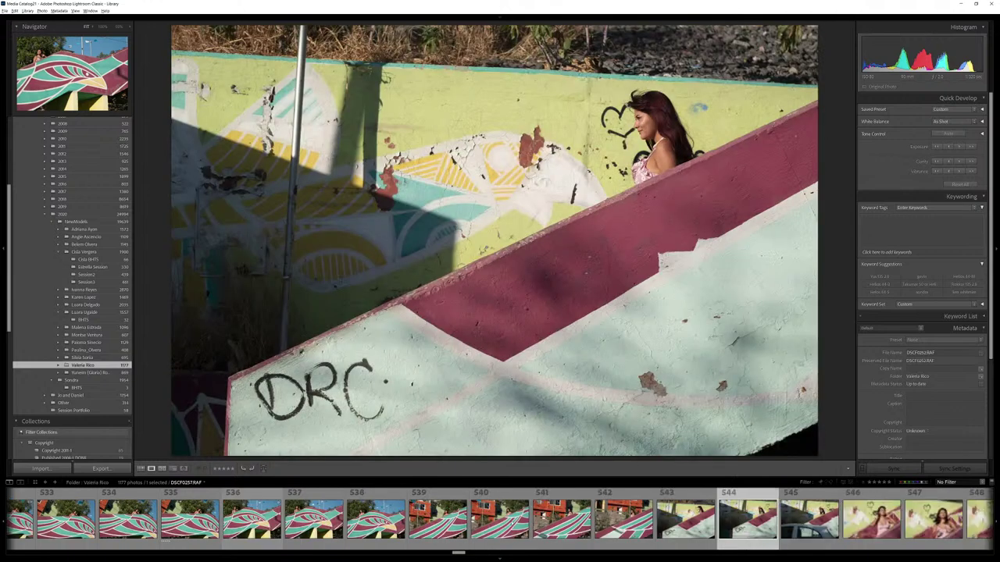
key("Right")
key("Right")
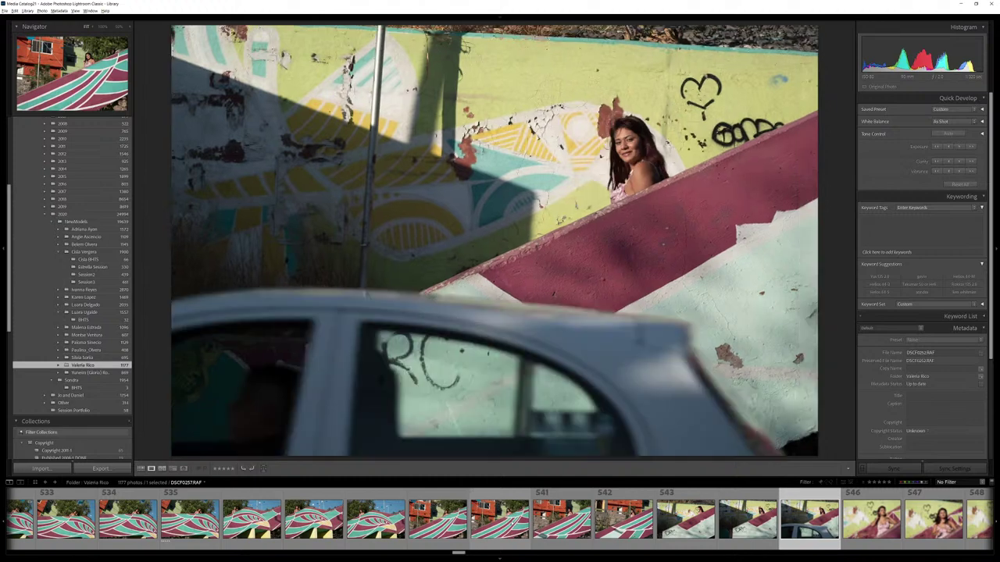
key("Right")
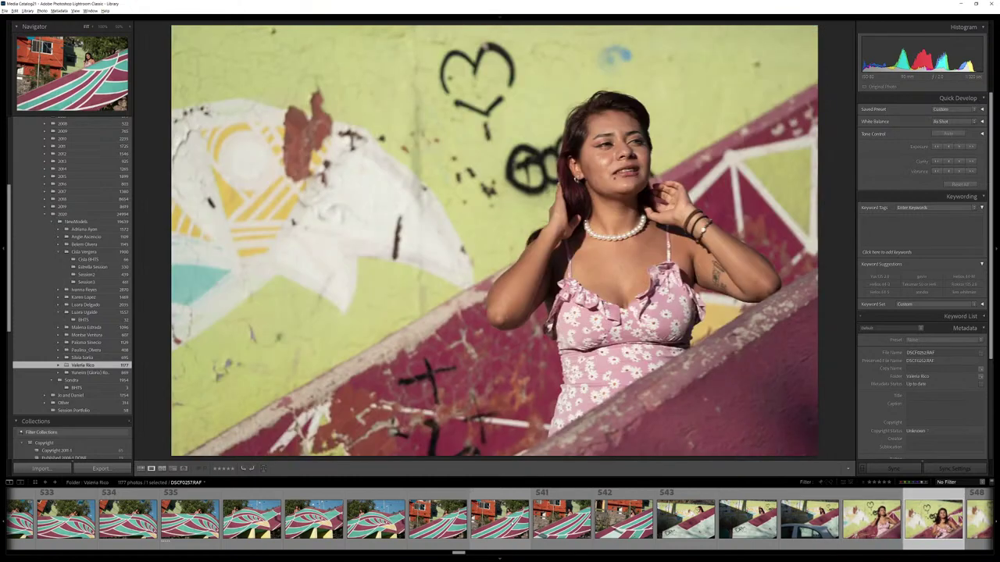
key("Right")
key("Right")
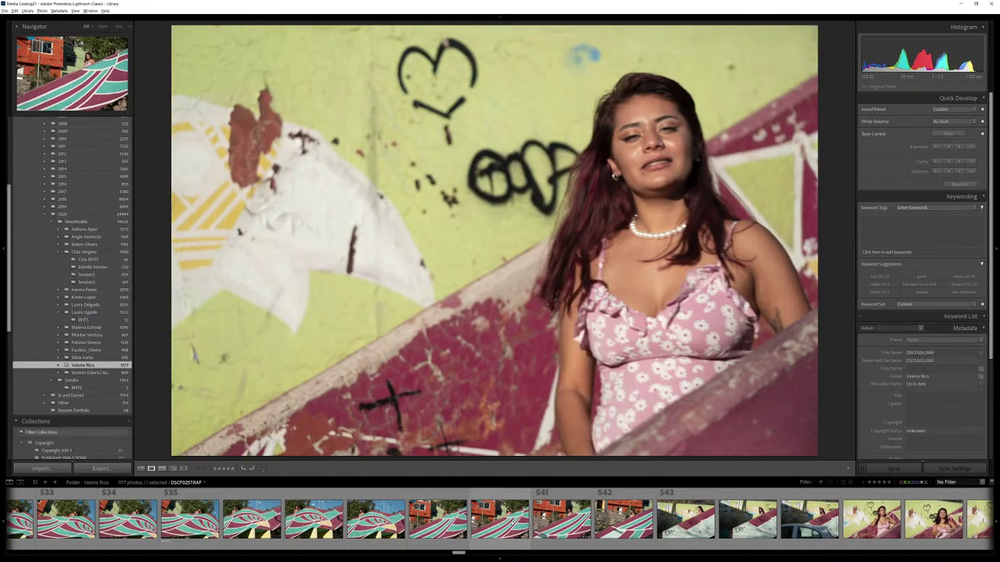
key("Right")
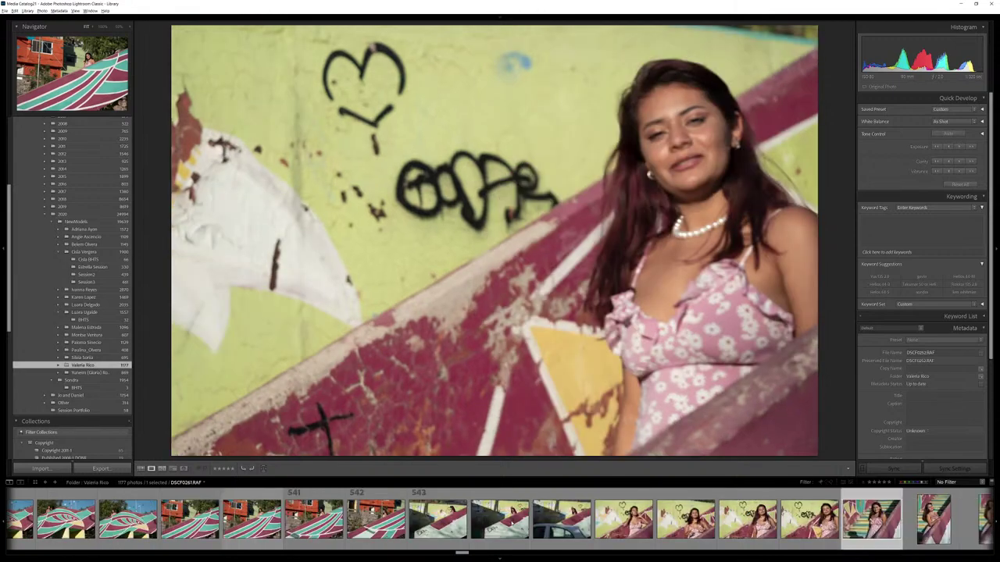
Compare the portraits leaning on the railing by the painted stairs, photos 550 to 553, and rate photo 553 five stars.
key("Right")
key("Right")
key("Right")
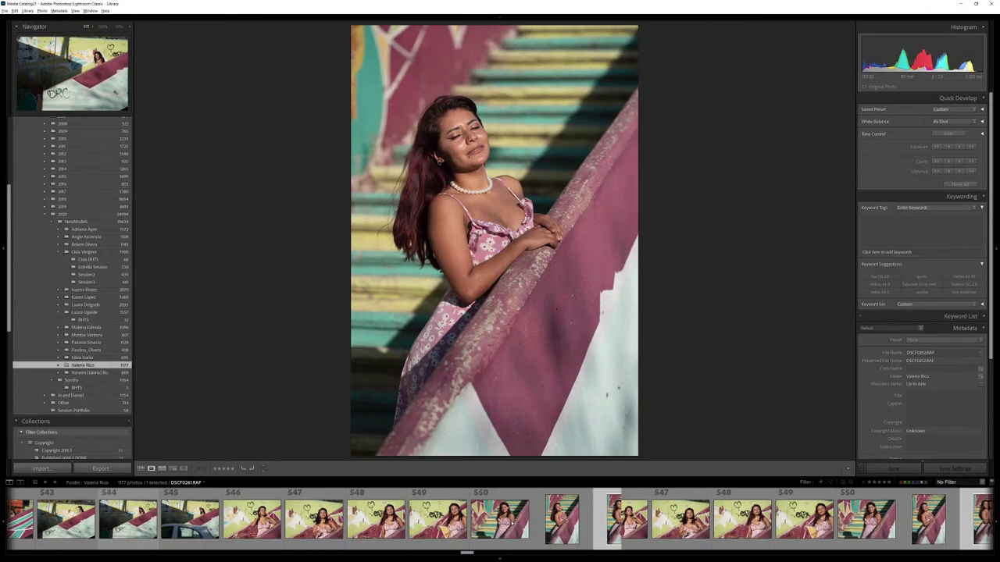
key("5")
Review the last painted-stairs portraits, photos 554 and 555, and the behind-the-scenes video clips 556 to 558.
key("Right")
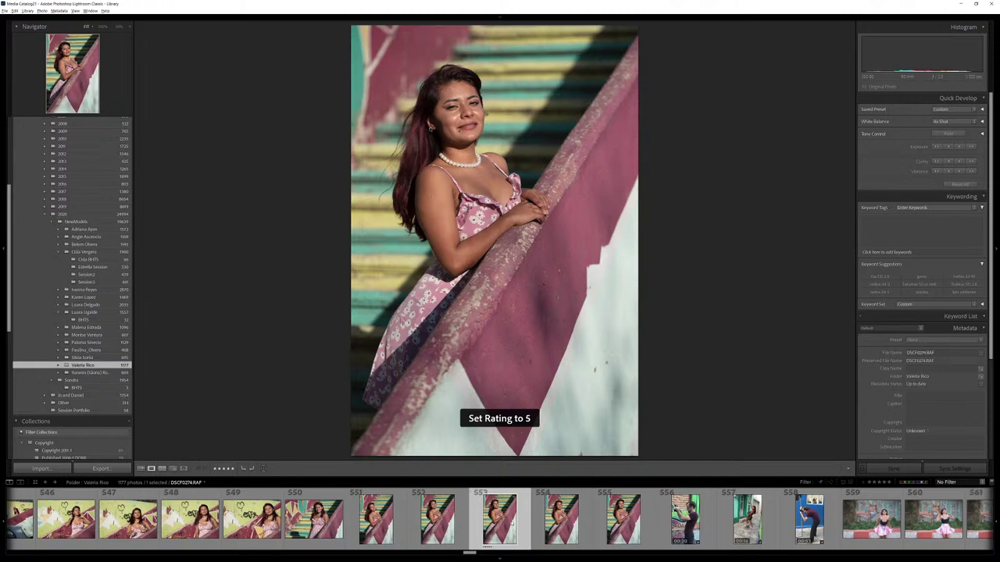
key("Right")
key("Right")
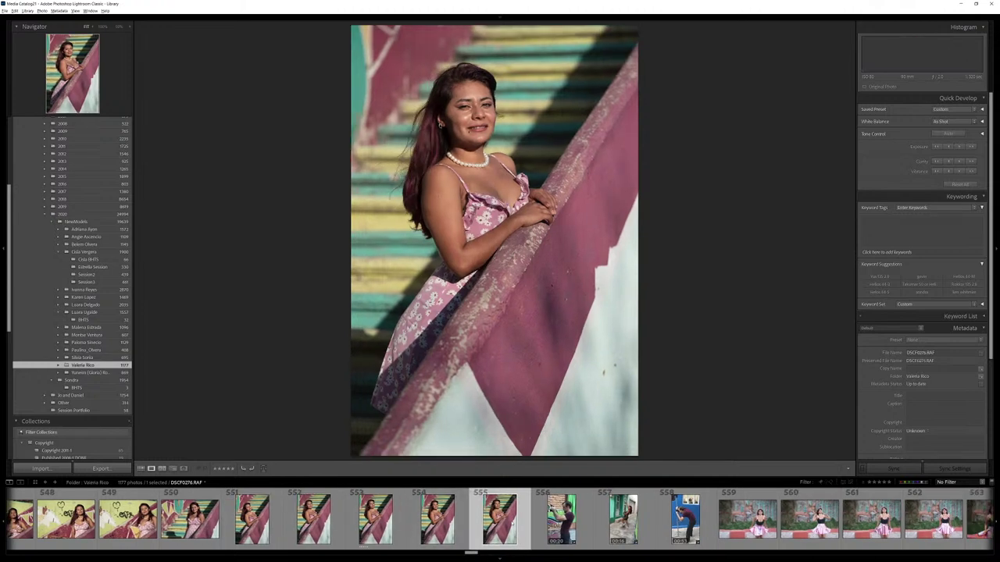
key("Right")
key("Right")
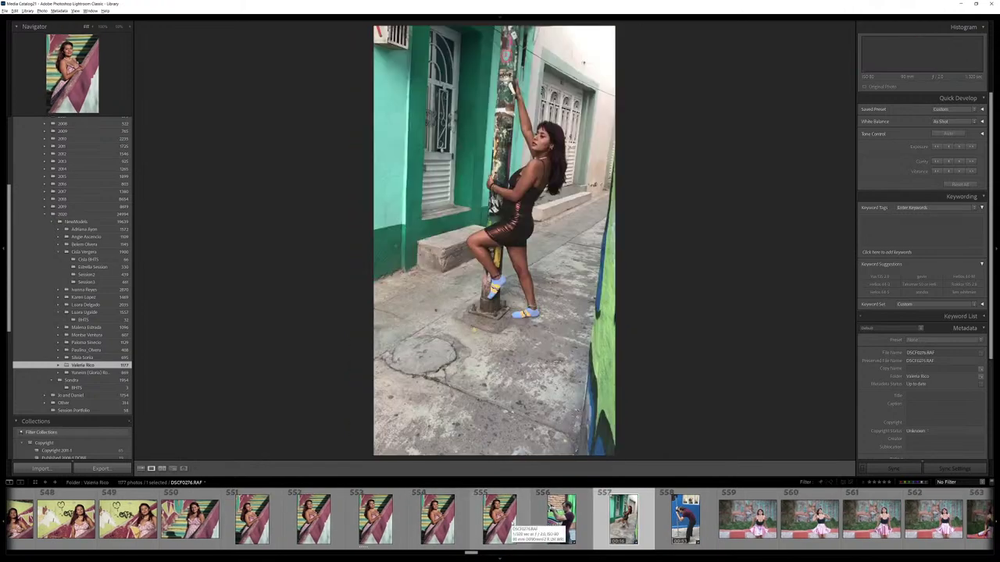
key("Right")
key("Right")
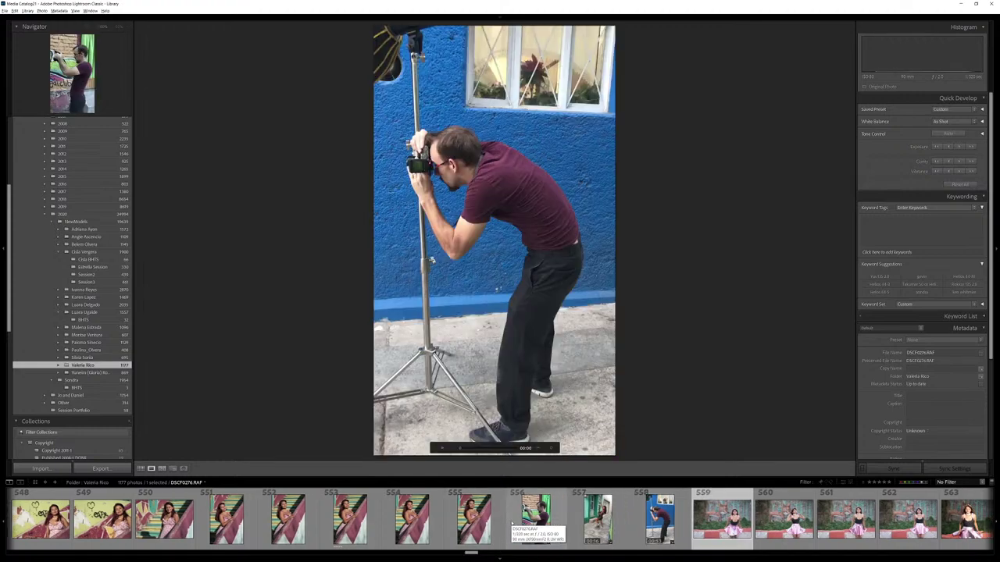
Compare the seated fox-mural portraits, photos 559 to 562, against the neighbouring shot and rate photo 562 five stars.
key("Right")
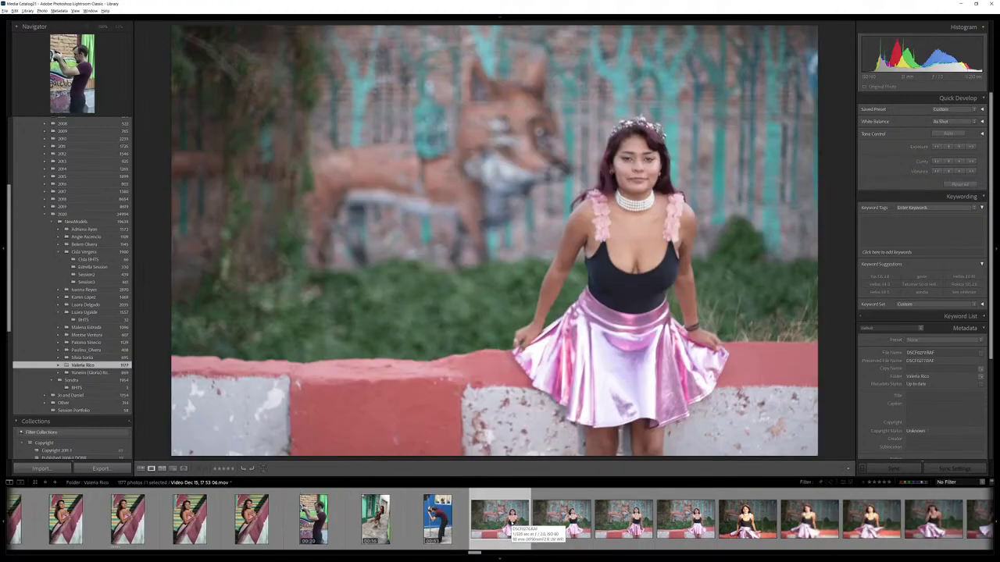
key("Right")
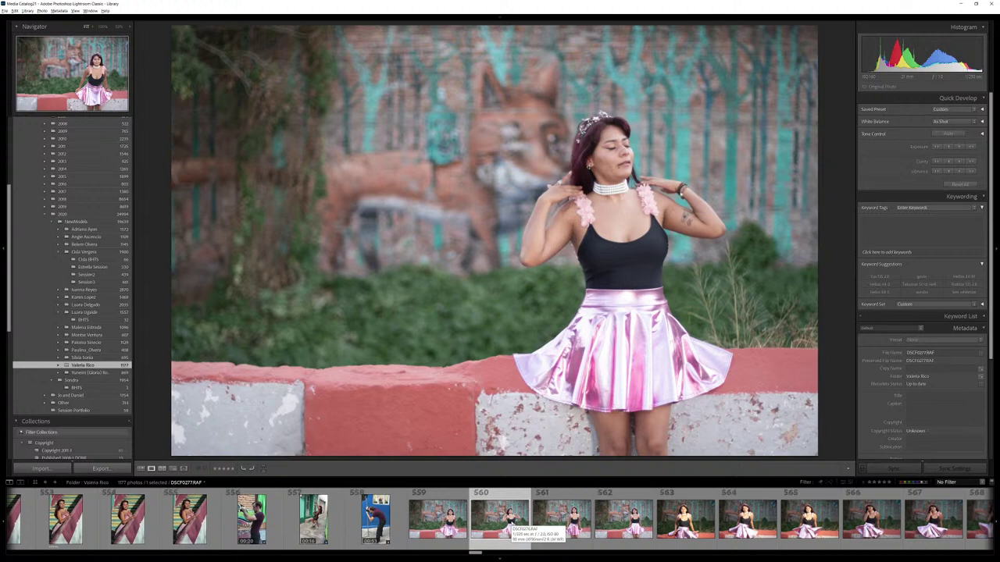
key("Right")
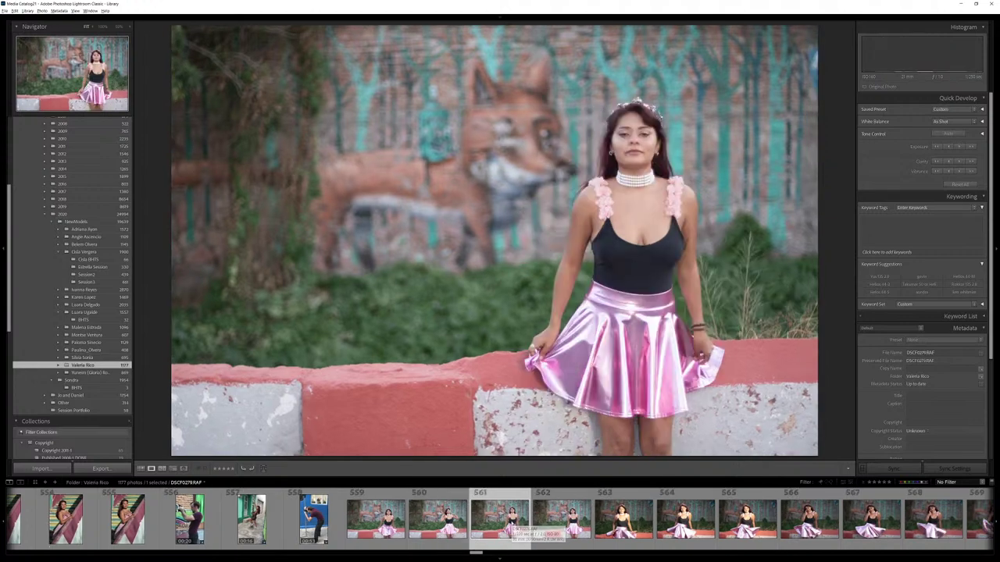
key("Right")
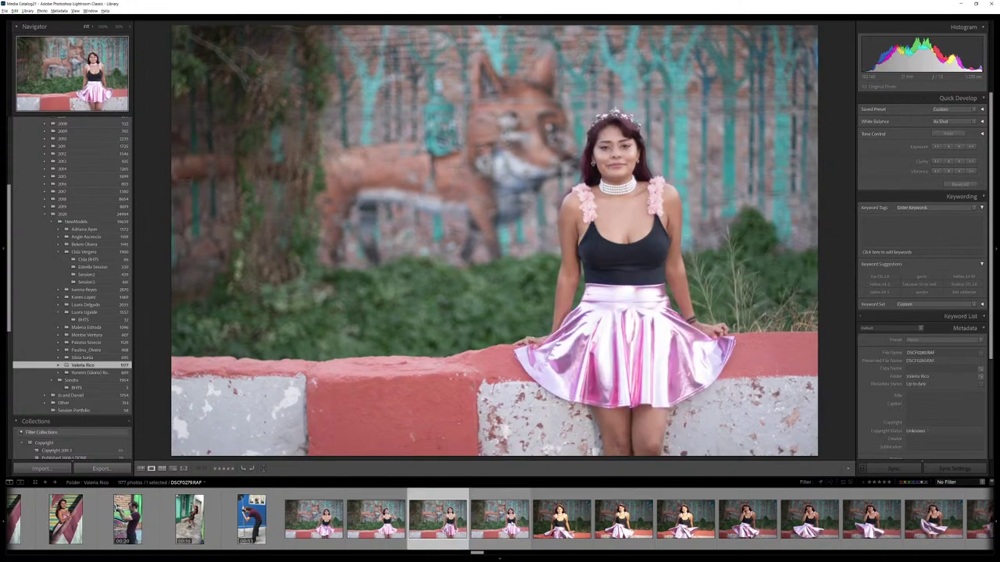
key("Right")
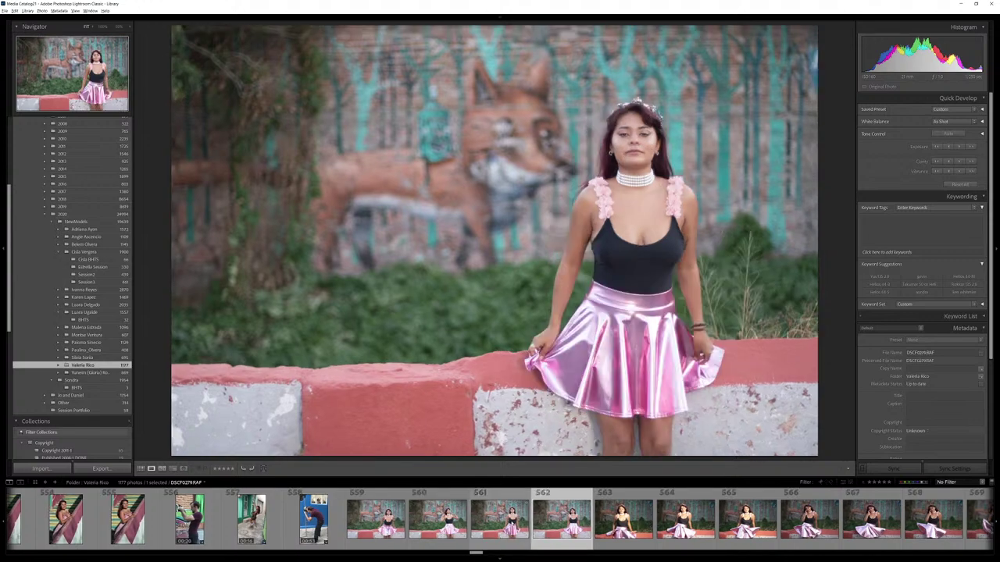
key("Right")
key("Right")
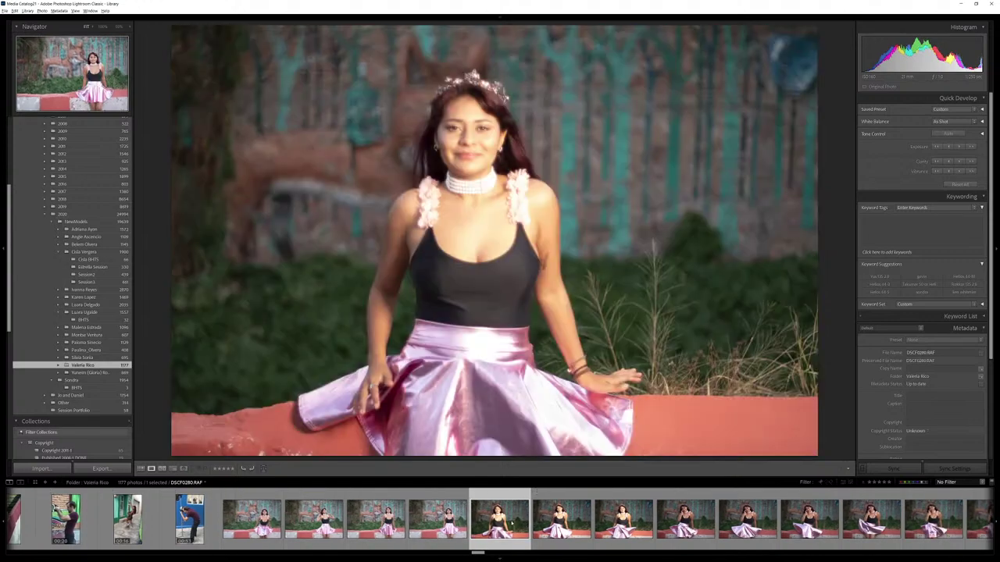
key("Left")
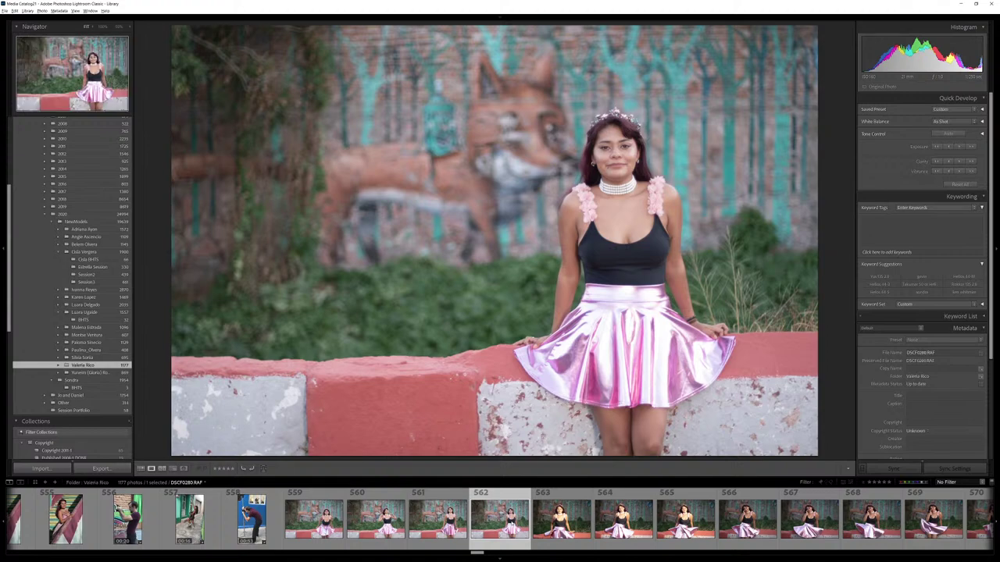
key("5")
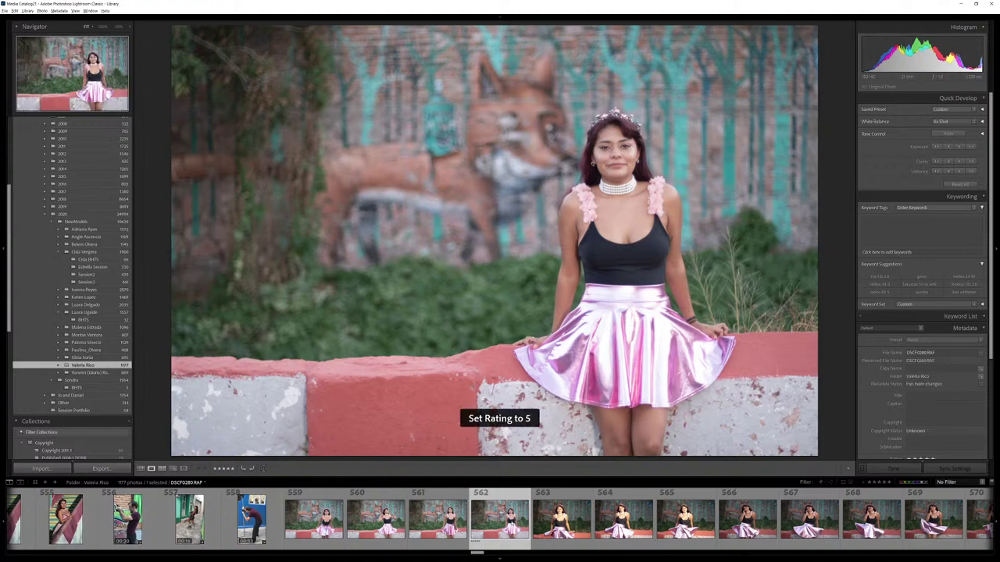
Compare the closer portraits seated on the red wall, photos 563 to 568, and rate photo 567 five stars.
key("Right")
key("Right")
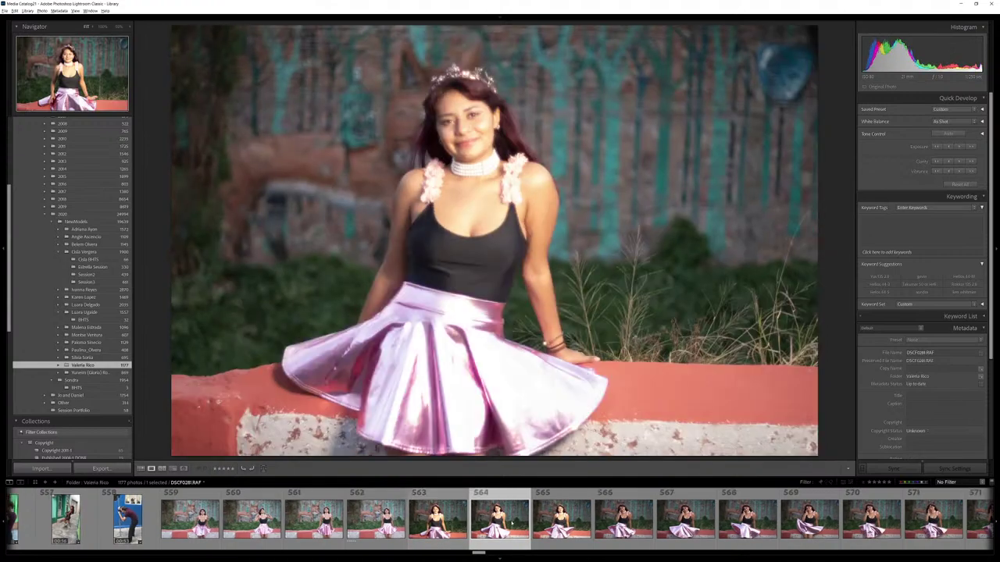
key("Right")
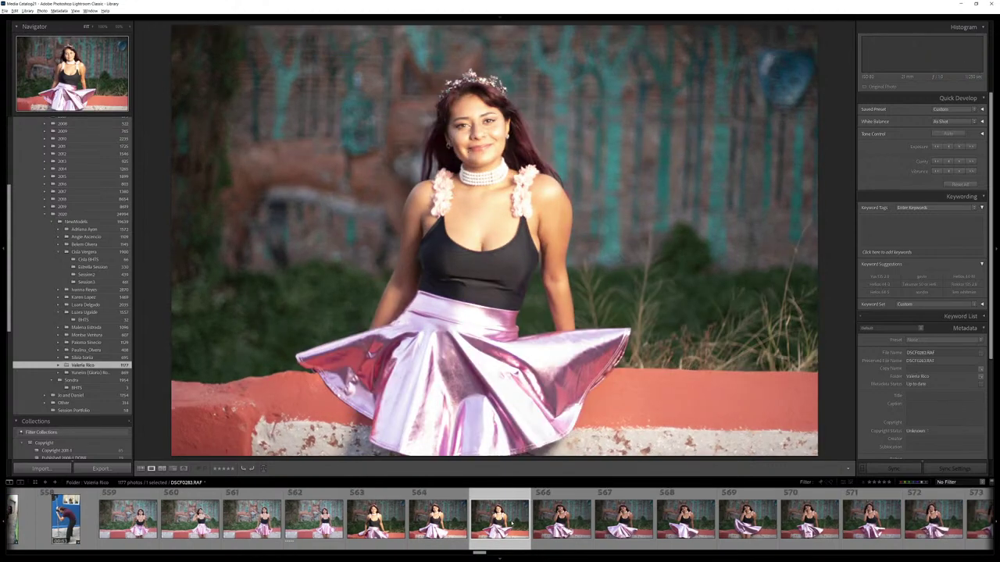
key("Right")
left_click(509, 525)
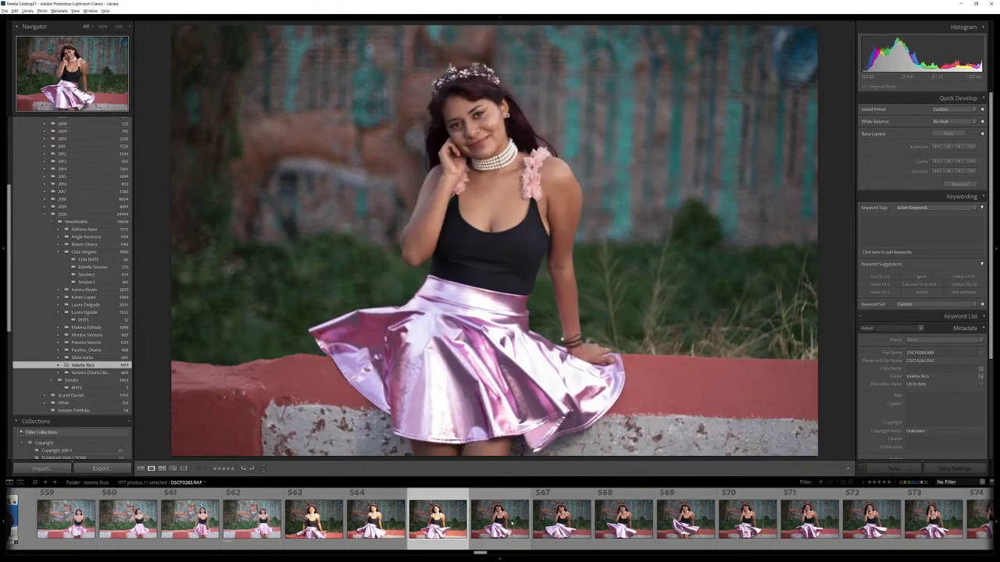
left_click(512, 523)
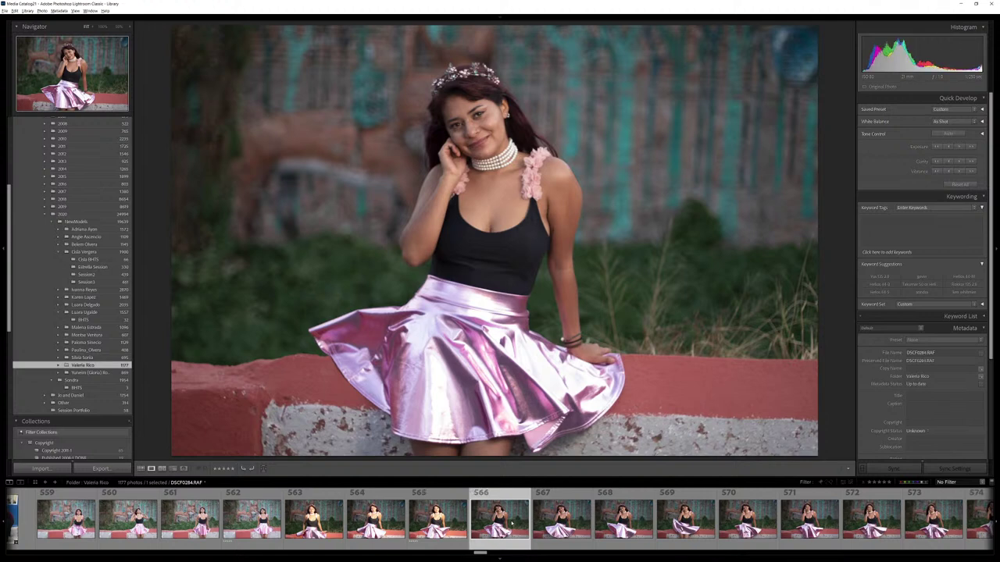
key("Right")
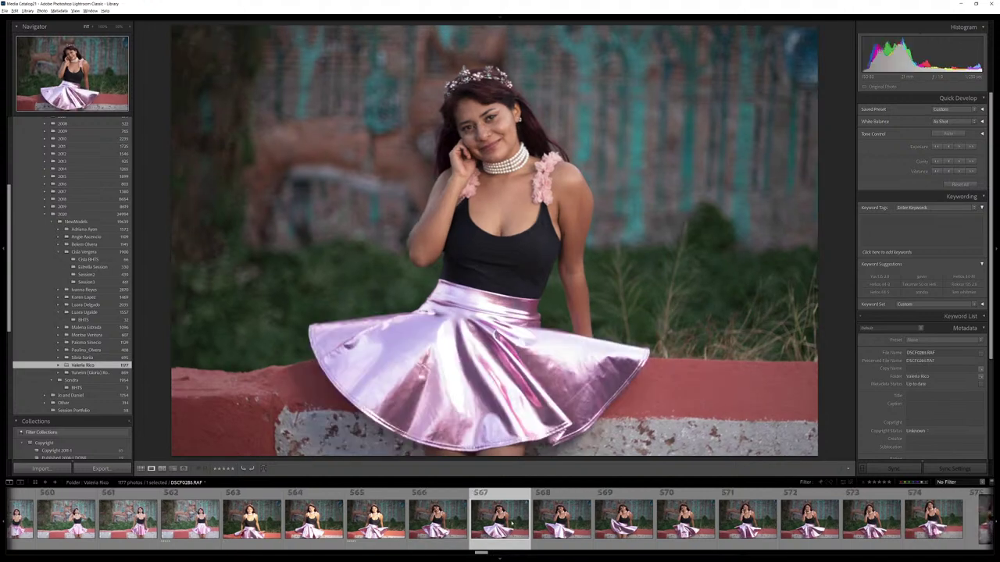
key("Right")
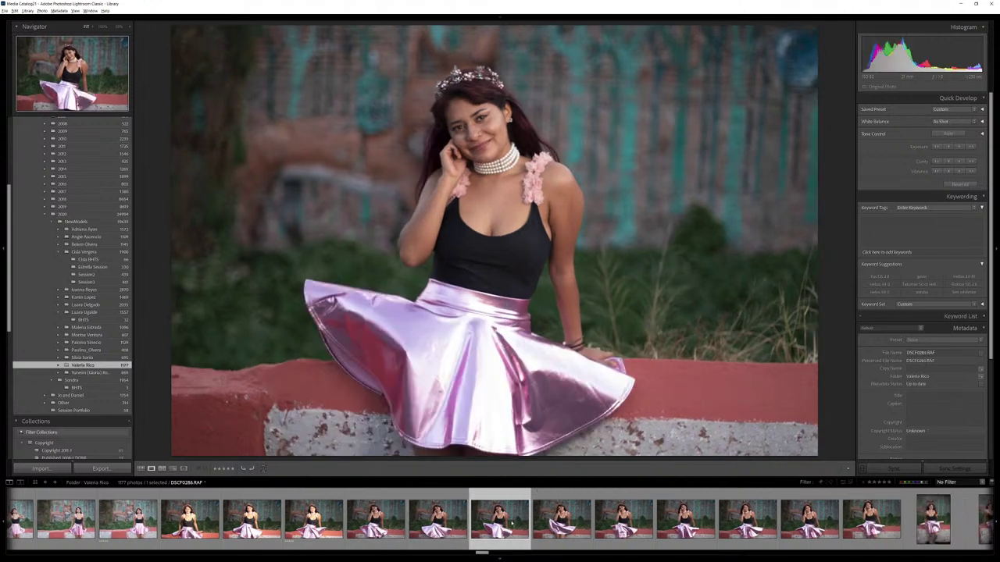
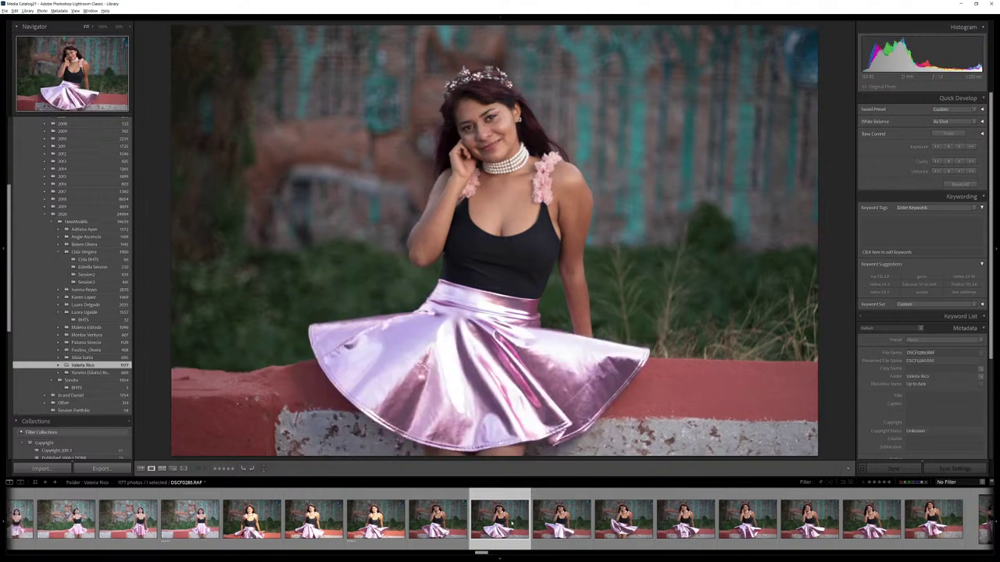
key("5")
Check the hand-to-face poses with the spread skirt, photos 569 to 571, and rate photos 569 and 571 five stars.
key("Right")
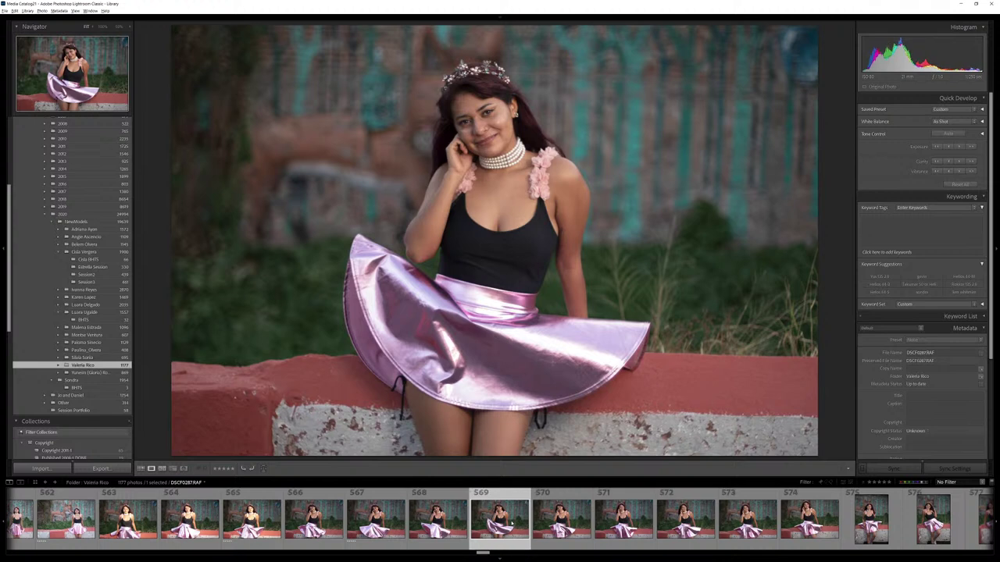
key("5")
key("Right")
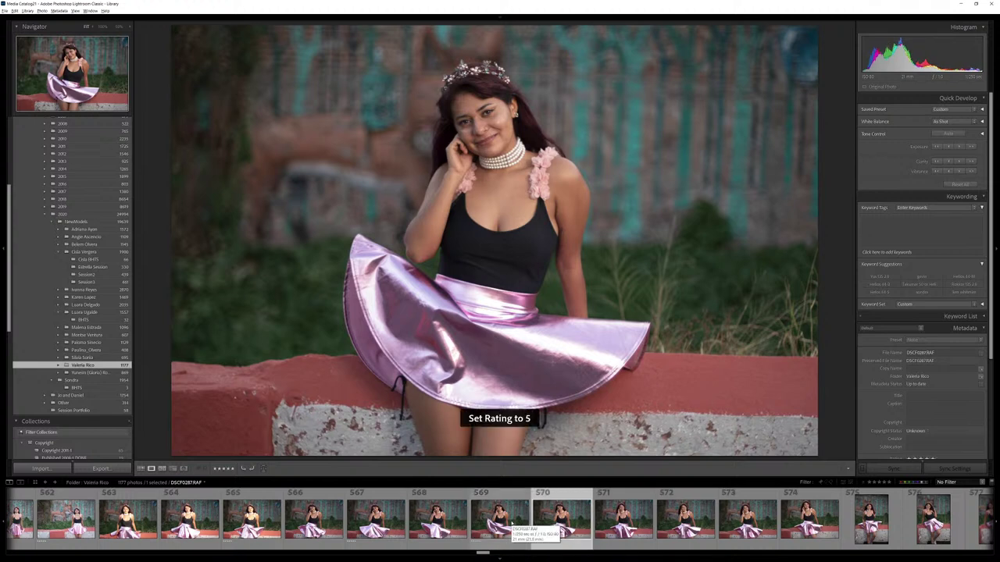
key("Right")
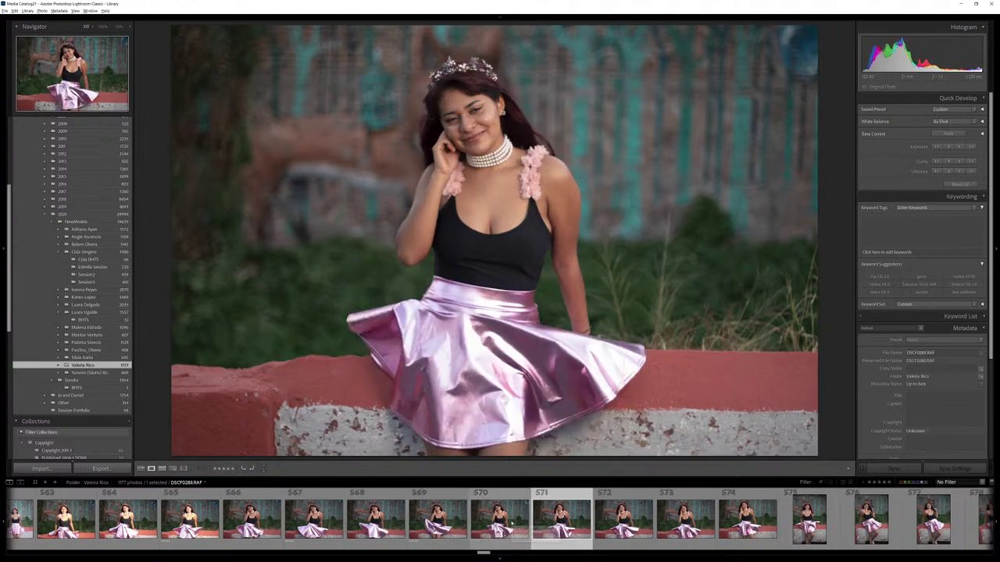
key("Right")
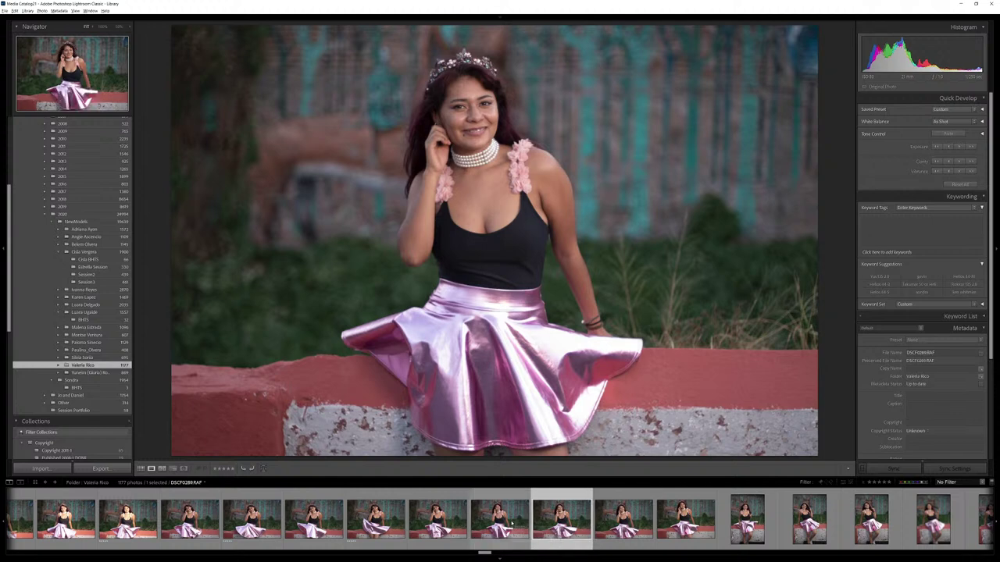
key("5")
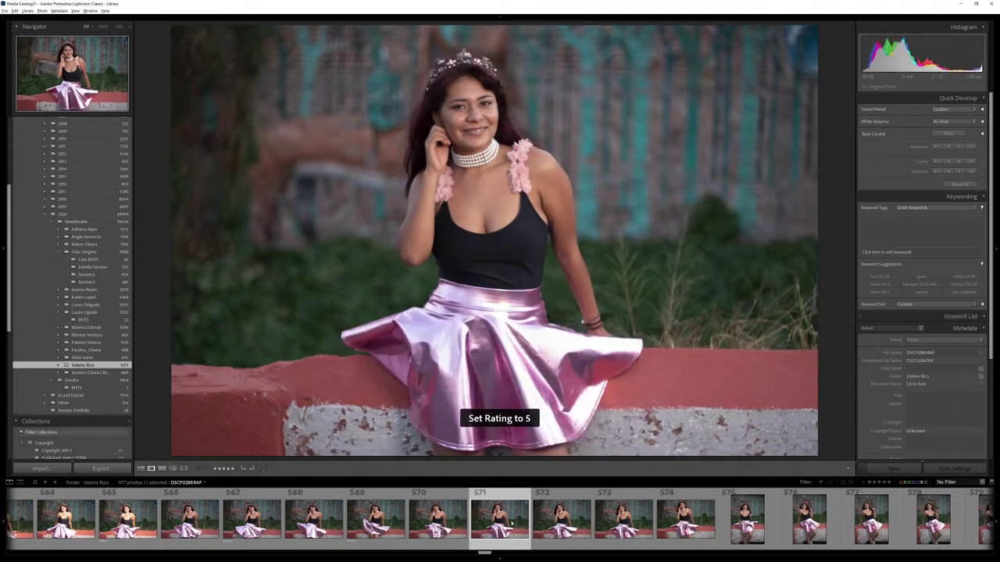
Examine the remaining hand-to-face shots, photos 572 to 574, and the vertical wall portraits, photos 575 to 579, for expression and pose.
key("Right")
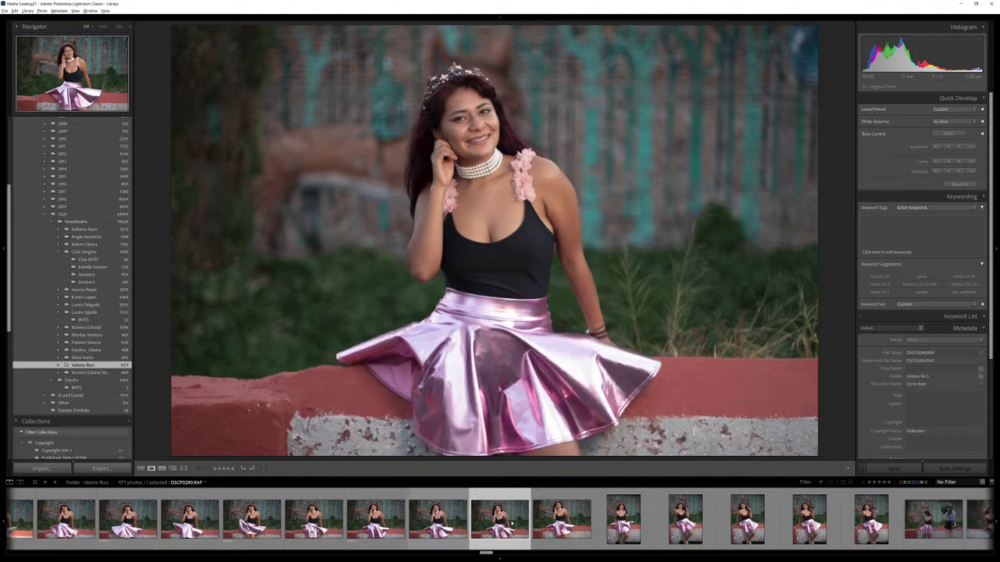
key("Left")
key("Right")
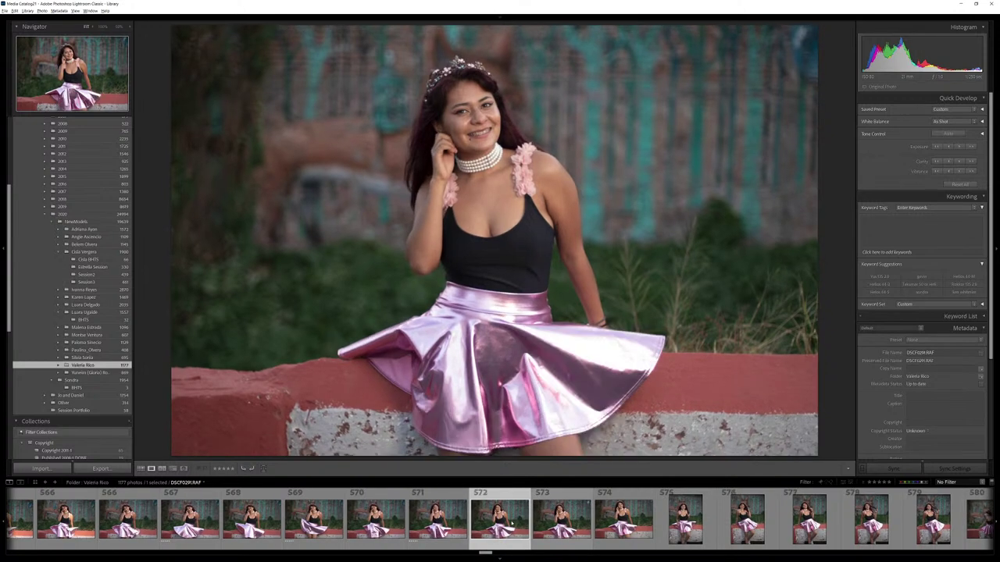
key("Right")
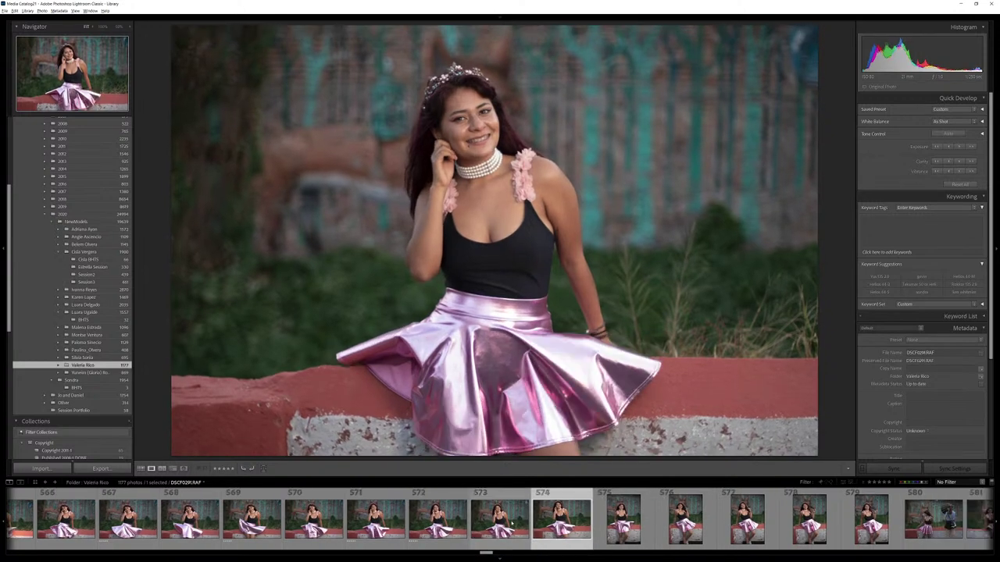
key("Right")
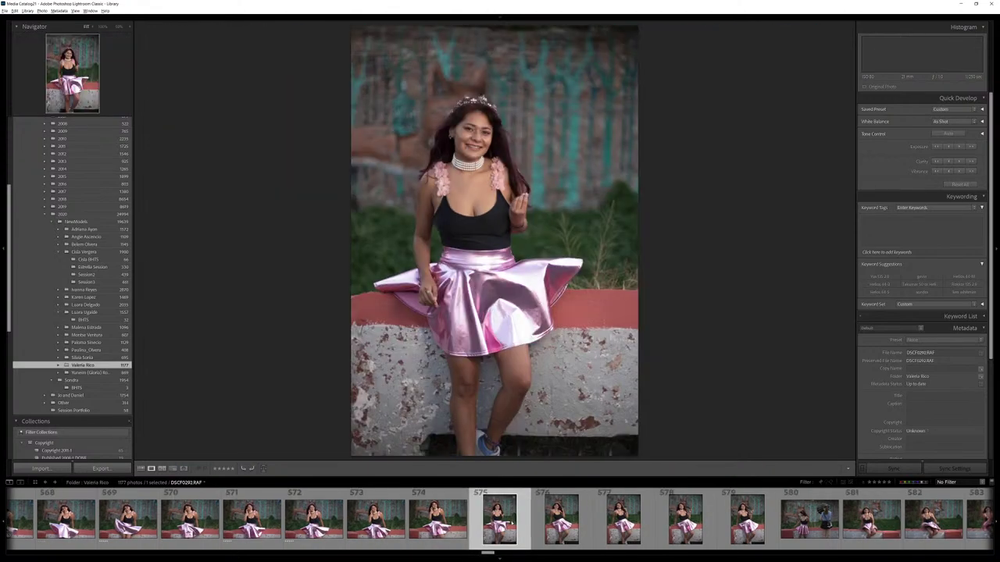
key("Right")
key("Right")
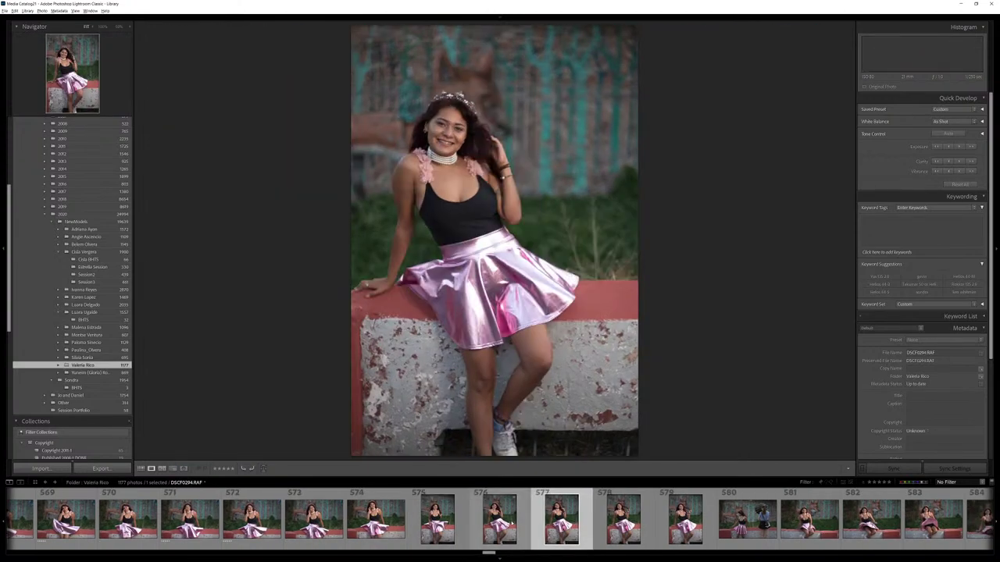
key("Right")
key("Right")
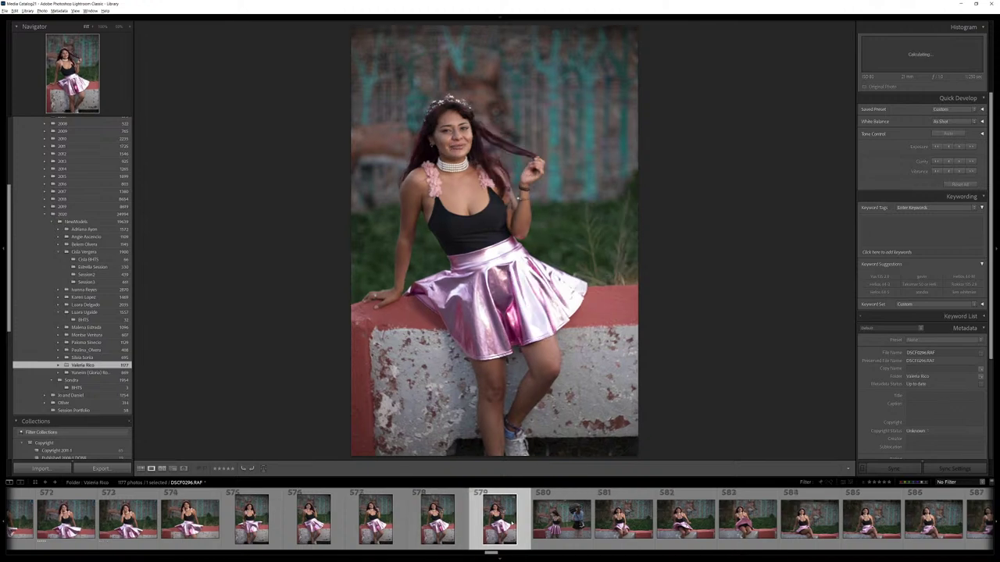
Compare the first wide seated shots with the fox mural, photos 580 to 582, and rate photos 581 and 582 five stars.
key("Right")
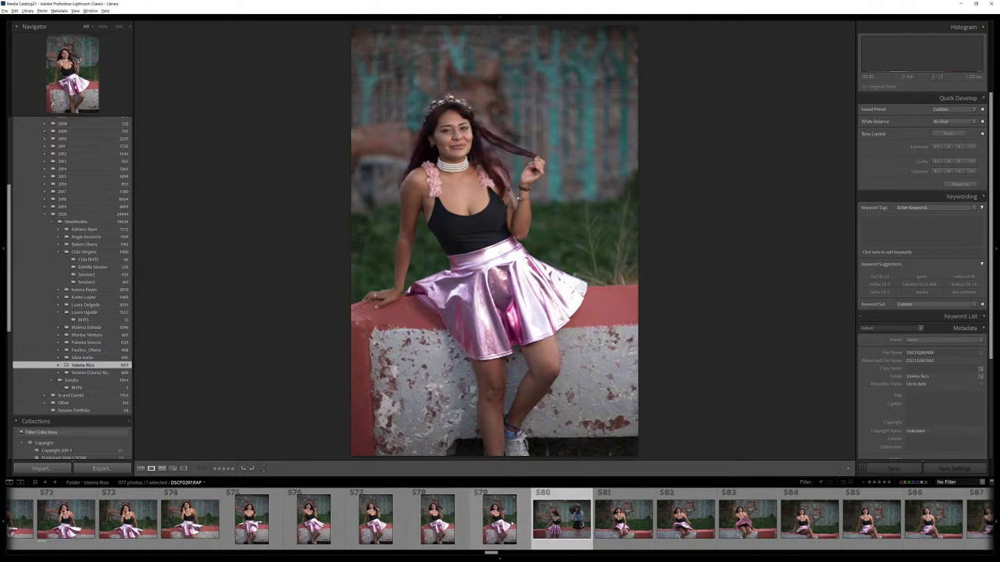
key("Right")
key("Right")
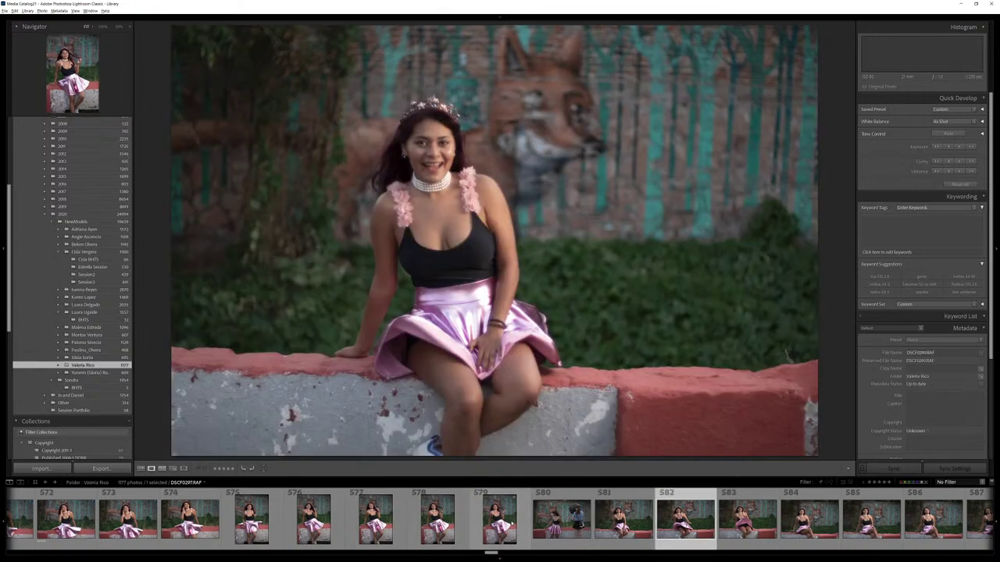
key("5")
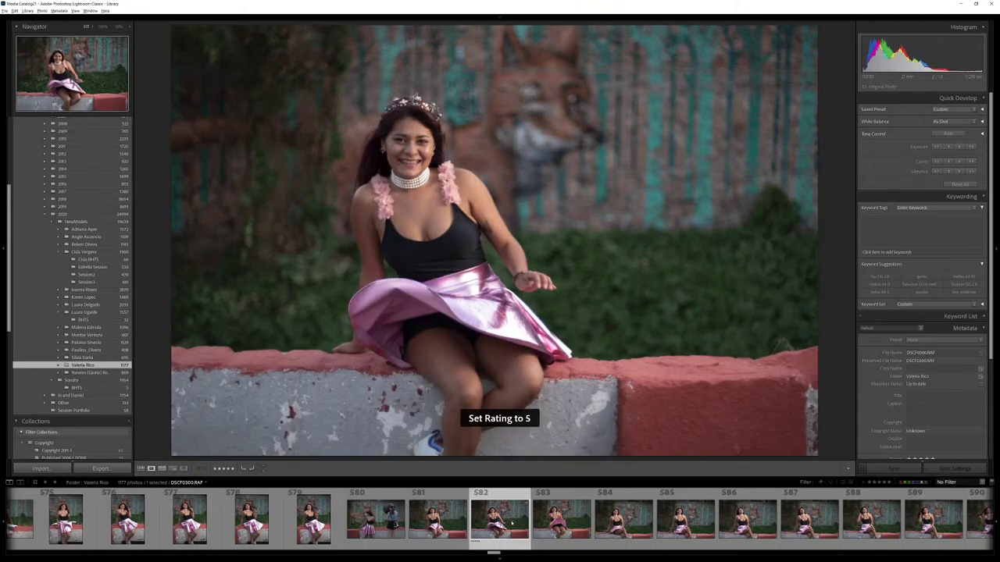
key("5")
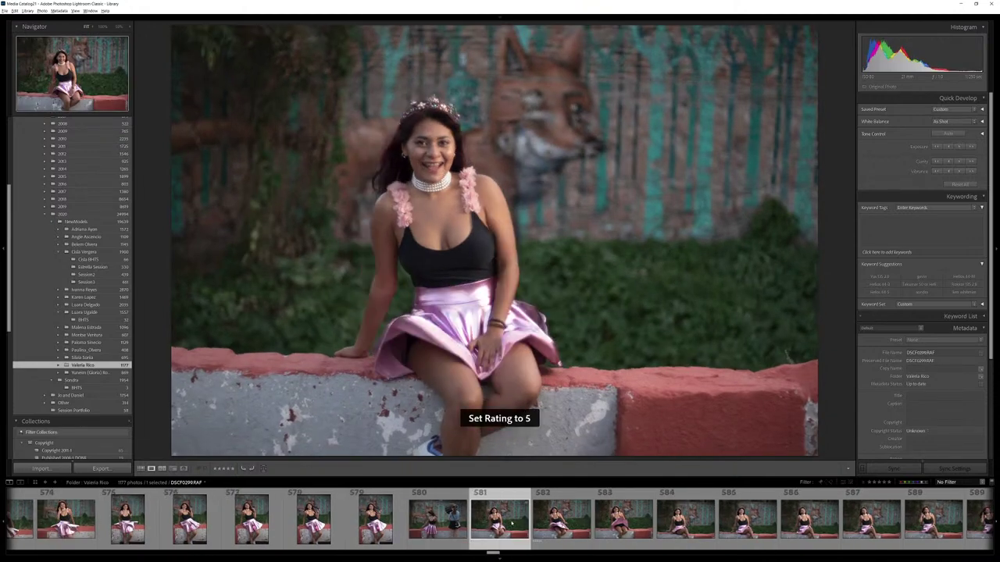
Examine the seated shots with the fox mural, photos 583 to 588, for expression, pose and skirt position.
key("Right")
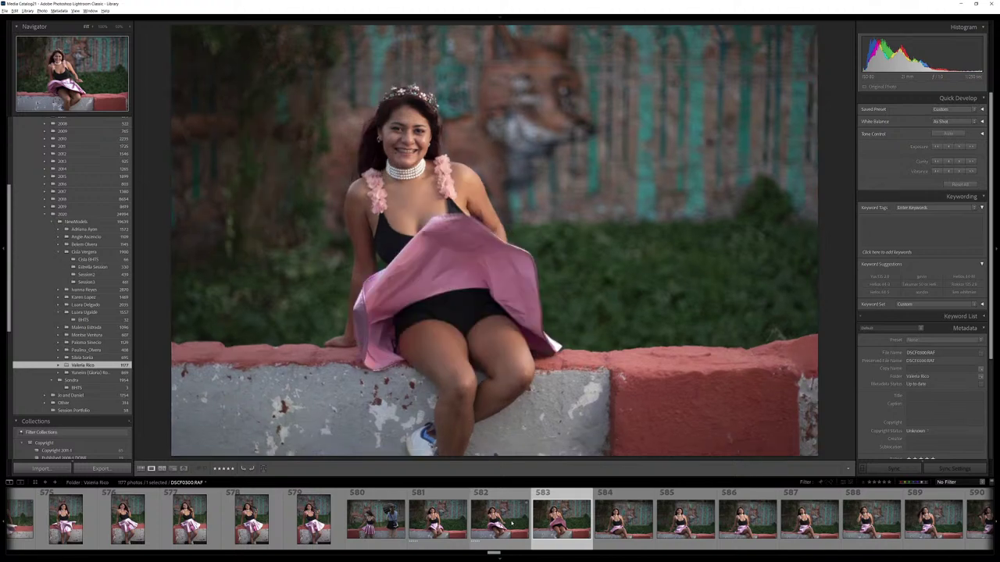
key("Right")
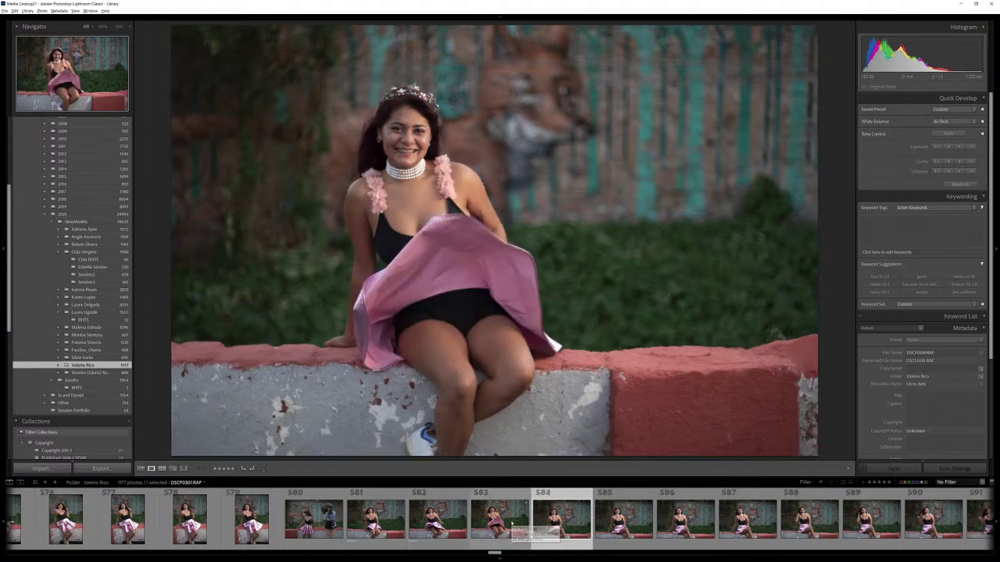
key("Right")
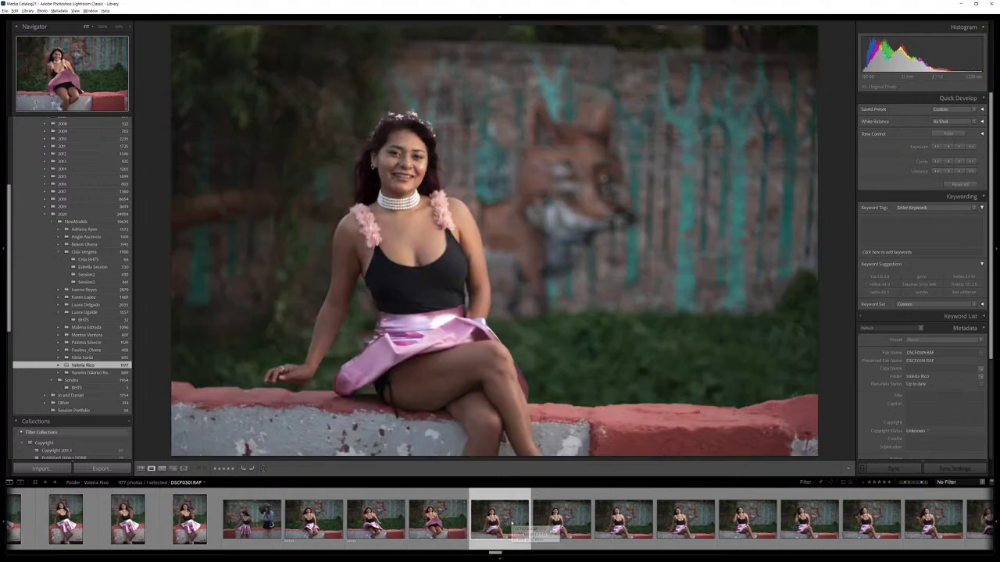
key("Right")
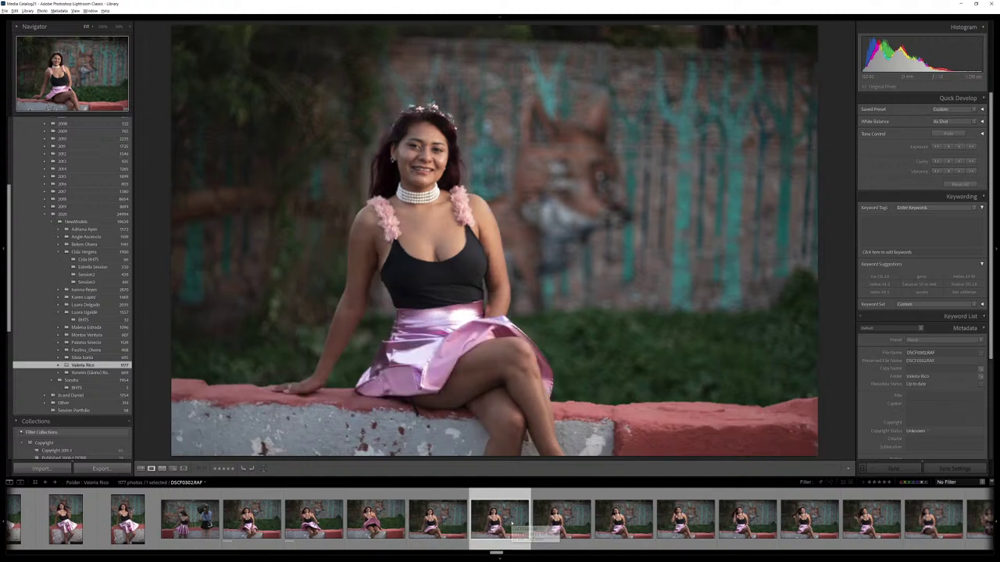
key("Right")
key("Right")
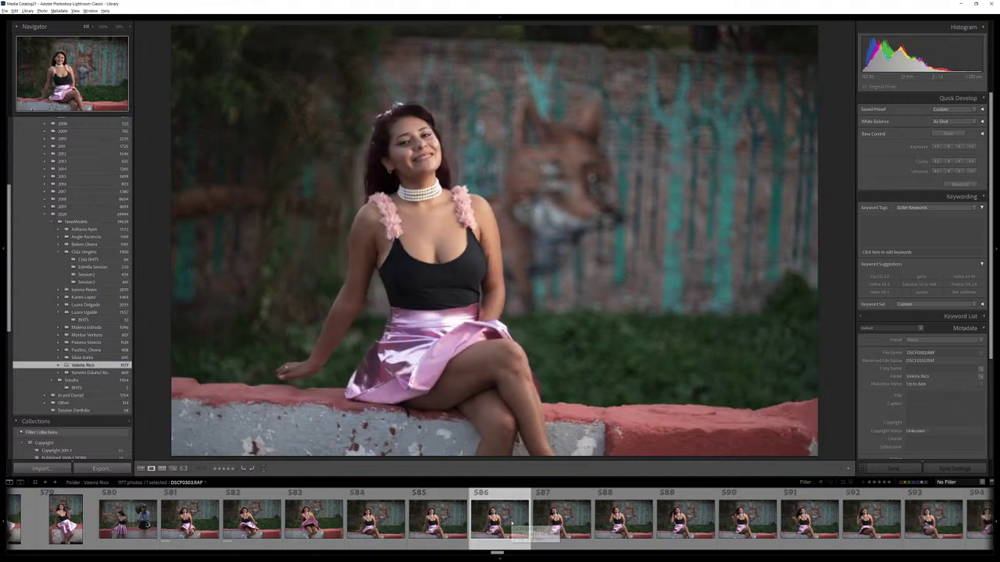
key("Right")
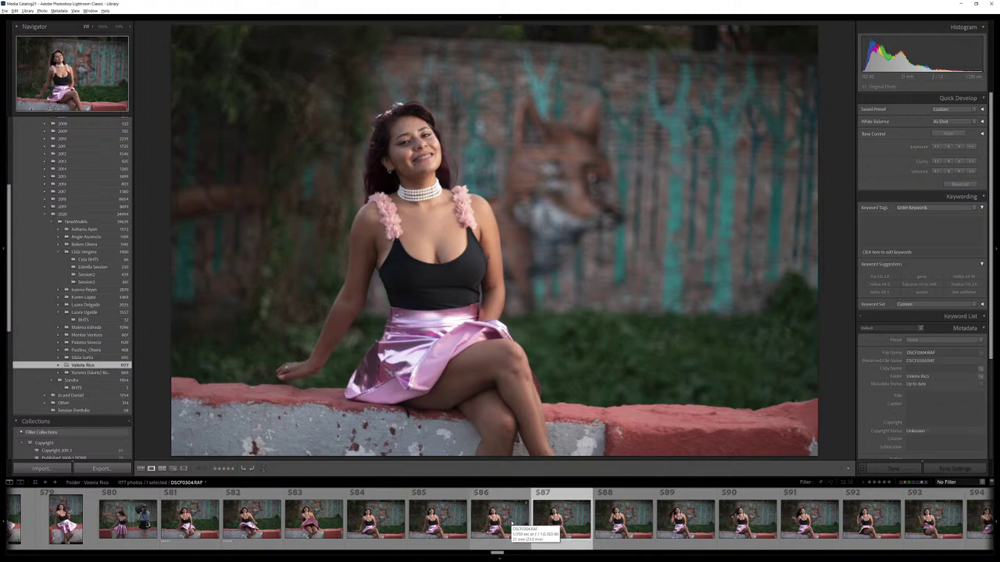
key("Right")
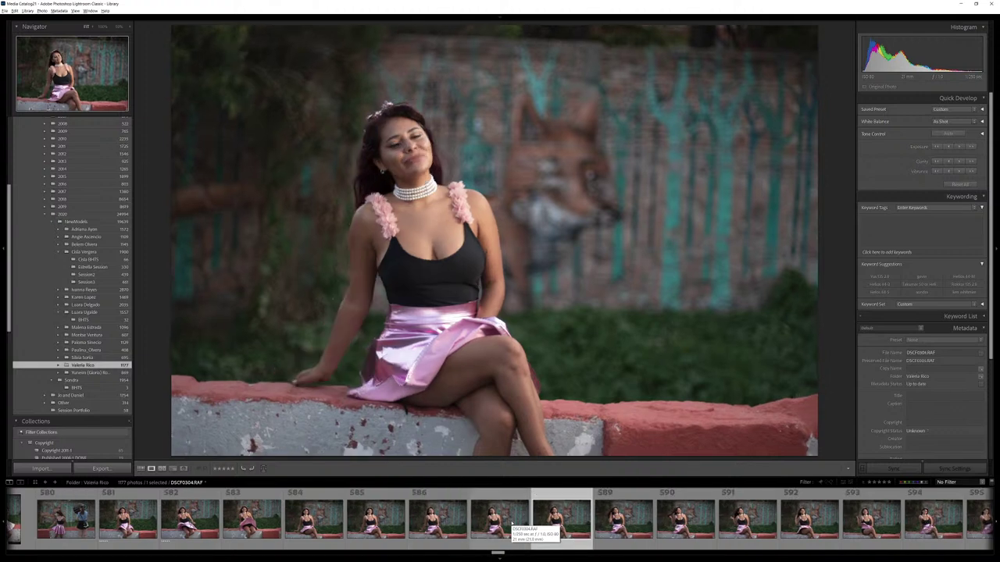
Compare the hand-in-hair poses in front of the fox mural, photos 589 to 591, and rate photo 591 five stars.
key("Right")
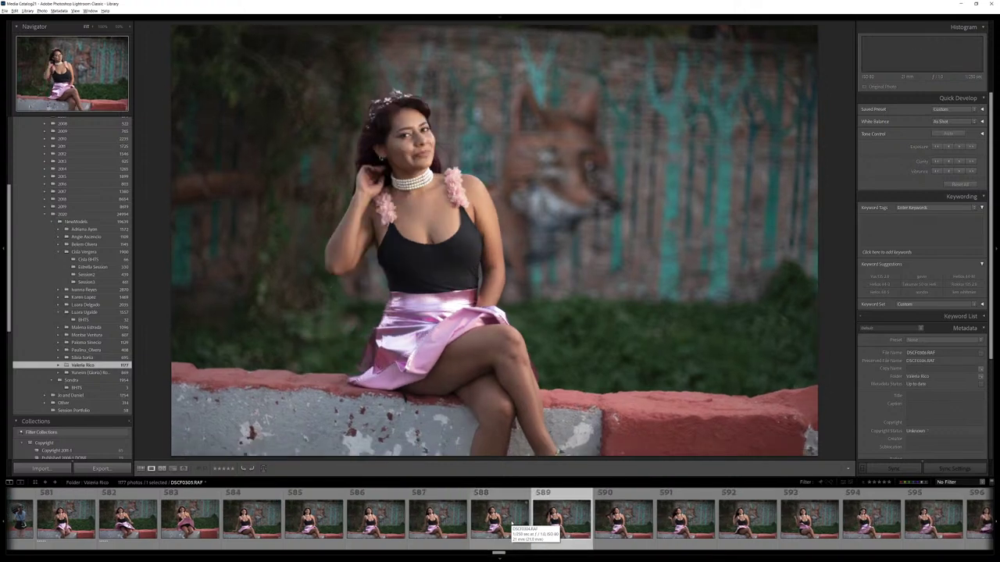
key("Right")
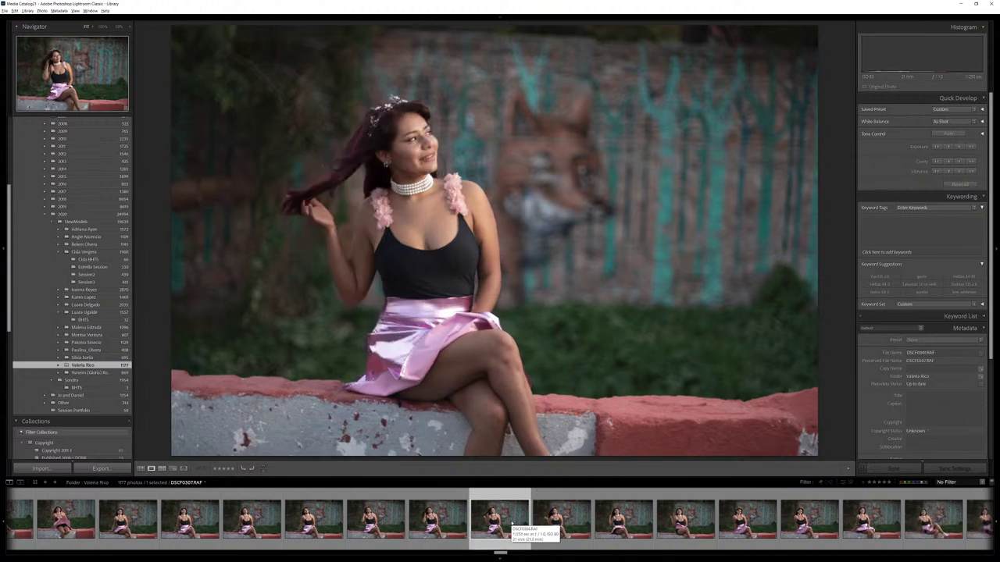
key("Right")
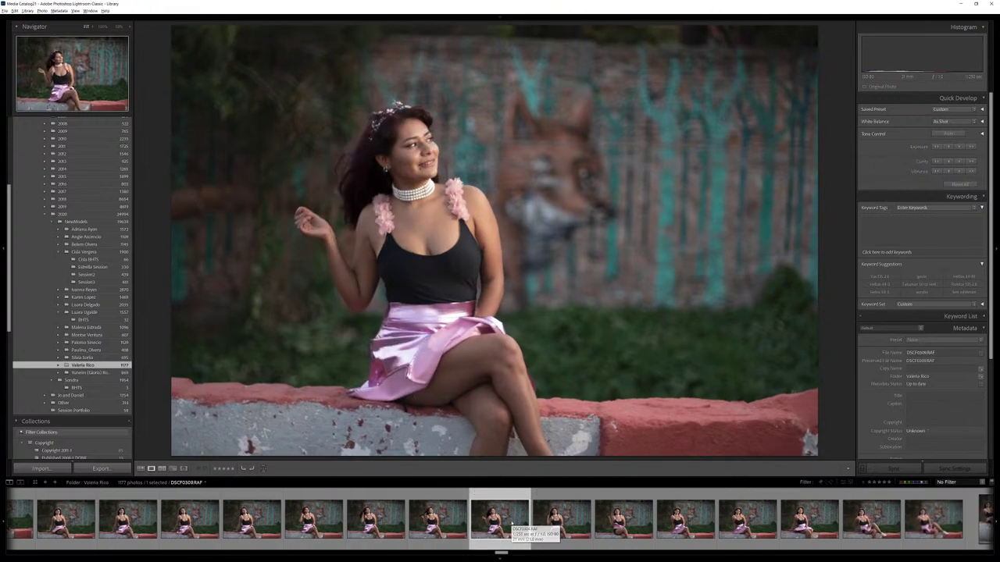
key("5")
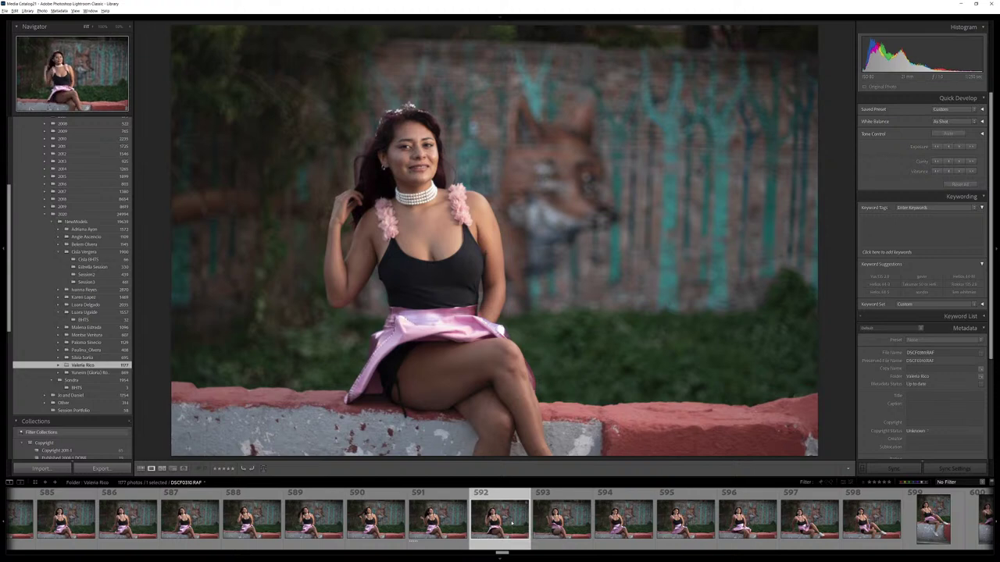
Check the following crossed-leg shots by the mural, photos 592 to 594, and rate photo 594 five stars.
key("Right")
key("Right")
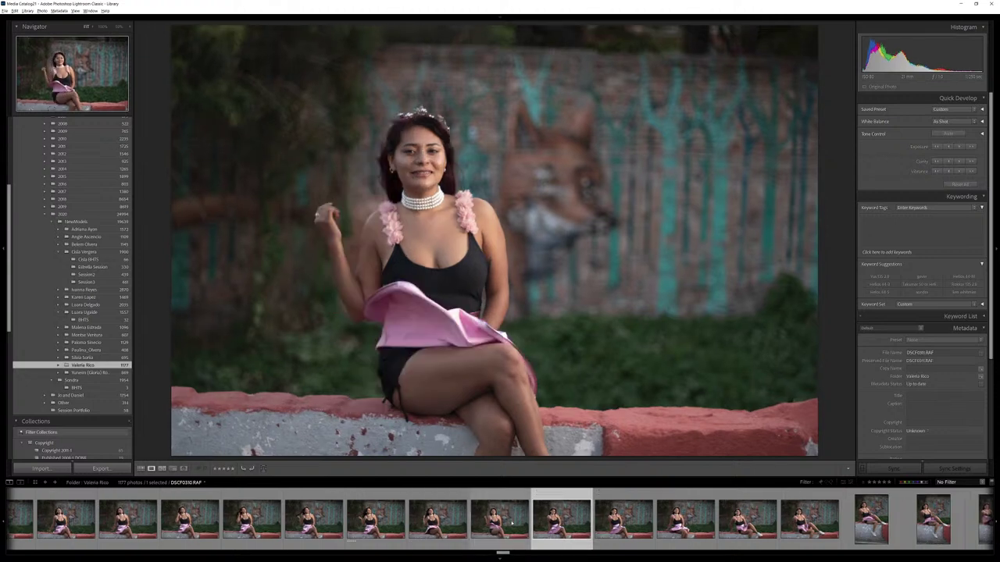
key("Right")
key("5")
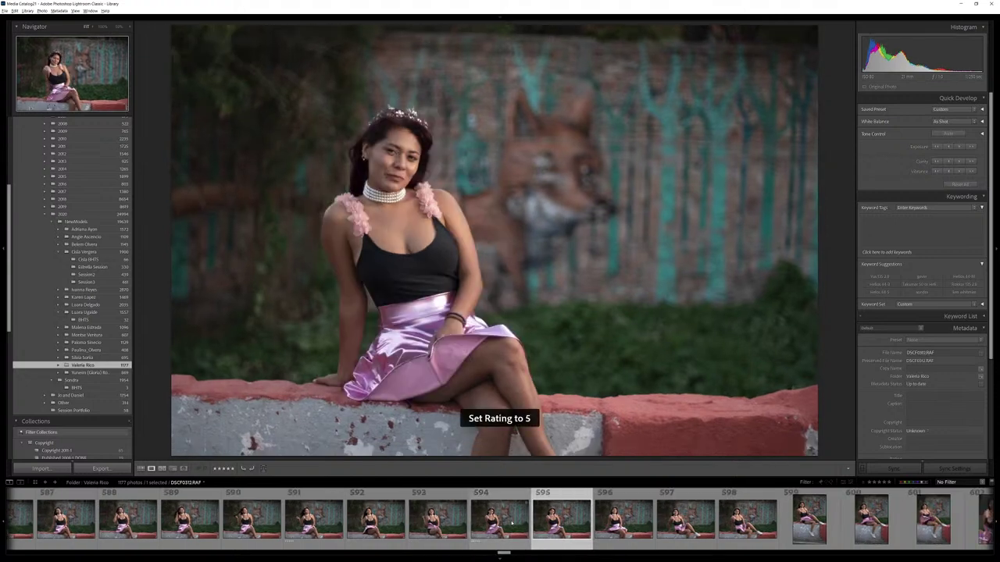
Compare the last horizontal mural shots leaning on one arm, photos 595 to 598, and rate photo 598 five stars.
key("Right")
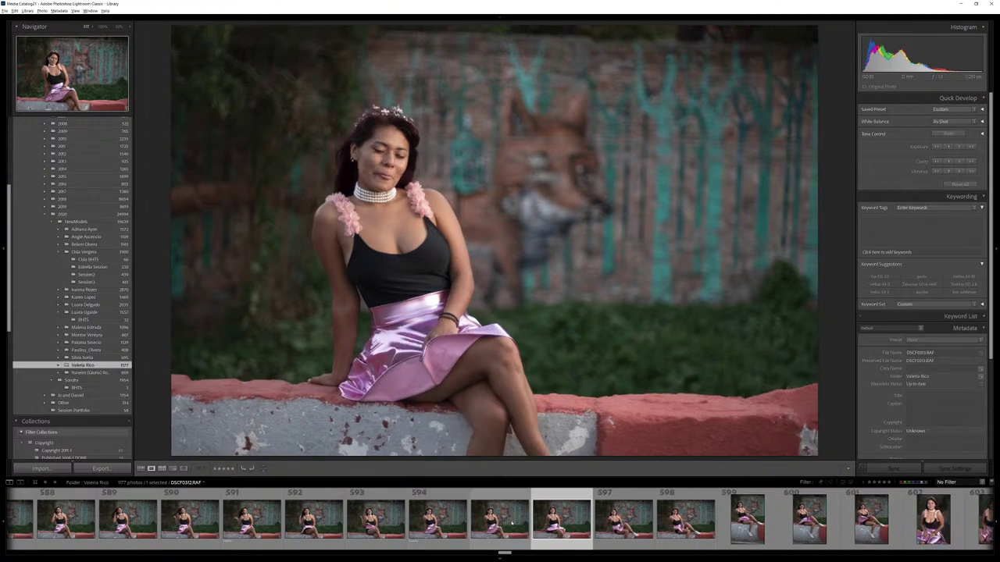
key("Right")
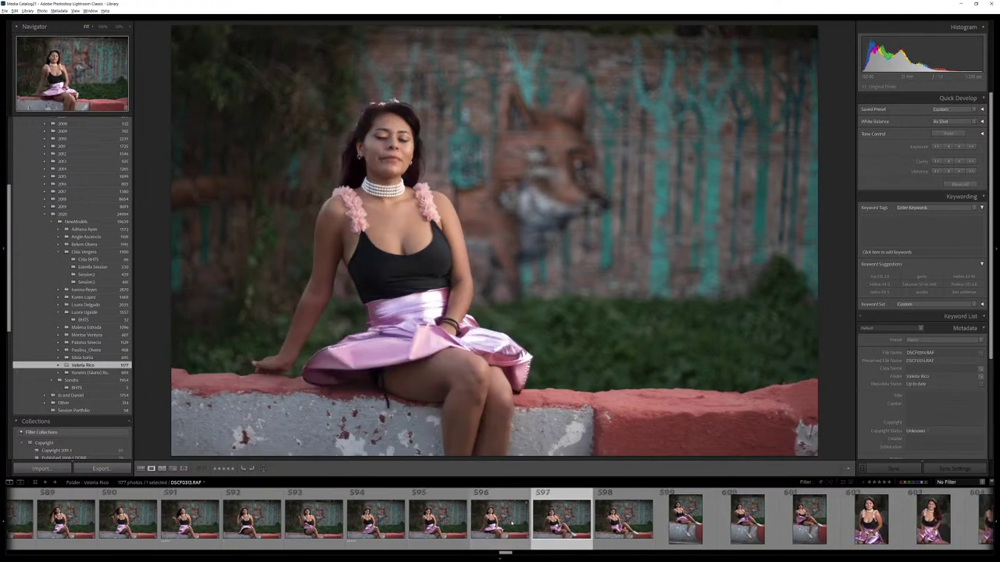
key("Right")
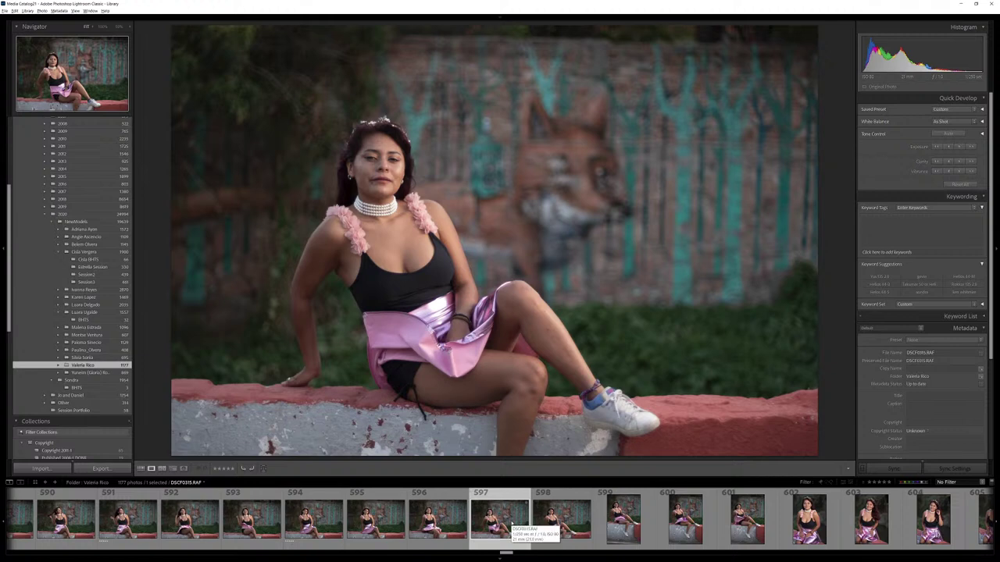
key("Right")
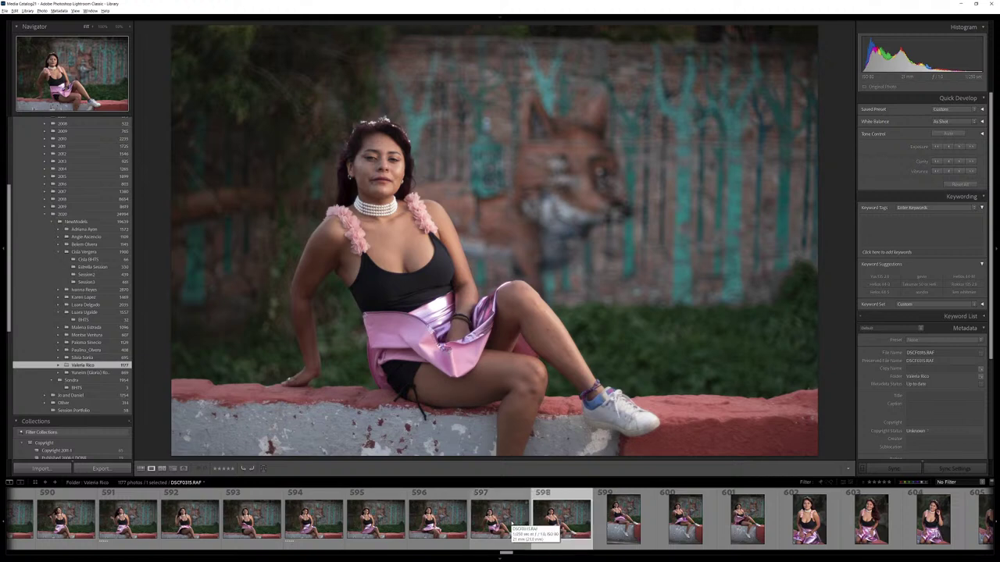
key("0")
Compare the vertical full-length wall shots and the closer seated portraits, photos 599 to 608, and rate photo 608 five stars.
key("Right")
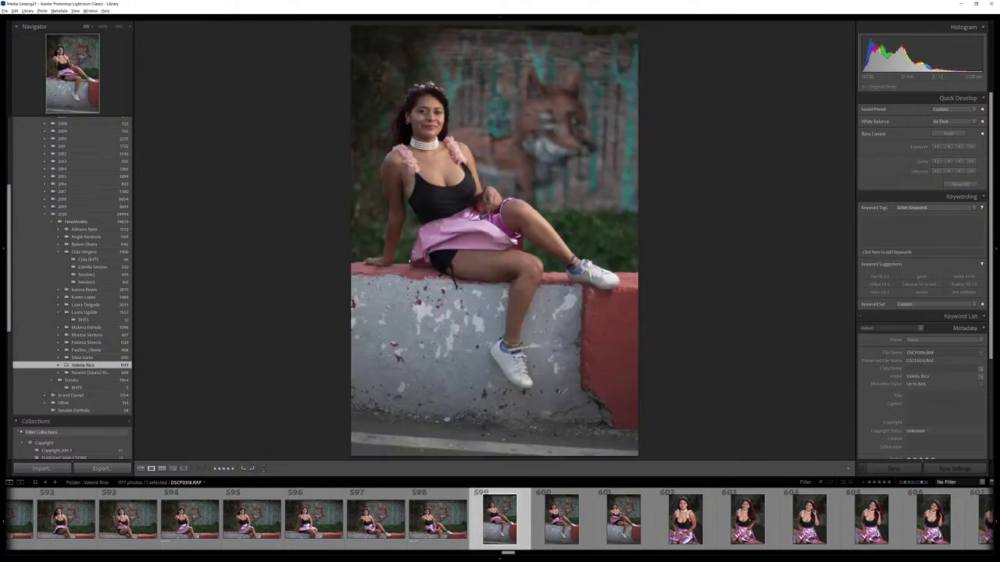
key("Right")
key("Right")
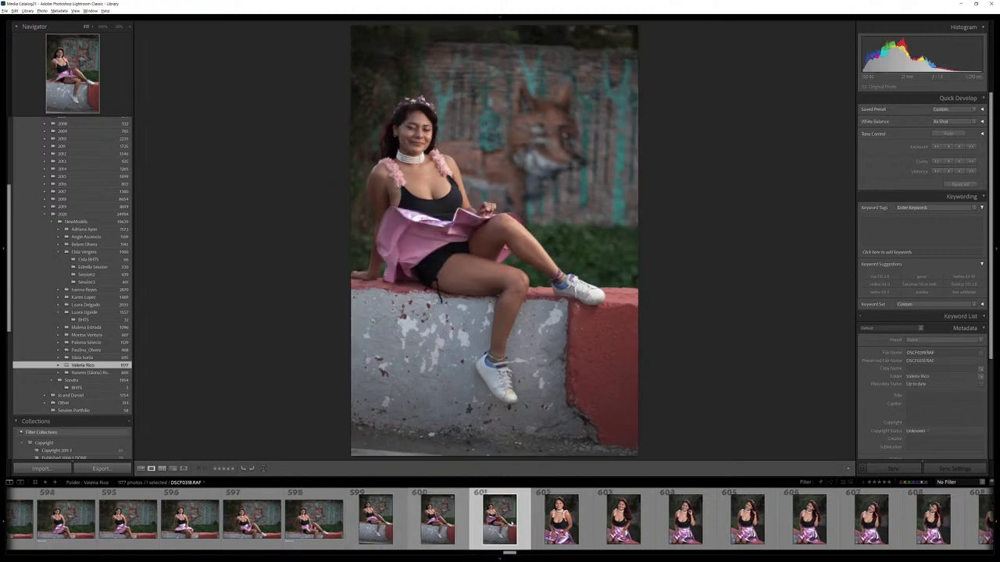
key("Right")
key("Right")
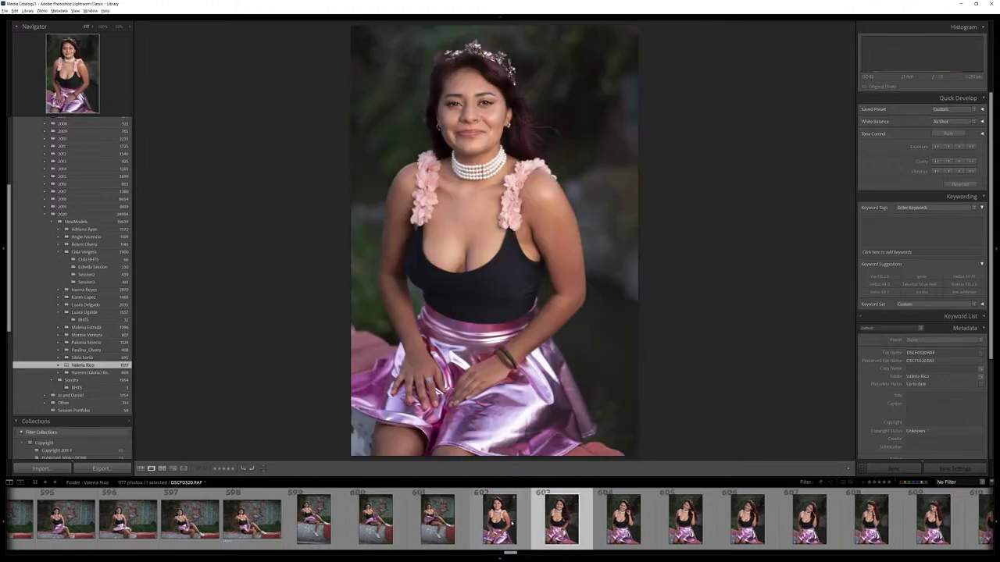
key("Right")
key("Right")
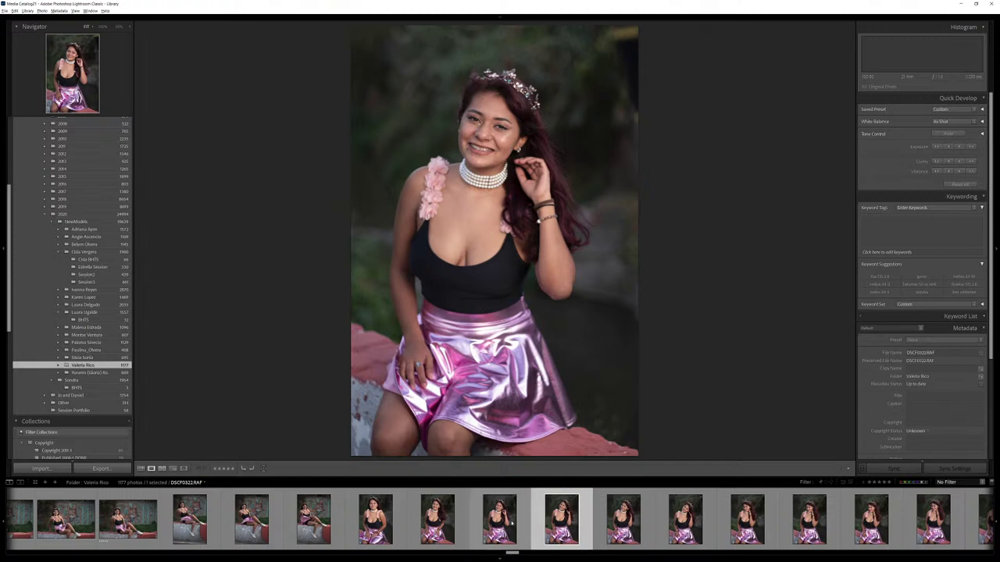
key("Right")
key("Right")
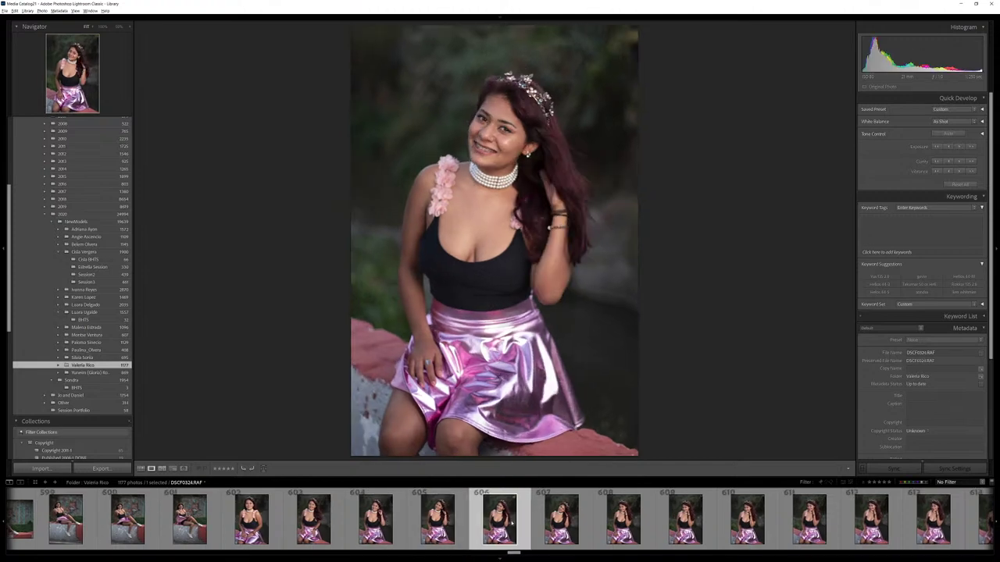
key("Right")
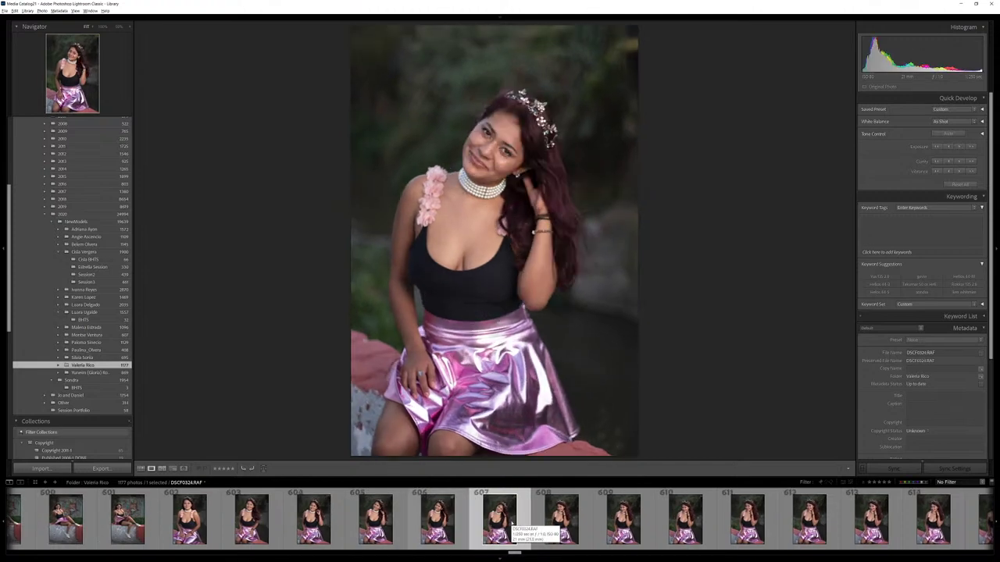
key("Right")
key("1")
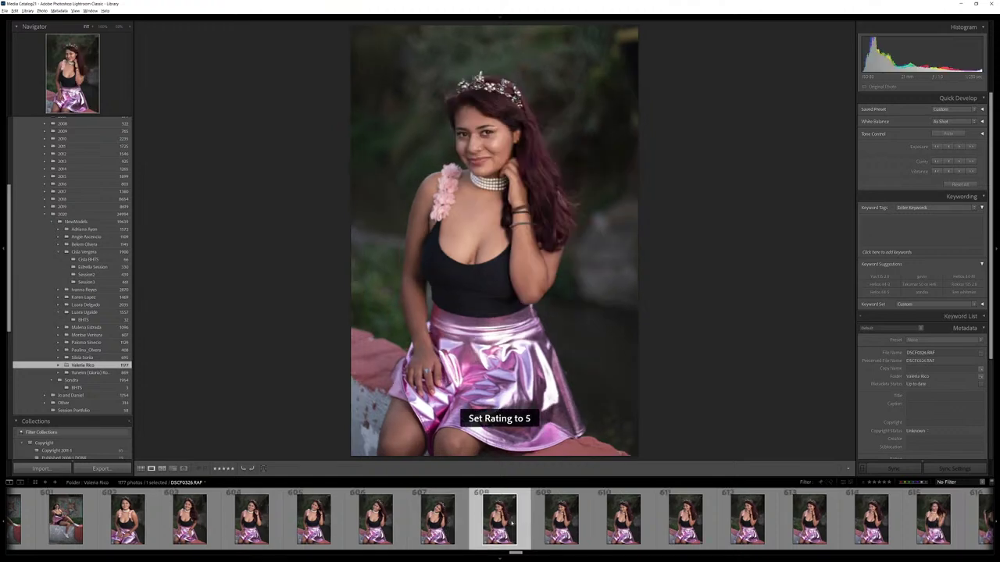
Review the hand-to-neck and hair-holding vertical portraits, photos 609 to 617, and rate photo 617 five stars.
key("Right")
key("Right")
key("Right")
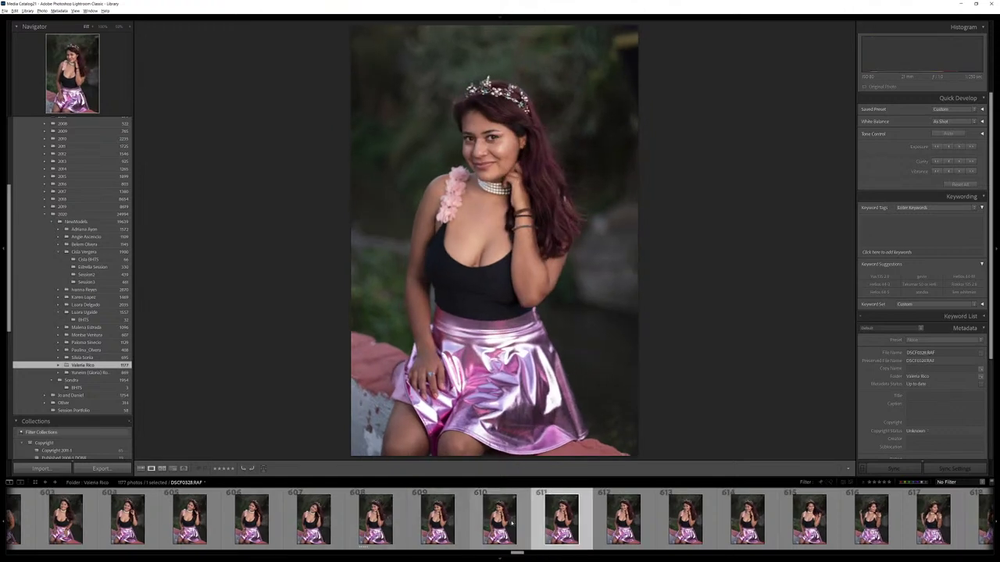
key("Right")
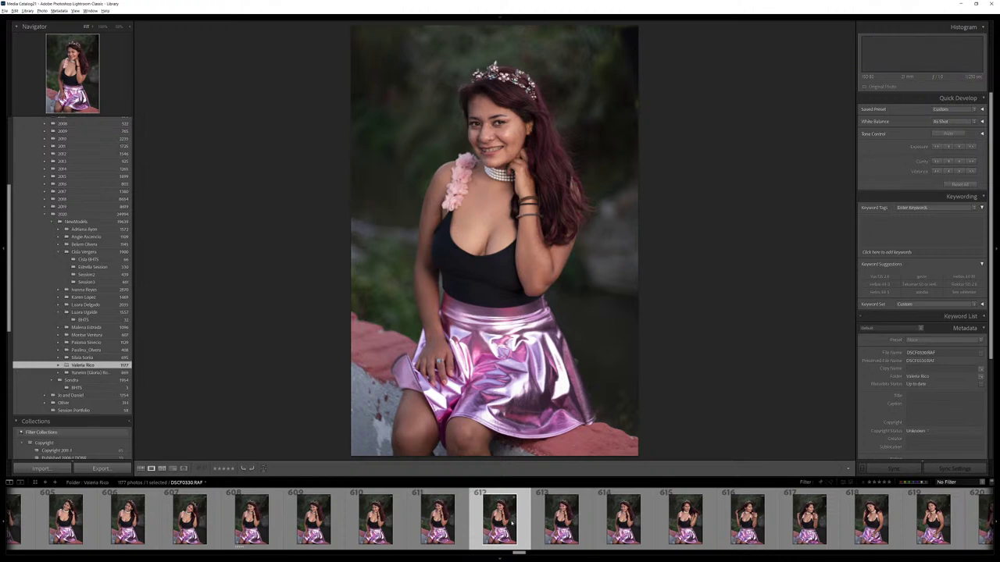
key("Right")
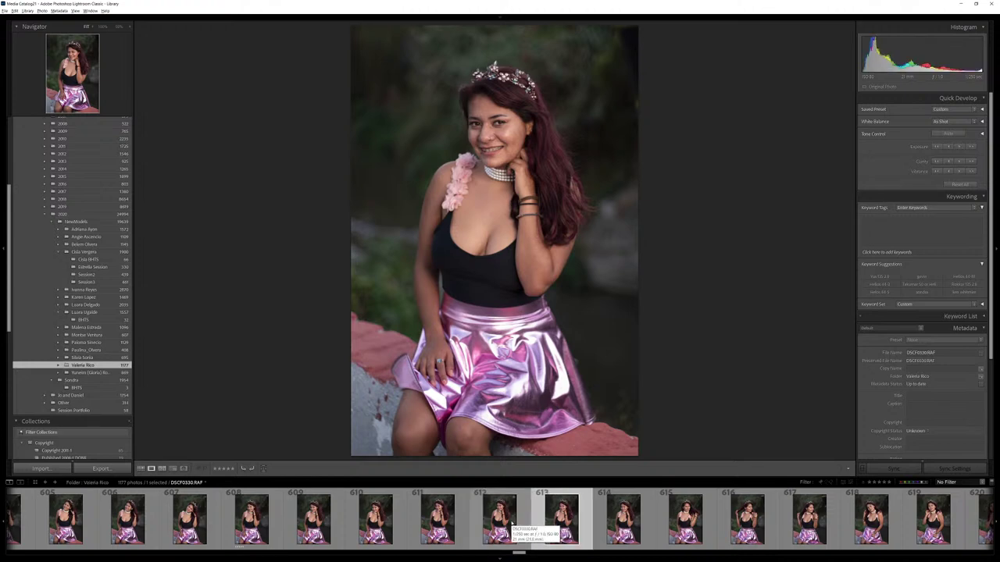
key("Right")
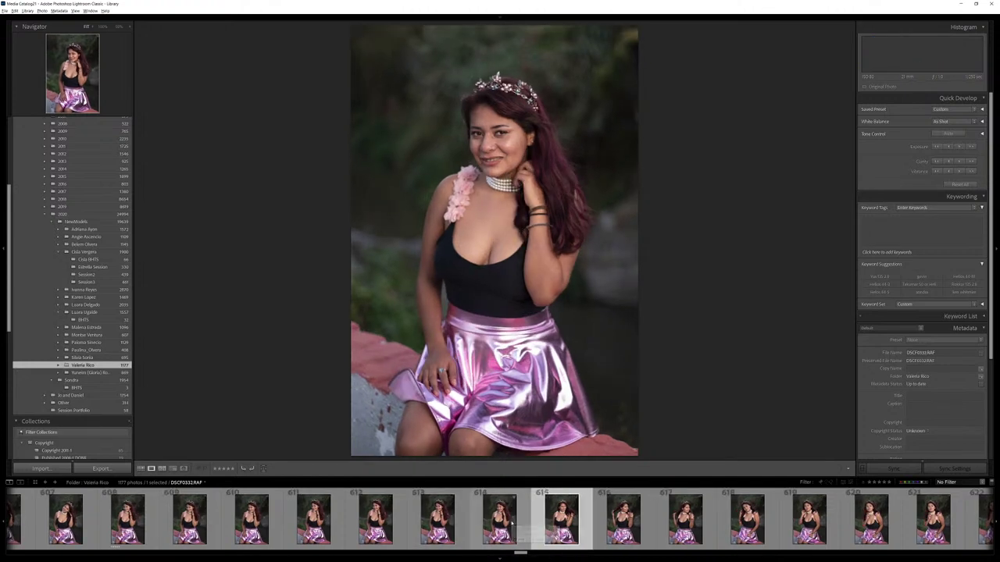
key("Right")
key("Right")
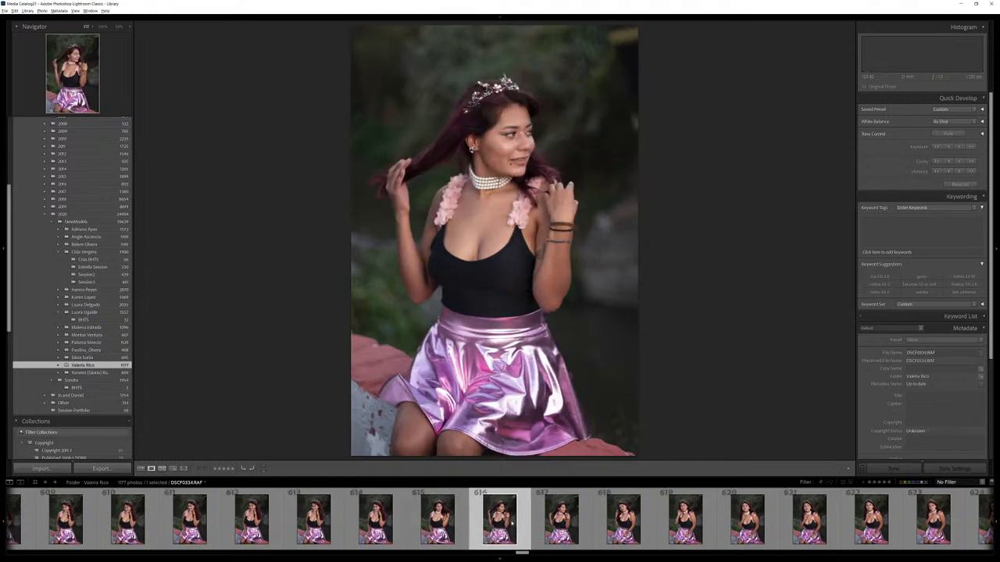
key("Right")
key("0")
Check the next vertical seated portraits, photos 618 to 620, and rate photos 619 and 620 five stars.
key("Right")
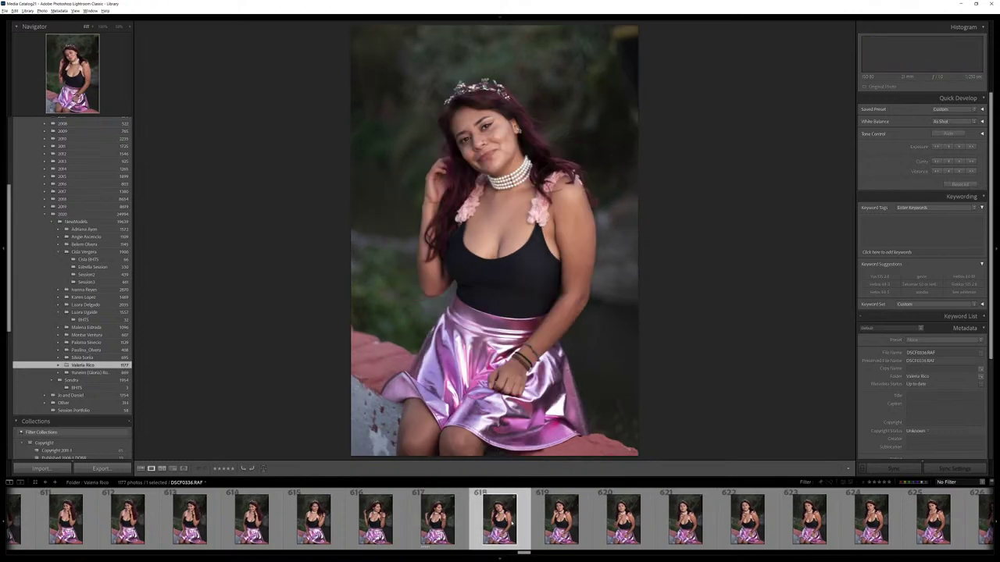
key("Right")
key("Right")
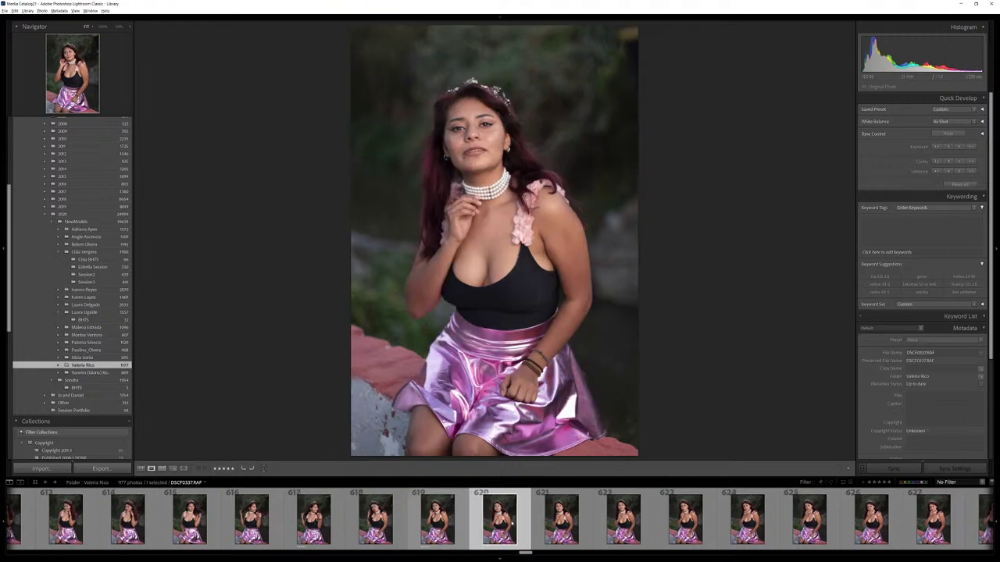
key("5")
Compare the seated hand-to-neck and fingers-at-mouth portraits, photos 621 to 626, and rate photo 626 five stars.
key("Right")
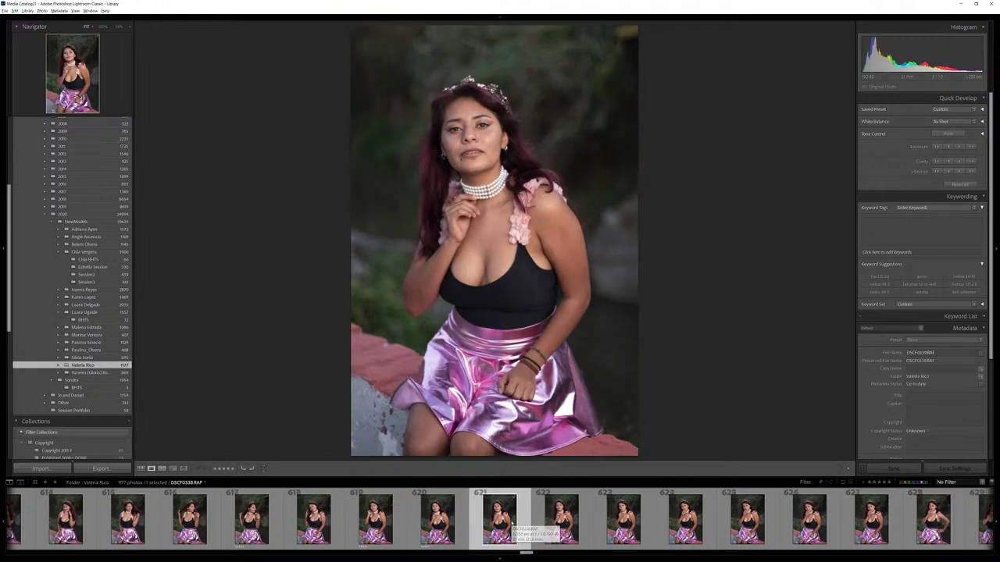
key("Right")
key("Right")
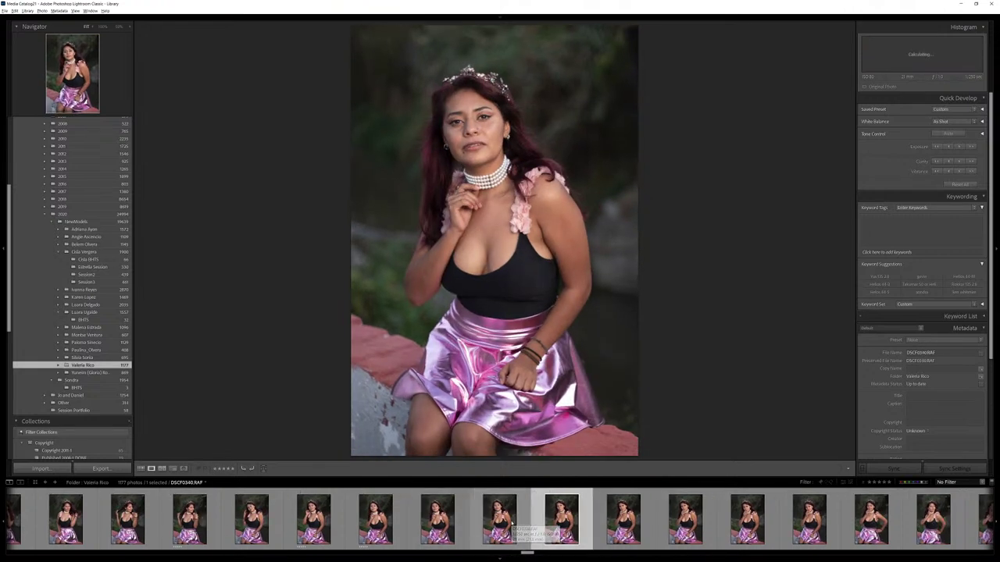
key("Right")
key("Right")
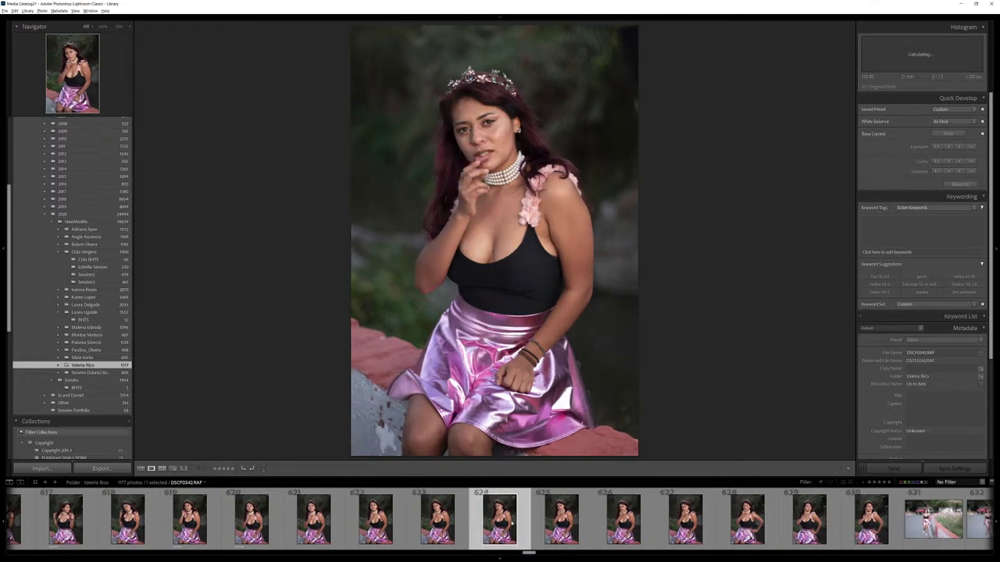
key("Right")
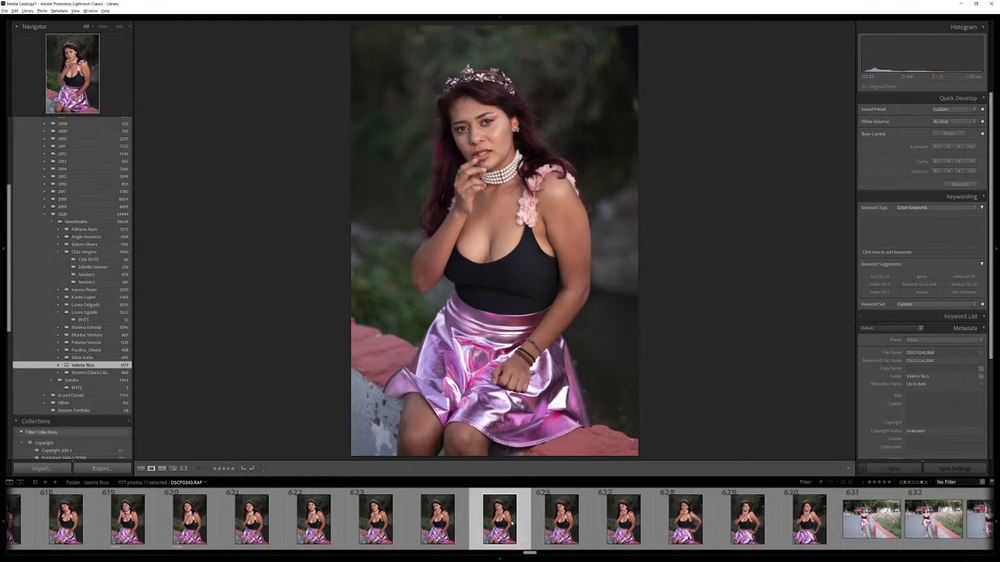
key("Right")
key("5")
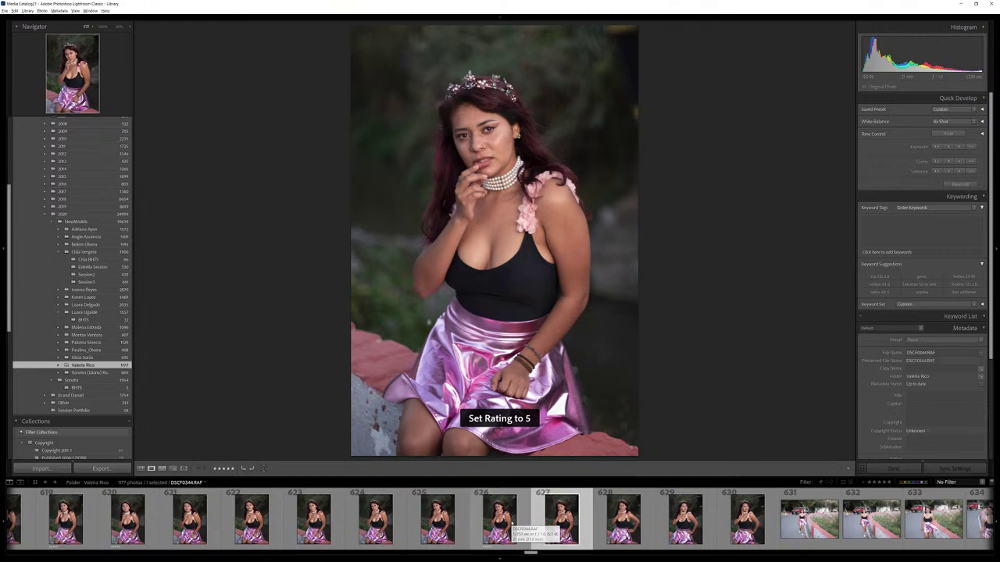
Compare the remaining seated portraits with a hand on the hip, photos 627 to 630, and rate photo 630 five stars.
key("Right")
key("Right")
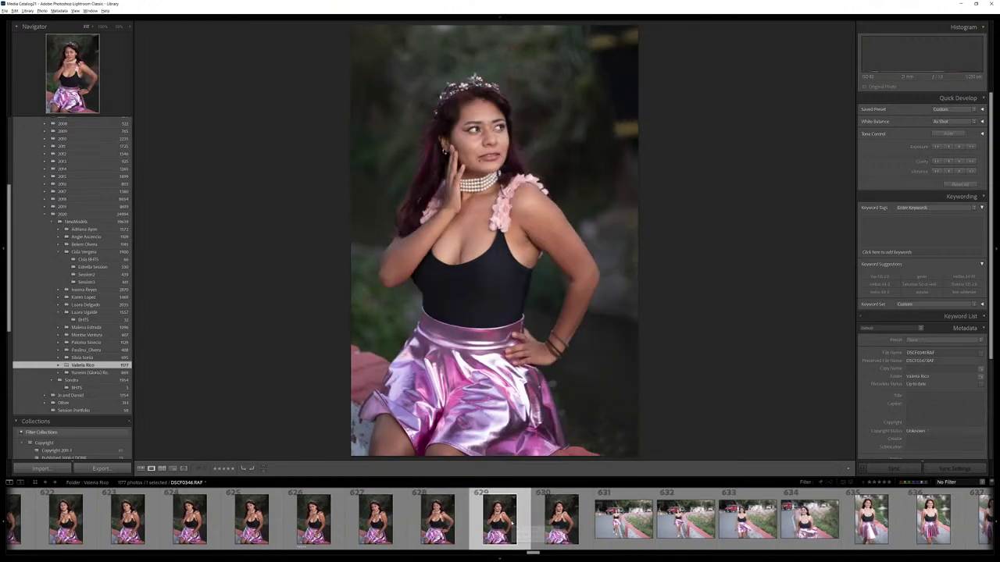
key("Right")
key("5")
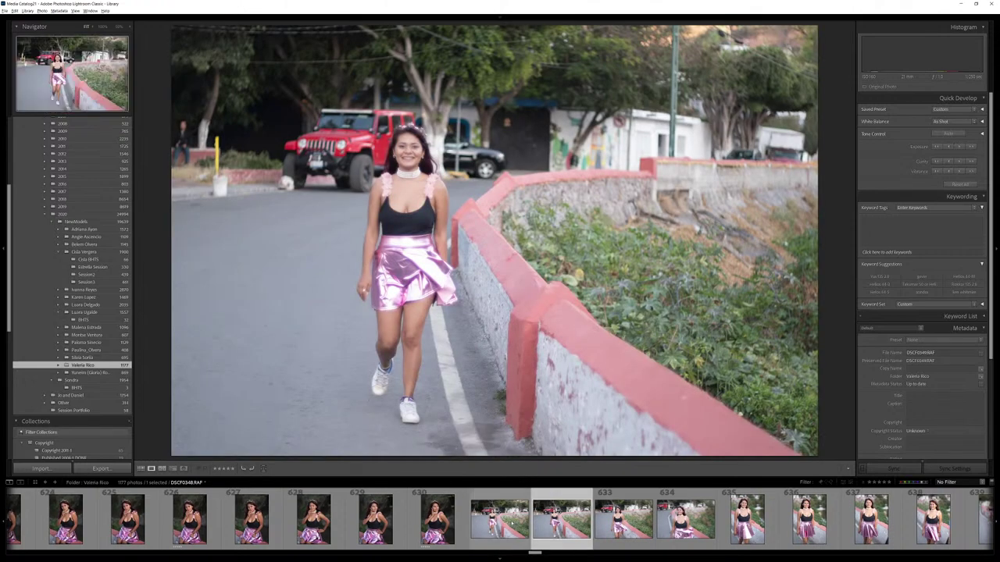
Review the horizontal street walking shots with the red jeep, photos 631 to 634, and rate photo 634.
key("Right")
key("Right")
key("Right")
key("Right")
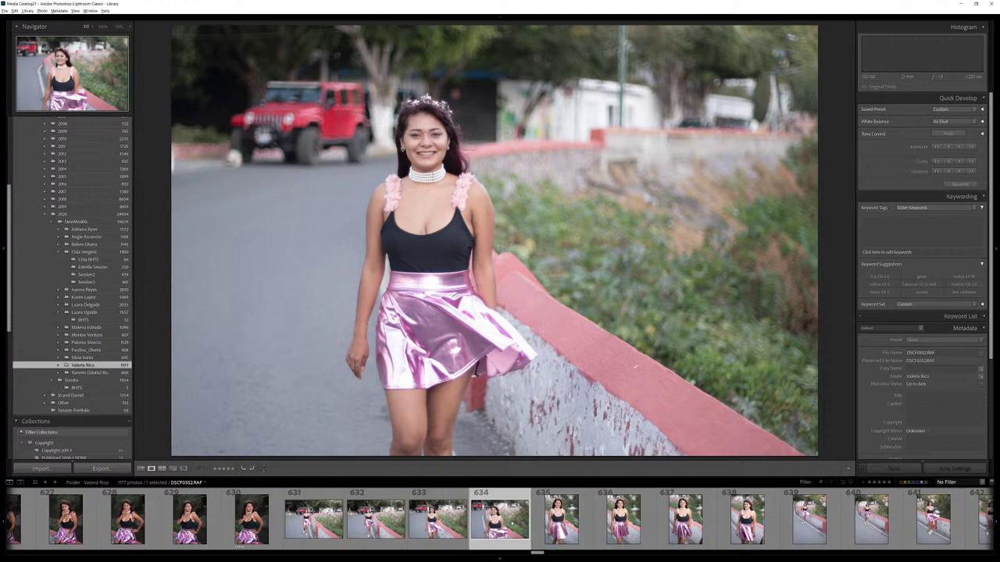
key("0")
Compare the closer vertical walking shots beside the wall, photos 635 to 638, and rate photo 636.
key("Right")
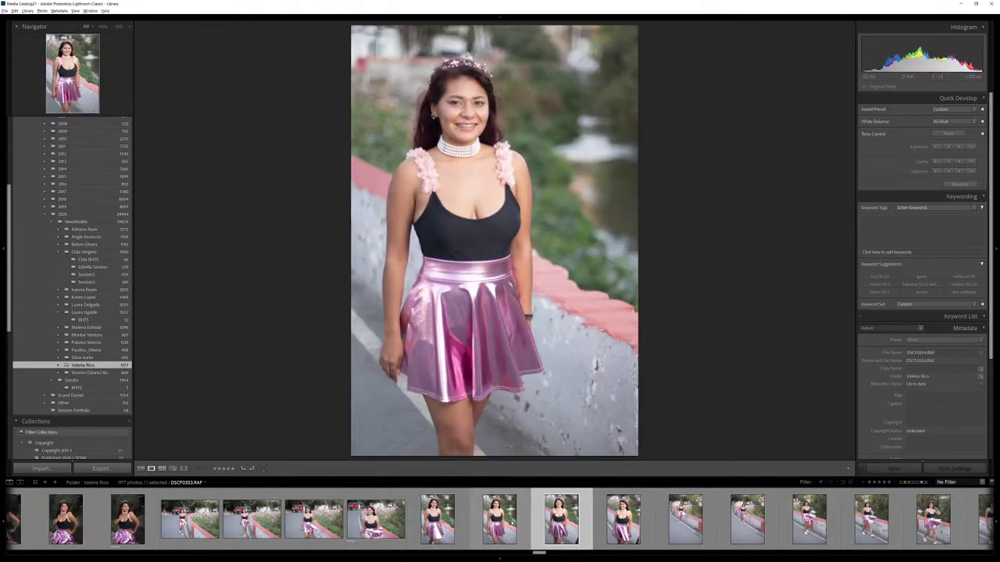
key("Right")
key("Right")
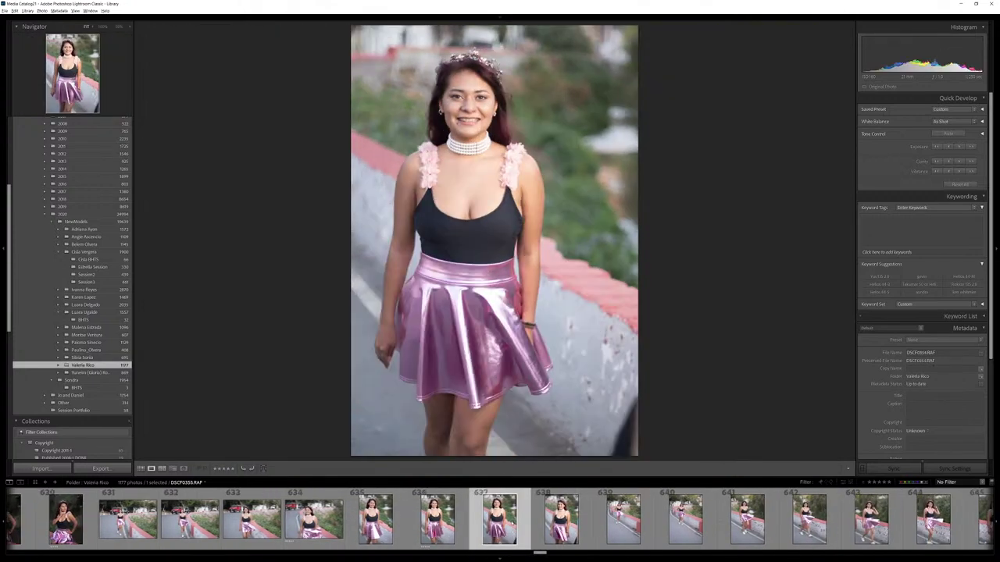
key("Right")
Compare the full-length walking shots in the pink skirt, photos 639 to 644, and rate photo 644 five stars.
key("Right")
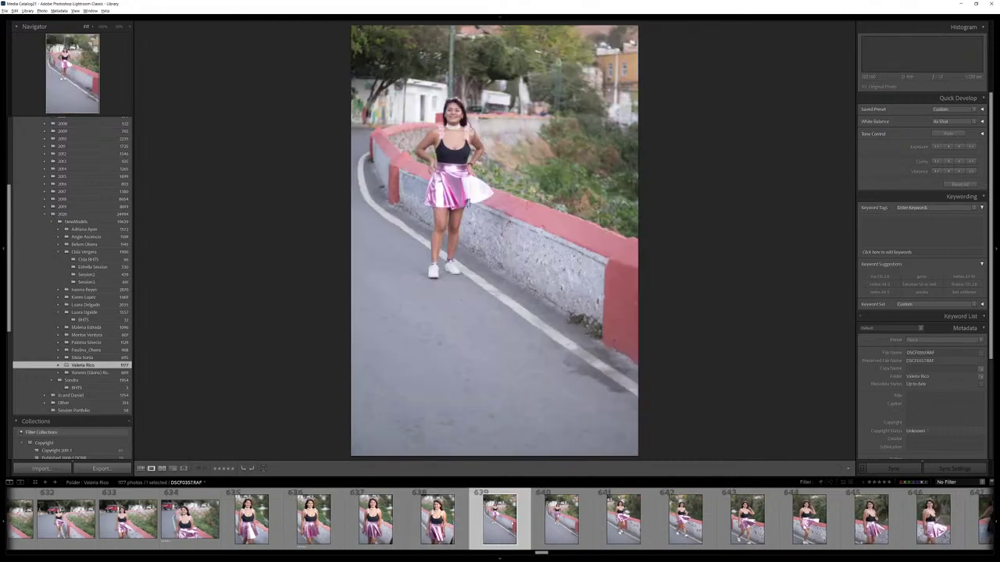
key("Right")
key("Right")
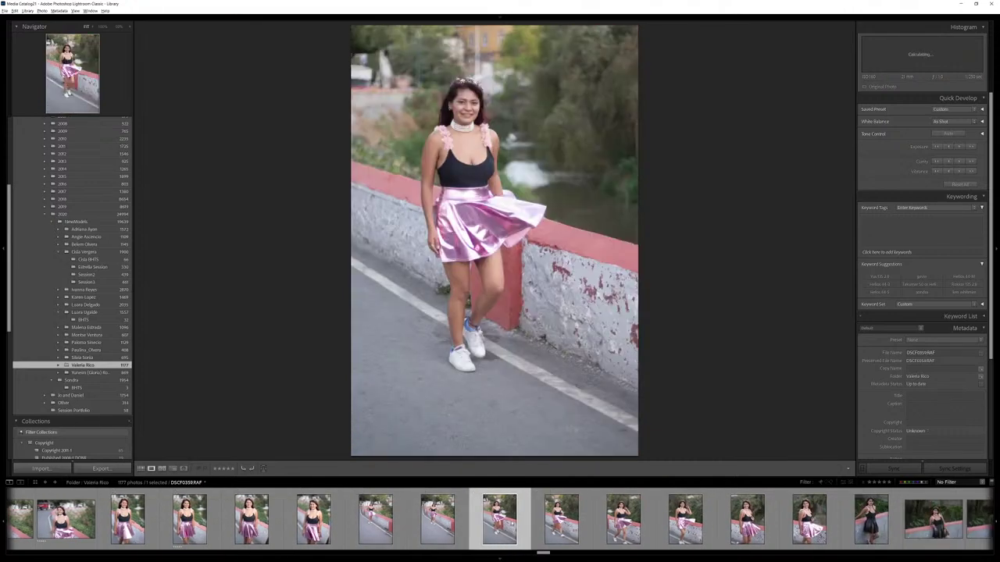
key("Right")
key("Right")
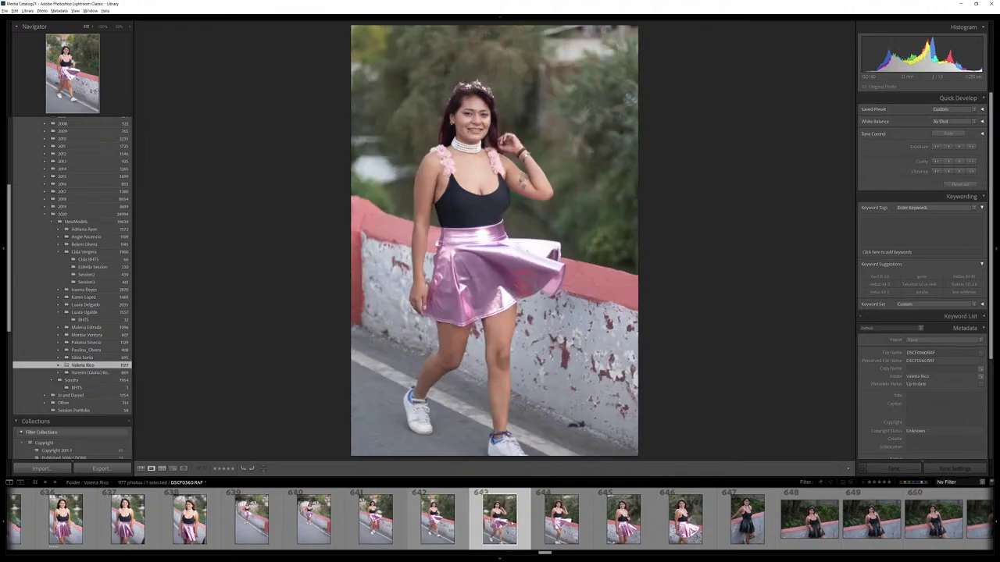
key("Right")
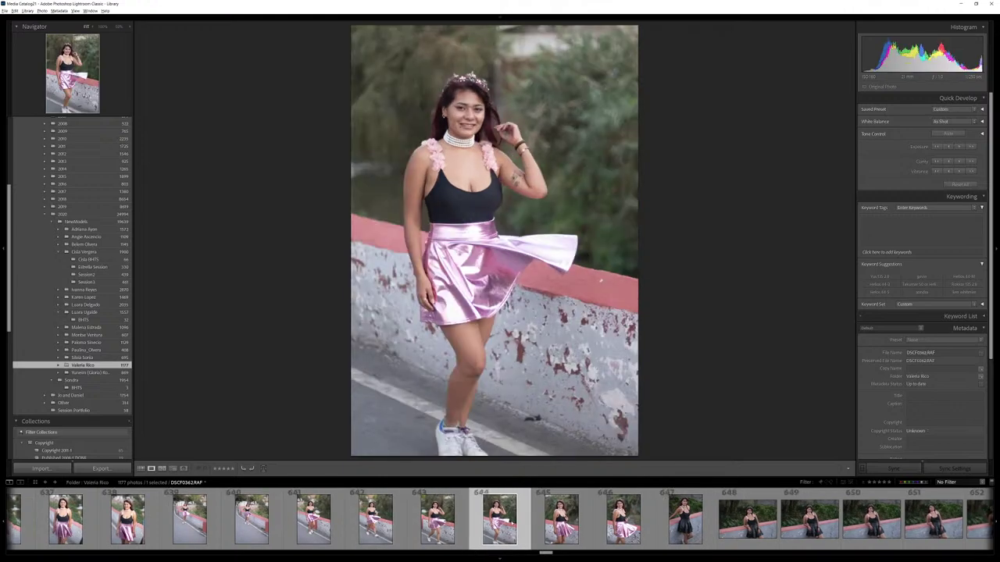
key("5")
Check the last pink-skirt walking shots and the first black-skirt wall shots, photos 645 to 649, and rate photo 649.
key("Right")
key("Right")
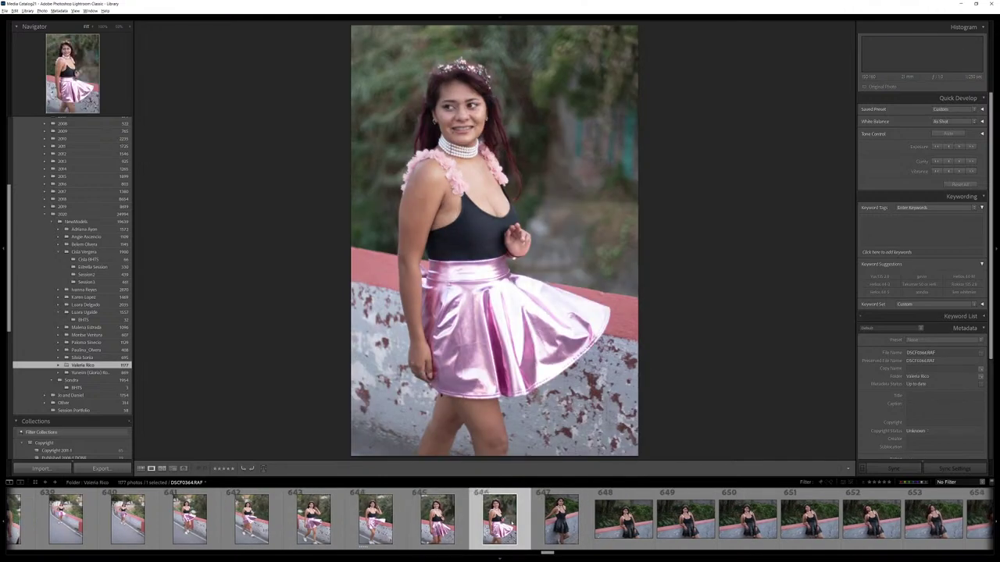
key("Right")
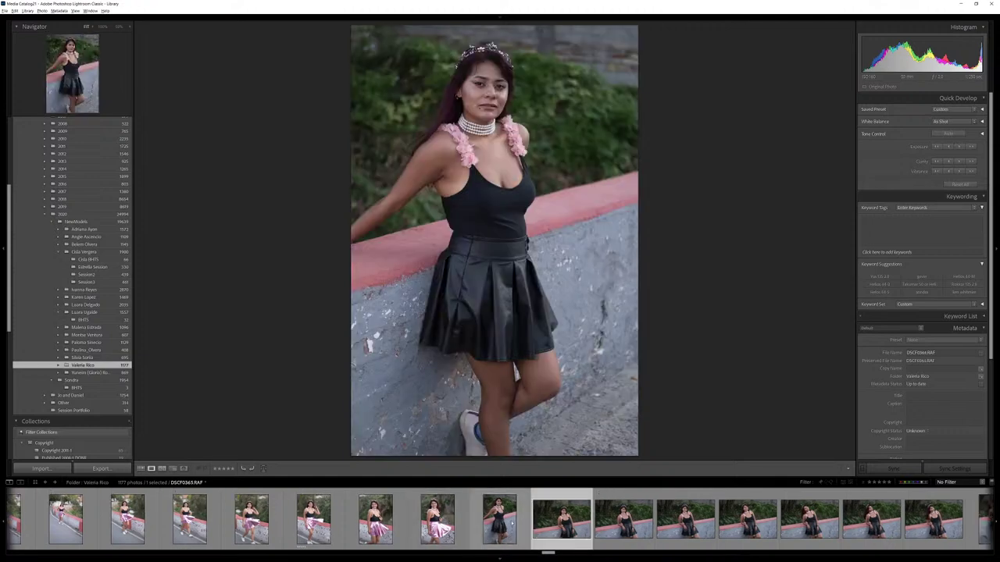
key("Right")
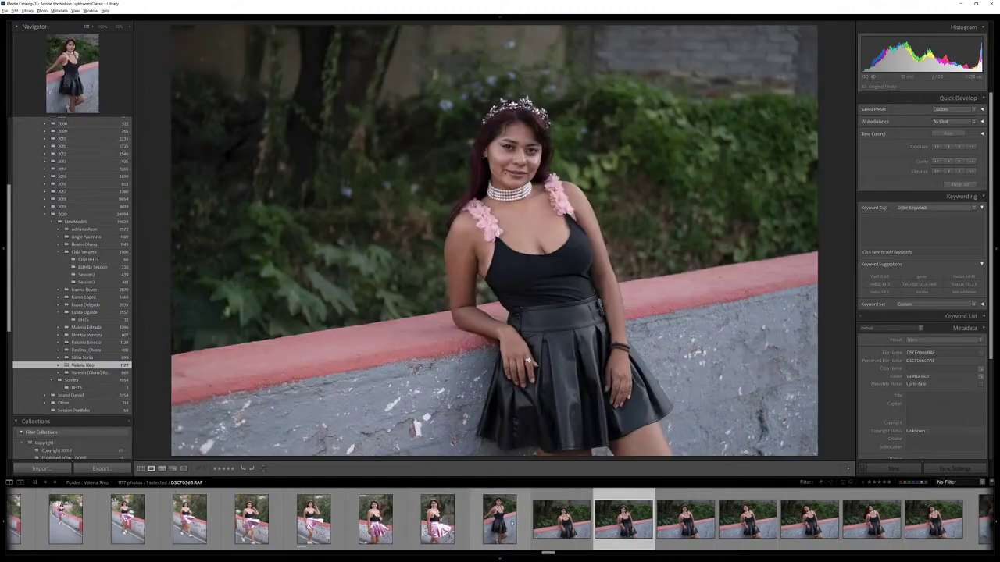
key("Right")
Compare the horizontal and vertical black-skirt shots leaning on the wall, photos 650 to 660, and rate photos 659 and 660 five stars.
key("Right")
key("Right")
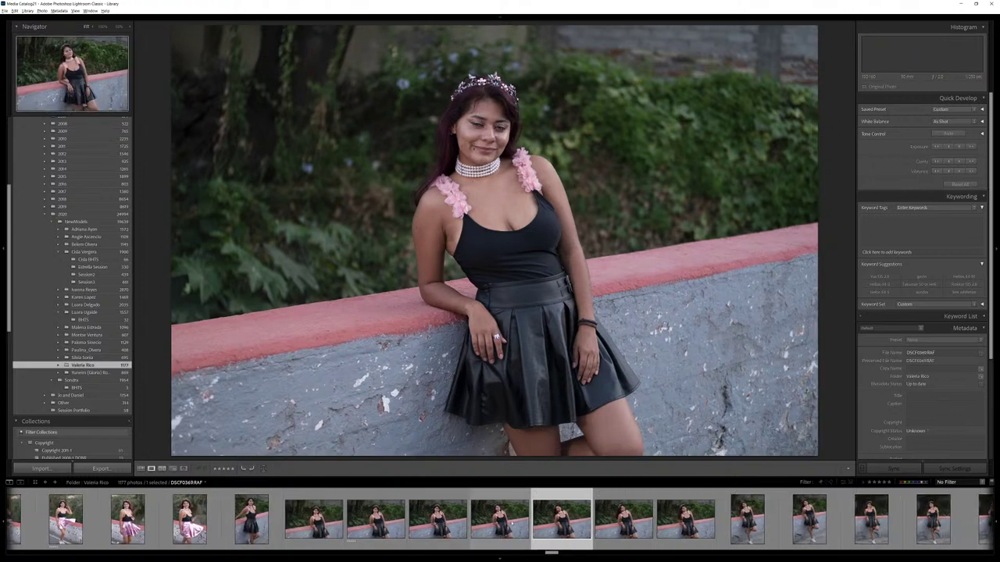
key("Right")
key("Right")
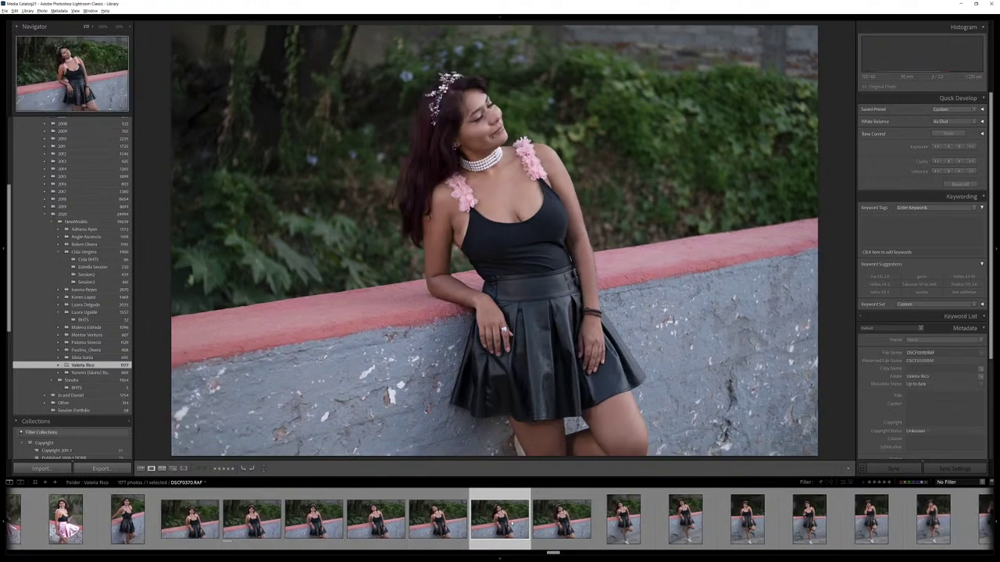
key("Right")
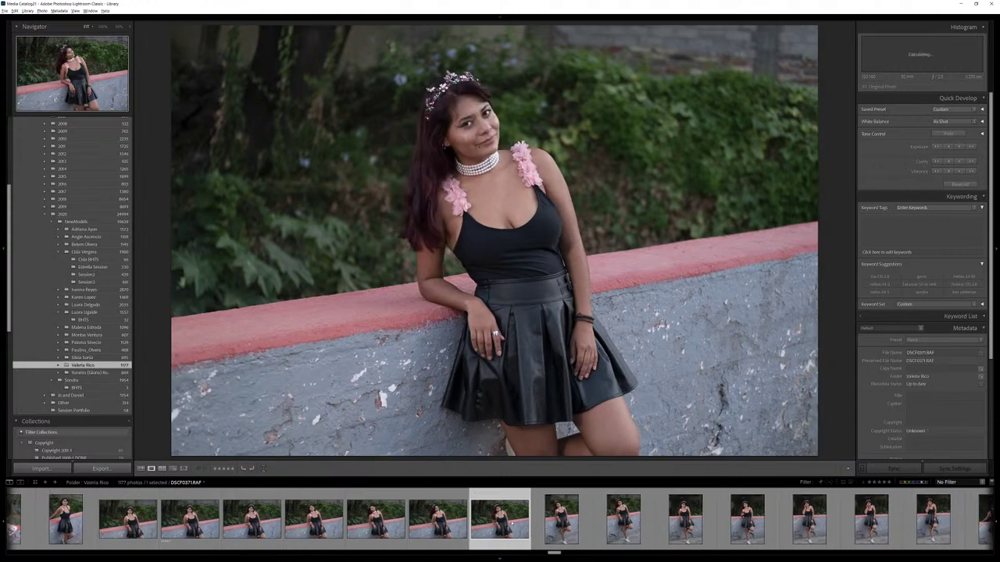
key("Right")
key("Right")
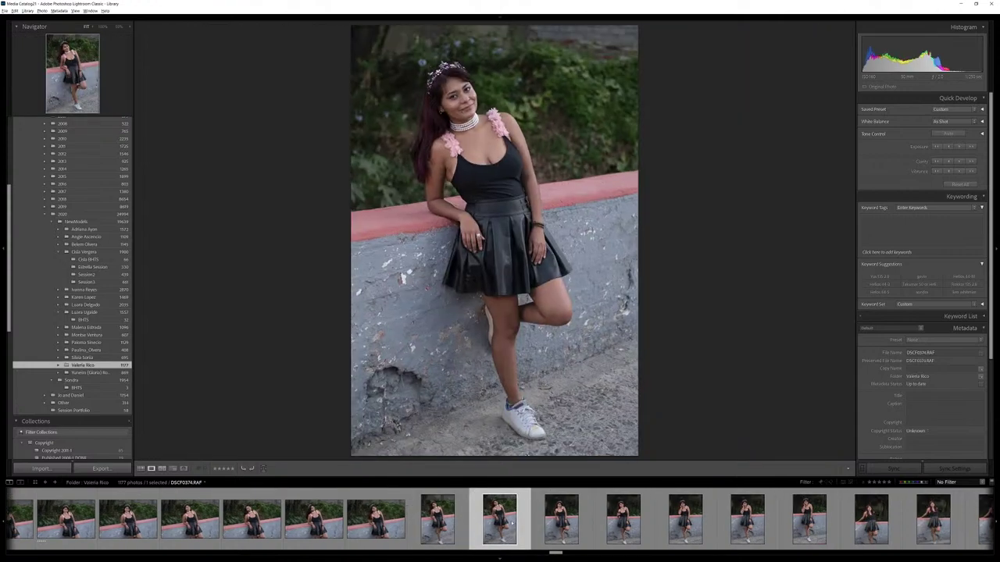
key("Right")
key("Right")
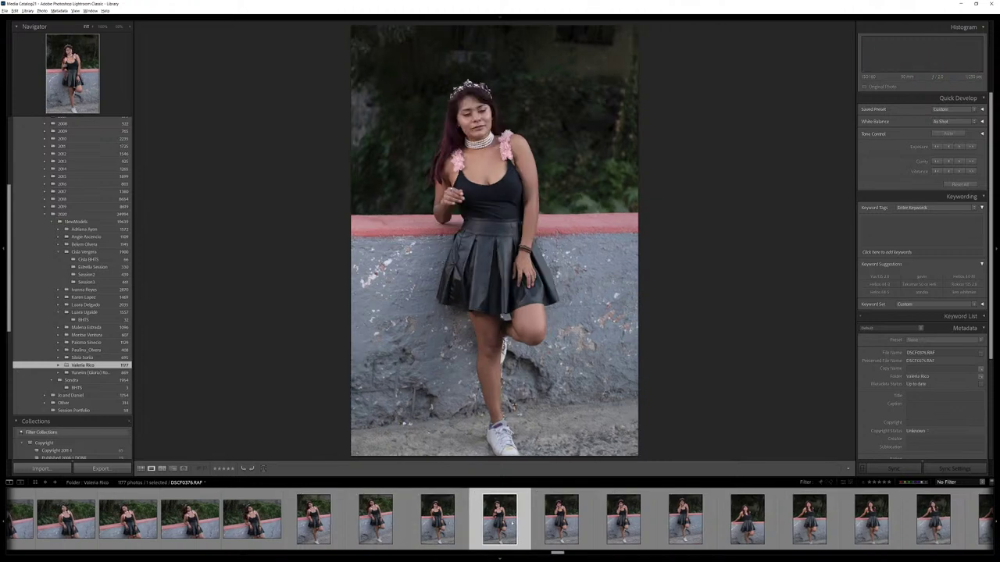
key("5")
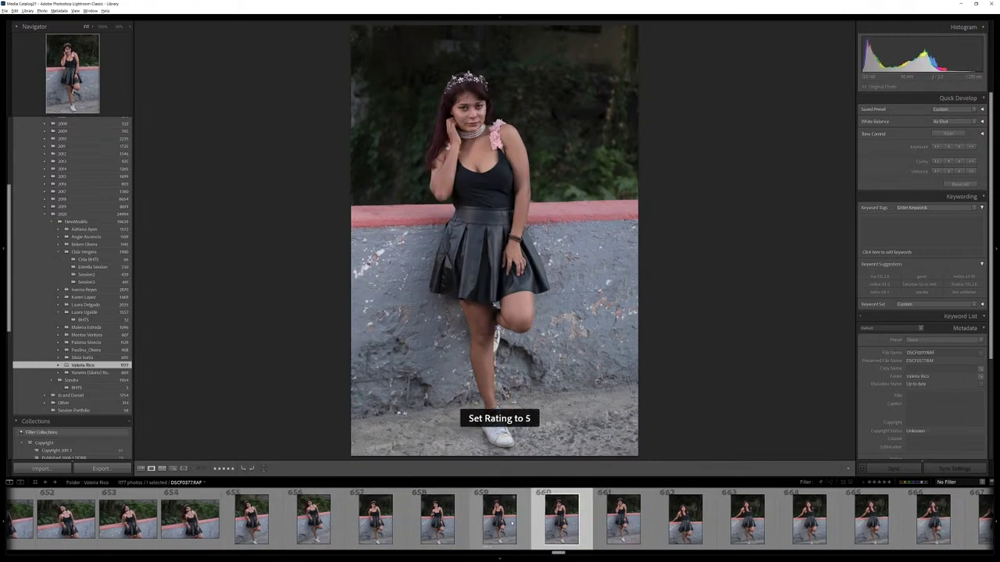
key("5")
Compare the vertical poses with a hand resting on the wall, photos 661 to 669, and rate photos 668 and 669 five stars.
key("Right")
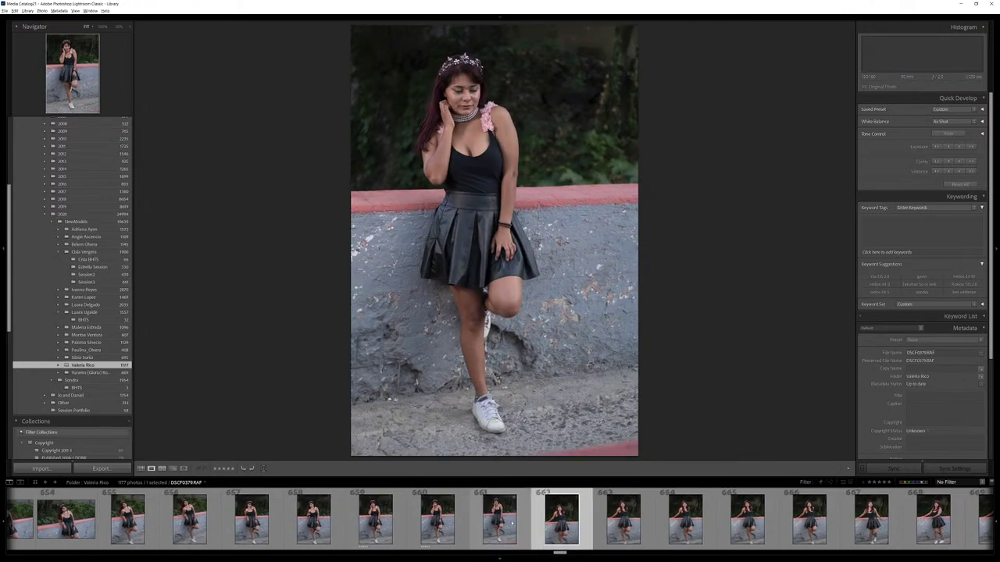
key("Right")
key("Right")
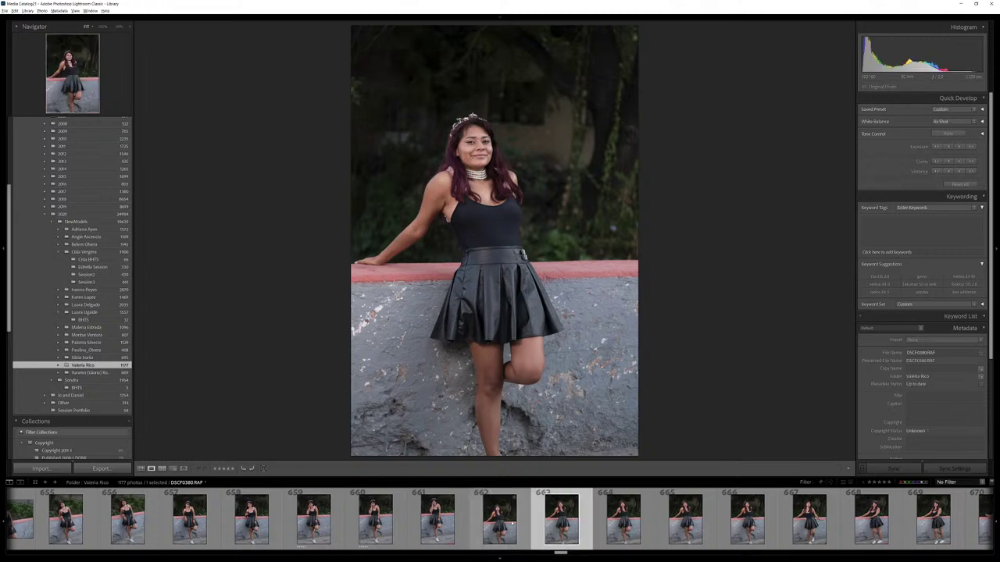
key("Right")
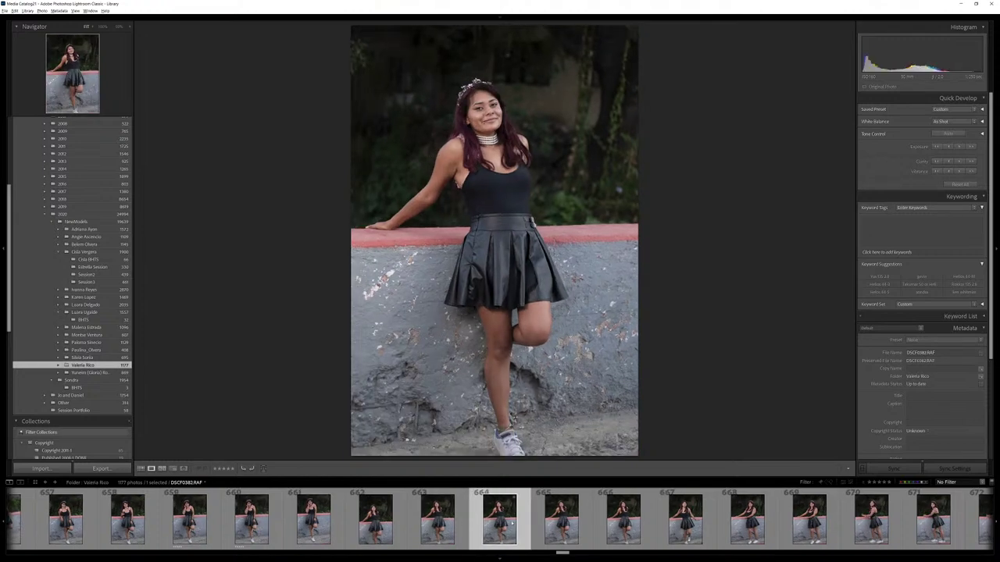
key("Right")
key("Right")
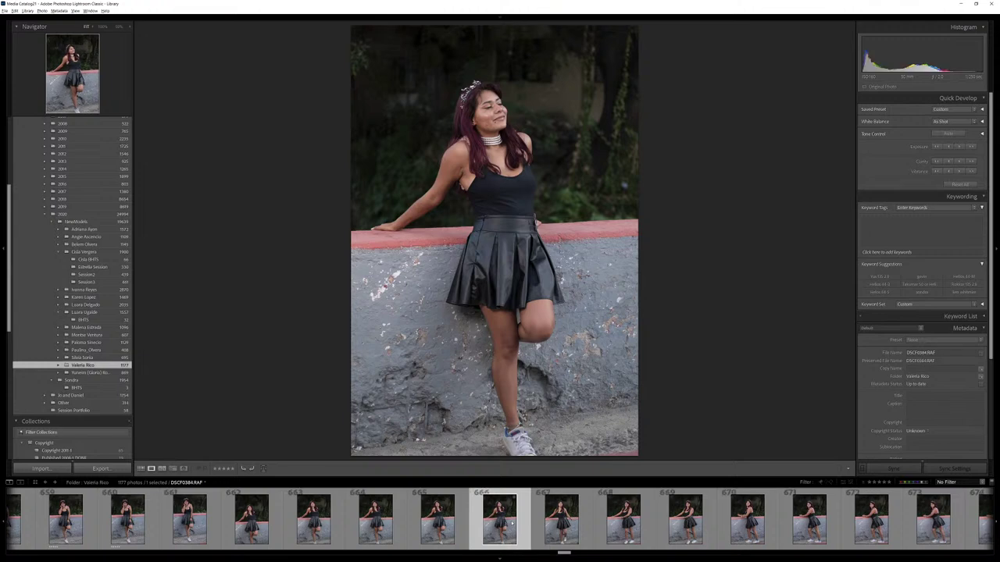
key("Right")
key("Right")
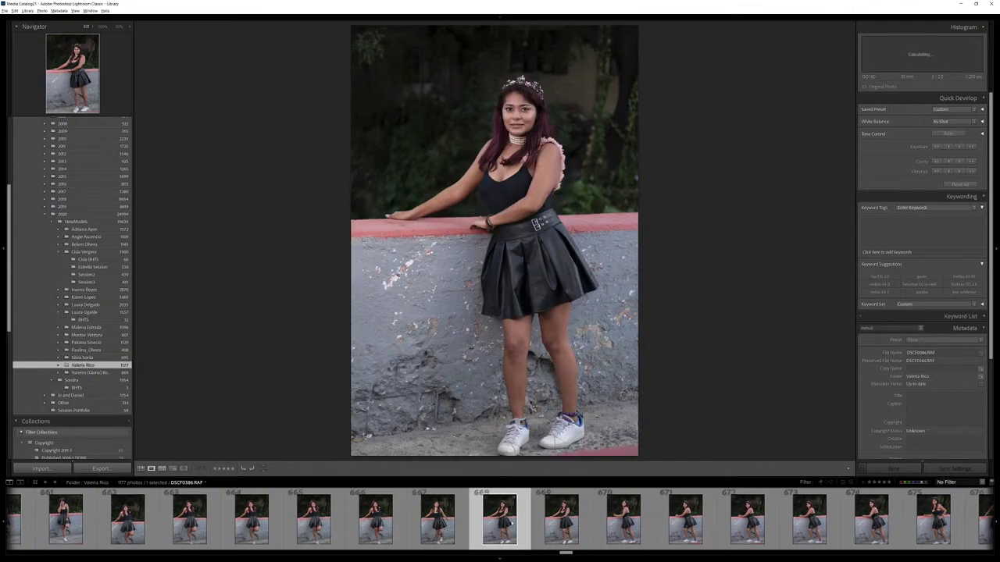
key("5")
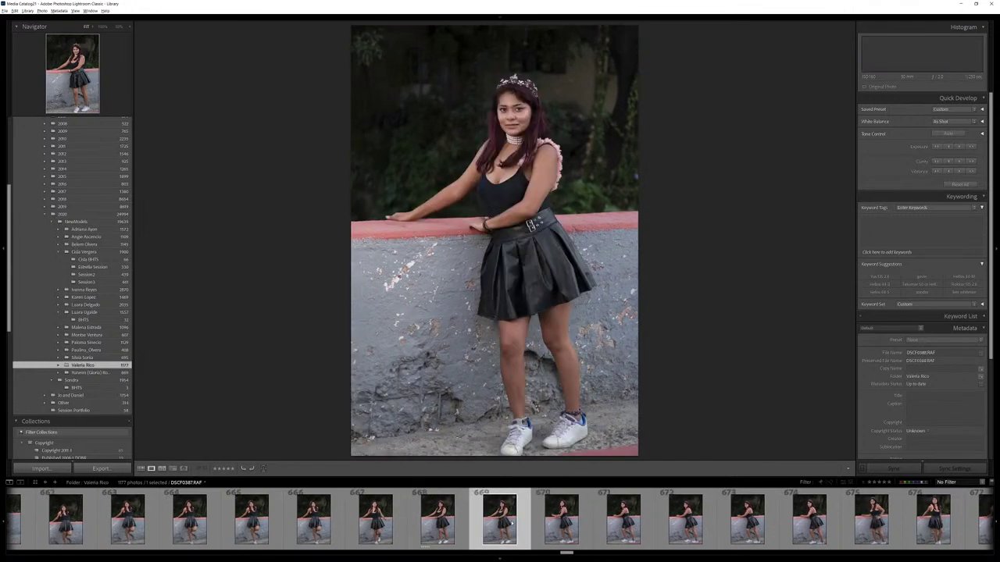
key("5")
Compare the side-on shots leaning forward on the wall, photos 670 to 674, and rate photo 674 five stars.
key("Right")
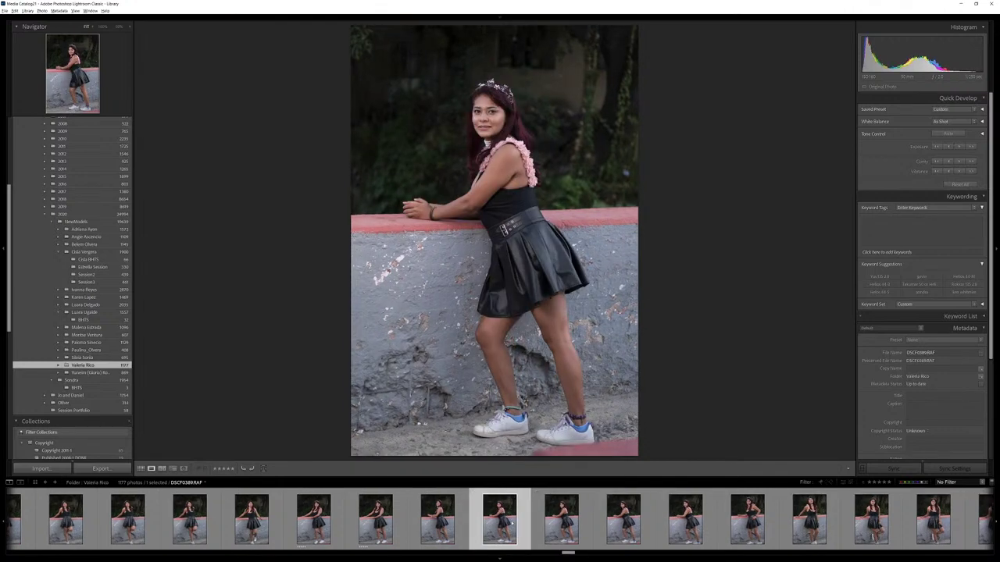
key("Right")
key("Right")
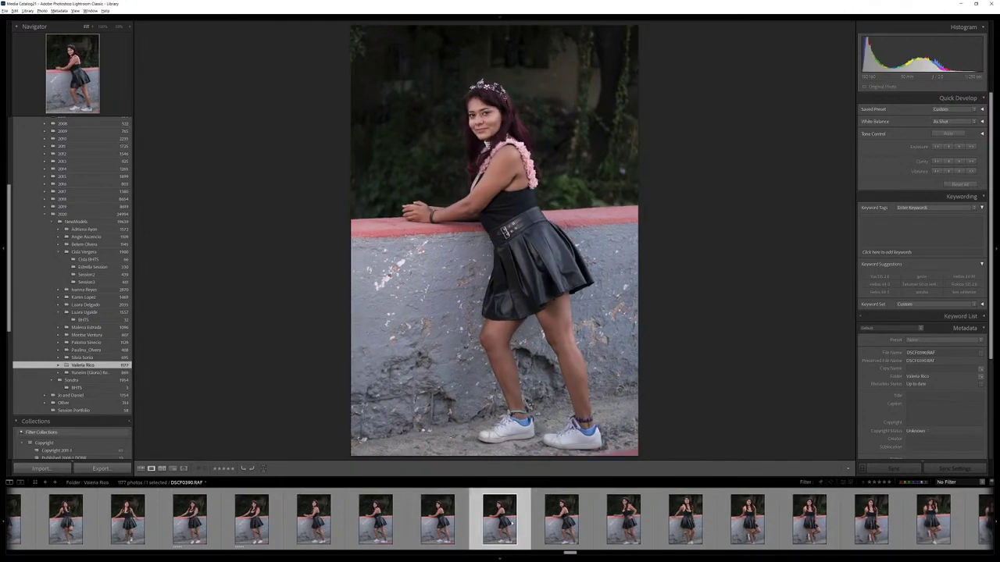
key("Right")
key("5")
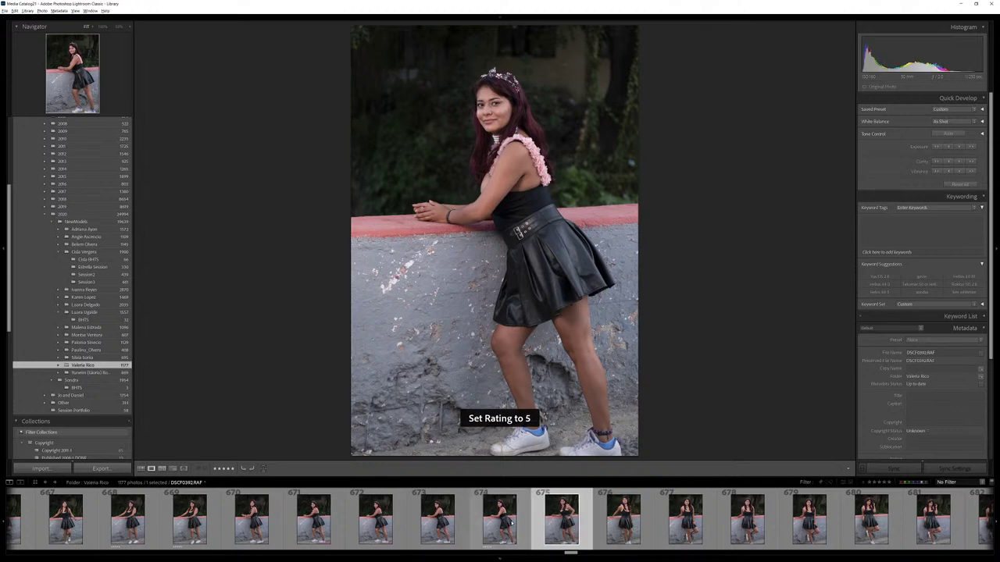
Review the next standing black-skirt wall shots, photos 675 to 677, and rate photo 677 five stars.
key("Right")
key("Right")
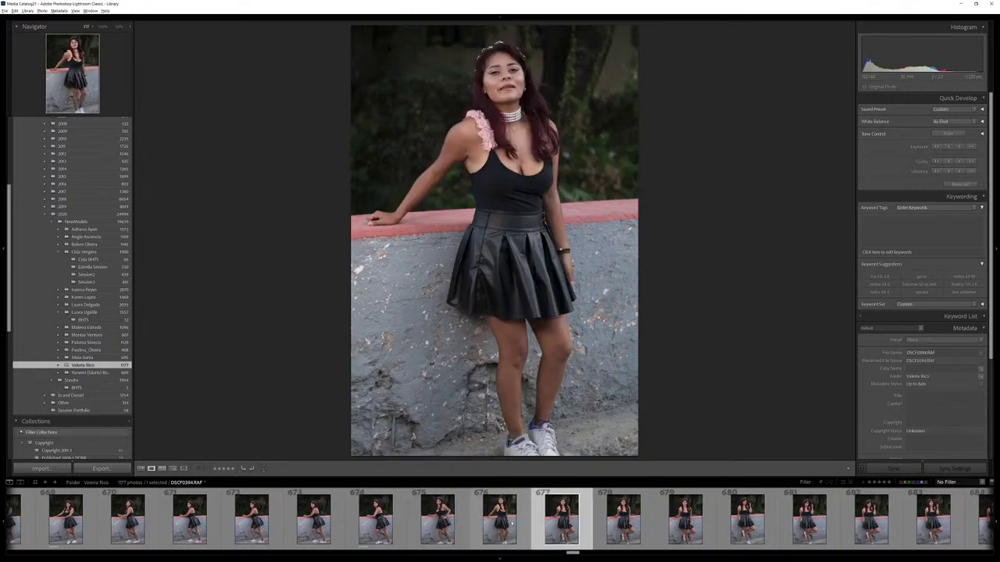
key("Right")
key("5")
Compare the standing wall shots with one leg bent back, photos 678 to 687, and rate photo 684 five stars.
key("Right")
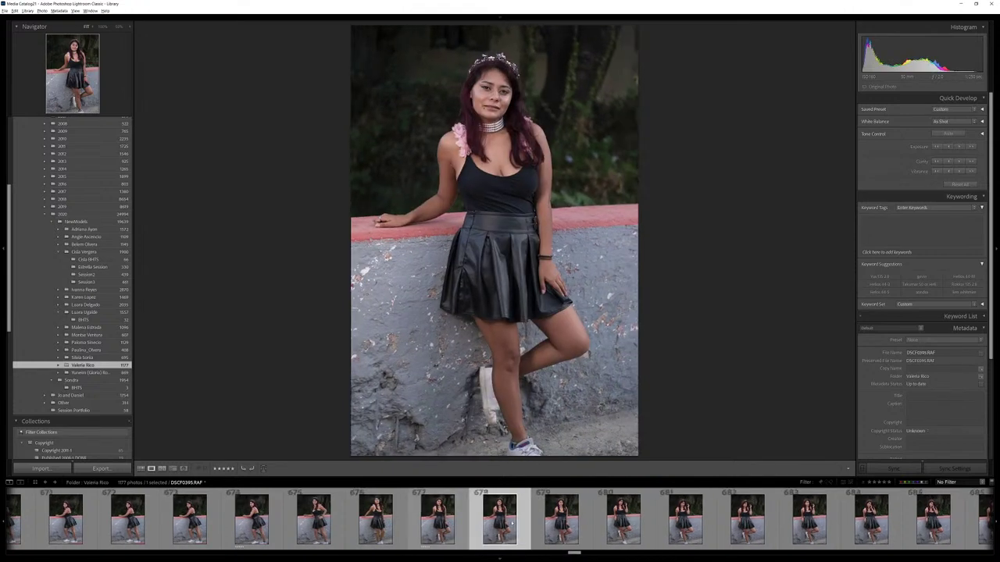
key("Right")
key("Right")
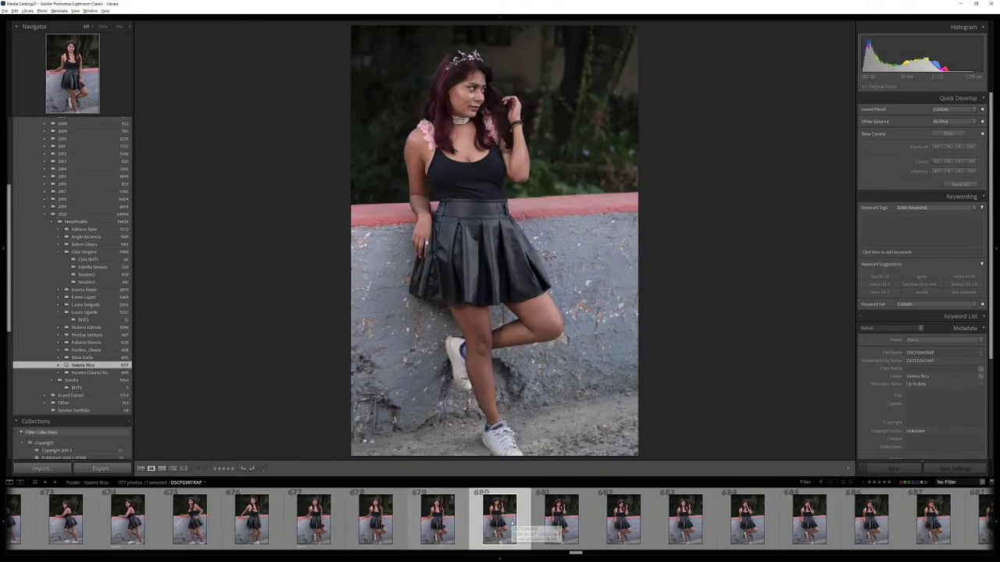
key("Right")
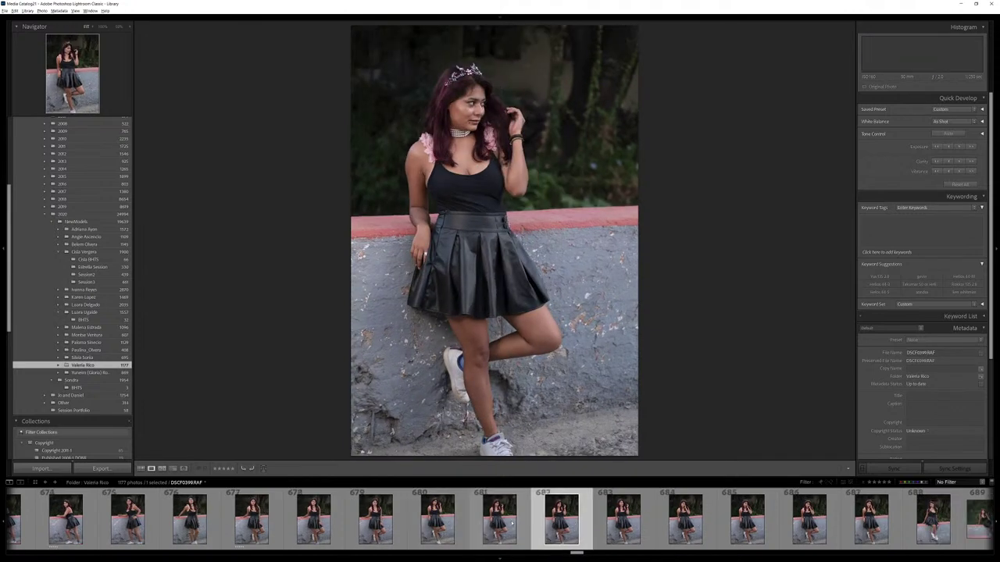
key("Right")
key("Right")
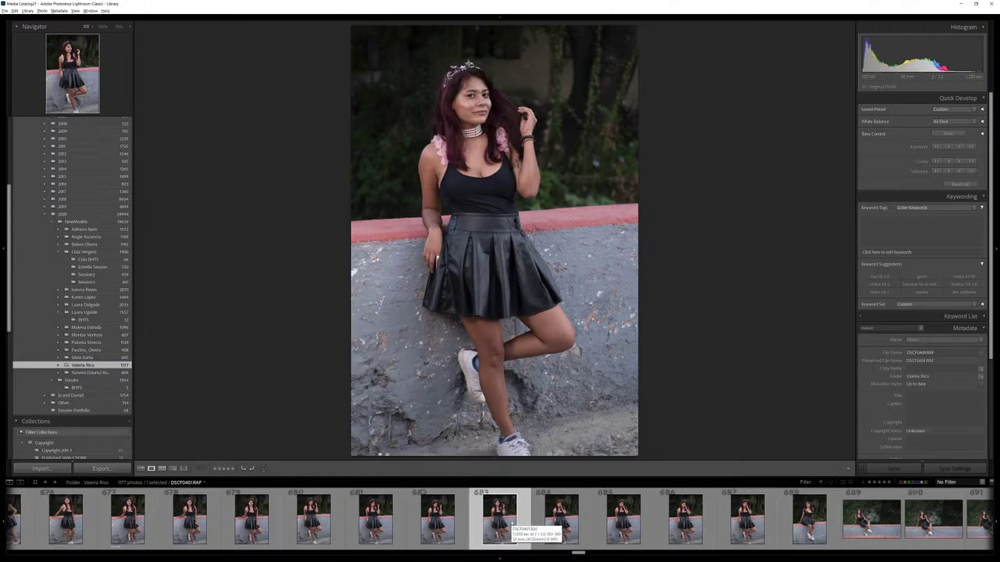
key("Right")
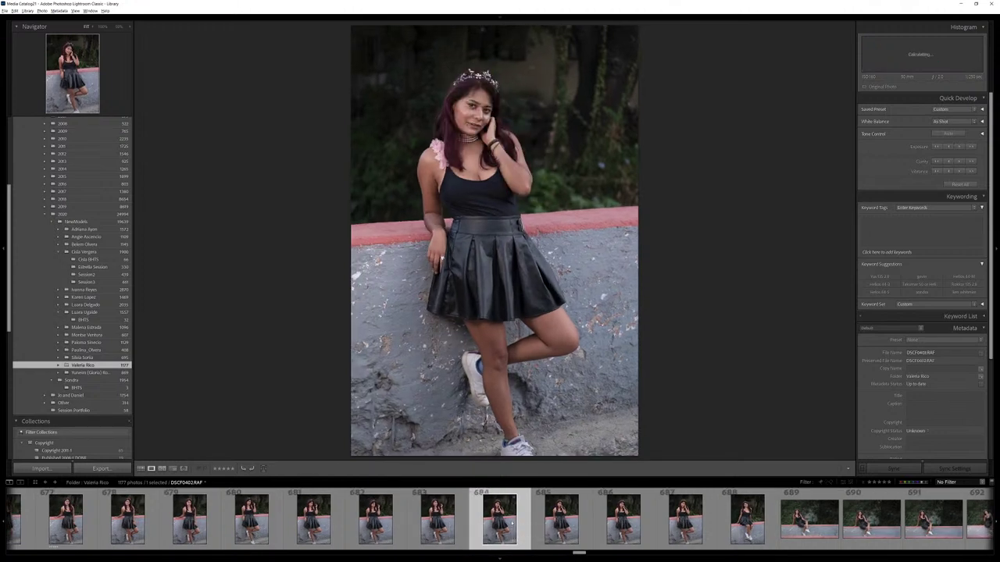
key("Right")
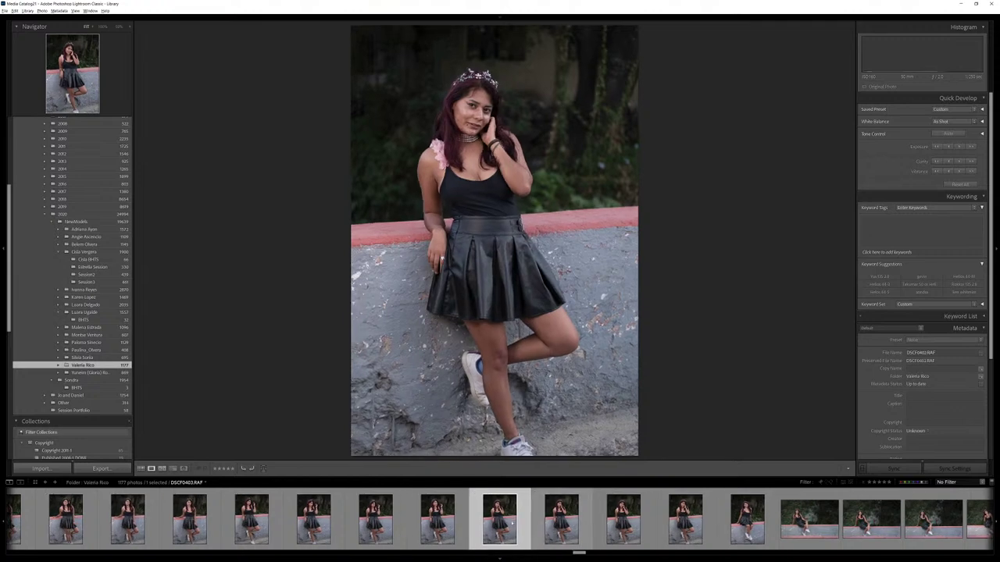
key("Right")
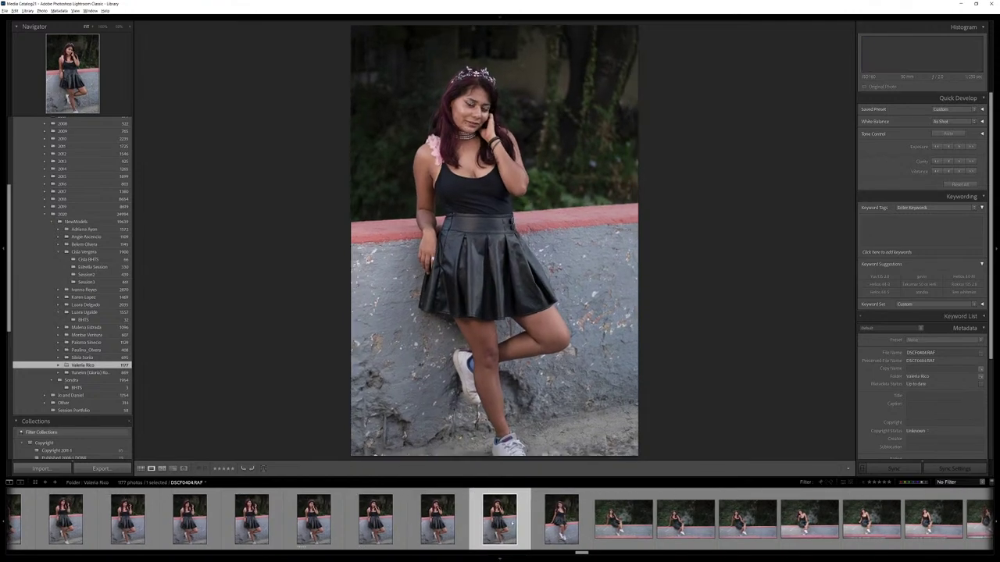
Rate horizontal seated wall photo 689 five stars and compare it with the similar seated shots, photos 690 to 693.
key("Right")
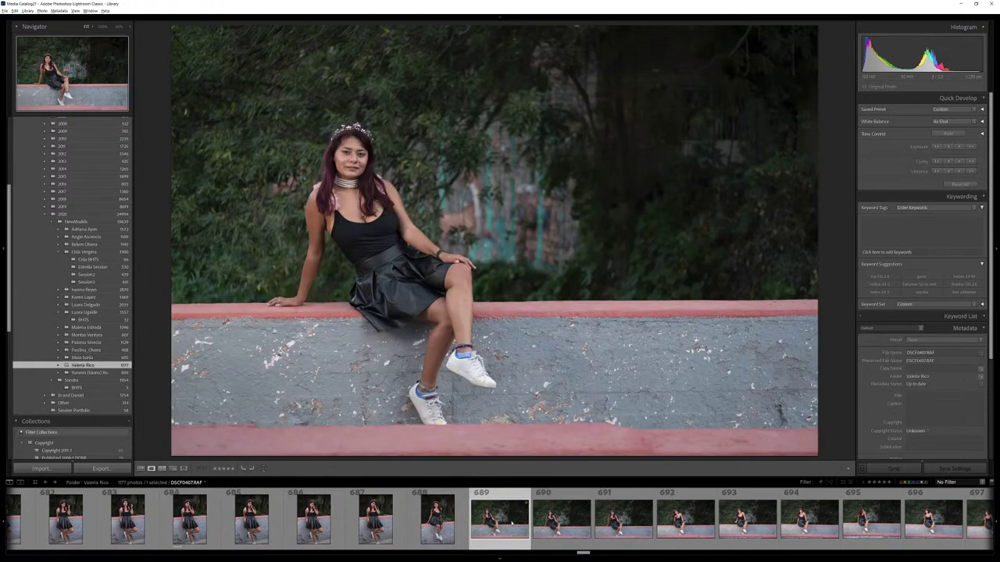
key("5")
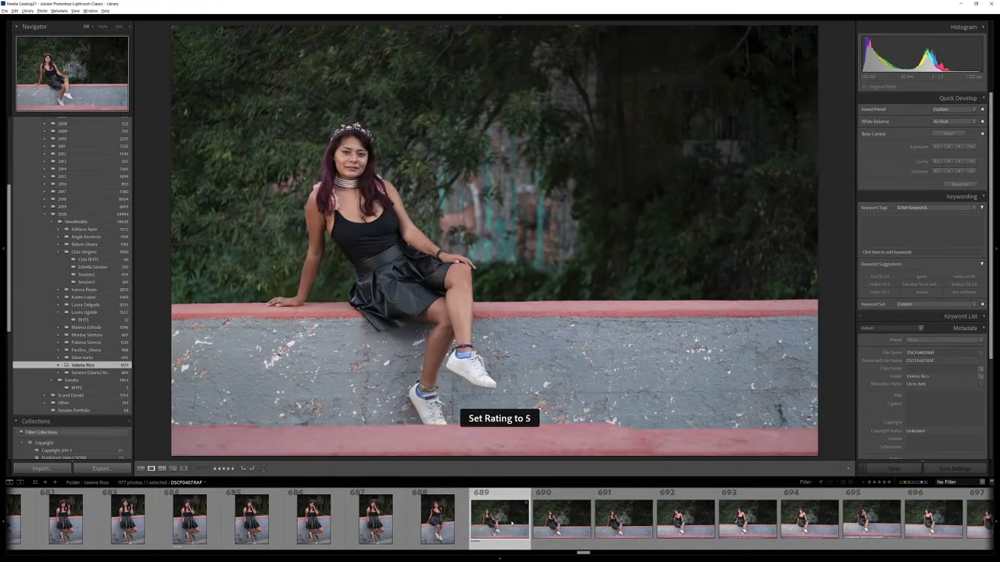
key("Right")
key("Right")
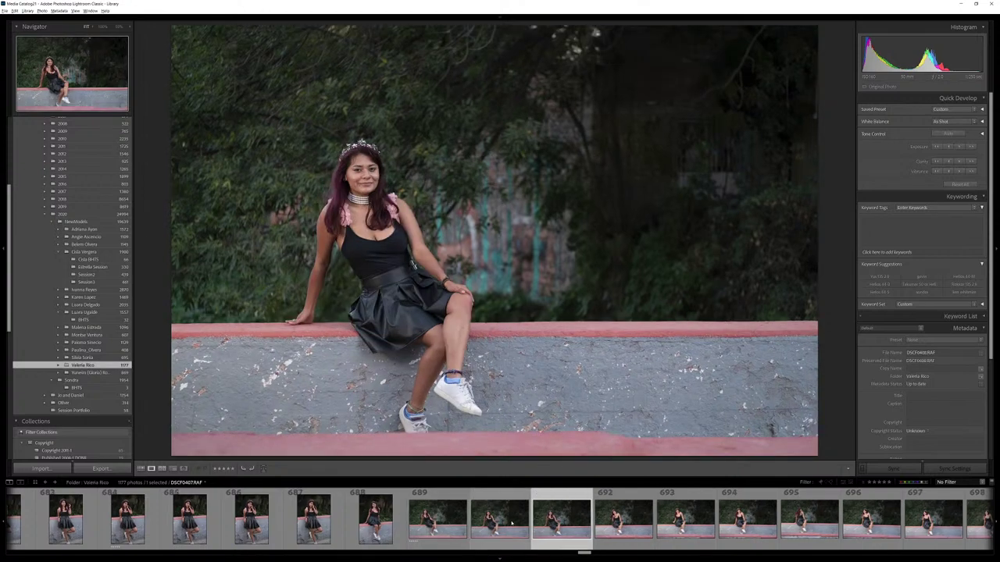
key("Right")
key("Right")
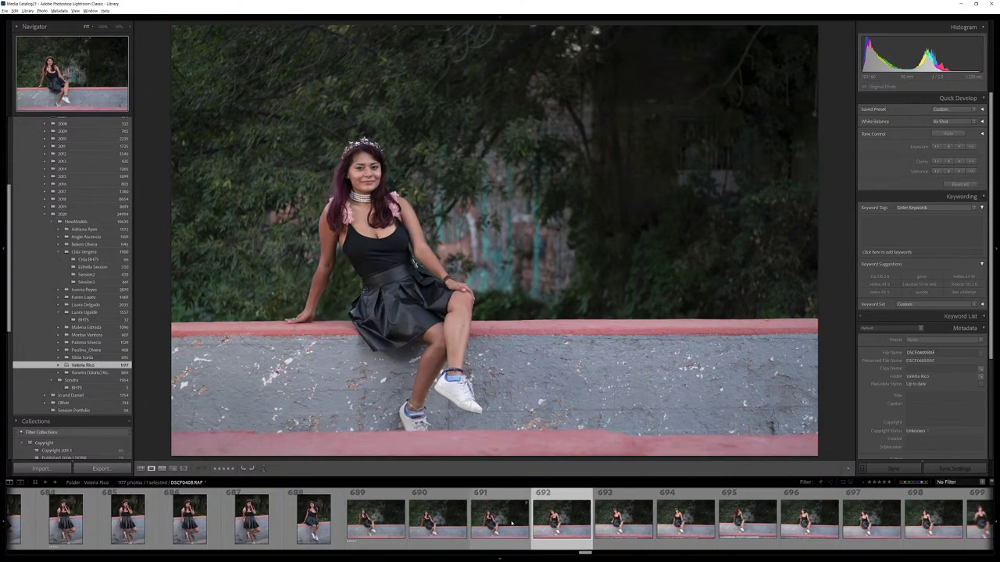
key("Right")
key("Right")
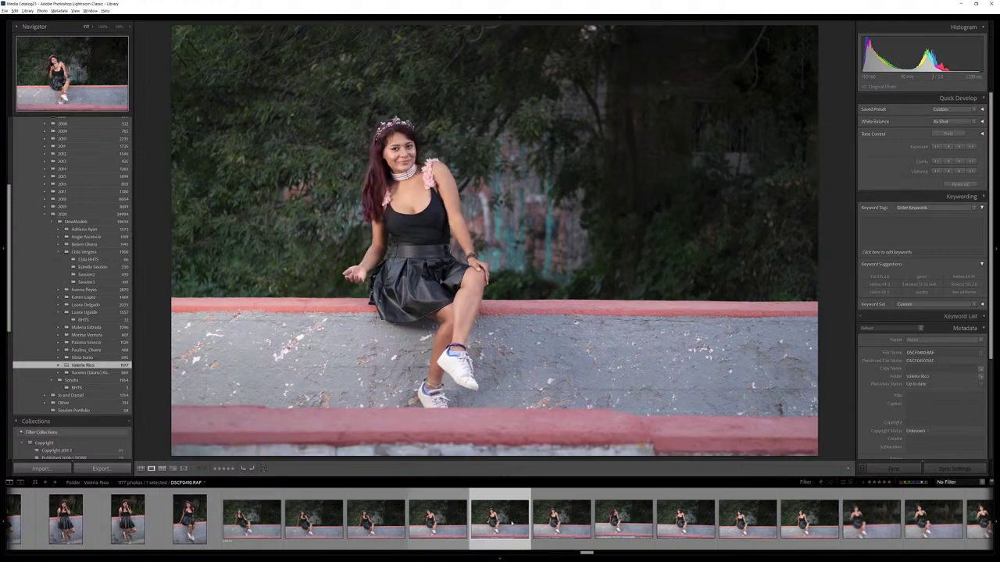
Compare the seated wall shots with the head turned in different directions, photos 694 to 698, and rate photo 698 five stars.
key("Right")
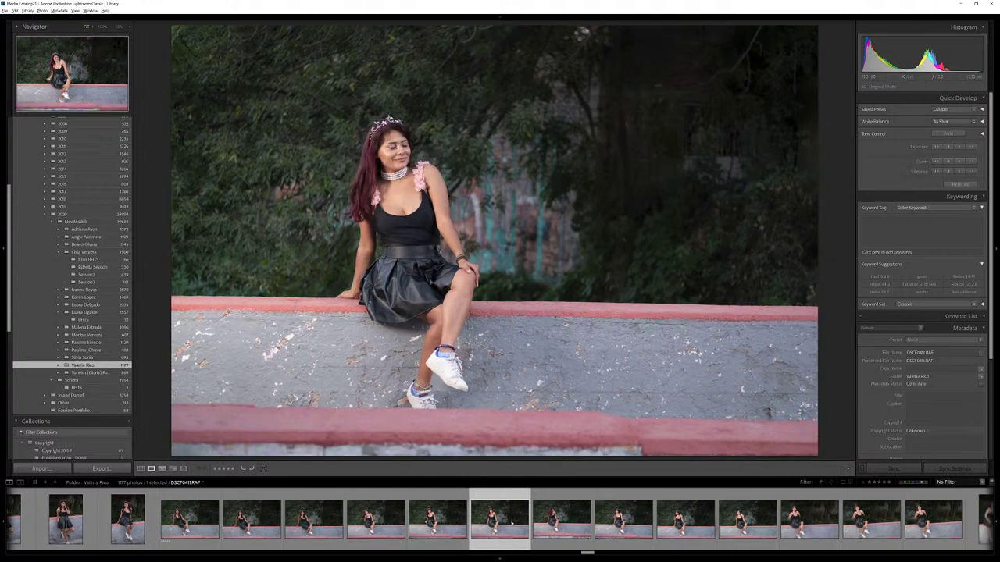
key("Right")
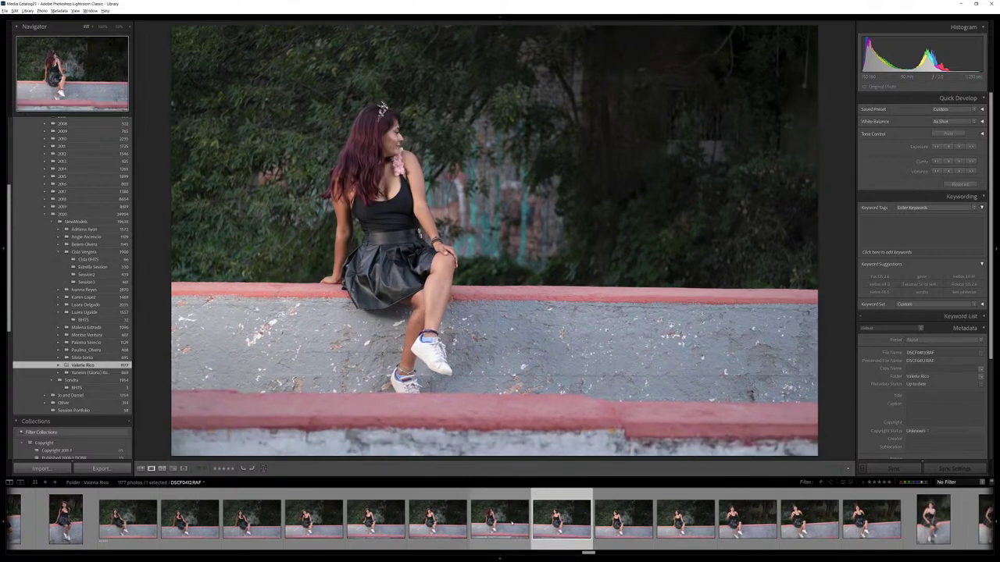
key("Right")
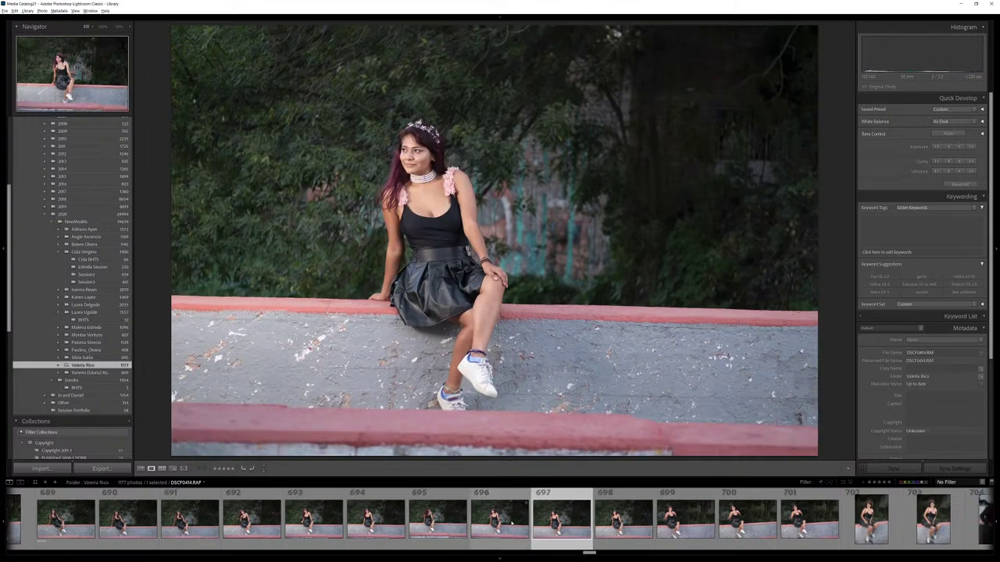
key("Right")
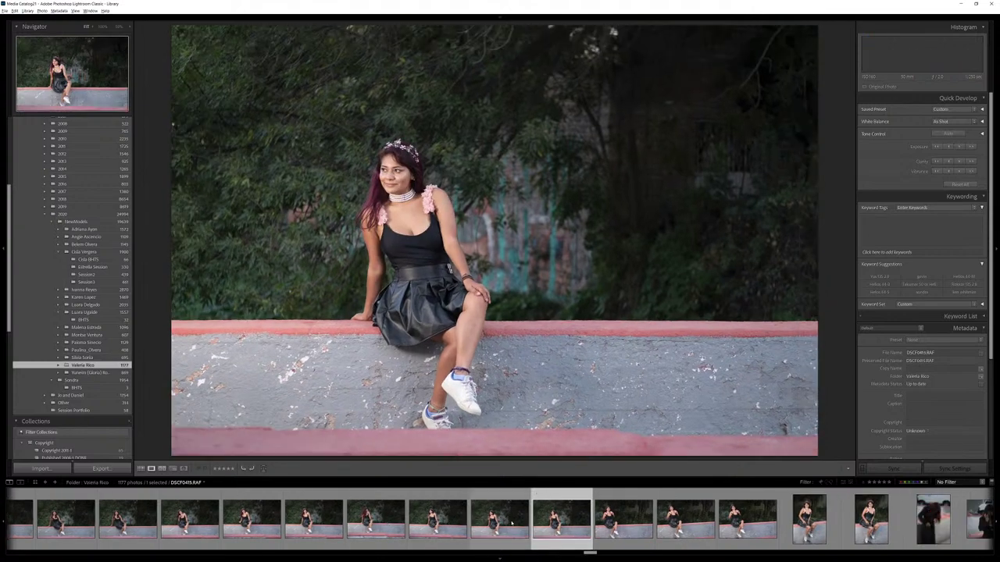
key("Right")
key("5")
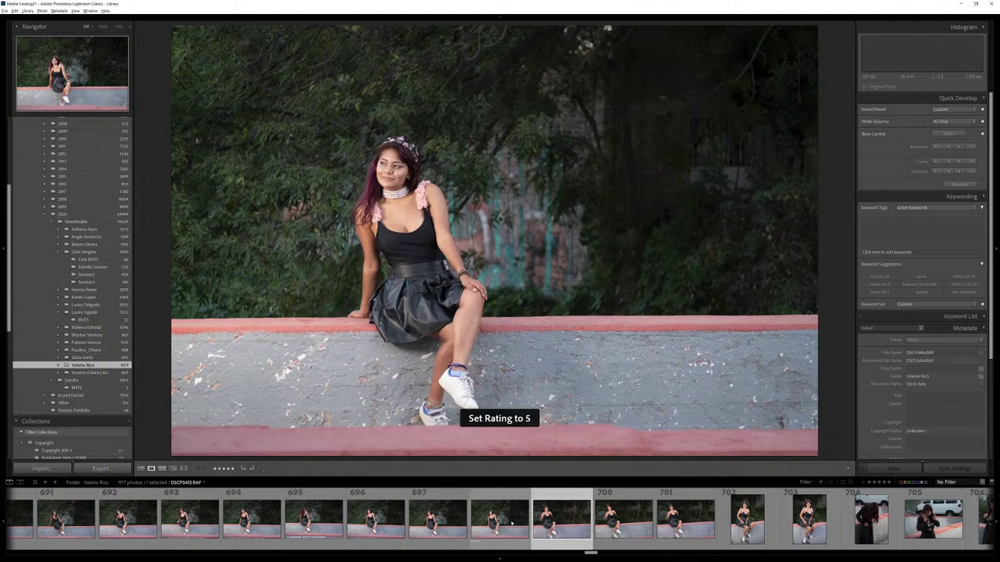
Review the remaining seated black-skirt shots and the first black-robe frames, photos 699 to 705.
key("Right")
key("Right")
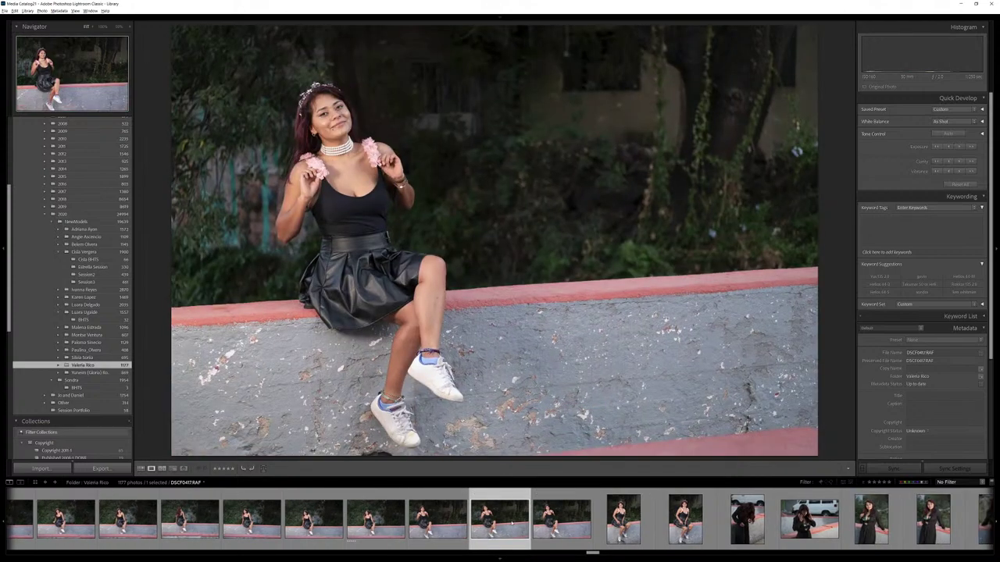
key("Right")
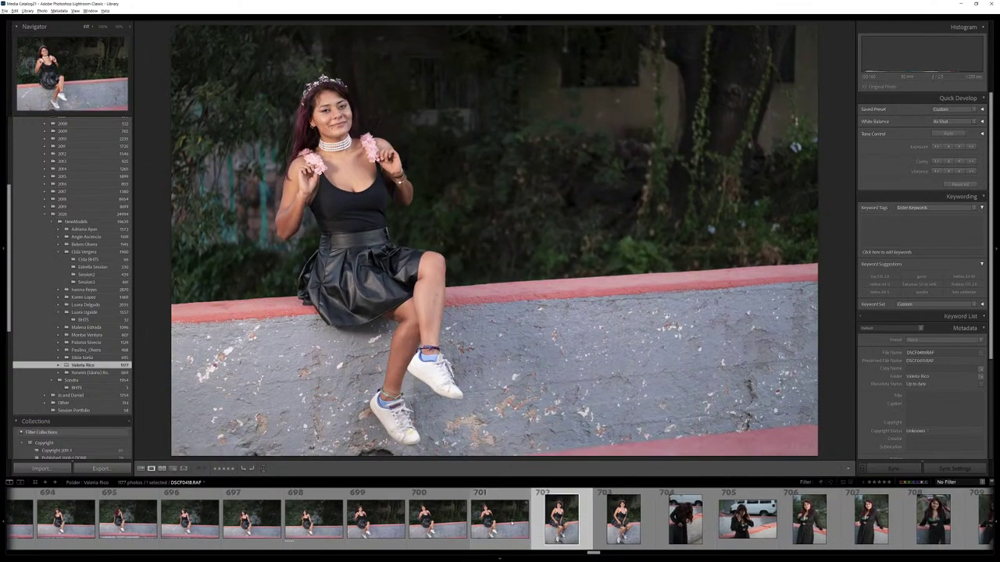
key("Right")
key("Right")
key("Right")
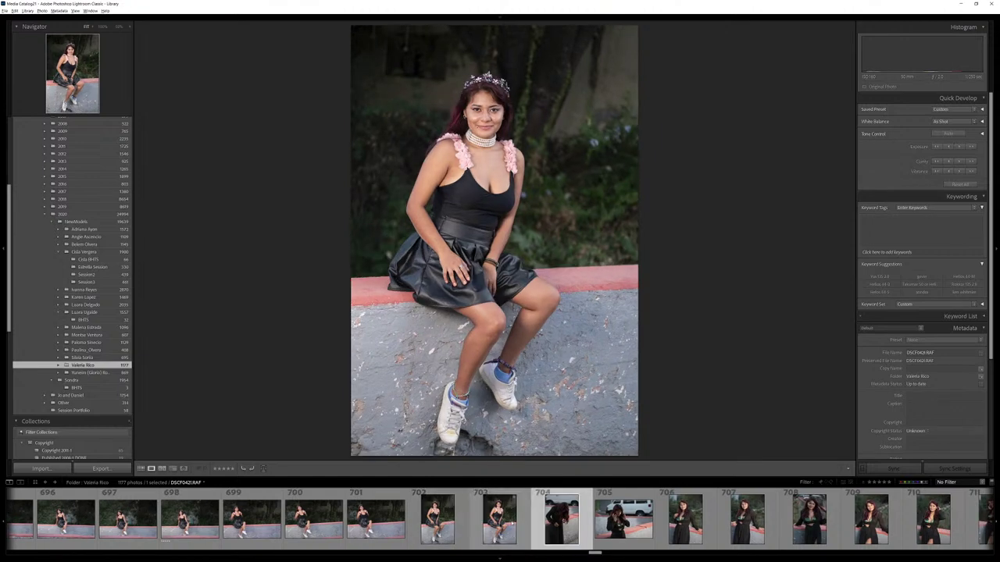
key("Right")
Compare the vertical black-robe shots against the wall, photos 706 to 710, and rate photo 709 five stars.
key("Right")
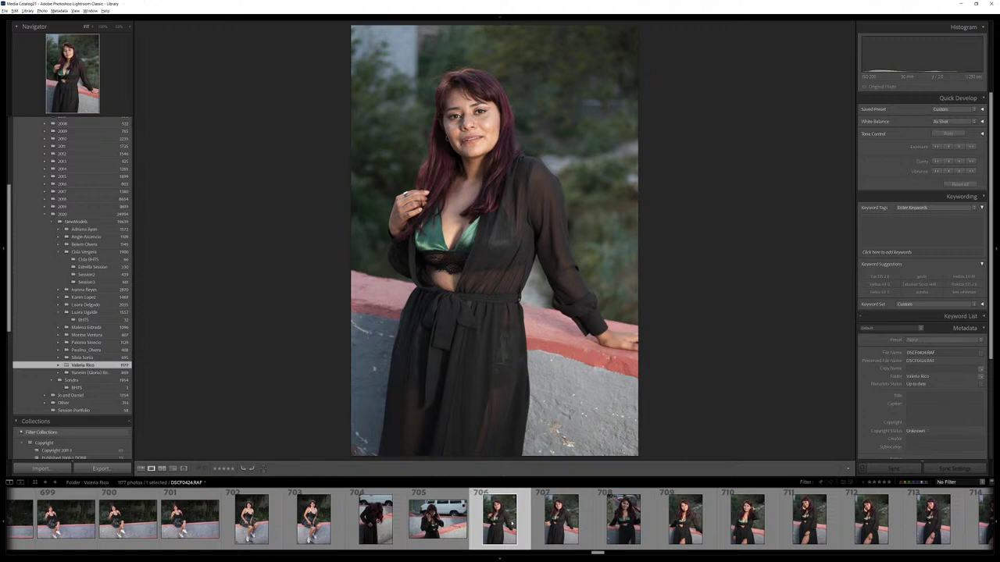
key("Right")
key("Right")
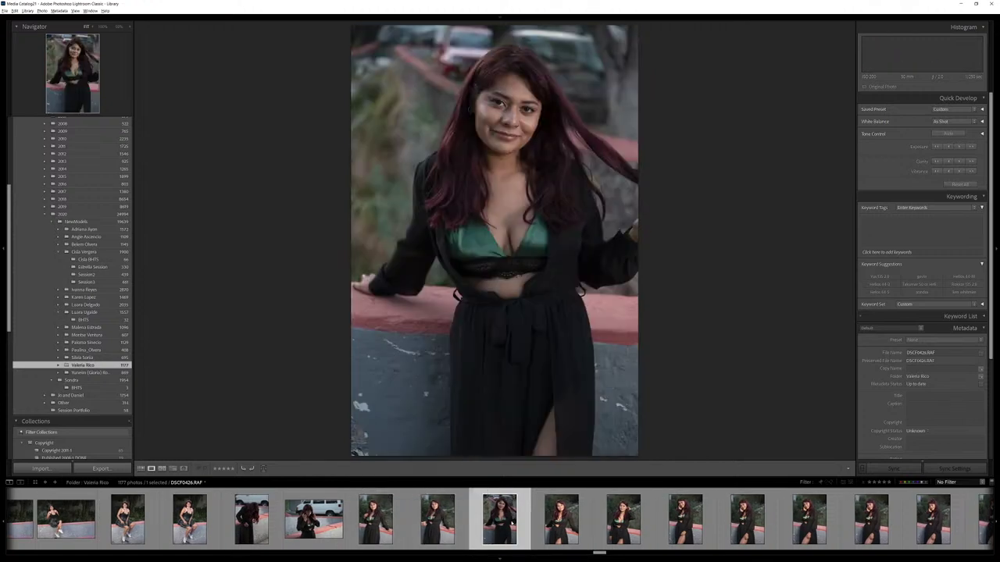
key("Right")
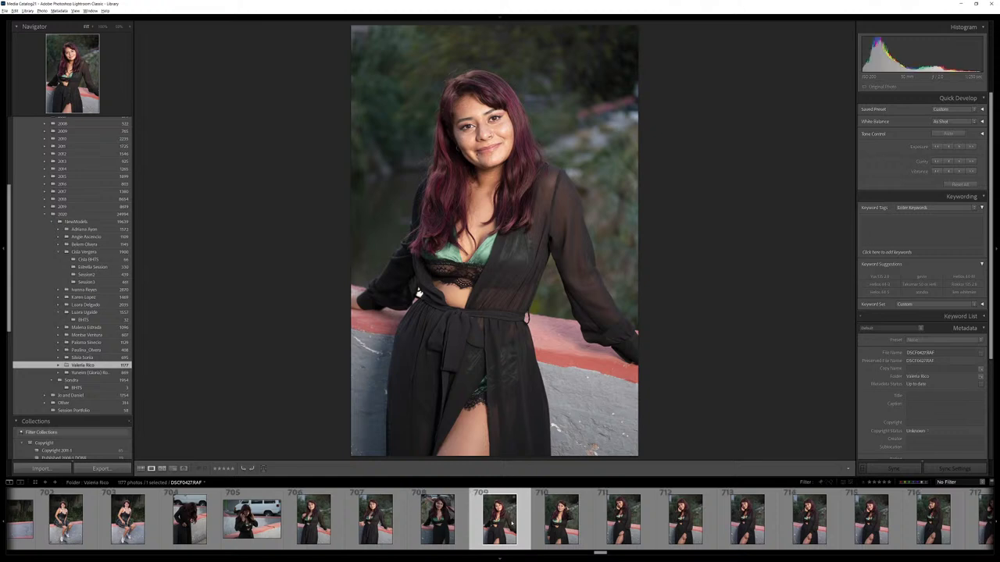
key("Right")
key("Left")
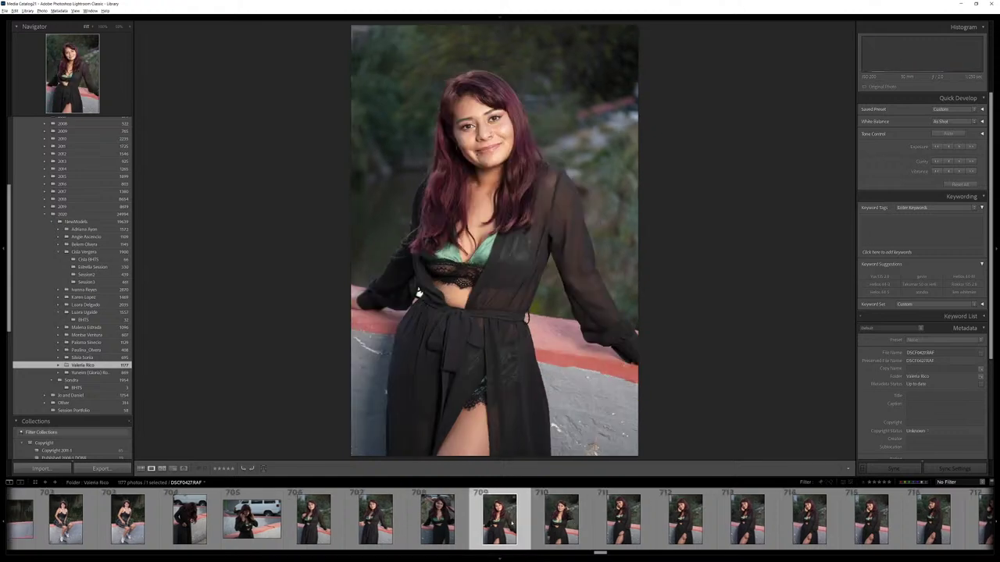
Compare the black-robe poses with a hand beside the face, photos 711 to 714, and rate photo 712 five stars.
key("Right")
key("Right")
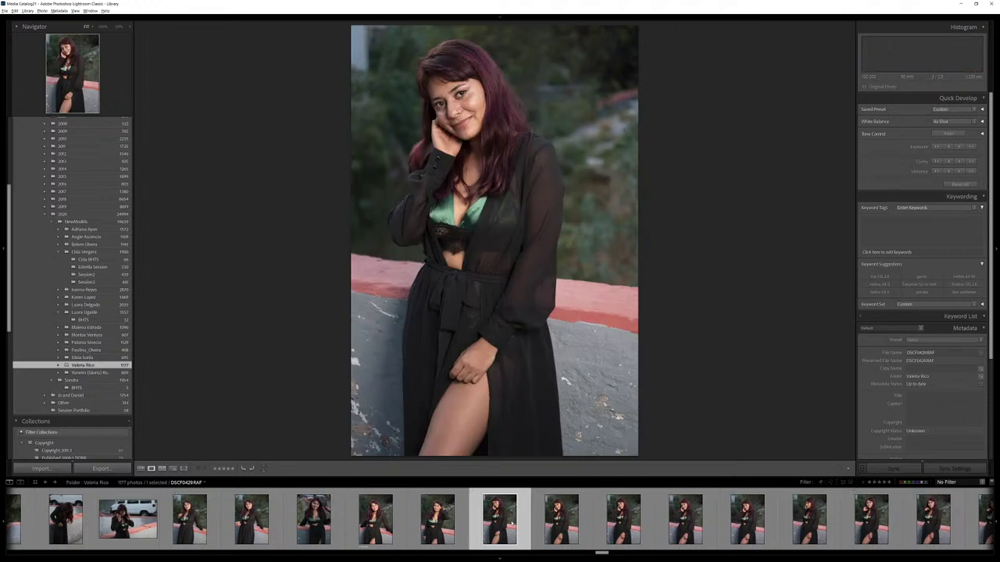
key("Right")
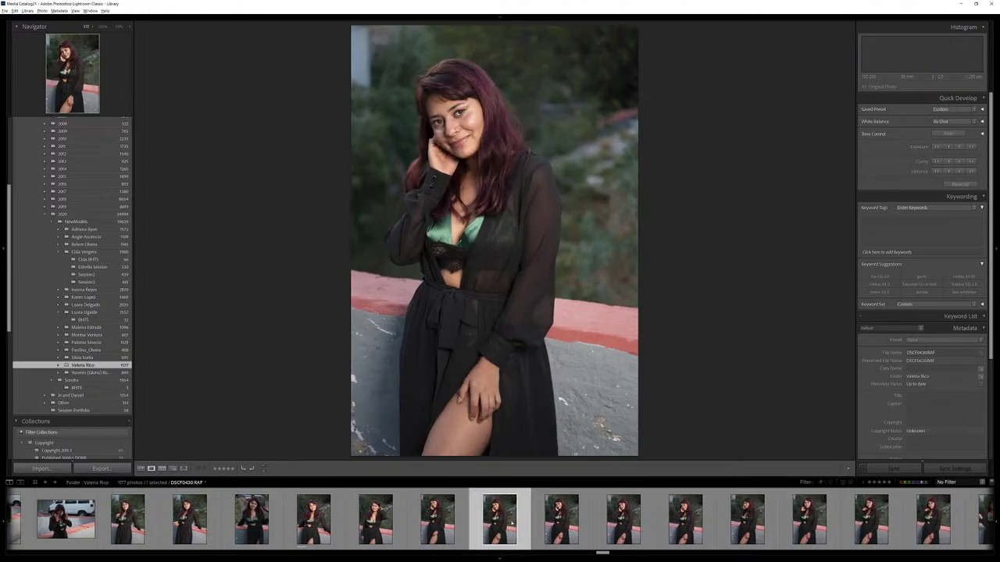
key("5")
key("Right")
key("Right")
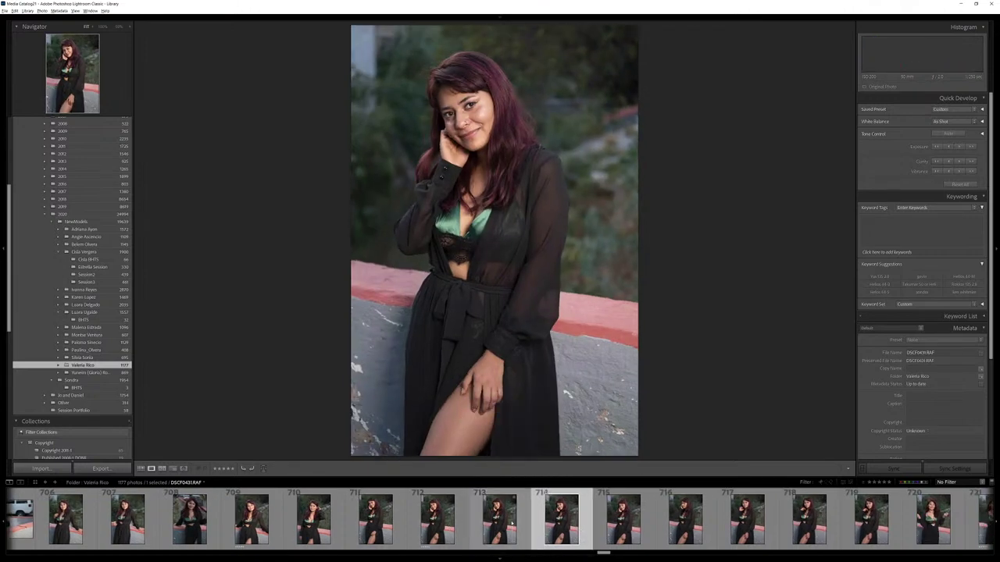
Compare the next hand-to-face robe shots, photos 715 to 717, and rate photo 716 five stars.
key("Right")
key("Right")
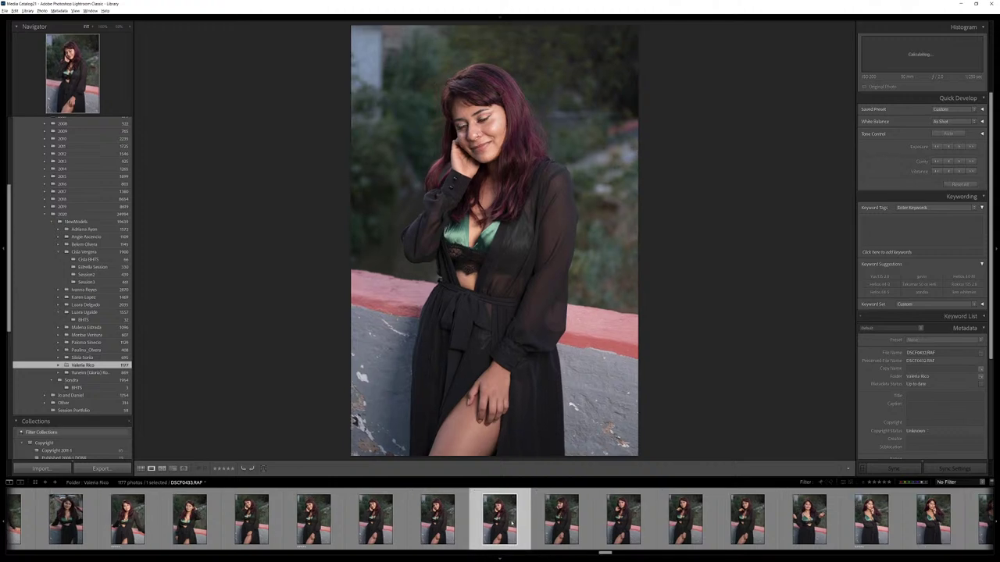
key("Right")
key("Right")
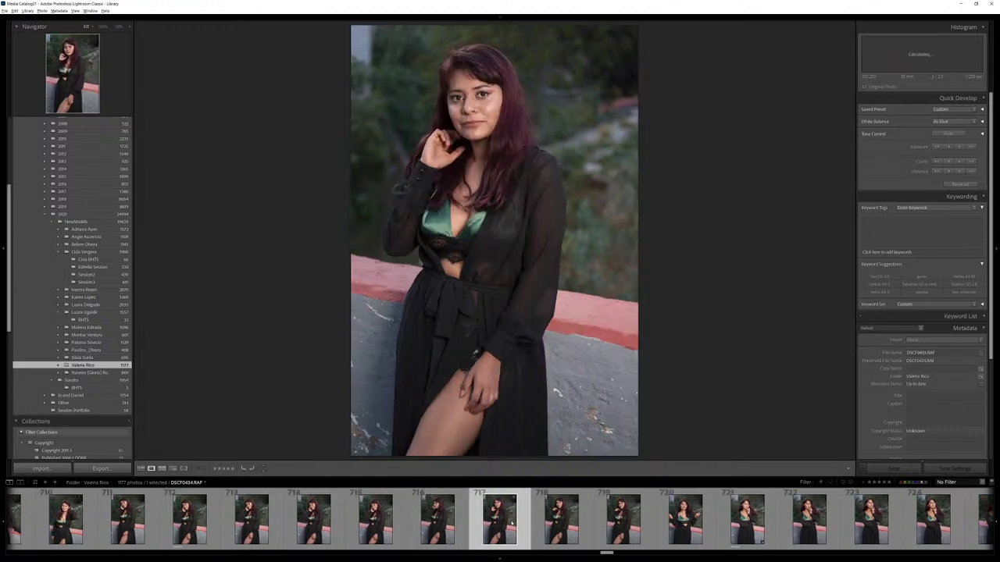
key("Left")
key("5")
Compare the serious-expression robe shots, photos 717 and 718, and rate photo 718 five stars.
key("Right")
key("Right")
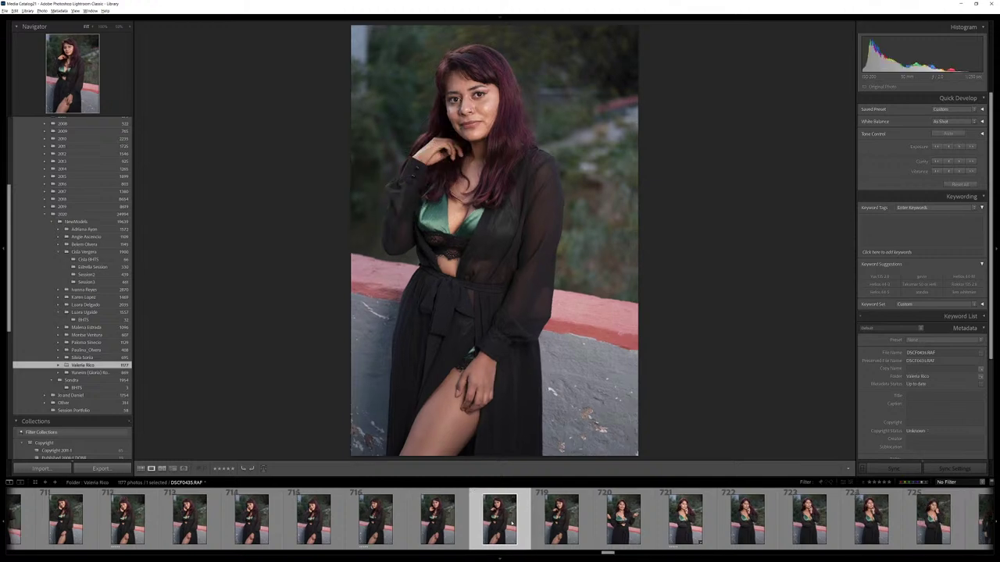
key("Right")
key("5")
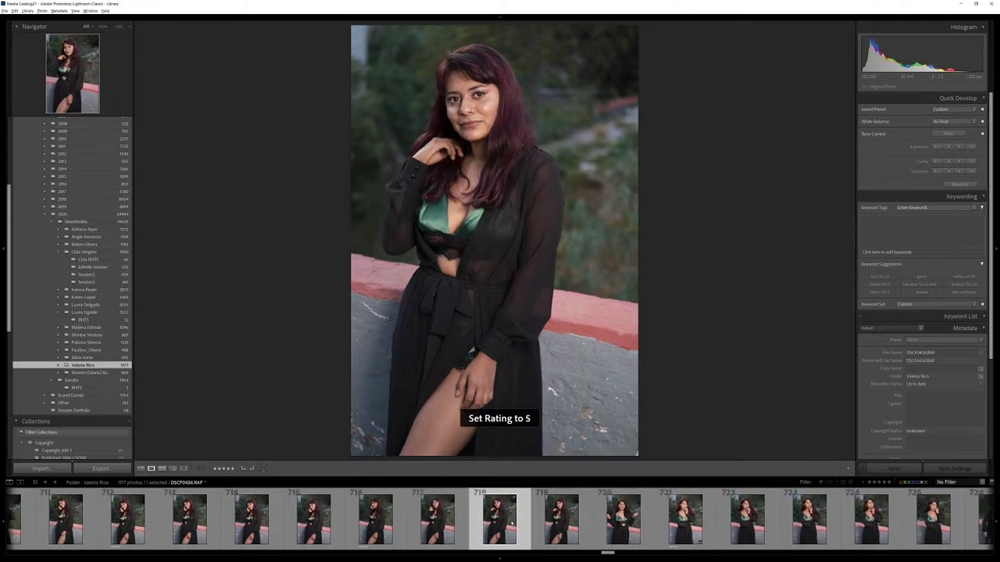
Review the robe shots in photos 719 to 721 and give photo 721 a yellow label.
key("Right")
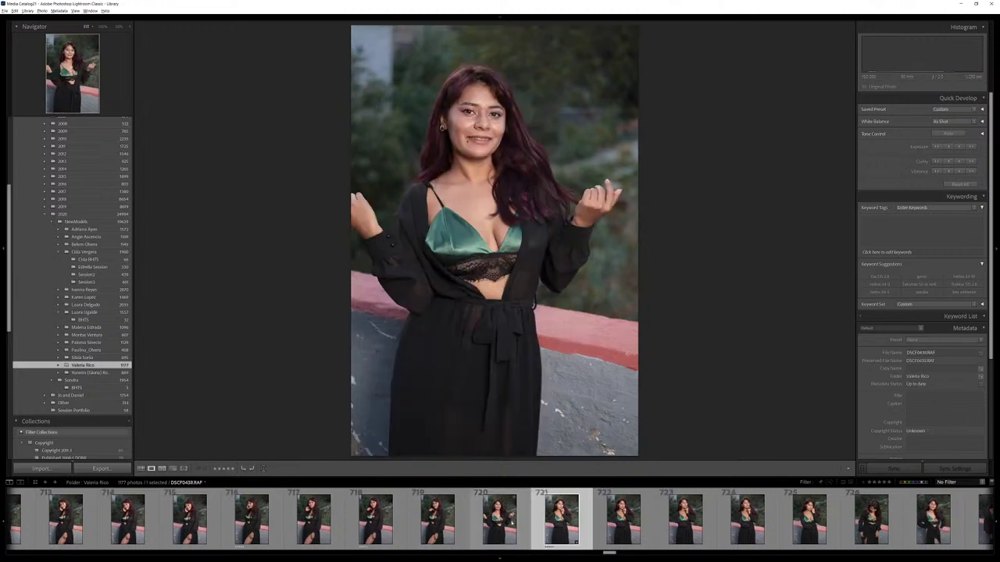
key("Right")
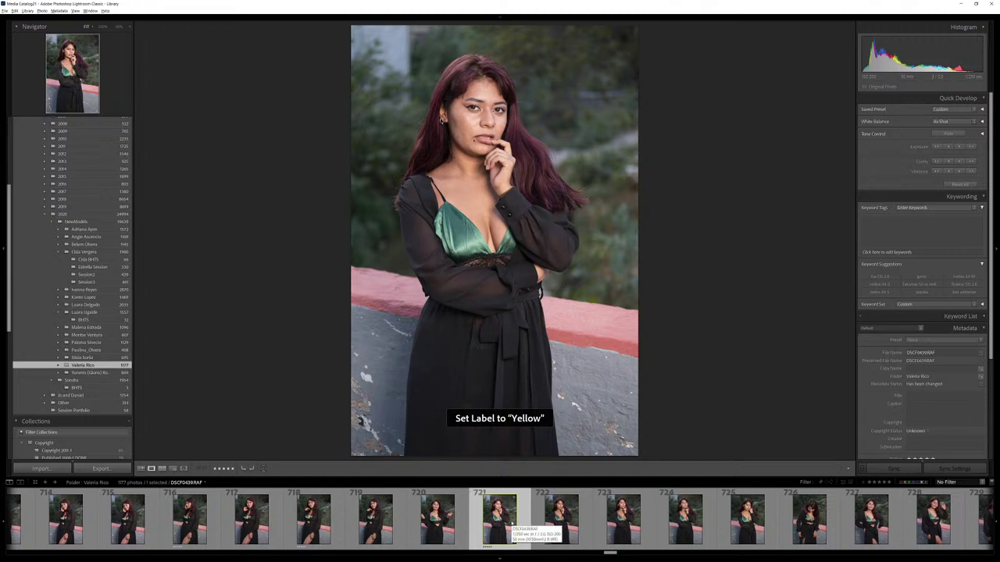
Compare the folded-arm robe poses with a hand near the face, photos 722 to 725, and rate photo 725 five stars.
key("Right")
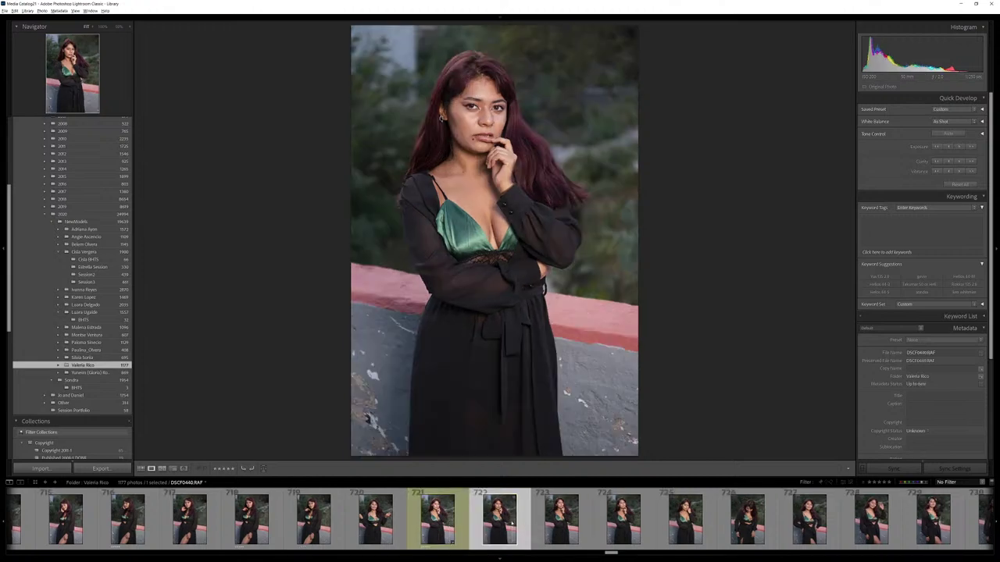
key("Right")
key("Right")
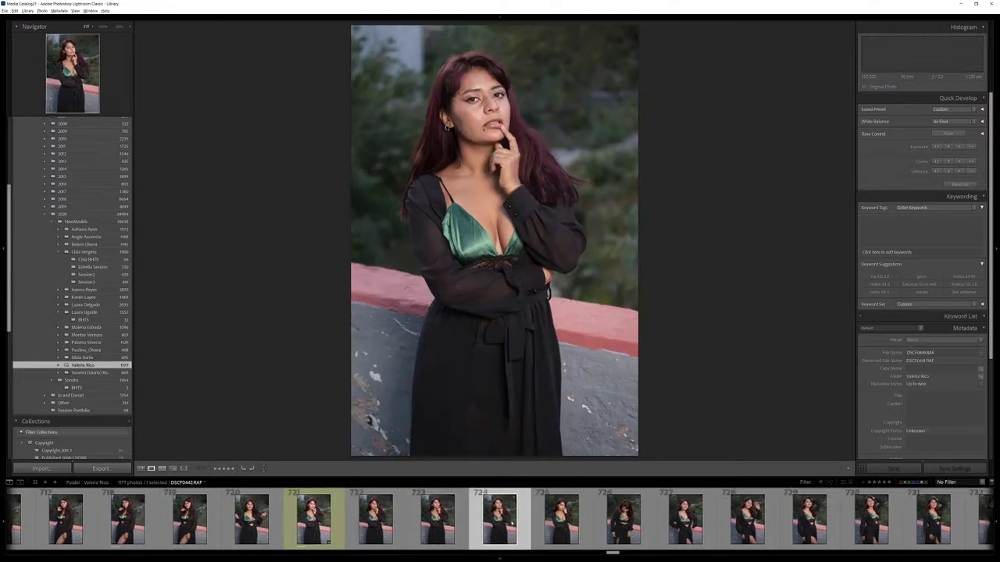
key("Right")
key("Left")
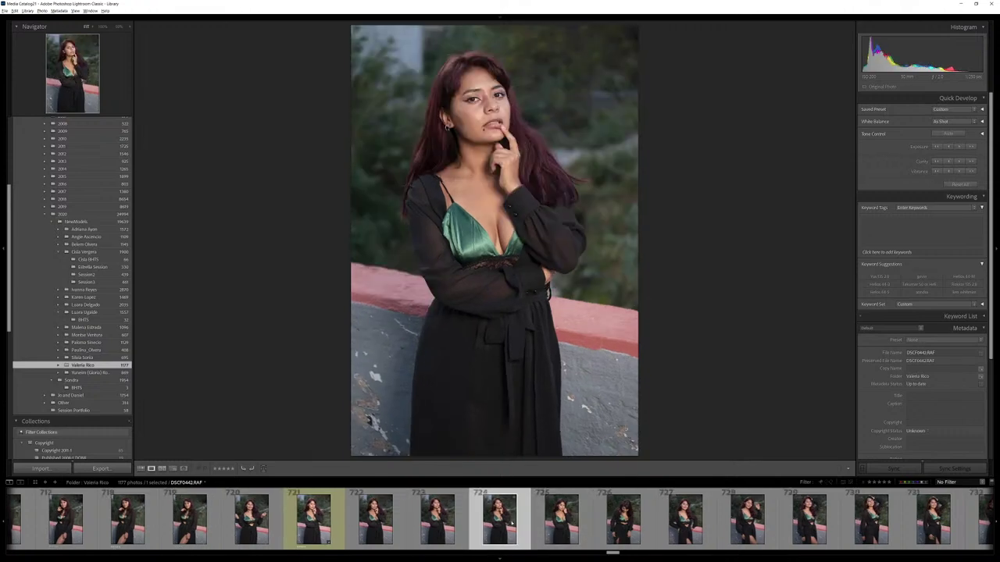
key("Right")
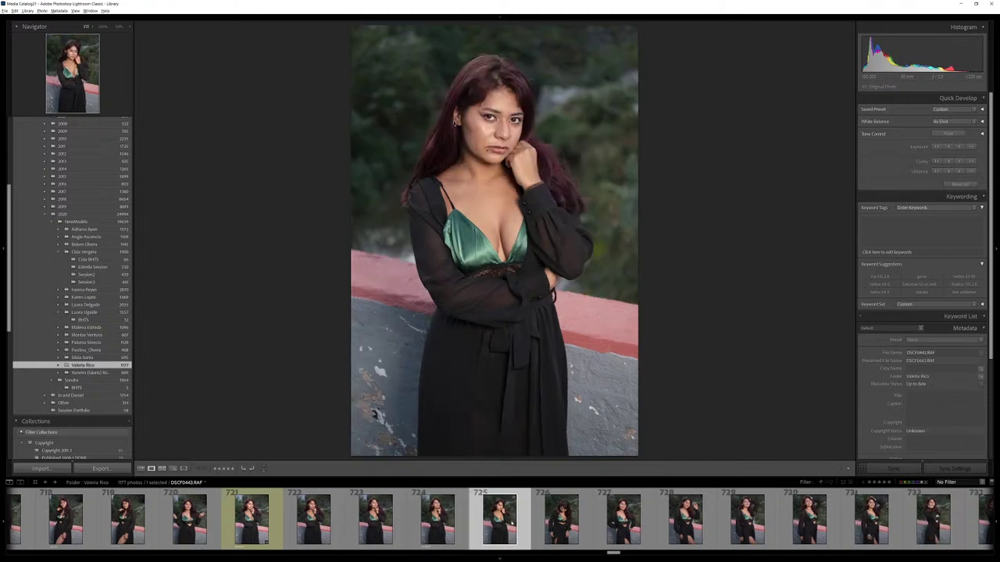
key("5")
Compare the hands-on-hips and hand-on-head robe shots, photos 726 to 730, and rate photo 730 five stars.
key("Right")
key("Right")
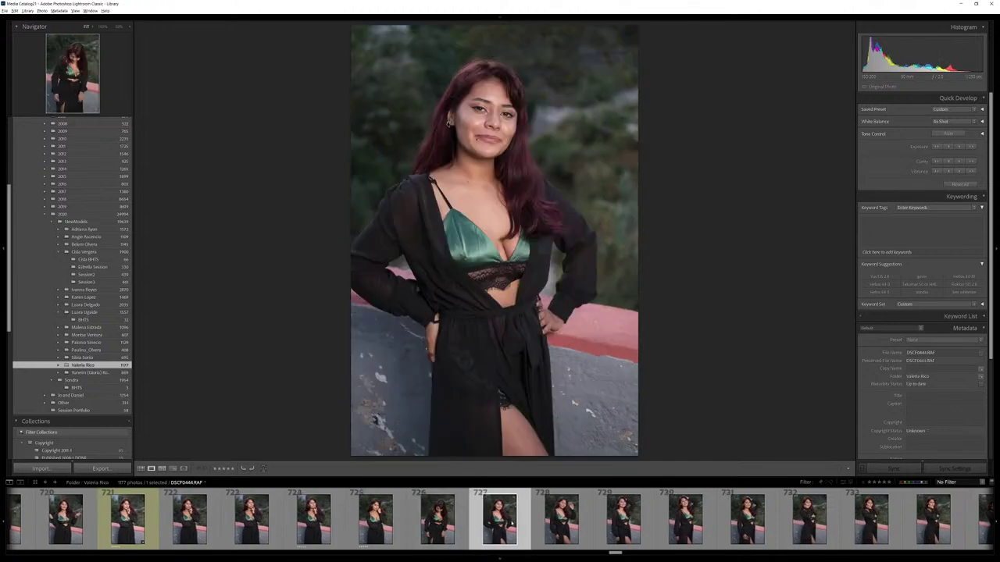
key("Right")
key("Right")
key("Right")
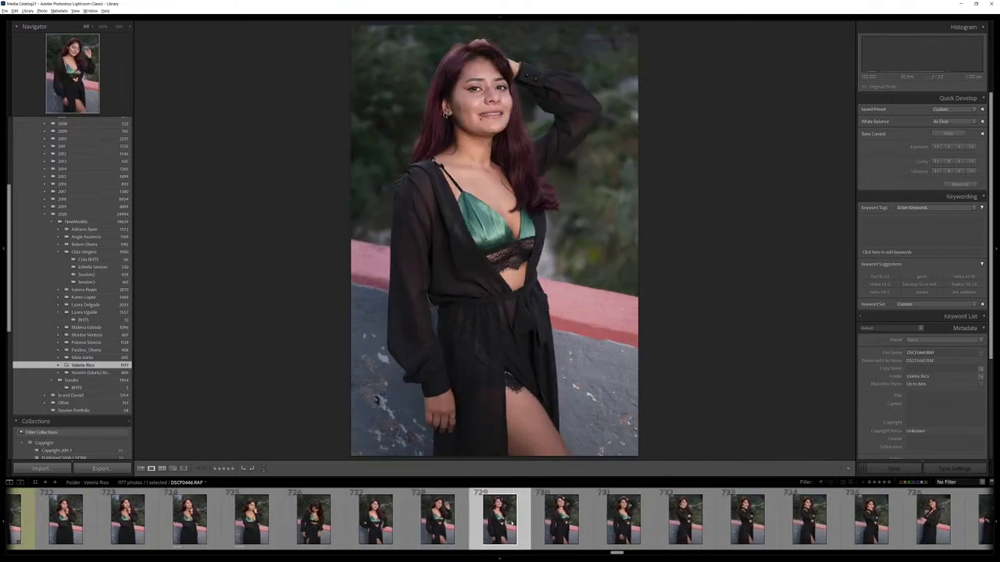
key("Left")
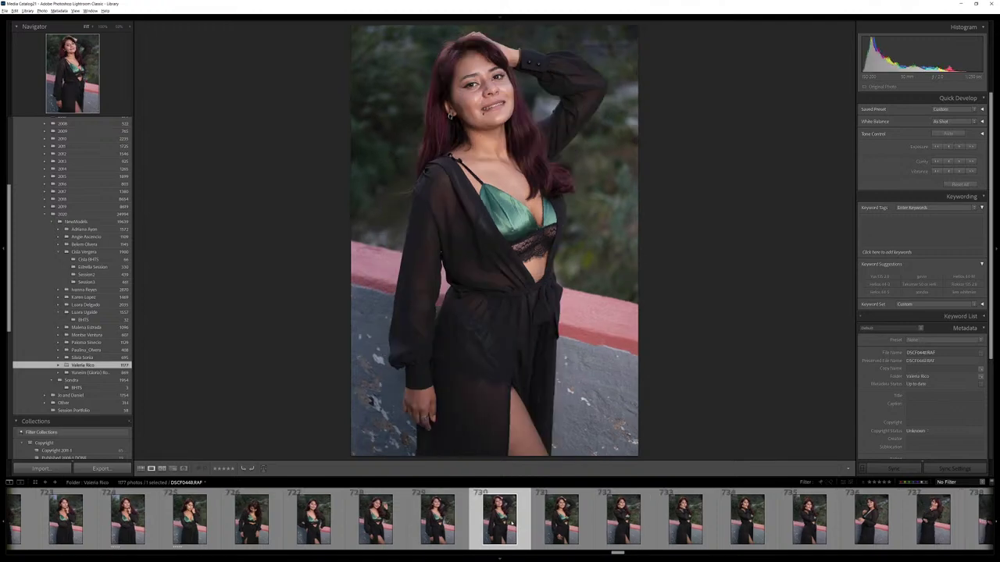
key("5")
Compare the robe shots in photos 731 and 732 and rate the hand-to-cheek photo 732 five stars.
key("Right")
key("Right")
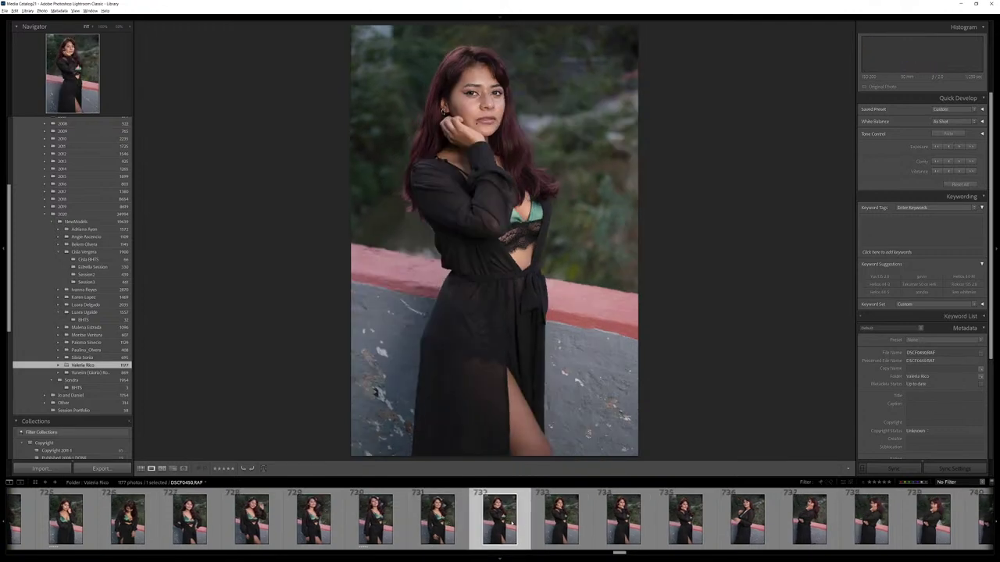
key("Left")
key("5")
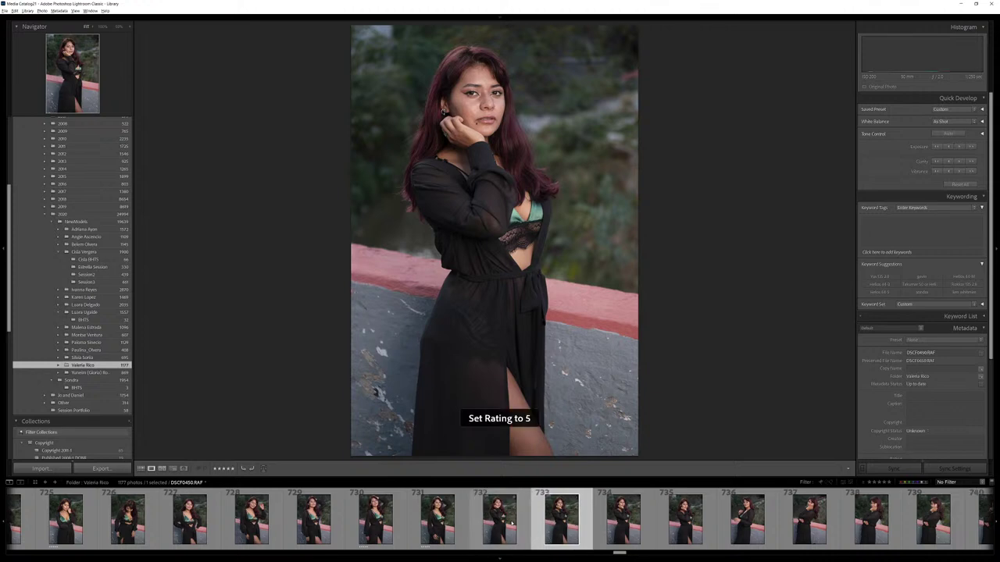
Compare the next hand-to-cheek robe shots, photos 733 and 734.
key("Left")
left_click(511, 523)
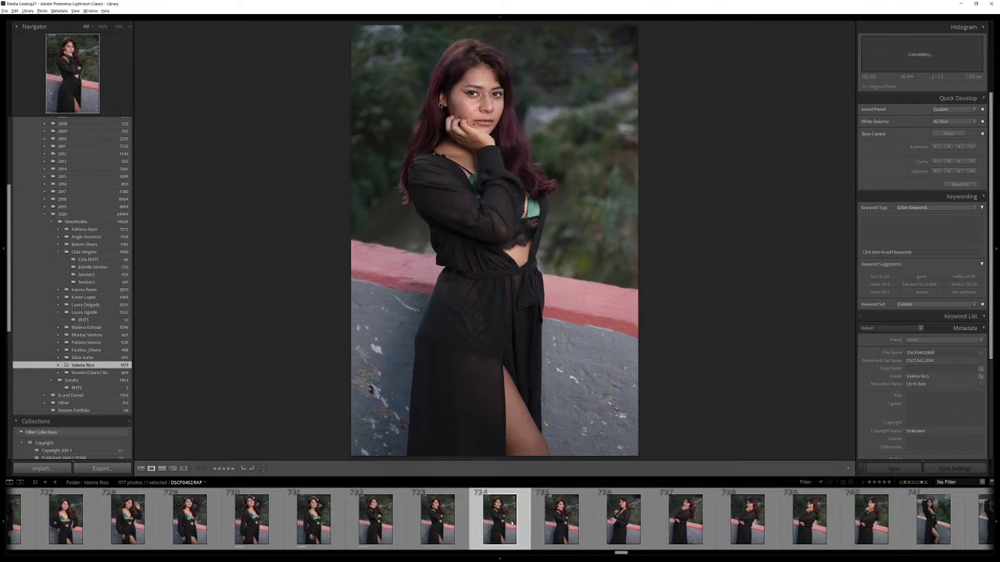
Compare the hand-to-chin poses at the pink wall, rate DSCF0457.RAF and DSCF0458.RAF five stars, and label DSCF0457.RAF yellow.
key("Left")
key("Right")
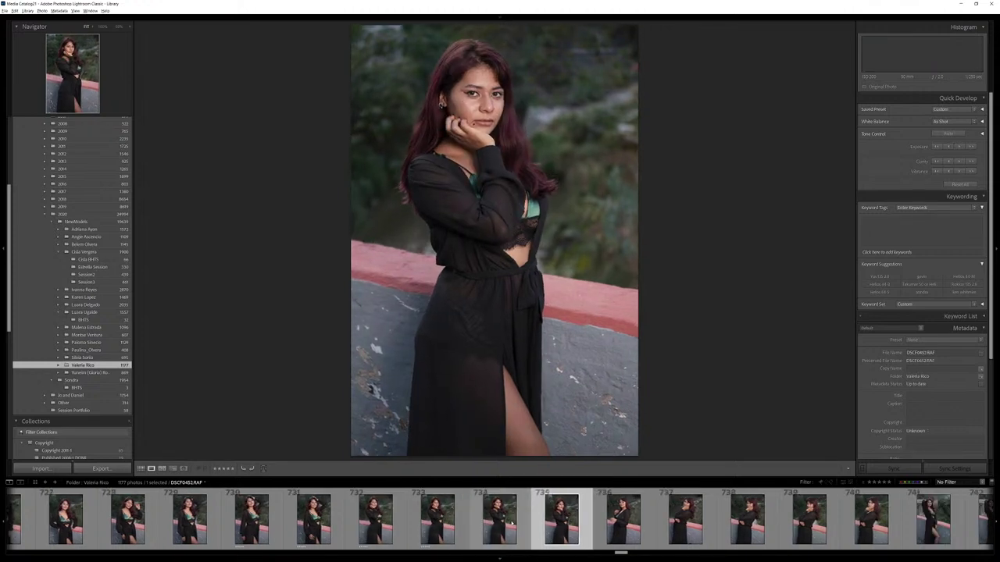
key("Right")
key("Right")
key("Right")
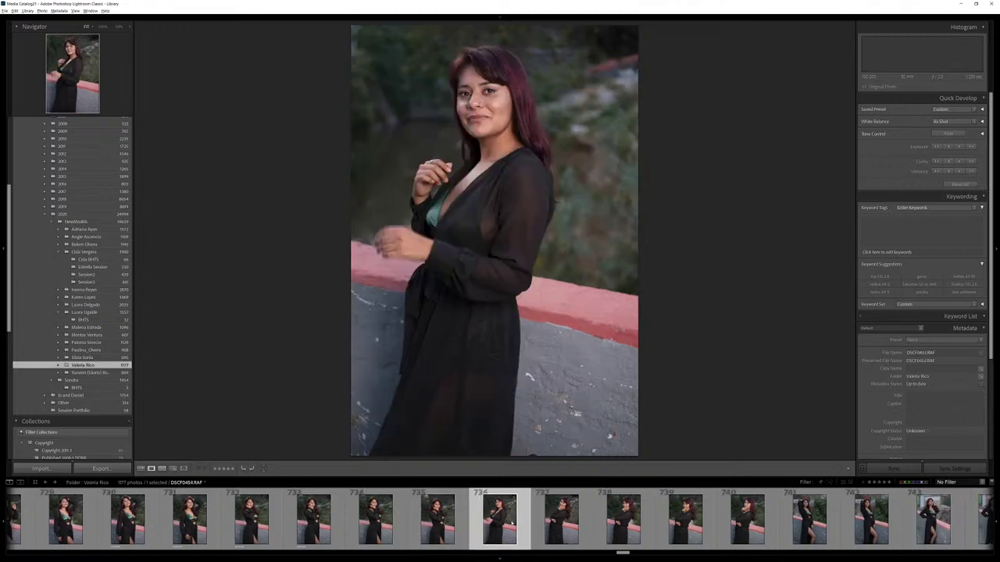
key("Right")
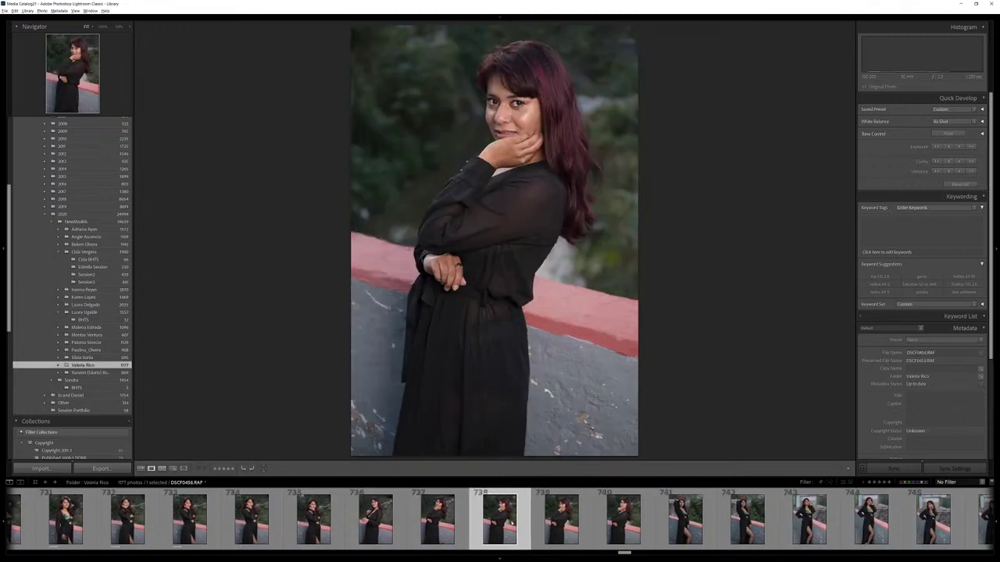
key("Left")
key("Right")
key("Right")
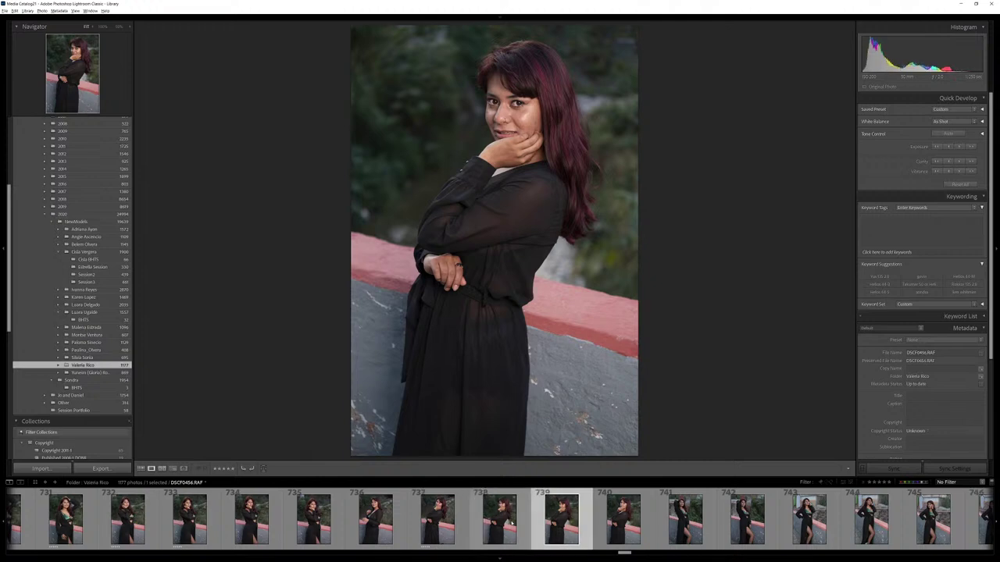
key("Right")
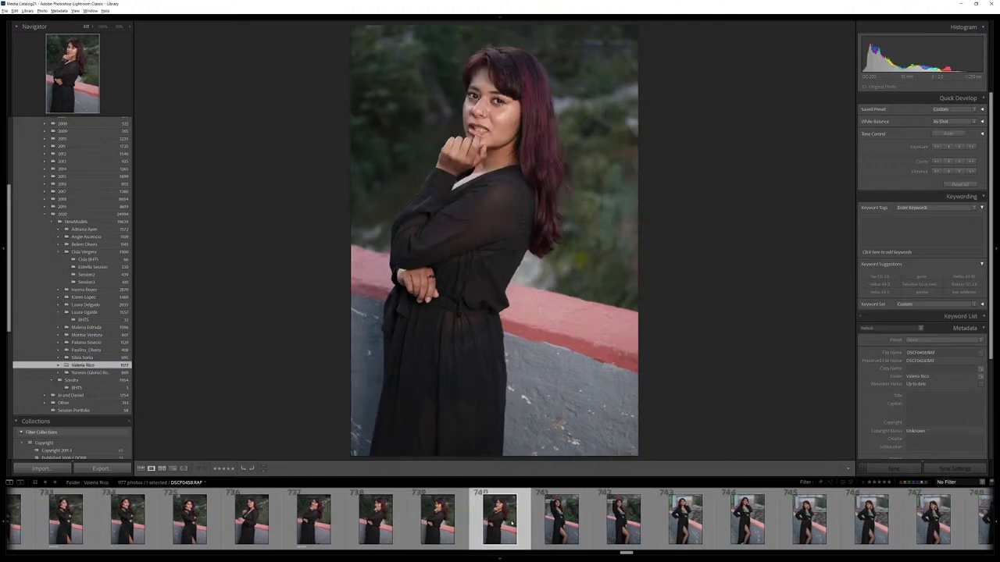
key("5")
key("Left")
key("5")
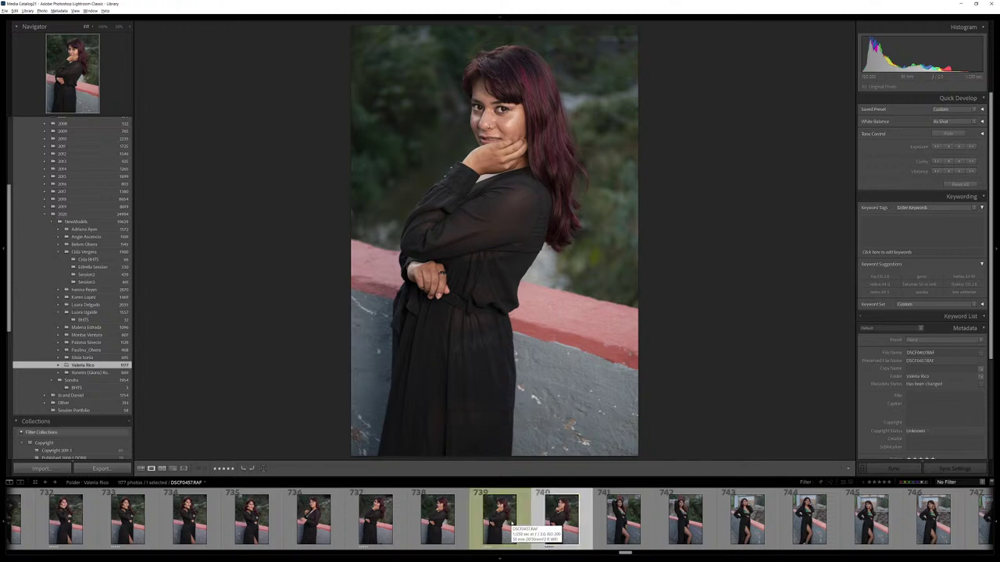
Review the standing poses along the wall and rate DSCF0466.RAF five stars.
key("Right")
key("Right")
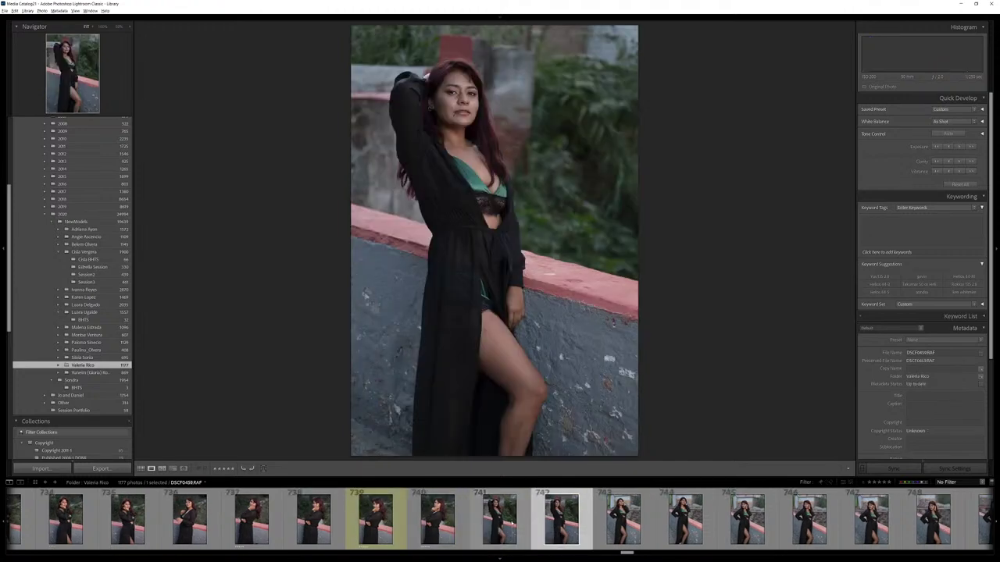
key("Right")
key("Right")
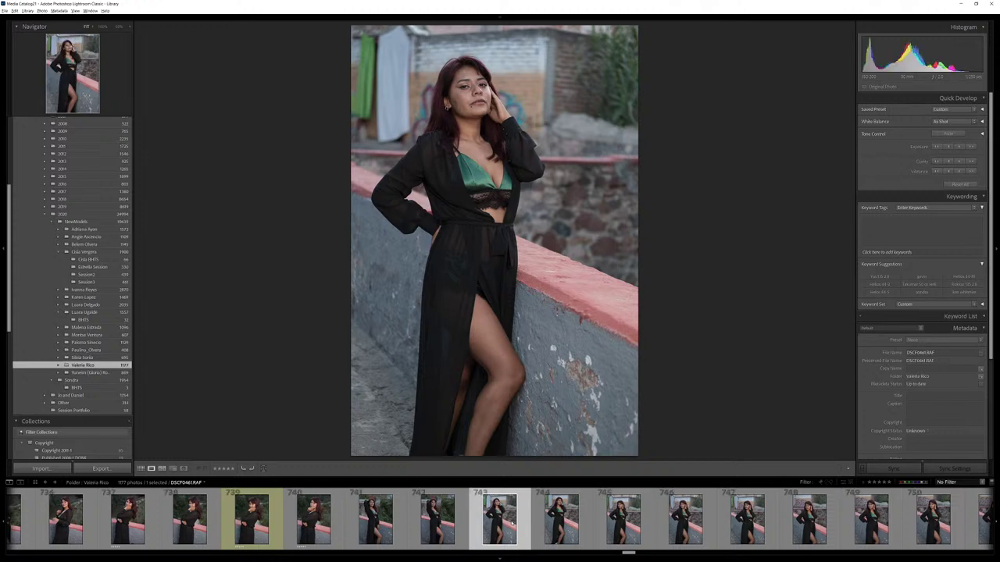
key("Right")
key("Right")
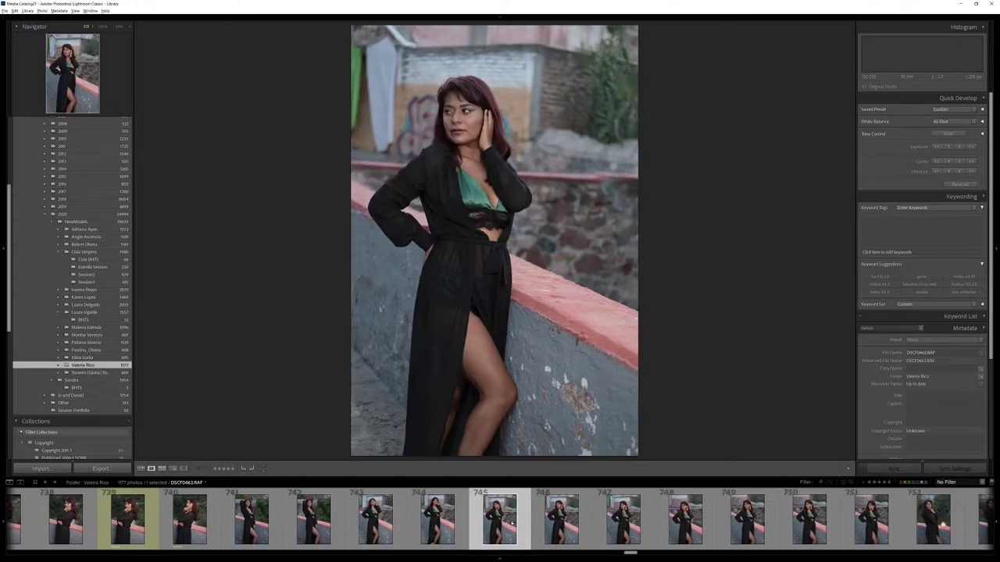
key("Right")
key("Right")
key("Right")
key("Right")
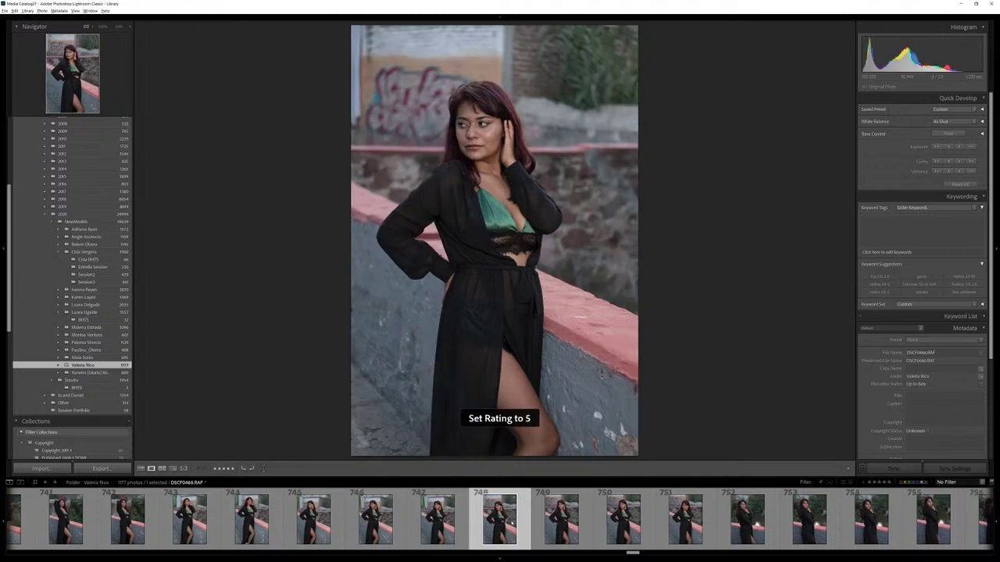
Continue to the poses beside the water and rate DSCF0471.RAF five stars.
key("Right")
key("Right")
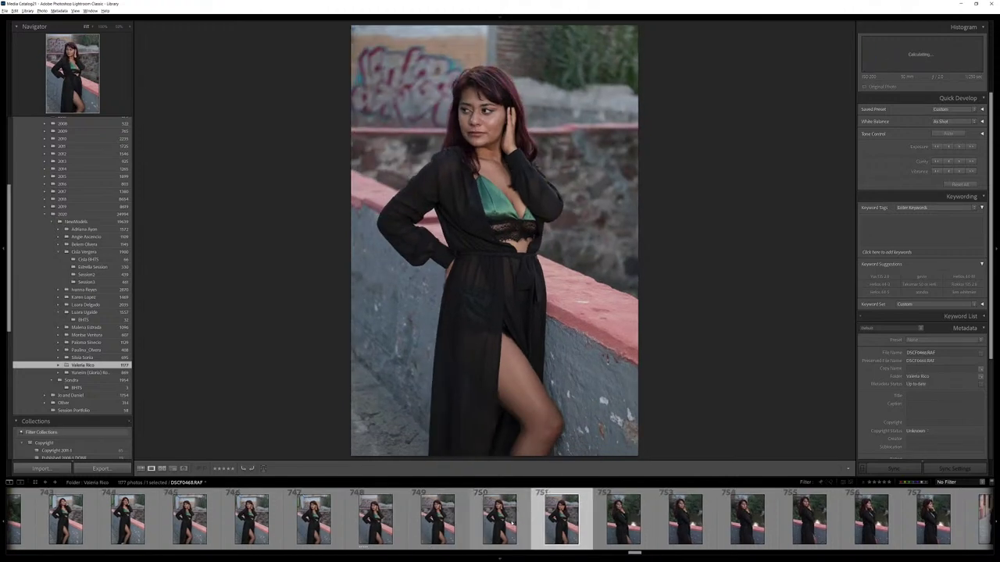
key("Right")
key("Right")
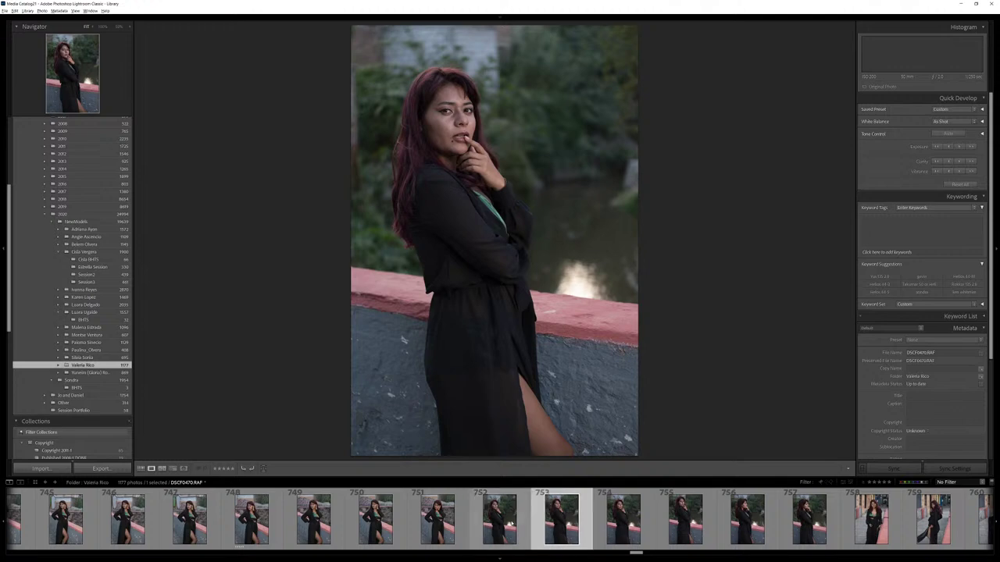
key("Right")
key("5")
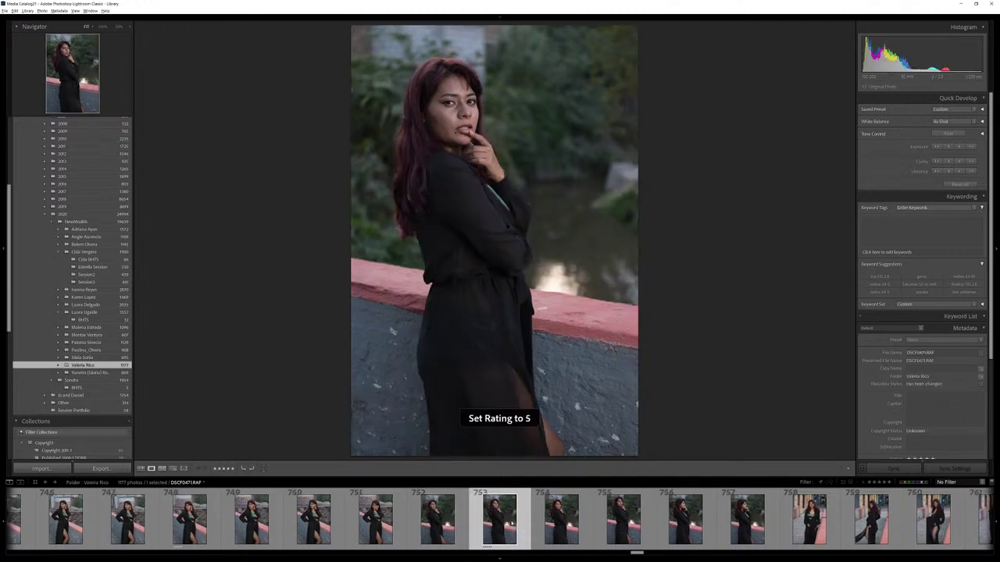
Review the remaining waterside shots, compare the first alley frames, and rate one of the swinging-dress shots five stars.
key("Right")
key("Right")
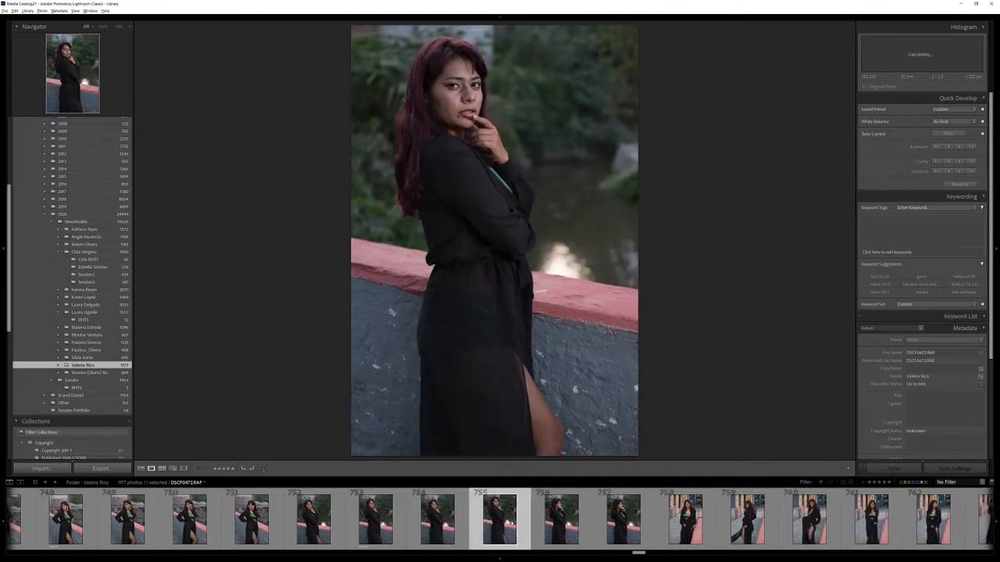
key("Right")
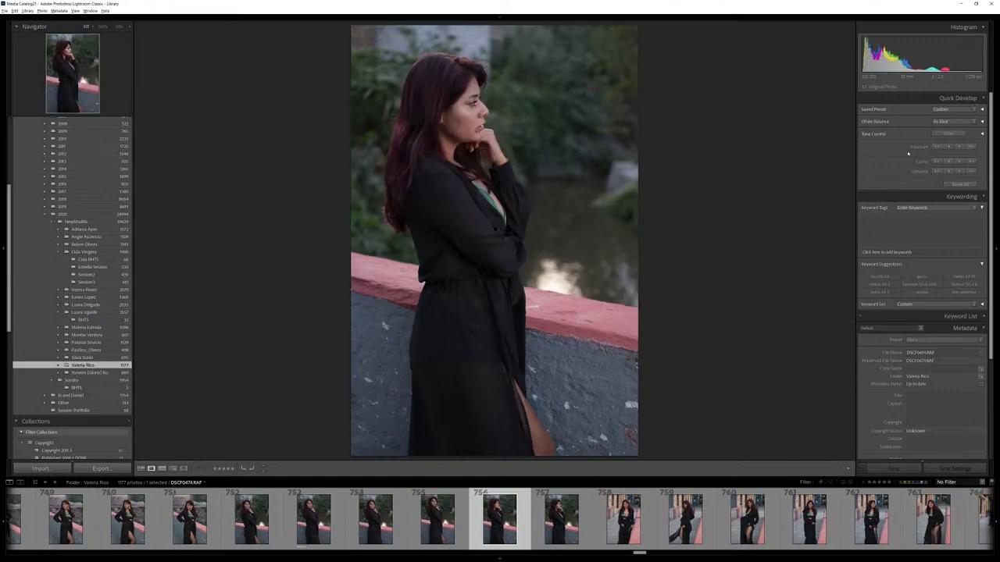
key("Right")
key("Right")
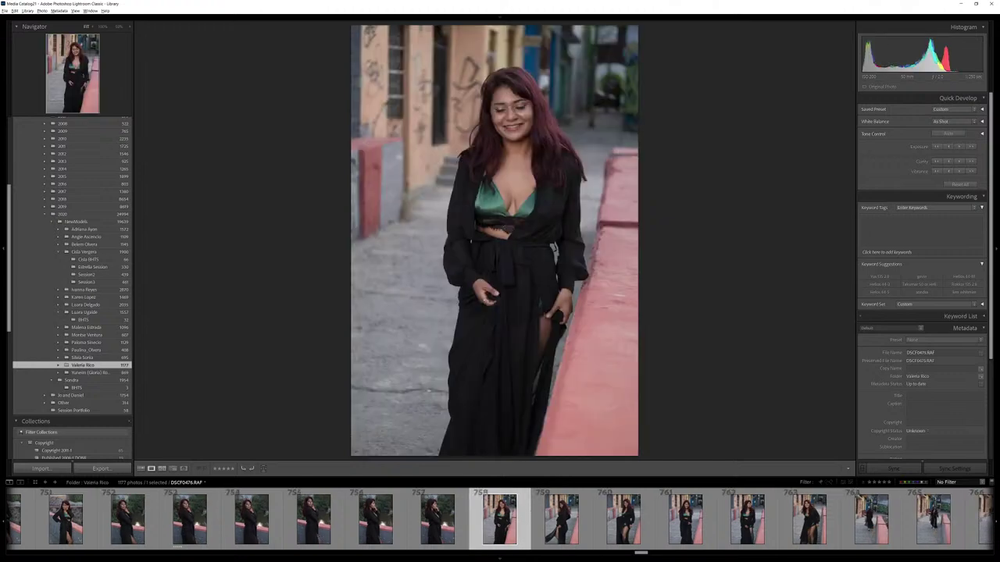
key("Left")
key("Right")
key("Right")
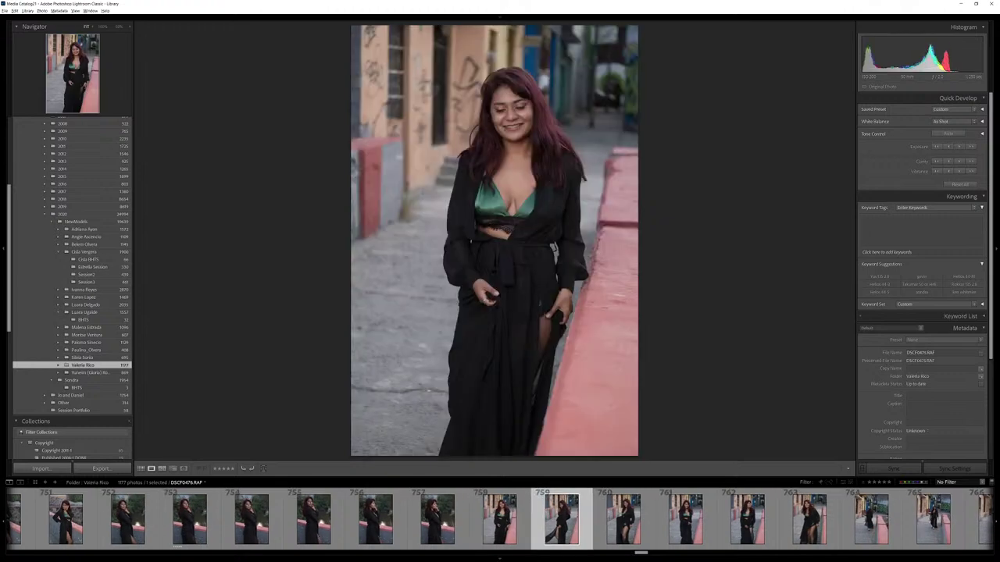
key("Left")
key("Right")
key("Left")
key("Right")
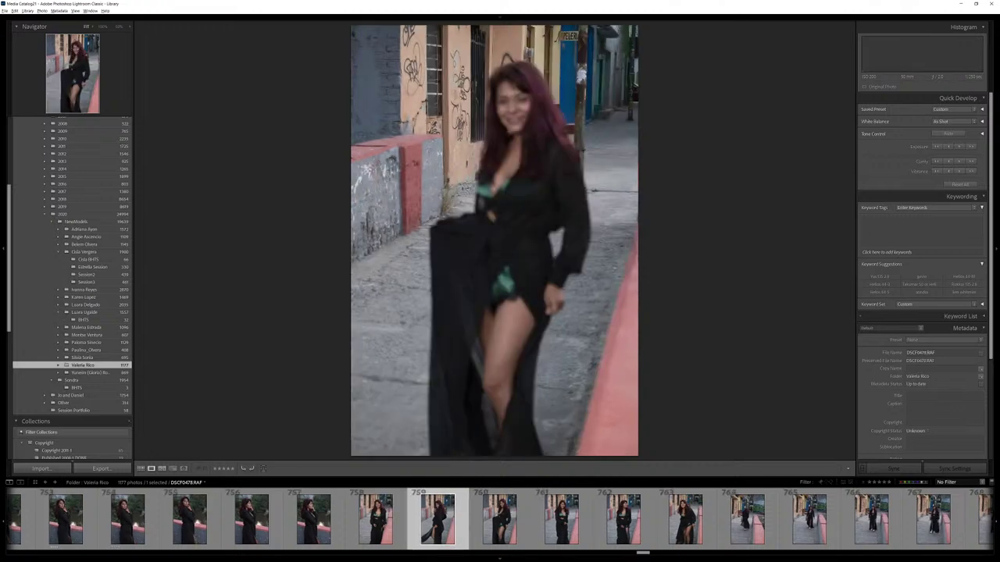
key("Right")
key("5")
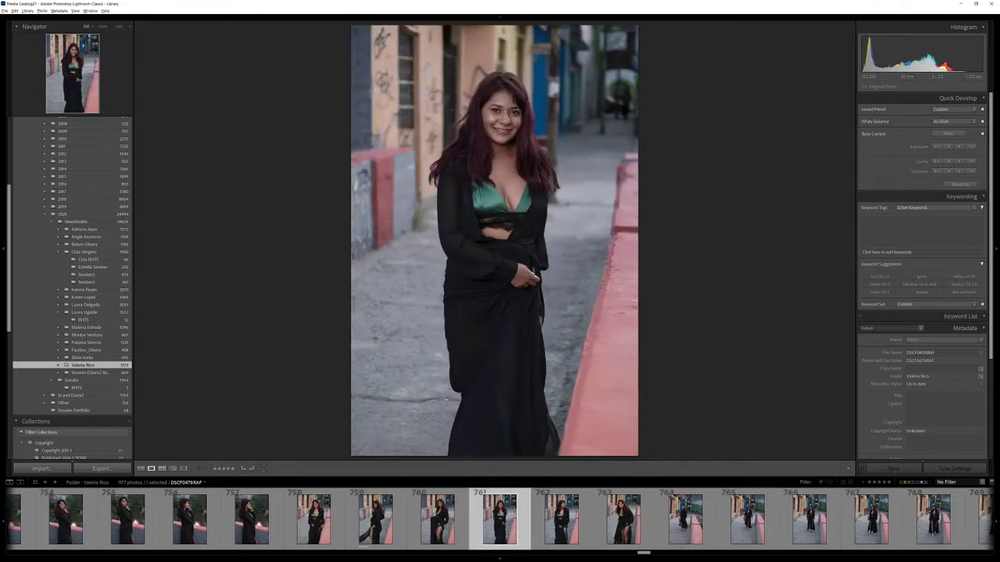
Compare the two standing alley portraits and rate DSCF0479.RAF five stars.
key("Right")
key("Left")
key("5")
key("Right")
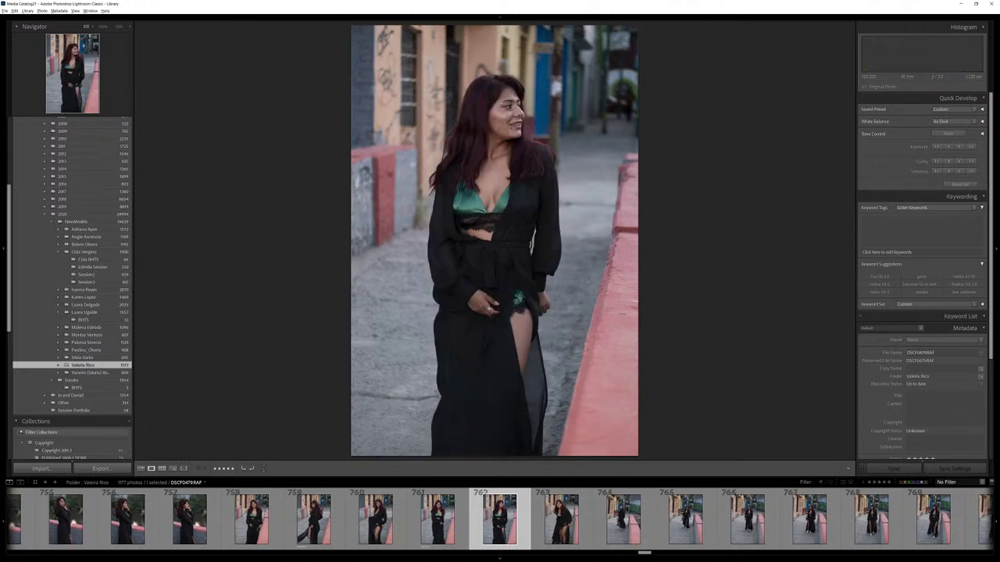
Examine the full-length walking shots in the alley, comparing neighbouring frames for pose and sharpness.
key("Right")
key("Right")
key("Right")
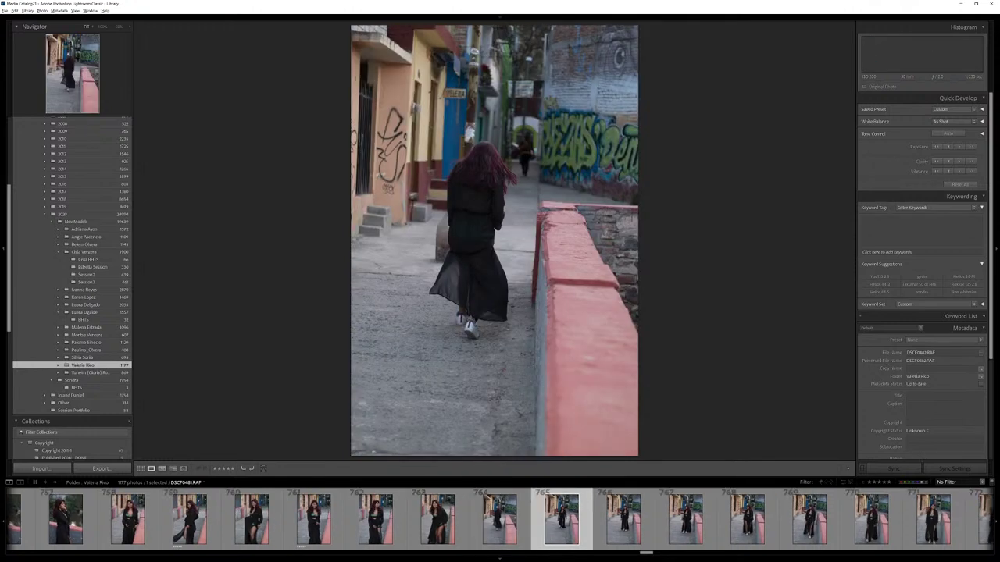
key("Right")
key("Right")
key("Right")
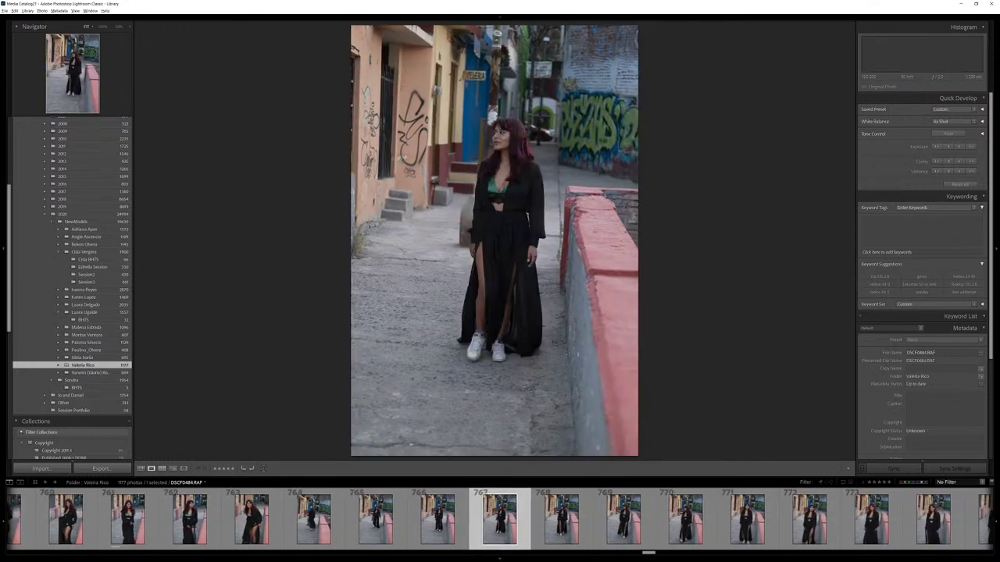
key("Right")
key("Left")
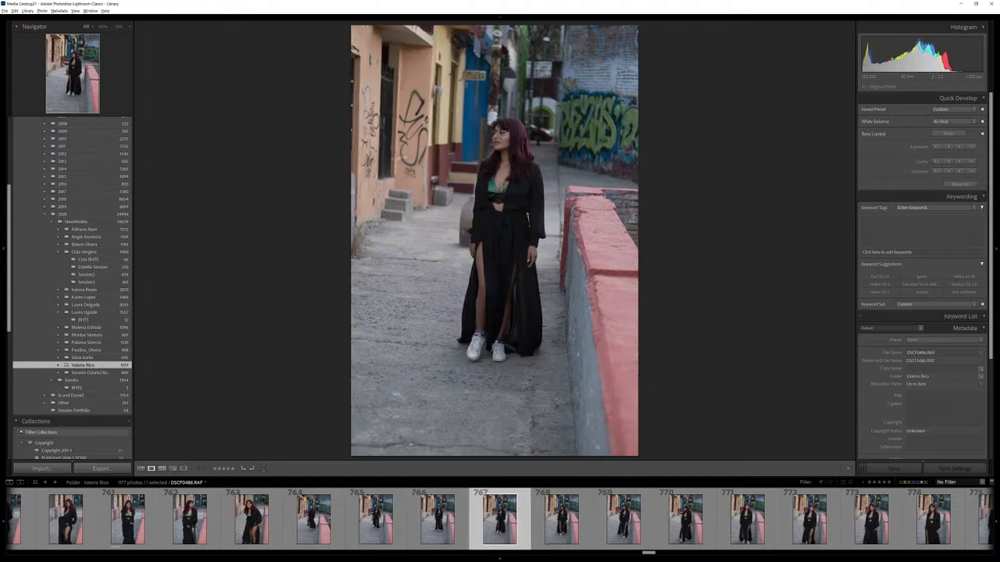
key("Right")
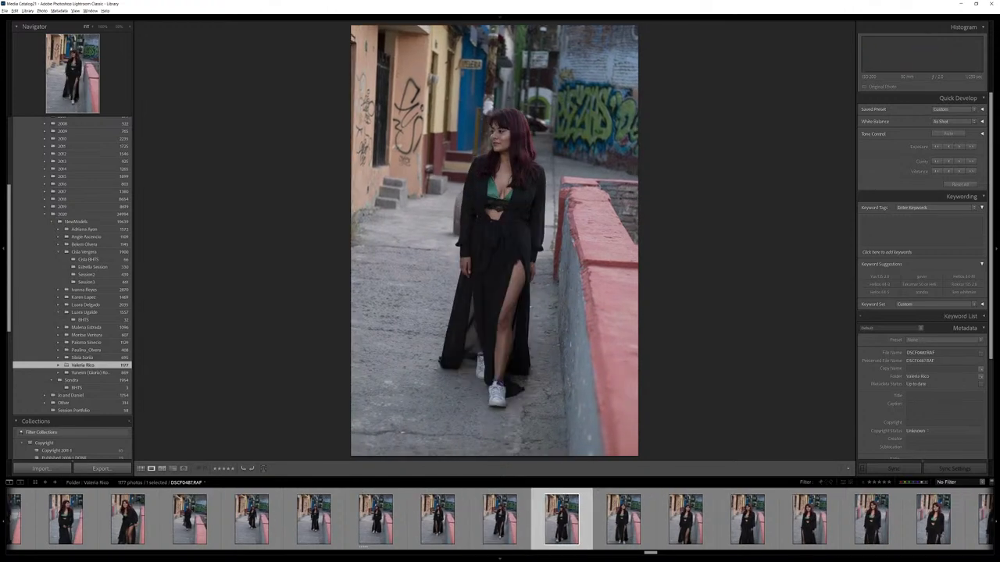
key("Right")
key("Right")
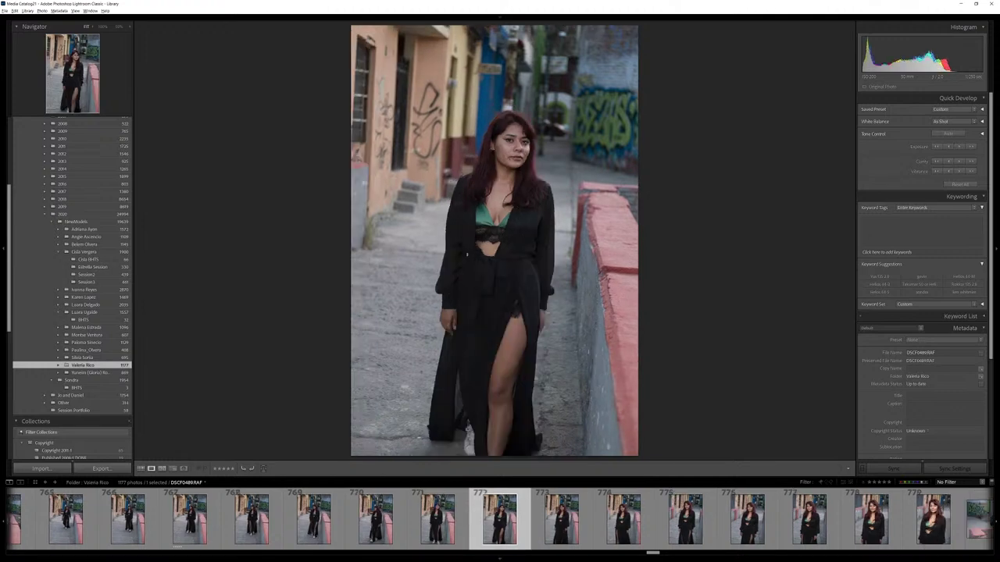
Review the closer front-facing alley portraits and rate one of the smiling half-length shots five stars.
key("Right")
key("Right")
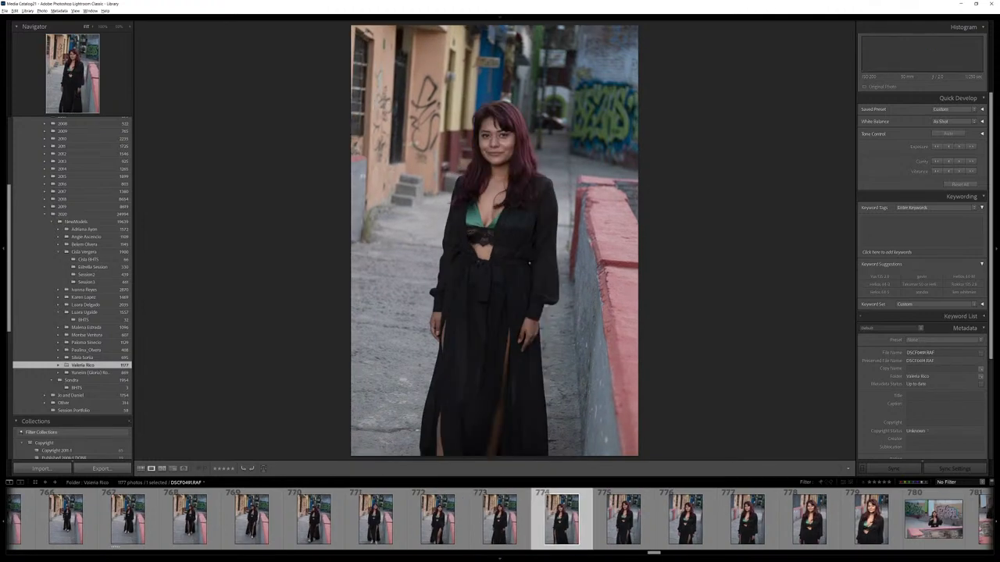
key("Right")
key("Right")
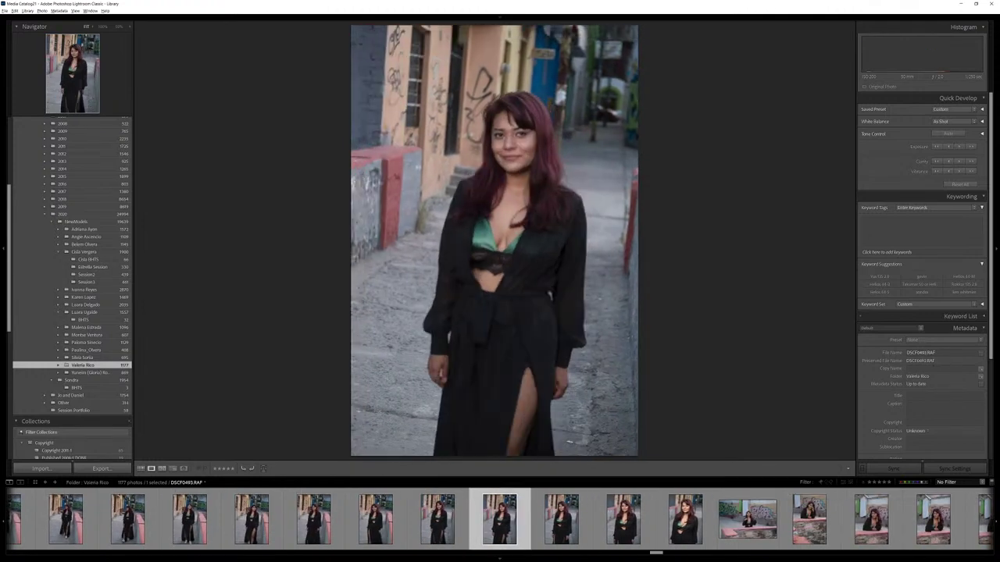
key("Right")
key("Right")
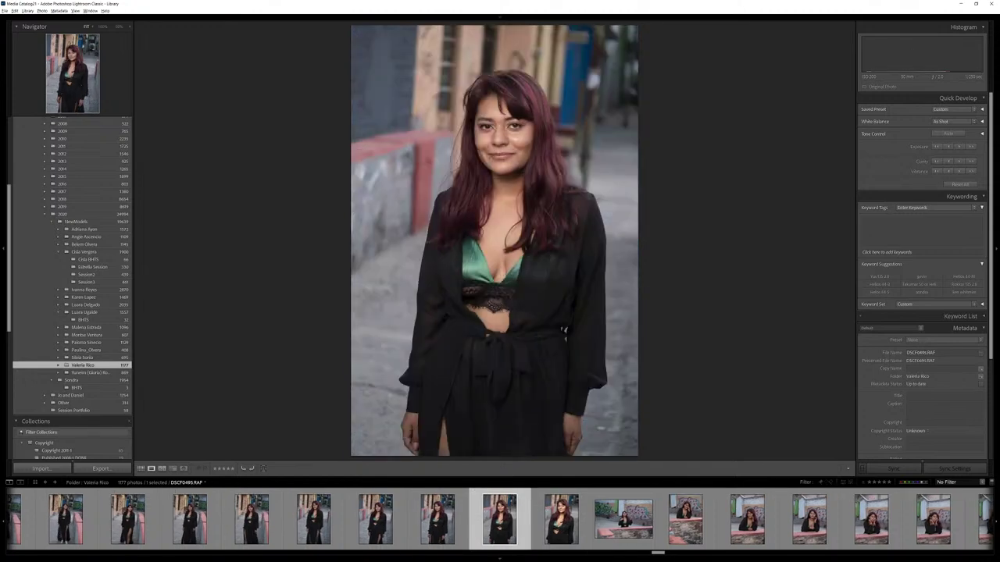
key("Right")
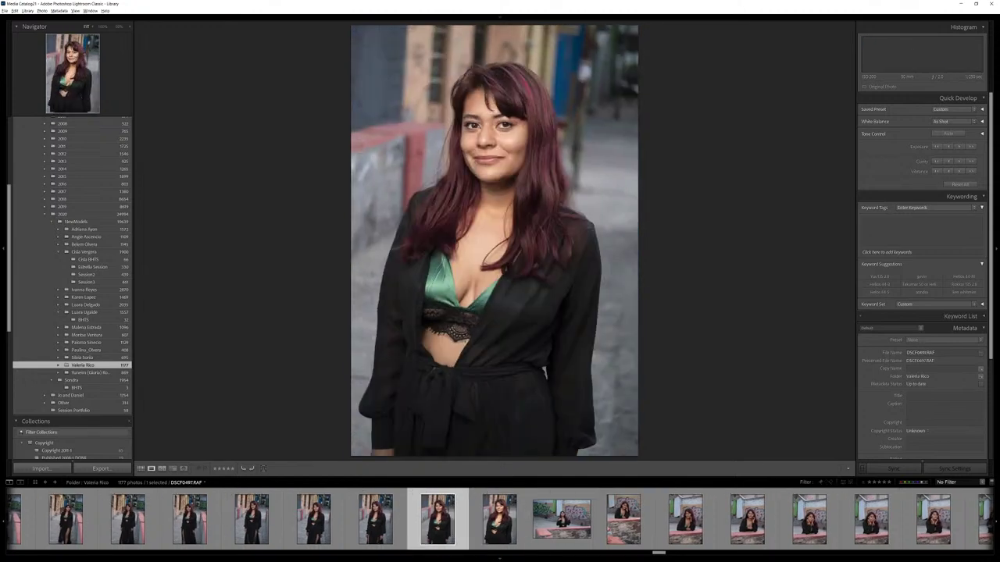
key("Right")
key("5")
key("Right")
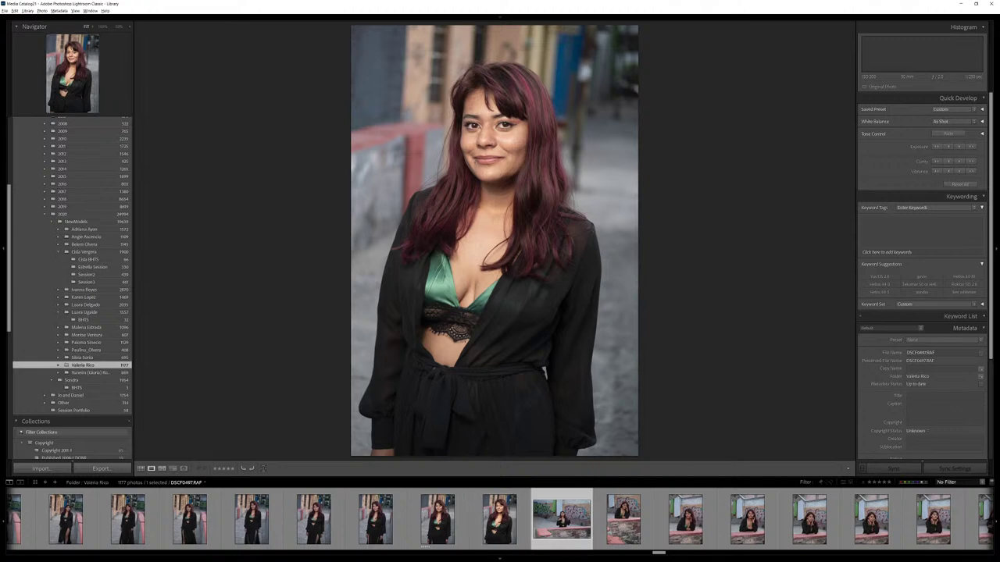
Review the graffiti-backed portraits leaning on the pink wall and give DSCF0502.RAF a yellow label.
key("Right")
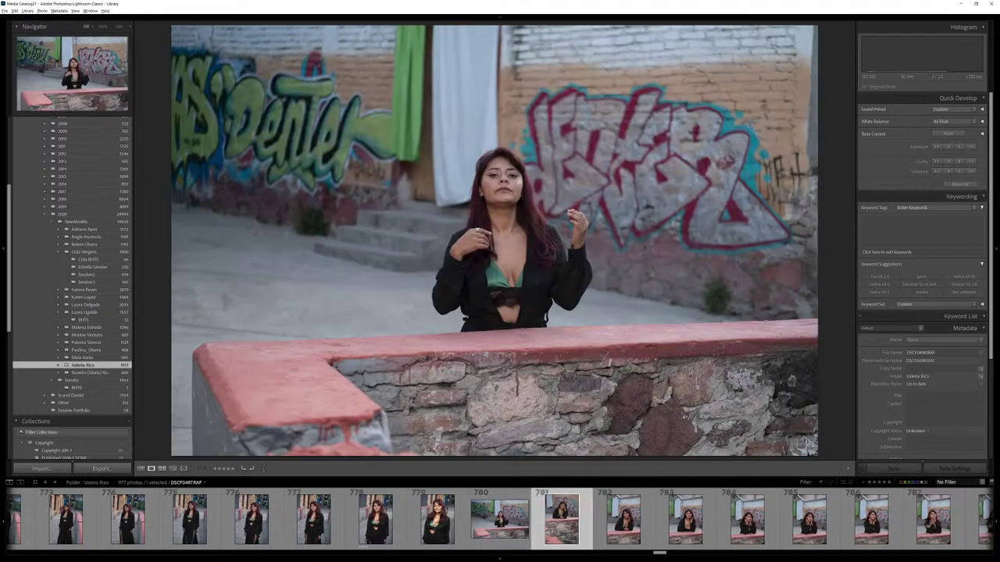
key("Right")
key("Right")
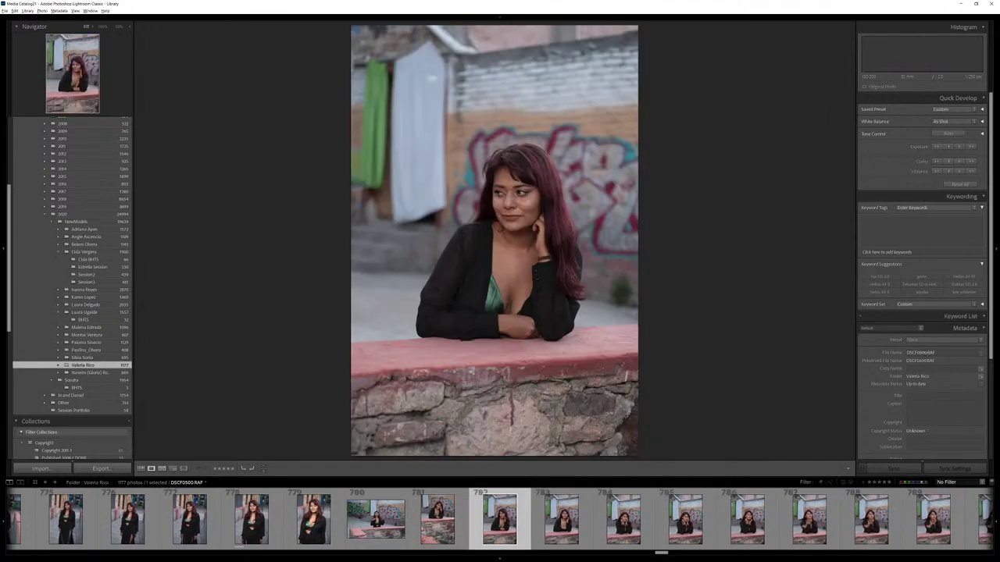
key("Right")
key("Right")
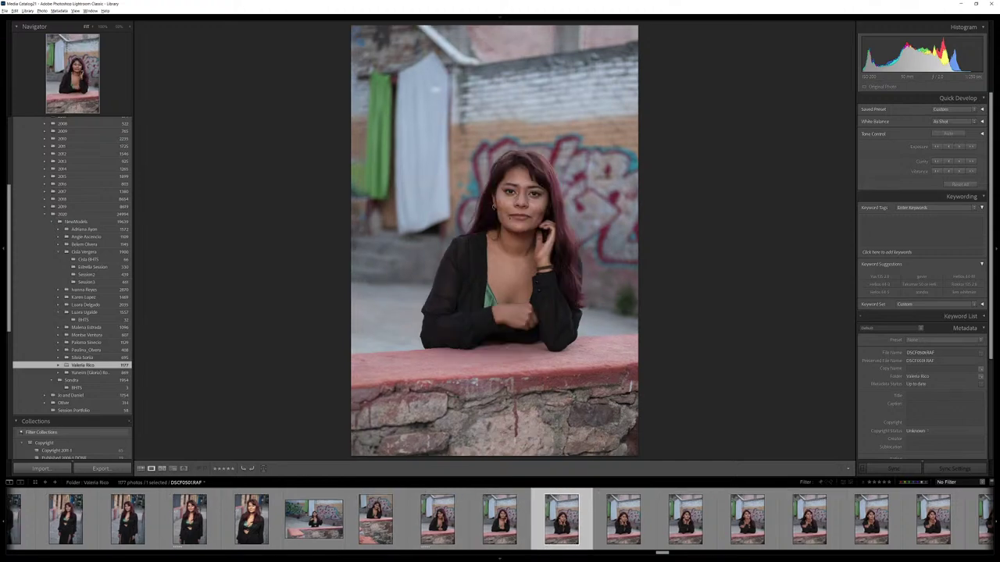
key("Left")
key("Right")
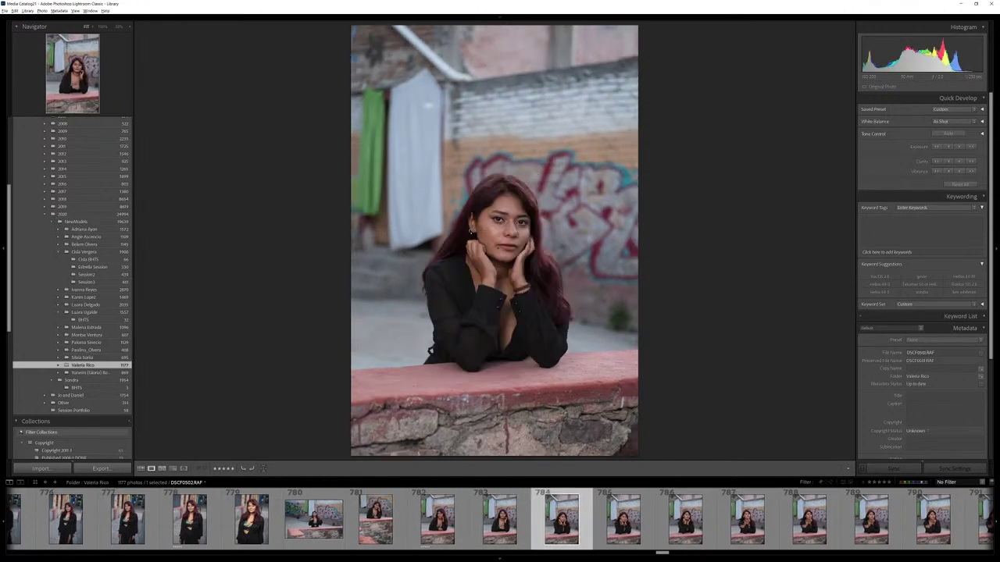
key("7")
key("Right")
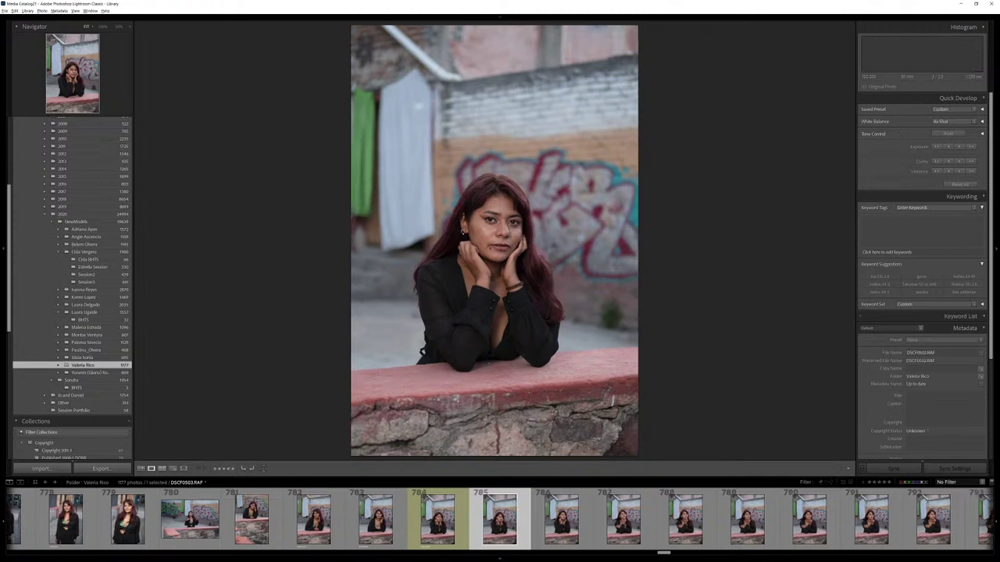
Review the graffiti-backed portraits resting on the pink wall with a hand at the chin, comparing expressions and sharpness.
key("Right")
key("Right")
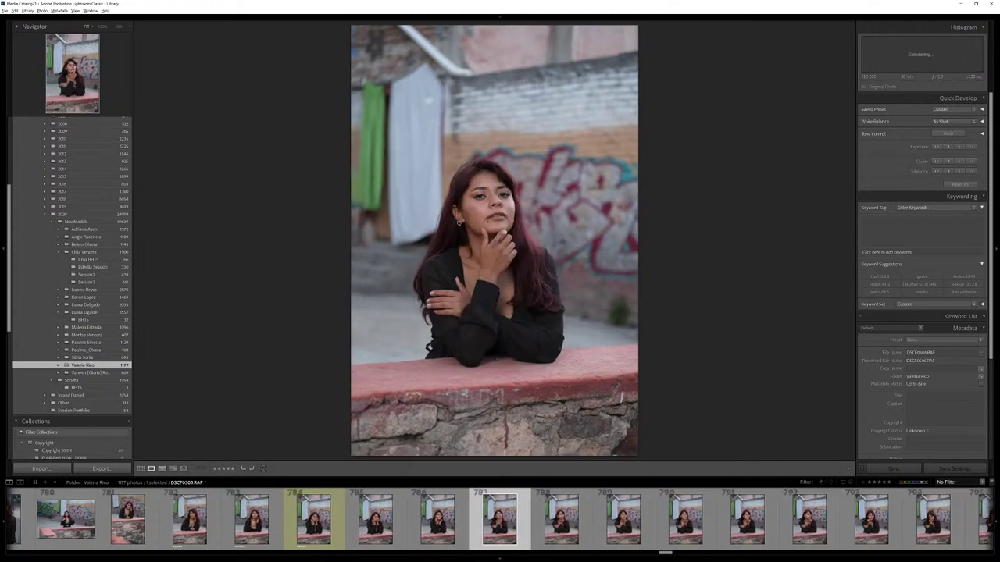
key("Right")
key("Right")
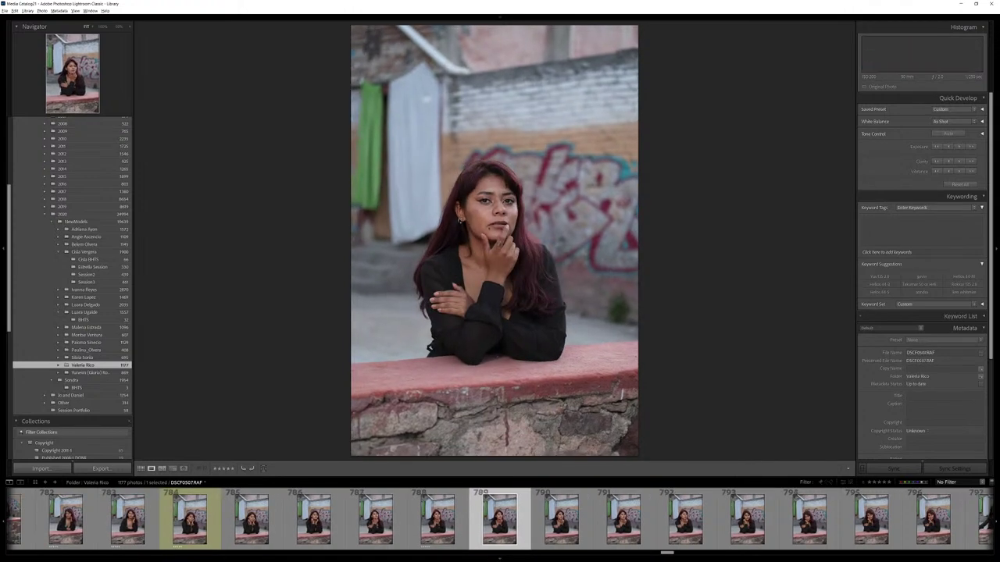
key("Right")
key("Right")
key("Right")
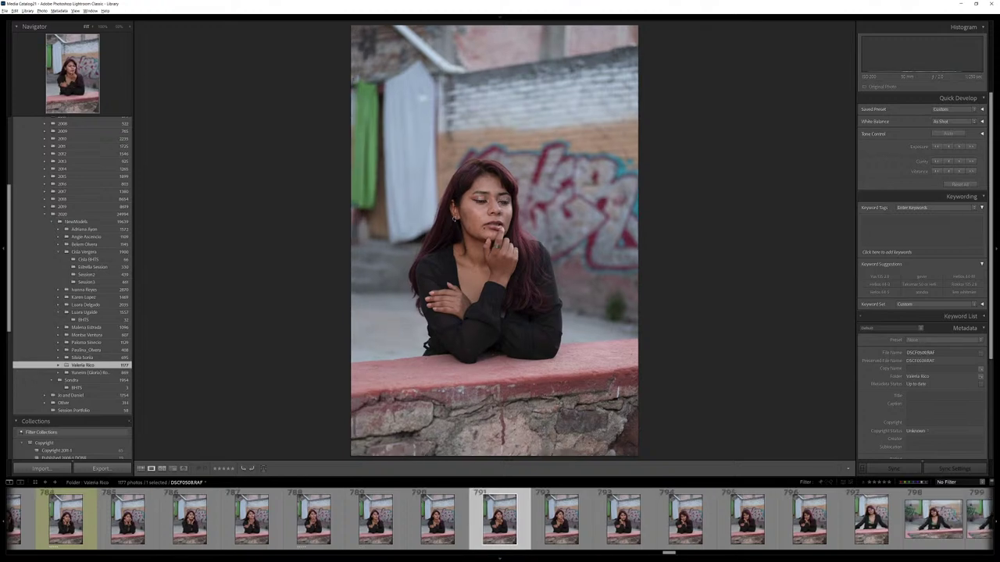
key("Right")
key("Right")
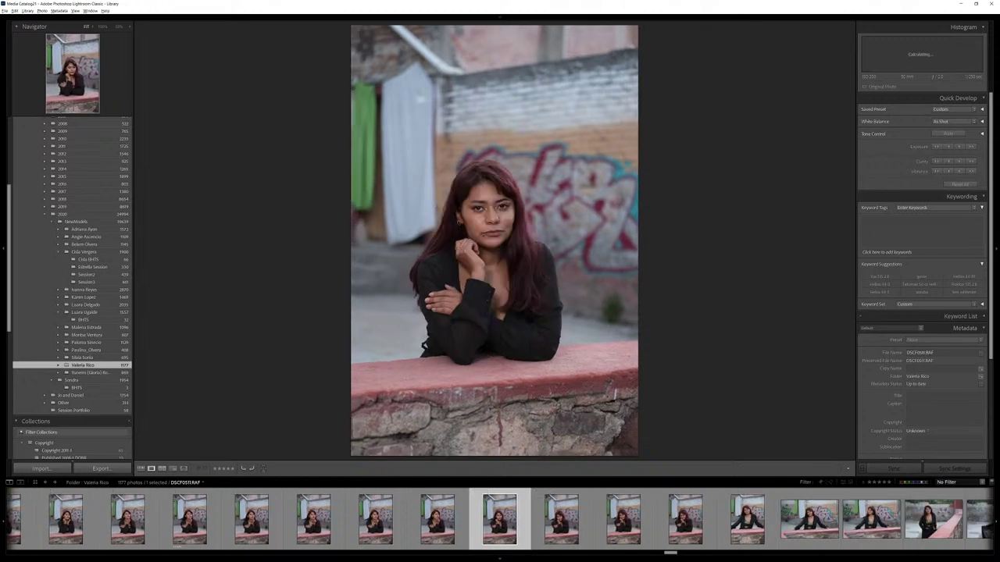
key("Right")
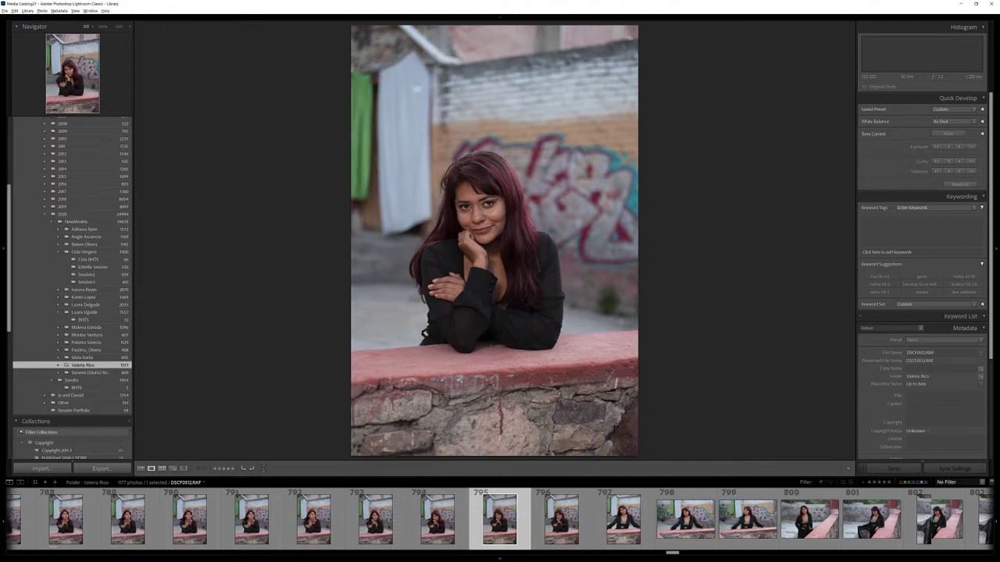
key("Right")
key("Right")
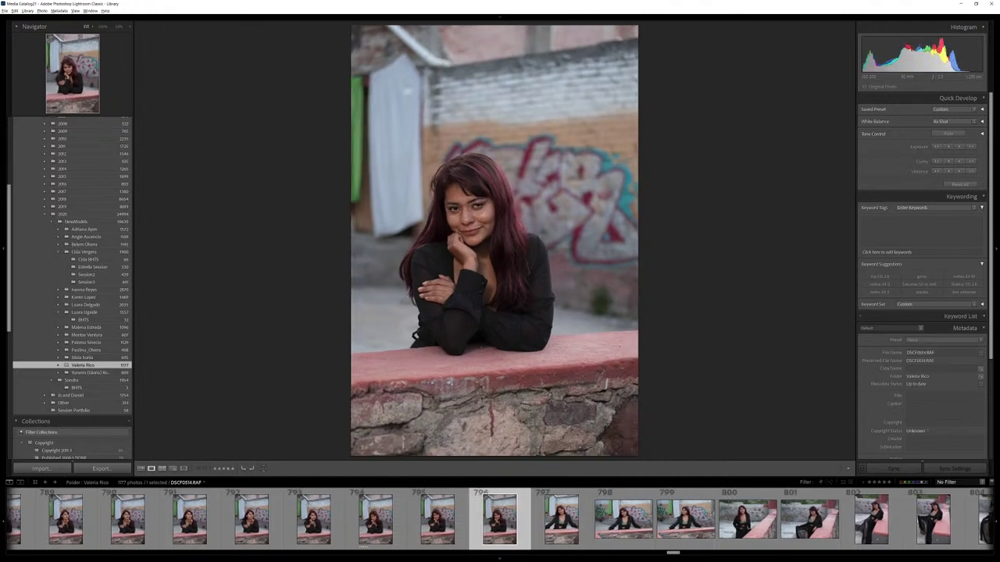
Review the outstretched-arms portraits behind the pink wall and rate the landscape frame looking aside, DSCF0517.RAF, five stars.
key("Right")
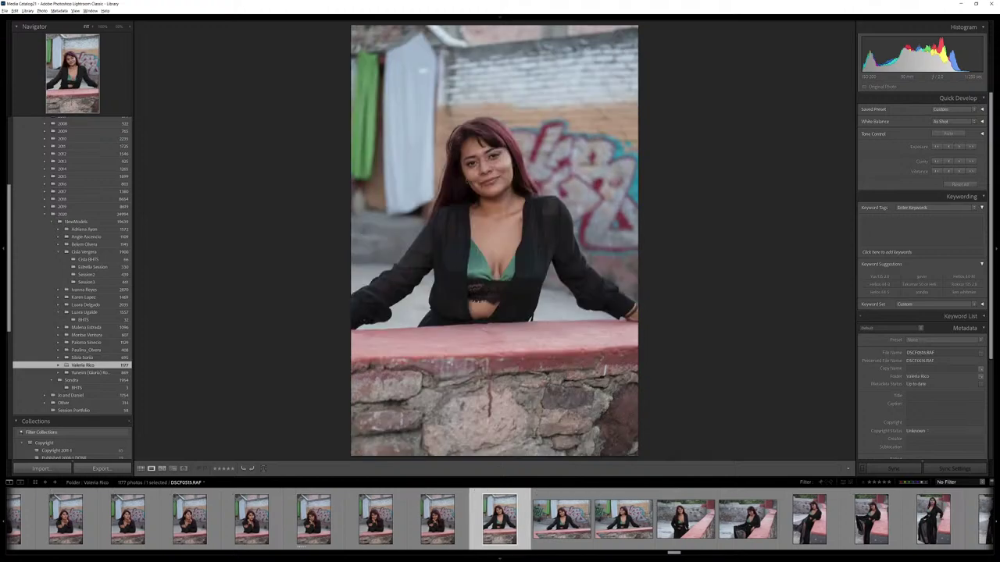
key("Right")
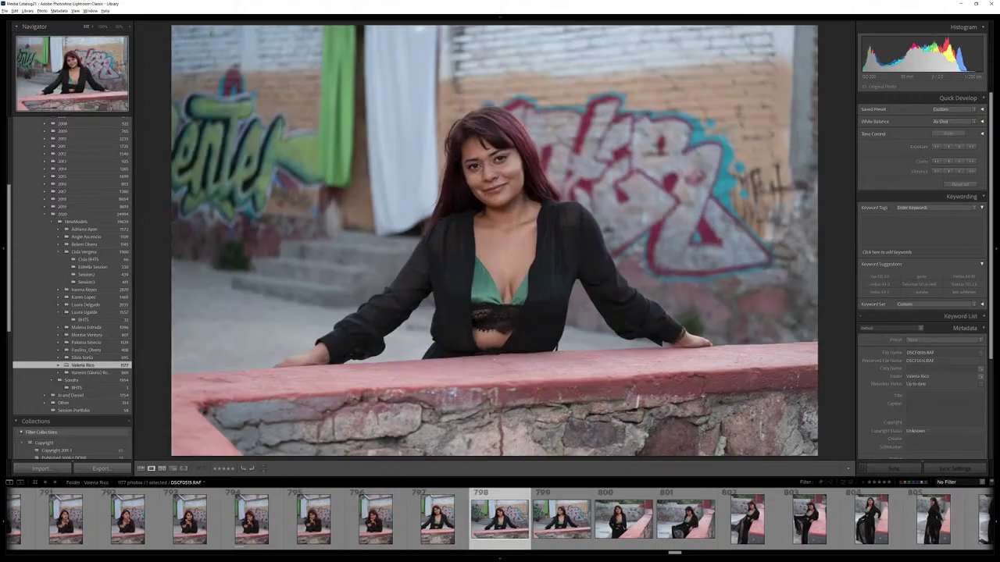
key("Right")
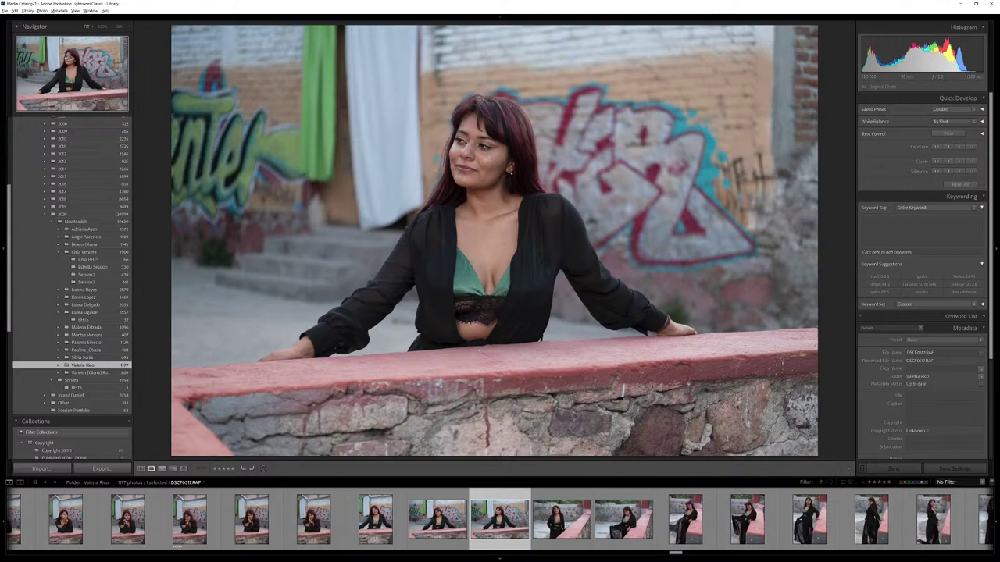
key("5")
Review the poses beside the receding pink wall and rate the smiling full-length shot with the skirt held out, DSCF0521.RAF, five stars.
key("Right")
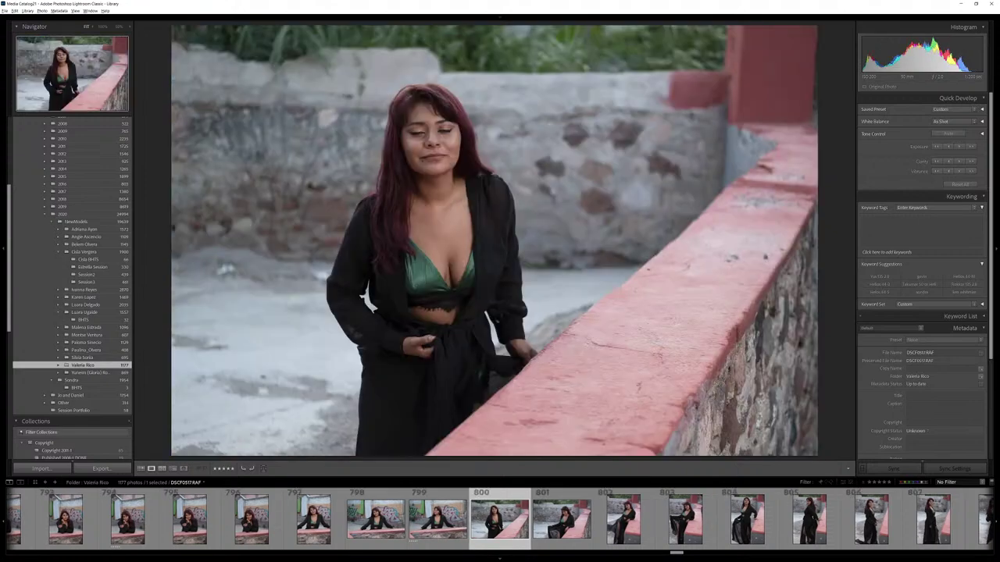
key("Right")
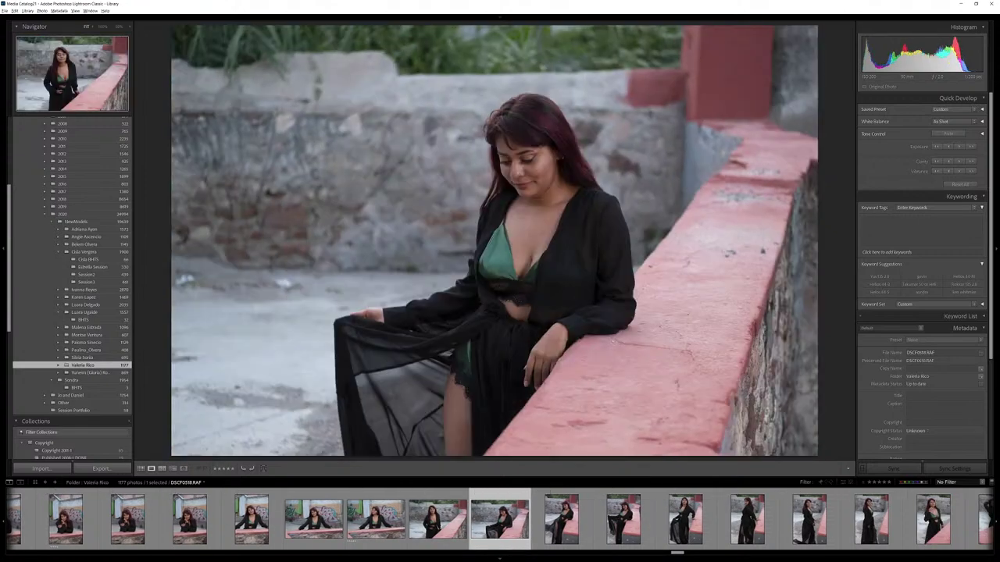
key("Right")
key("Right")
key("Right")
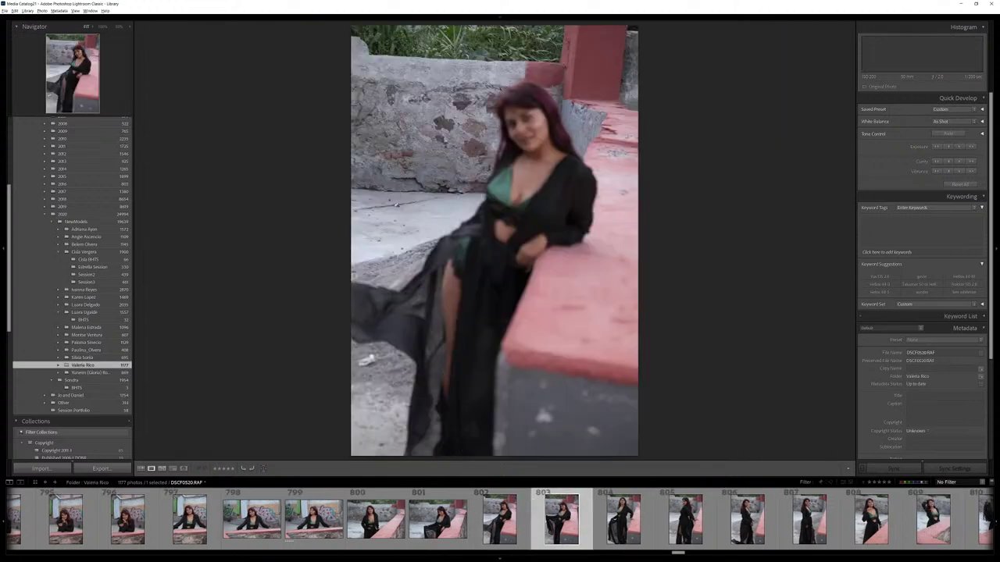
key("Right")
key("Right")
key("Right")
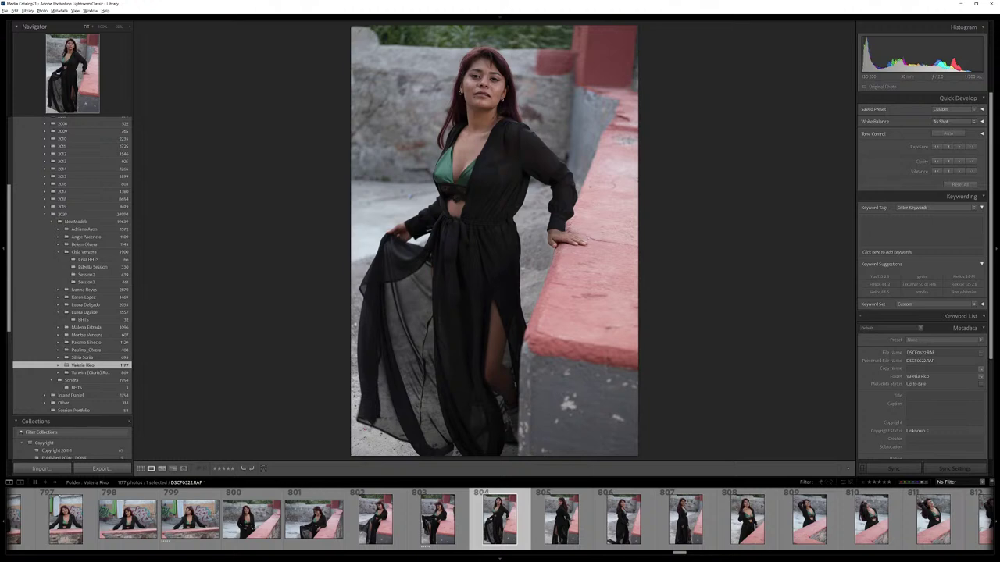
key("Right")
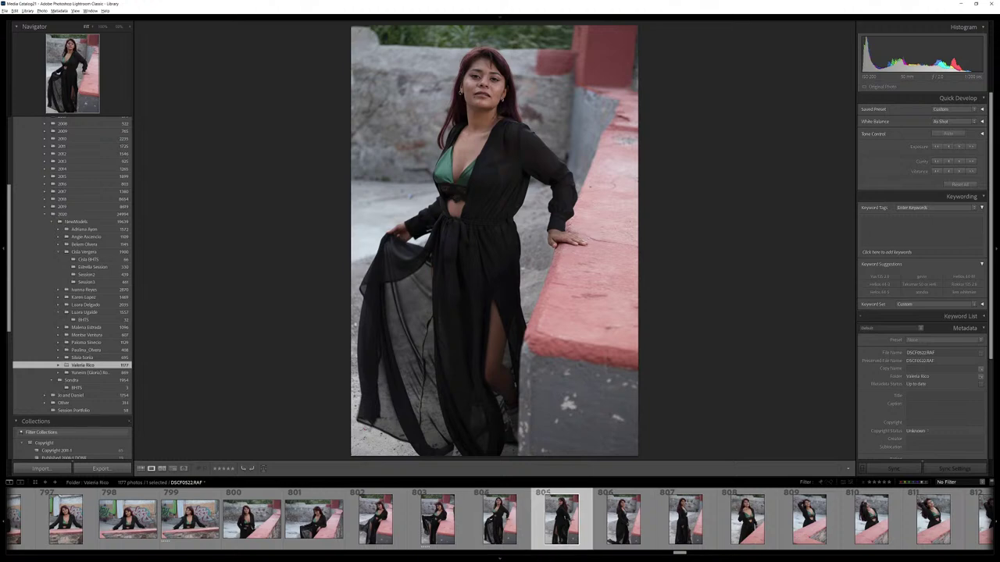
key("Right")
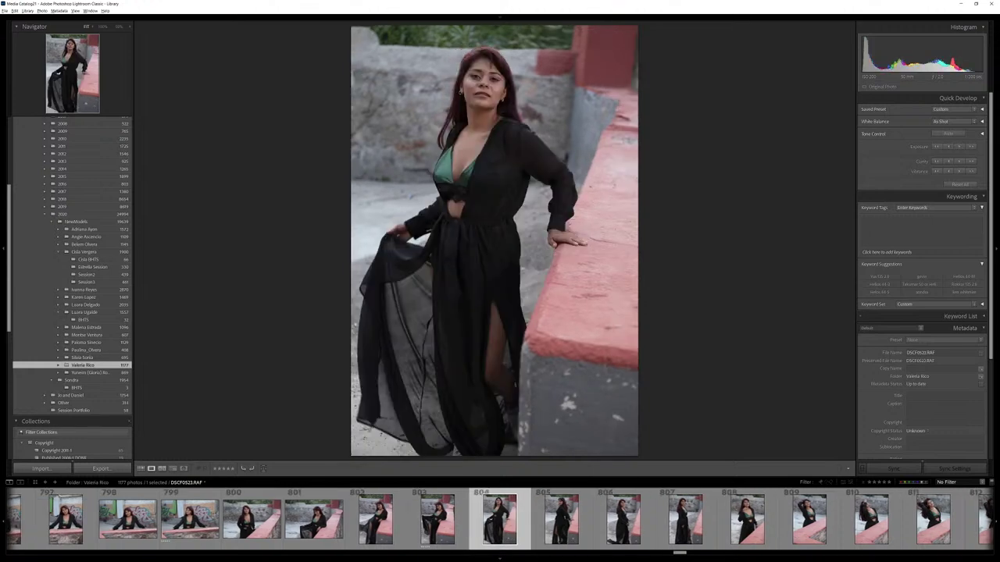
key("Right")
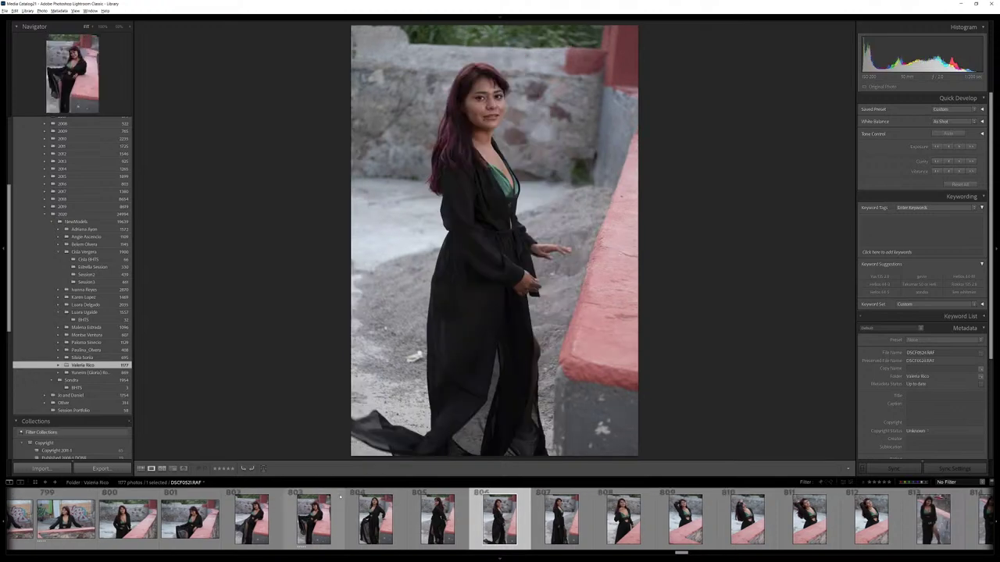
left_click(300, 546)
key("5")
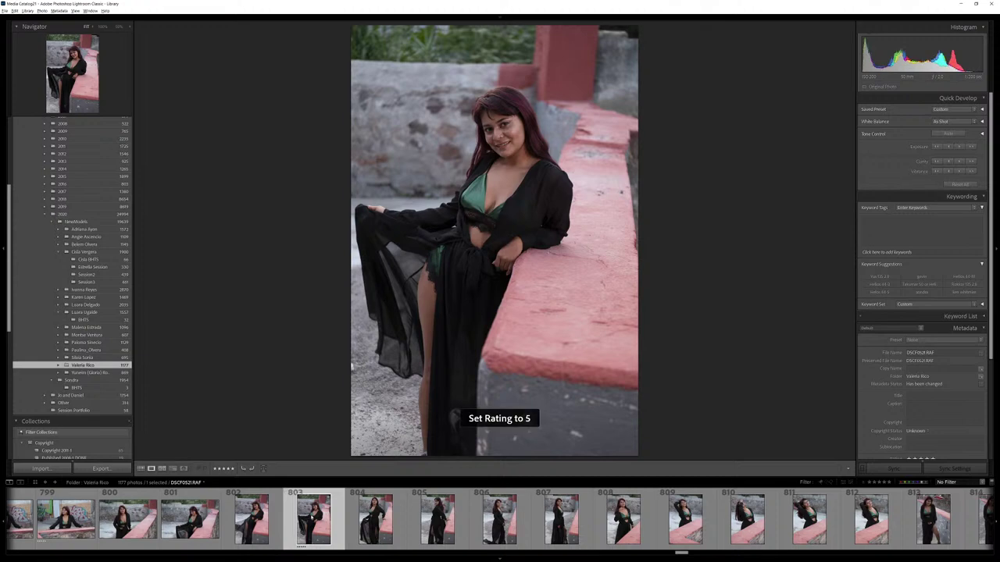
Compare the remaining full-length standing poses beside the pink wall.
key("Right")
key("Right")
key("Right")
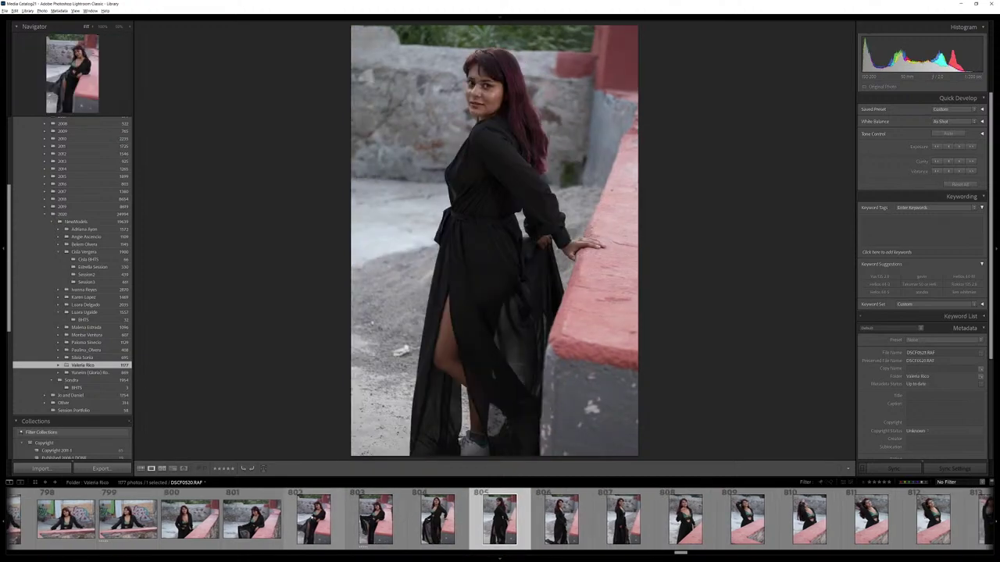
key("Right")
key("Right")
key("Right")
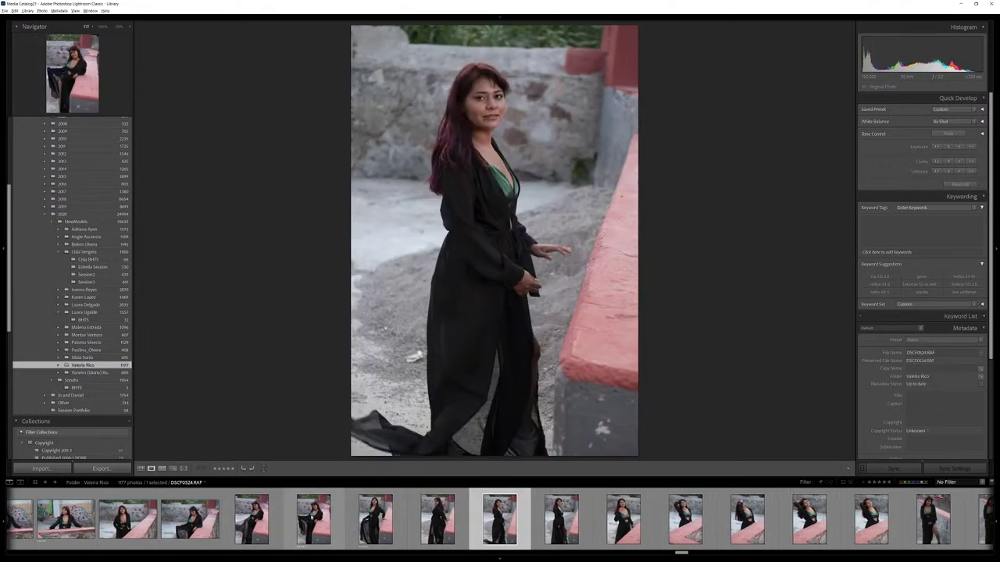
Review the portraits behind the diagonal pink wall, including the head-back poses with a raised arm.
key("Right")
key("Right")
key("Right")
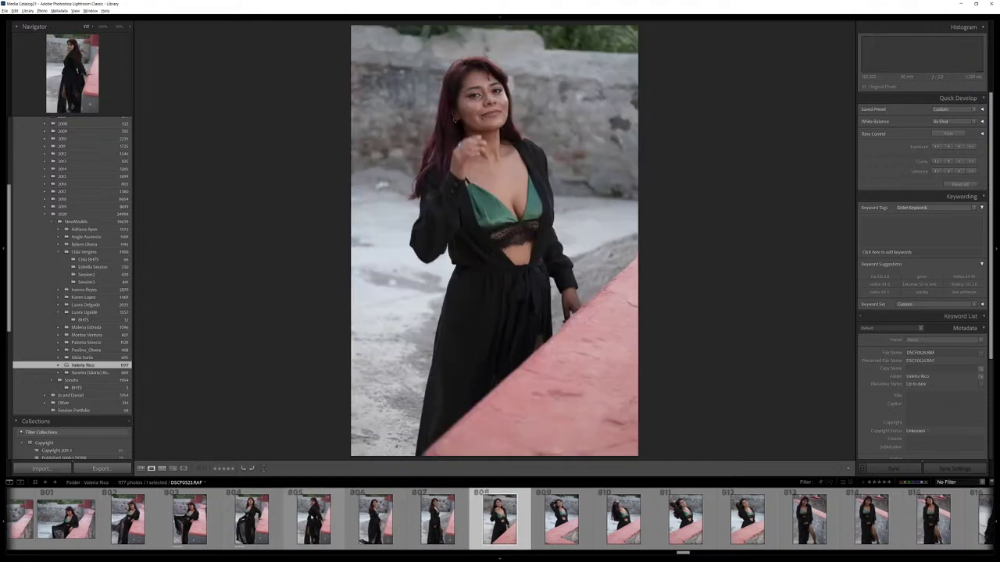
key("Right")
key("Right")
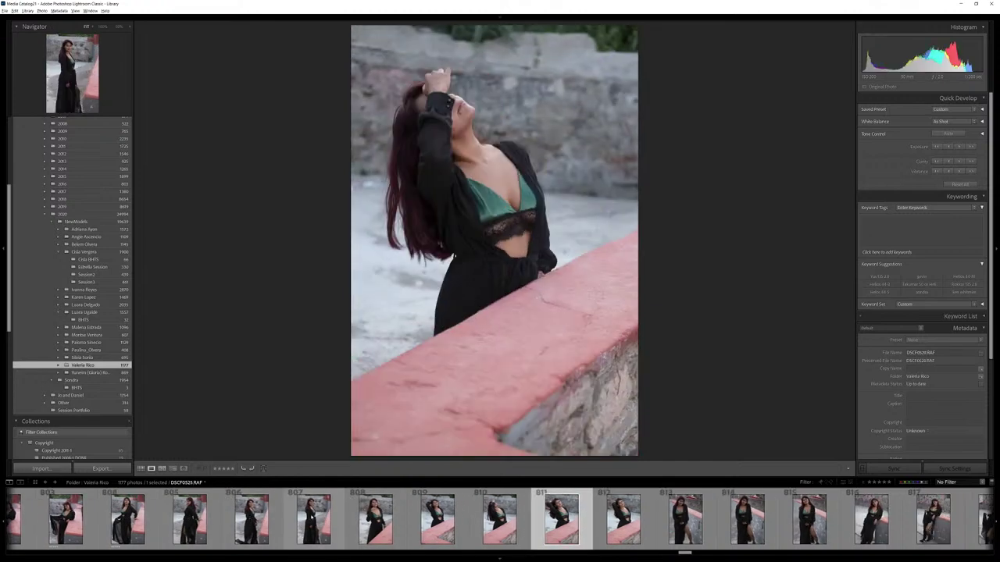
key("Right")
key("Right")
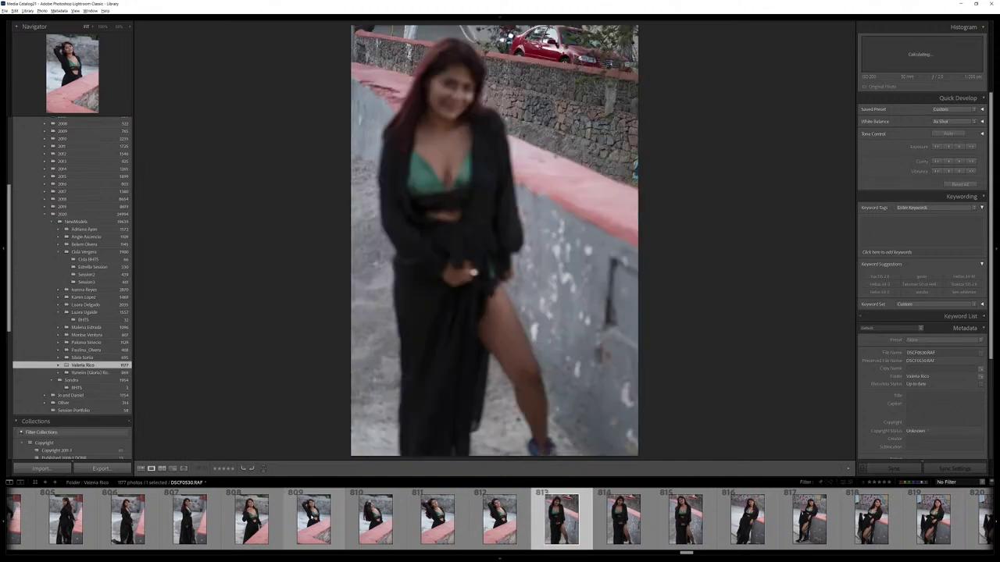
Check the standing shots with the red car behind and rate the first full-length graffiti shot leaning on the grey wall five stars.
key("Right")
key("Left")
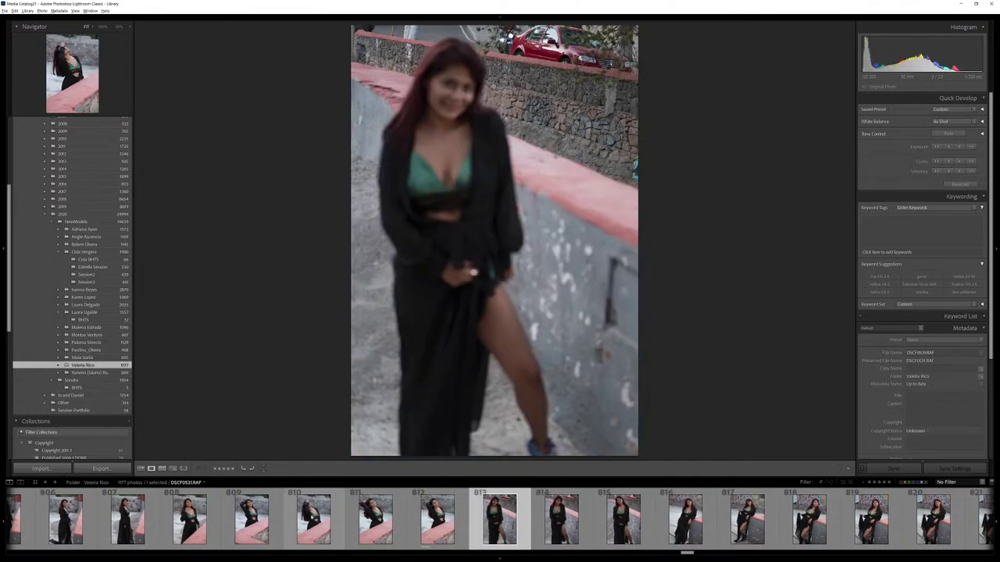
key("Right")
key("Right")
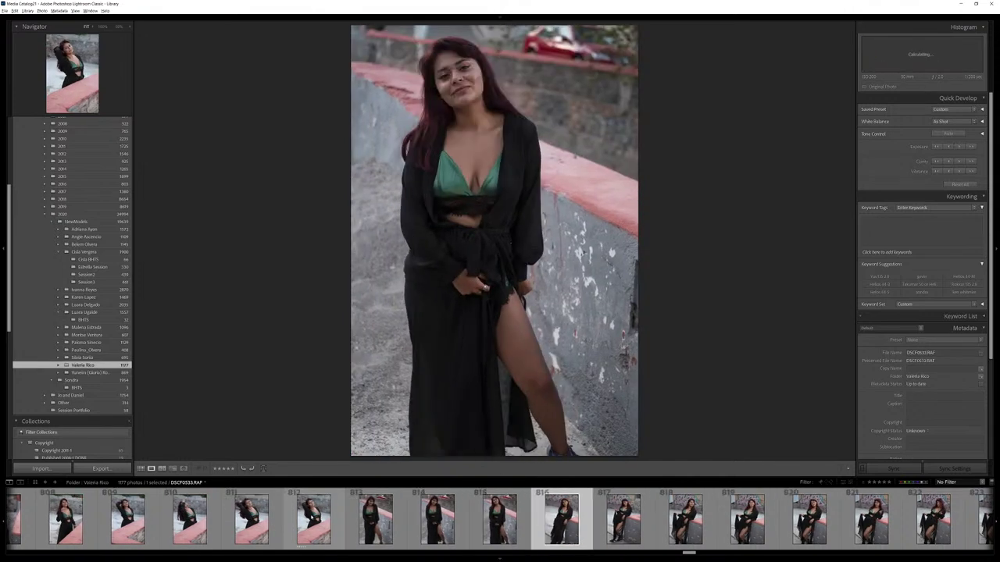
key("Right")
key("Right")
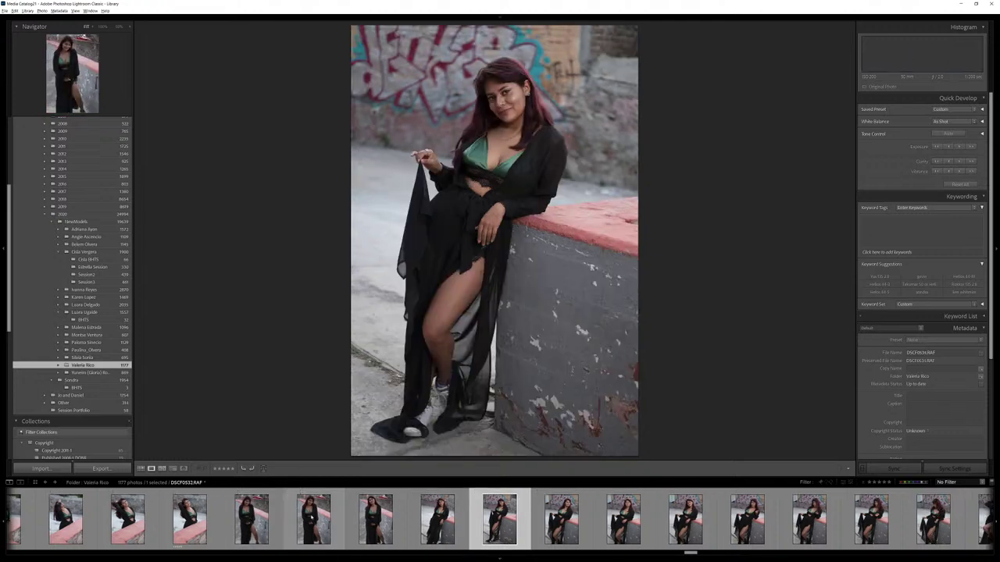
key("5")
Compare the neighbouring frames leaning on the wall corner with the skirt held out, checking eyes, hand position and expression.
key("Right")
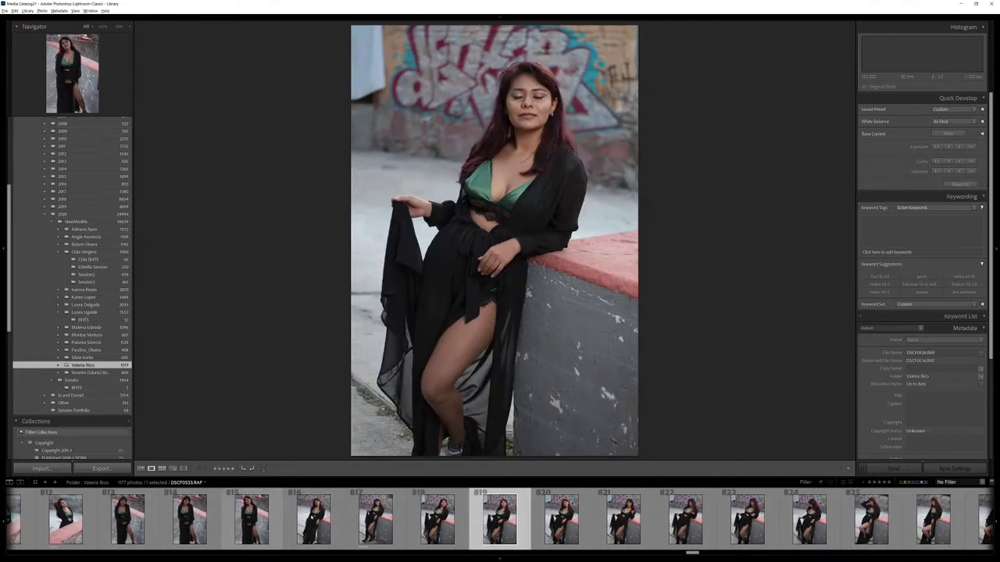
key("Right")
key("Right")
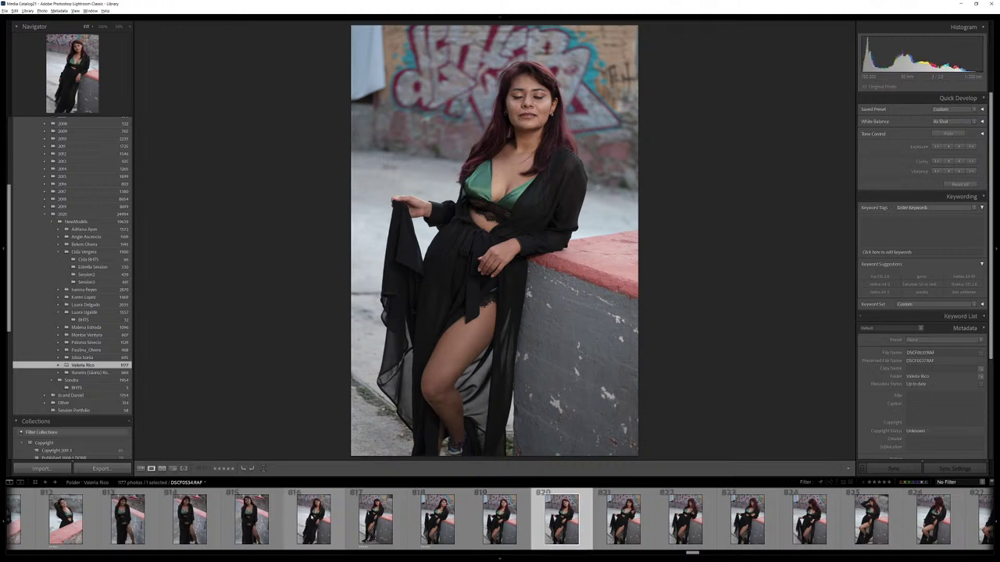
key("Right")
key("Right")
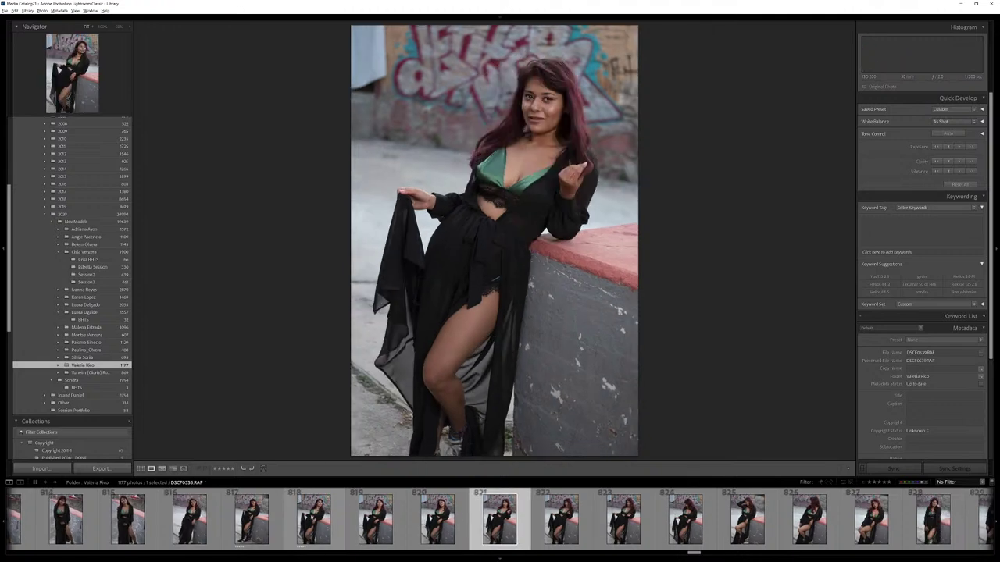
key("Right")
key("Right")
key("Right")
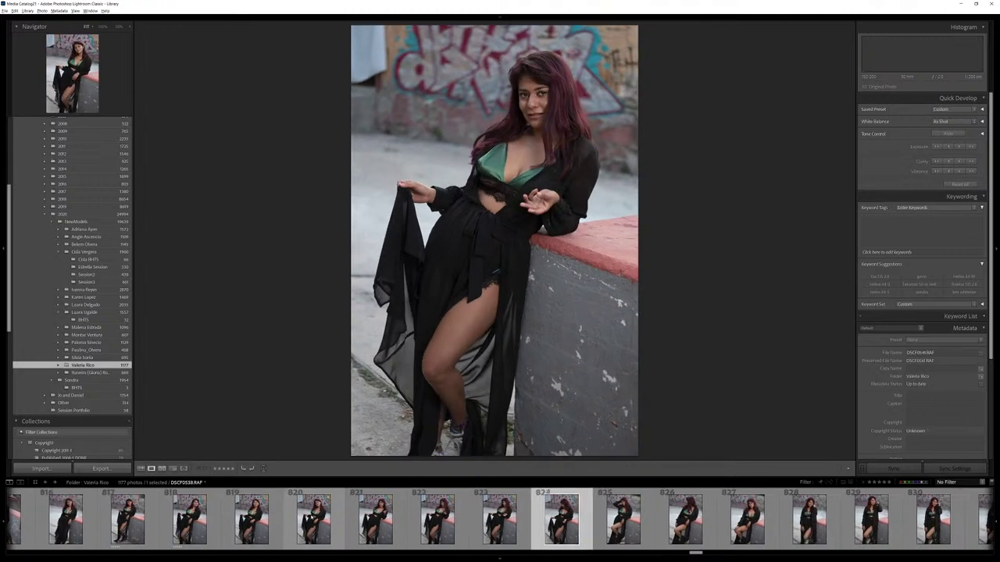
Compare the raised-knee poses at the wall corner and rate the camera-facing frame with a hand on the knee five stars.
key("Right")
key("Left")
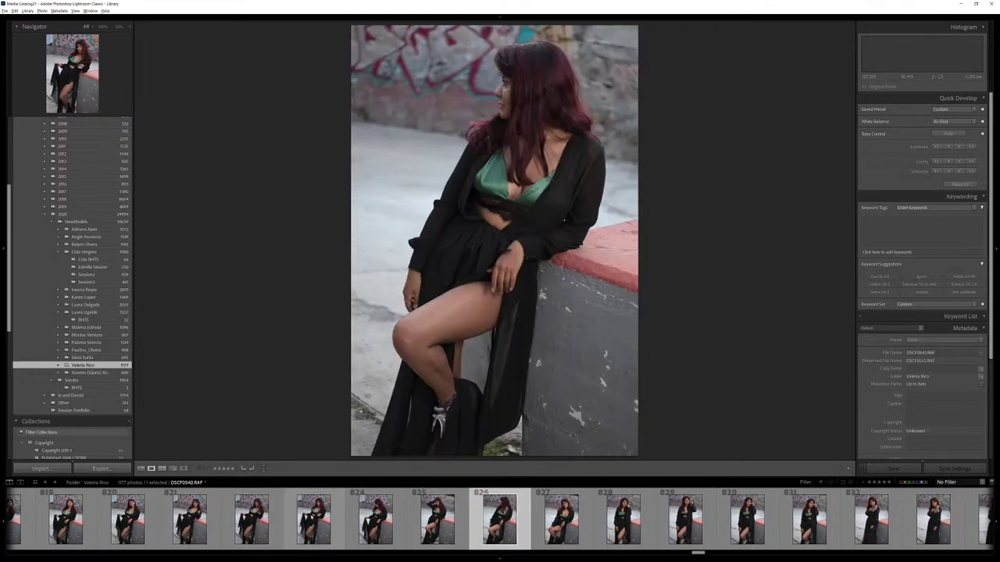
key("Left")
key("Right")
key("Right")
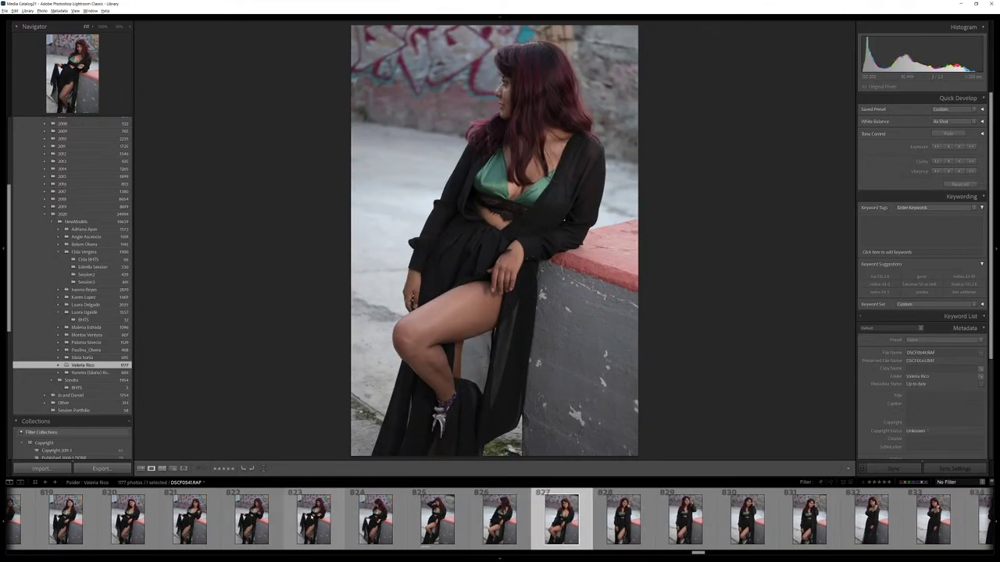
key("Left")
key("Right")
key("Right")
key("Left")
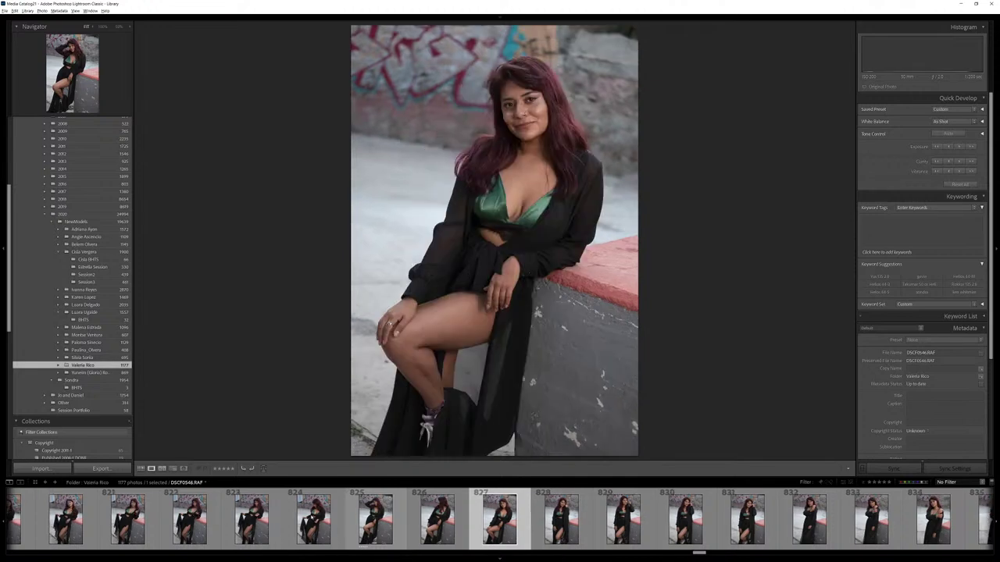
key("5")
Review the standing hand-in-hair poses at the grey wall, then rate the first bare-shoulder, camera-facing frame five stars and label it yellow.
key("Right")
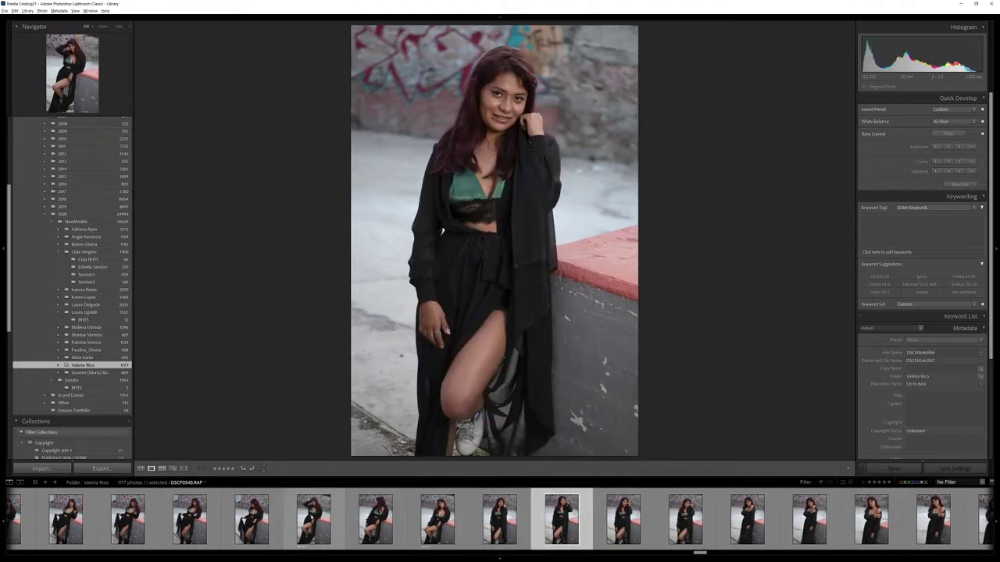
key("Right")
key("Right")
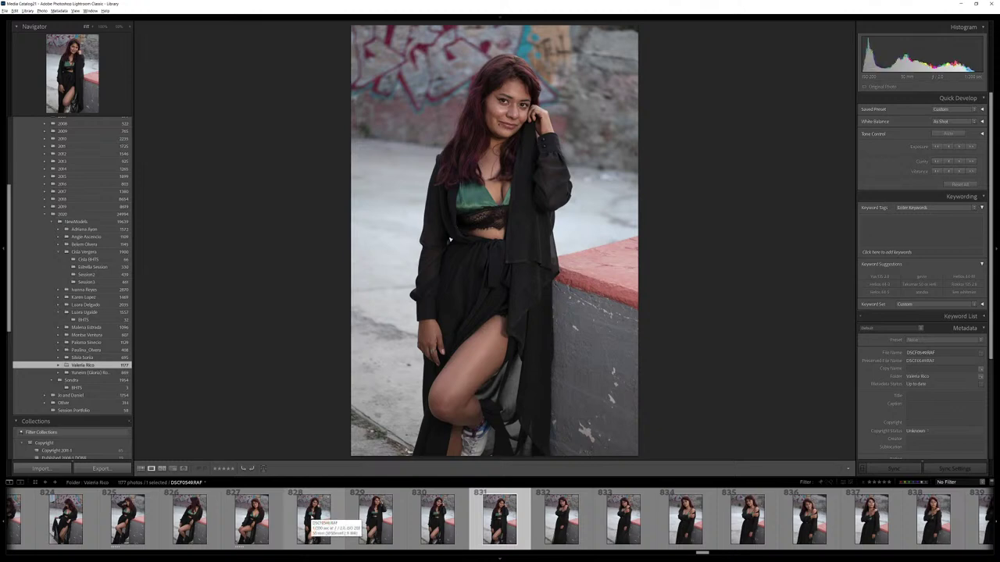
key("Right")
key("Right")
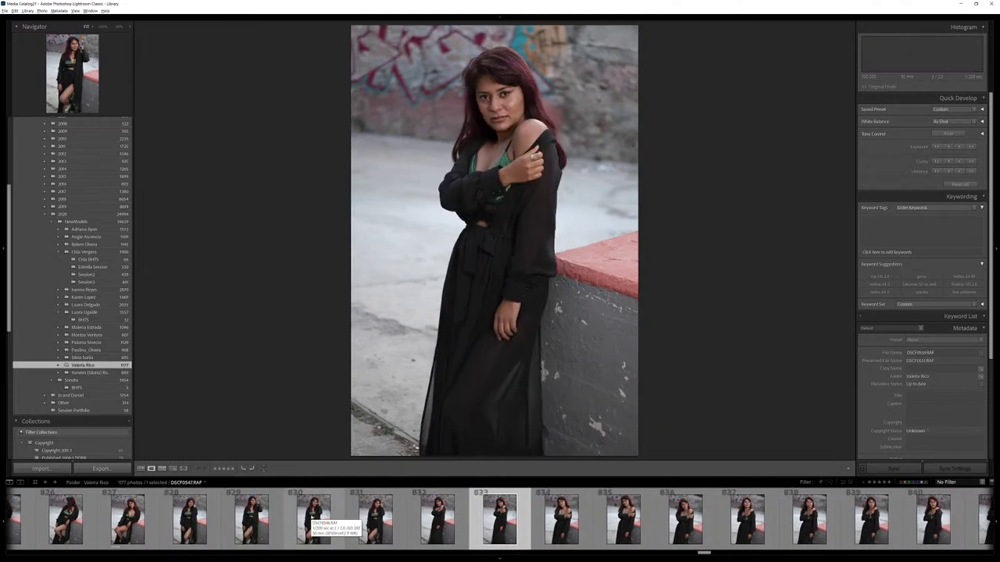
key("Right")
key("Right")
key("8")
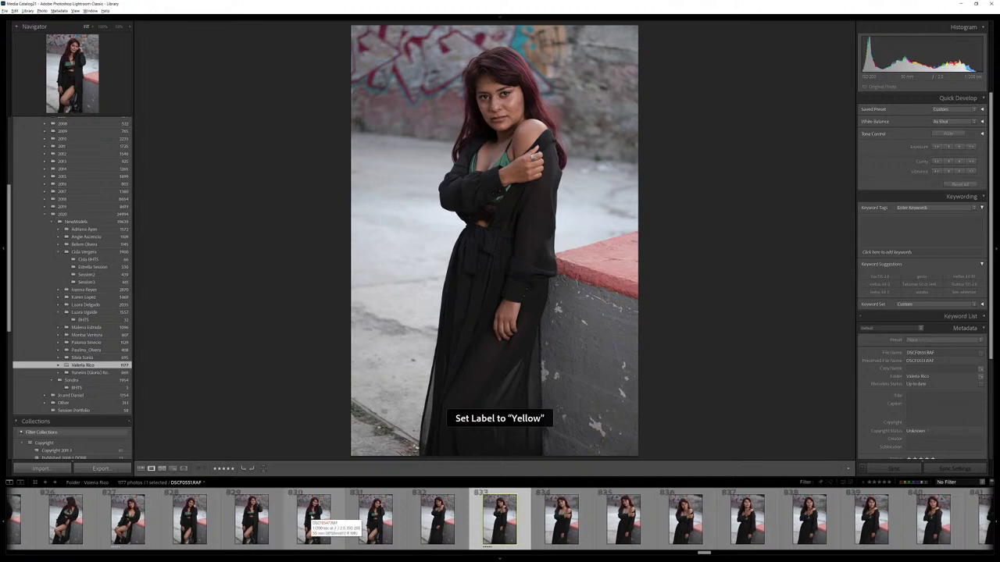
Compare the following bare-shoulder frames and rate the smiling side-glance shot with a hand on the upper arm five stars.
key("Right")
key("Right")
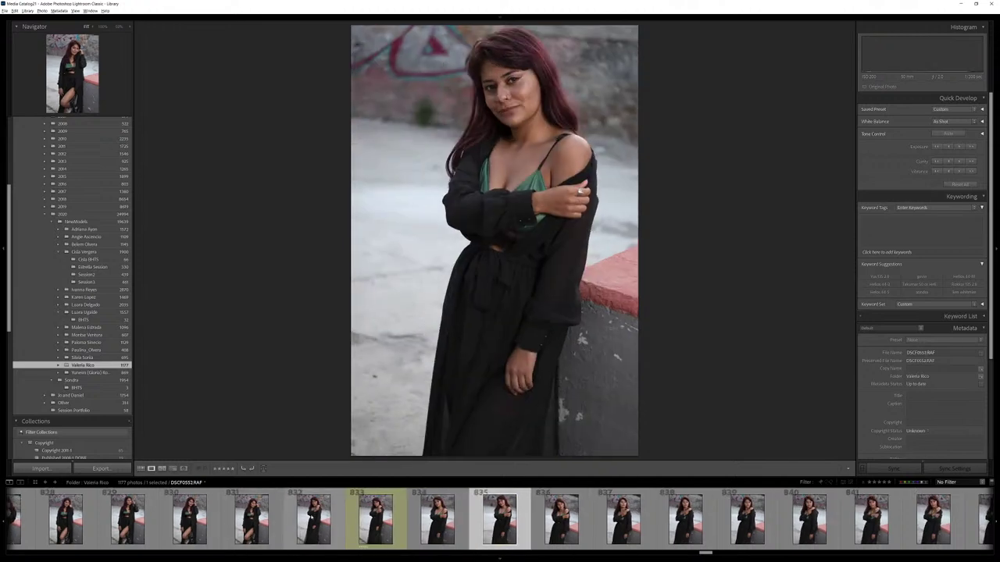
key("Right")
key("5")
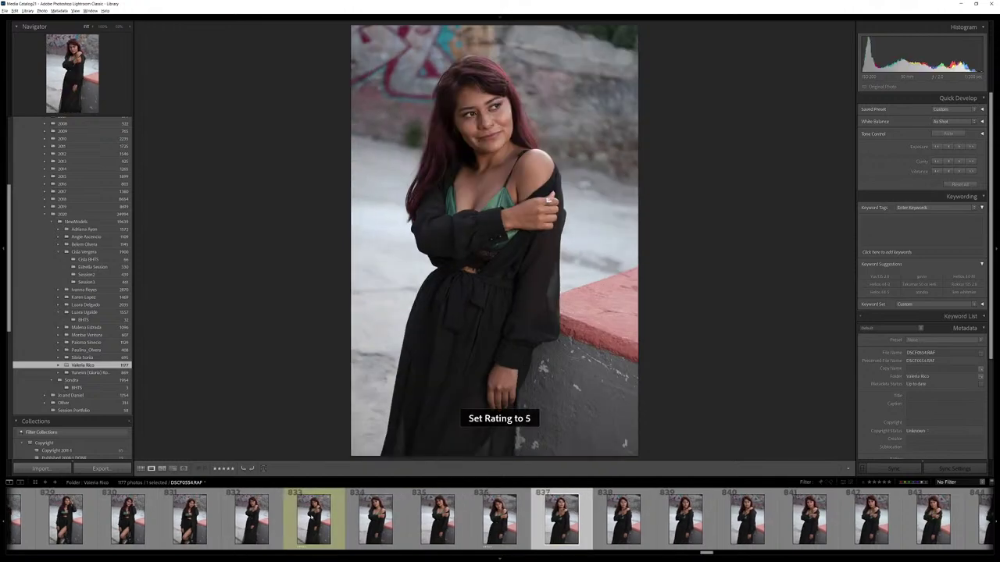
Rate the frame gazing off to the side with a hand at the shoulder five stars and label it yellow.
key("Right")
key("Right")
key("Left")
key("5")
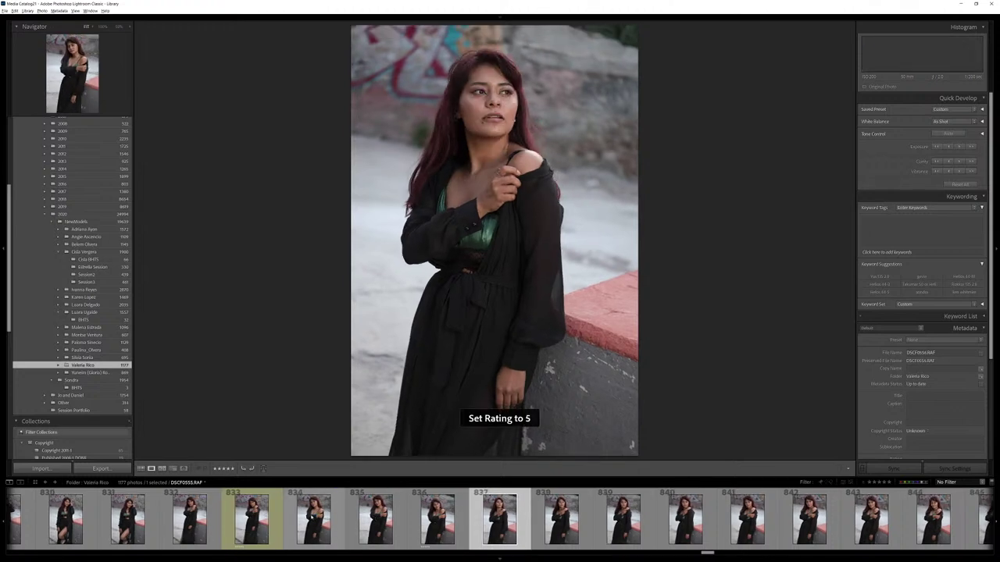
key("Right")
key("Left")
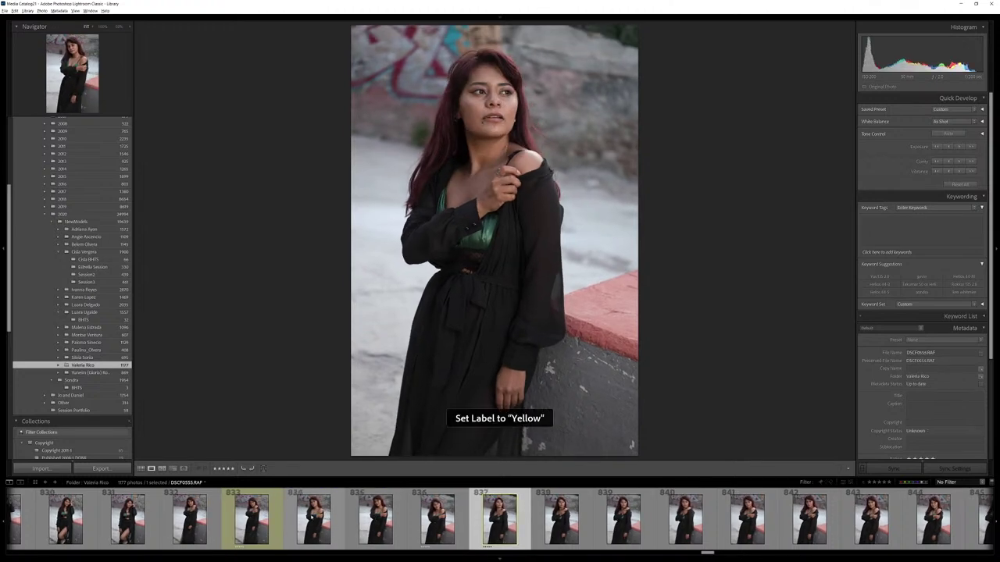
Rate the serious, camera-facing frames with a hand held at the bare shoulder five stars.
key("Right")
key("Right")
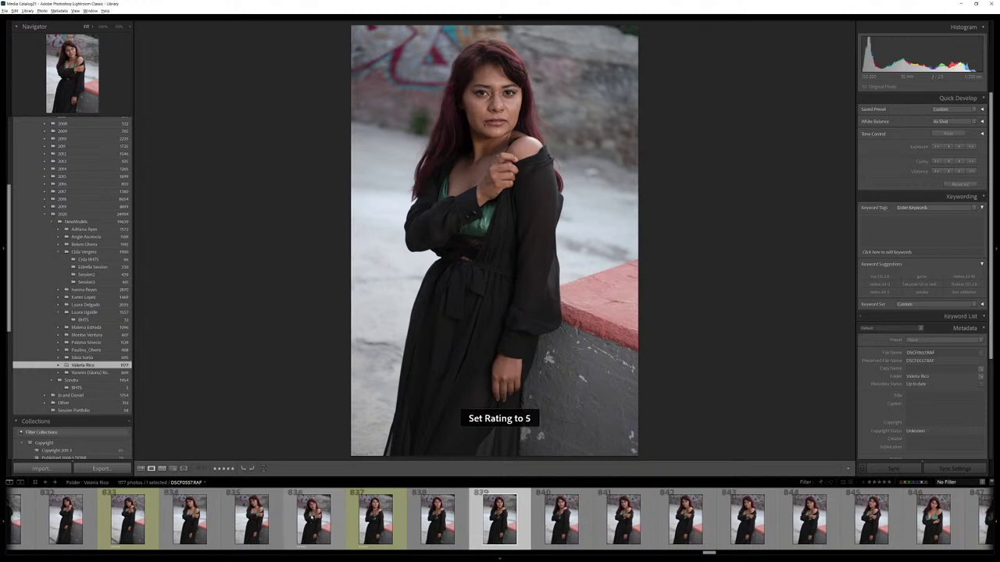
key("Right")
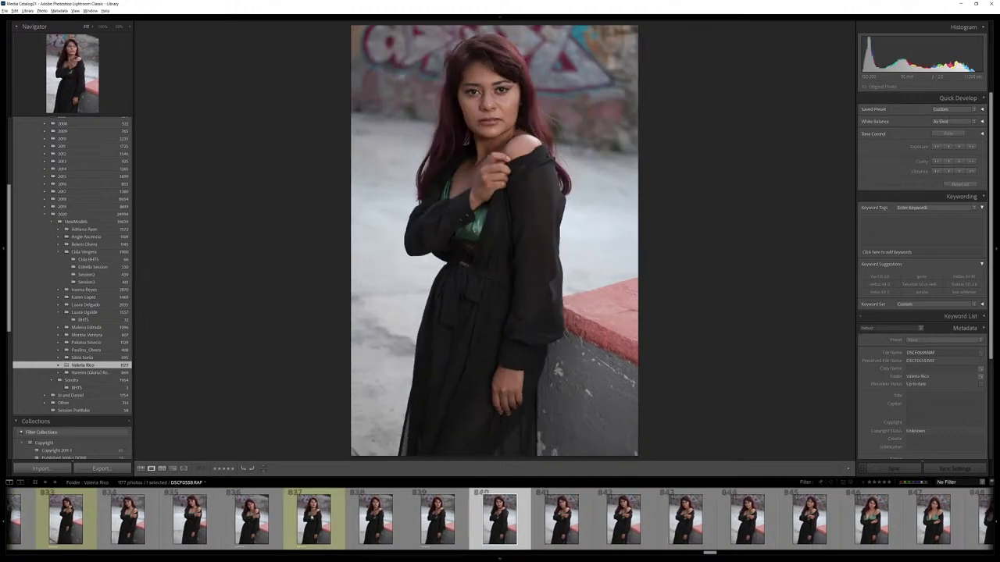
key("Right")
key("Left")
key("5")
key("Right")
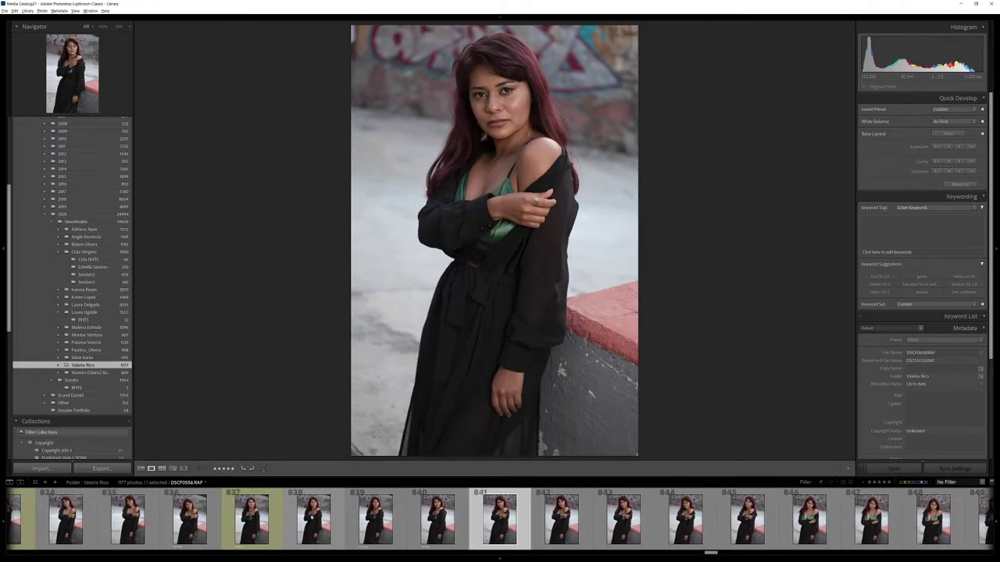
Compare the bare-shoulder frames with an arm across the body and rate the best softly smiling one five stars.
key("Right")
key("Right")
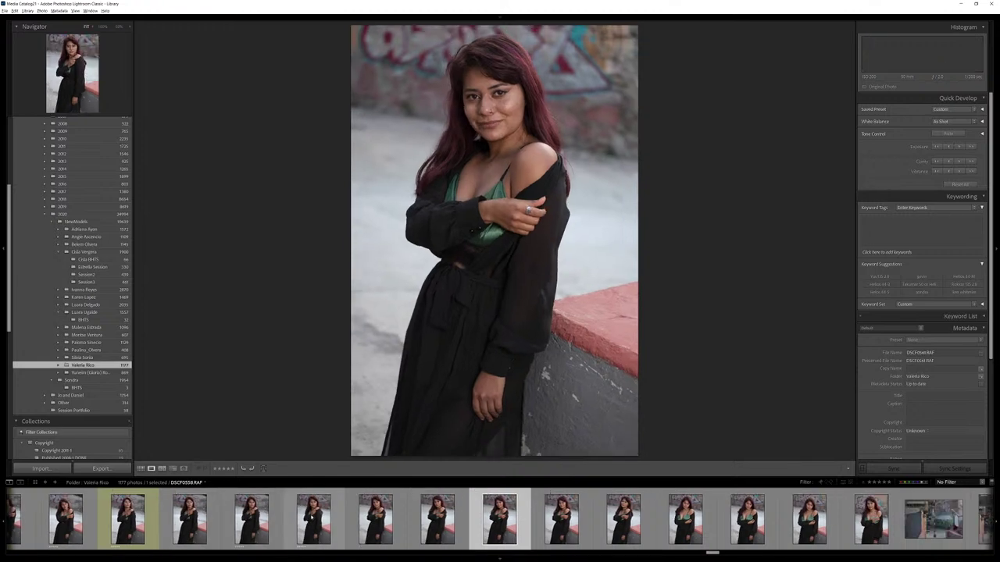
key("Right")
key("Right")
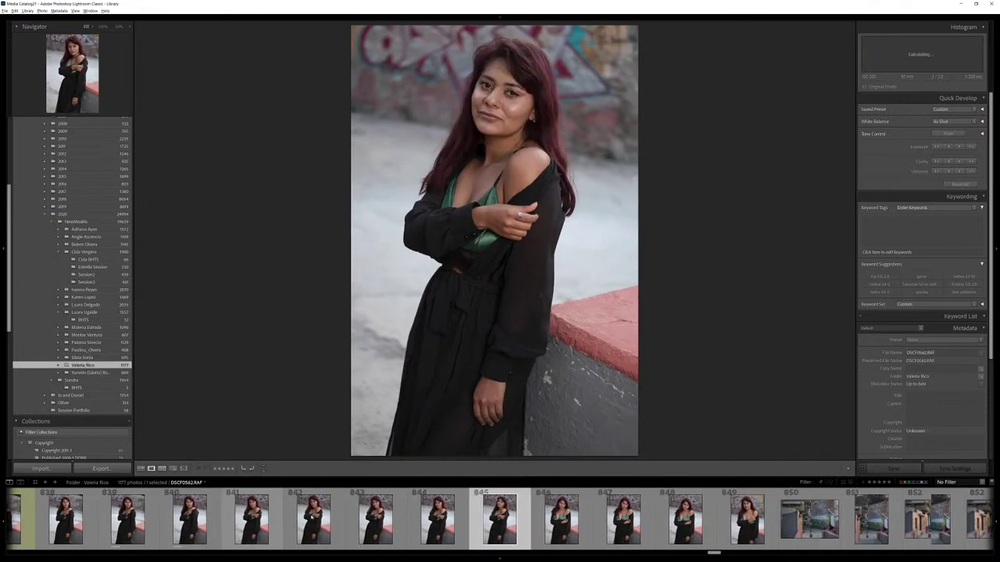
key("5")
key("Right")
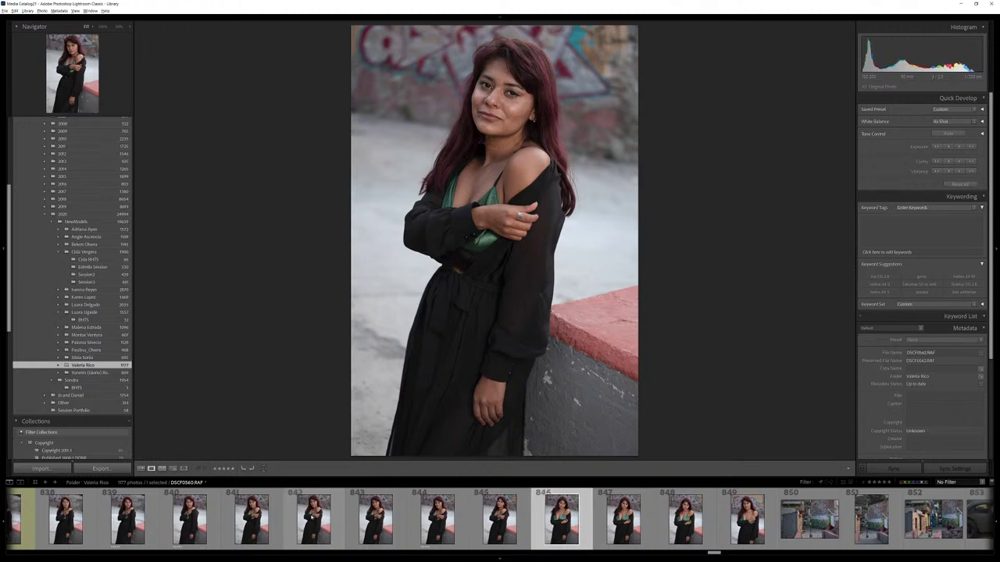
Compare the last wall portraits with the green top showing and rate the first of them five stars.
key("Right")
key("Right")
key("Left")
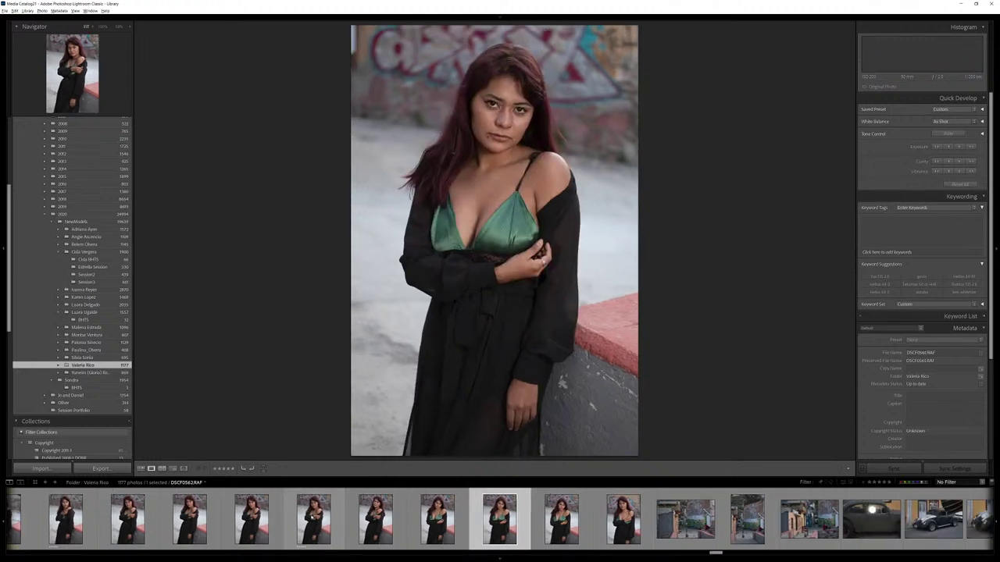
key("Right")
key("Right")
key("Right")
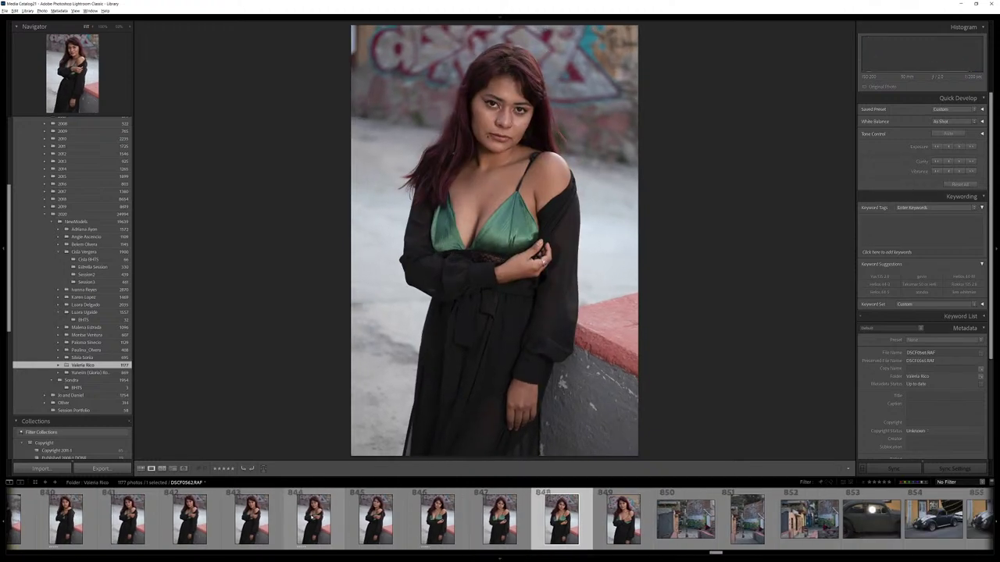
key("Right")
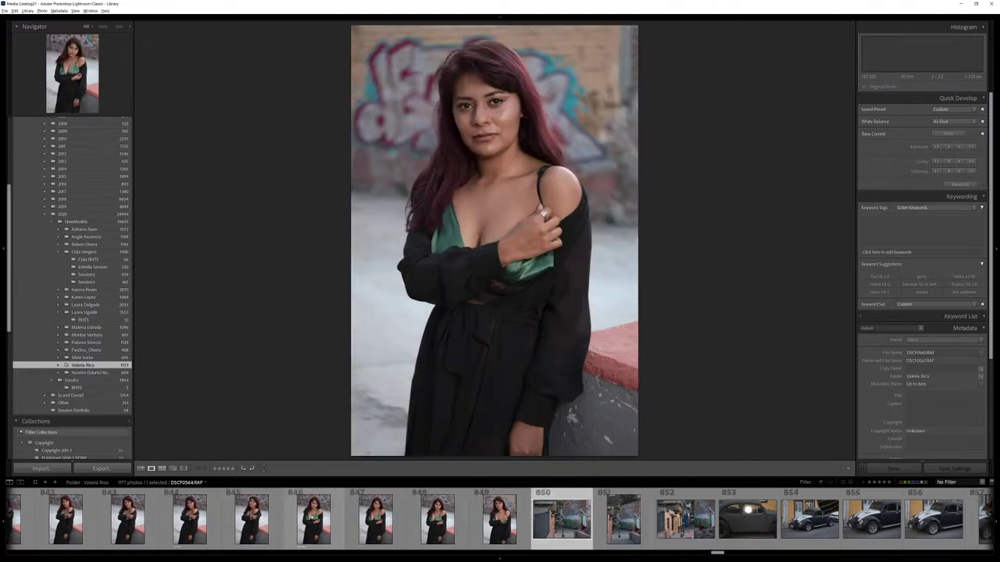
Look through the alley and empty-car shots up to the first portrait in the metallic dress beside the black Beetle.
key("Right")
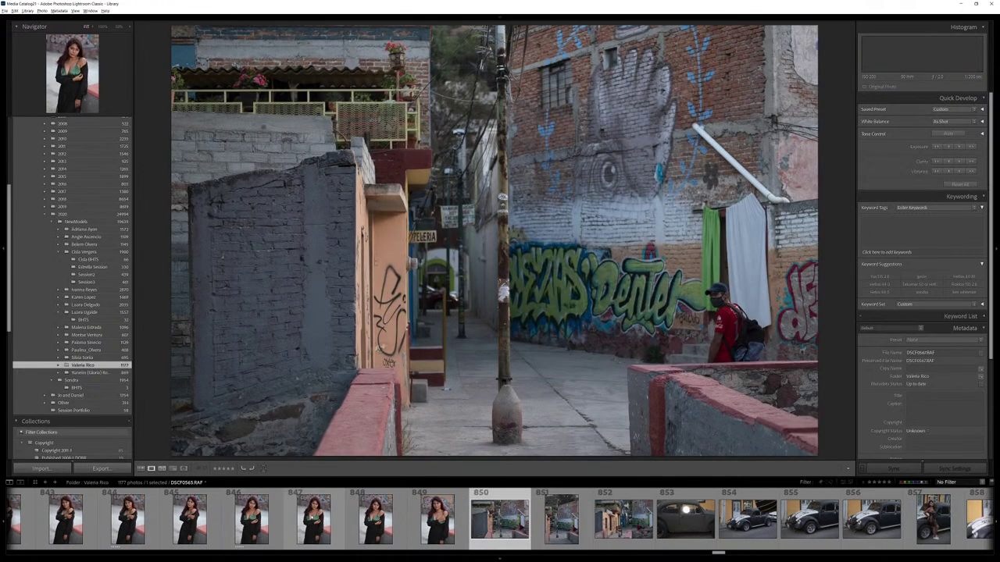
key("Right")
key("Right")
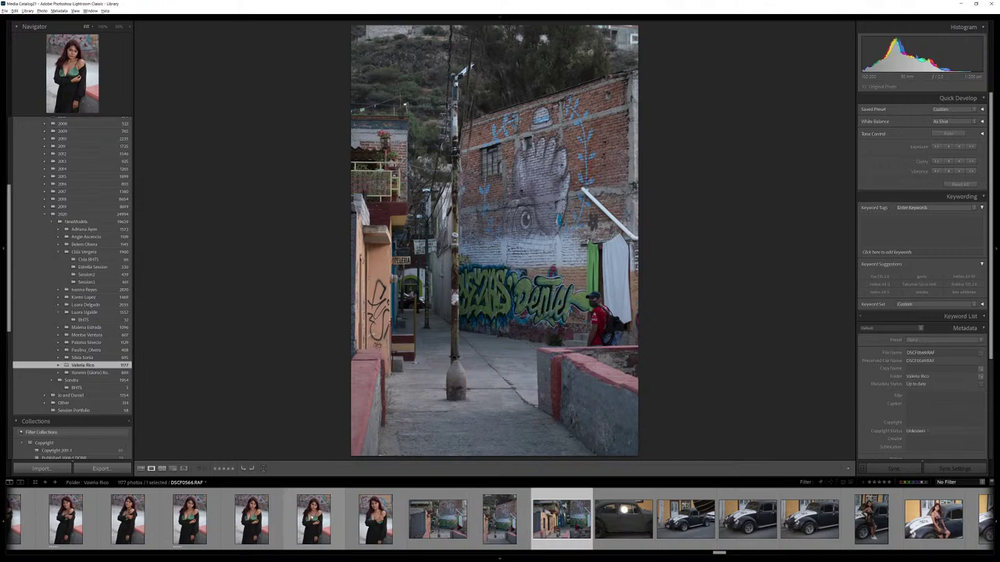
key("Right")
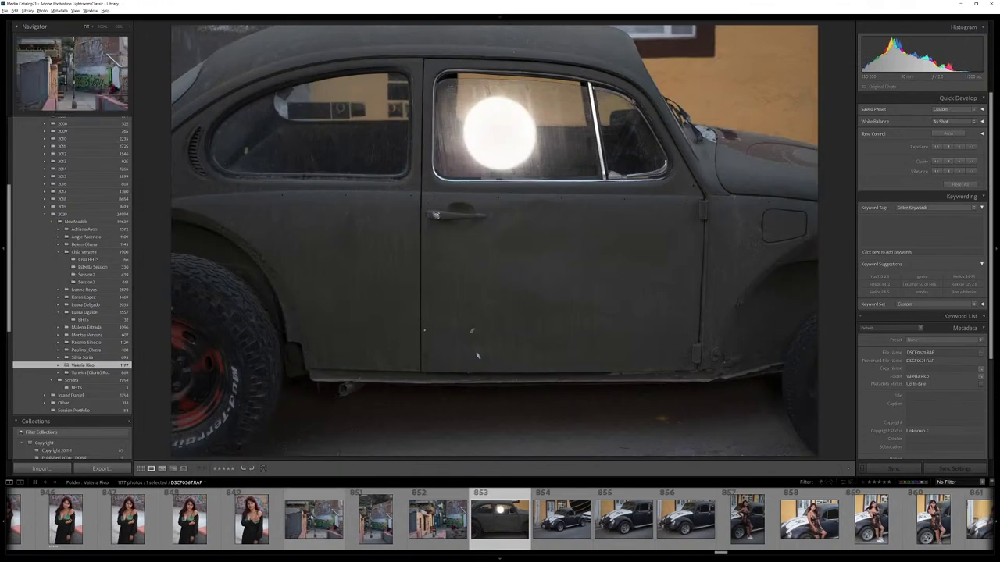
key("Right")
key("Right")
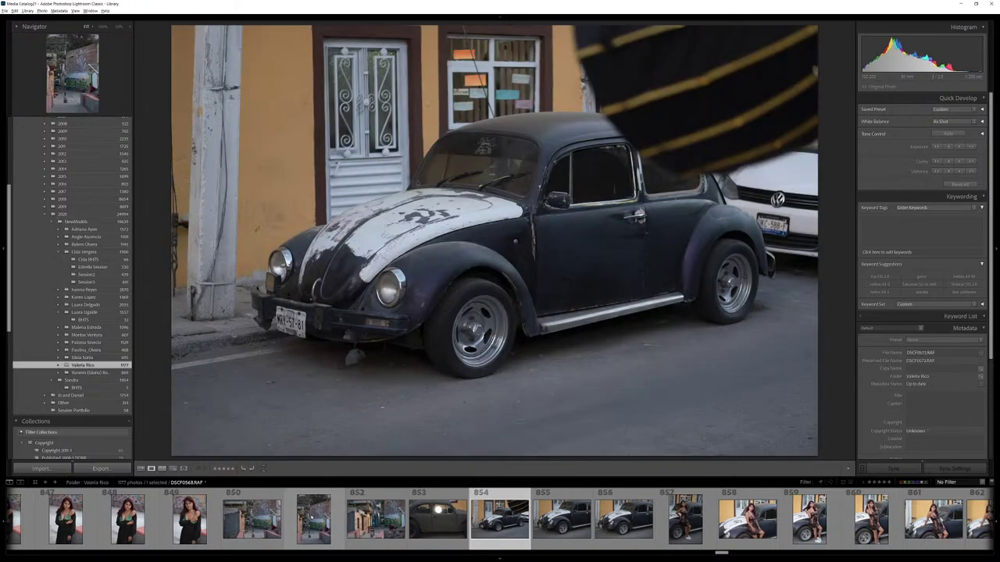
key("Right")
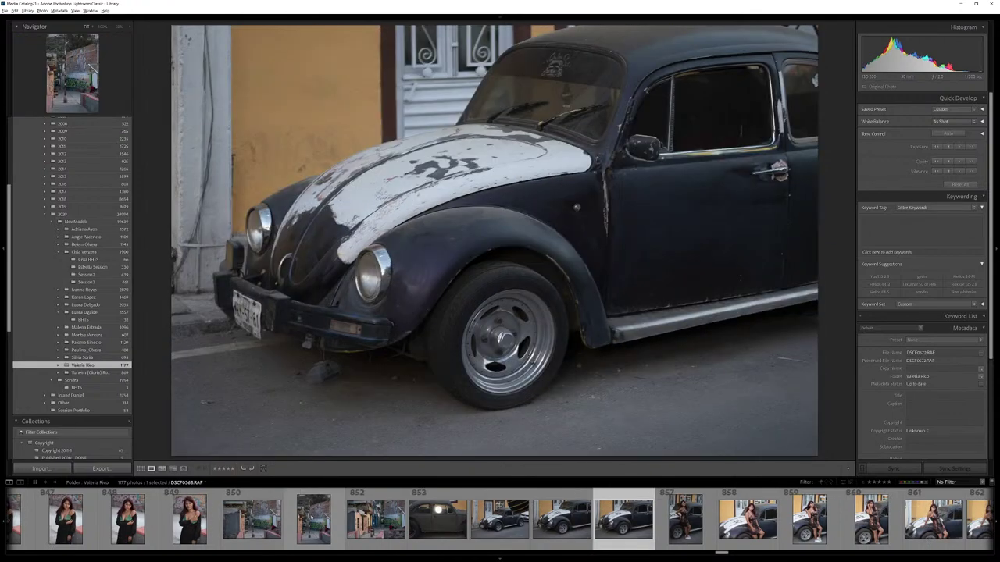
key("Right")
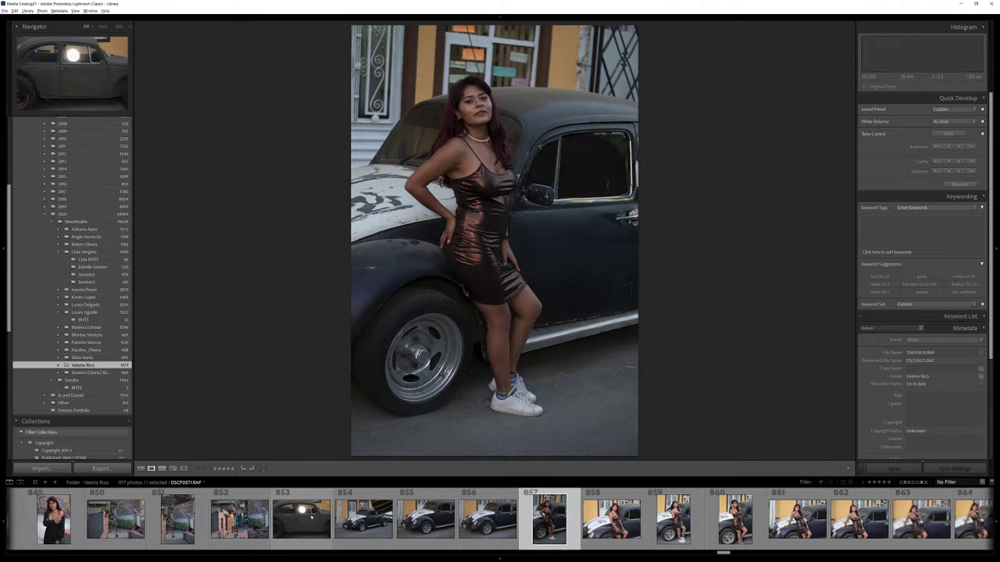
Rate the first landscape portrait leaning on the Beetle and the full-length frame with a hand in the hair five stars.
key("Right")
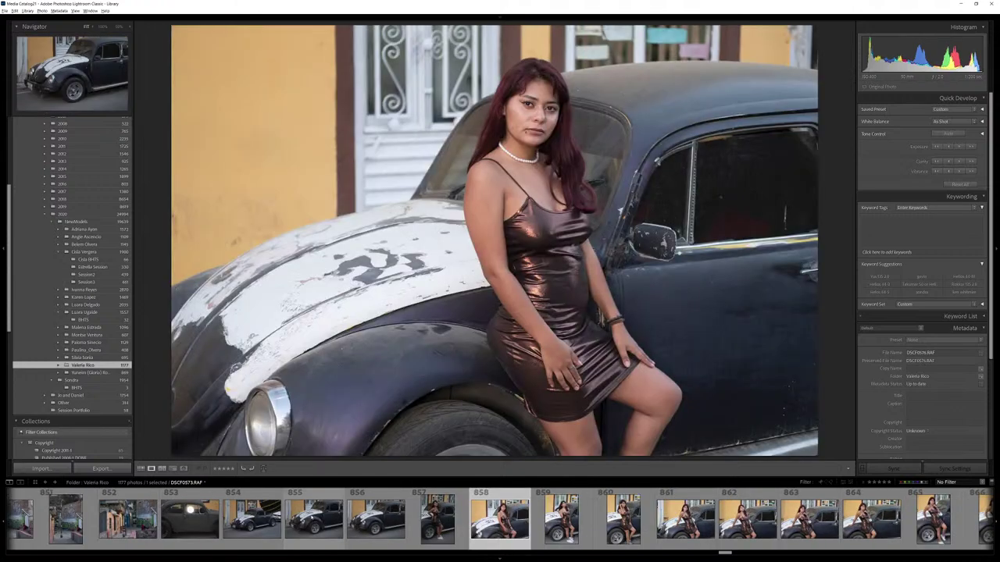
key("Right")
key("Right")
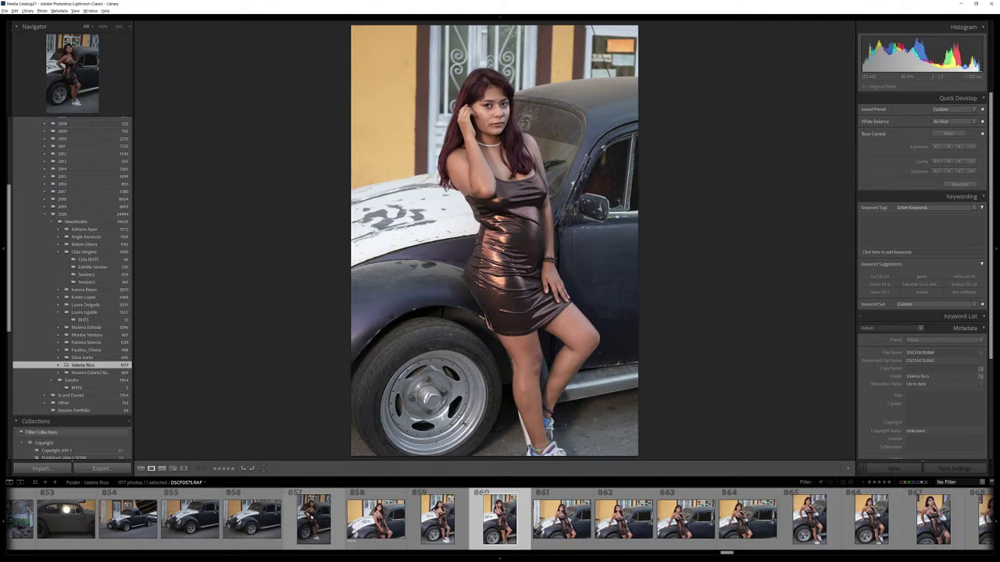
key("Right")
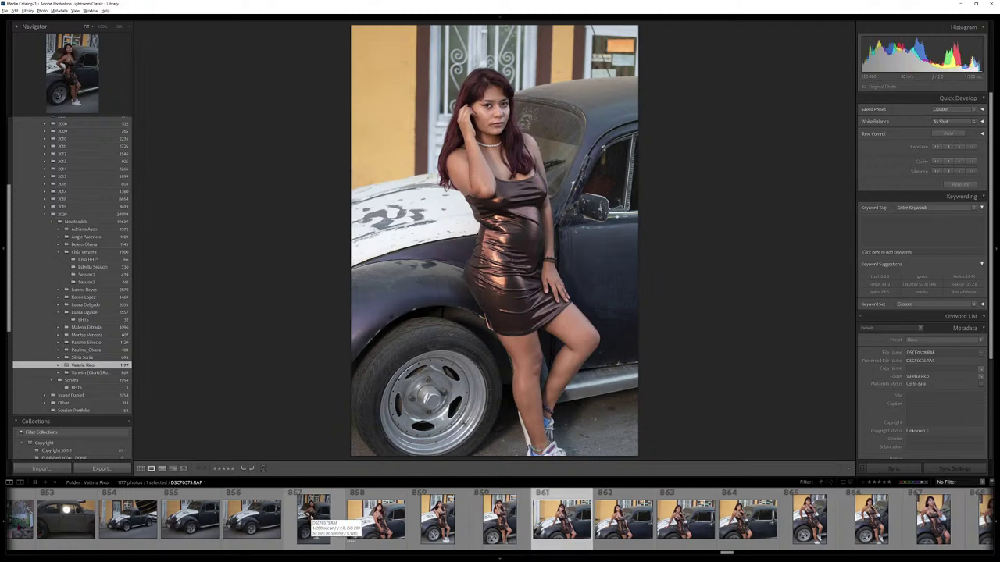
key("Left")
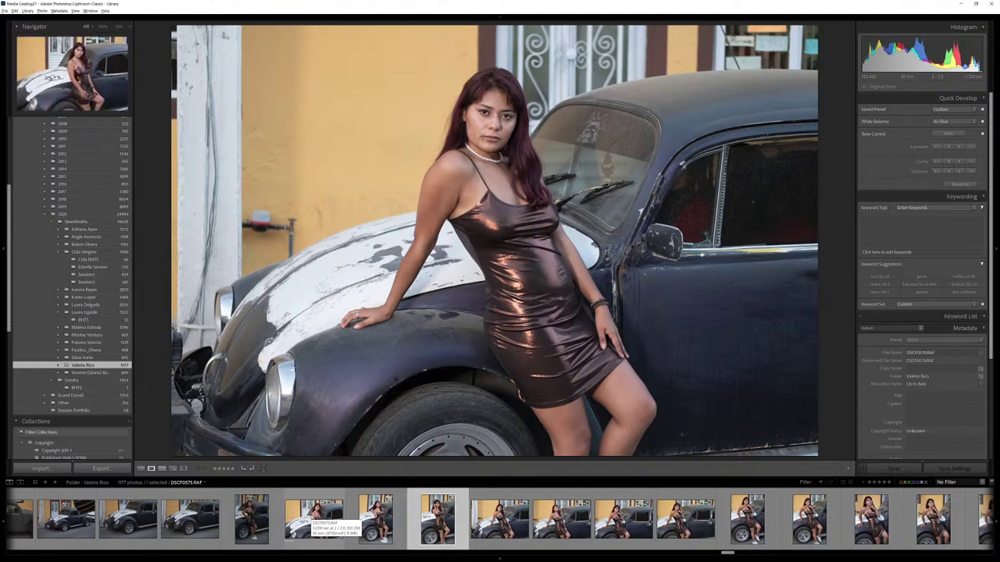
Compare the landscape shots with one hand resting on the Beetle's fender and rate the head-tilted-back frame five stars.
key("Right")
key("Right")
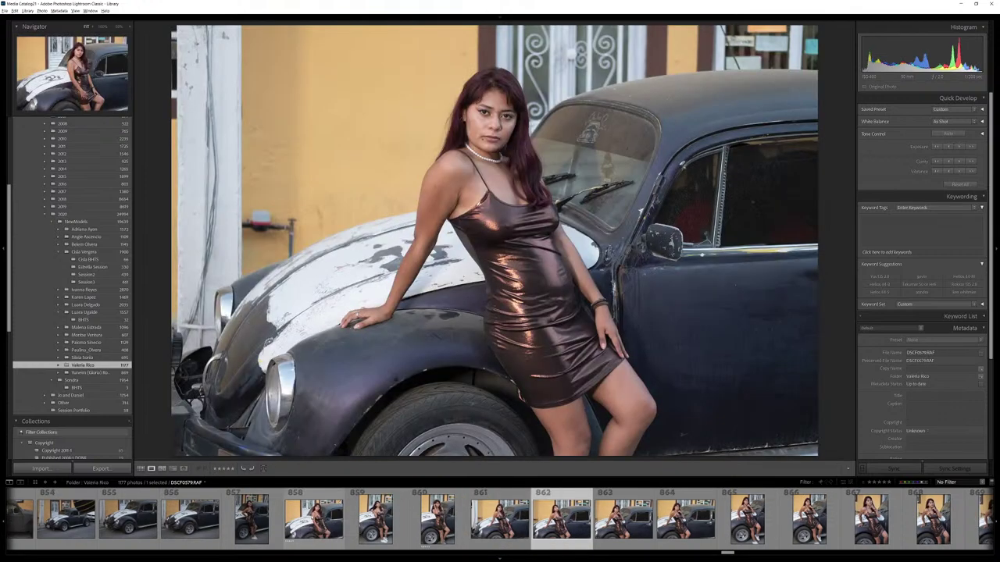
key("Right")
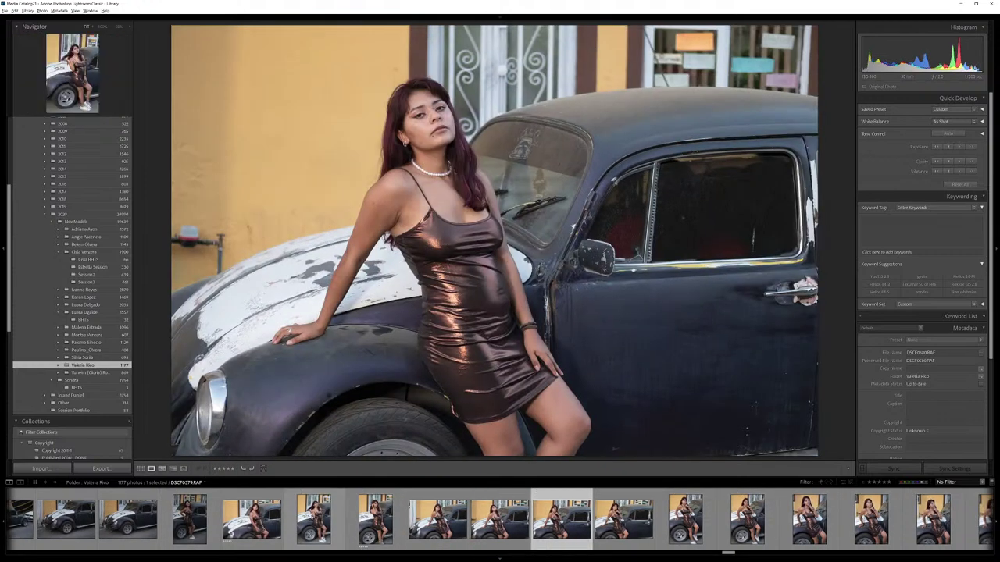
key("5")
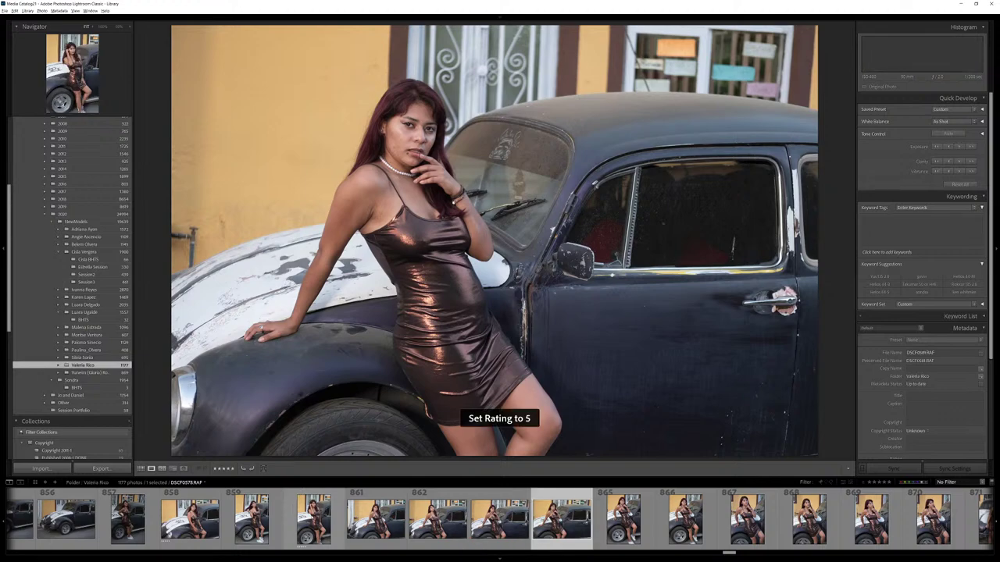
Compare the vertical hand-at-chin poses against the Beetle's fender and rate the frame gazing off to the side five stars.
key("Right")
key("Right")
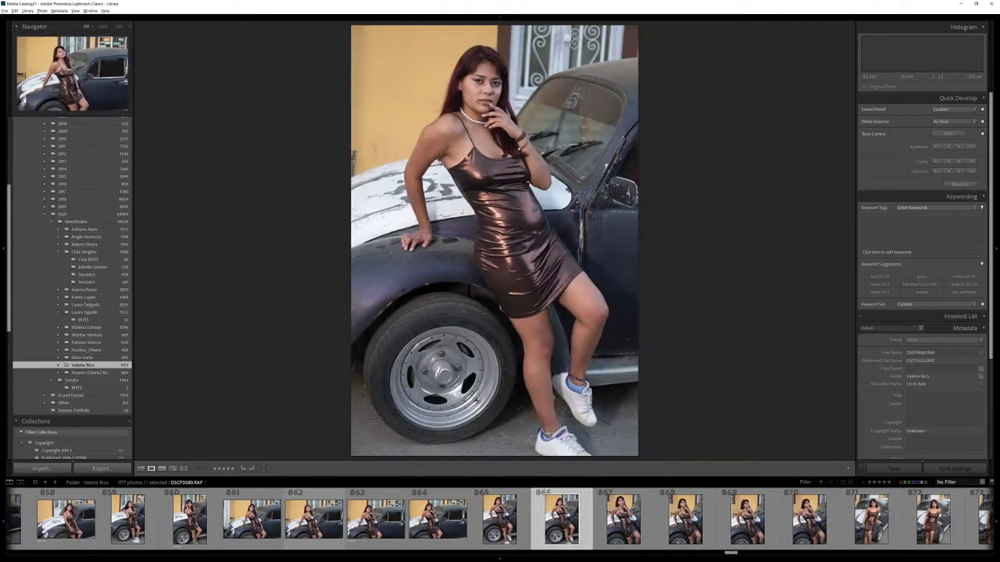
key("Right")
key("Right")
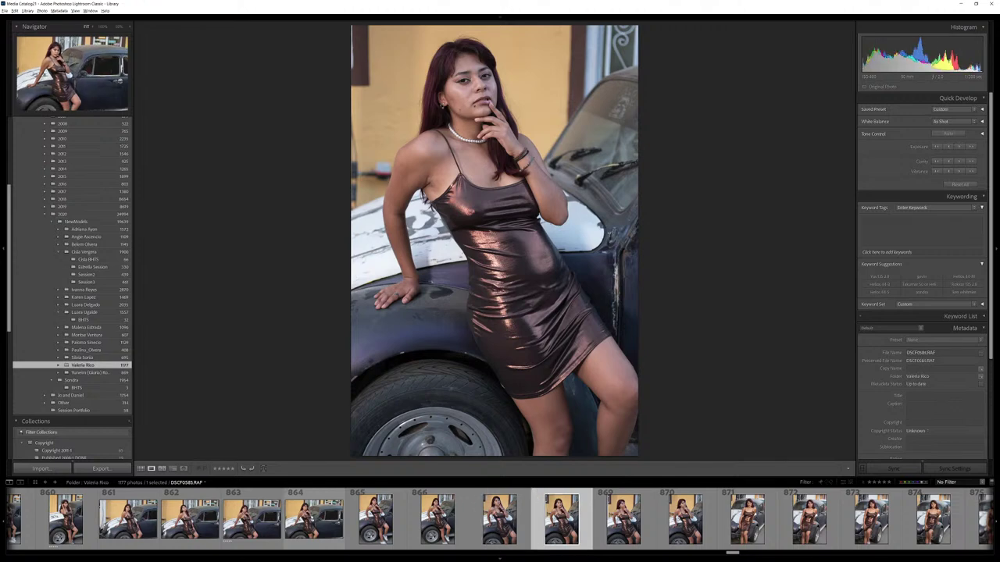
key("Right")
key("Right")
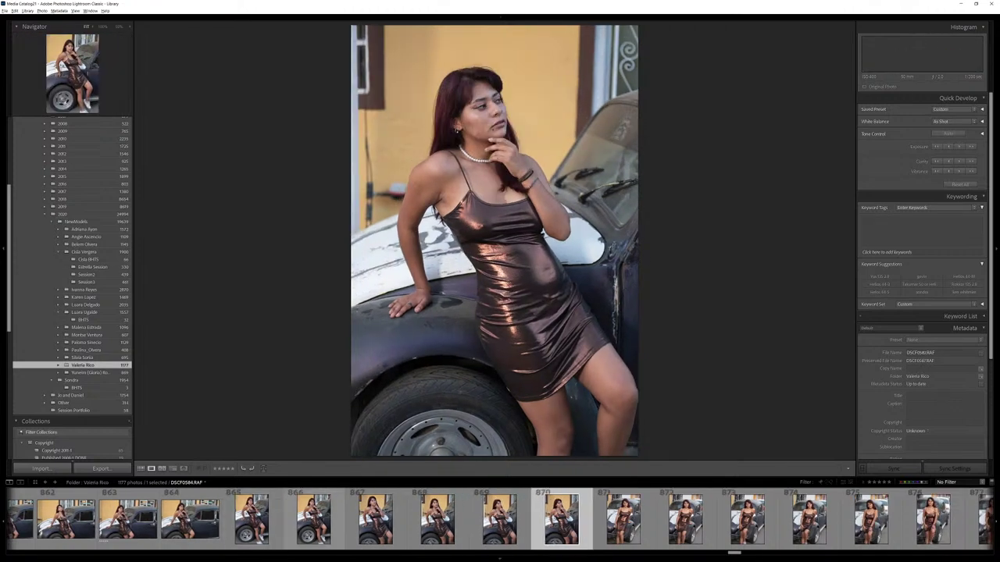
key("Right")
key("Left")
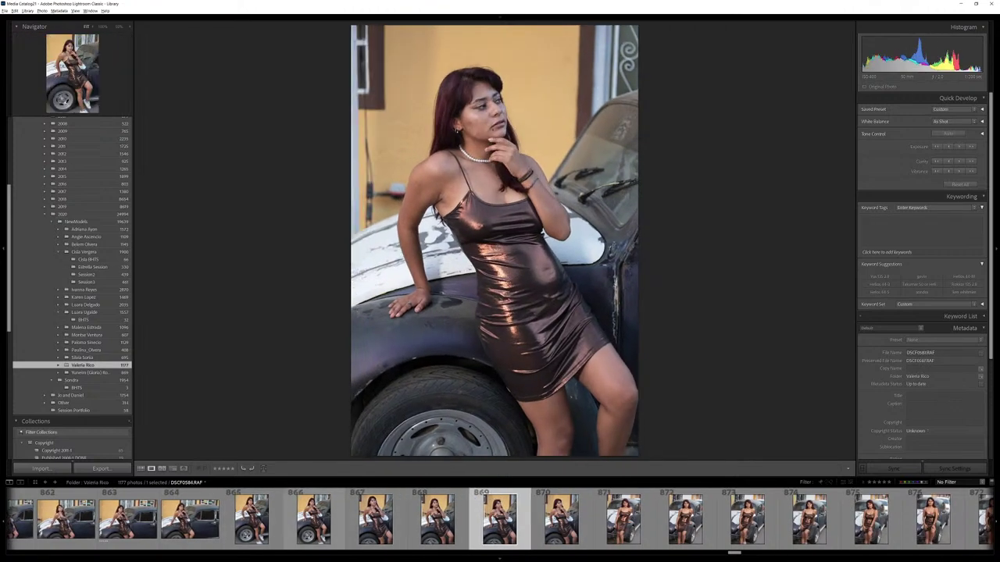
key("Right")
key("Right")
key("Right")
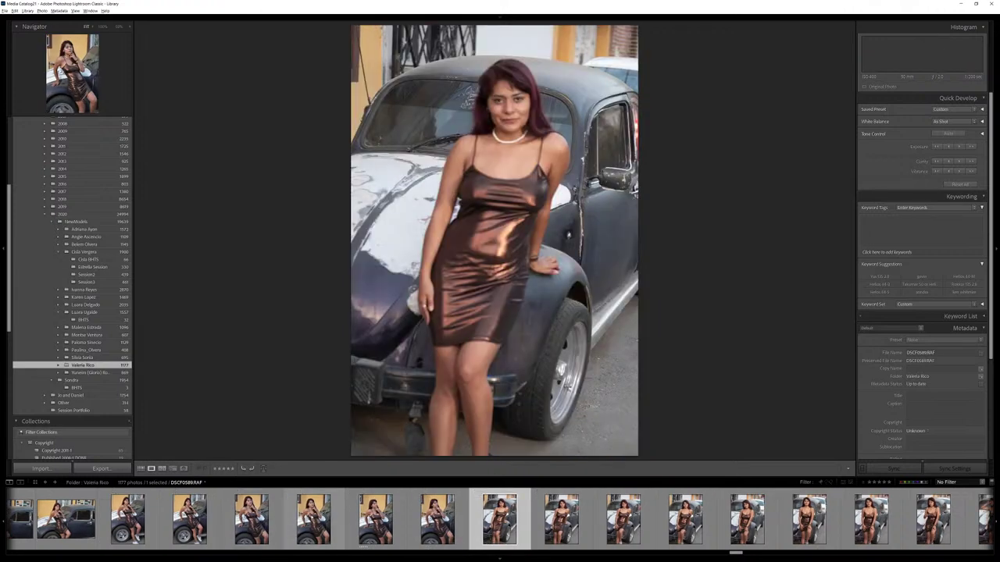
Compare the vertical frames with one hand on the Beetle's fender and rate the frame with the other hand on the thigh five stars.
key("Right")
key("Right")
key("Right")
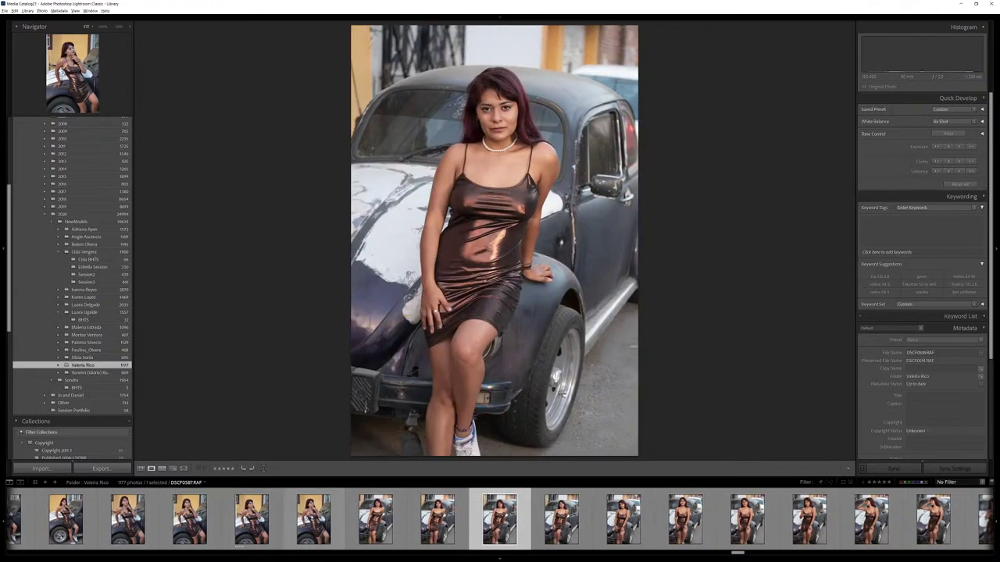
key("Right")
key("5")
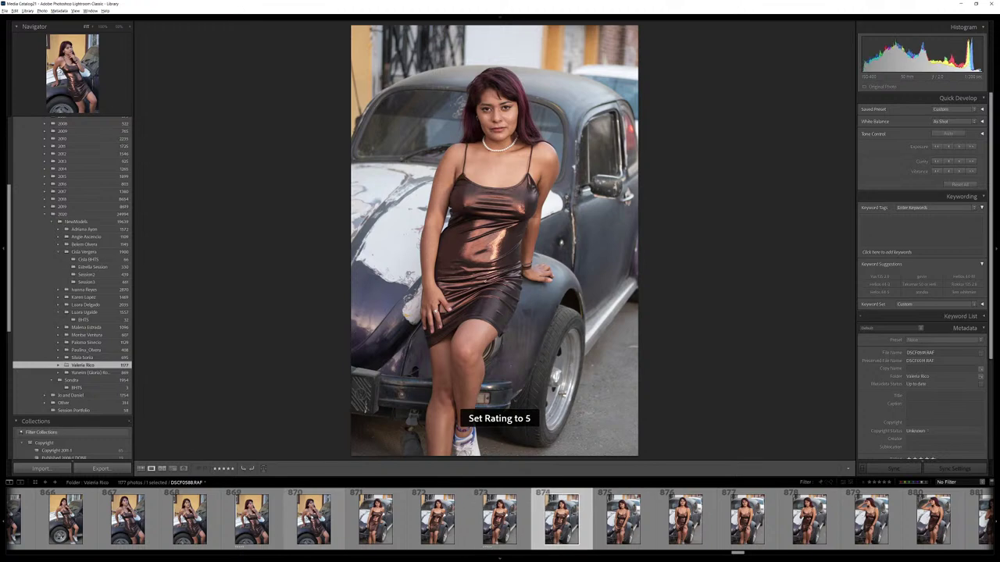
Compare the vertical frames with both hands resting on the thighs and rate the head-tilted one five stars.
key("Right")
key("Right")
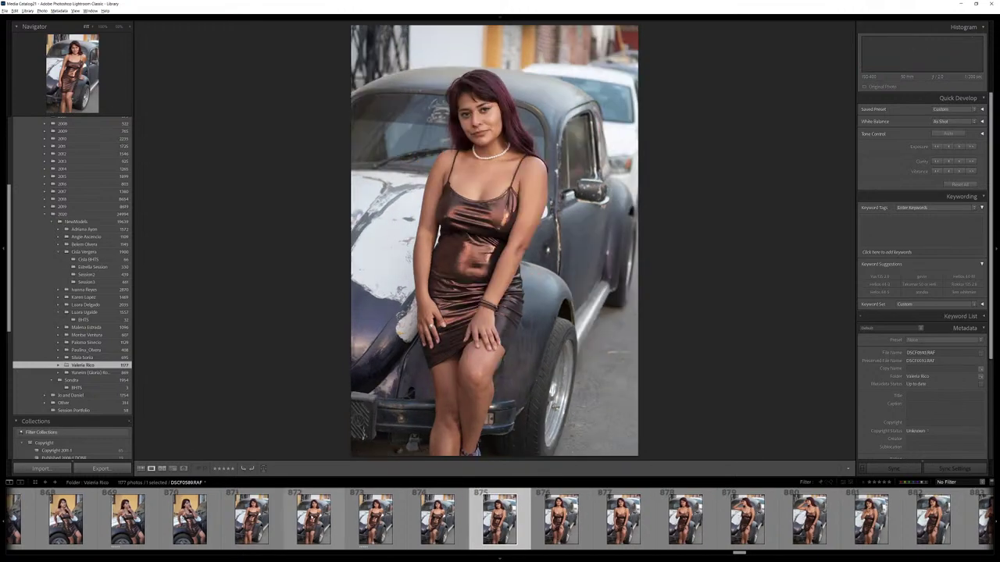
key("Right")
key("Left")
key("Right")
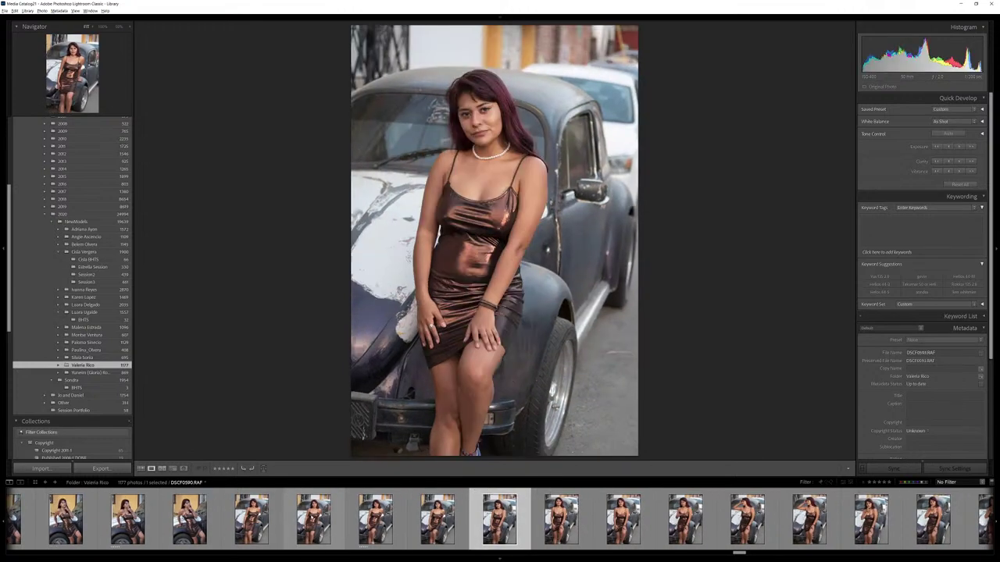
key("Right")
Compare the hand-at-forehead and hand-at-lips poses beside the Beetle and rate the best hand-at-lips frames five stars.
key("Right")
key("Right")
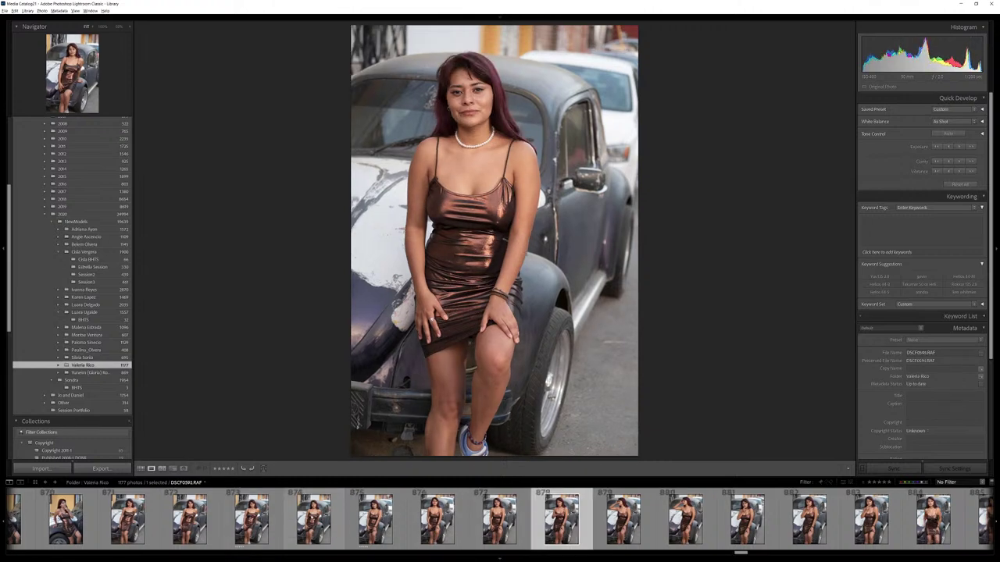
key("Right")
key("Left")
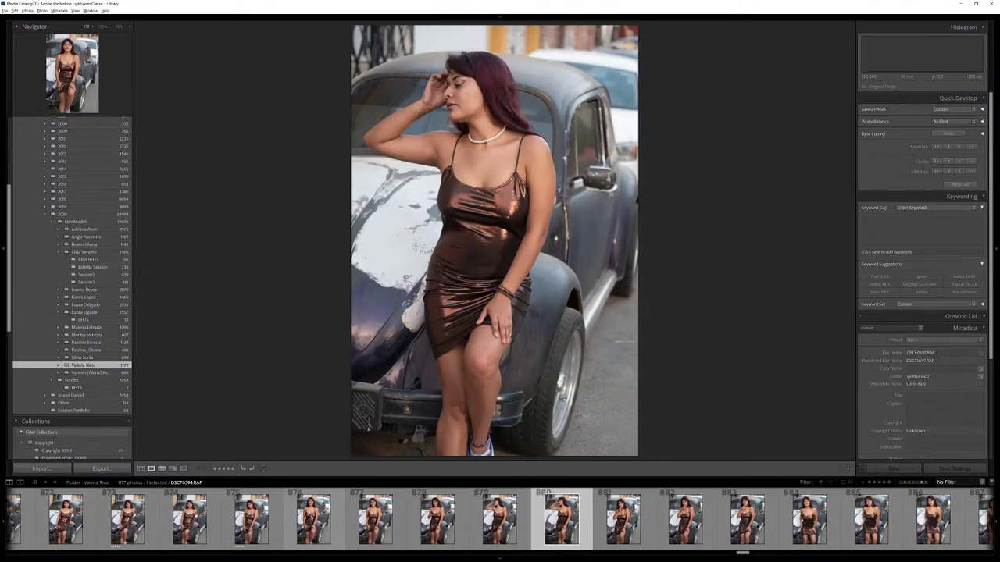
key("Left")
key("Right")
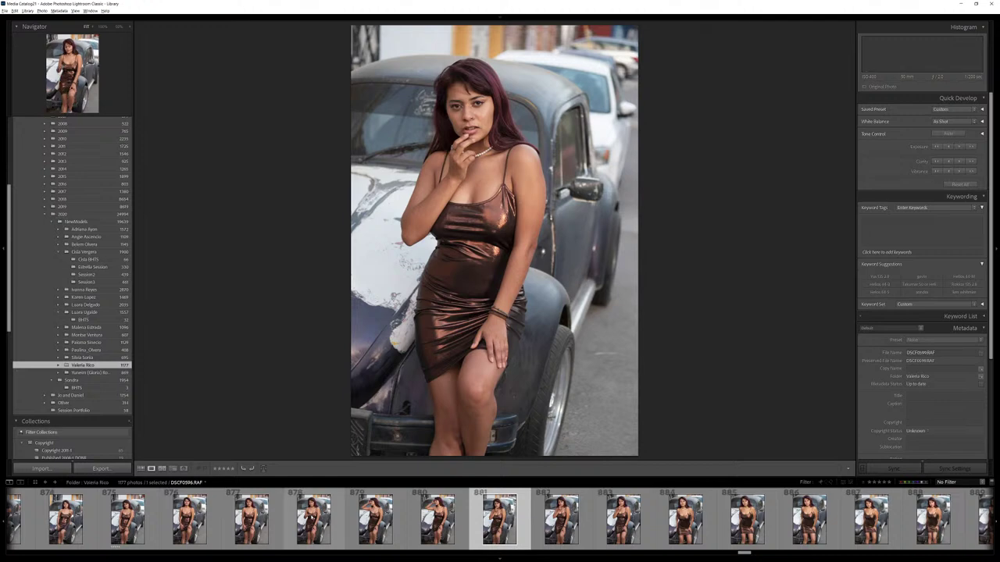
key("5")
key("Right")
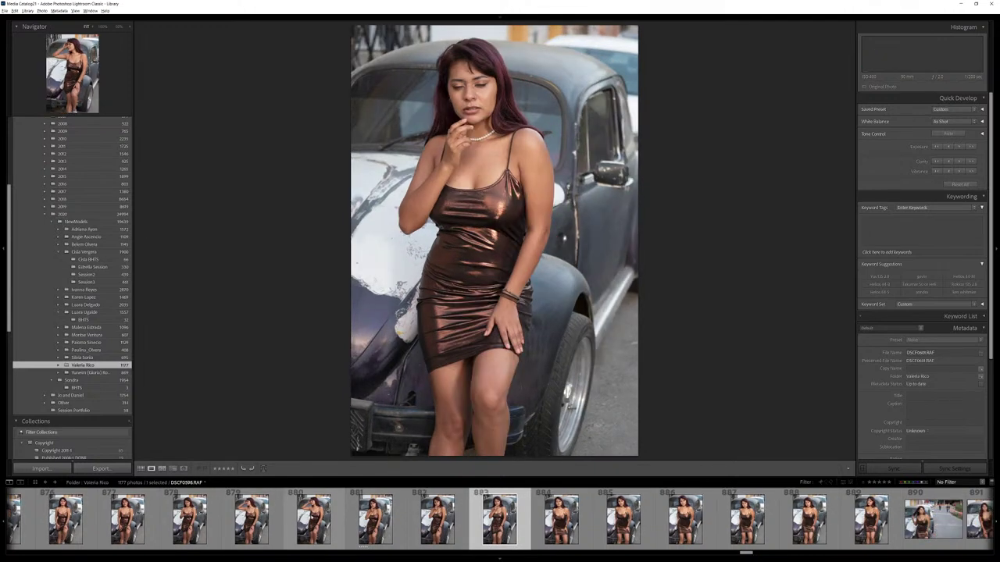
key("Right")
key("Right")
key("5")
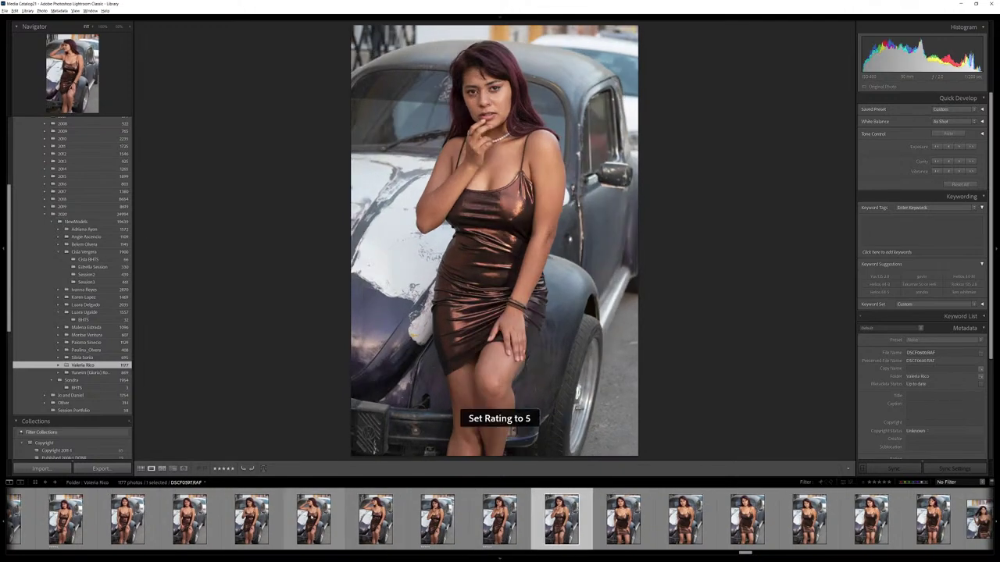
Review the vertical poses leaning forward with one hand on the thigh and rate the best ones five stars.
key("Right")
key("Right")
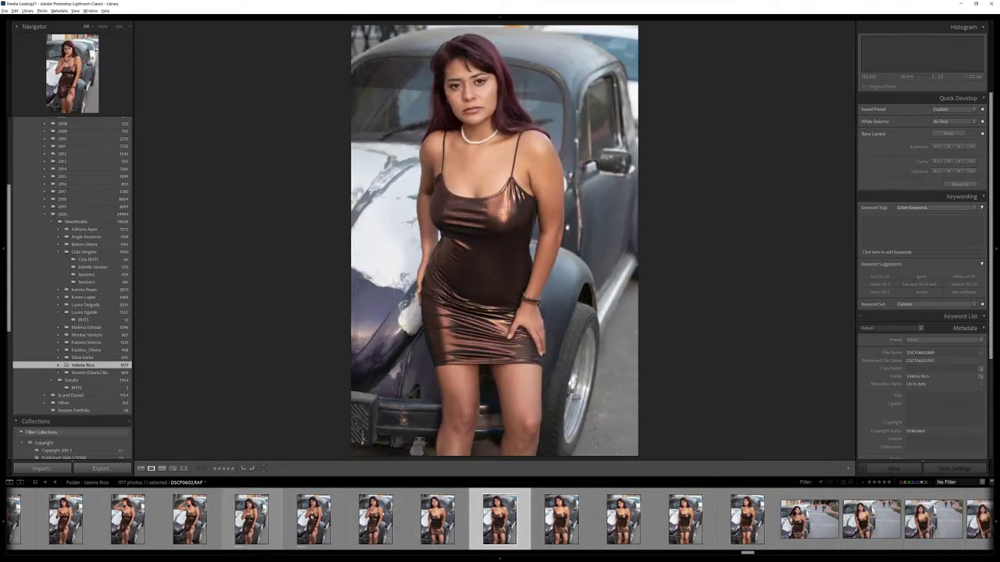
key("5")
key("Right")
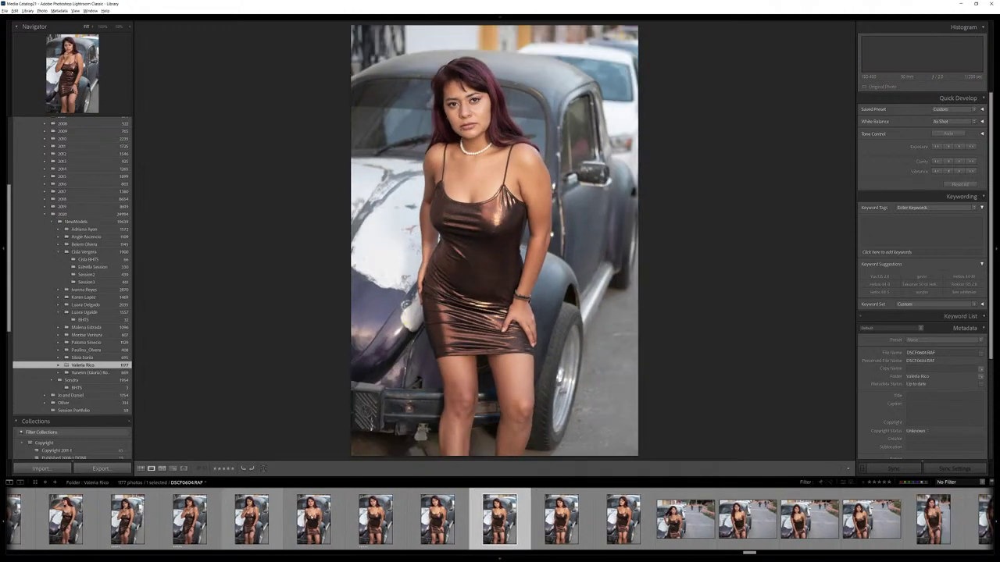
key("Right")
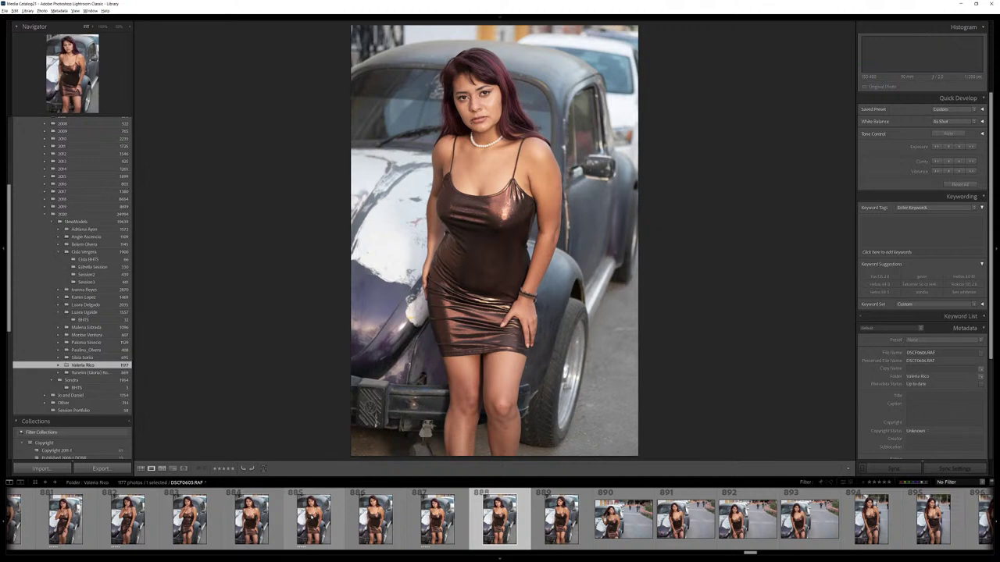
Compare the landscape shots with the street in the background and rate the frame with both hands on the thighs five stars.
key("Right")
key("Right")
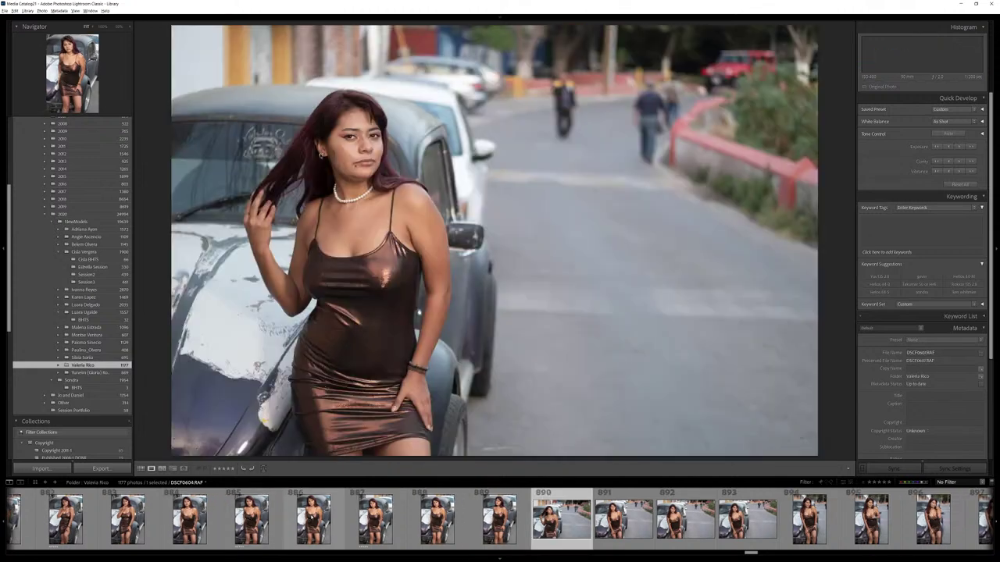
key("Right")
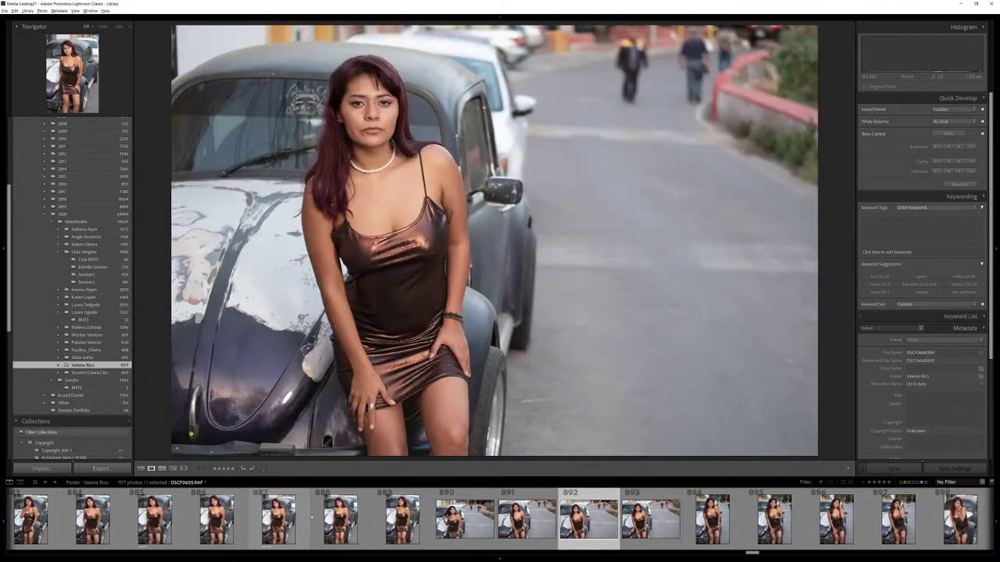
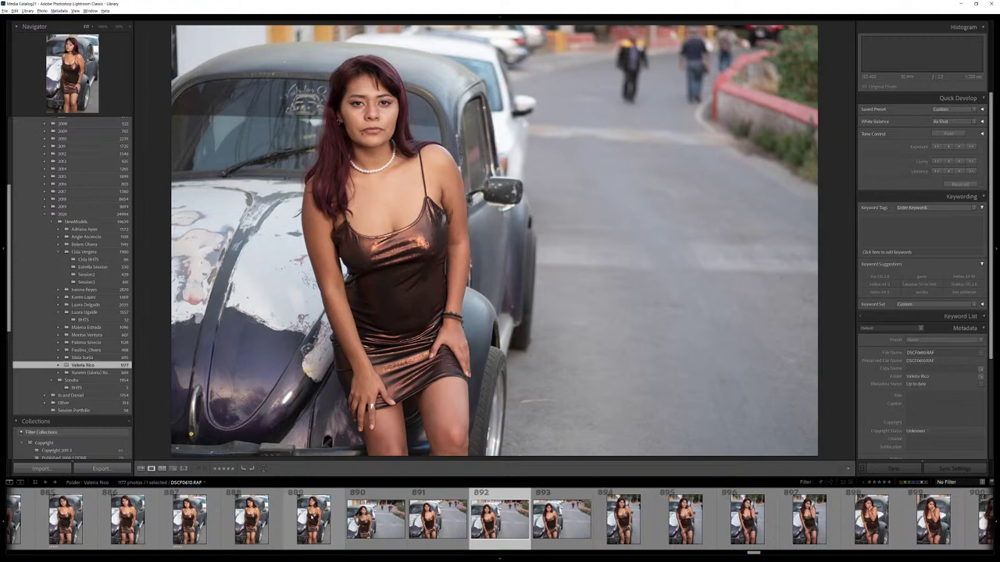
key("5")
Review the vertical shots with one hand on the knee beside the street and rate the hand-at-cheek frame five stars.
key("Right")
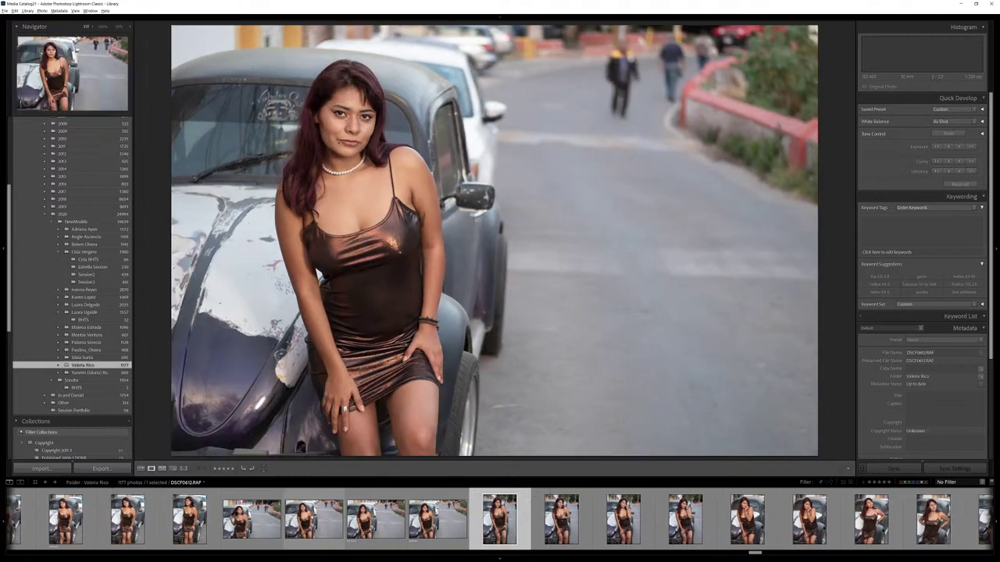
key("Right")
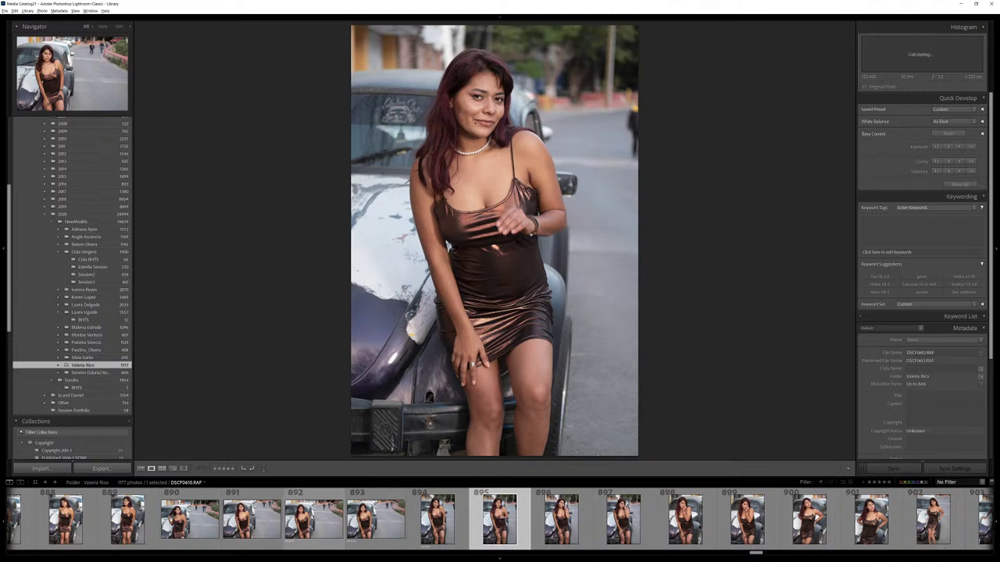
key("Right")
key("Right")
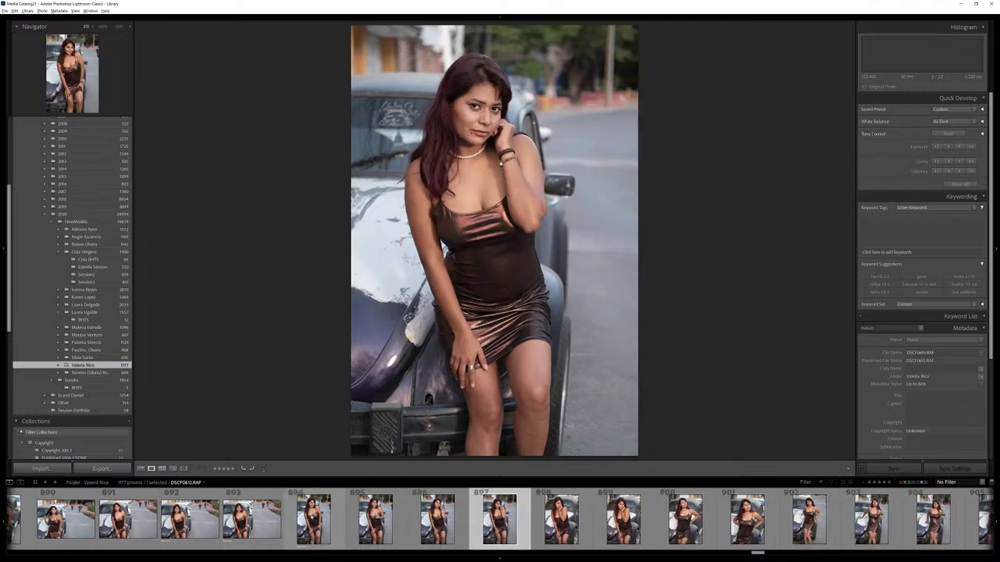
key("Right")
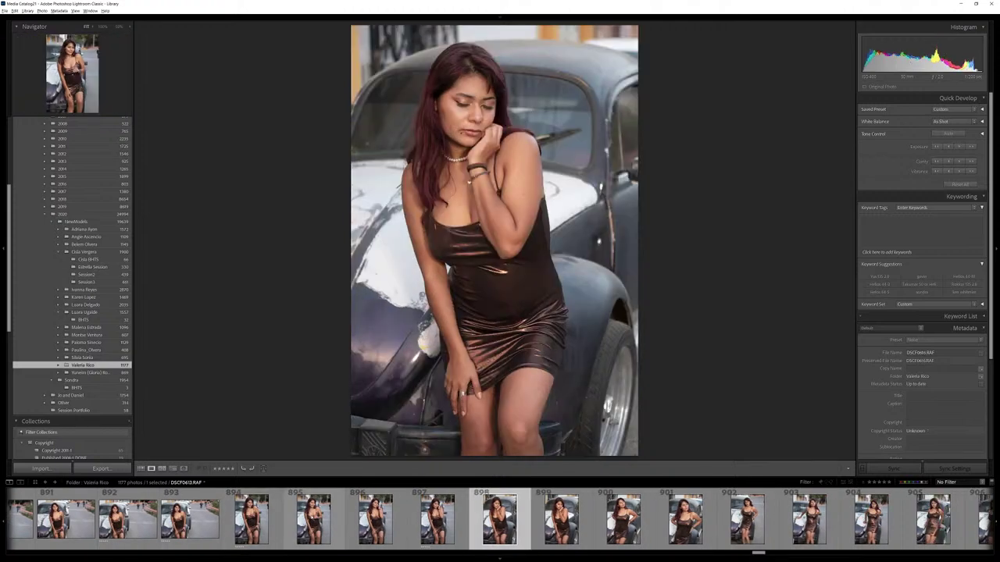
Go through the downcast-gaze and hands-on-hips poses and rate the frame leaning back with both hands on the Beetle five stars.
key("Right")
key("Right")
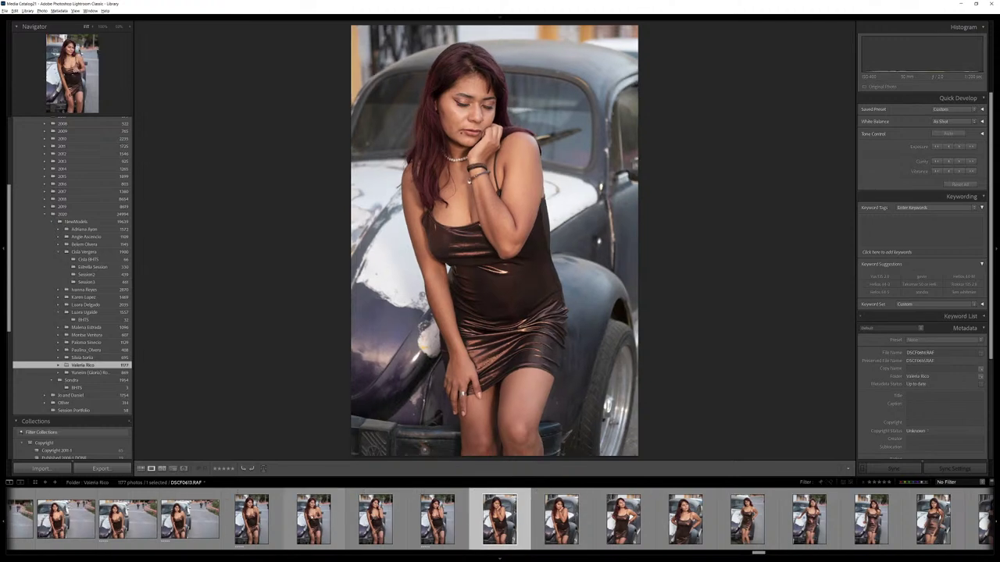
key("Right")
key("Right")
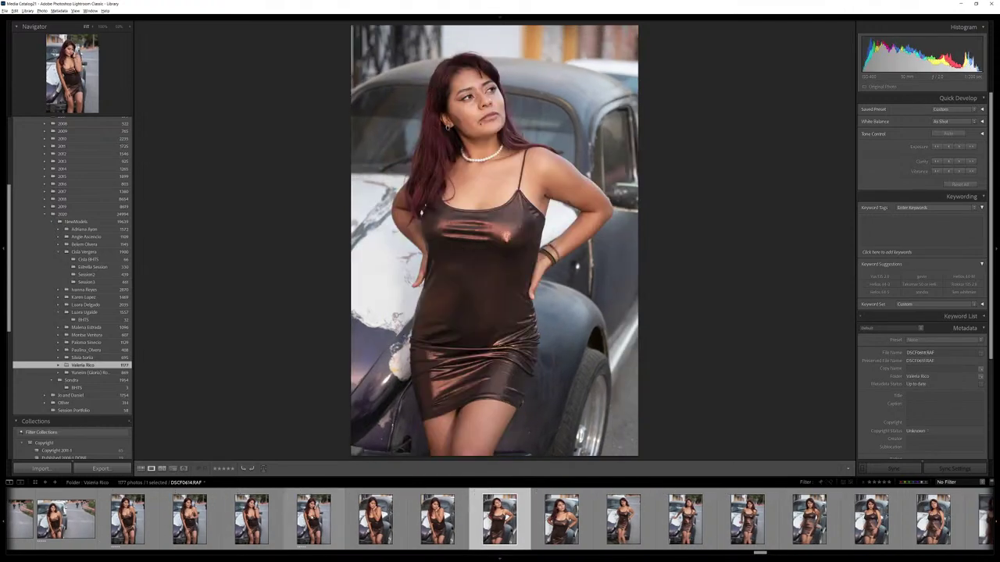
key("Right")
key("Right")
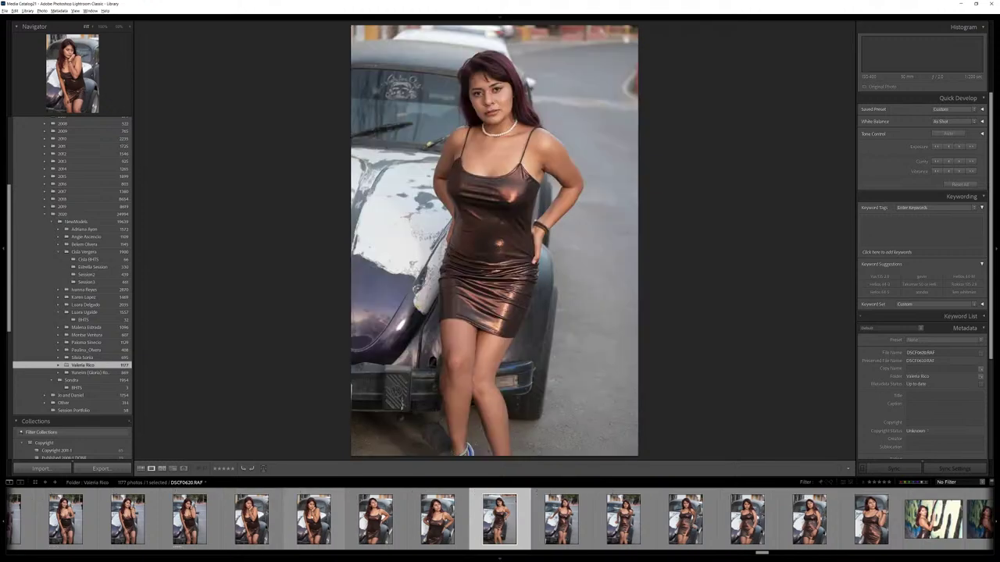
key("Right")
key("Right")
key("Right")
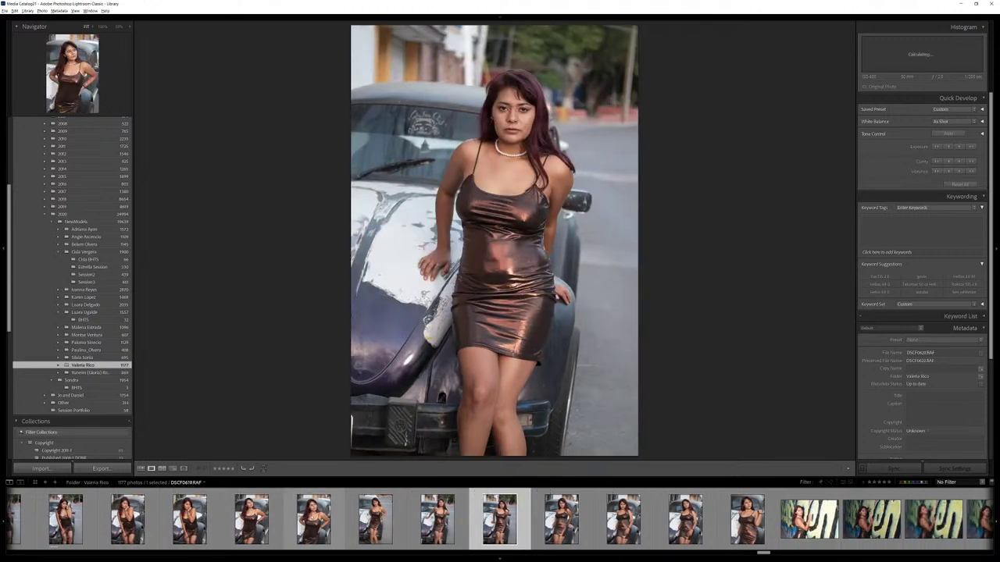
key("Left")
key("5")
Compare the last closer Beetle portraits and rate the frame with hands on the hood and fender five stars.
key("Right")
key("Right")
key("Right")
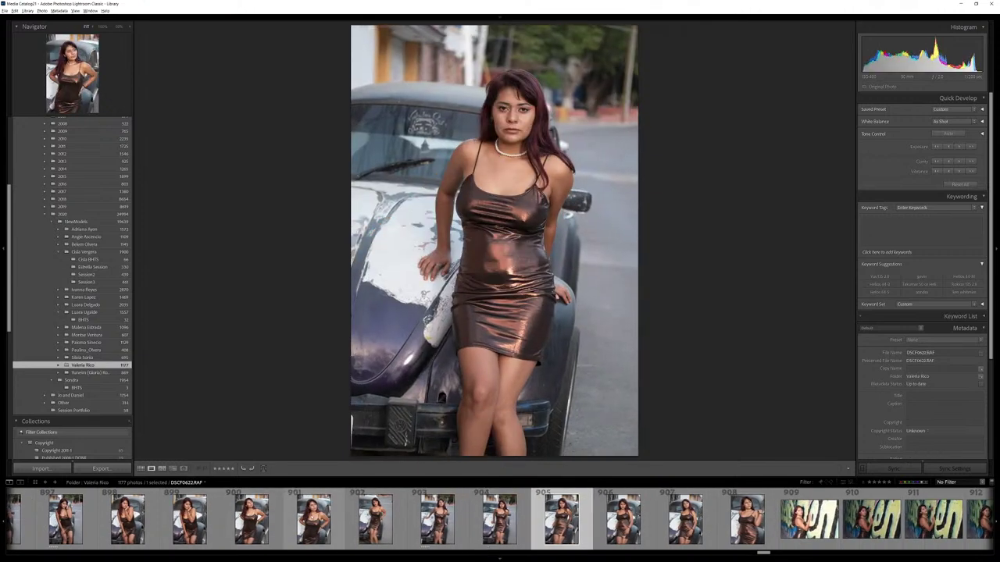
key("Right")
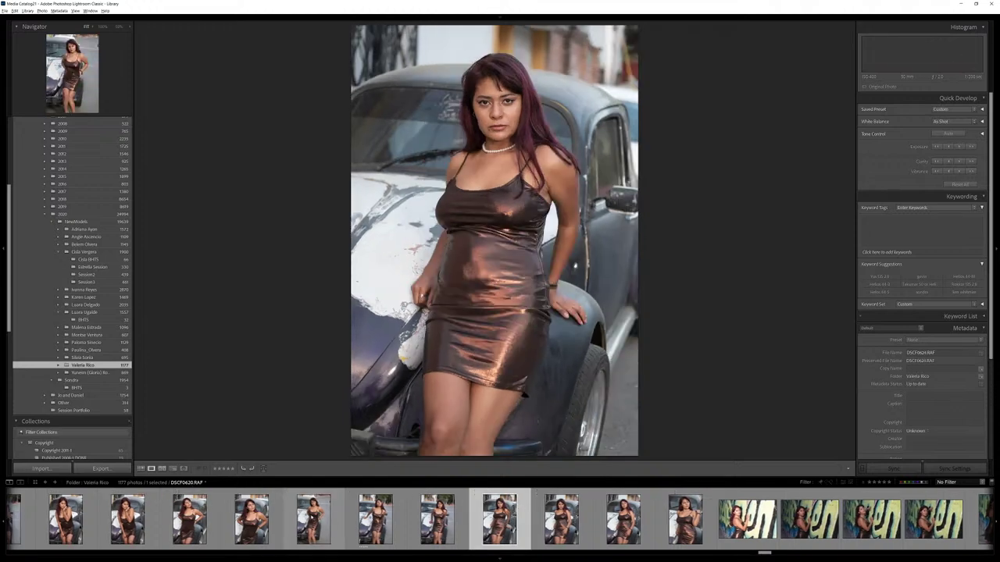
key("Right")
key("Right")
key("Right")
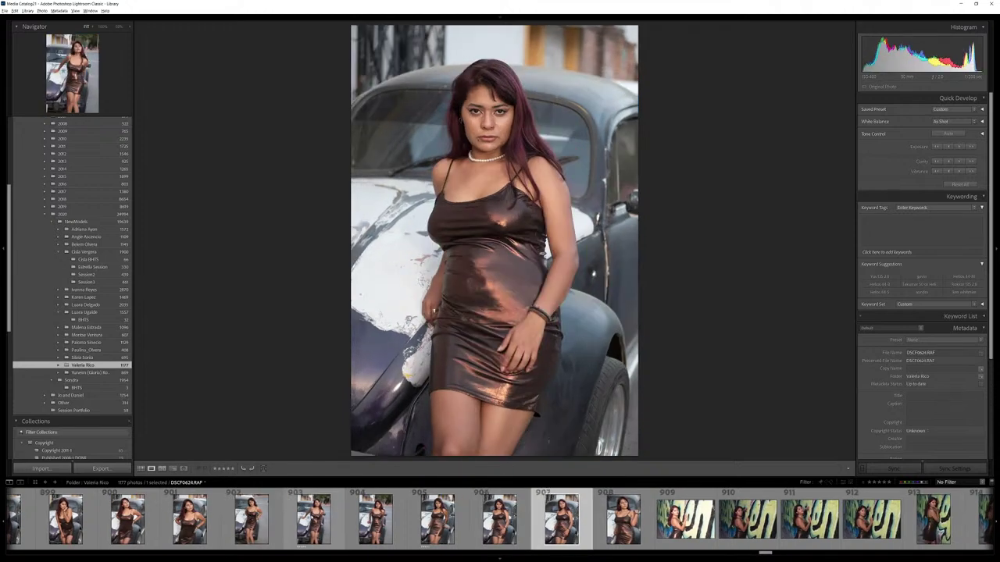
key("Right")
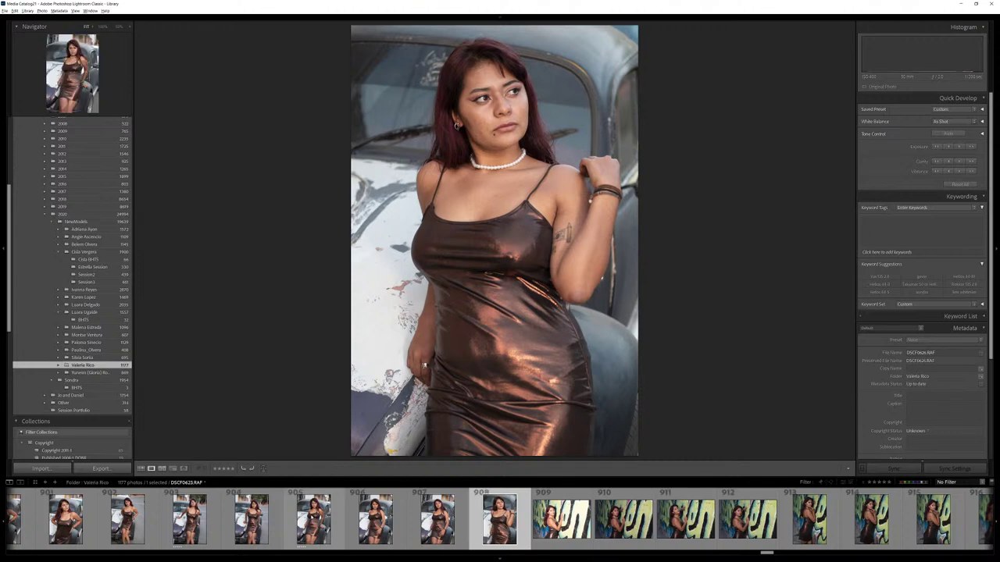
Compare the landscape portraits against the graffiti wall and rate the chin-raised frame five stars.
key("Right")
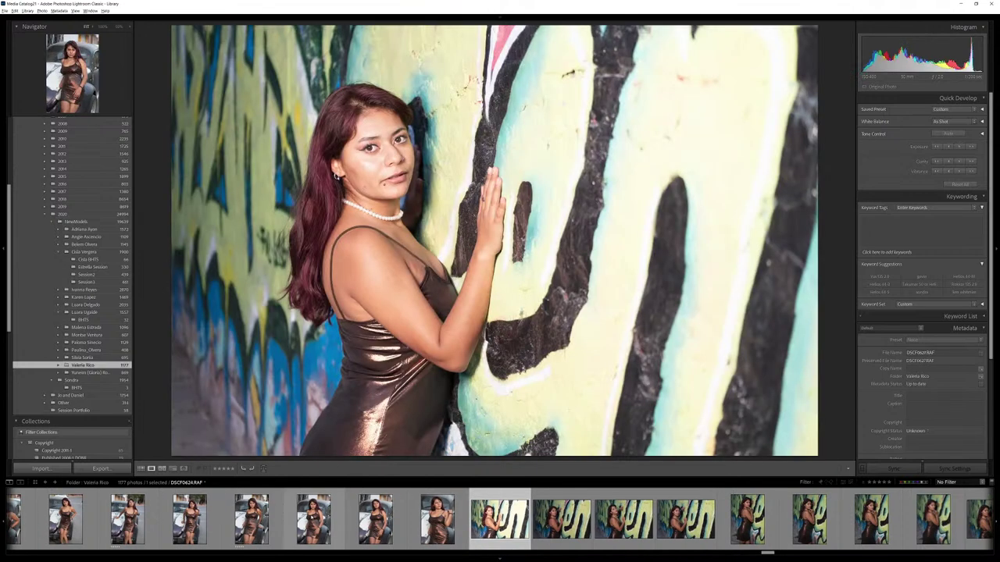
key("Right")
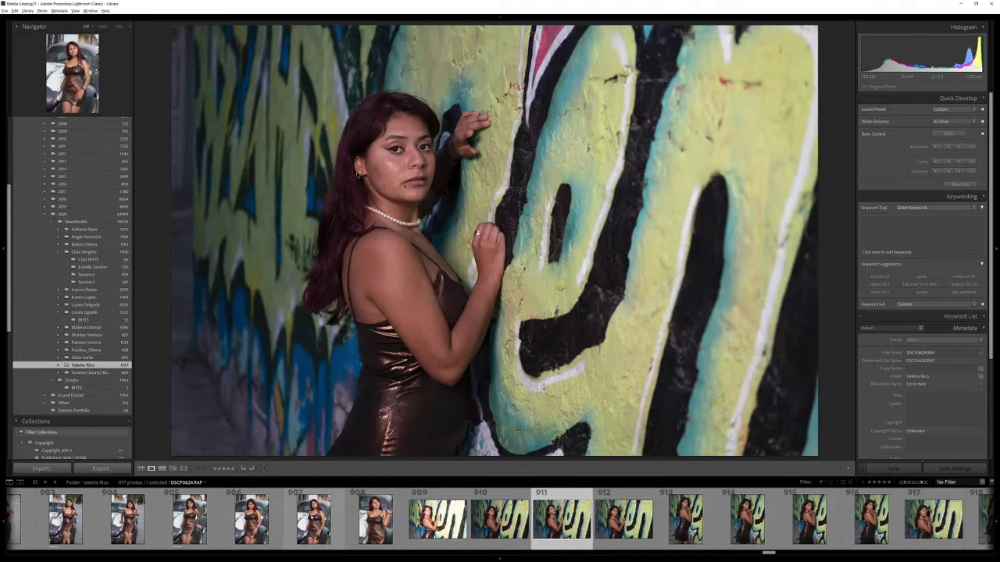
key("Right")
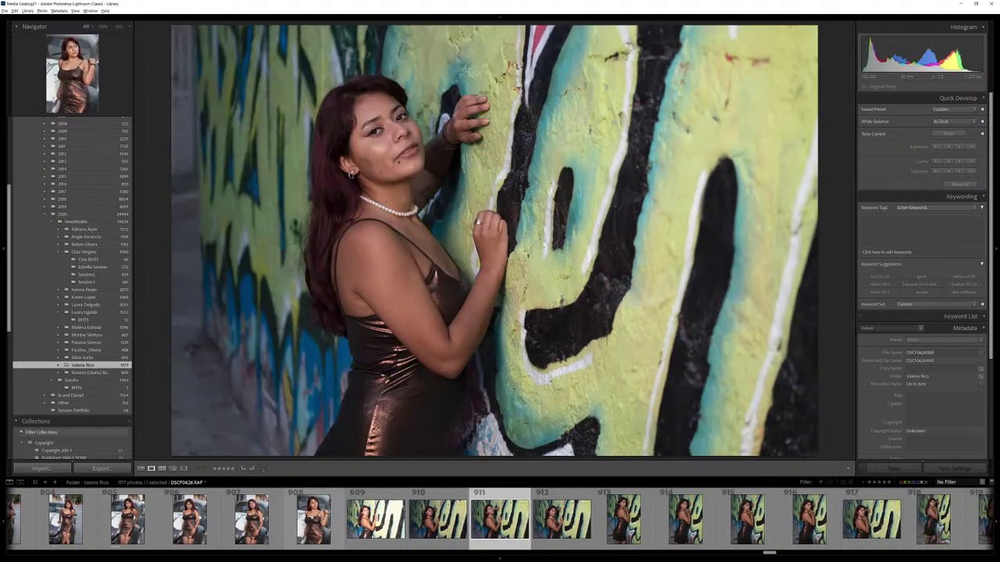
key("Right")
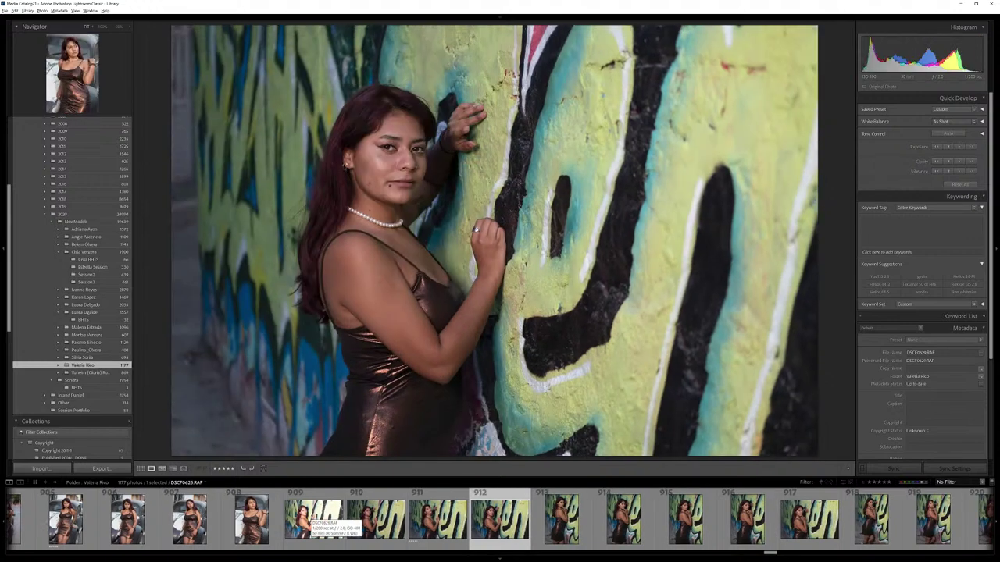
Rate the vertical hand-at-lips portrait against the graffiti wall five stars.
key("Right")
key("Right")
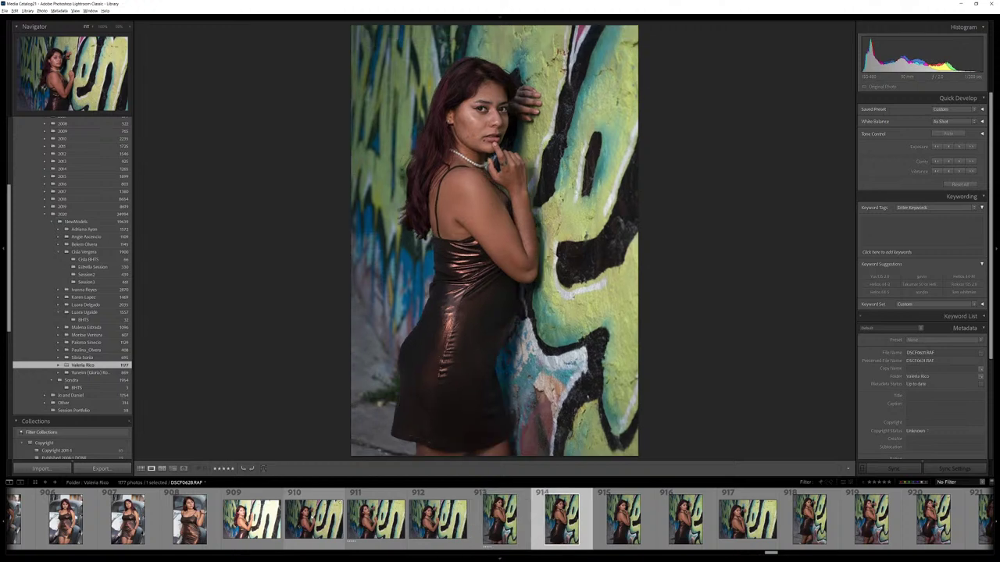
key("Right")
key("Right")
key("5")
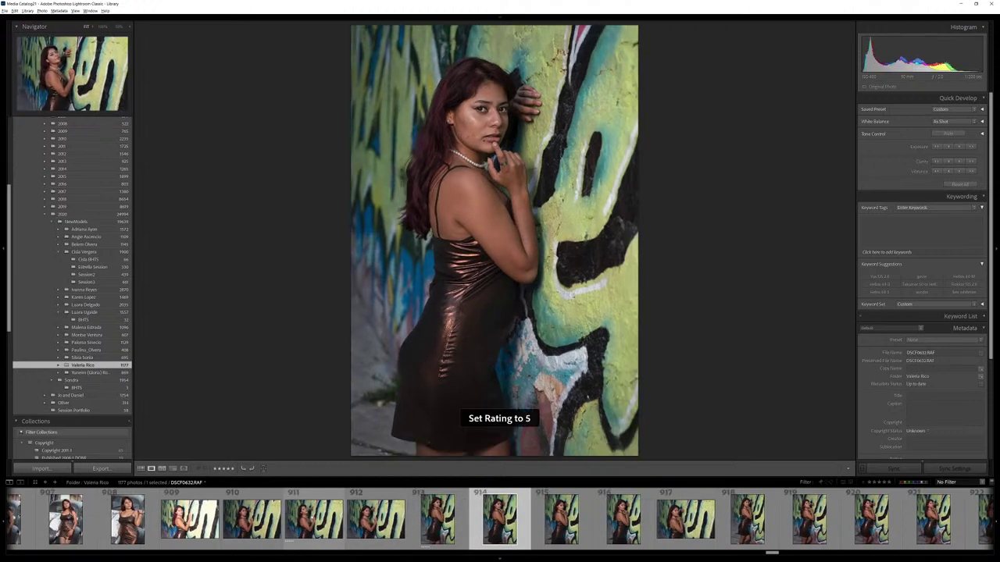
Compare the vertical hand-at-lips portraits against the graffiti wall and rate the best three-quarter-length frame five stars.
key("Right")
key("Right")
key("Right")
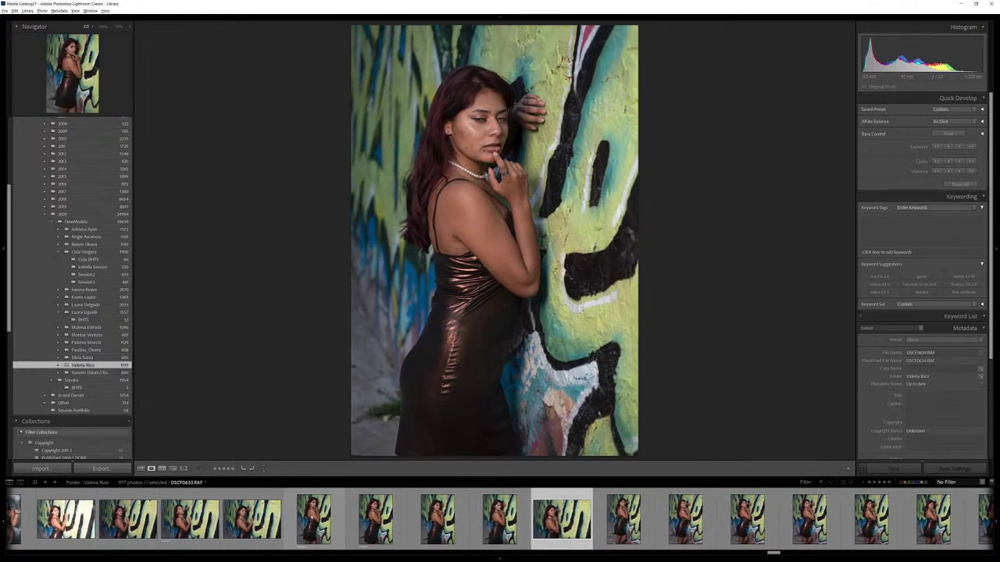
key("Right")
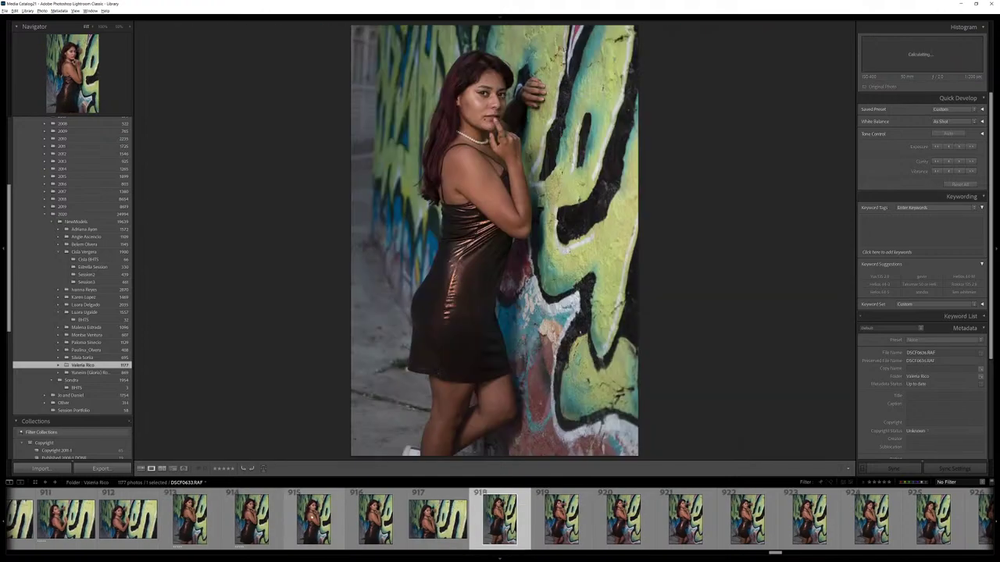
key("Right")
key("Right")
key("5")
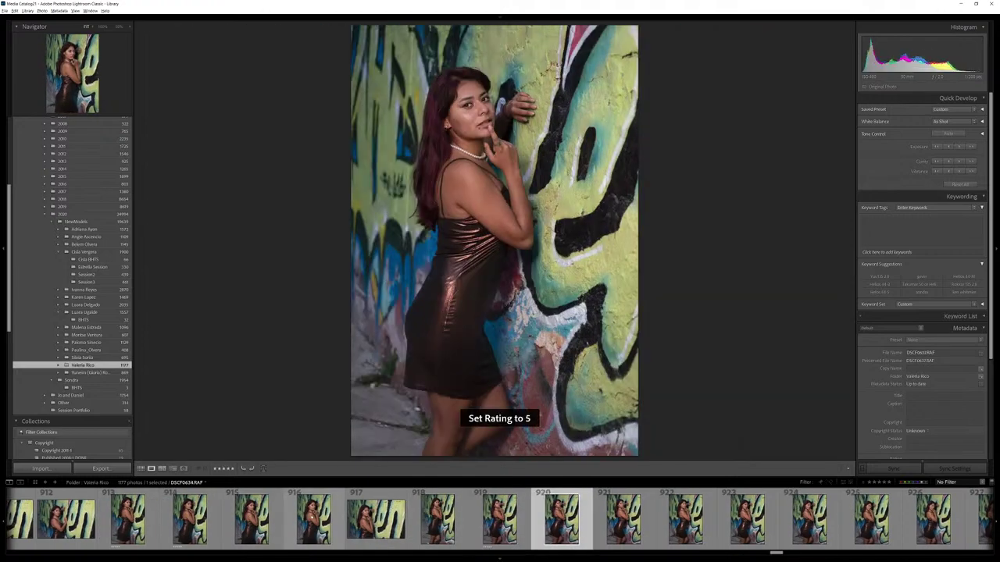
Check the neighbouring three-quarter-length frames and rate the adjacent fingertip-at-lips portrait five stars as well.
key("Right")
key("Right")
key("Left")
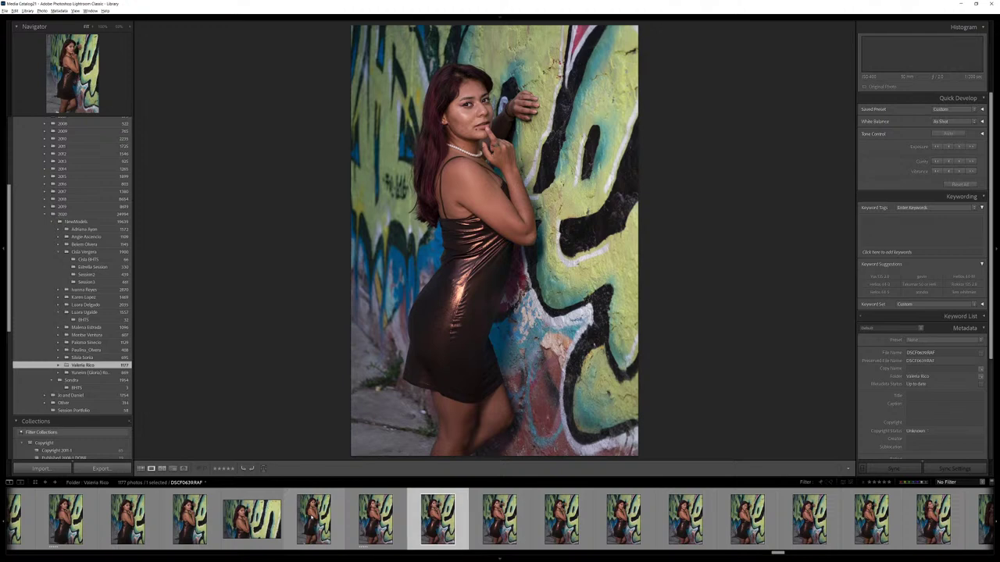
key("Left")
key("5")
Compare the following hand-at-chin portraits back and forth and rate the smiling frame facing the camera five stars.
key("Right")
key("Right")
key("Right")
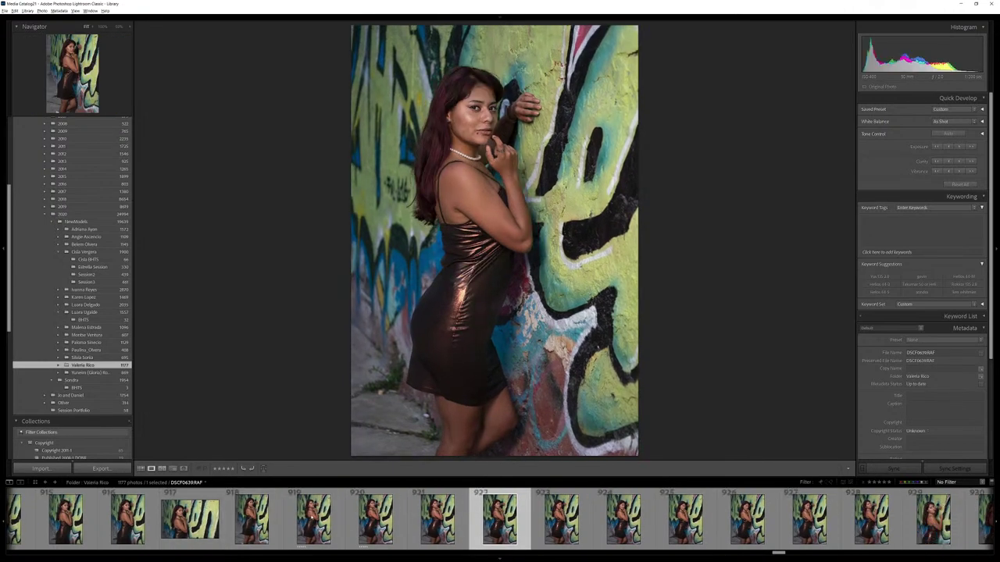
key("Right")
key("Right")
key("Left")
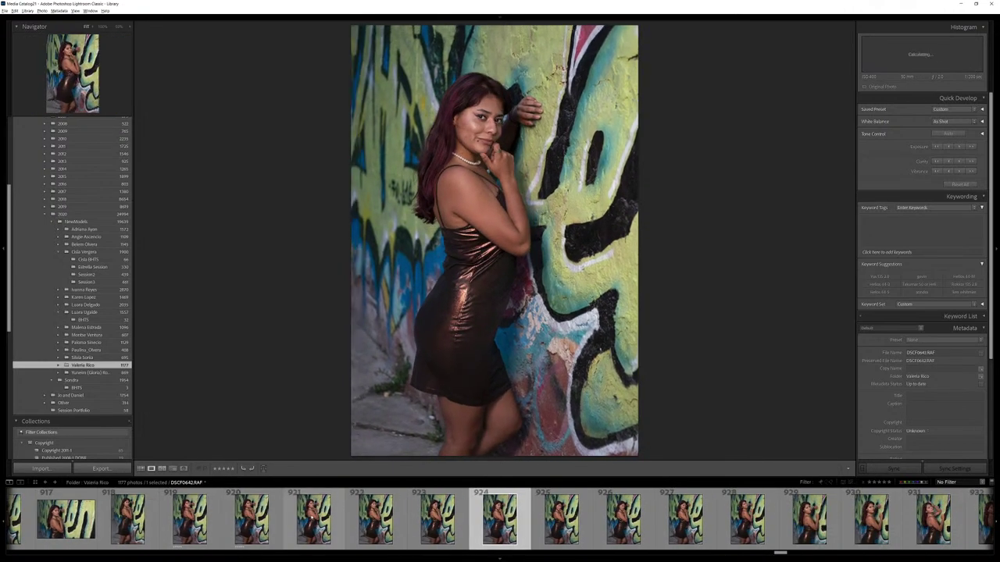
key("Left")
key("Right")
key("Right")
key("Right")
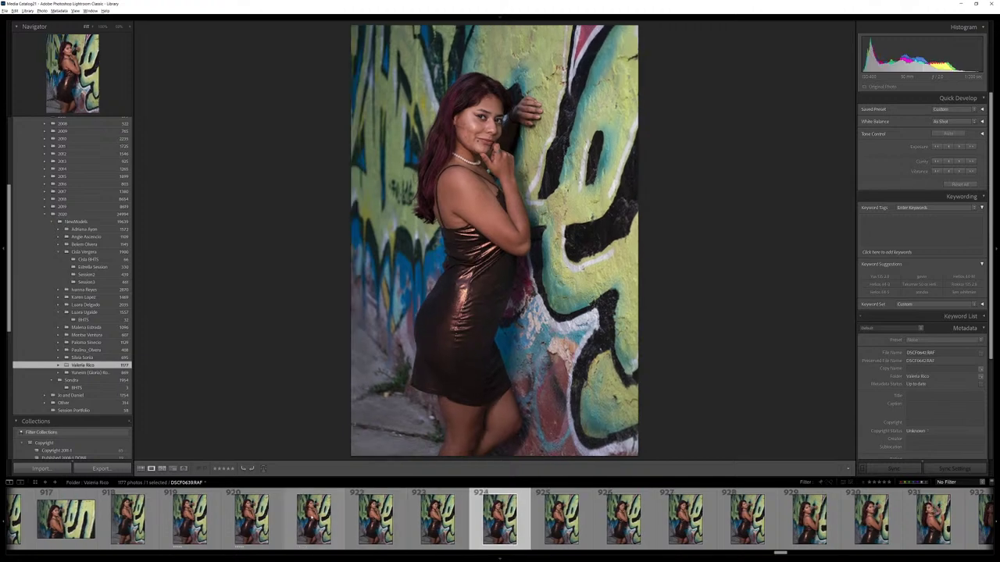
key("Right")
Go through the remaining hand-at-chin frames and rate the closer portrait with both hands on the wall five stars.
key("Right")
key("Right")
key("Right")
key("Right")
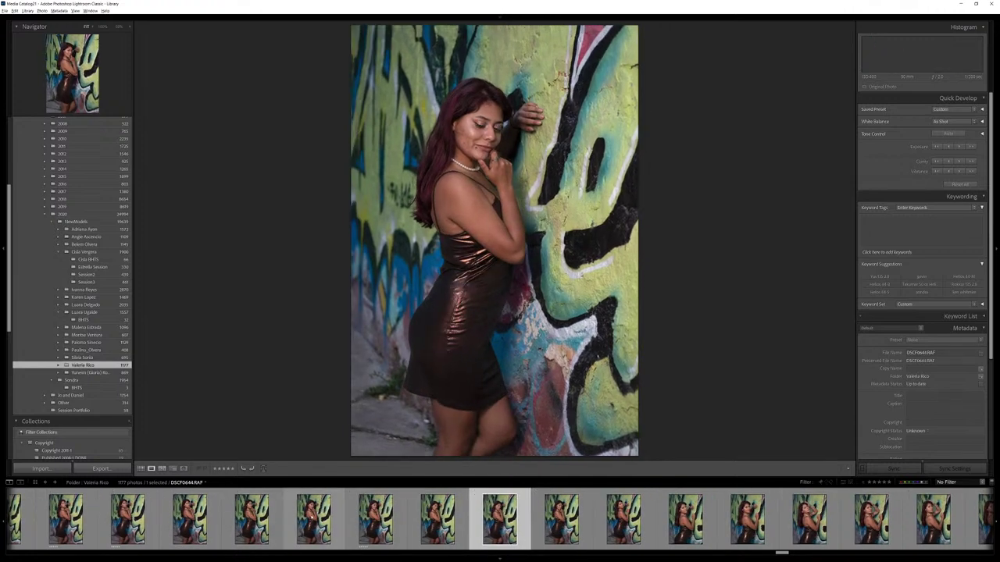
key("Right")
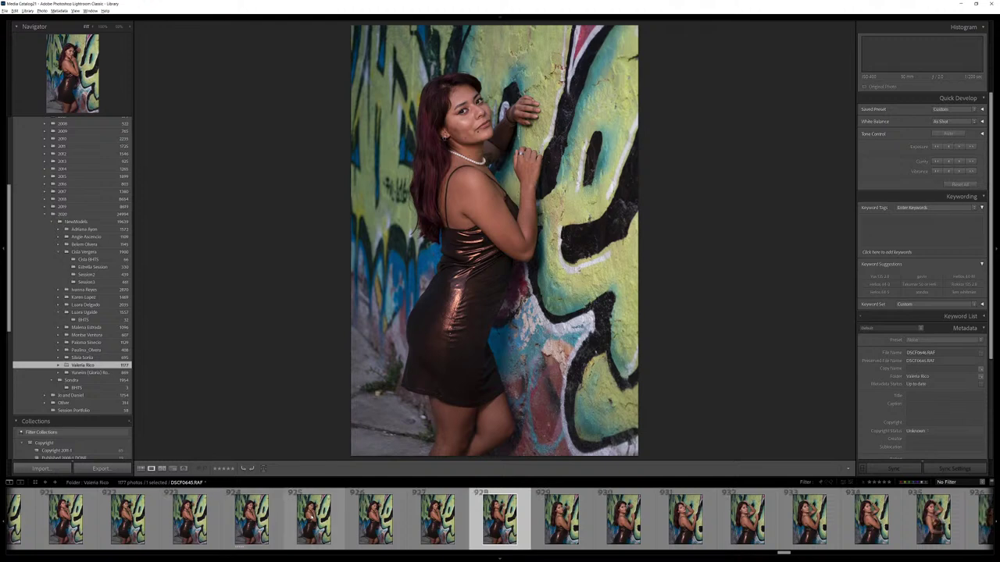
key("Right")
key("Right")
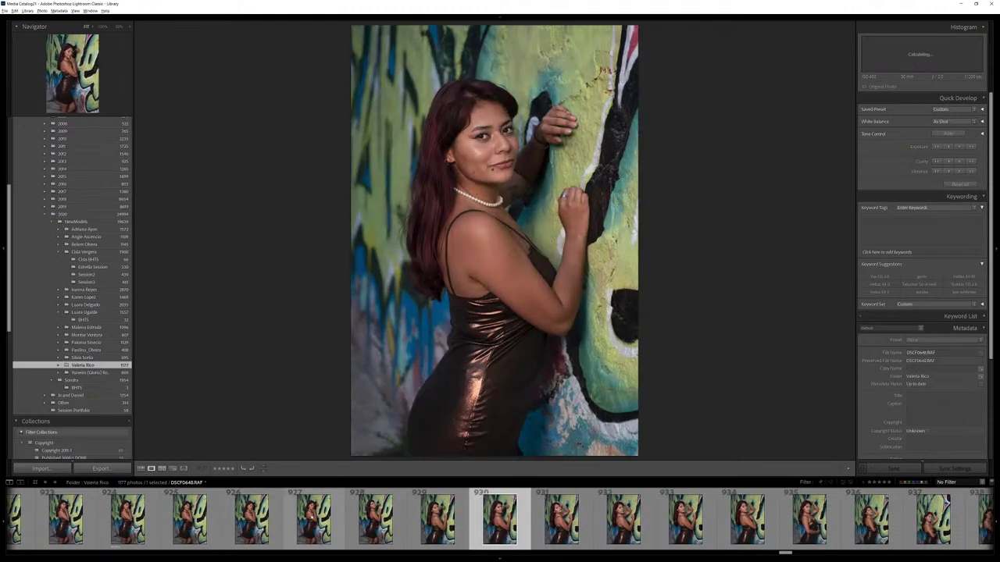
key("Right")
key("5")
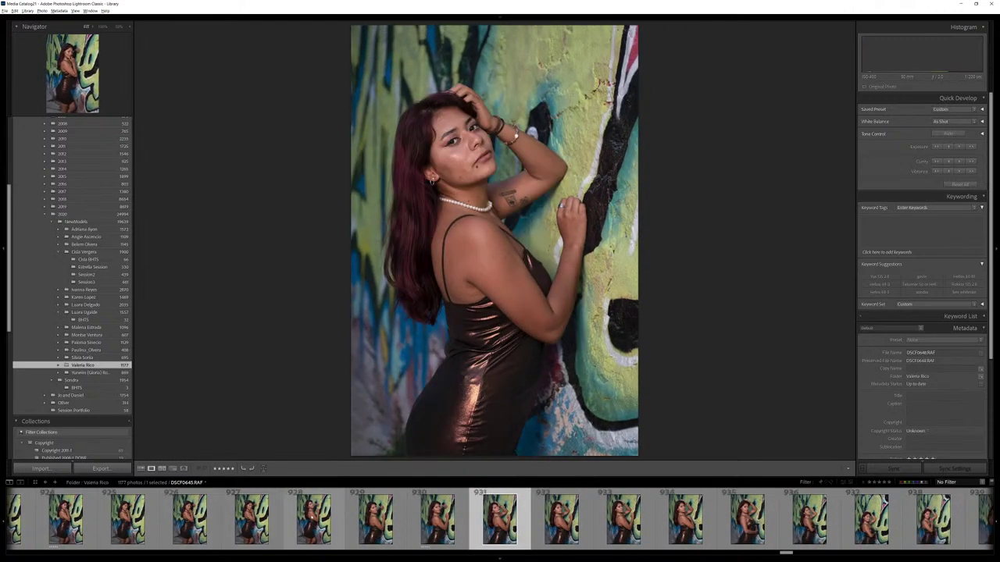
Rate the closer portraits with the raised hand on the head and chin lifted five stars.
key("Right")
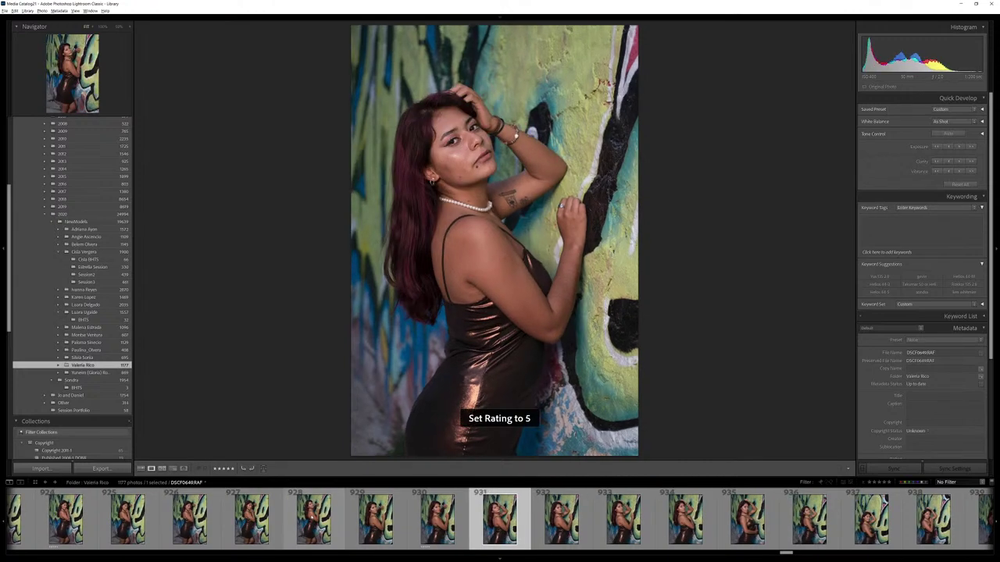
key("5")
key("Right")
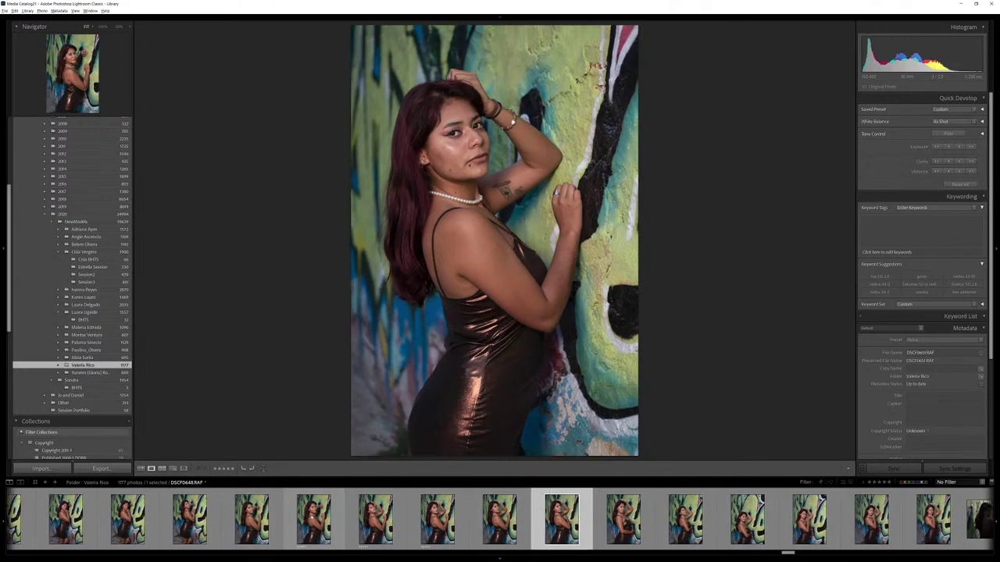
Review the arm-across-waist poses and rate the smiling frame with one hand on the head five stars.
key("Right")
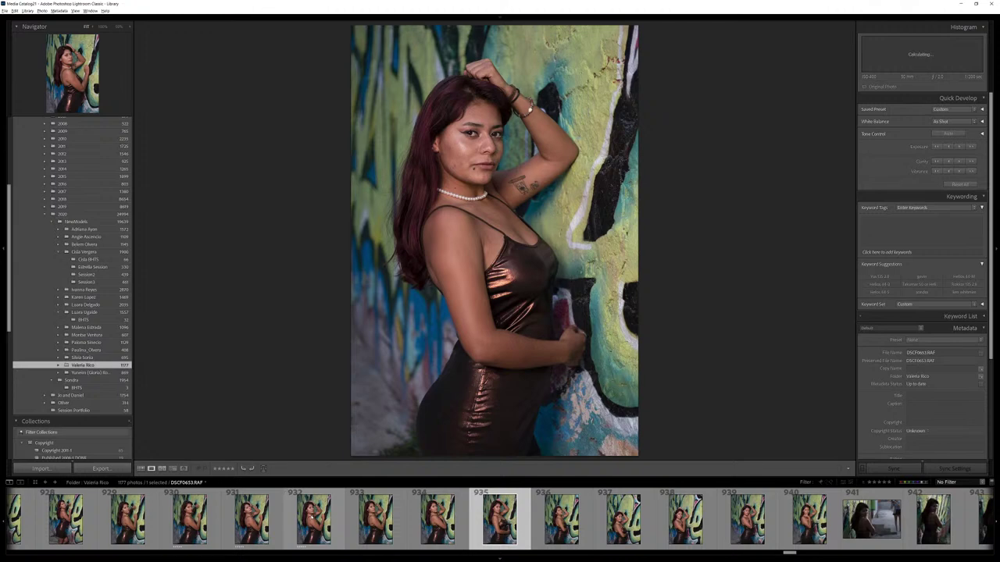
key("Right")
key("Right")
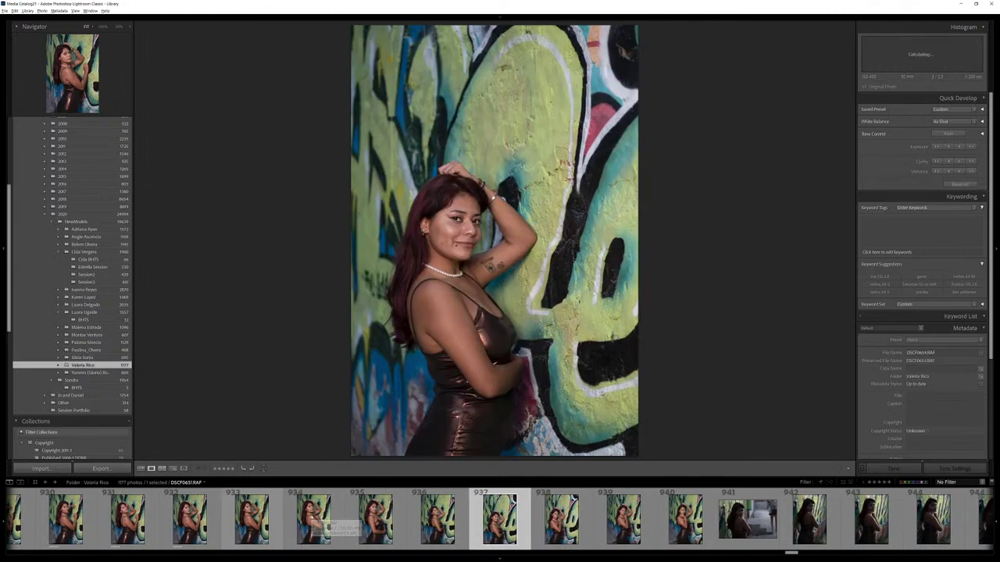
key("5")
key("Right")
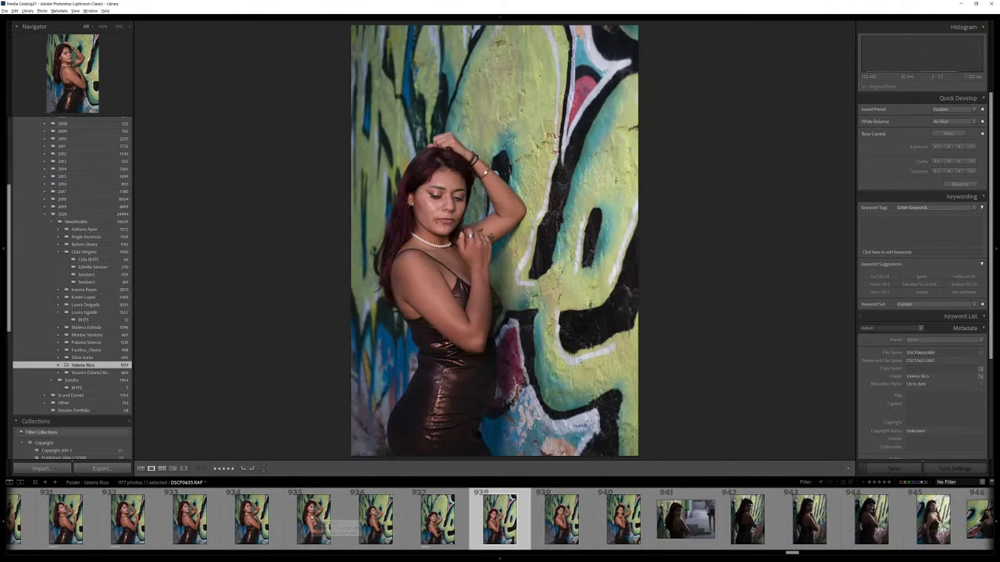
Compare the lowered-gaze frames with one arm raised and rate the one with the hand near the chin five stars.
key("Right")
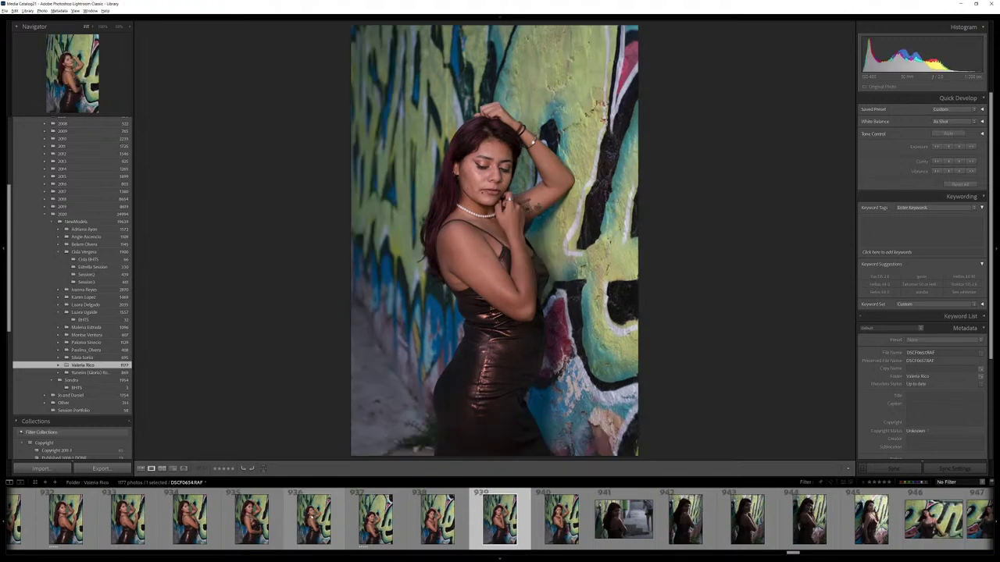
key("Right")
key("Right")
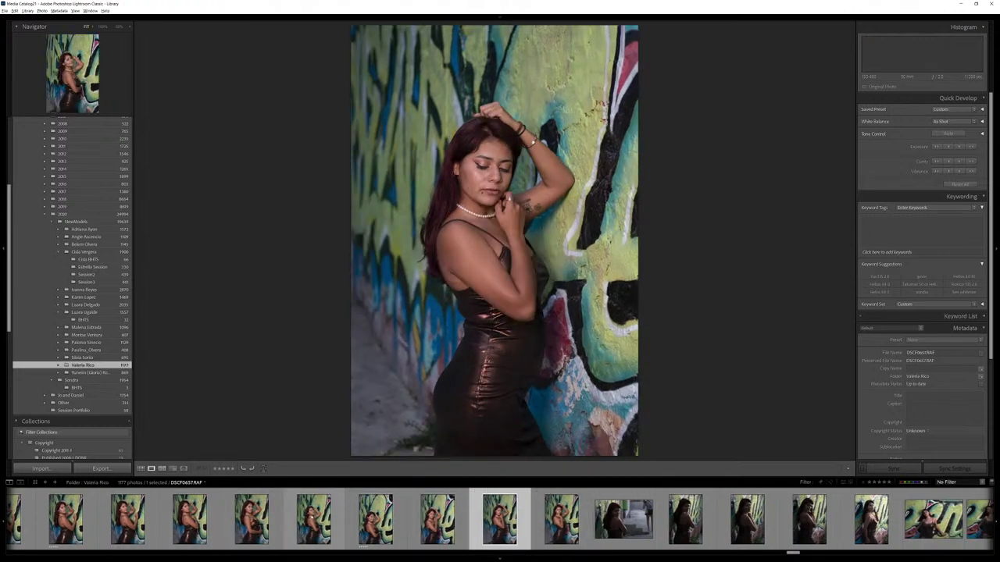
key("Right")
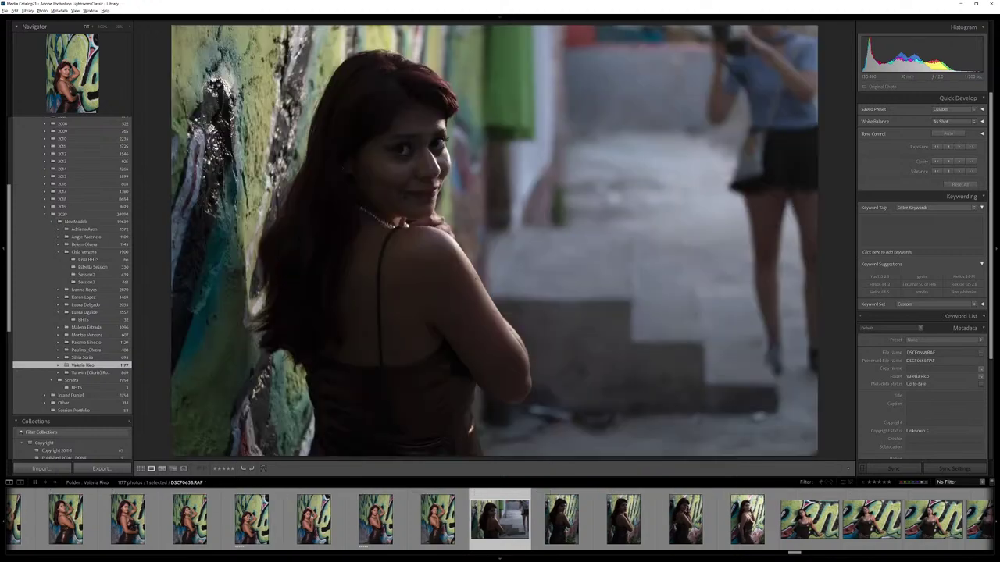
Pass over the backlit over-the-shoulder portraits and rate the landscape frame with arms spread and upward gaze five stars.
key("Right")
key("Right")
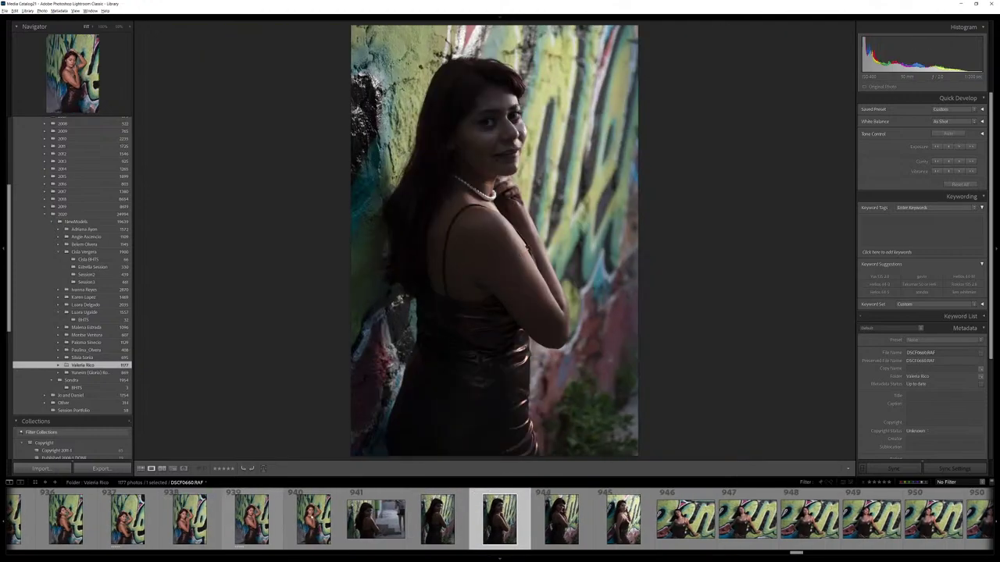
key("Right")
key("Right")
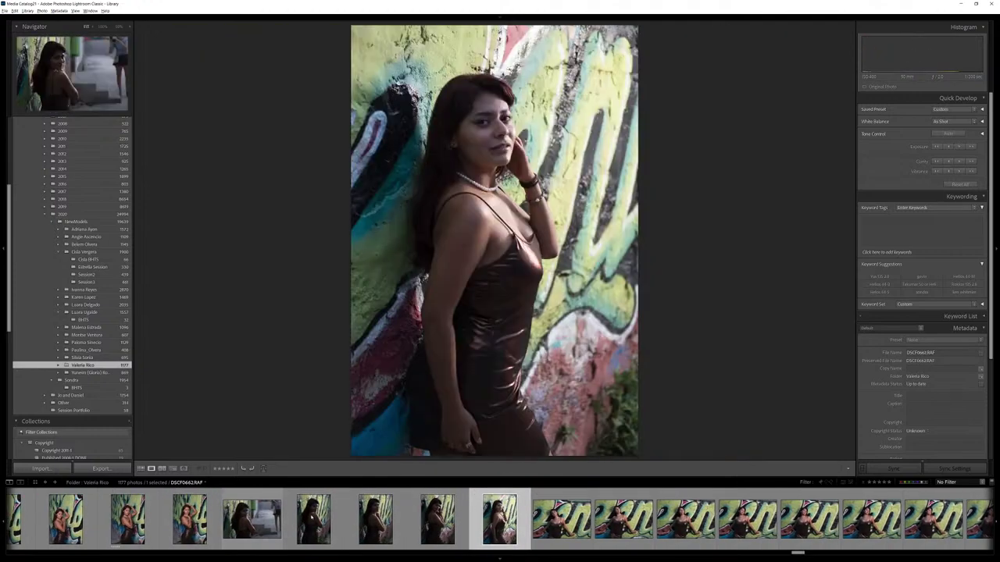
key("Right")
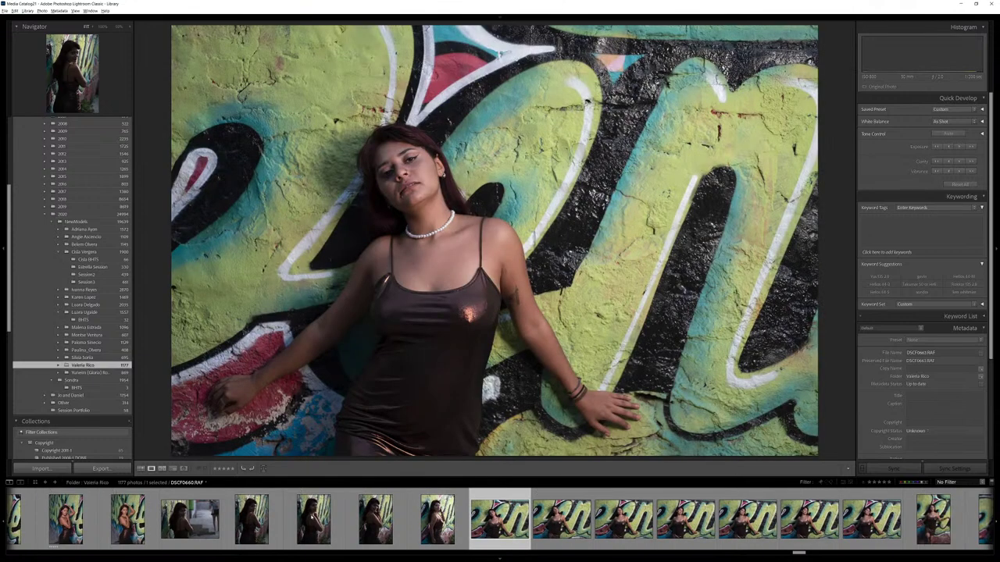
key("Right")
key("Right")
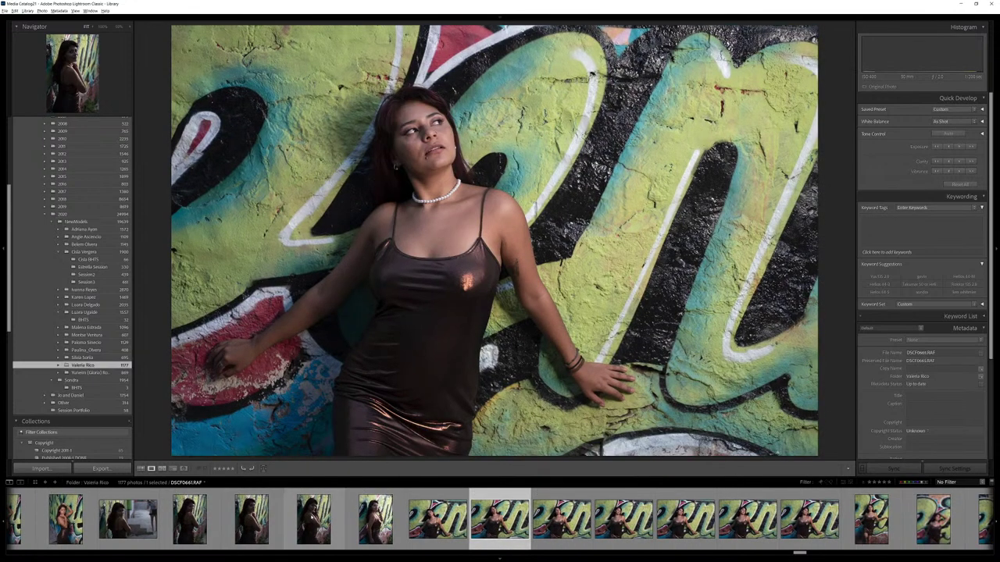
key("5")
Compare the other landscape arms-spread frames and rate the one with open eyes and tilted head five stars.
key("Right")
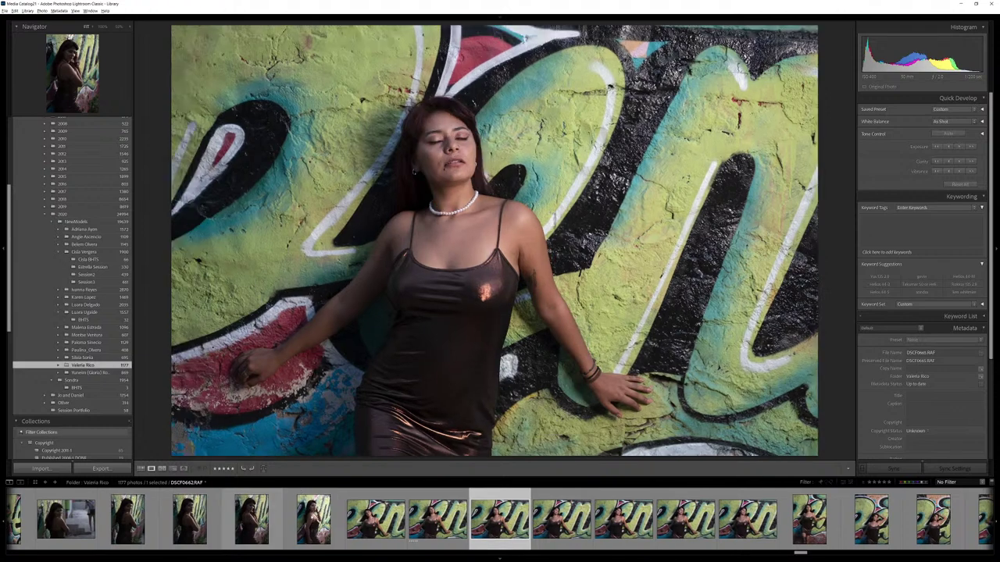
key("Right")
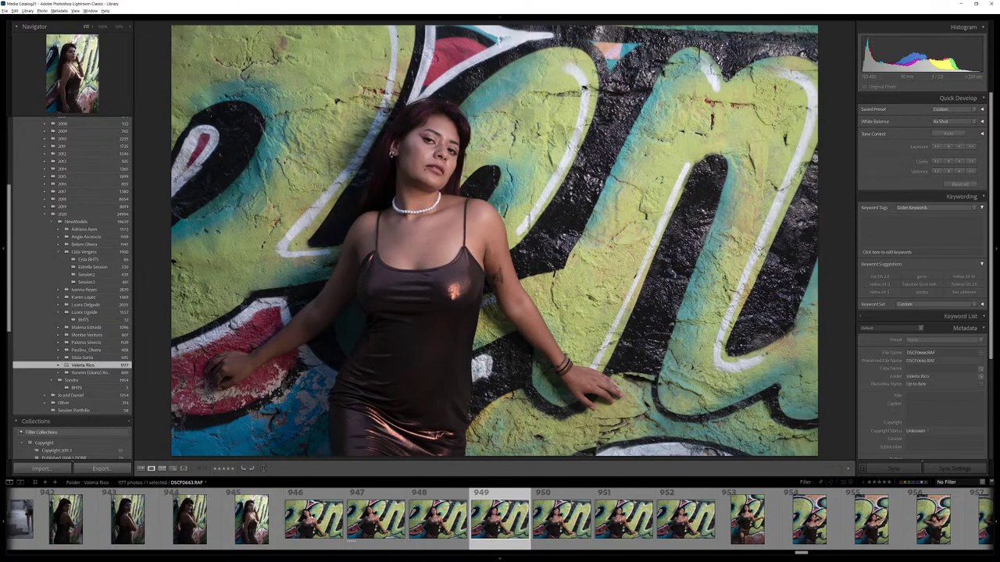
key("Right")
key("Right")
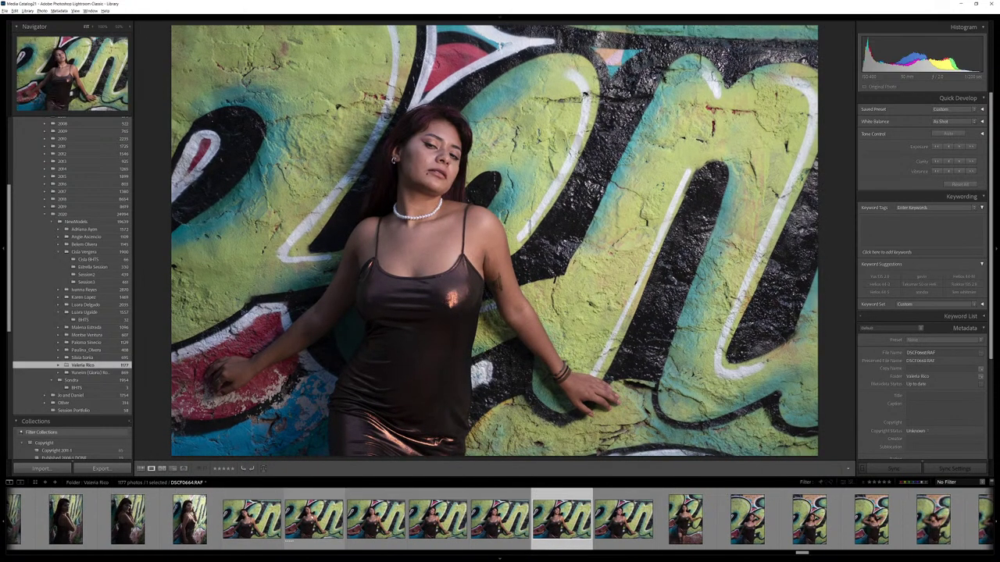
key("5")
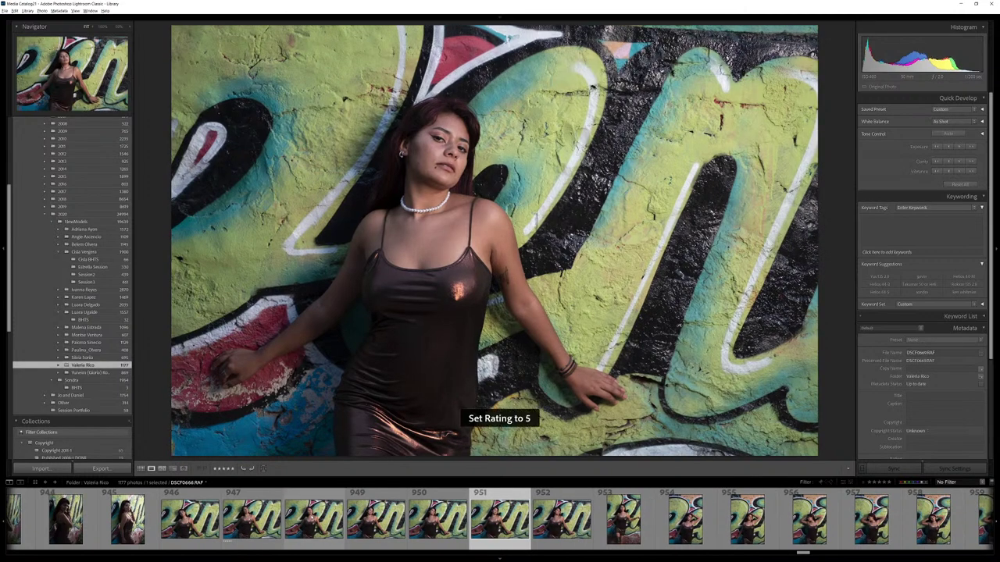
Go through the vertical raised-arm poses and rate the best frames with both hands in the hair five stars.
key("Right")
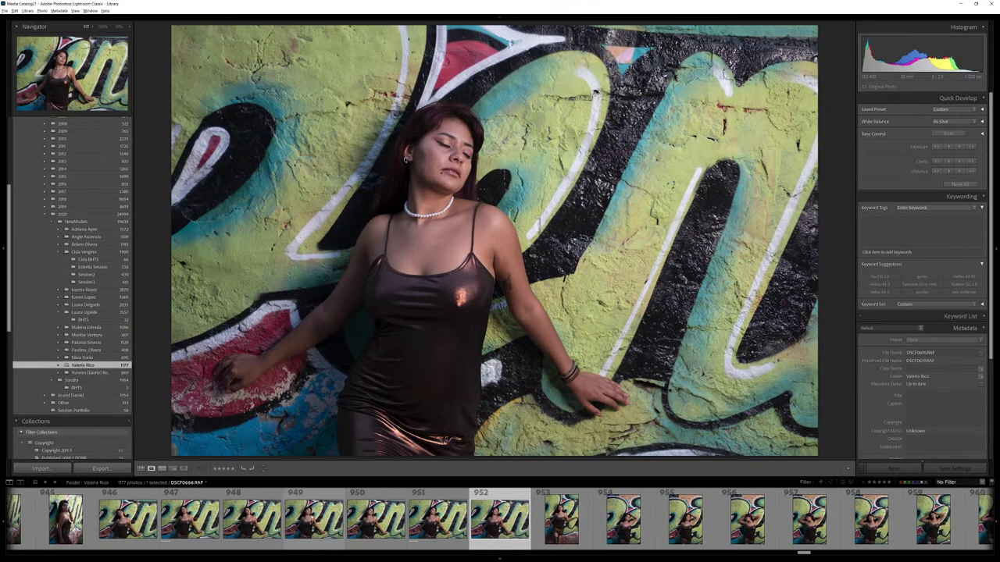
key("Right")
key("Right")
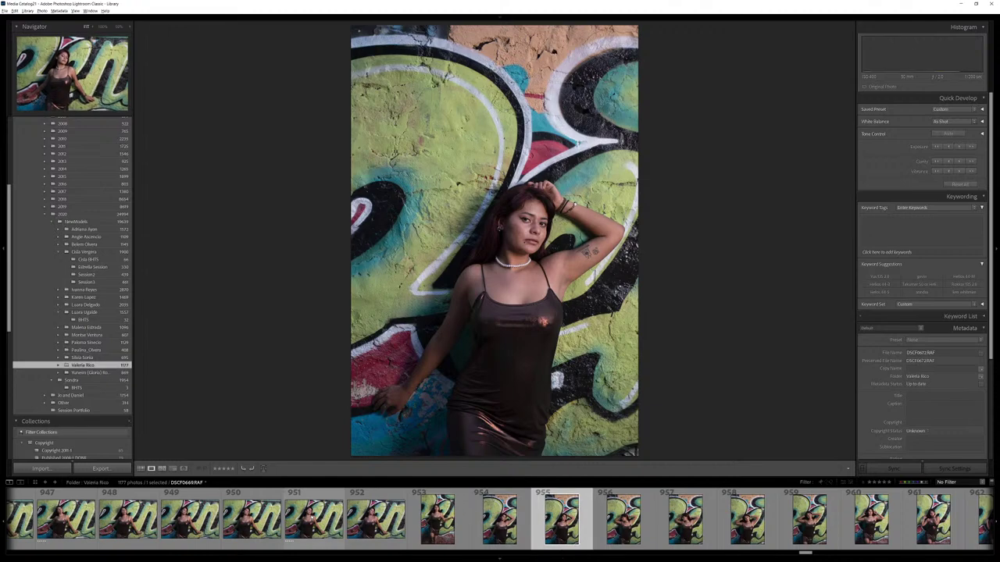
key("Right")
key("Right")
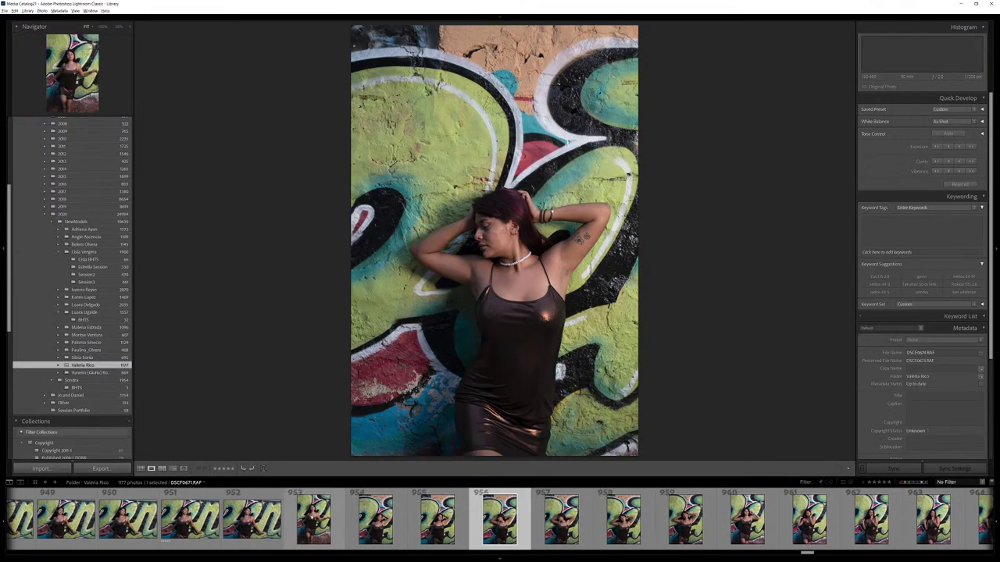
key("Right")
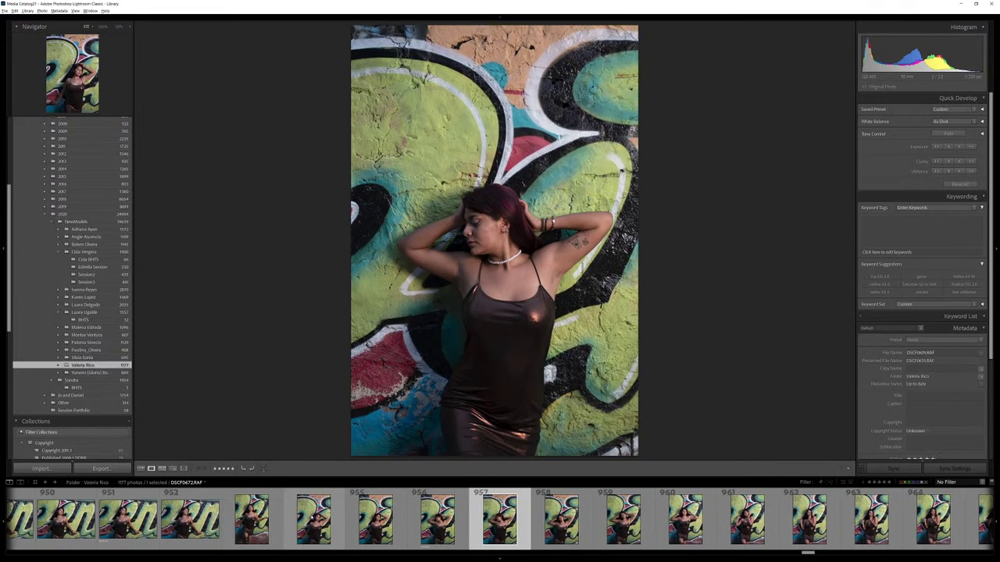
key("Right")
key("5")
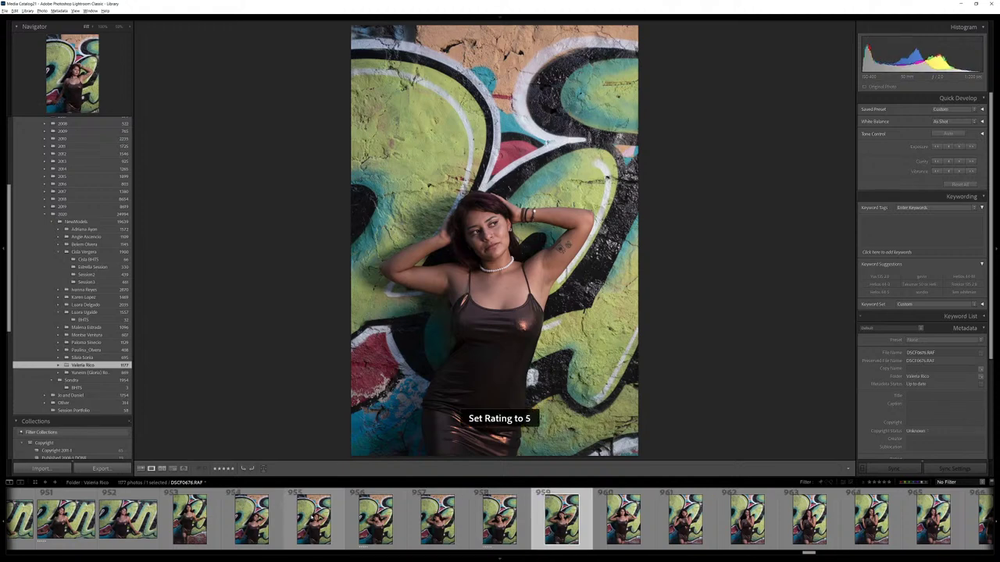
Compare the next vertical graffiti poses and rate the frame holding the hair with one hand at the lips five stars.
key("Right")
key("Right")
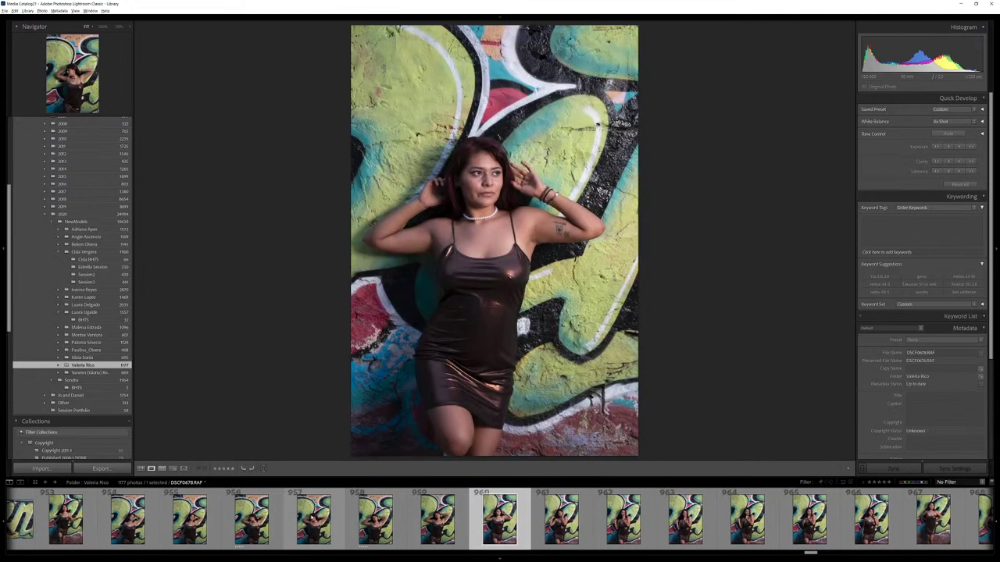
key("Right")
key("Right")
key("Right")
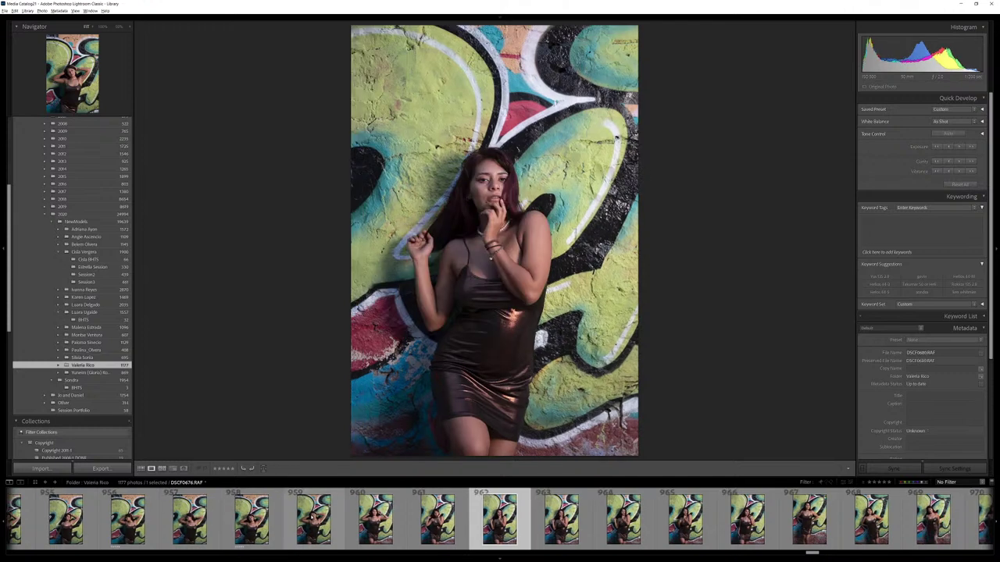
key("5")
key("Right")
key("Right")
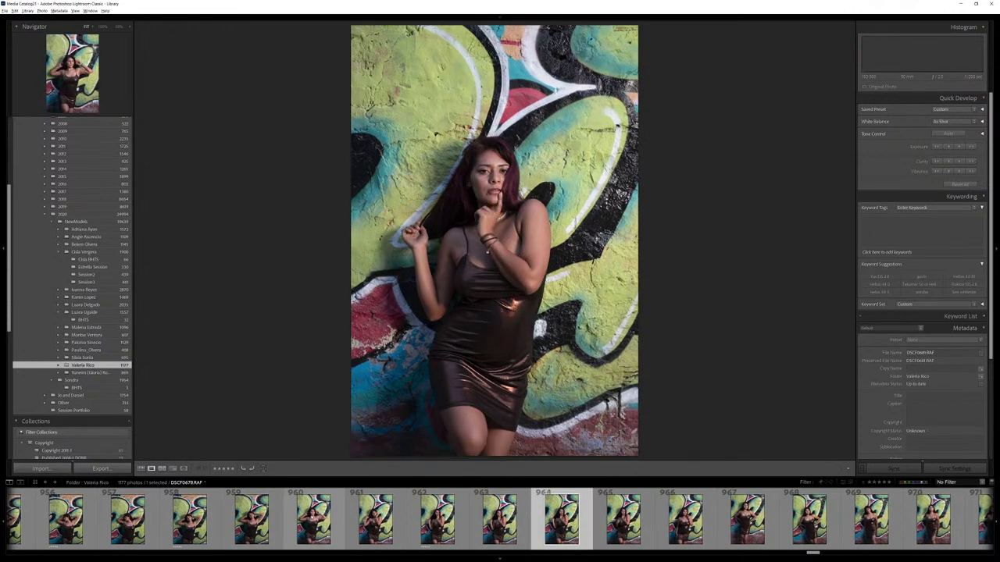
Compare the vertical hand-at-face poses against the graffiti and rate the frame with one hand beside the chin five stars.
key("Right")
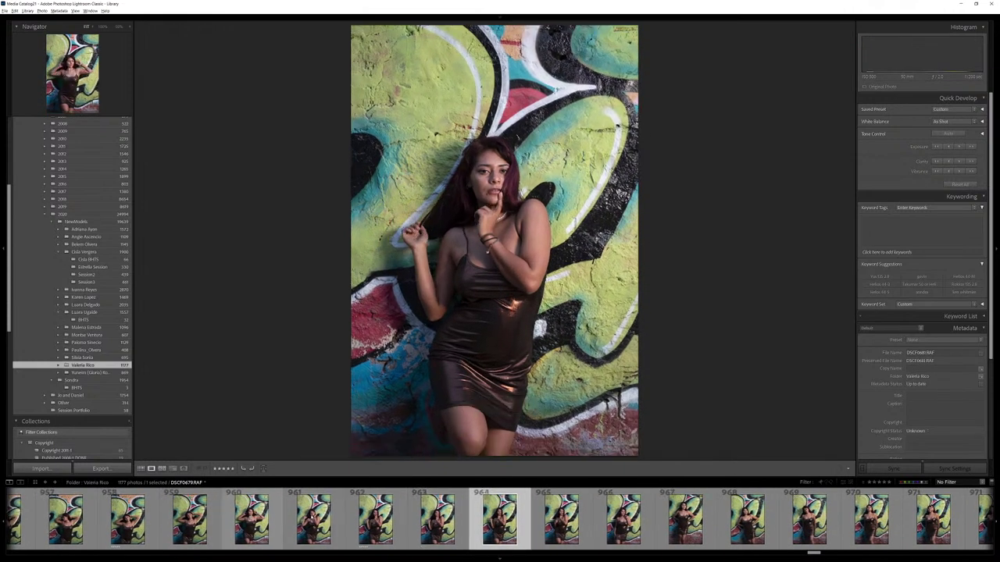
key("Right")
key("Right")
key("Right")
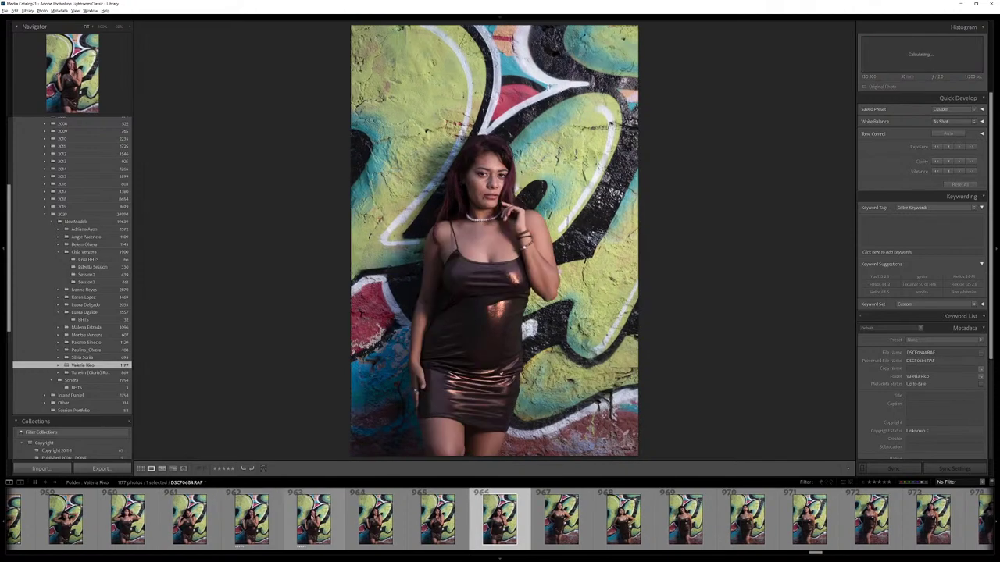
key("Right")
key("Right")
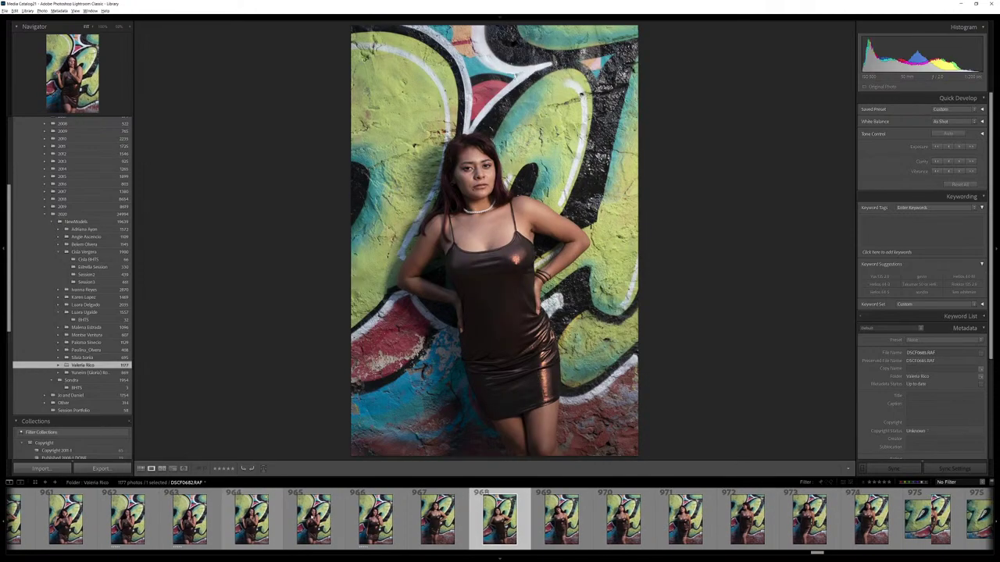
Pass over the hands-on-hips pose and rate the vertical frame with raised chin and lowered arms five stars.
key("Right")
key("Right")
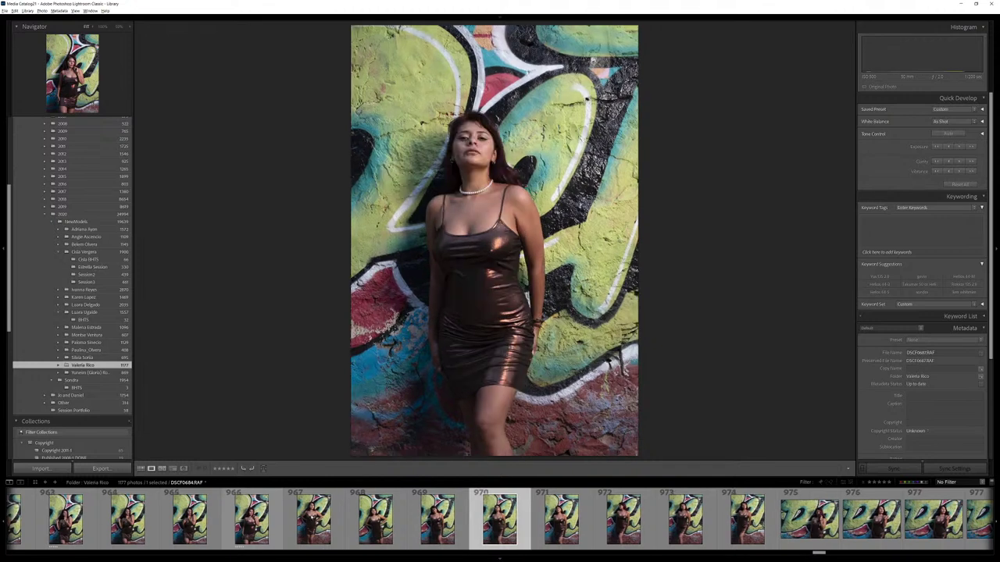
key("Right")
key("Right")
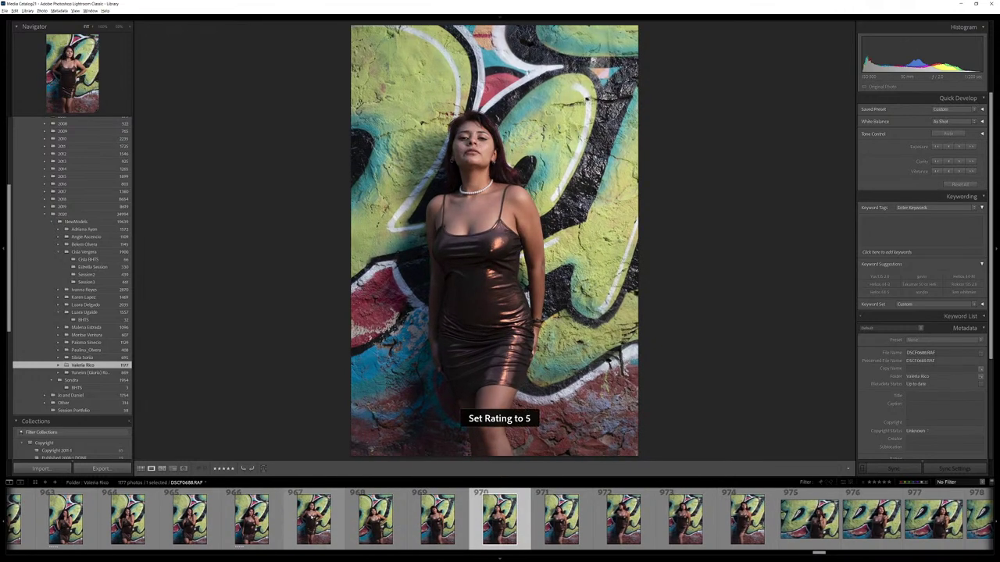
Review the remaining vertical graffiti frames with lowered arms and averted gaze for possible picks.
key("Right")
key("Right")
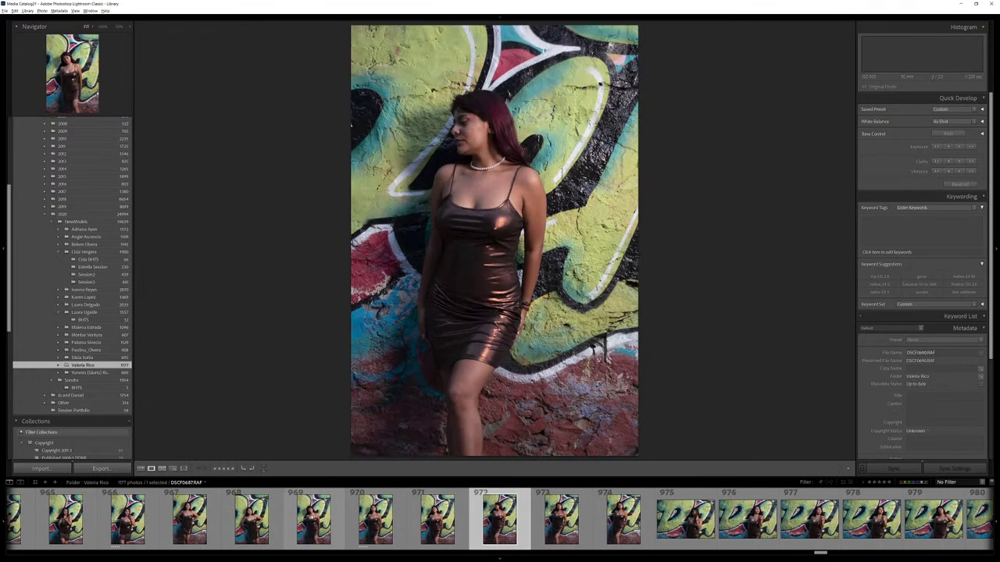
key("Right")
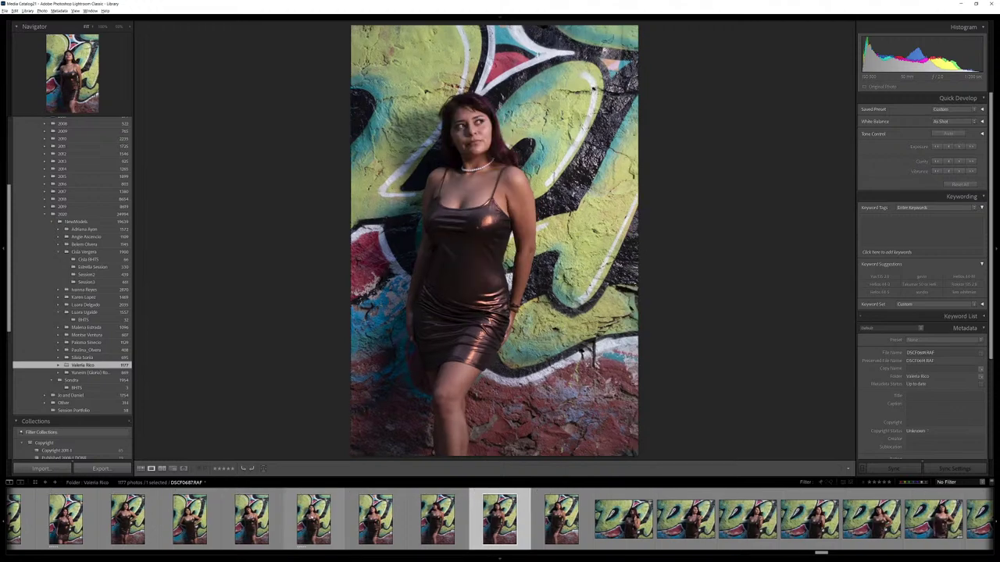
key("Right")
key("Right")
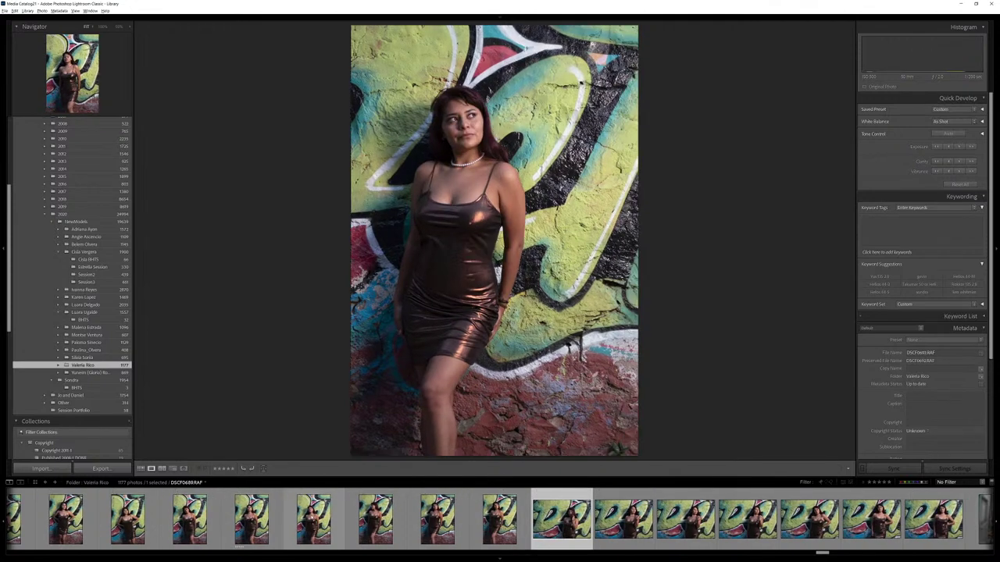
key("Right")
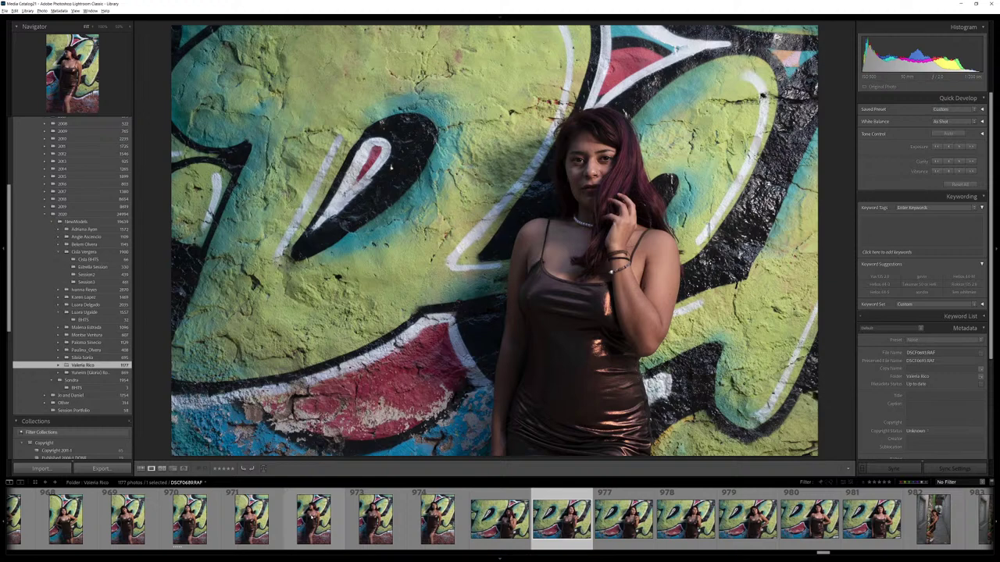
Go through the landscape graffiti frames and rate the last one, facing the camera with a hand on the hip, five stars.
key("Right")
key("Right")
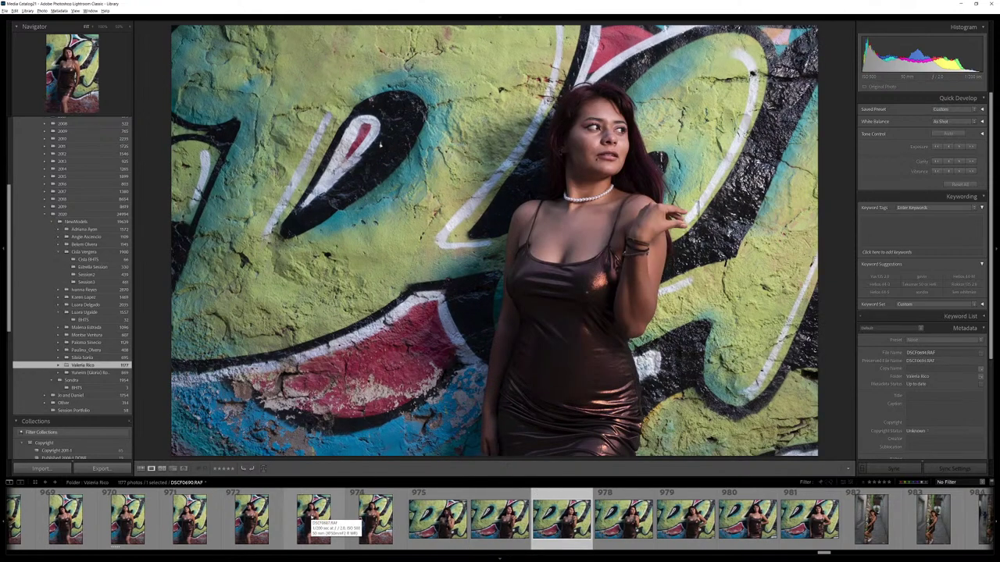
key("Right")
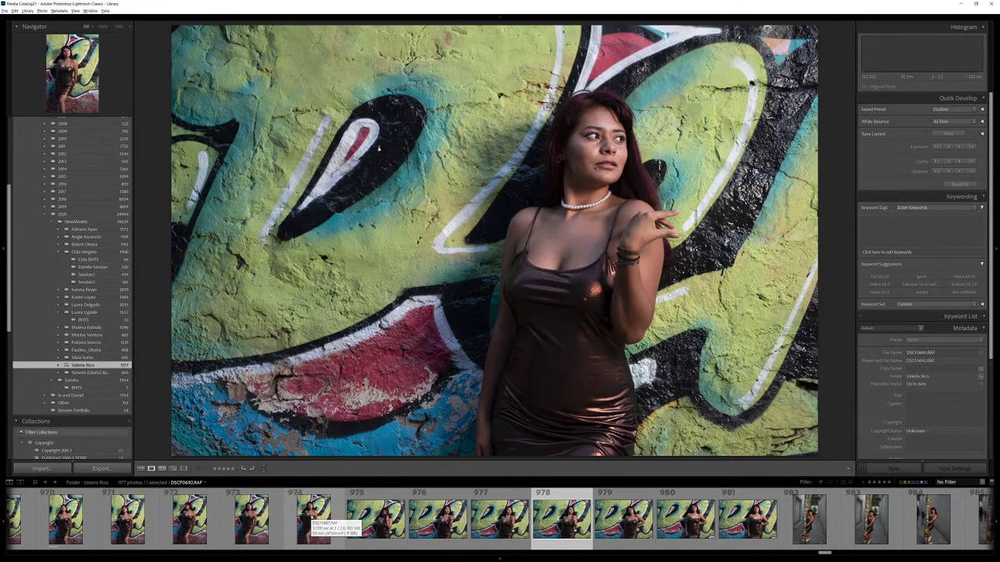
key("Right")
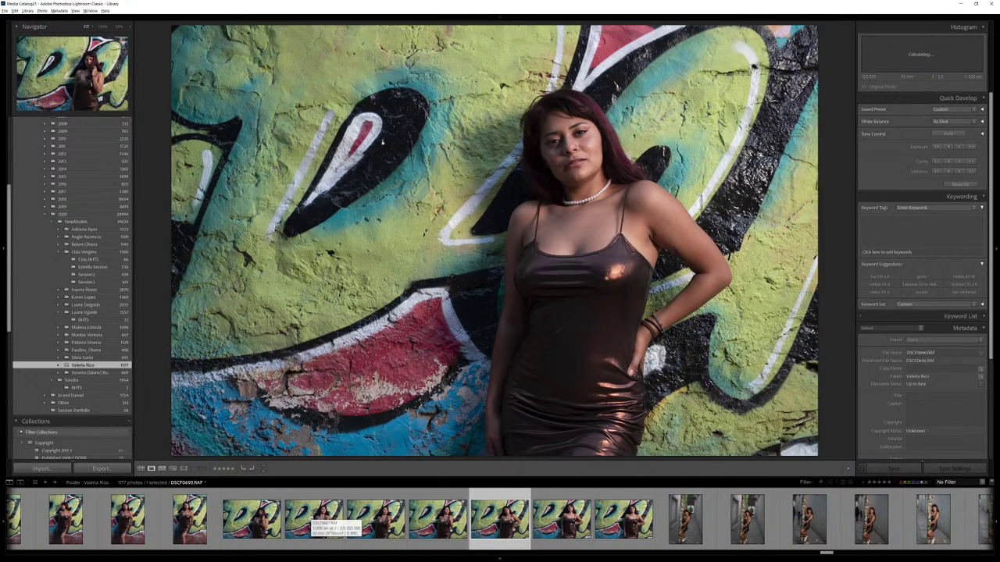
key("Right")
key("Right")
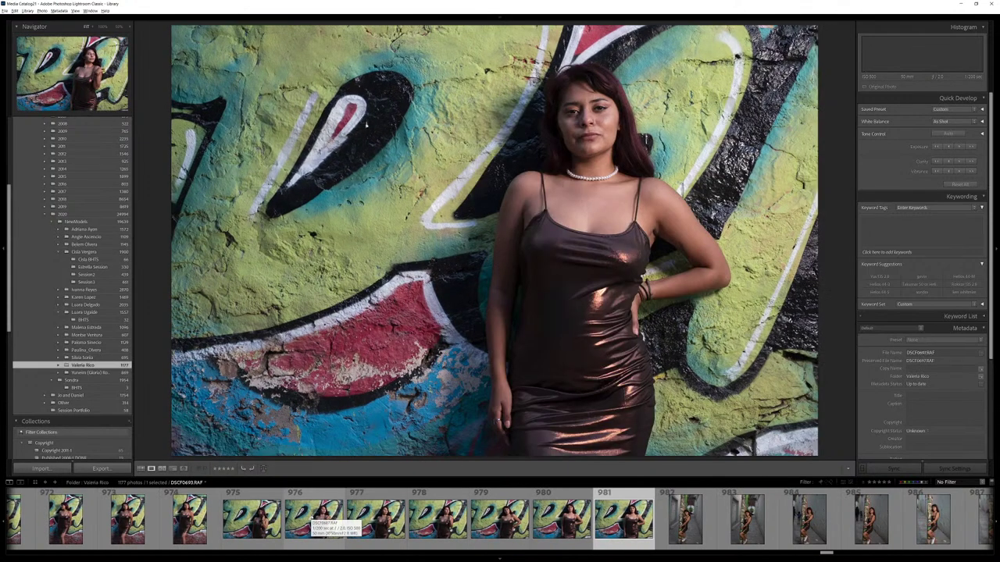
key("Right")
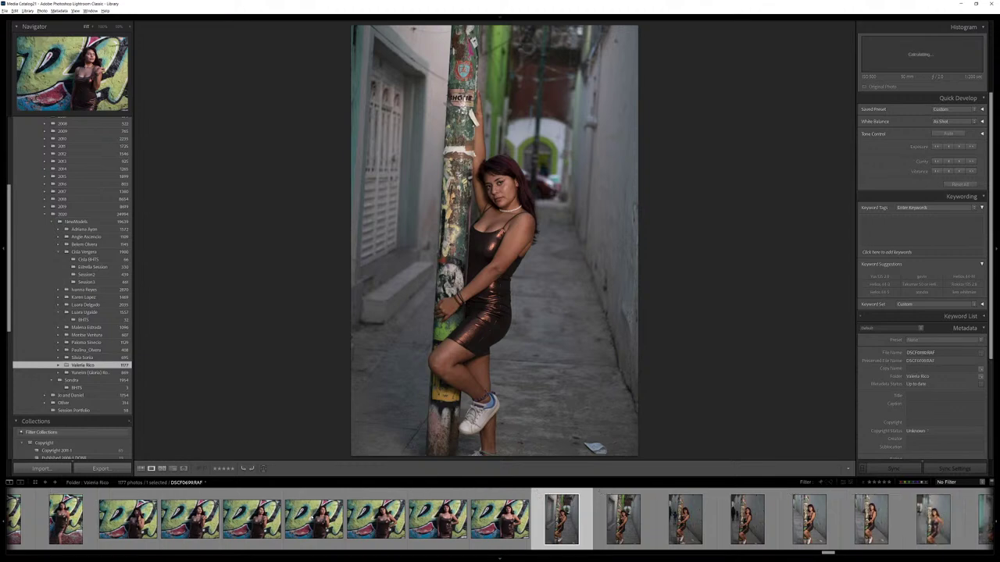
key("5")
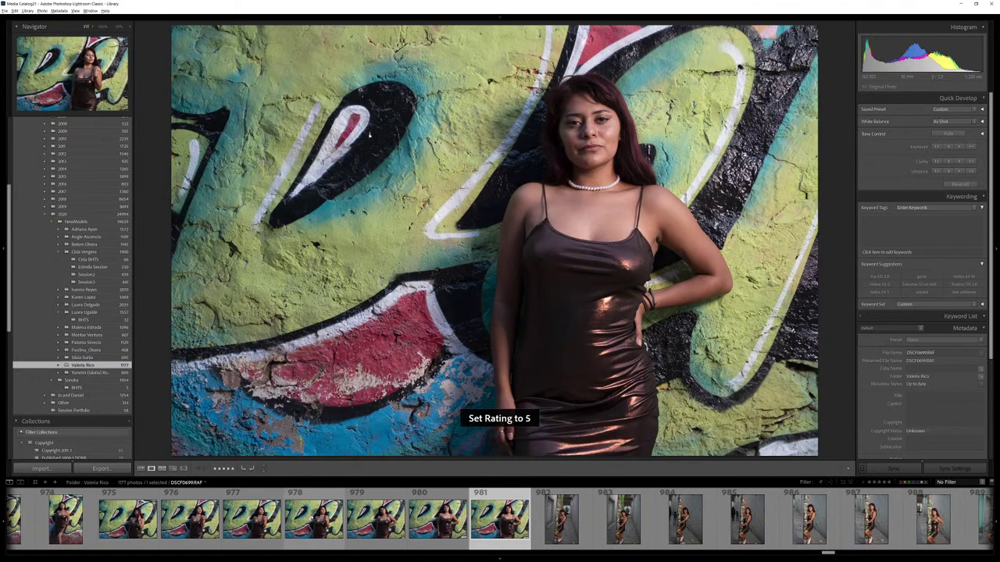
Compare the first alley frames at the painted pole and rate the second frame and the one with an arm behind the pole five stars.
key("Right")
key("Right")
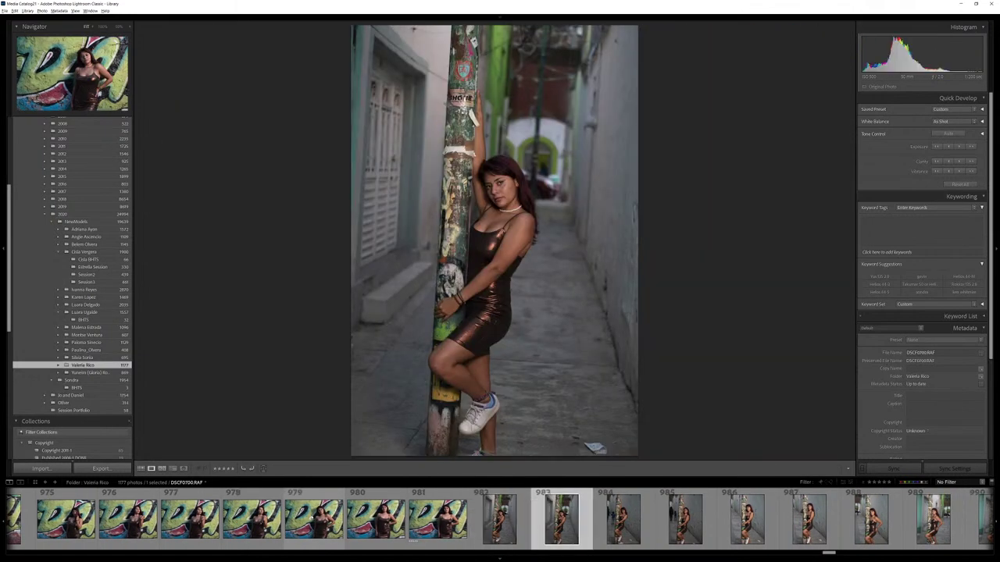
key("Right")
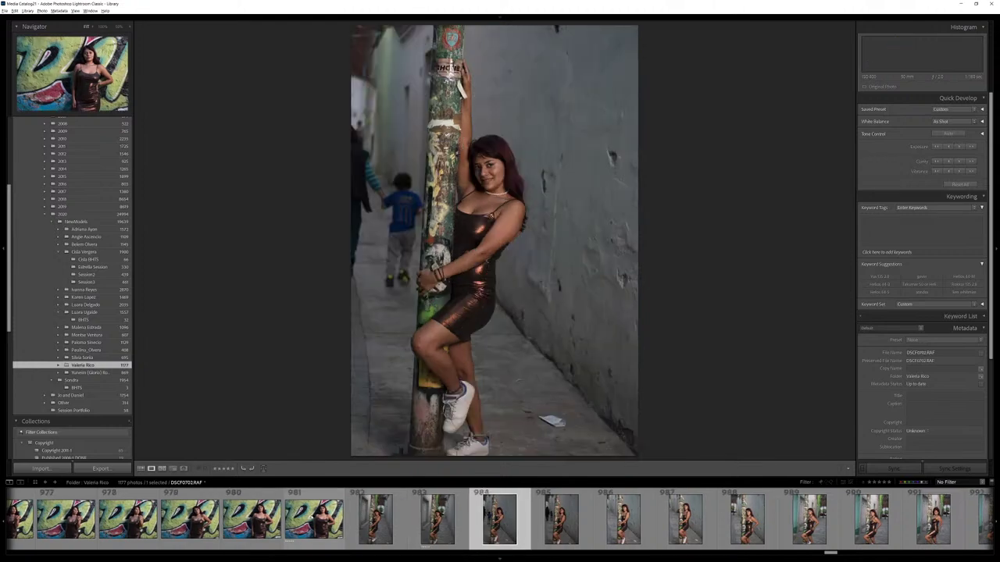
key("Right")
key("Right")
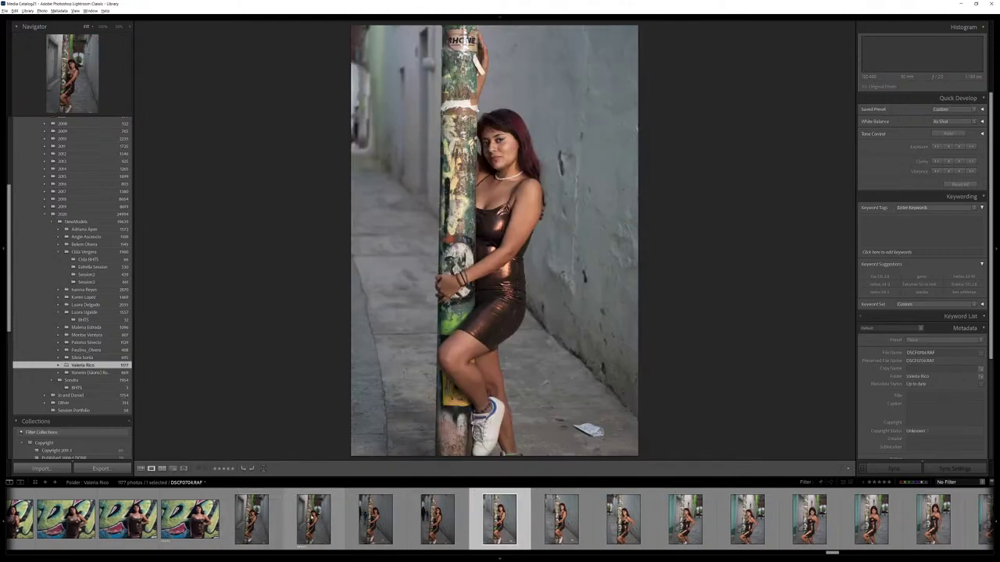
key("Right")
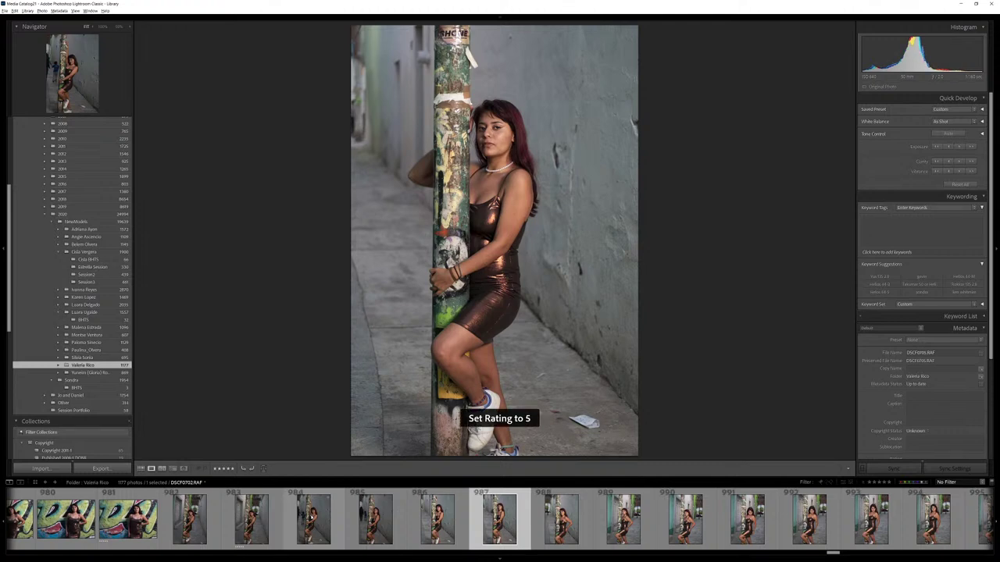
Go through the raised-knee poses at the pole and rate the frame with the upward gaze and lowered arm five stars.
key("Right")
key("Right")
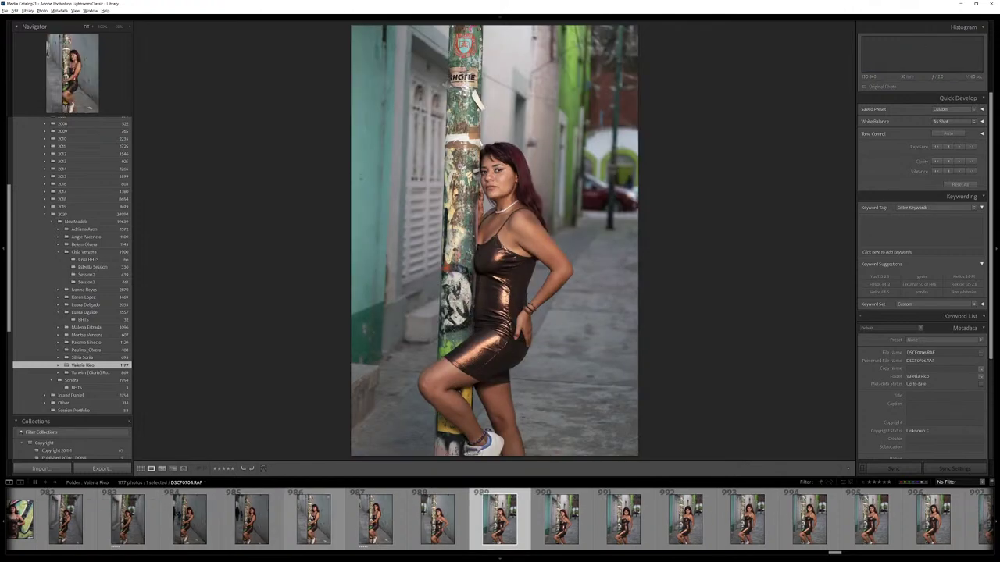
key("Right")
key("Right")
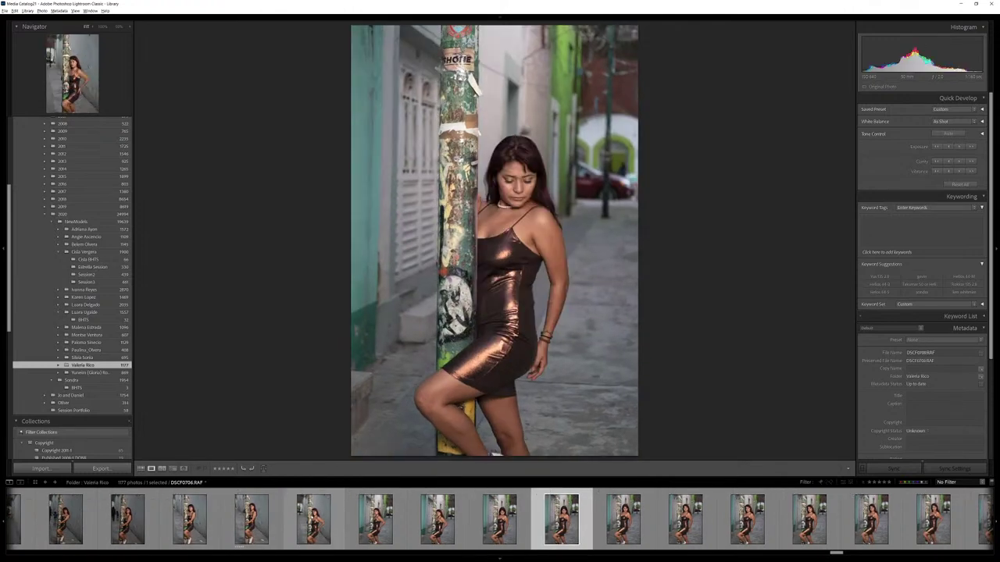
key("Right")
key("Right")
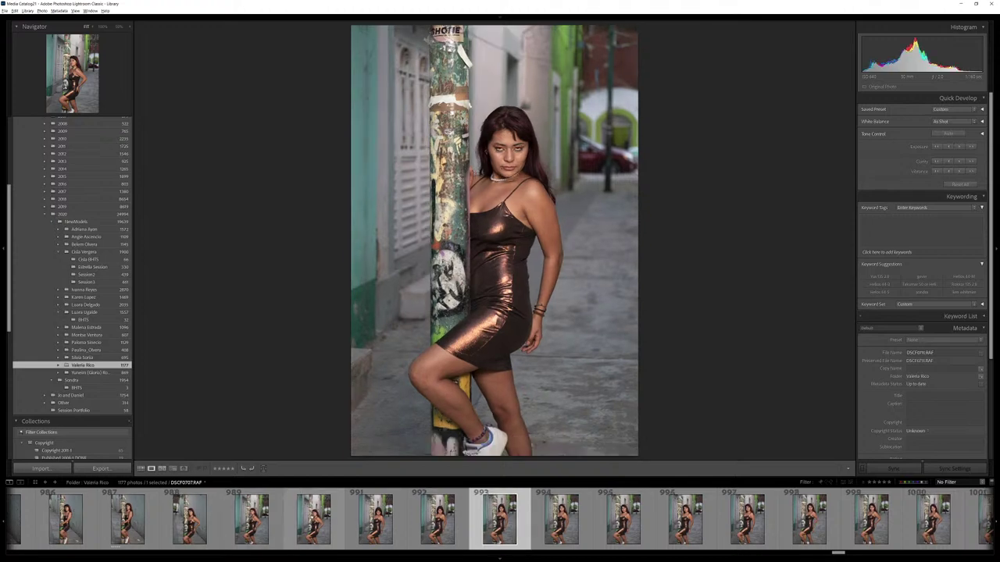
key("Right")
key("Right")
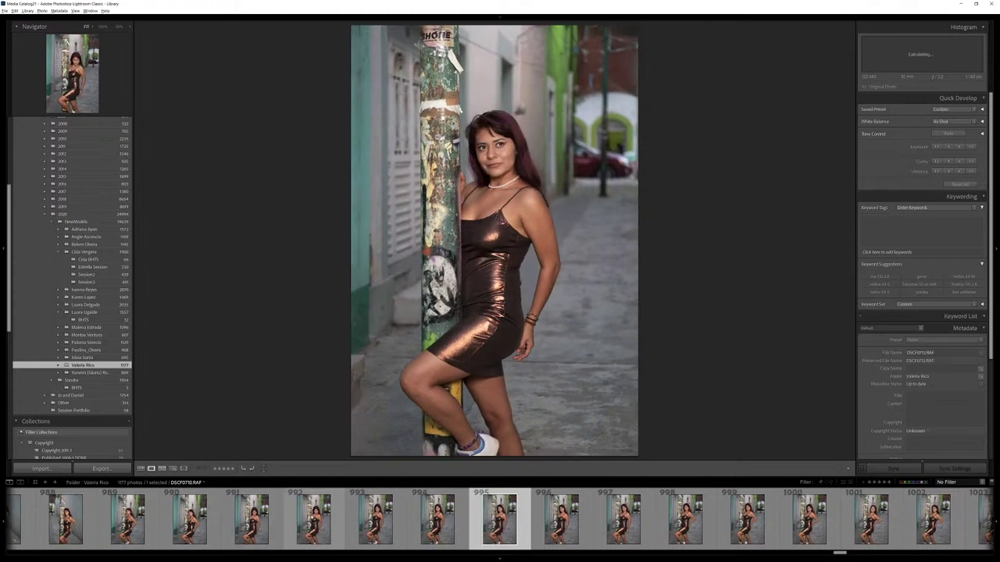
key("Right")
key("Right")
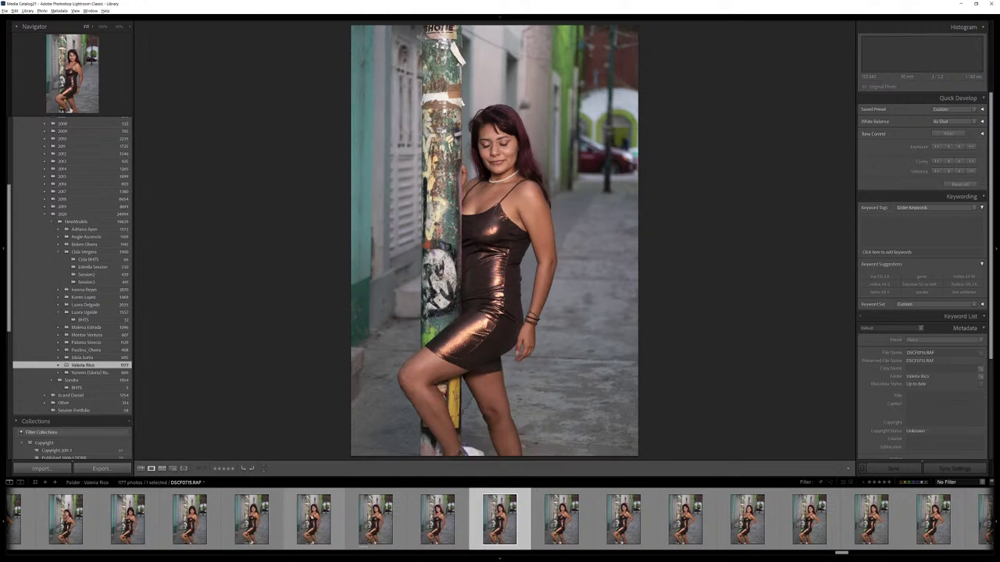
Skip the closed-eyes frame and rate the pole pose facing the camera with a hand on the hip five stars.
key("Right")
key("Left")
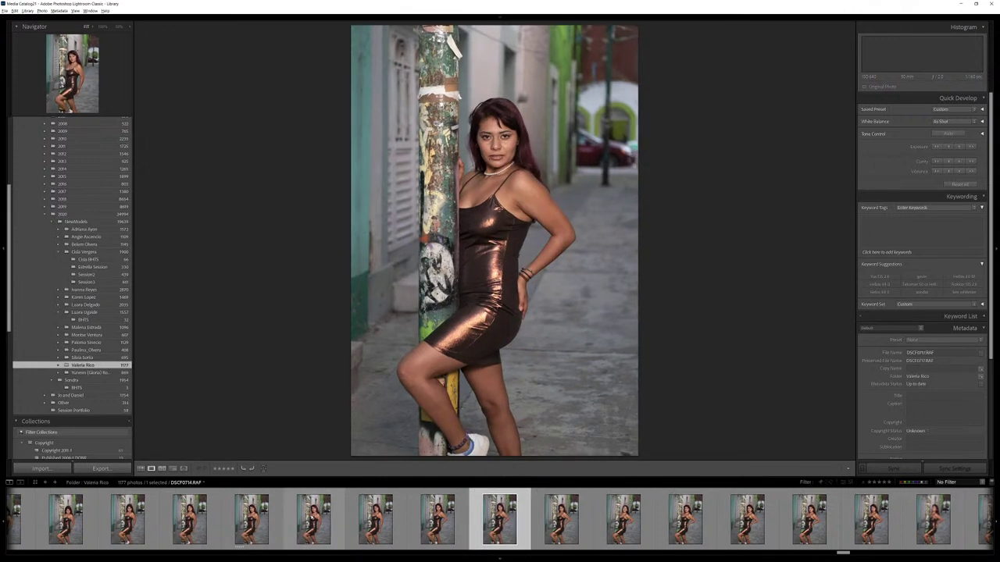
key("5")
key("Right")
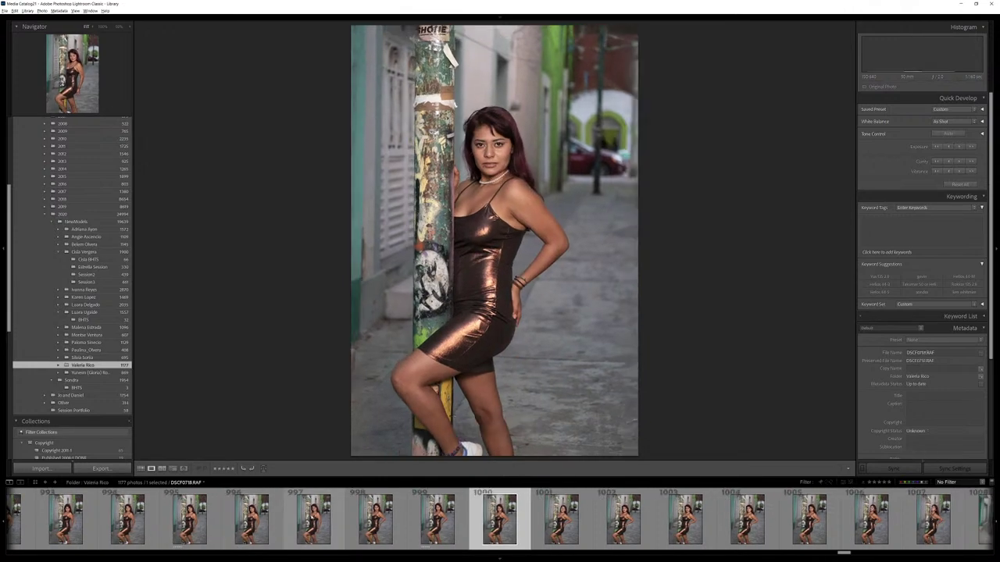
Compare the next similar hand-on-hip frames at the pole and rate the one with the pole slightly tilted five stars.
key("Right")
key("Right")
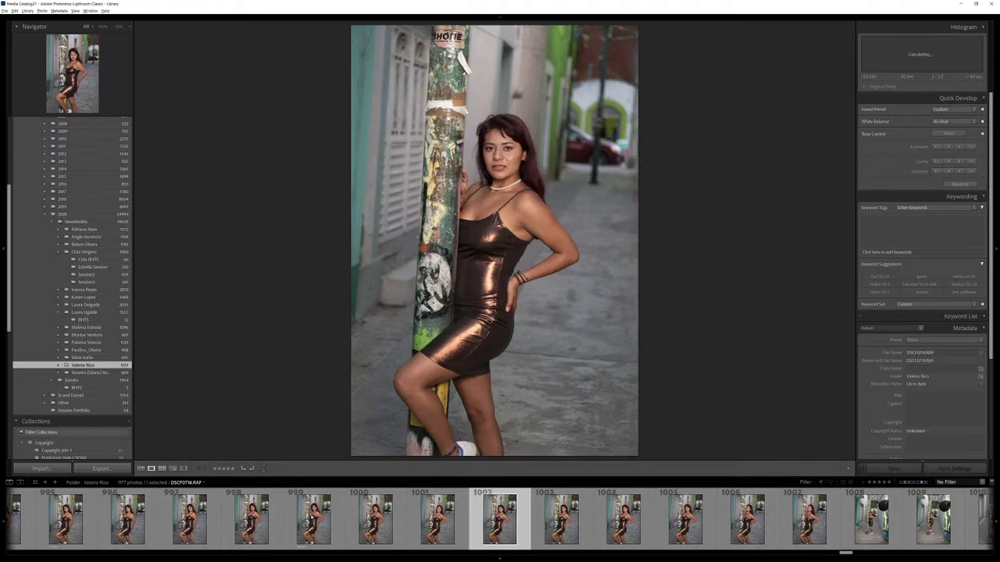
key("5")
Pass over the remaining hand-on-hip frames and rate the first full-length alley shot with the softbox in view five stars.
key("Right")
key("Right")
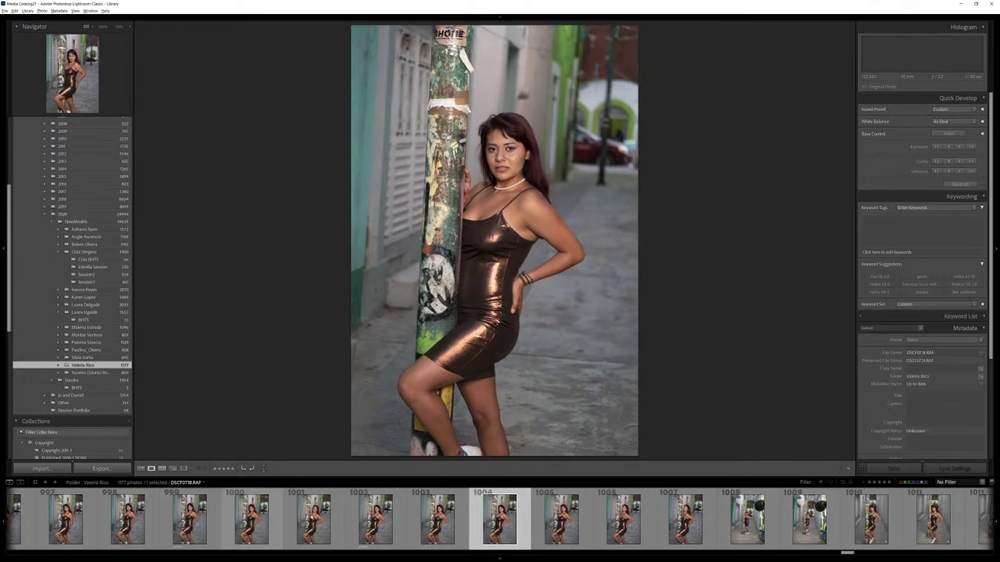
key("Right")
key("Right")
key("Right")
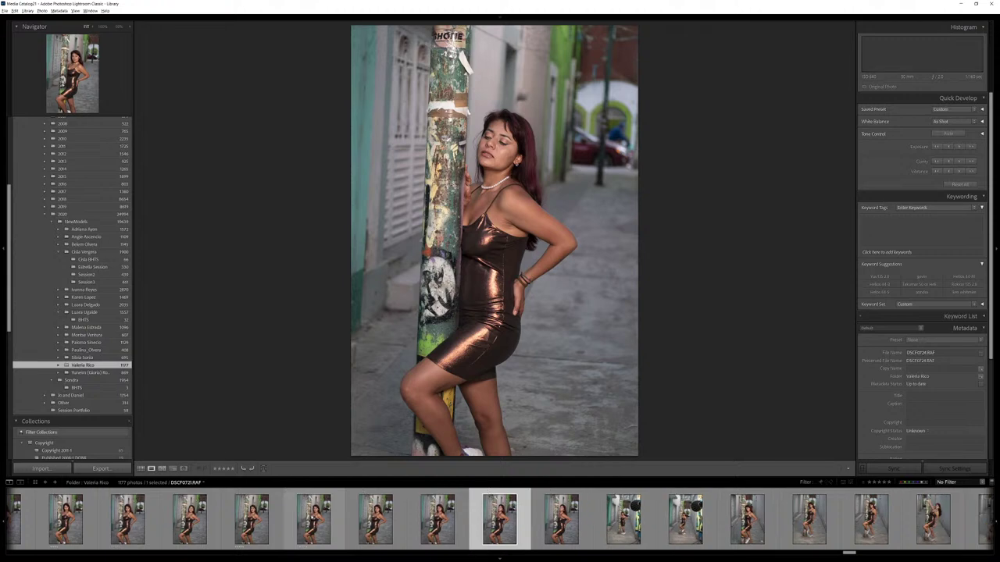
key("Right")
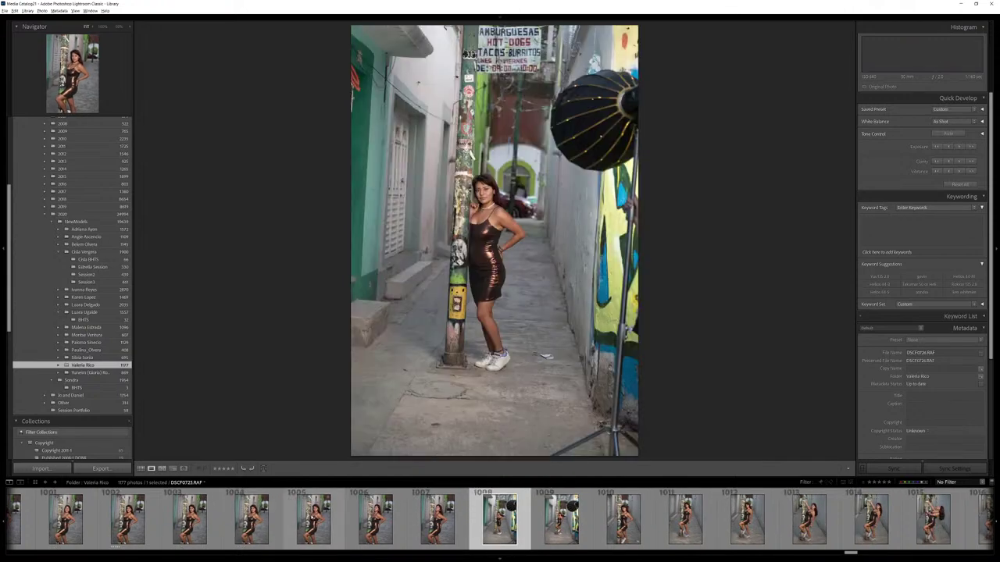
key("Right")
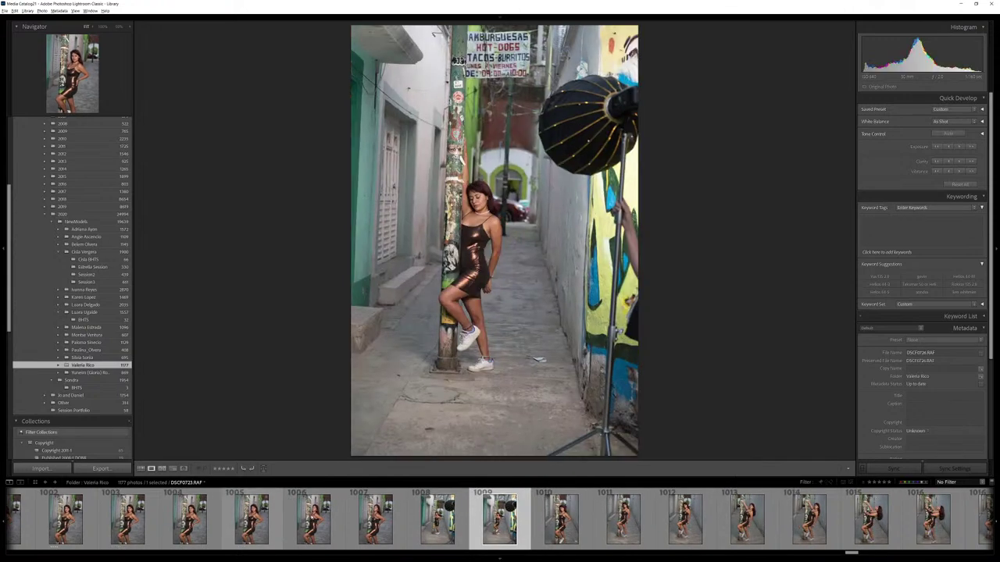
key("Right")
key("5")
key("Left")
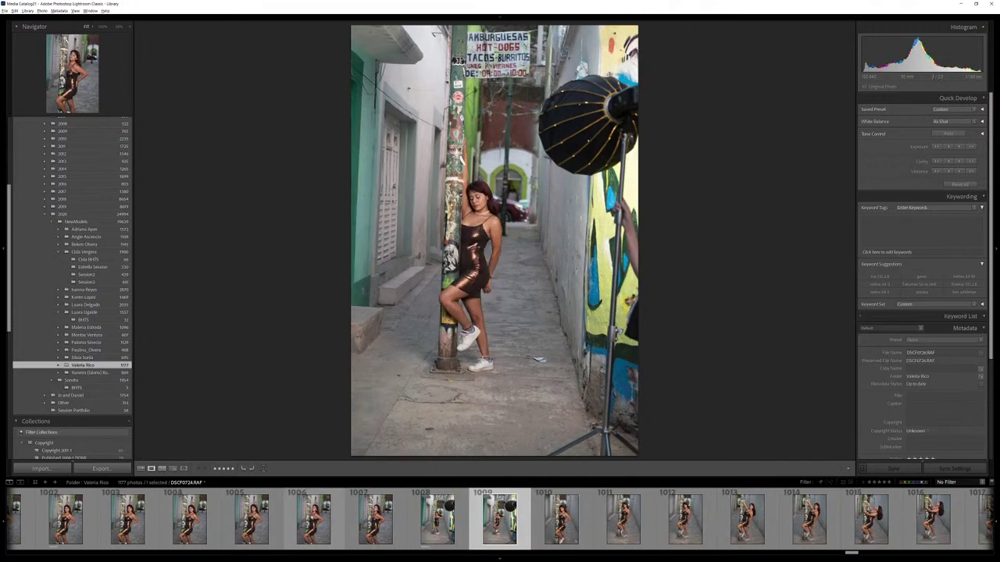
Compare the following pole frames and rate the white-sneaker pose with a raised knee and hand on the hip five stars.
key("Right")
key("Right")
key("Left")
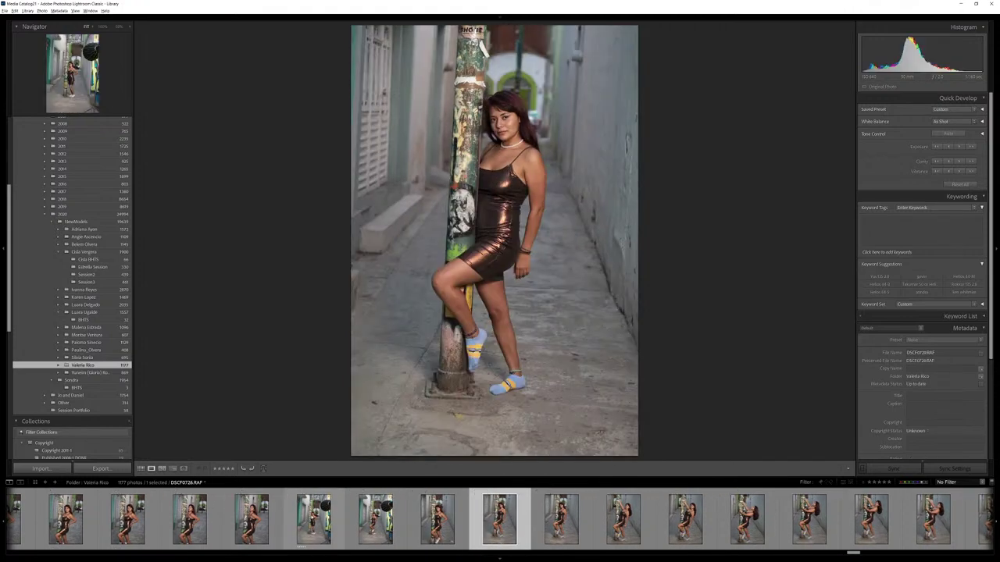
key("Right")
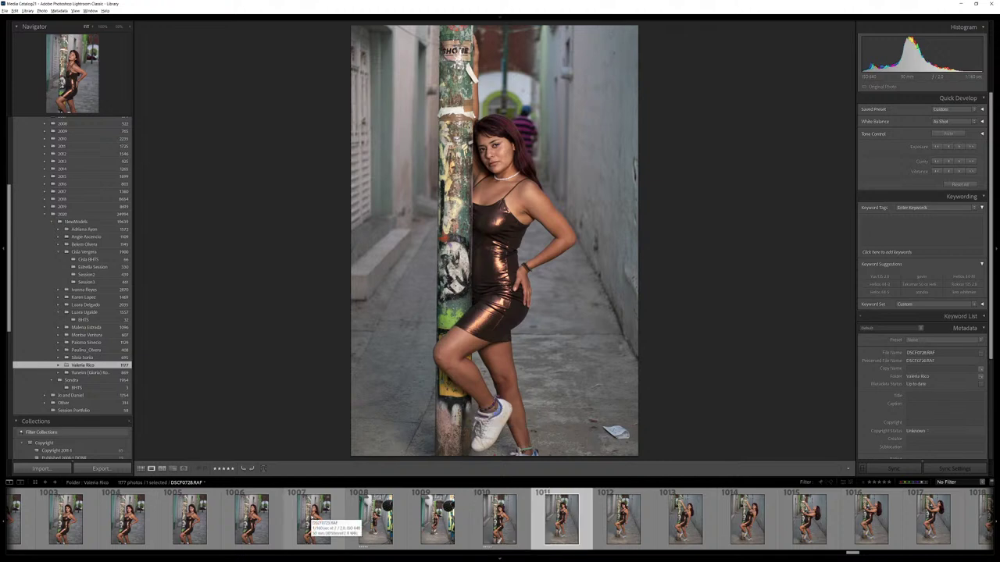
key("Right")
key("Right")
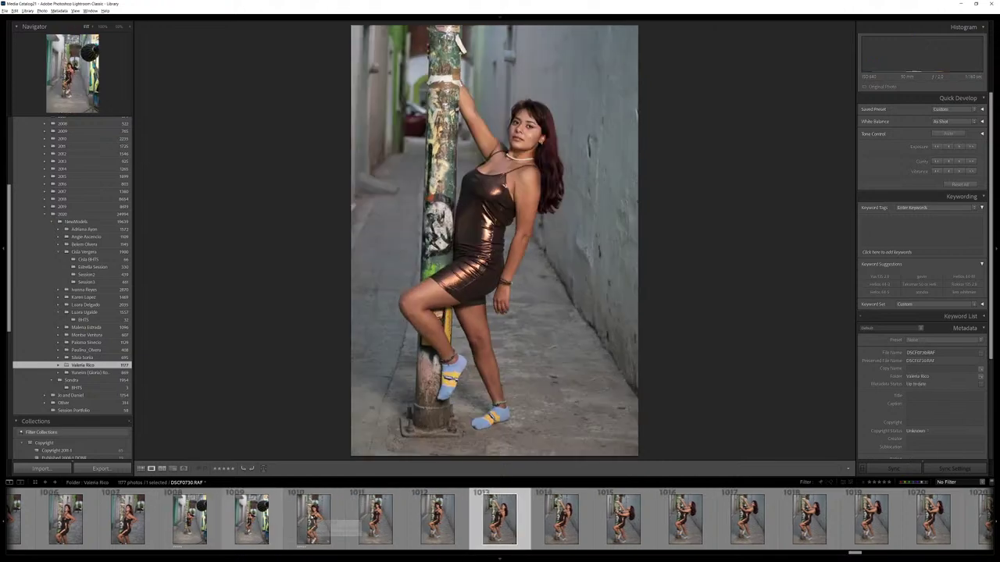
Compare the one-armed leaning frames in blue socks and rate the upward-looking pose with both hands on the pole five stars.
key("Right")
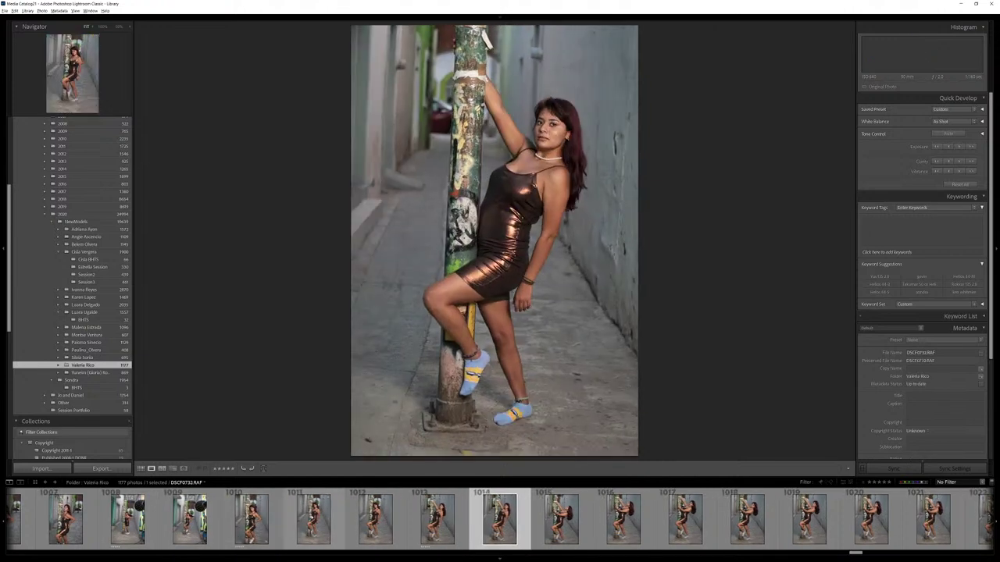
key("Right")
key("Left")
key("Left")
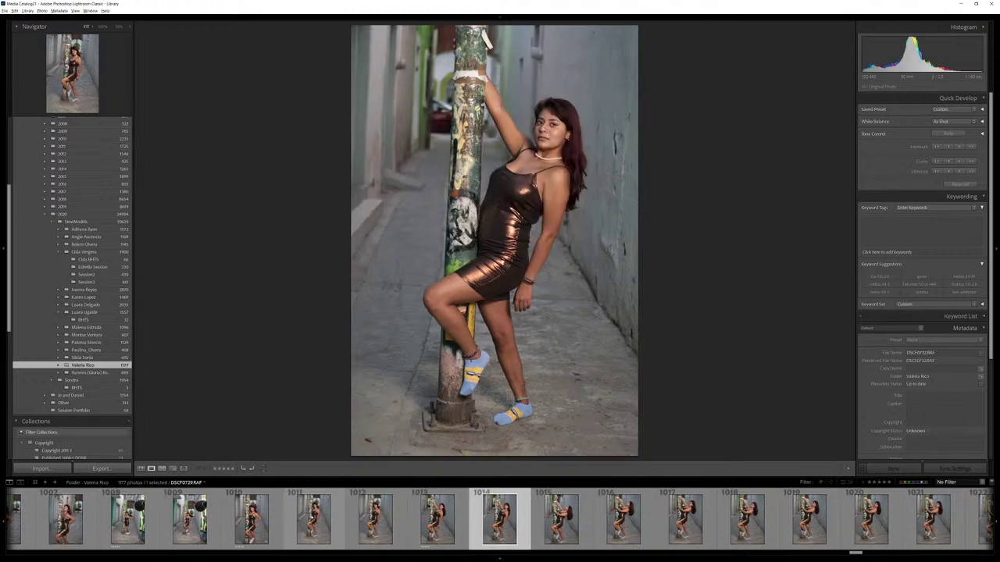
key("Right")
key("Right")
key("Right")
key("Left")
key("Left")
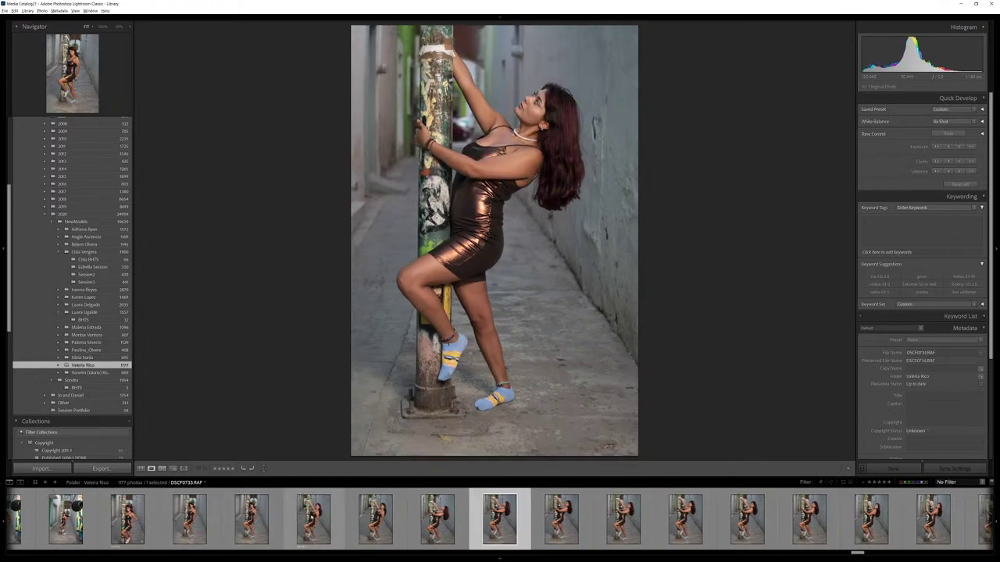
key("Right")
key("Right")
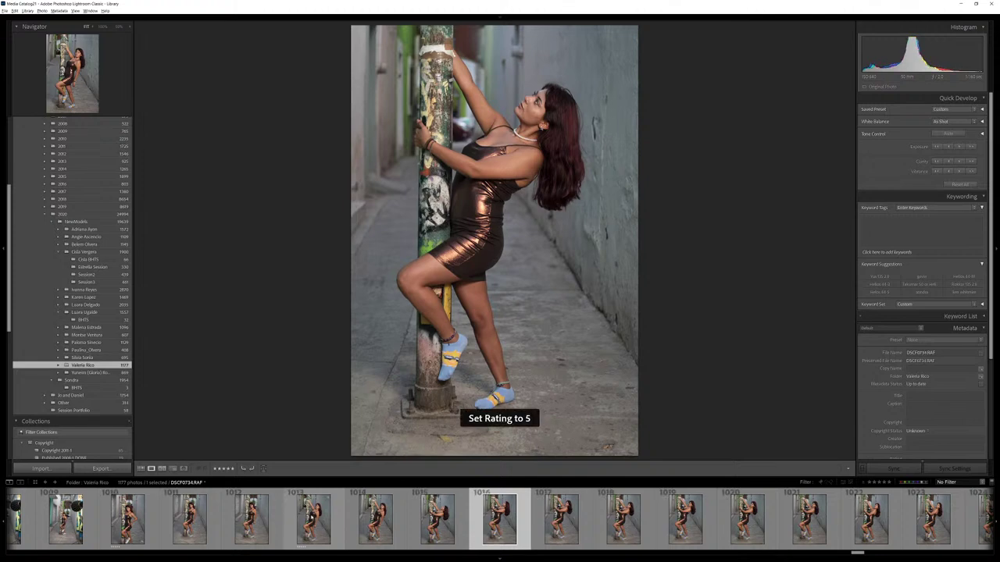
Rate the two-handed pole pose facing the camera and the smiling version that follows it five stars.
key("Right")
key("Right")
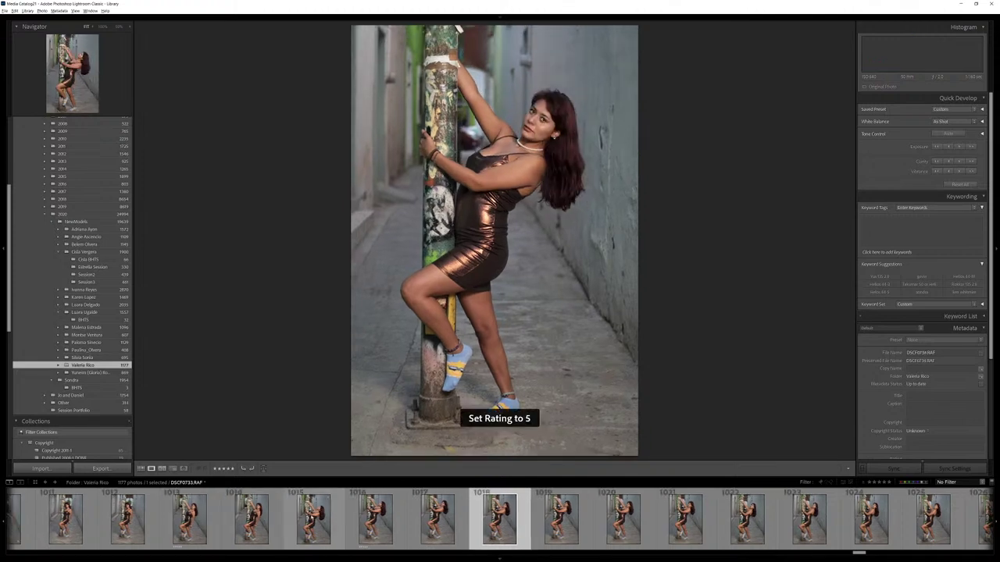
key("Right")
key("Right")
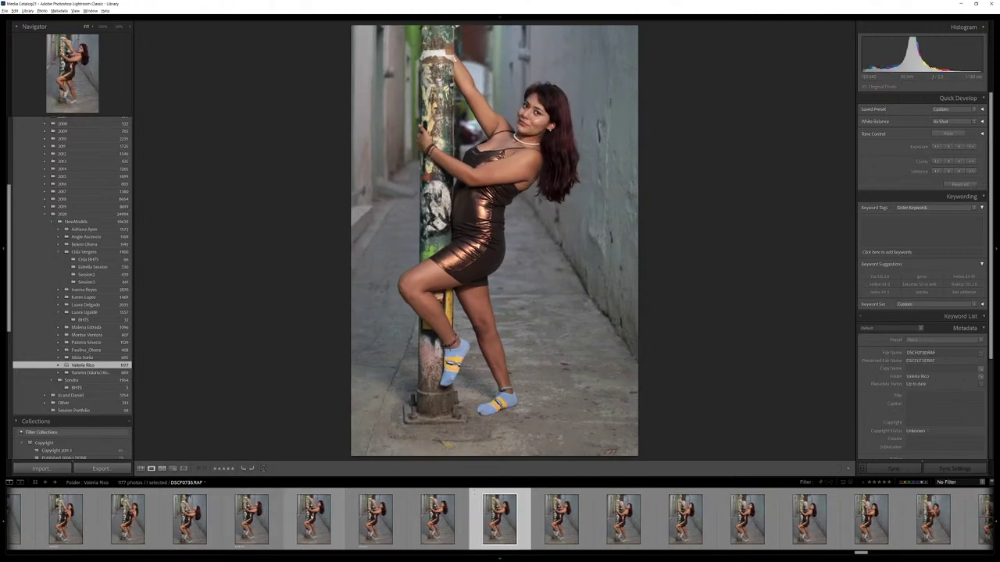
key("5")
key("Right")
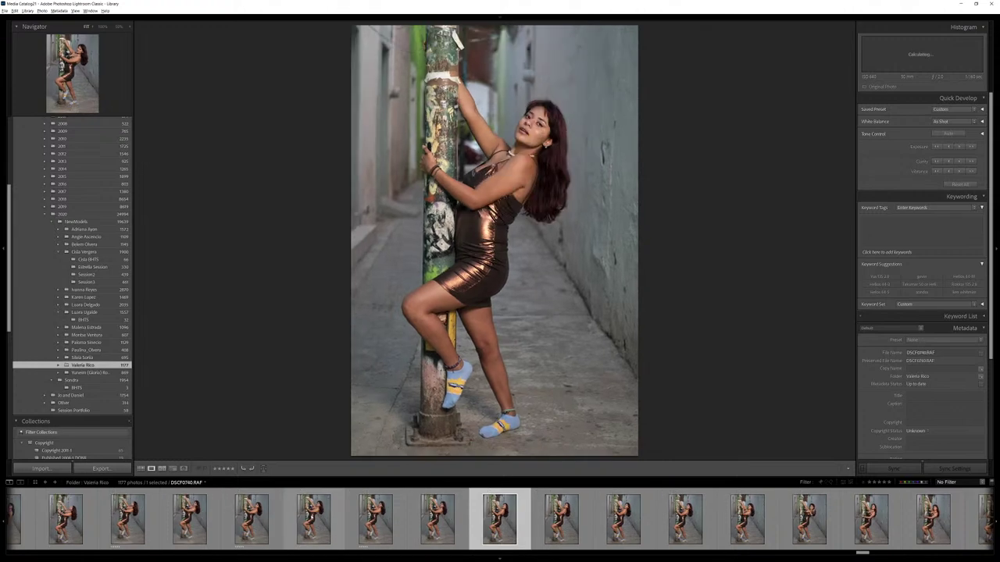
Rate the two-handed pole pose with the lifted chin five stars and compare it with the neighbouring frames.
key("5")
key("Left")
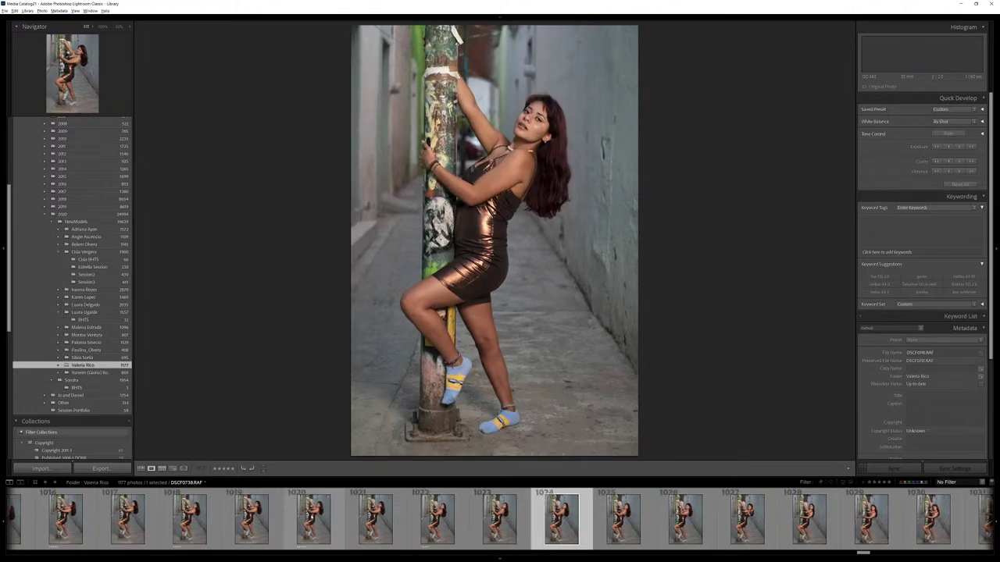
key("Left")
key("Right")
key("Right")
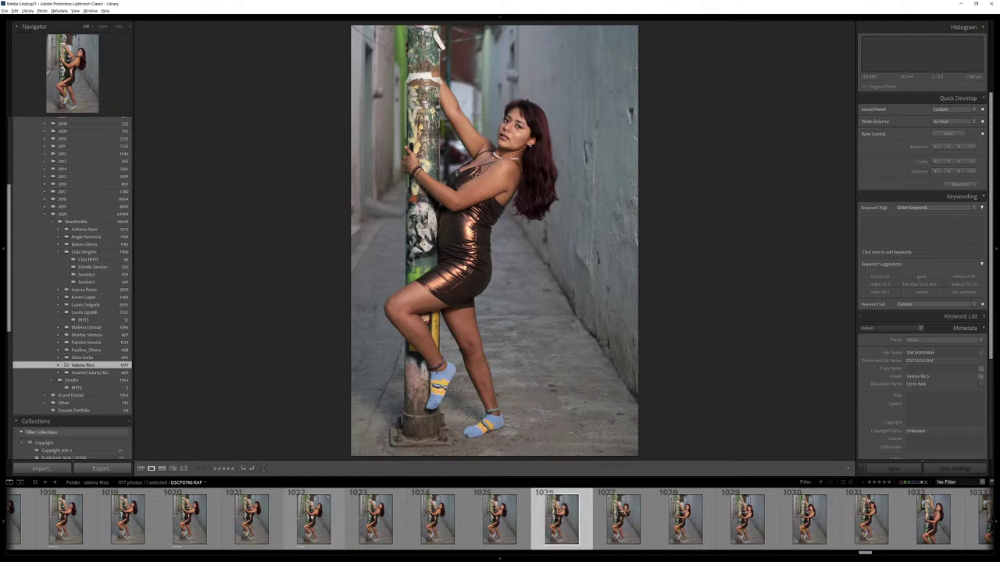
Pass over the remaining similar frames and rate the first pose with one arm stretched high up the pole five stars.
key("Right")
key("Right")
key("Right")
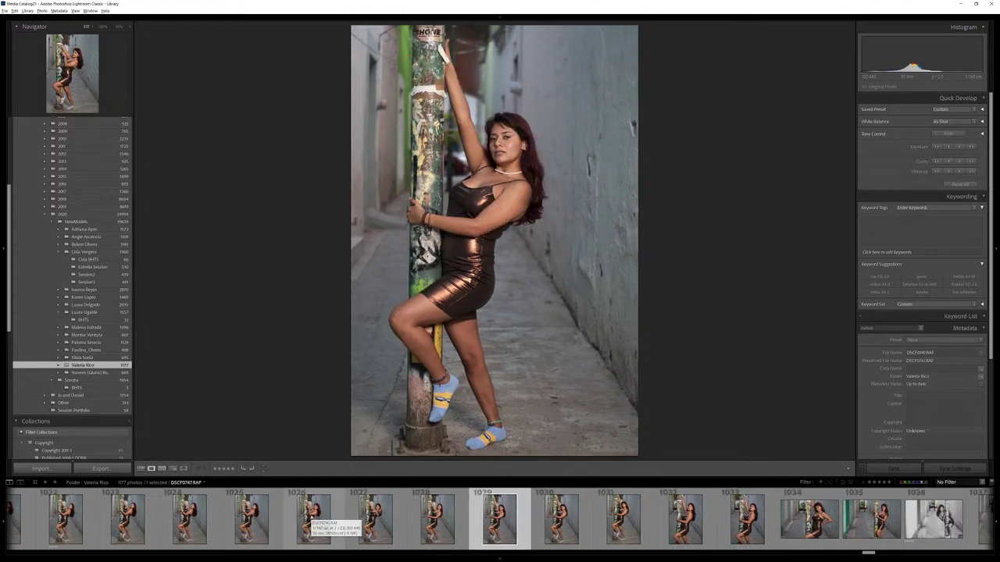
key("Right")
key("Left")
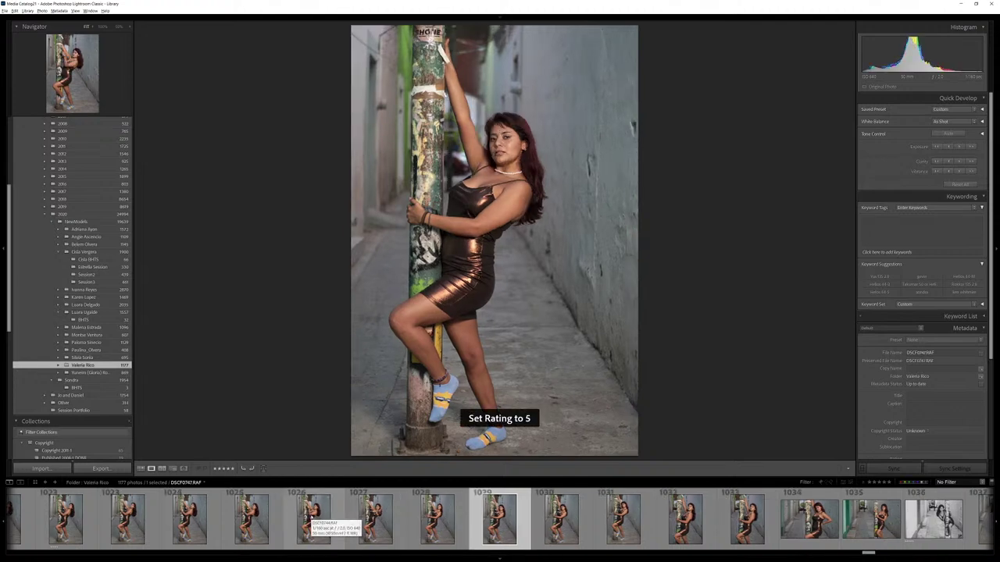
Compare the next high-arm frame with its neighbours and rate it five stars as well.
key("Right")
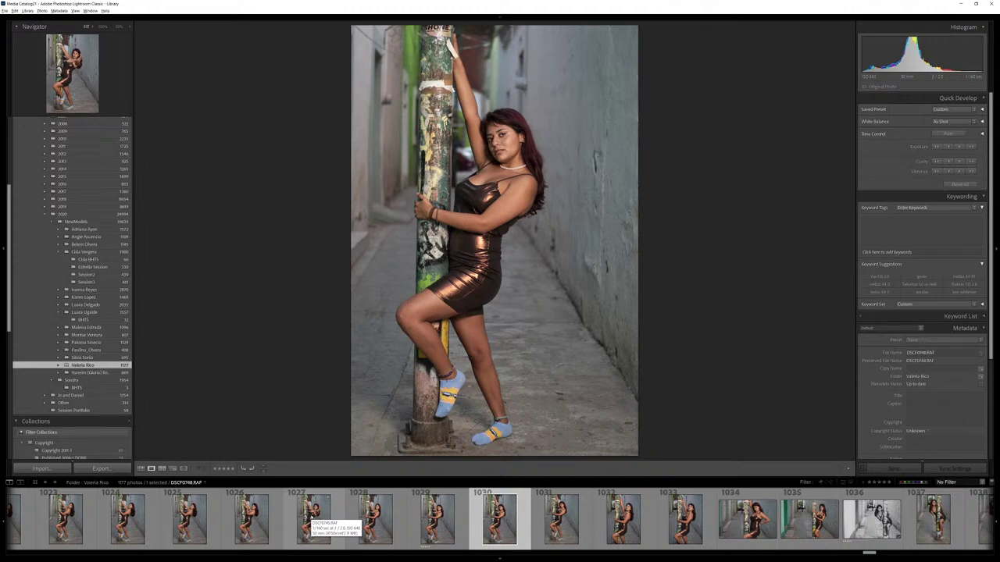
key("Left")
key("Right")
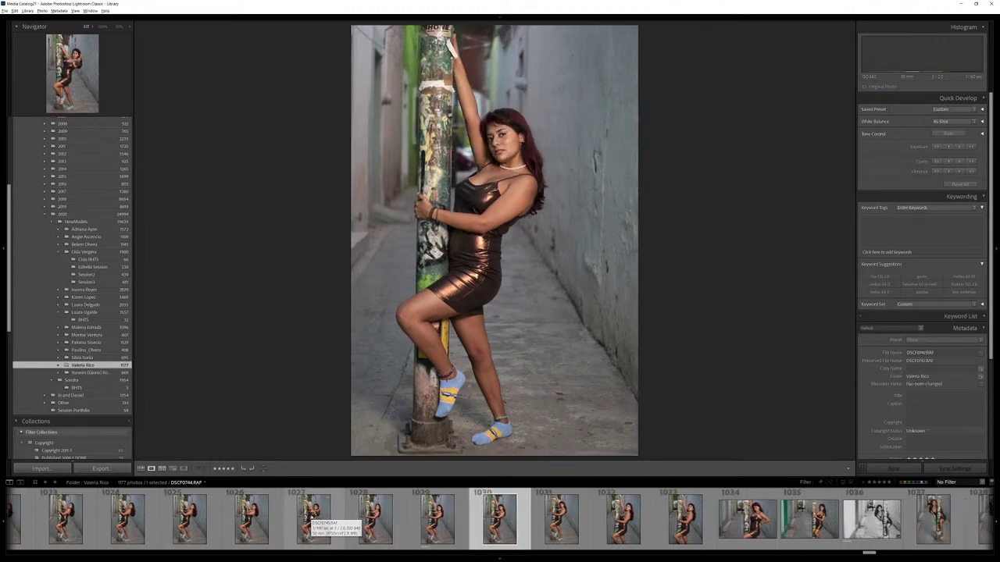
key("Right")
key("Left")
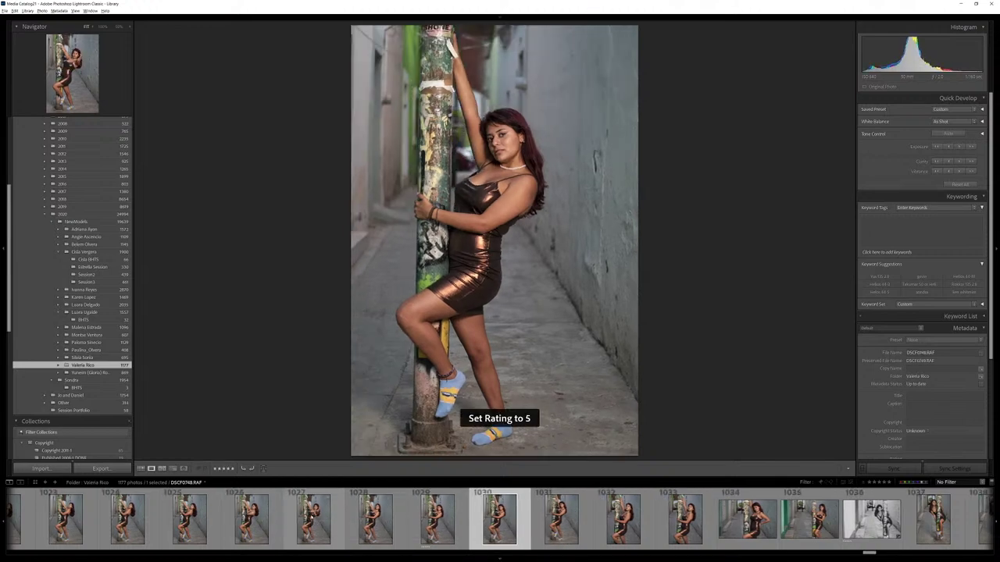
Skip the closer portrait and the colour landscape frames and rate the black-and-white shot leaning out from behind the pole five stars.
key("Right")
key("Right")
key("Right")
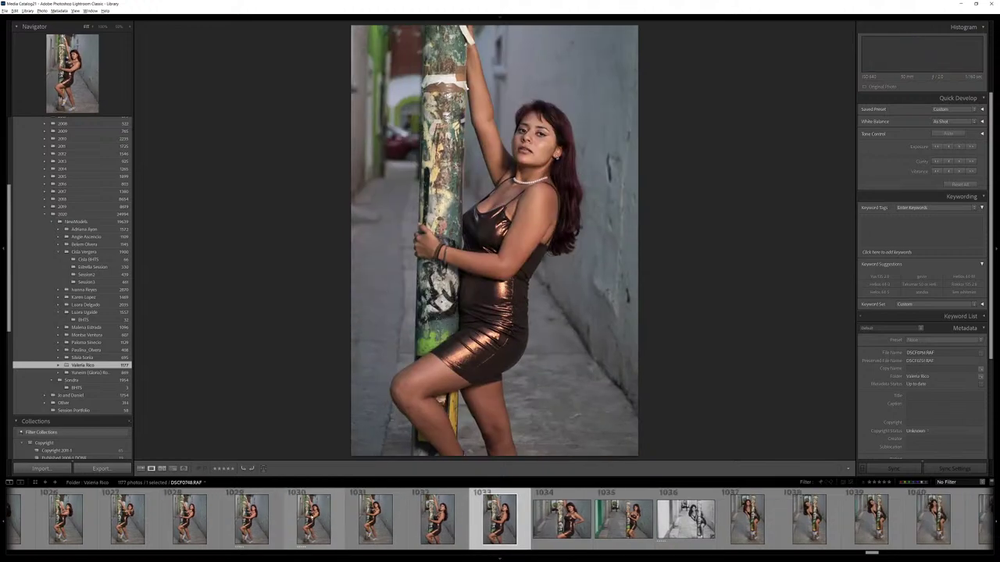
key("Right")
key("Right")
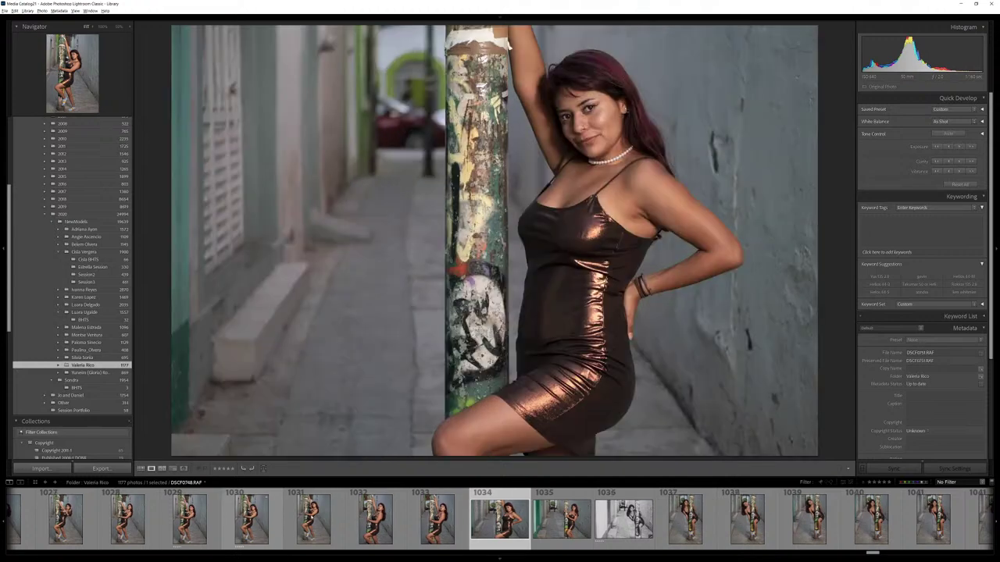
key("Right")
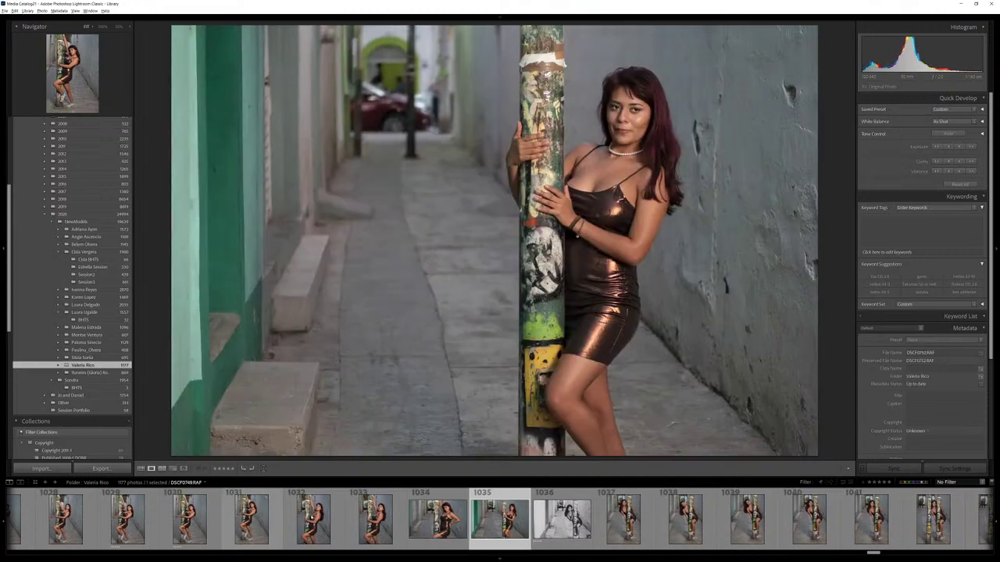
key("5")
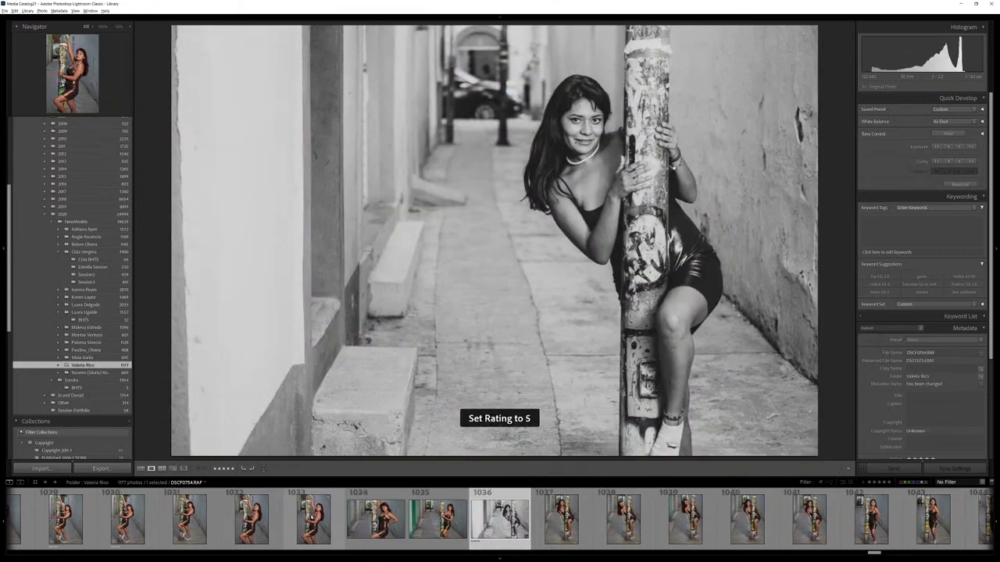
Compare the colour frames leaning out from behind the pole and rate the sharp one facing the camera five stars.
key("Right")
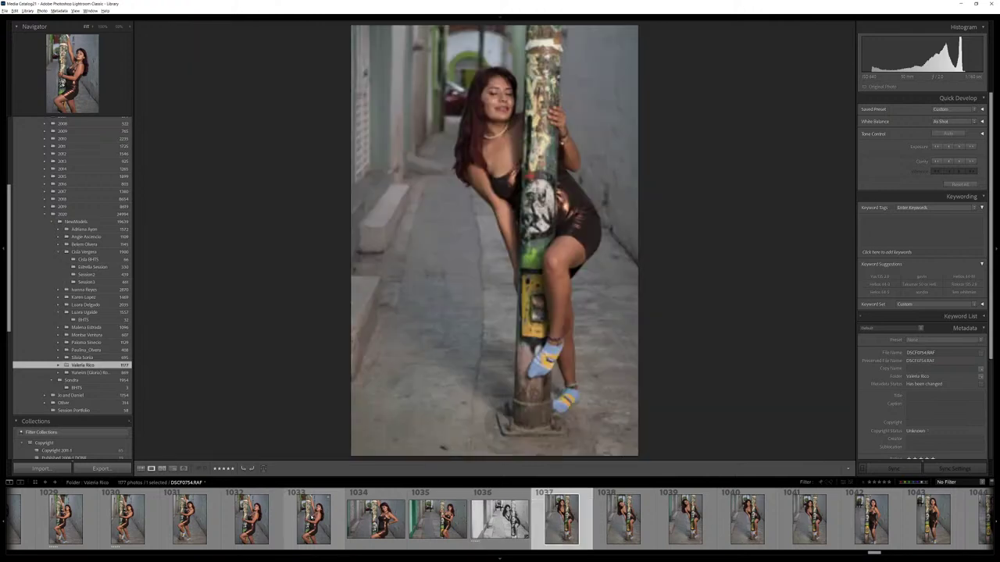
key("Right")
key("Right")
key("Right")
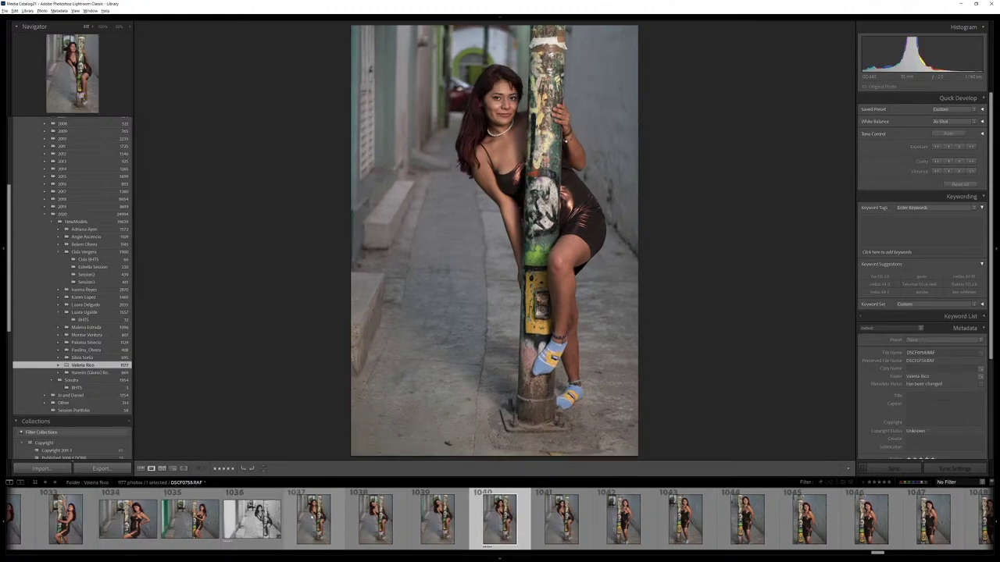
key("Right")
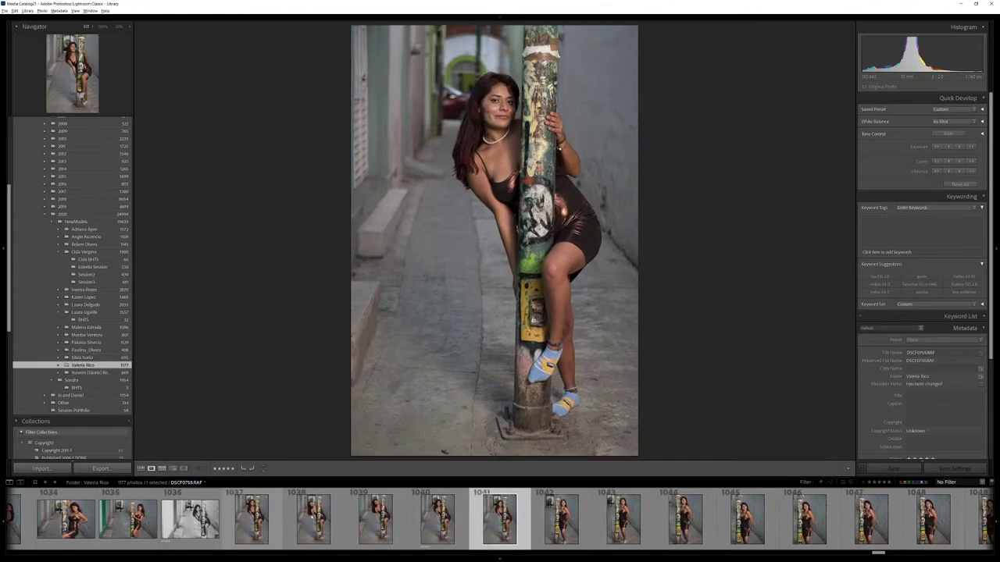
key("Left")
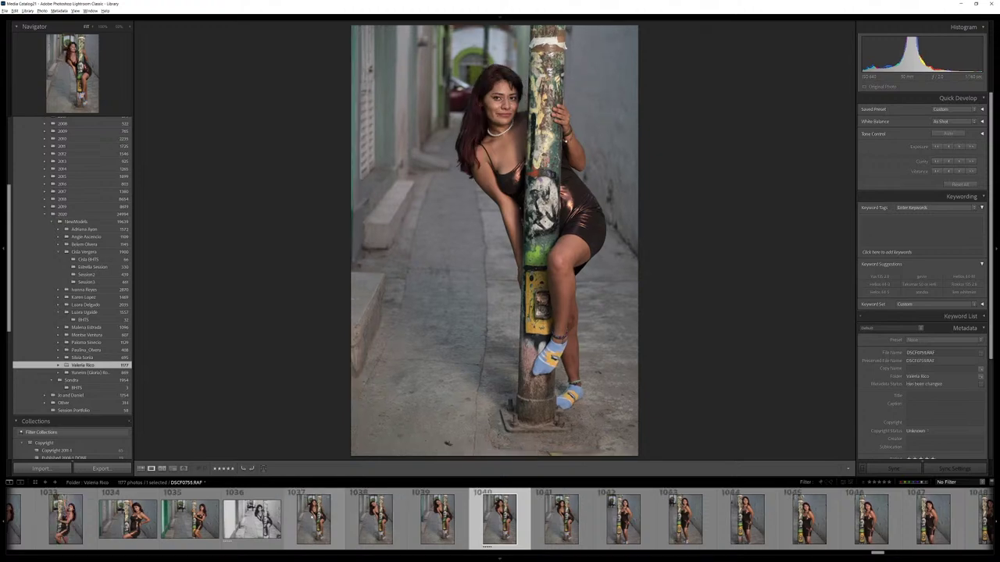
key("Right")
Compare the standing frames beside the pole and rate the full-length one looking off to the side five stars.
key("Right")
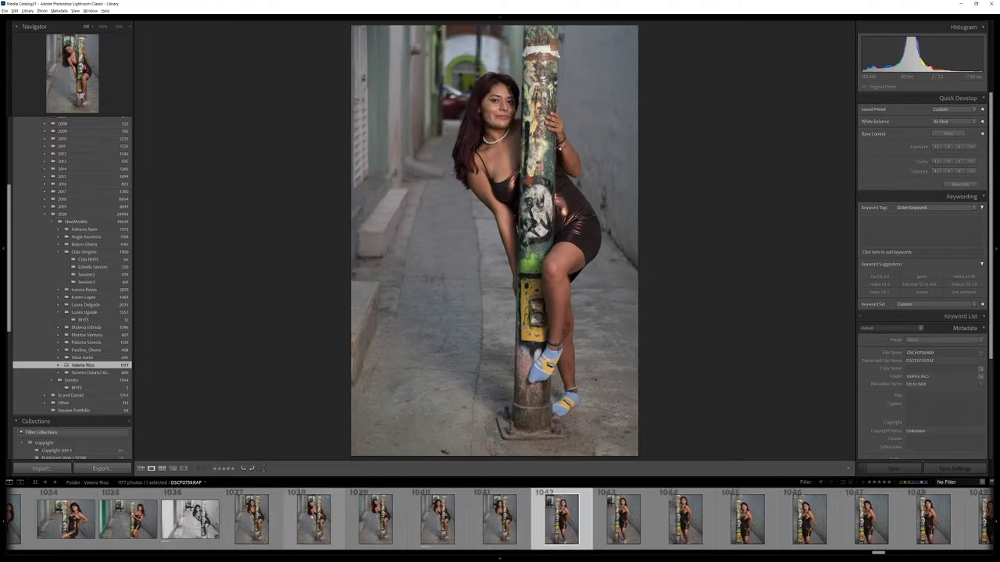
key("Right")
key("Right")
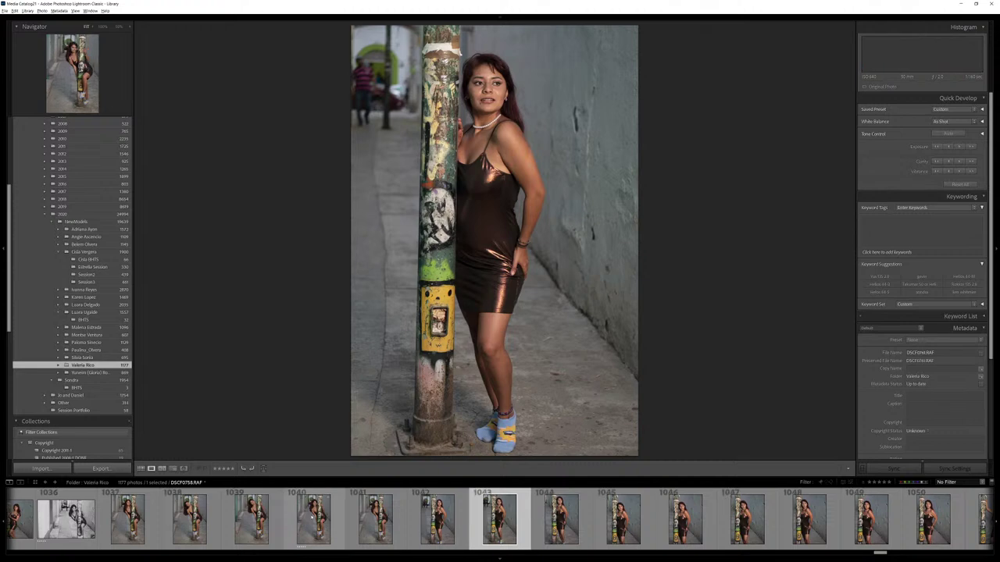
key("Right")
key("Left")
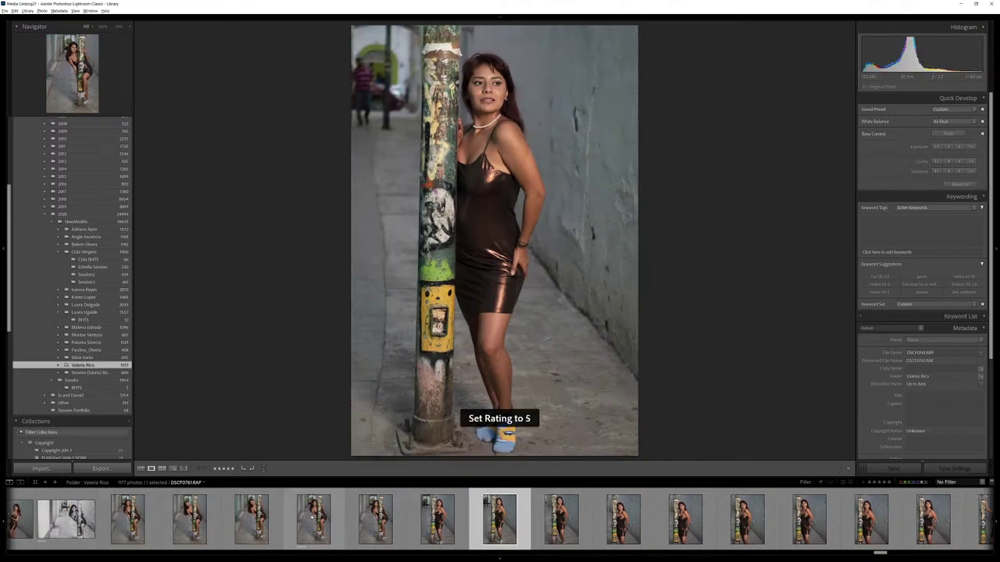
Review the closer frames leaning against the pole and rate two of the camera-facing ones five stars.
key("Right")
key("Right")
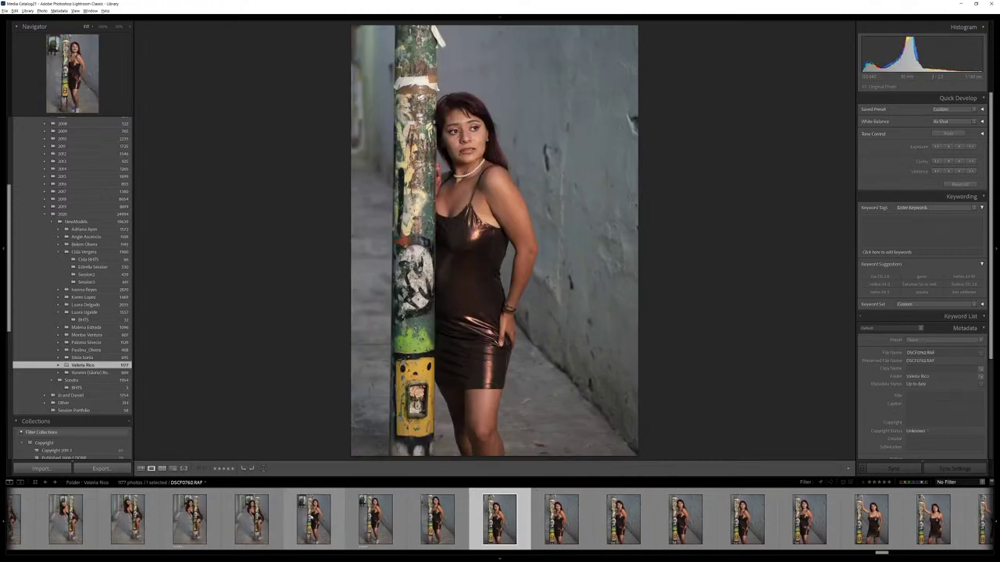
key("Right")
key("Right")
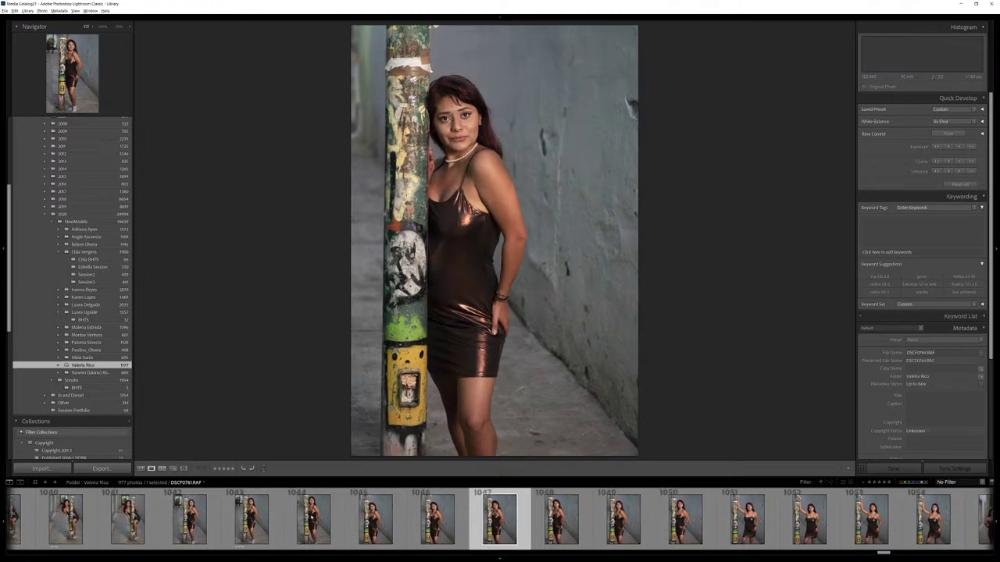
key("Right")
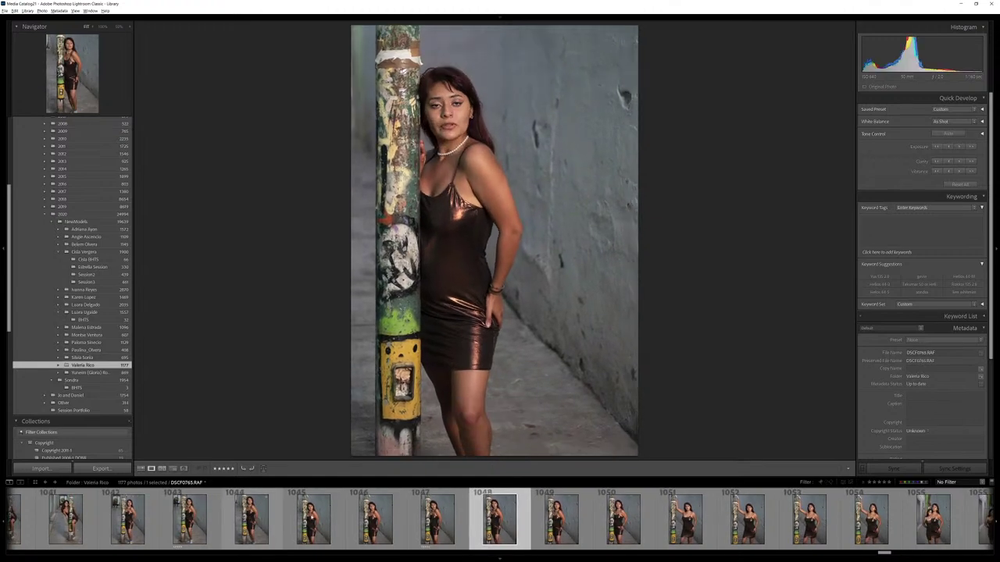
key("Right")
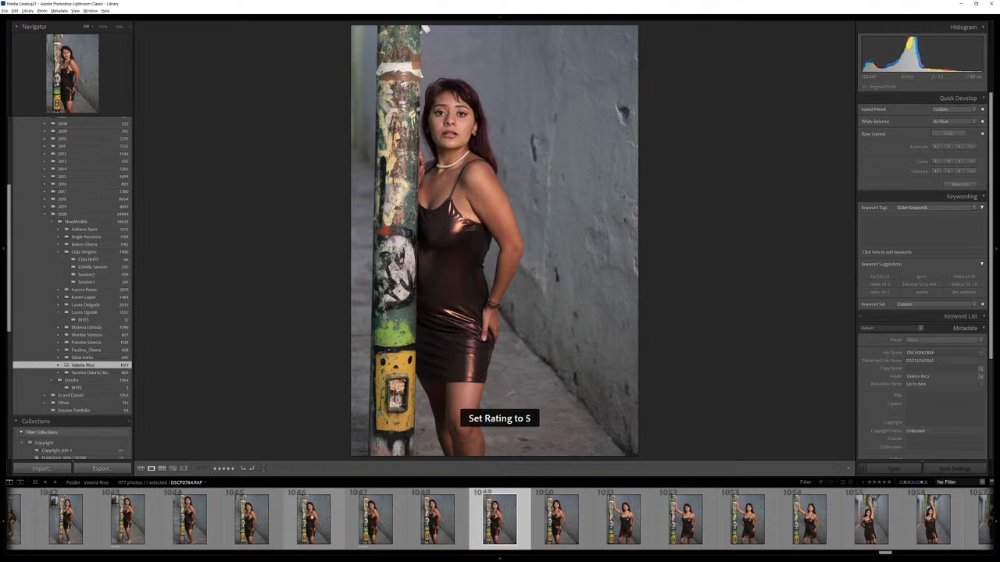
Compare the first frames with an arm raised against the pole and a hand on the hip, and rate the front-facing one five stars.
key("Right")
key("Right")
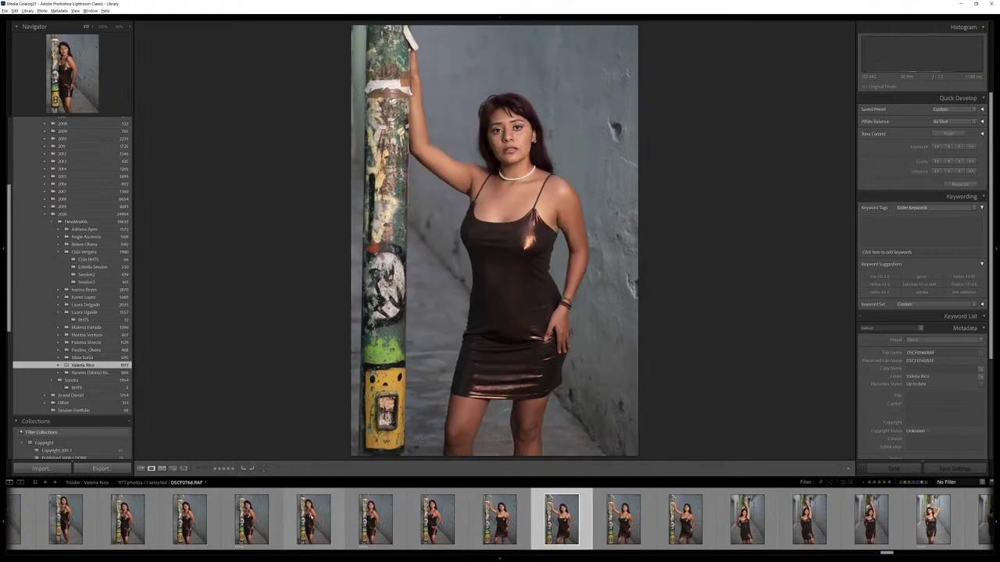
key("Left")
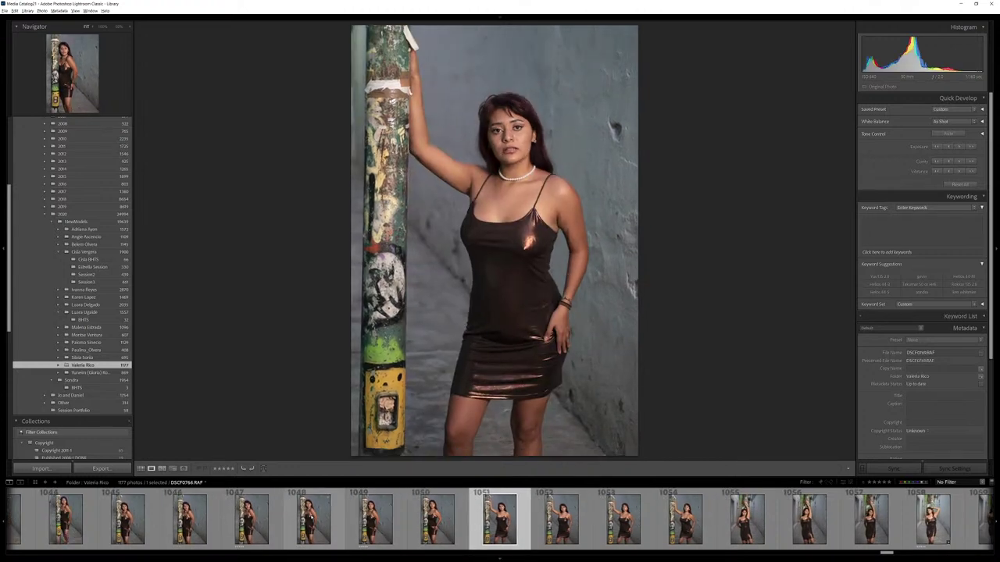
key("Right")
key("5")
Rate the raised-arm frame with the body turned slightly sideways five stars and pass over the closed-eyes shots that follow.
key("Right")
key("Right")
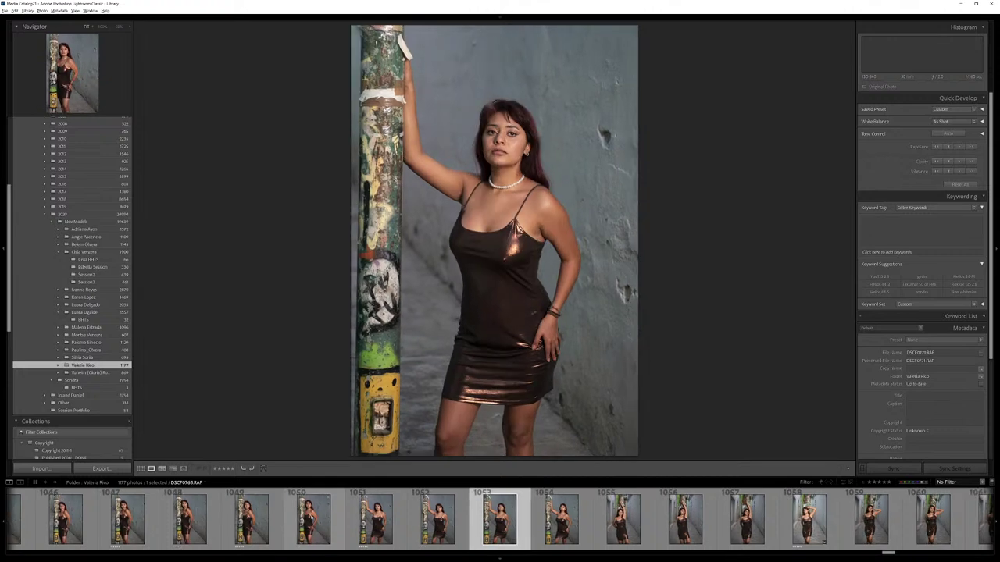
key("Right")
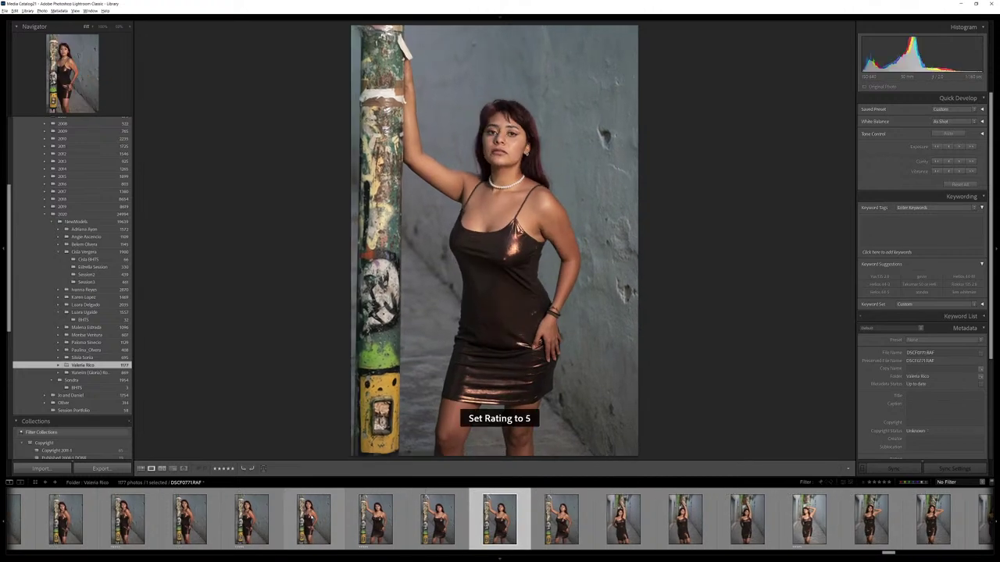
key("Left")
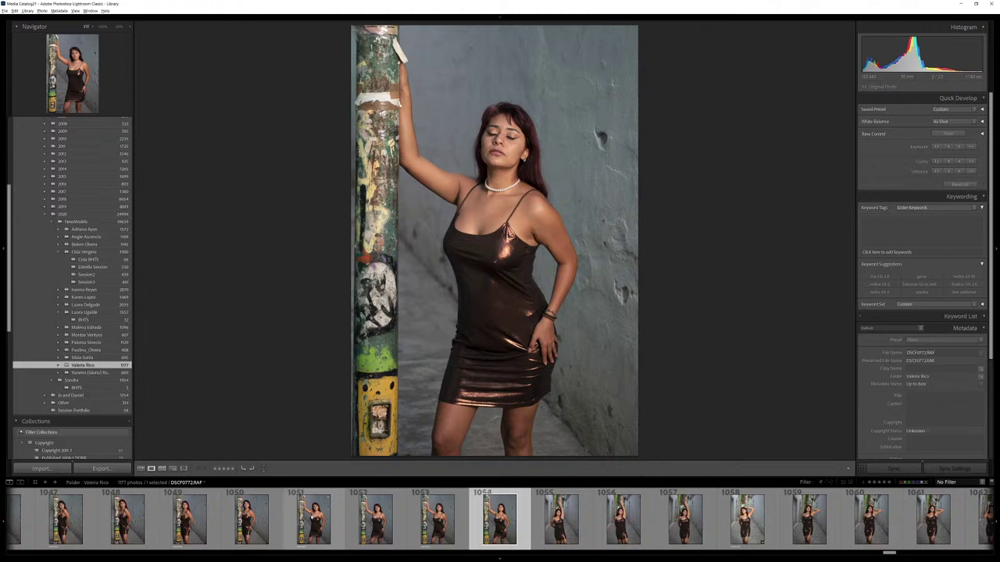
key("Right")
key("Right")
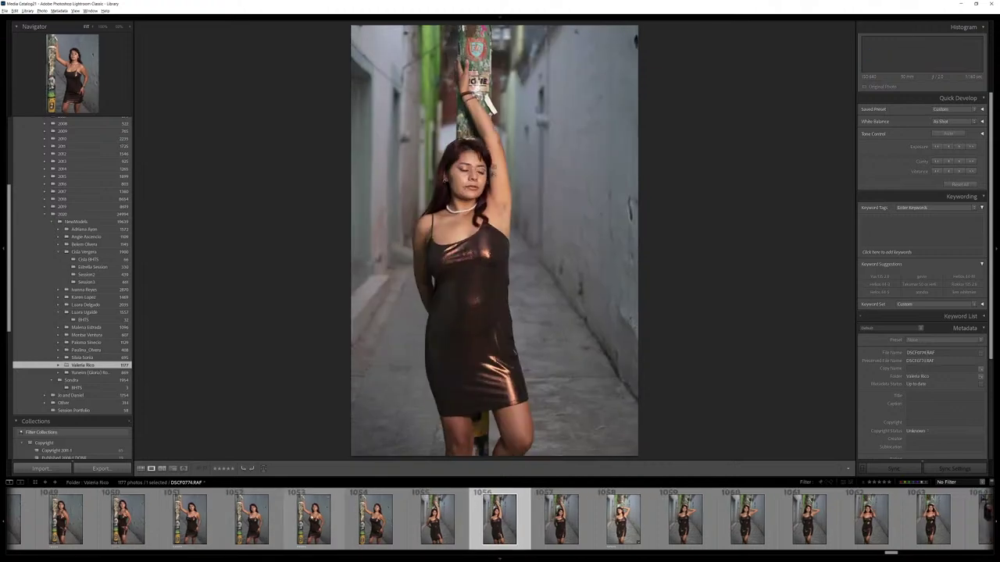
Compare the neighbouring alley frames and rate the one with a hand resting on the head and the eyes lowered five stars.
key("Right")
key("Left")
key("Left")
key("Right")
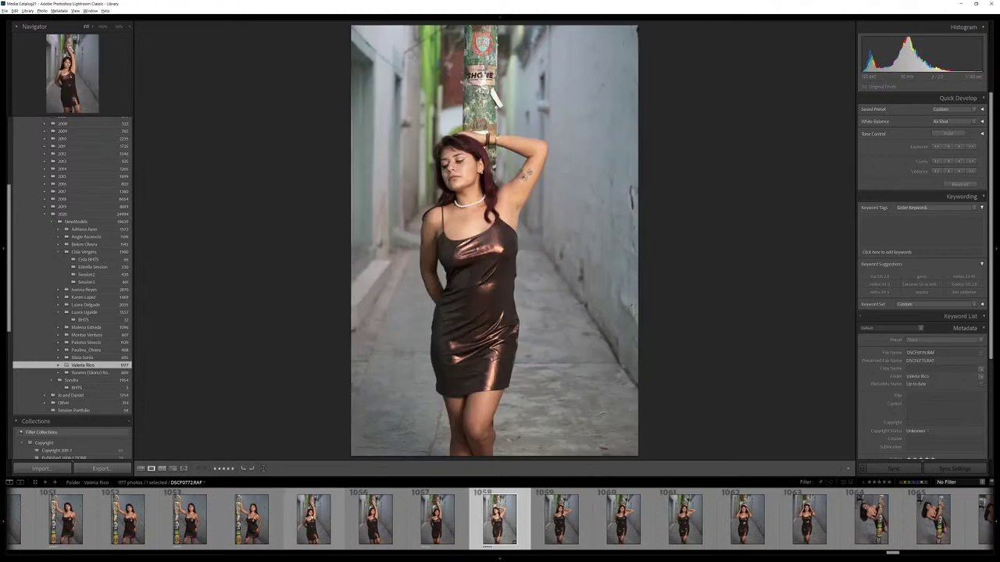
key("Right")
key("Left")
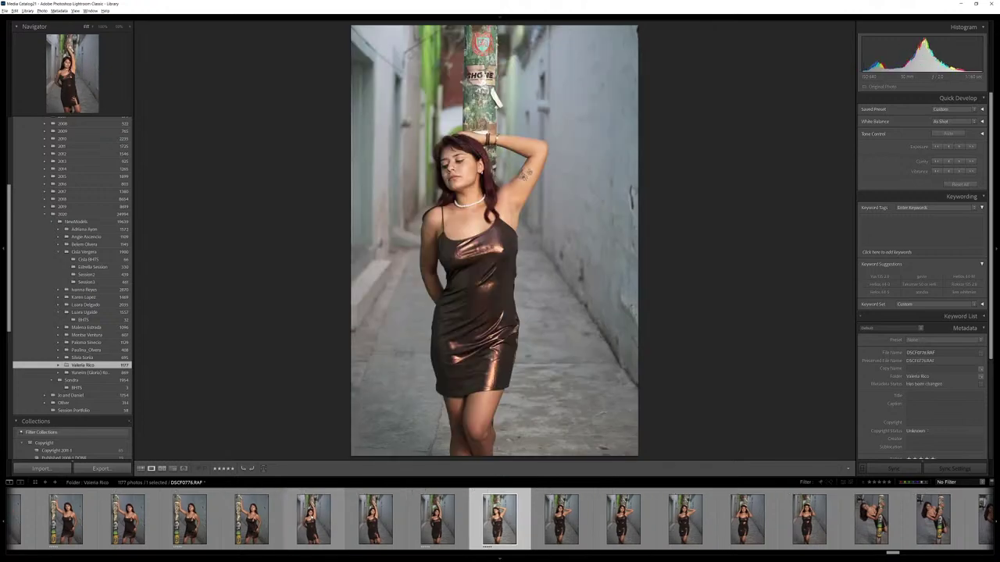
Rate the camera-facing frame with one hand behind the head five stars and go through the frames with both hands raised.
key("Right")
key("Right")
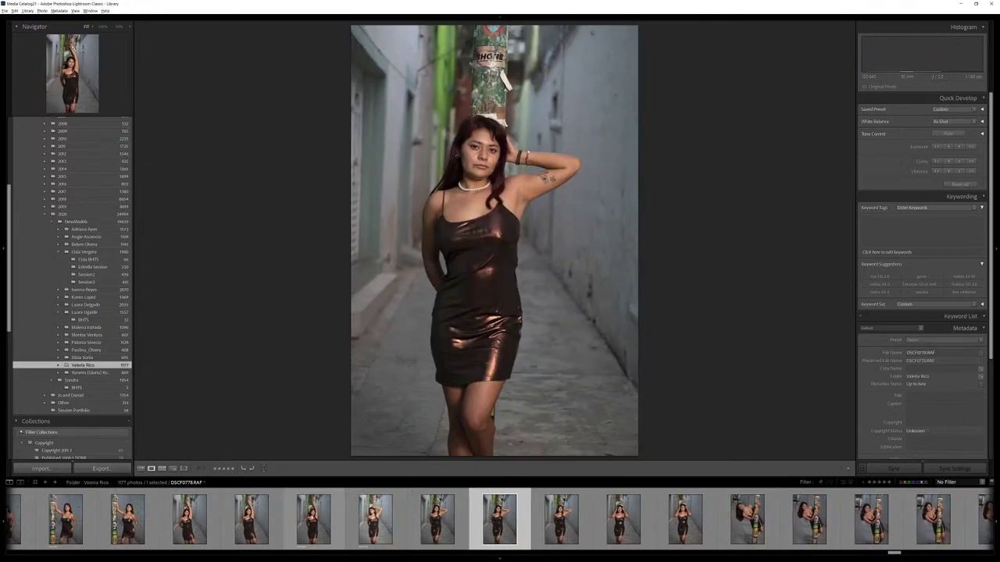
key("1")
key("Right")
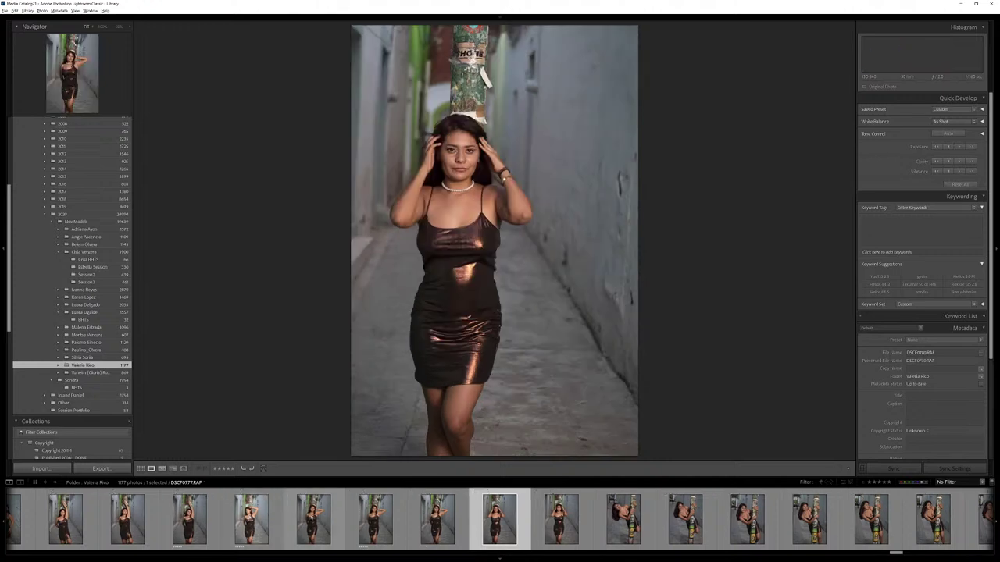
key("Right")
key("Right")
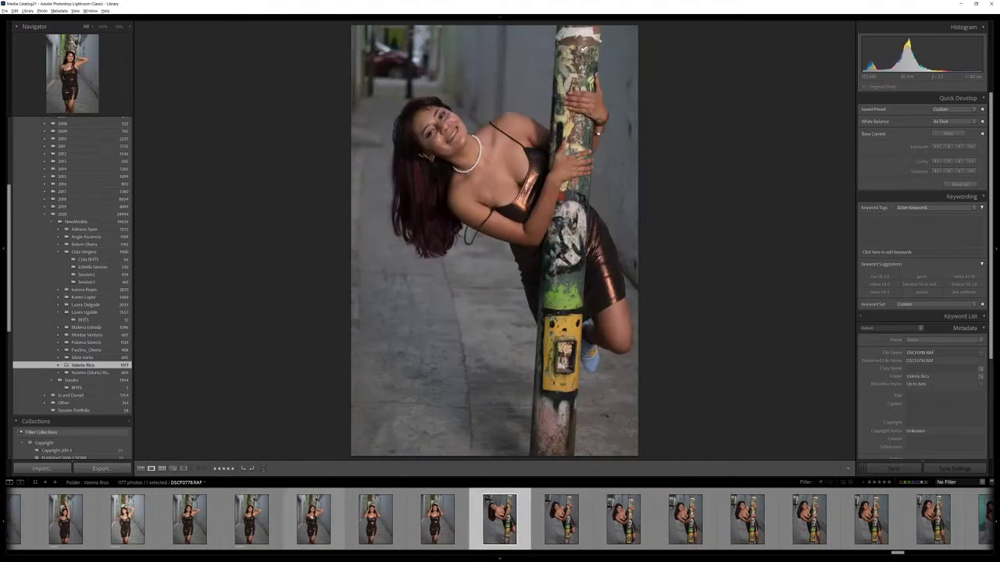
Review the frames leaning out from behind the pole, comparing the smiling, camera-facing and sideways-looking expressions.
key("Right")
key("Right")
key("Right")
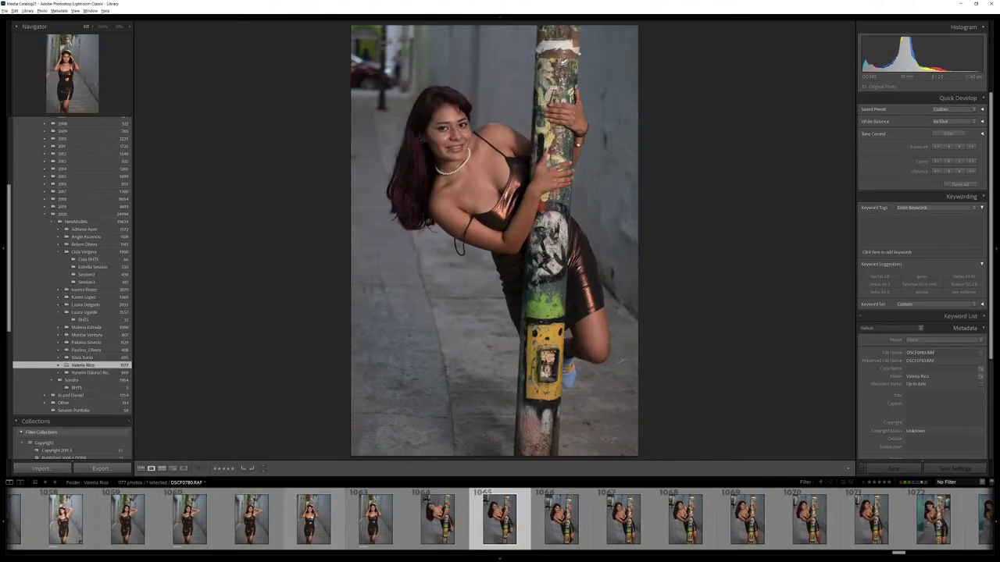
key("Right")
key("Right")
key("Right")
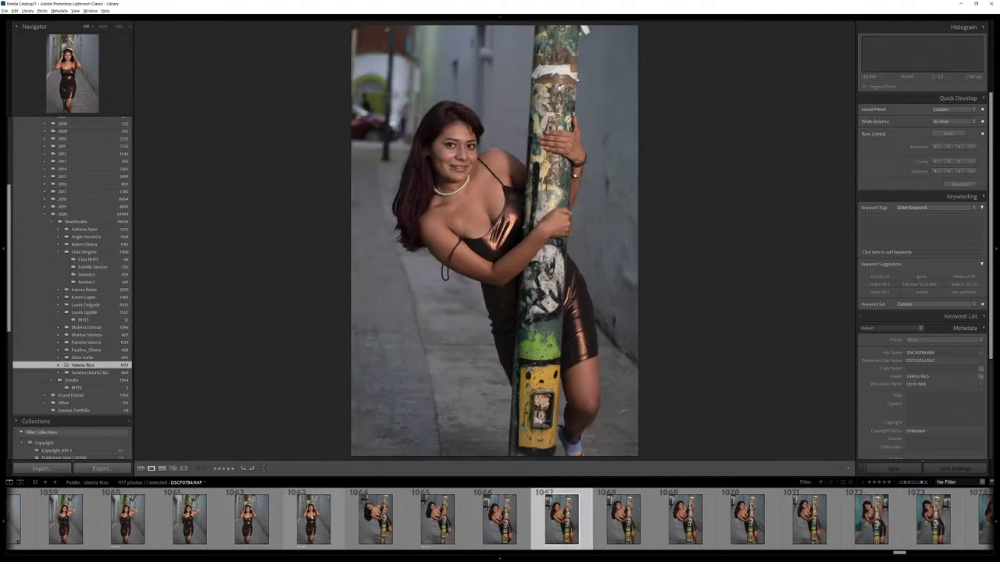
key("Right")
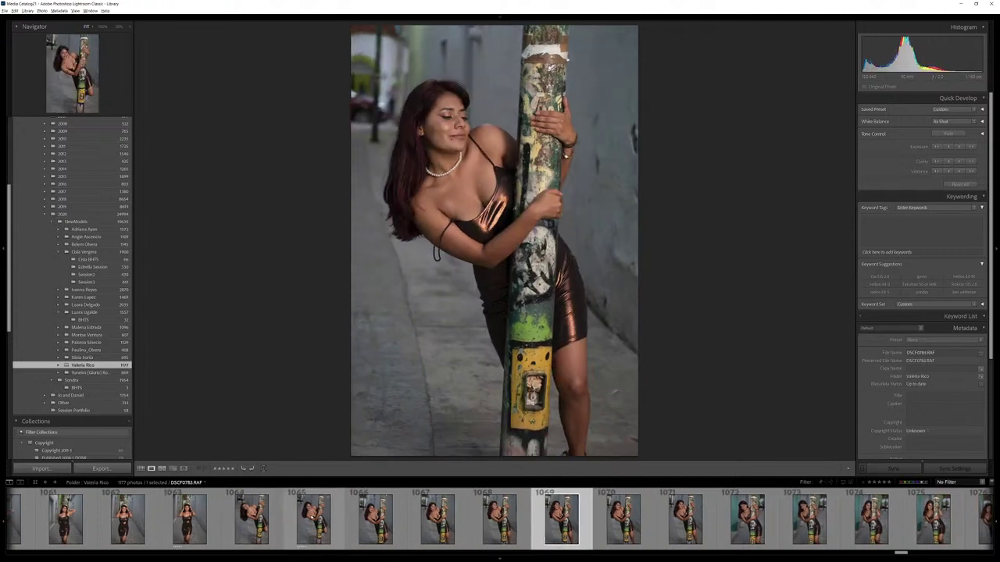
key("Right")
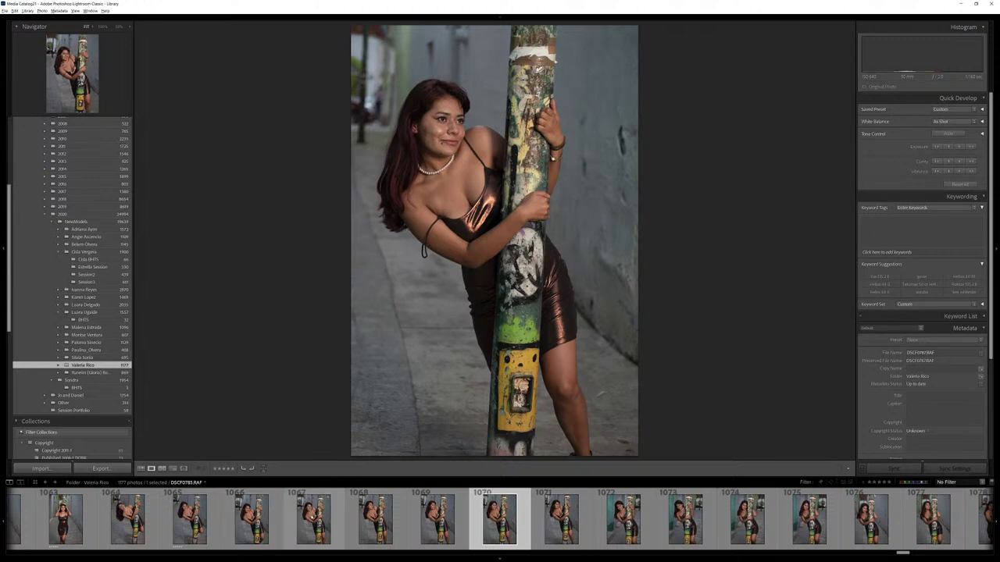
key("Right")
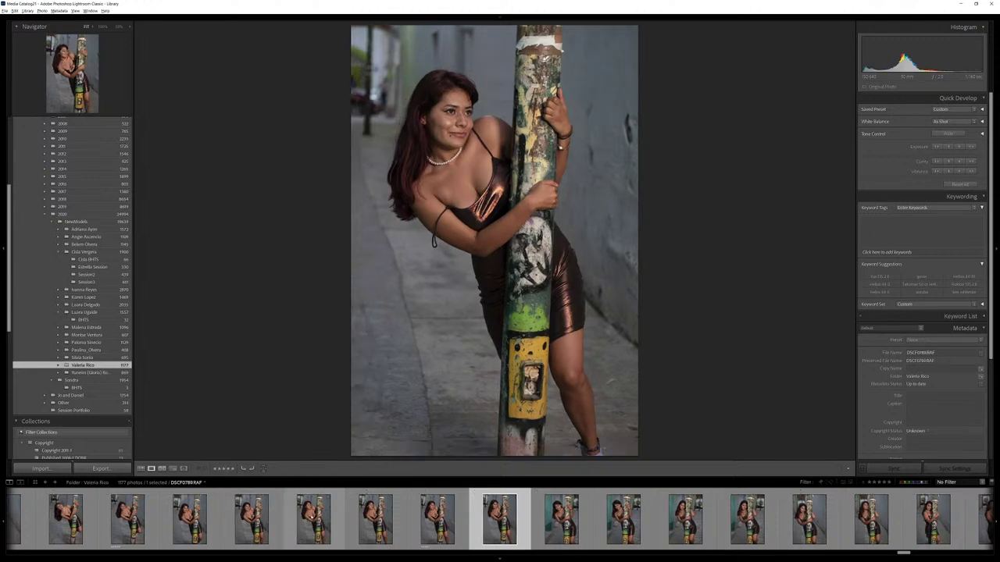
Rate the best frames leaning around the pole beside the teal wall five stars.
key("Right")
key("1")
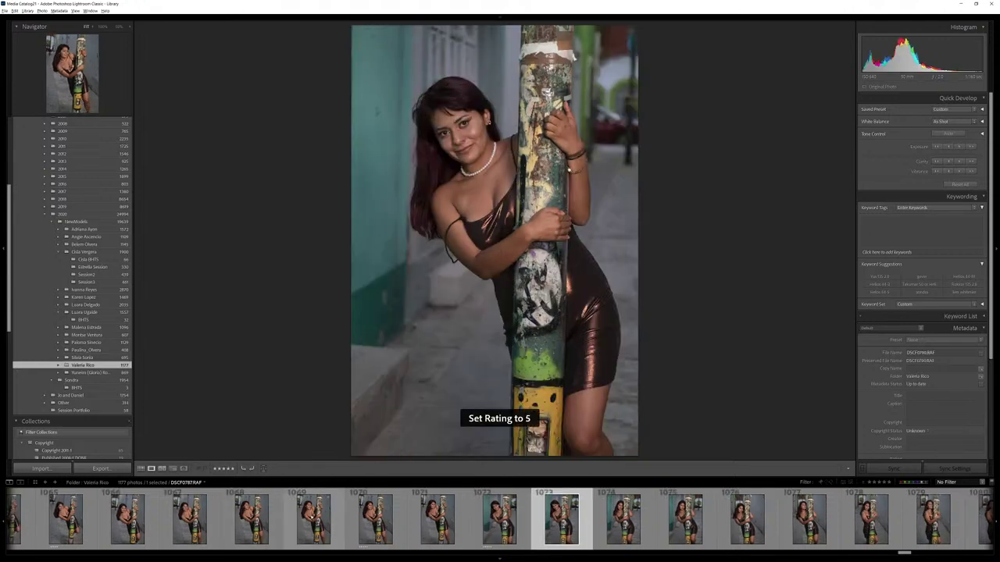
key("Right")
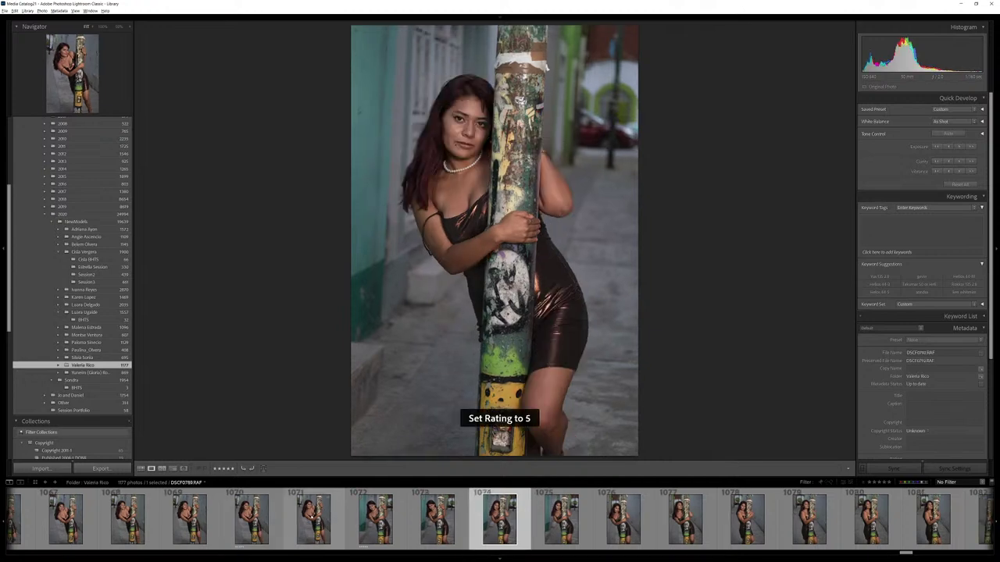
key("Right")
key("Right")
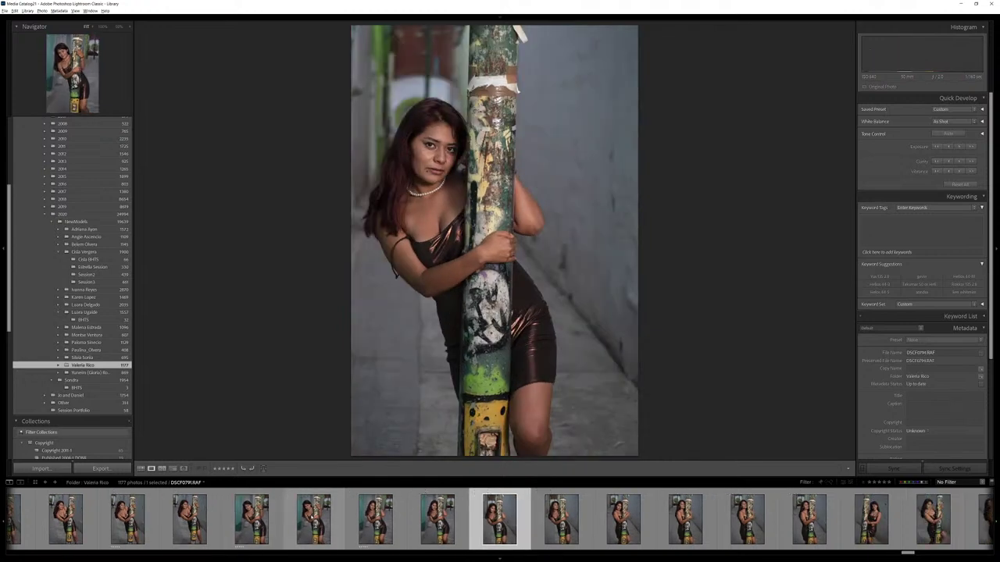
Rate the camera-facing frame with both arms around the pole five stars and compare the raised-chin frames that follow.
key("Right")
key("Right")
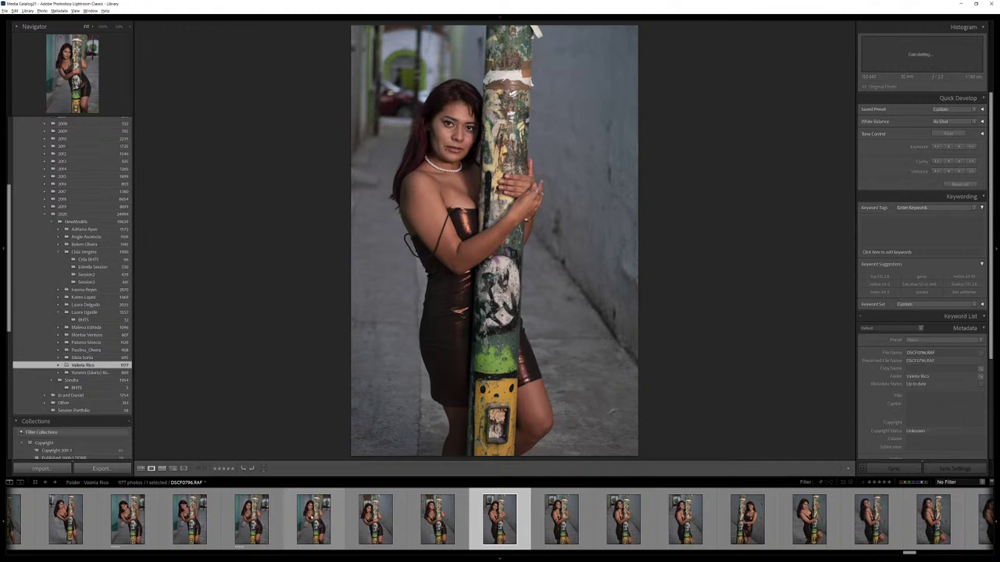
key("5")
key("Right")
key("Left")
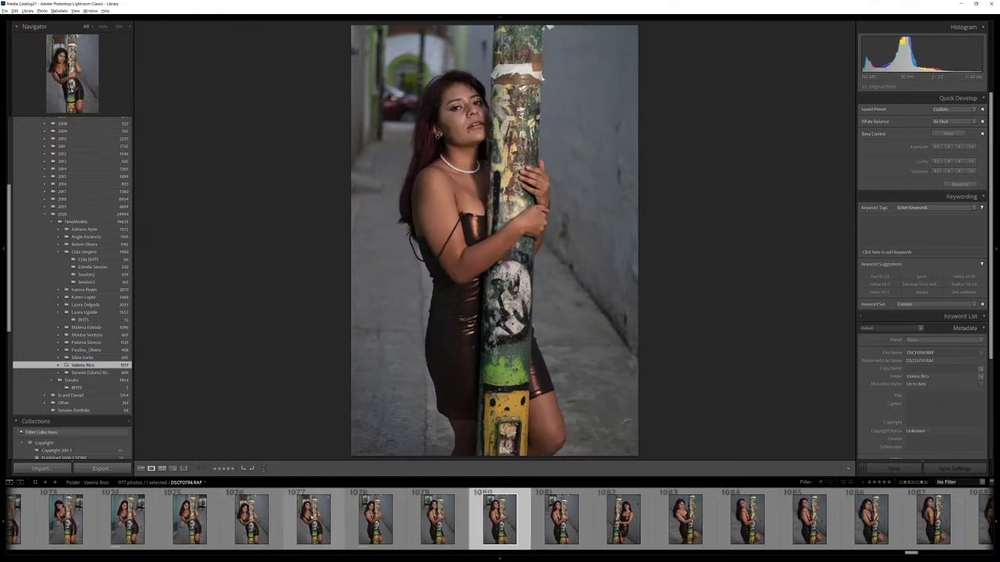
key("Right")
key("Left")
key("Right")
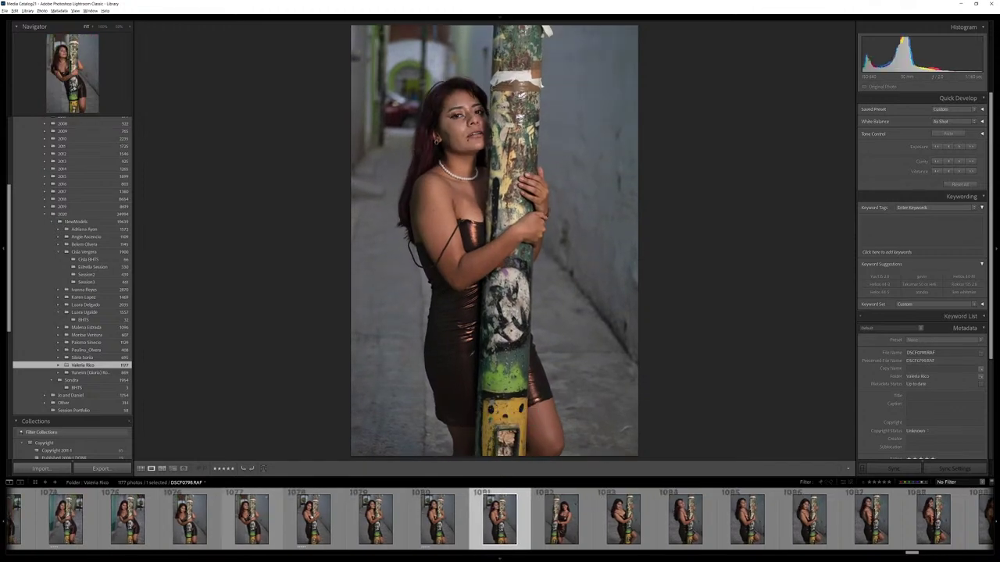
Compare the frames with a bent knee against the pole in front of the grey wall, checking gaze and hand position.
key("Right")
key("Right")
key("Left")
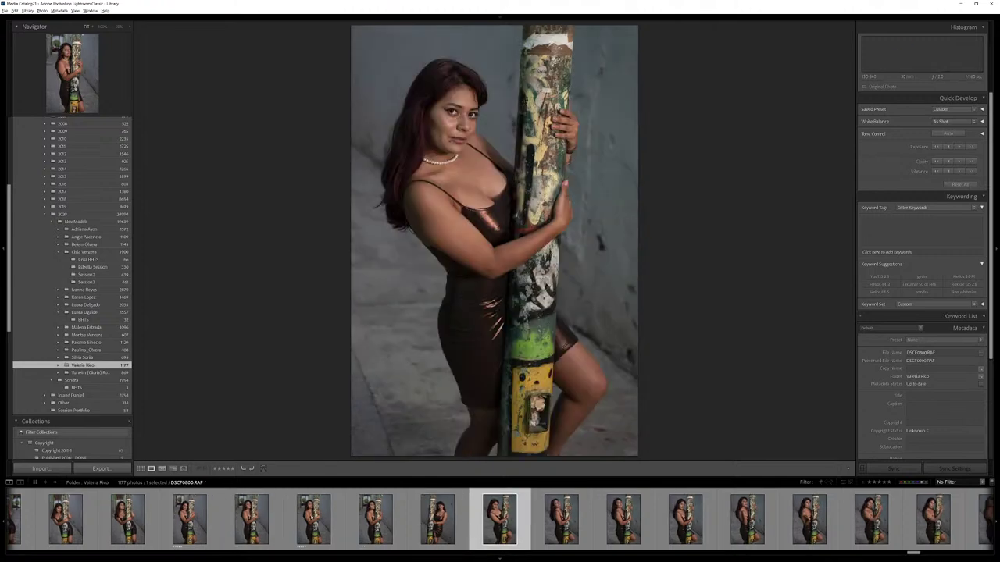
key("Left")
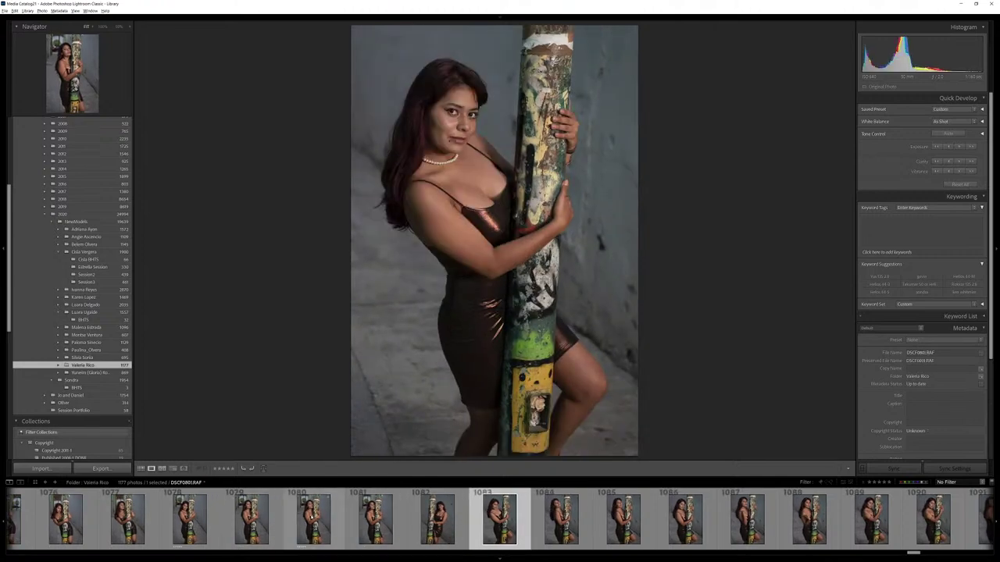
key("Right")
key("Right")
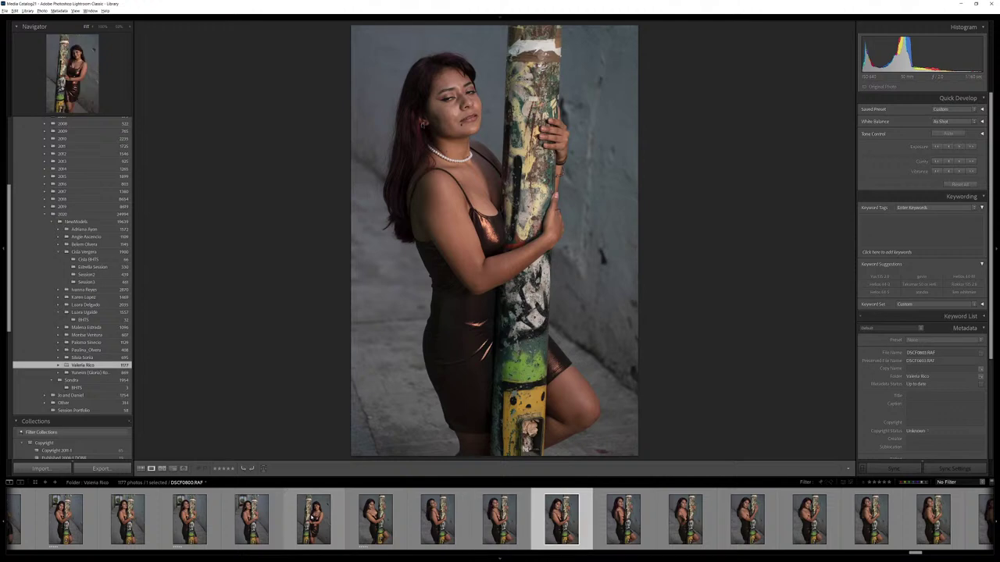
key("Right")
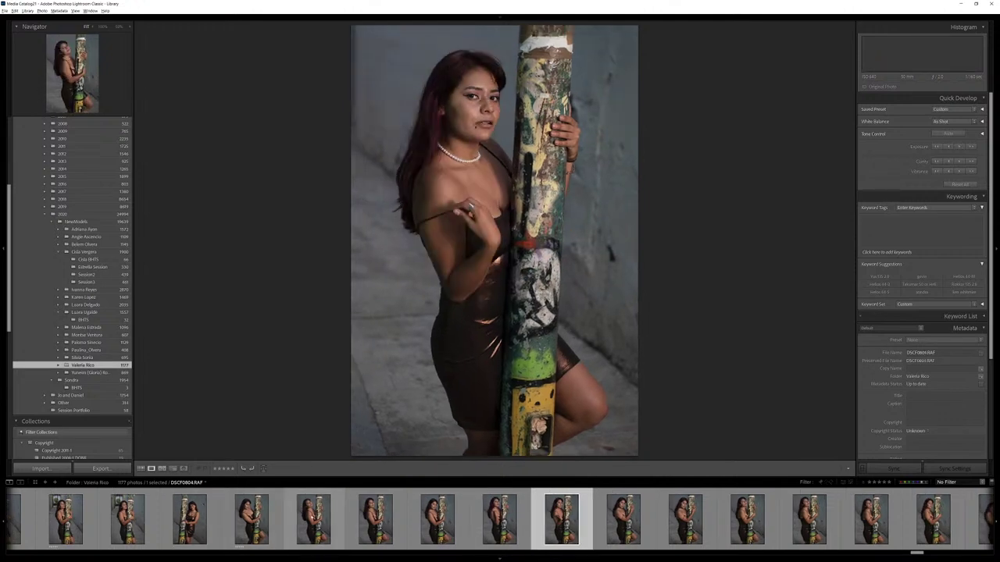
key("Right")
key("Right")
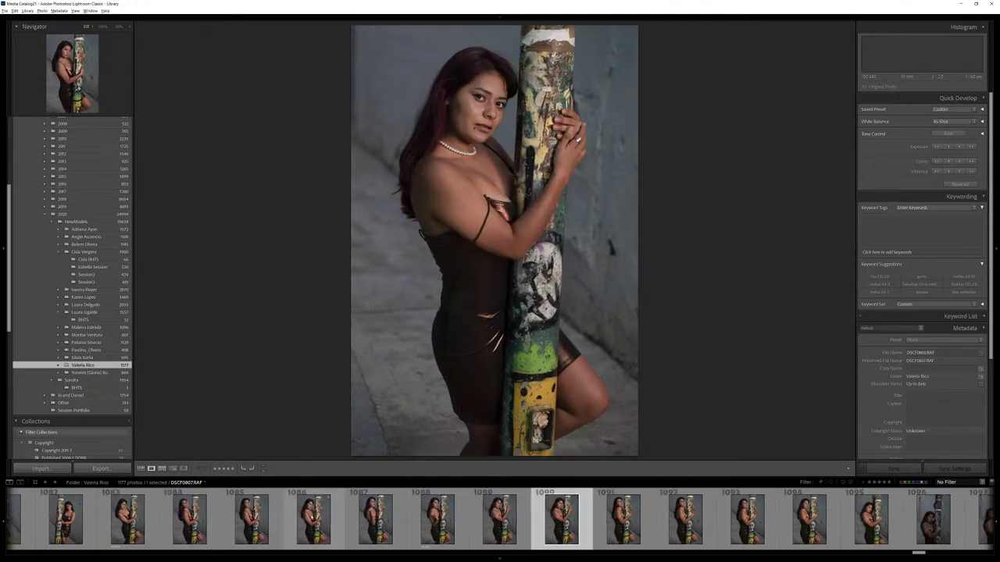
Rate the camera-facing frame with both hands resting high on the pole five stars after checking it against the following one.
key("Left")
key("5")
key("Right")
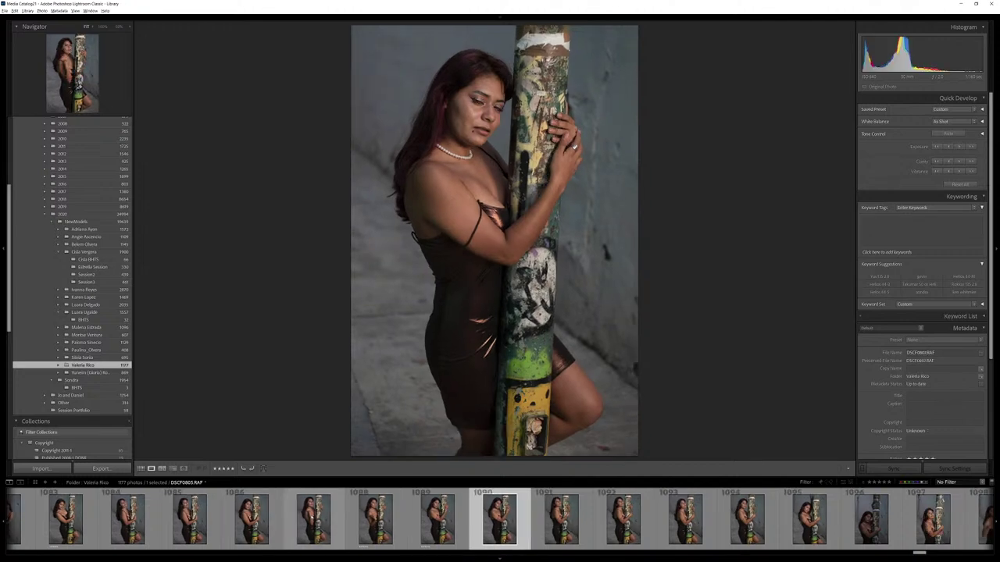
key("Left")
key("Right")
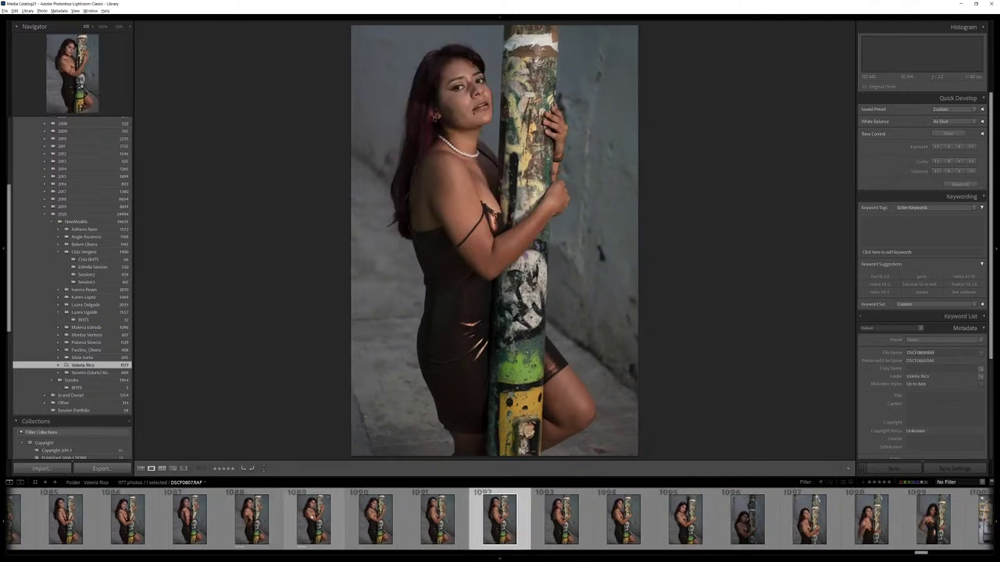
Review the last frames at the pole, including the raised-chin poses, the underexposed shot and the closer half-length ones.
key("Right")
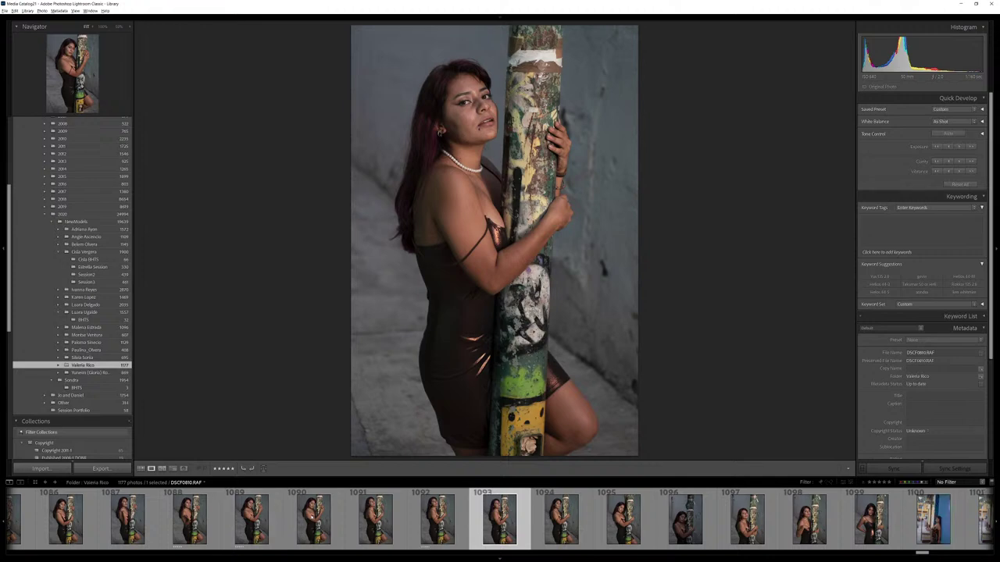
key("Right")
key("Right")
key("Right")
key("Right")
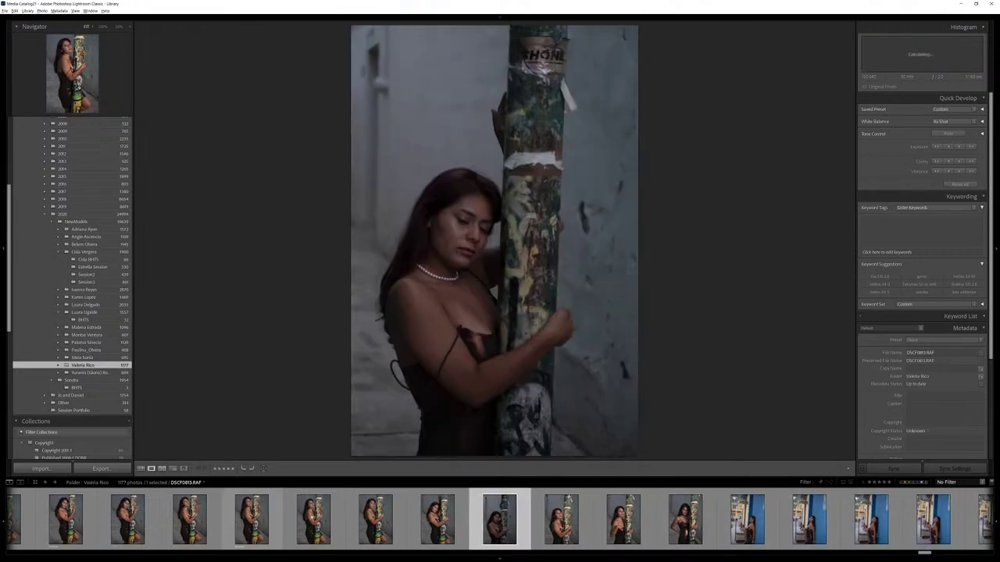
key("Right")
key("Right")
key("Right")
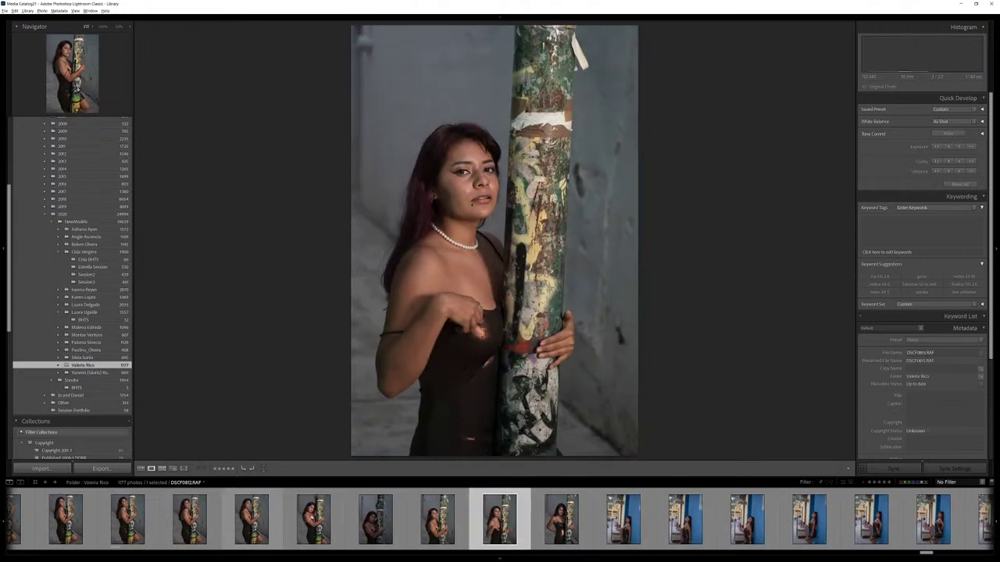
key("Right")
key("Right")
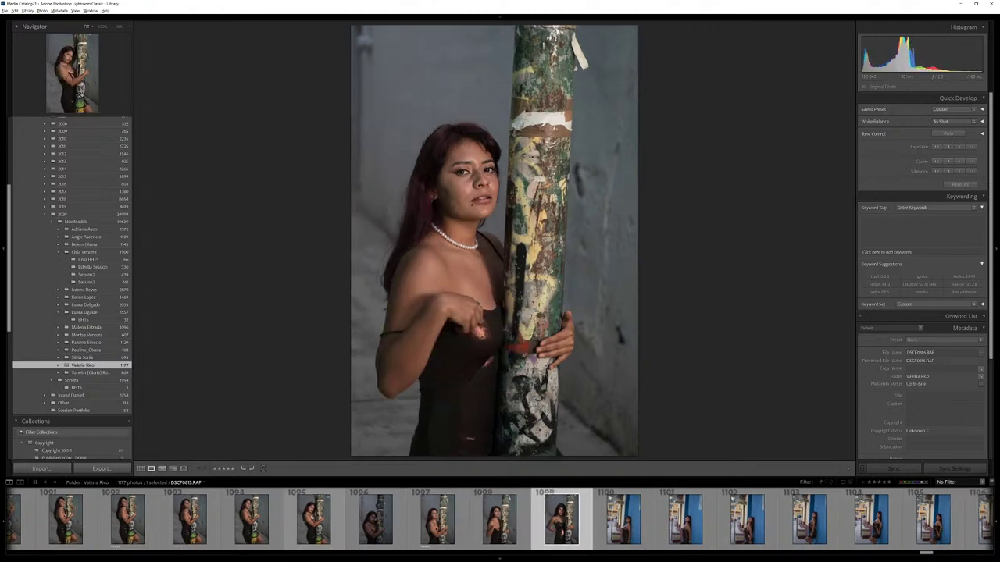
Compare the first frames leaning against the blue wall beside the PAPELERIA sign.
key("Right")
key("Right")
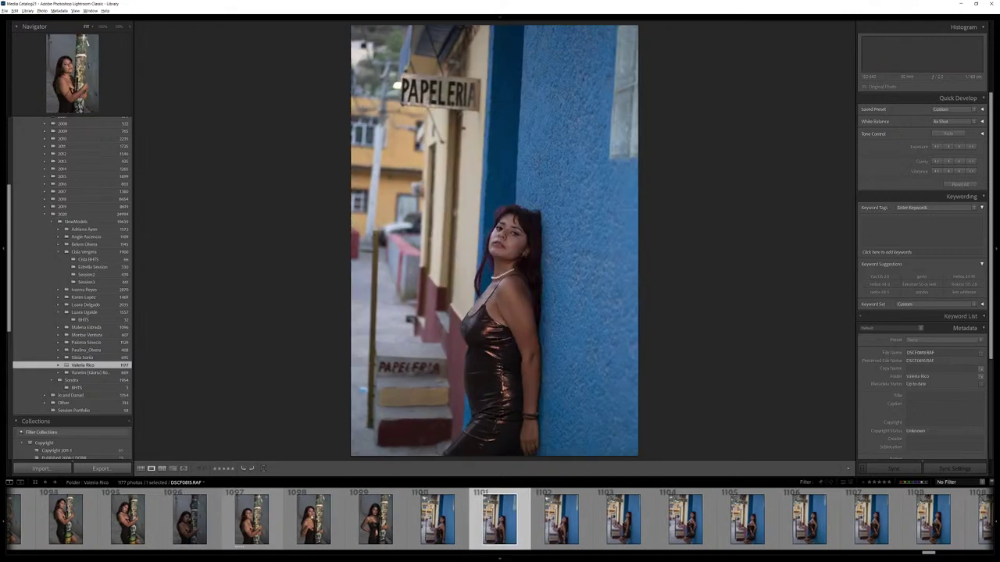
key("Left")
key("Right")
key("Right")
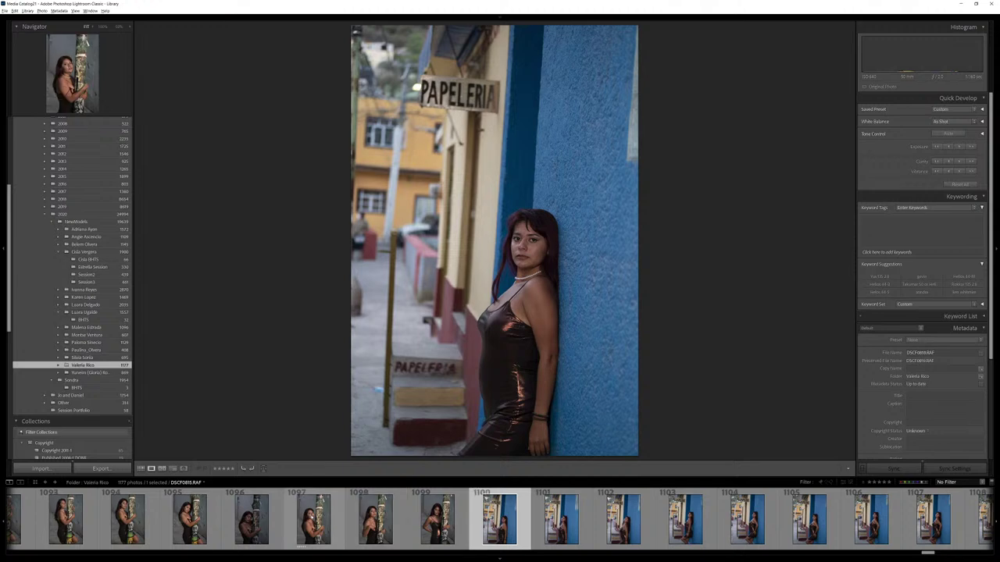
Rate the blue-wall frame with the head tilted back and the eyes closed five stars after comparing its neighbours.
key("Right")
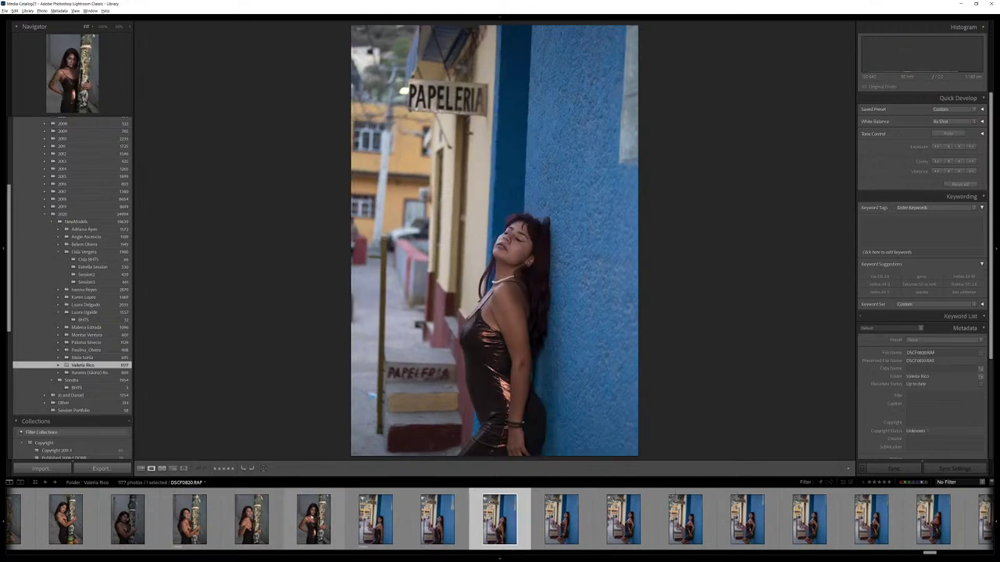
key("Right")
key("Left")
key("Left")
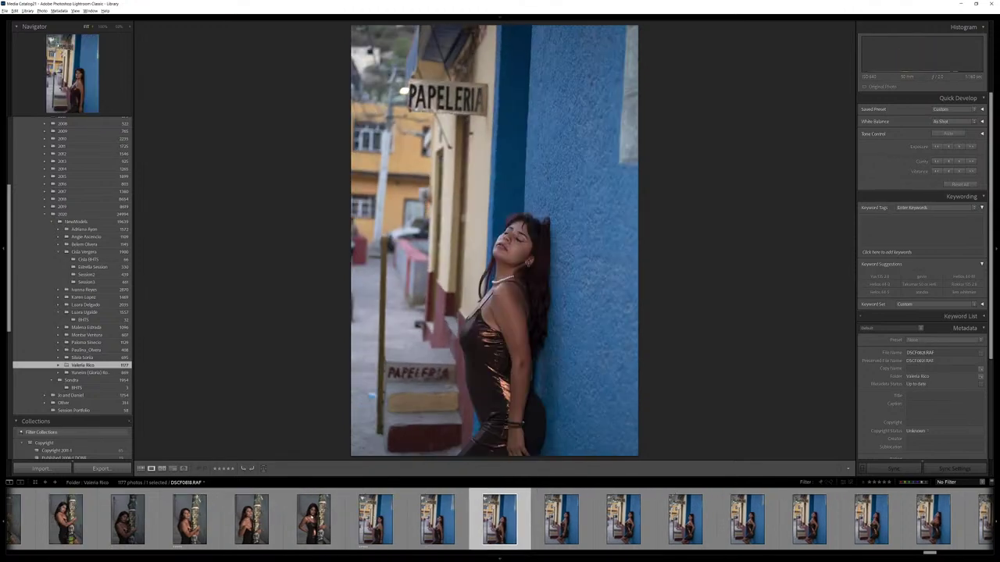
key("5")
key("Right")
key("Right")
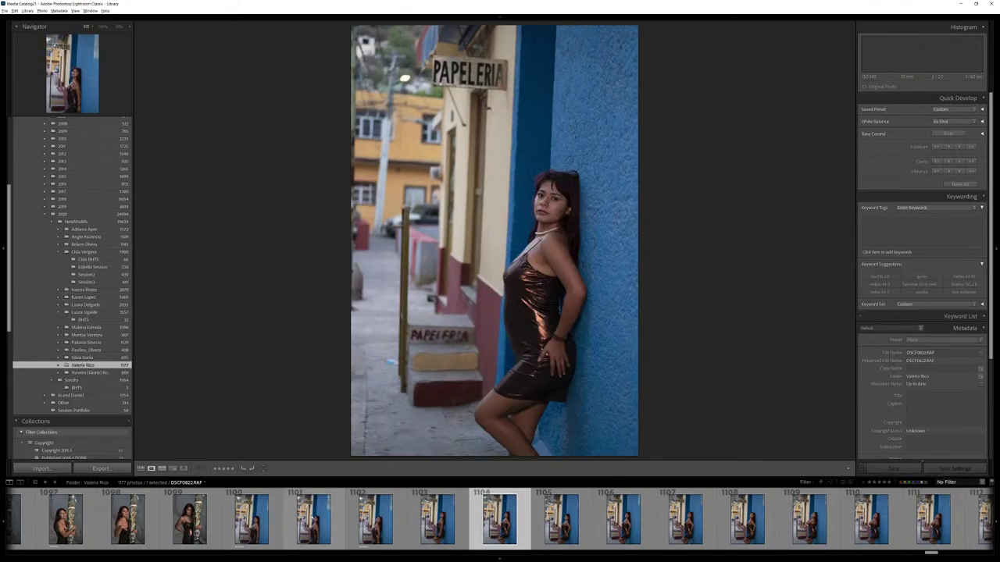
Rate the camera-facing blue-wall frame with a bent knee and the similar frame with lowered eyes five stars.
key("5")
key("Right")
key("Right")
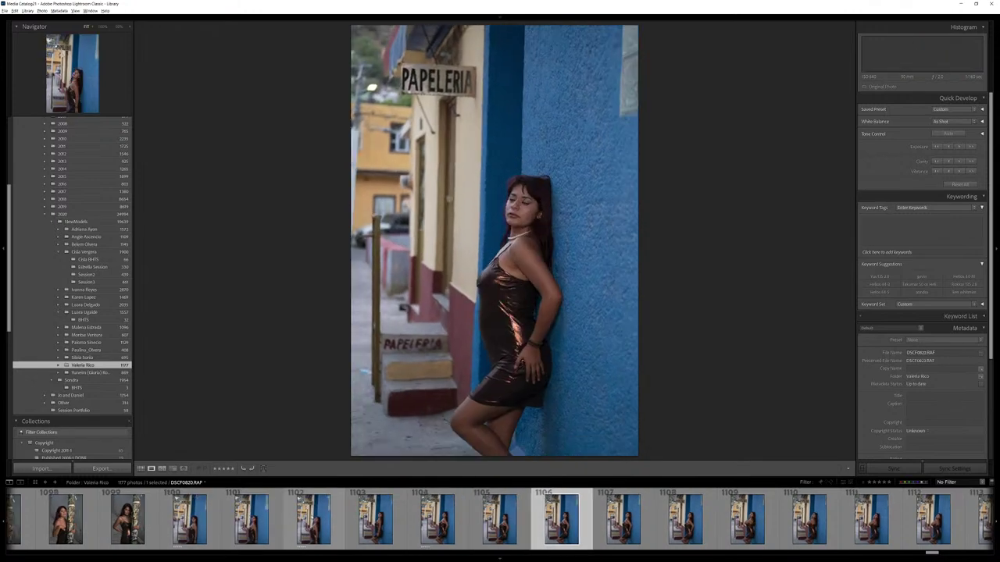
key("5")
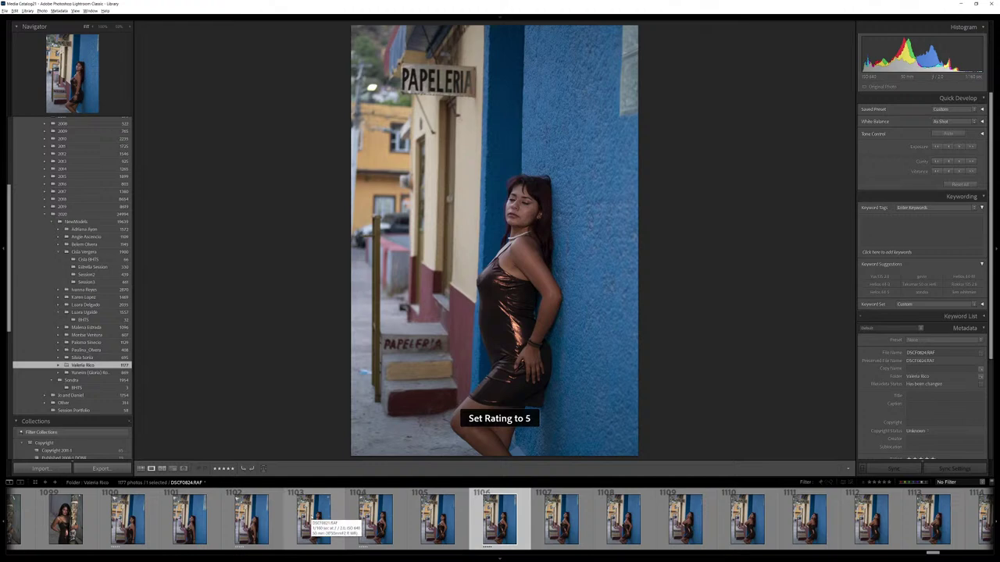
key("5")
key("Left")
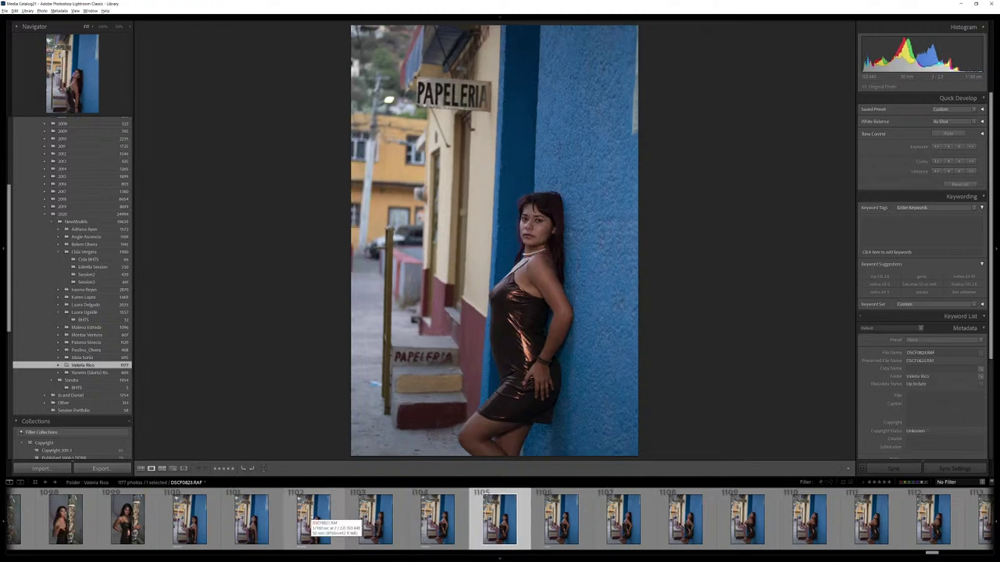
Rate the camera-facing blue-wall frame with a hand on the thigh five stars and compare the head-tilted frames following it.
key("5")
key("Left")
key("Left")
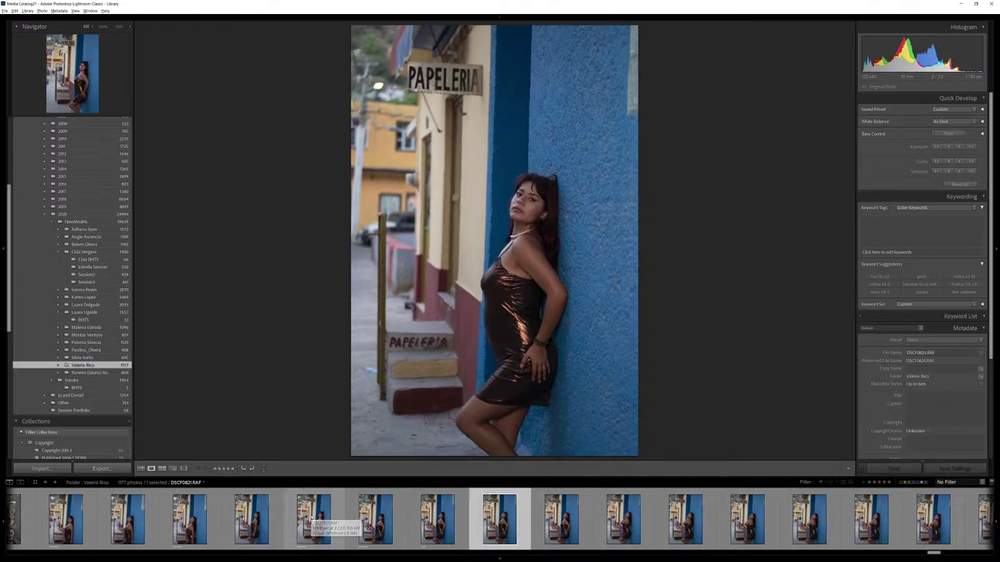
key("Left")
key("Left")
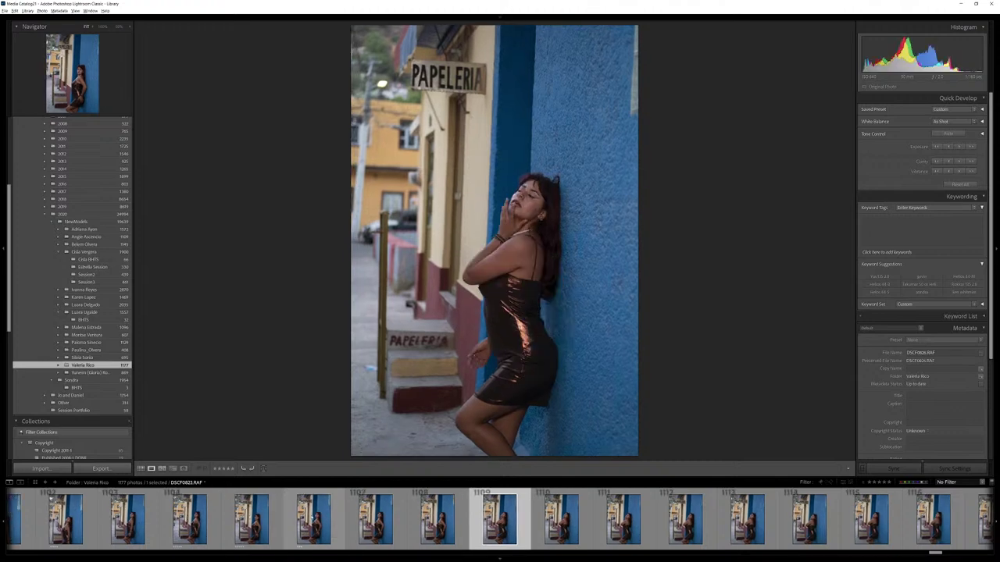
Rate the head-tilted hand-on-thigh frame and the adjacent frame with fingers at the lips five stars, and label both yellow.
key("Right")
key("5")
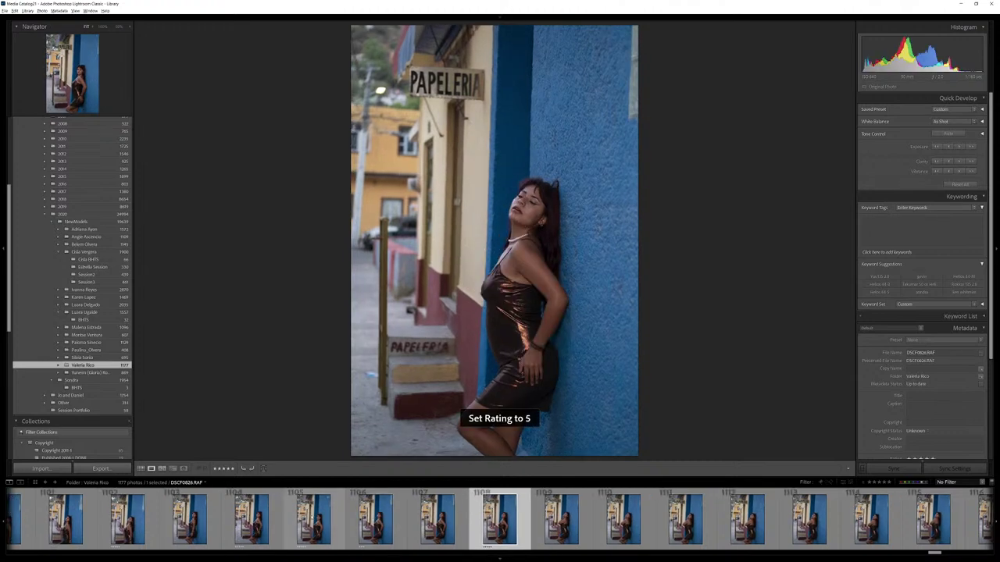
key("8")
key("Right")
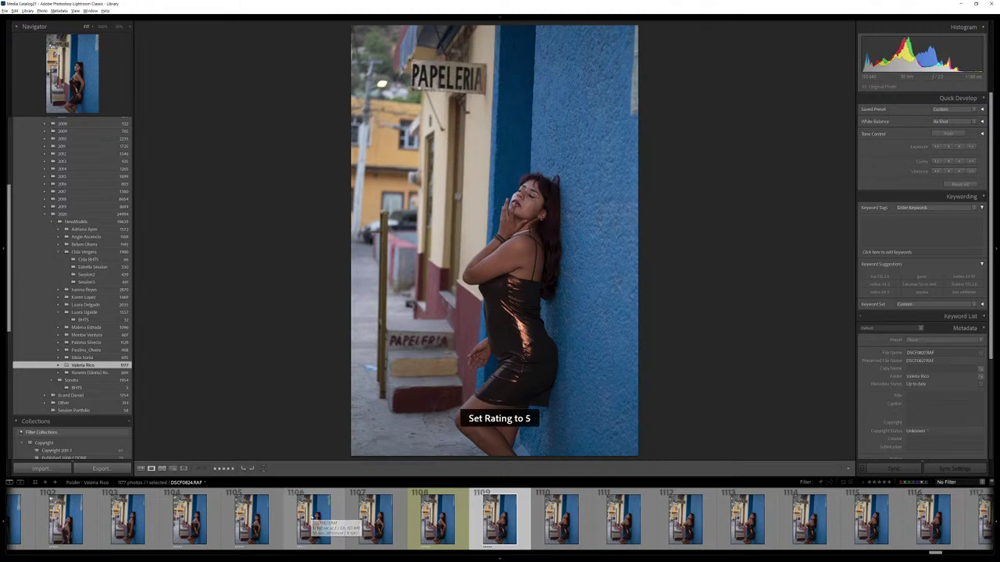
key("8")
Rate the blue-wall frame with crossed arms and hands at the chin five stars, and label it red.
key("Right")
key("Right")
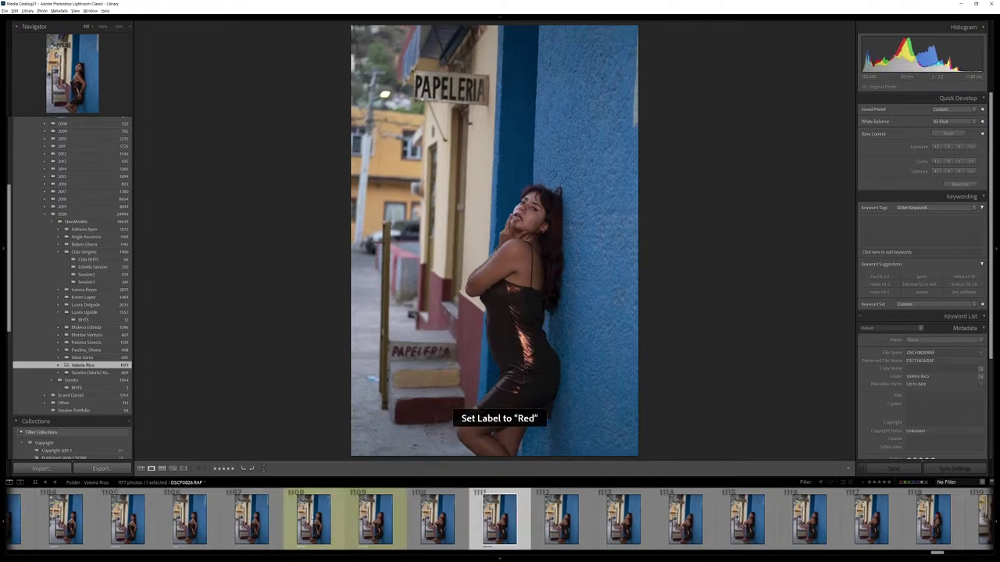
key("Right")
key("Right")
key("Right")
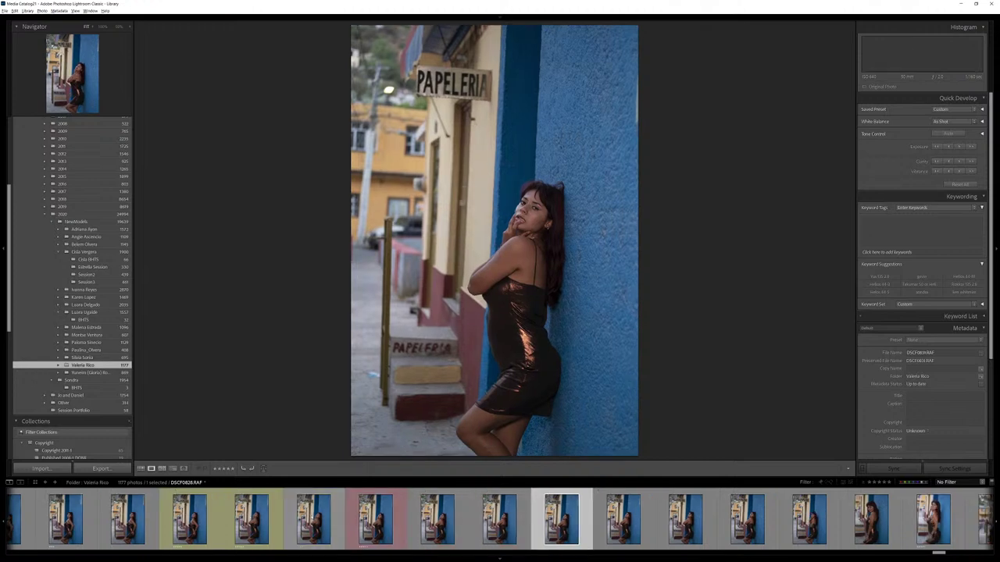
Rate the last frame with the hands at the chin and the closer smiling frame with a hand on the thigh five stars.
key("Right")
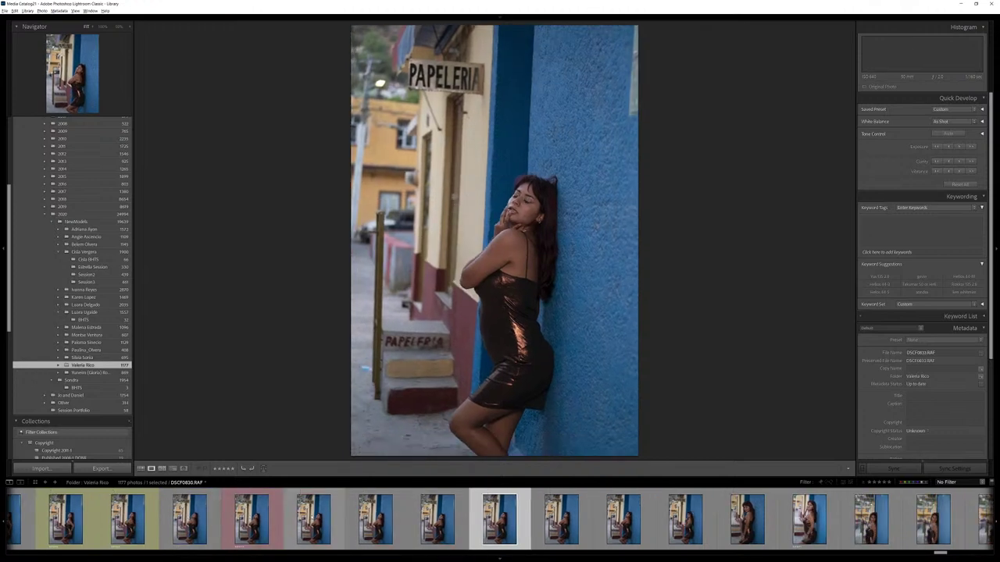
key("Right")
key("Right")
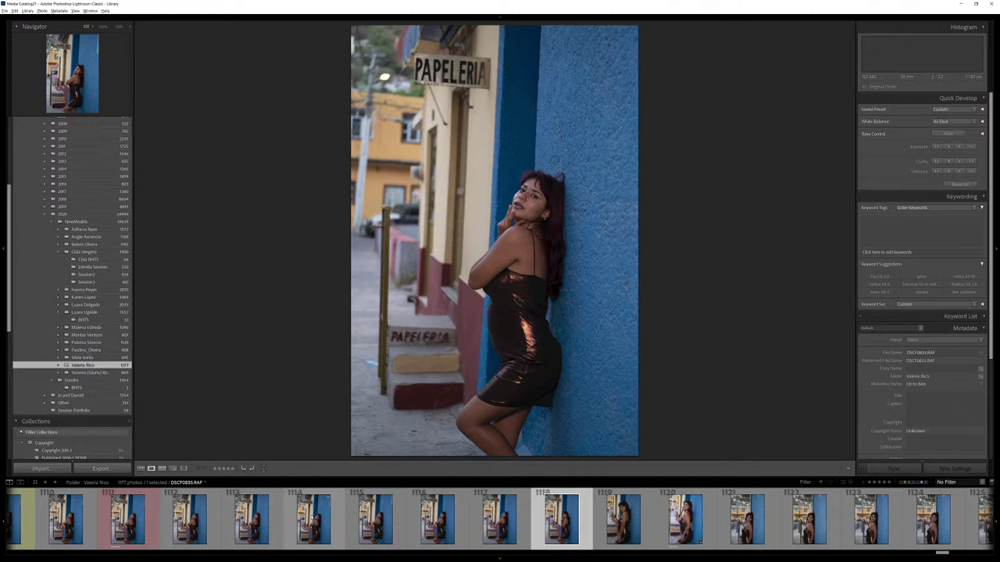
key("Right")
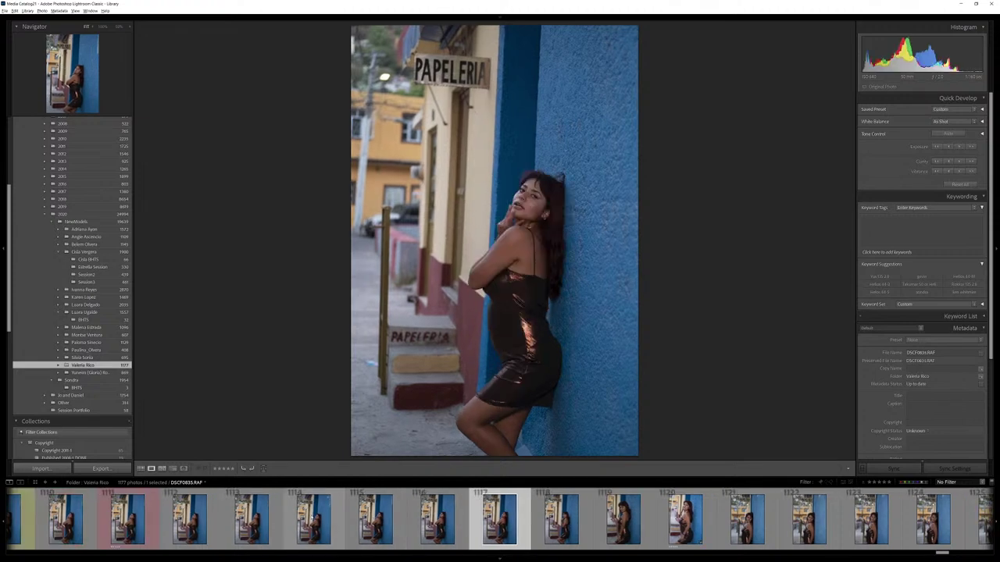
key("5")
key("Right")
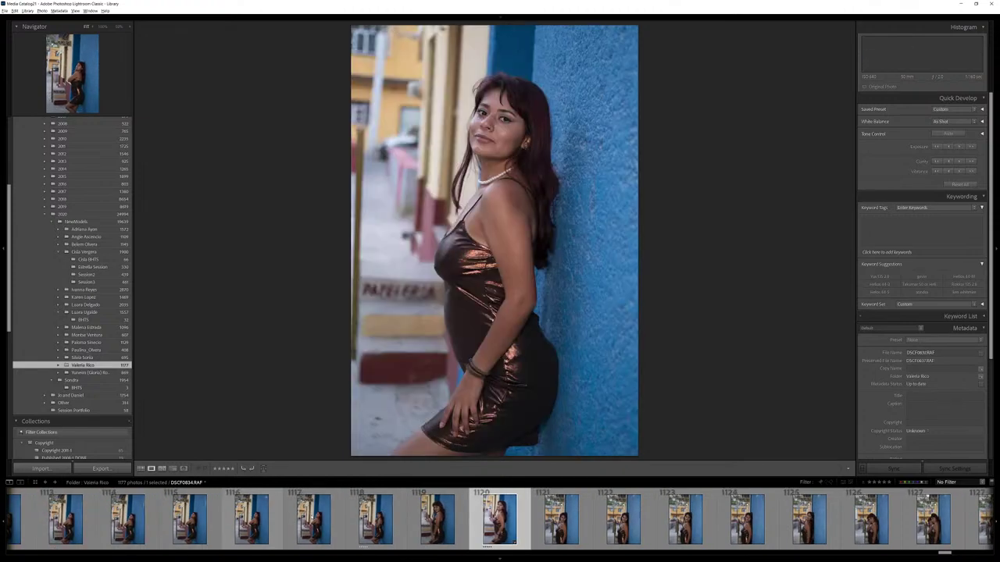
key("5")
key("Right")
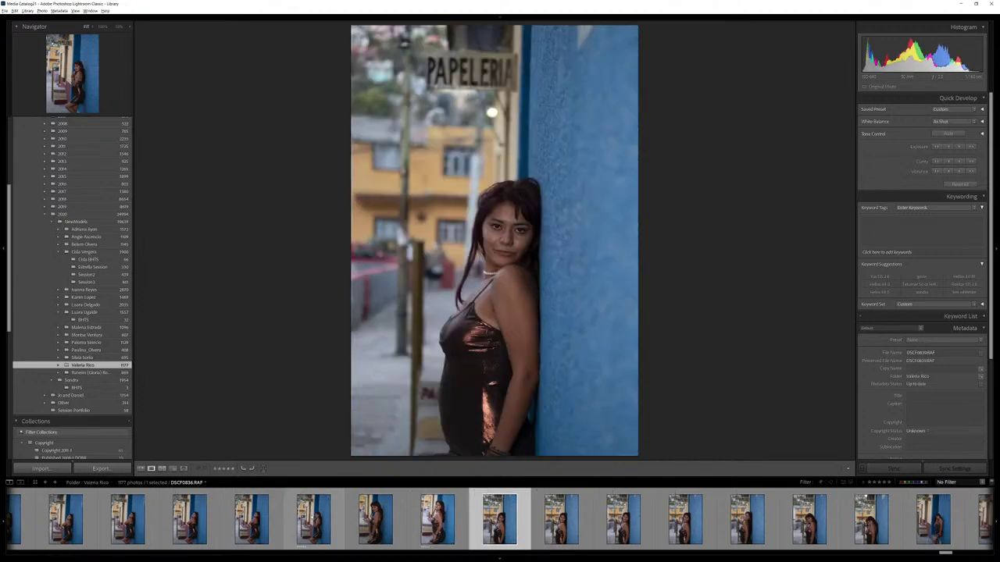
Compare the half-length blue-wall frames and rate the turned-shoulder pose and the hand-at-temple pose five stars.
key("Right")
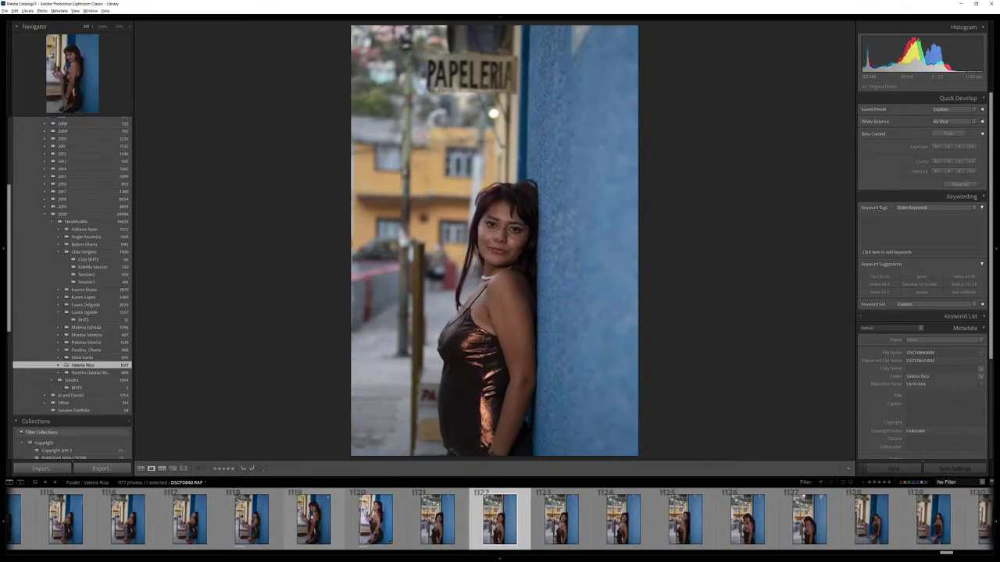
key("Right")
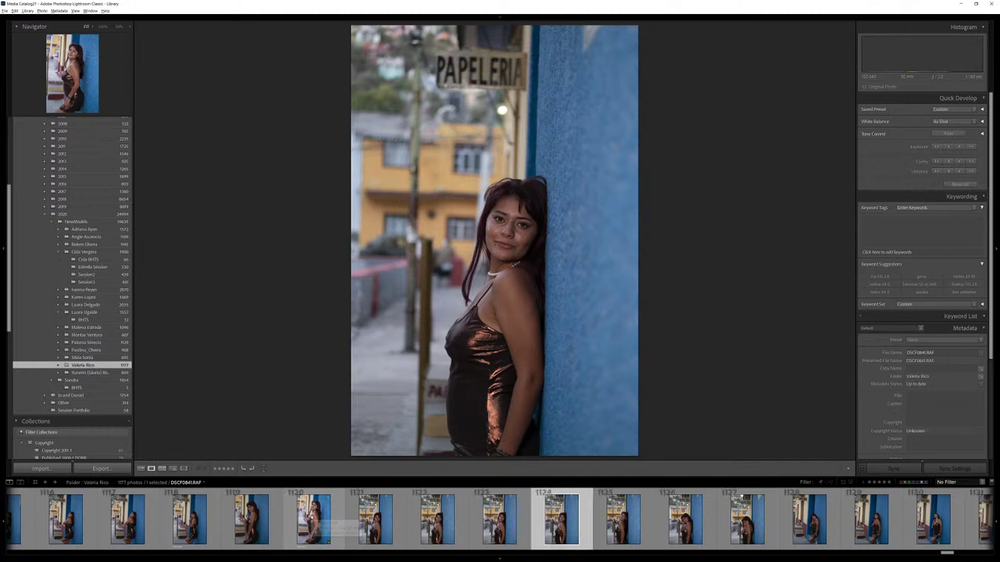
key("Left")
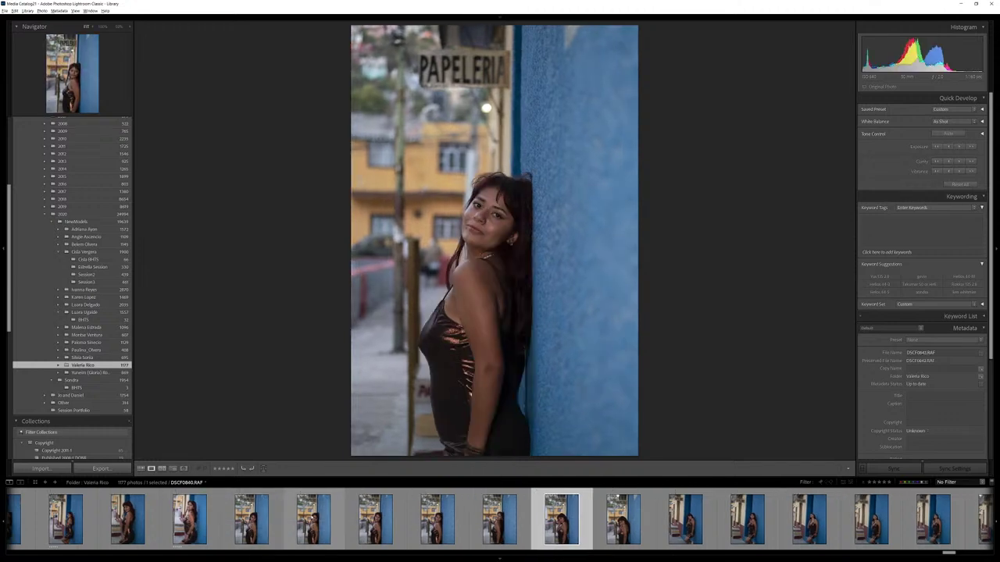
key("Right")
key("Right")
key("Right")
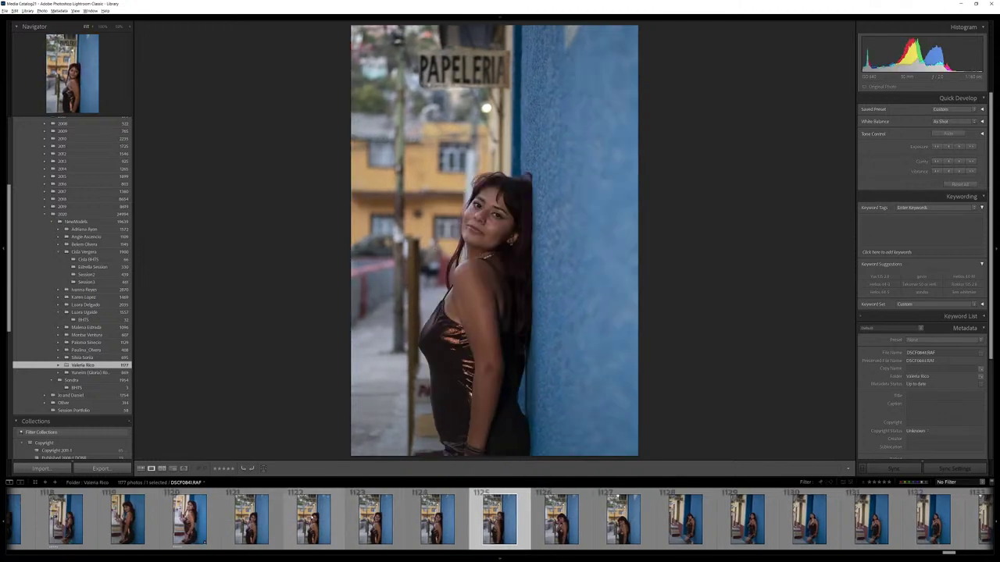
key("Right")
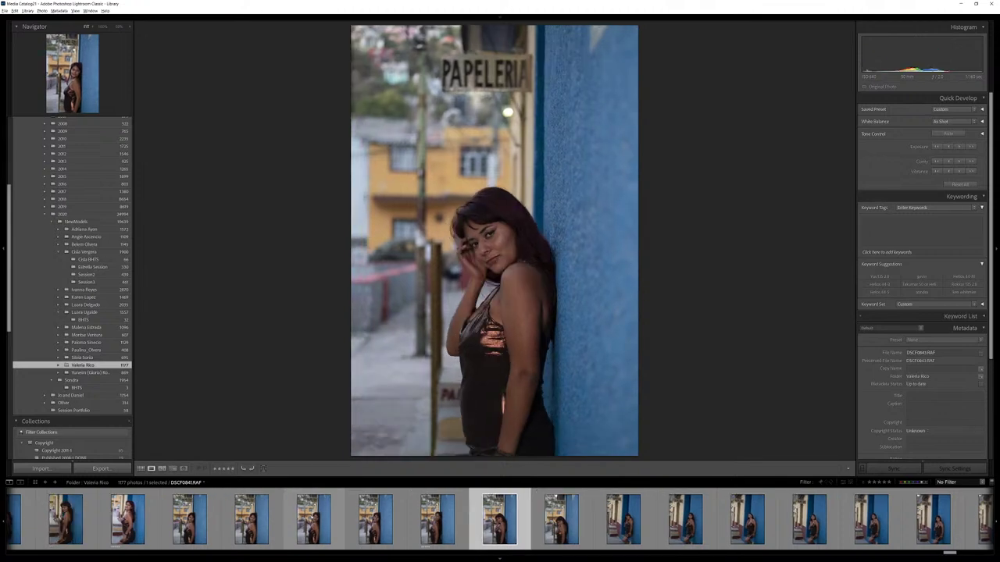
key("5")
key("Right")
key("Right")
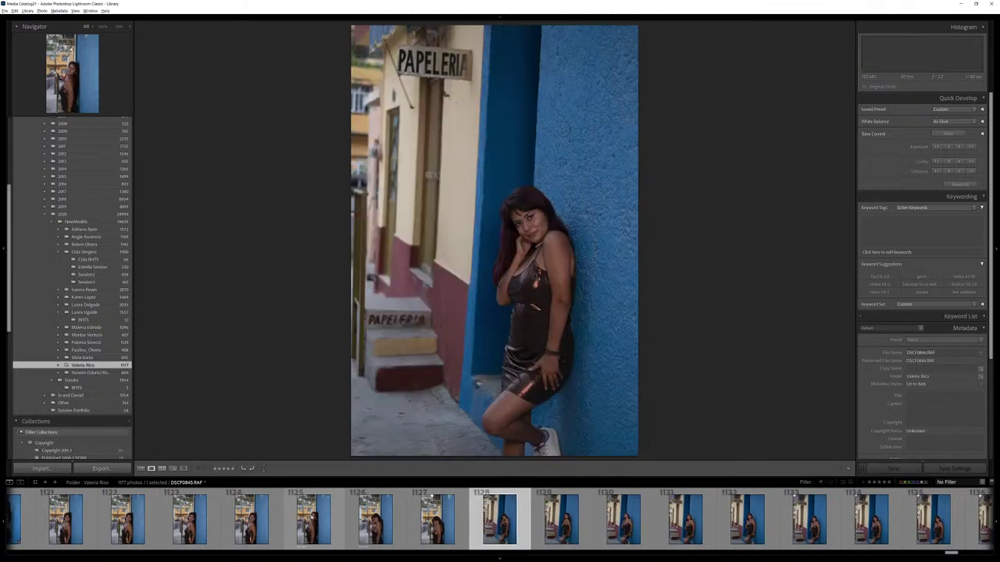
Compare the wider bent-knee frames beside the steps and rate one with the fingers holding the necklace five stars.
key("Left")
key("Right")
key("Right")
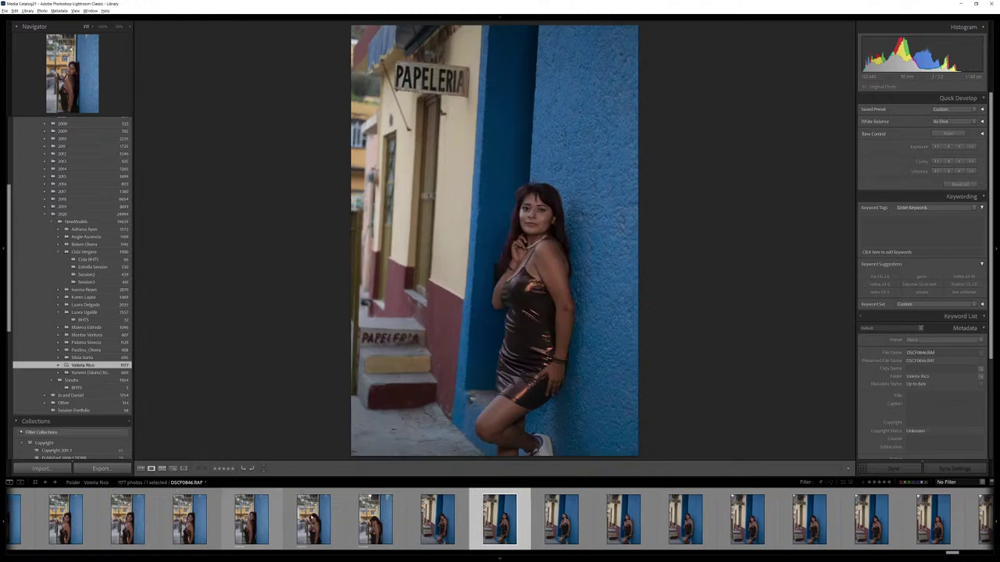
key("Left")
key("Right")
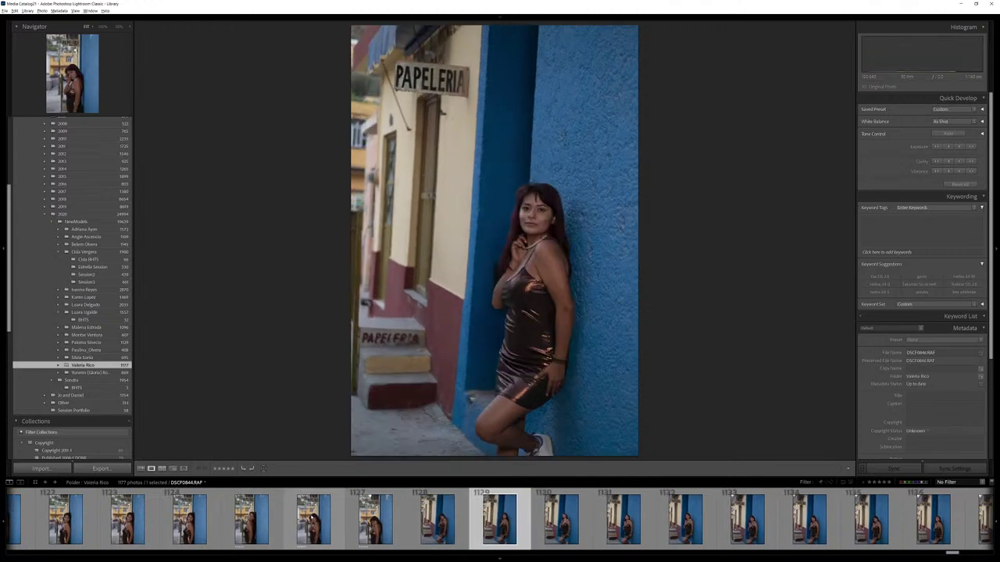
key("Right")
key("Right")
key("Right")
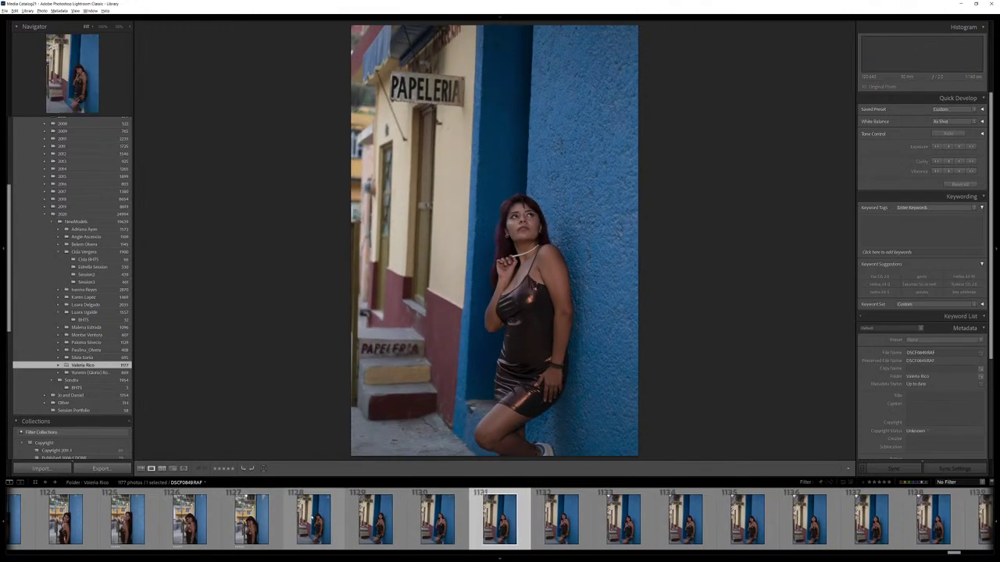
key("Left")
key("5")
key("Left")
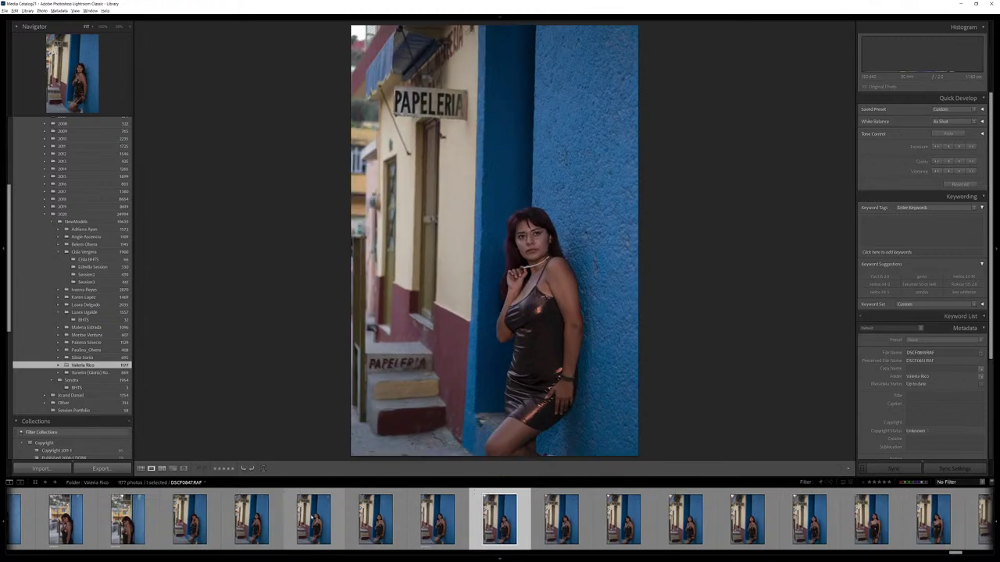
Compare the remaining frames with a hand at the necklace and rate the raised-chin one five stars.
key("Right")
key("Right")
key("Right")
key("Right")
key("Right")
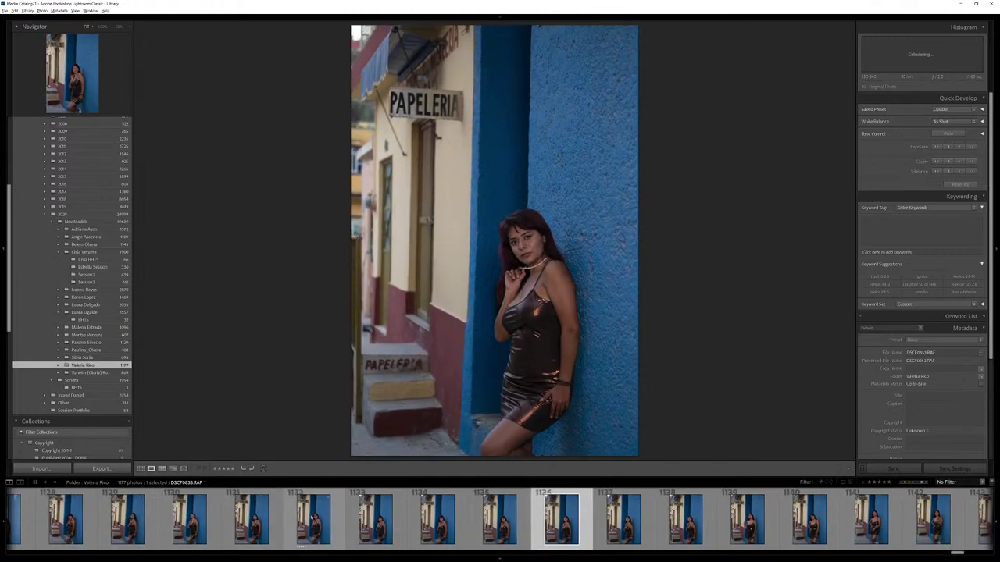
key("Right")
key("Right")
key("Right")
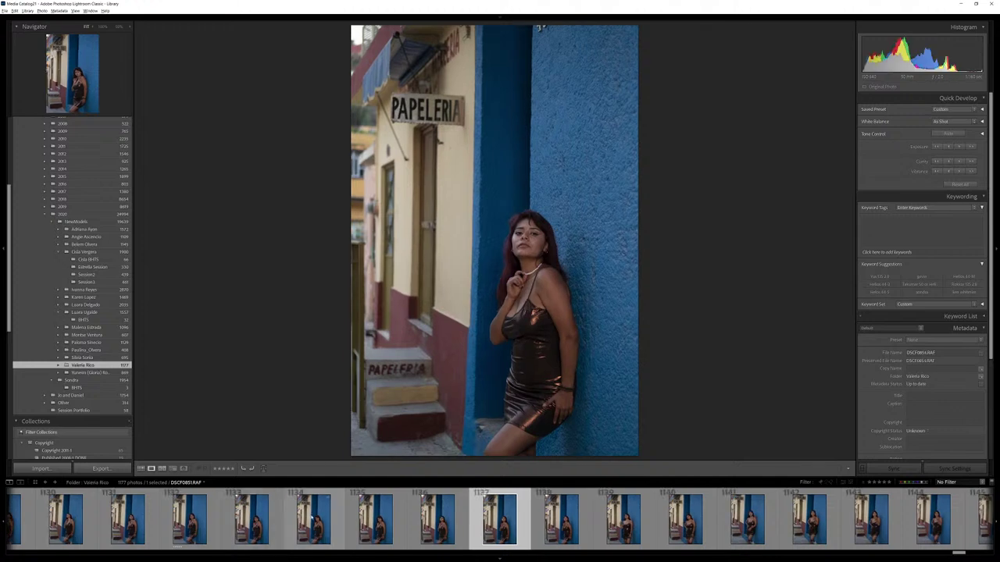
Review the front-facing frames against the blue wall, including the raised-hand, hands-at-waist and fingers-at-lips poses.
key("Right")
key("Right")
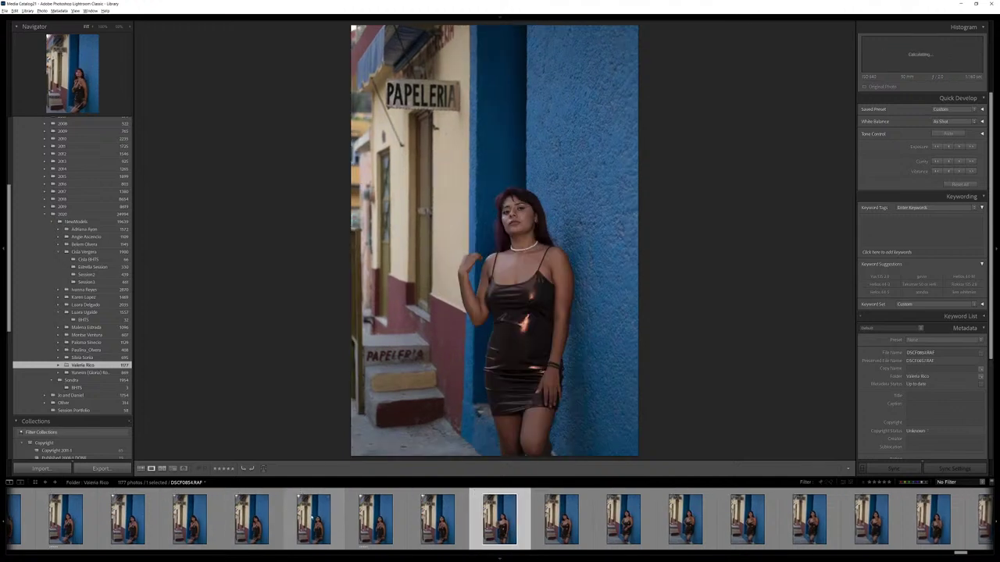
key("Right")
key("Right")
key("Right")
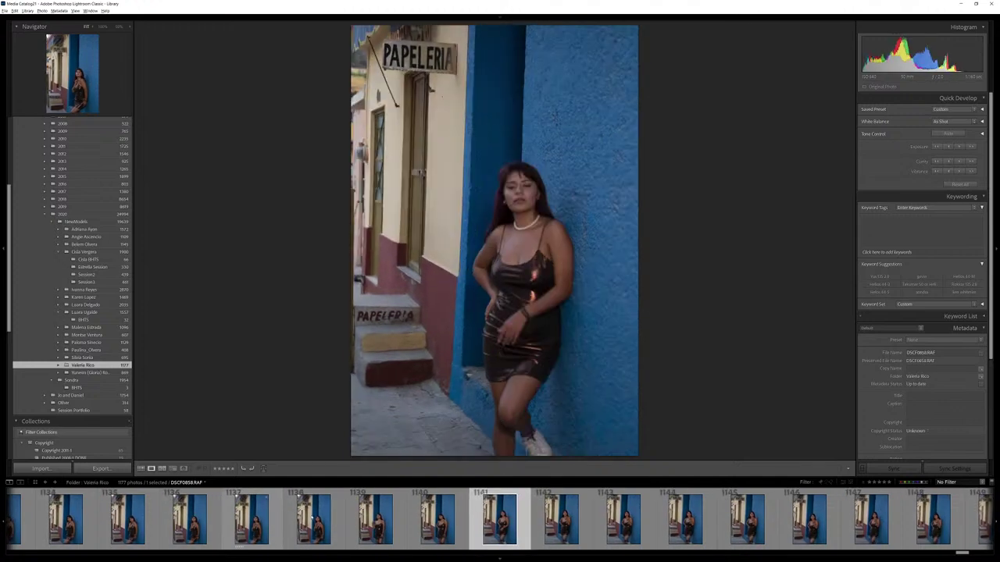
key("Right")
key("Right")
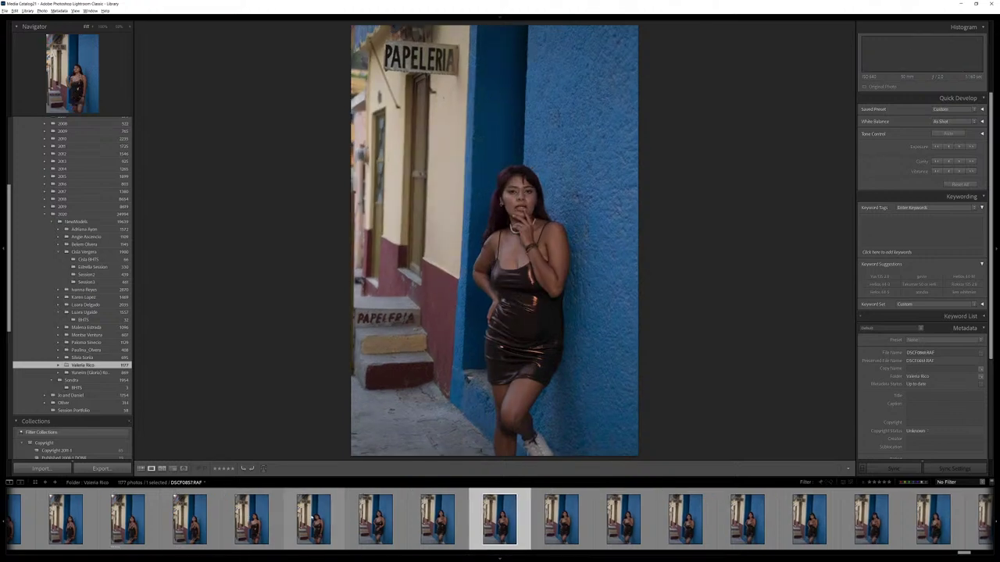
Compare the crossed-leg frames with fingers at the lips and rate the preferred one five stars.
key("Right")
key("5")
key("Left")
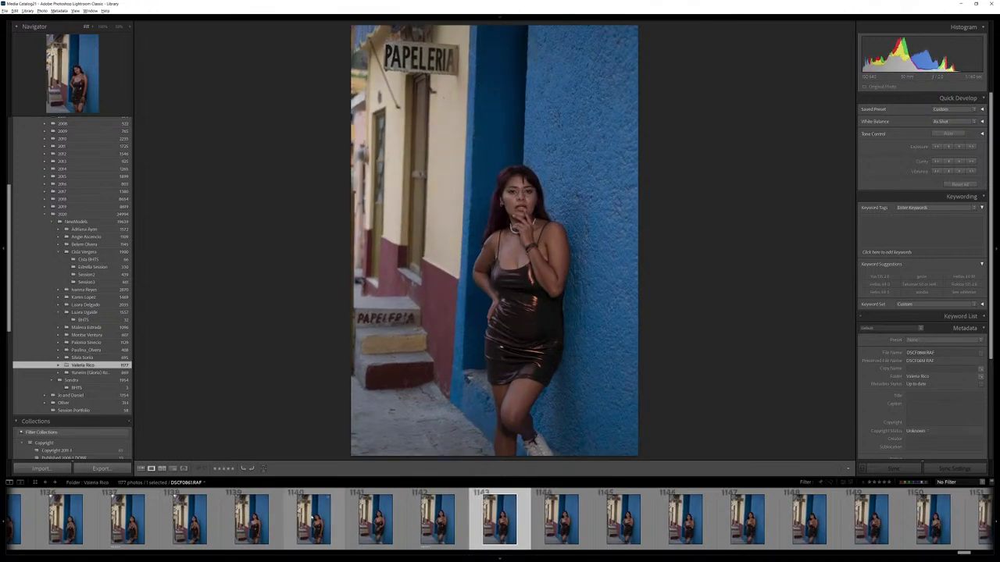
key("Right")
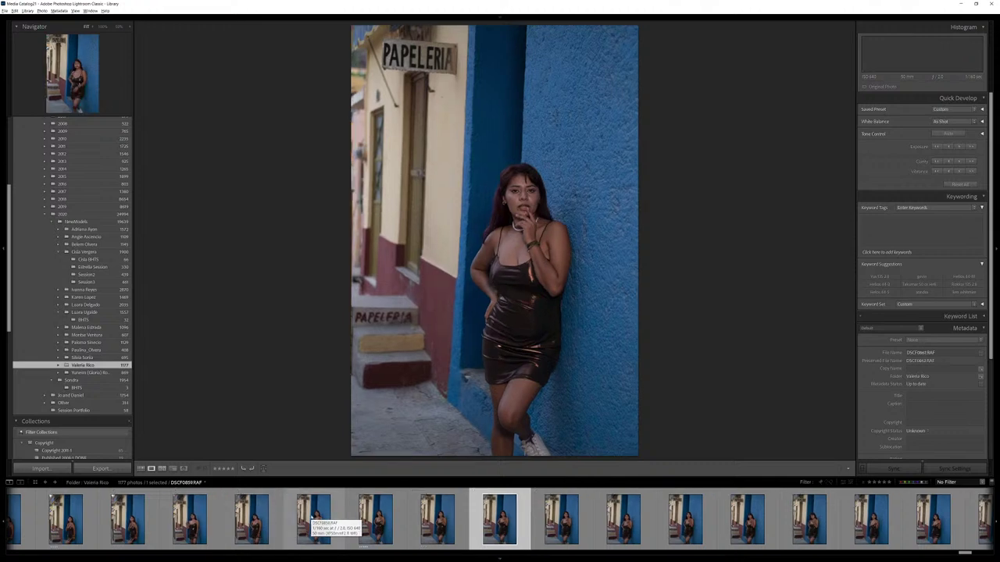
key("Right")
key("5")
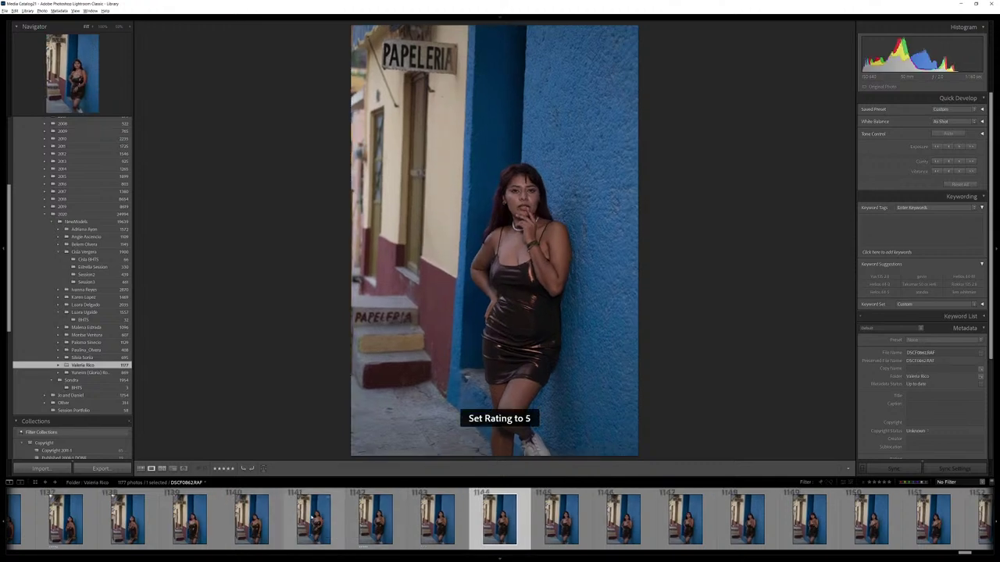
Compare the hand-at-chin and hand-on-chest poses, and rate the camera-facing frame with a raised hand by the shoulder five stars.
key("Right")
key("Right")
key("Right")
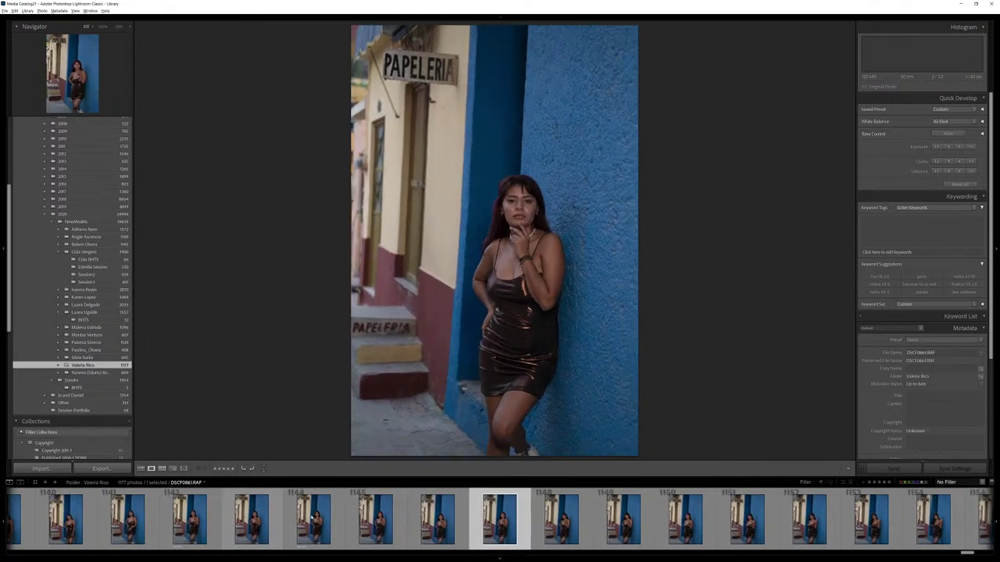
key("Right")
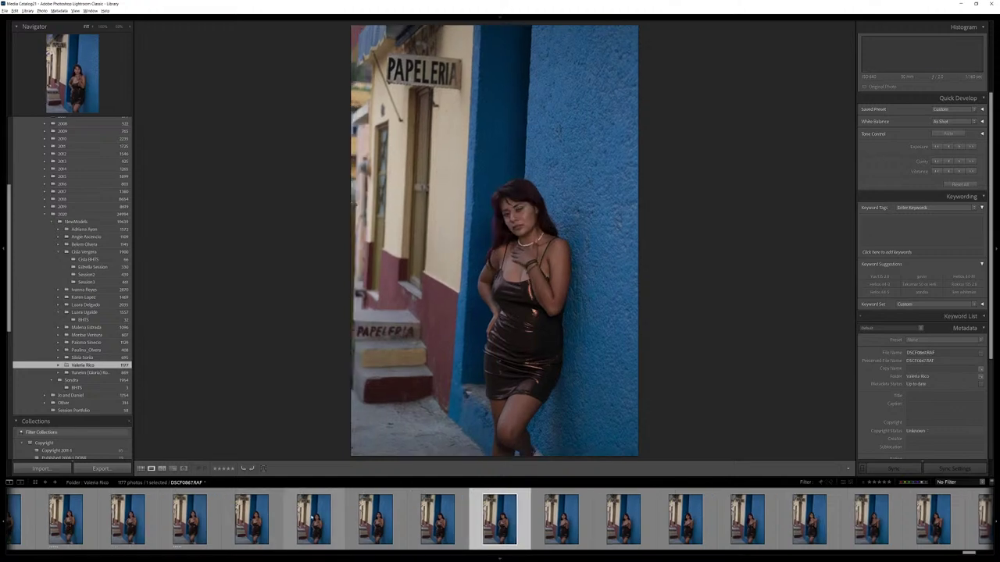
key("Right")
key("Right")
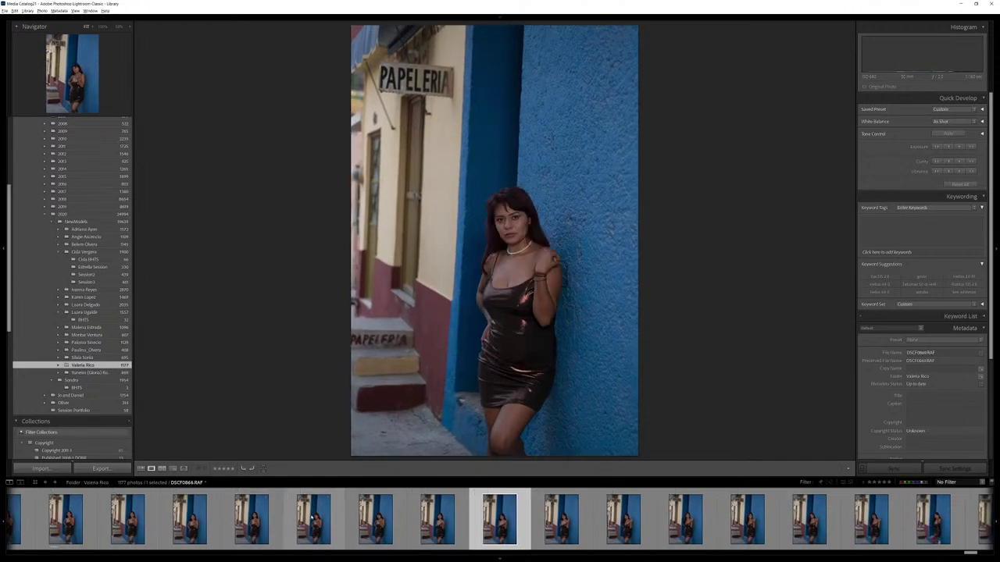
key("Right")
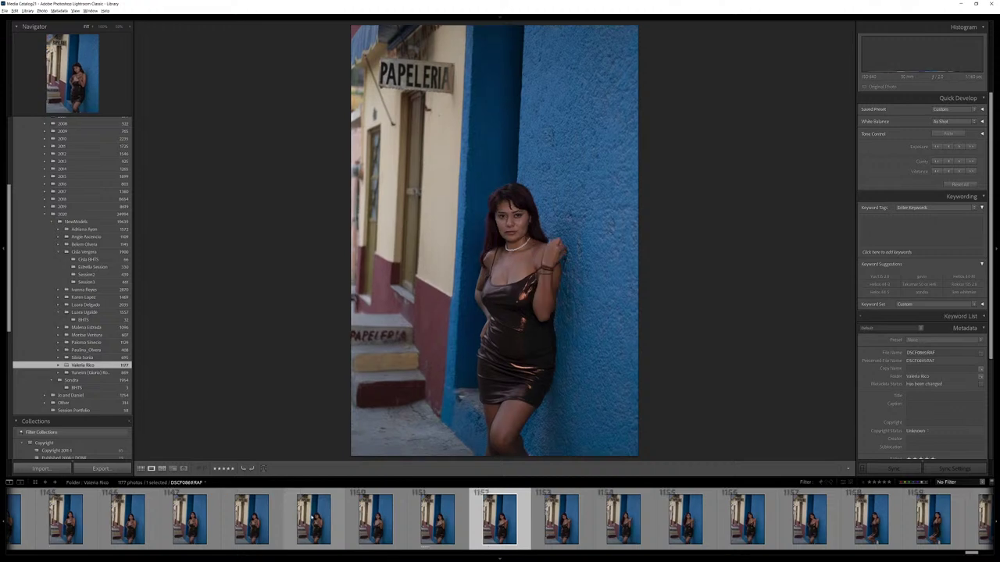
Rate the frame with lowered eyes and a raised hand by the shoulder five stars.
key("Right")
key("Right")
key("Right")
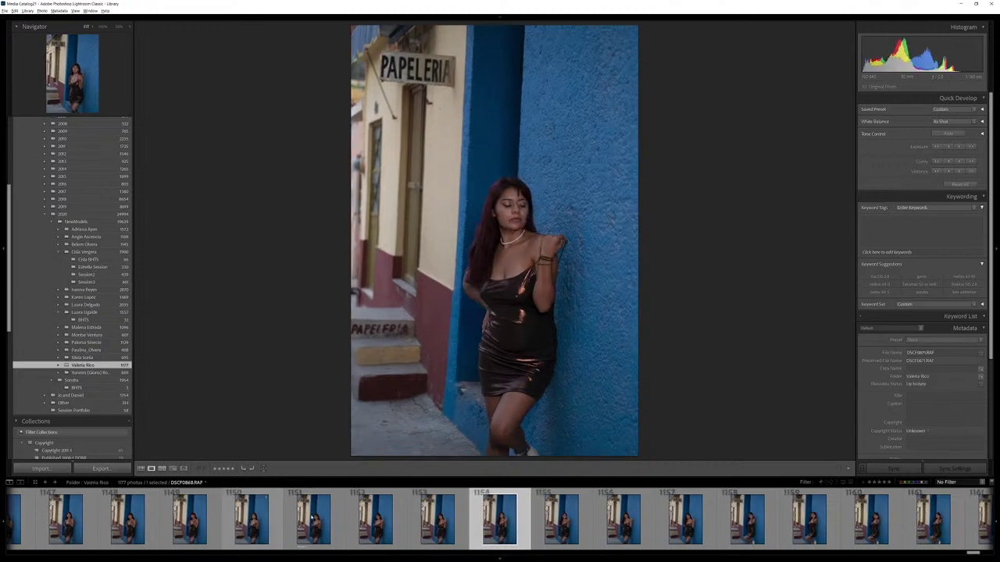
key("5")
key("Right")
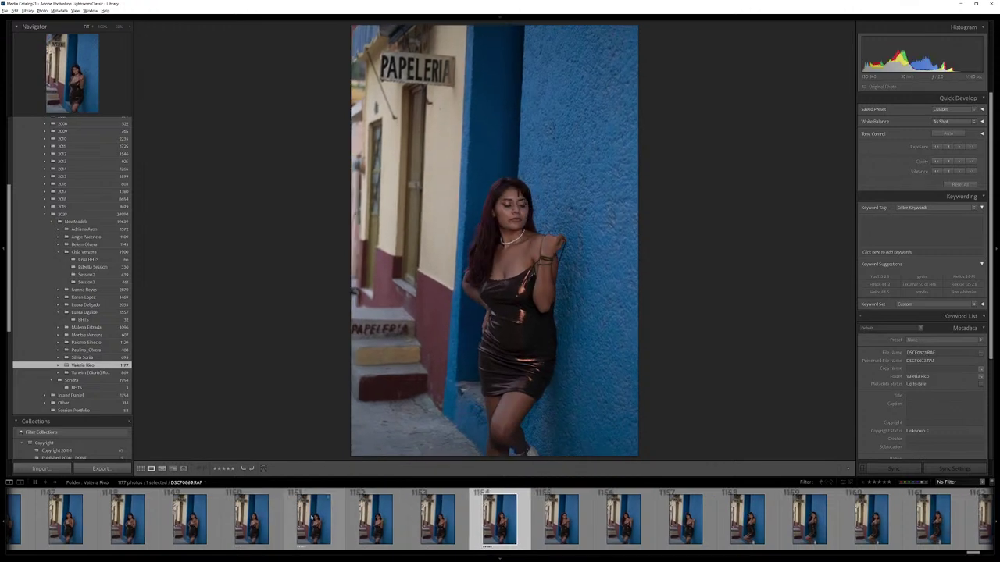
Compare the raised-hand and bent-knee frames against the blue wall, and rate the preferred hand-at-cheek, bent-knee frames five stars.
key("Right")
key("Right")
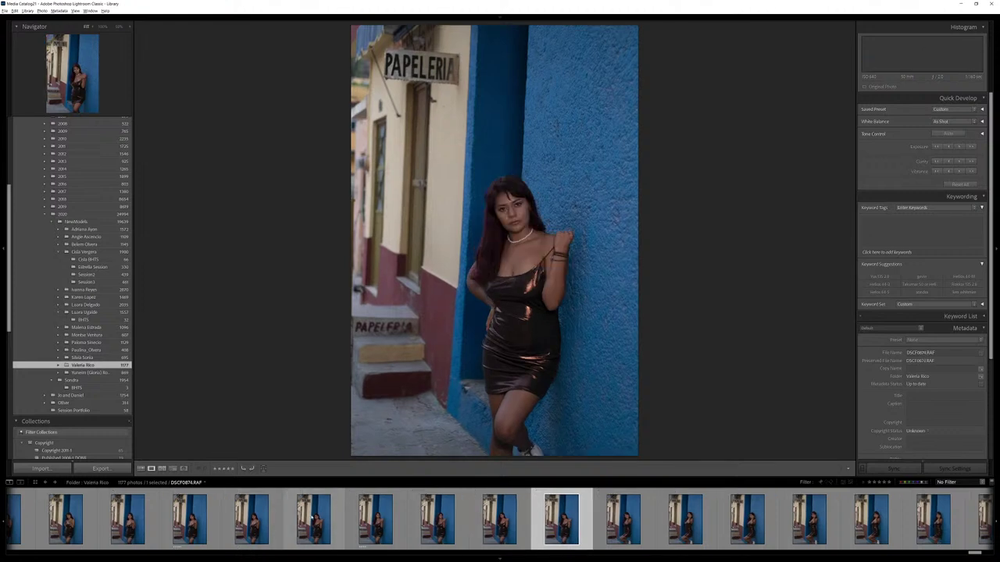
key("Right")
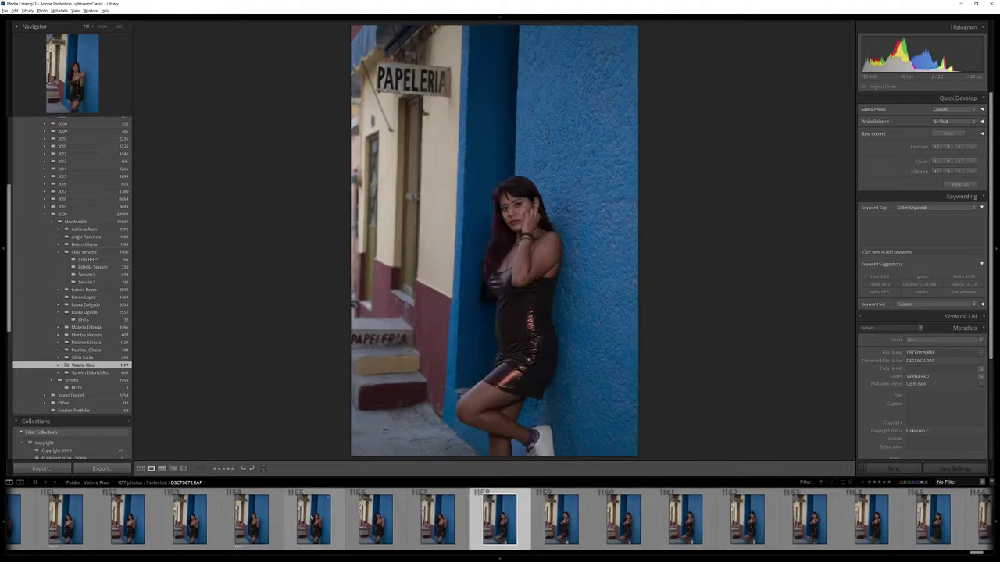
key("Right")
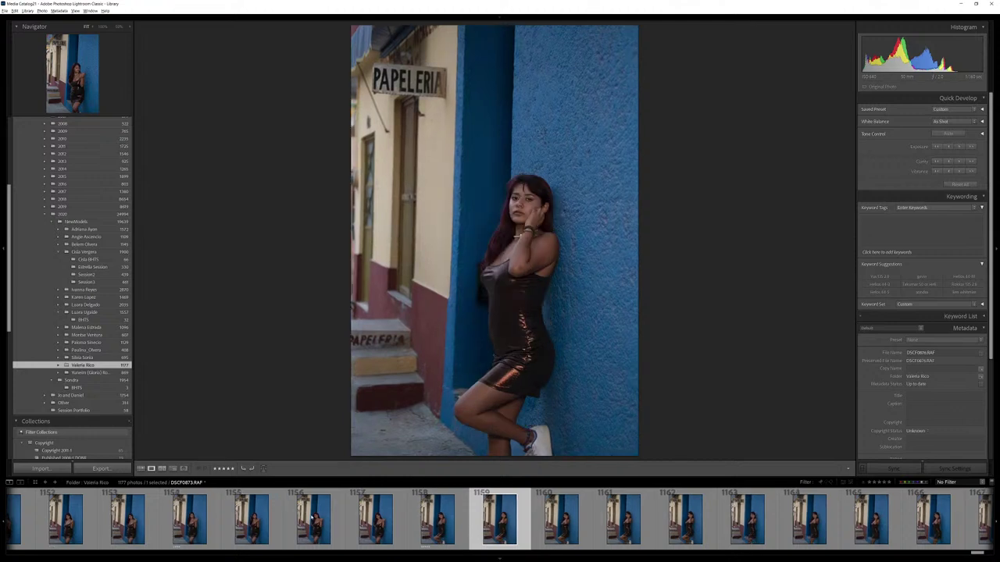
key("Right")
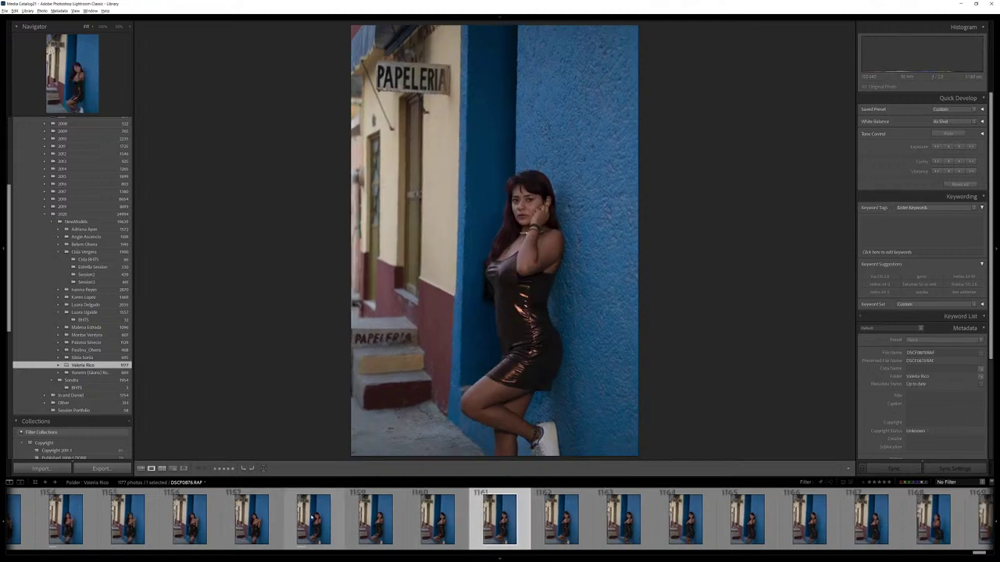
key("5")
key("Right")
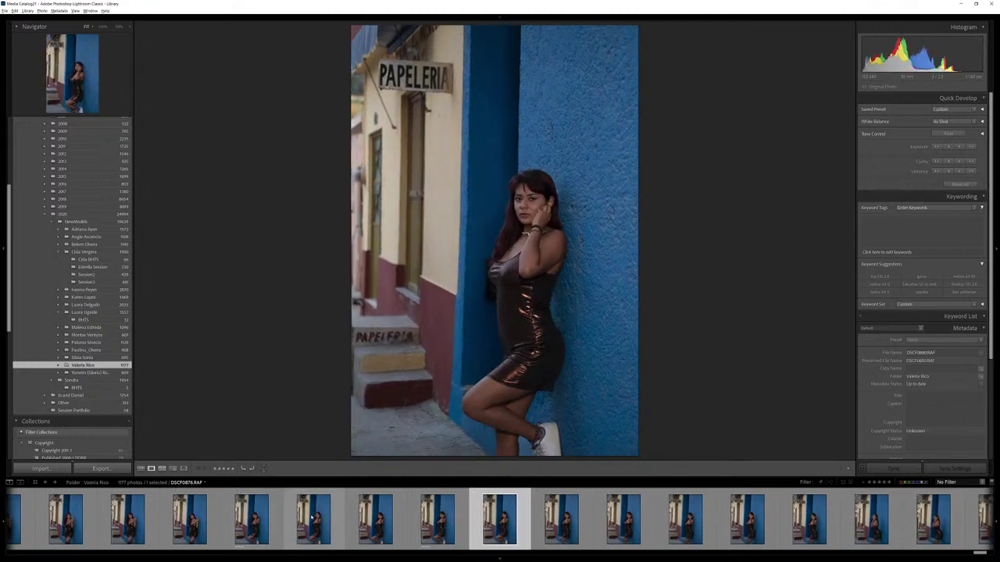
Rate the preferred standing hand-at-cheek frame and the tilted-head frame with hands under the chin five stars.
key("Right")
key("Right")
key("Right")
key("Right")
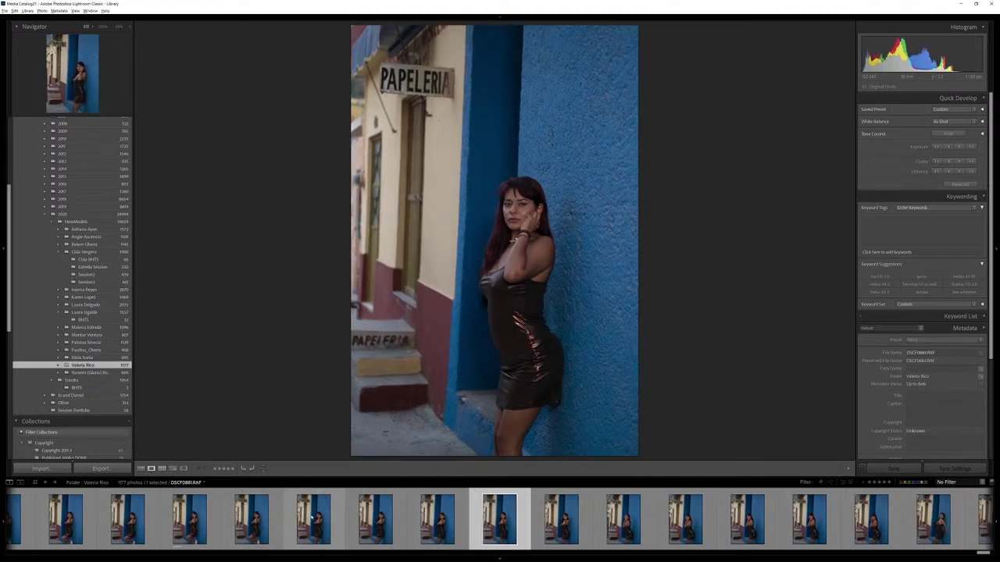
key("Right")
key("Right")
key("Right")
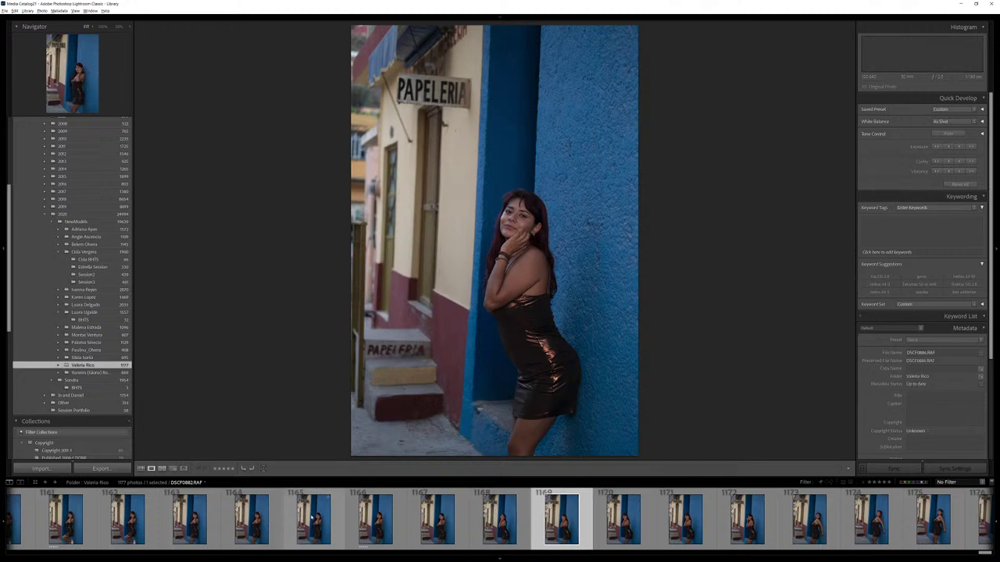
key("Left")
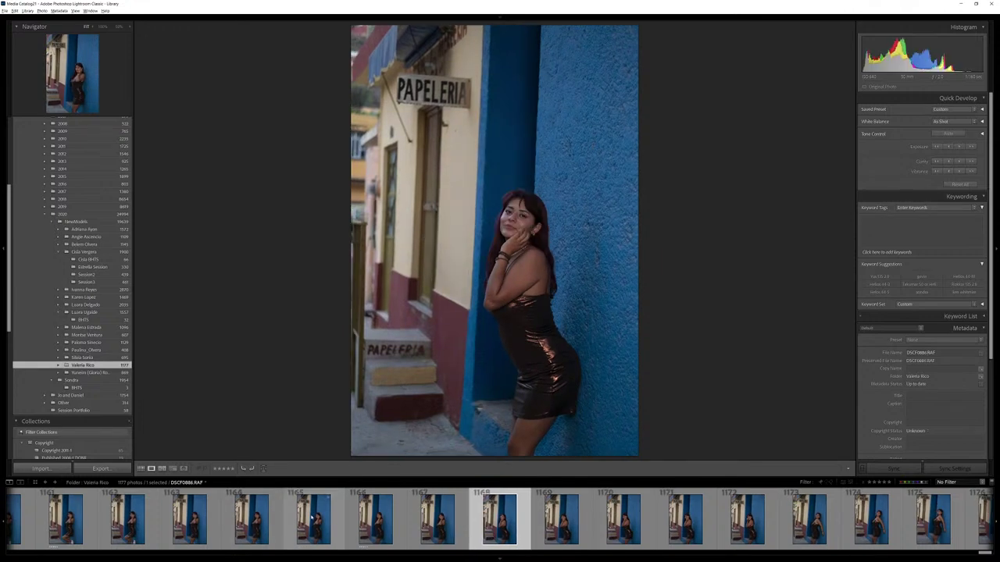
Compare the smiling hand-at-face poses, and rate the first frame leaning back with an arm against the blue wall five stars.
key("Right")
key("Right")
key("Right")
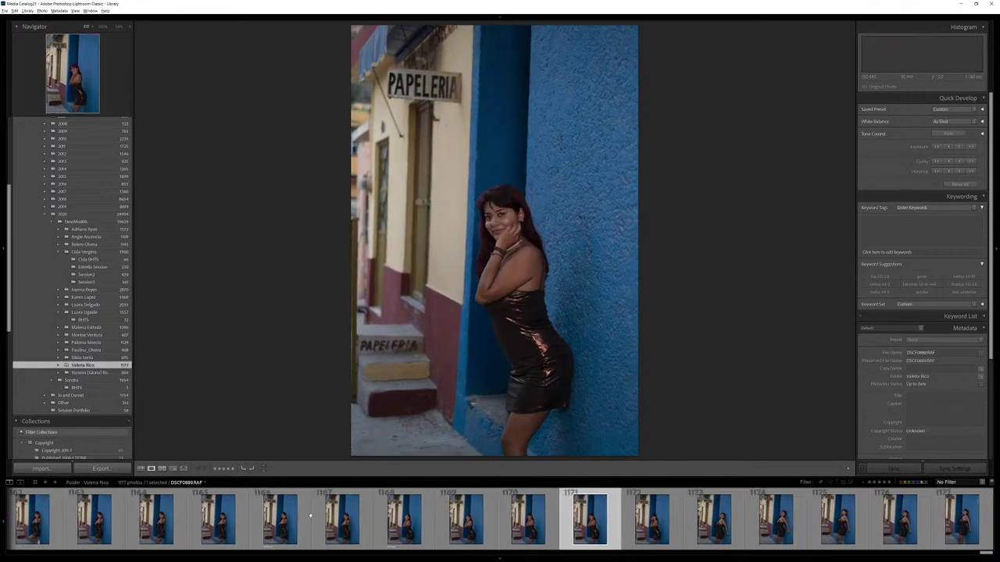
key("Right")
key("Right")
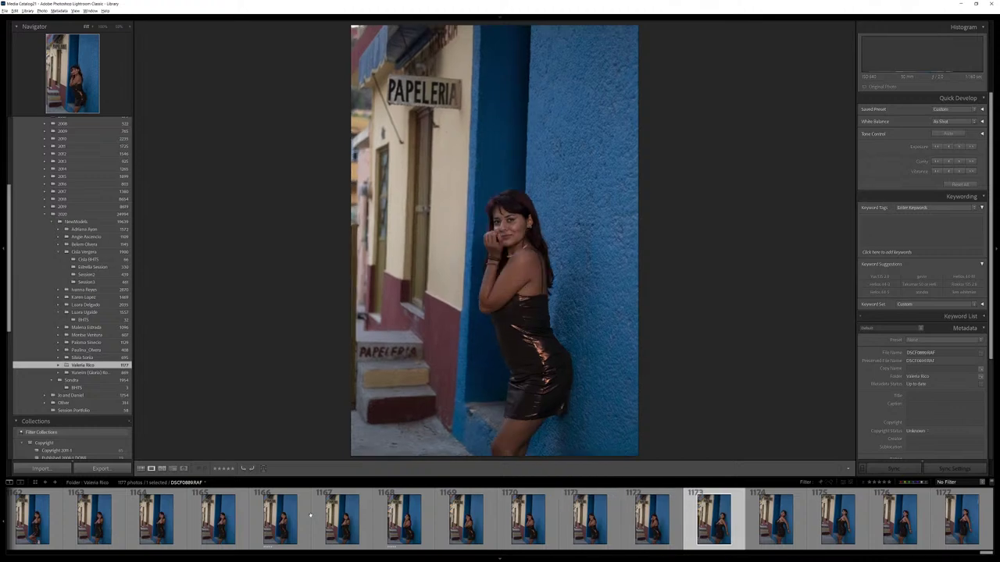
key("Right")
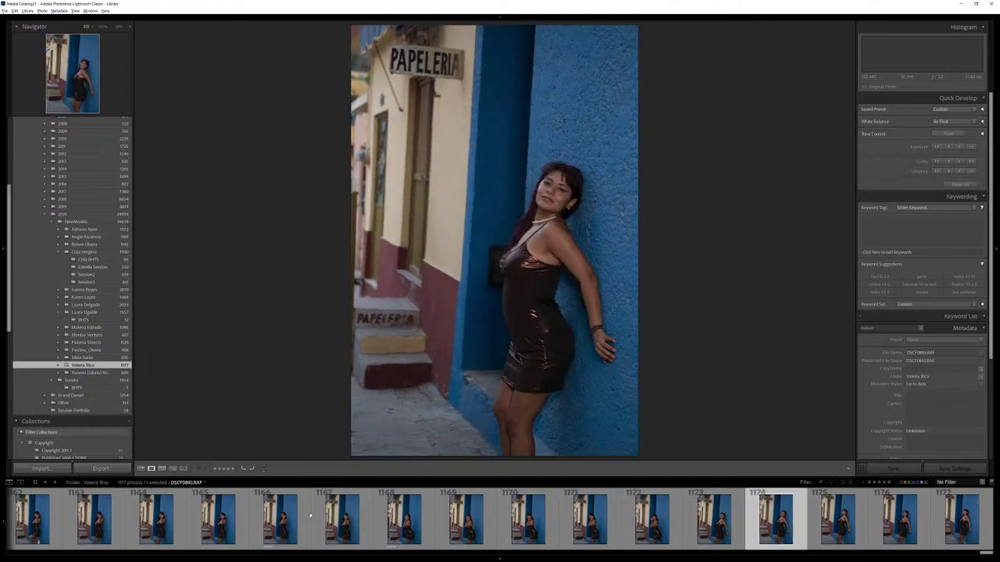
key("Right")
key("Left")
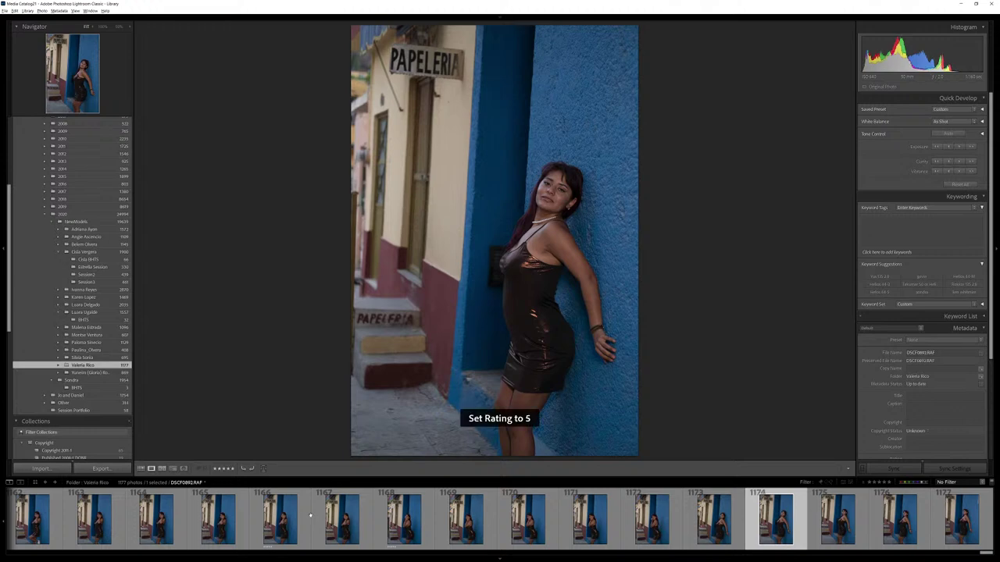
Compare the remaining frames leaning back against the wall up to the folder's last photo with the rated one.
key("Right")
key("Right")
key("Right")
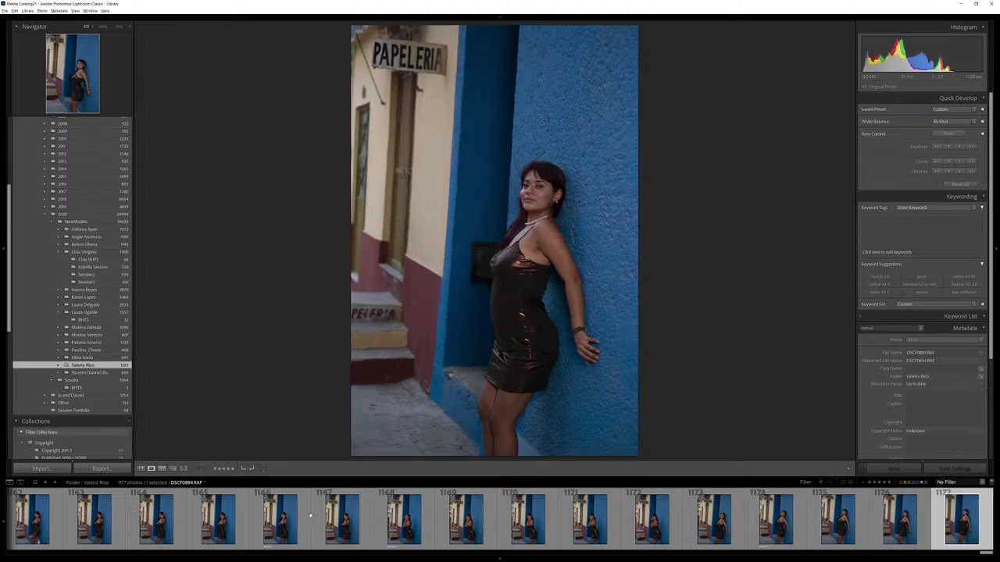
key("Left")
key("Left")
key("Left")
key("Left")
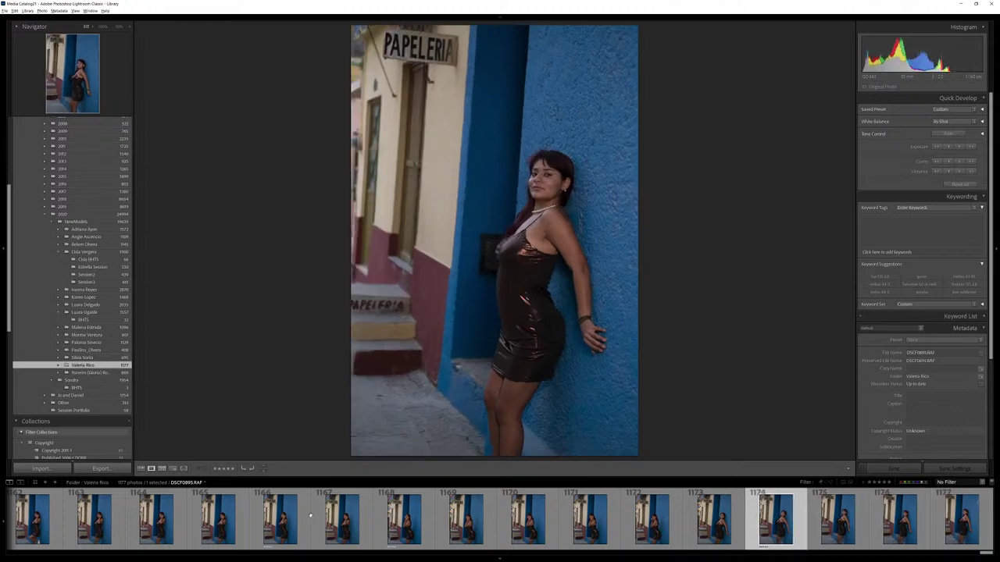
Show the folder in the grid filtered to five-star photos, and switch the filter off again.
key("g")
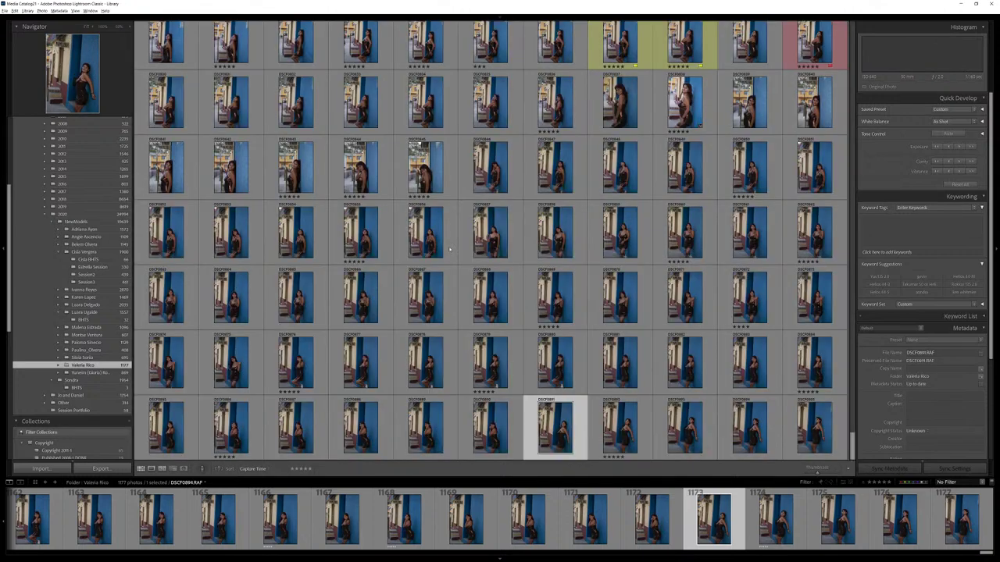
left_click(890, 482)
key("ctrl+l")
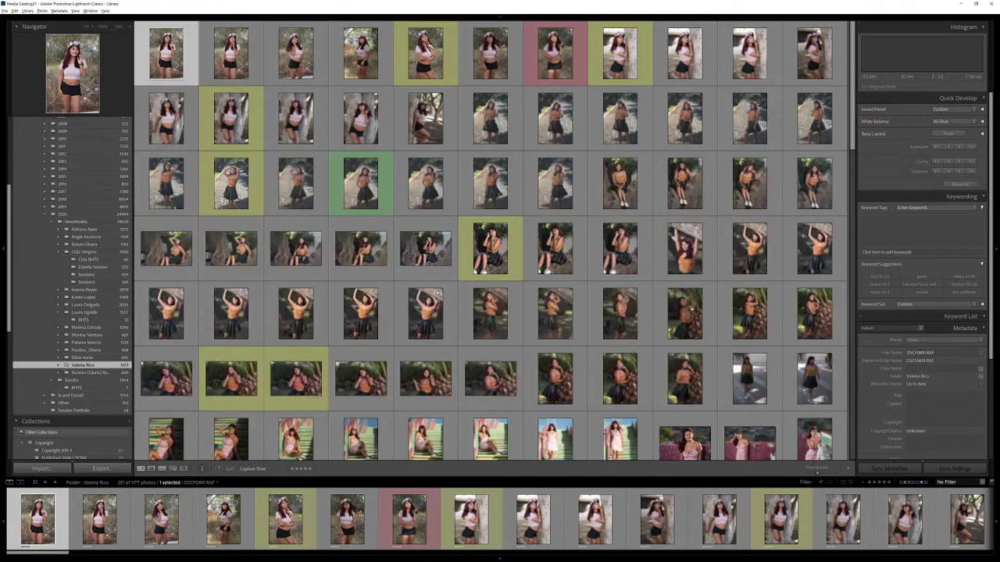
key("ctrl+l")
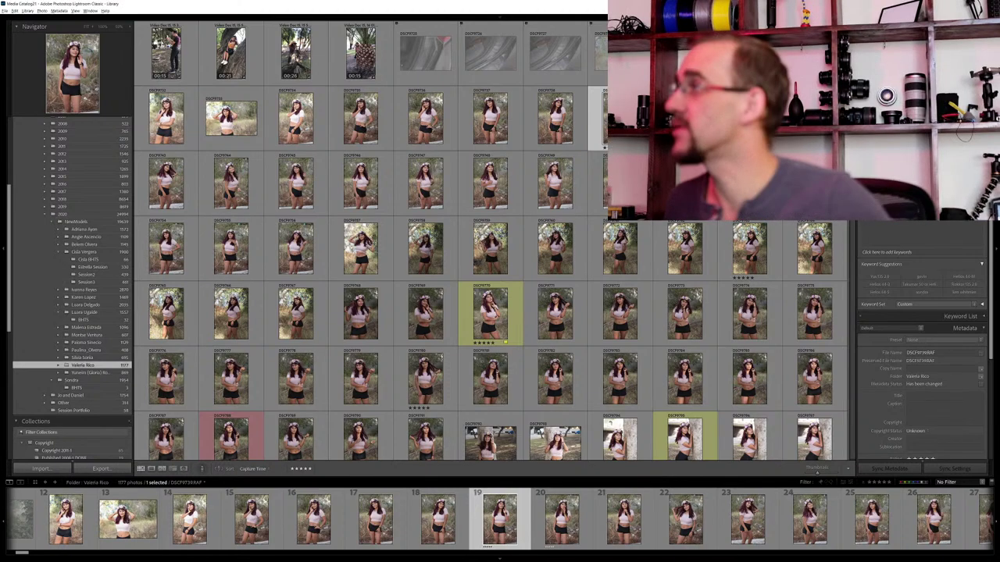
Look over the ratings and colour labels across the whole unfiltered session, enlarging one frame beside the painted pole.
scroll(361, 199, "down", 10)
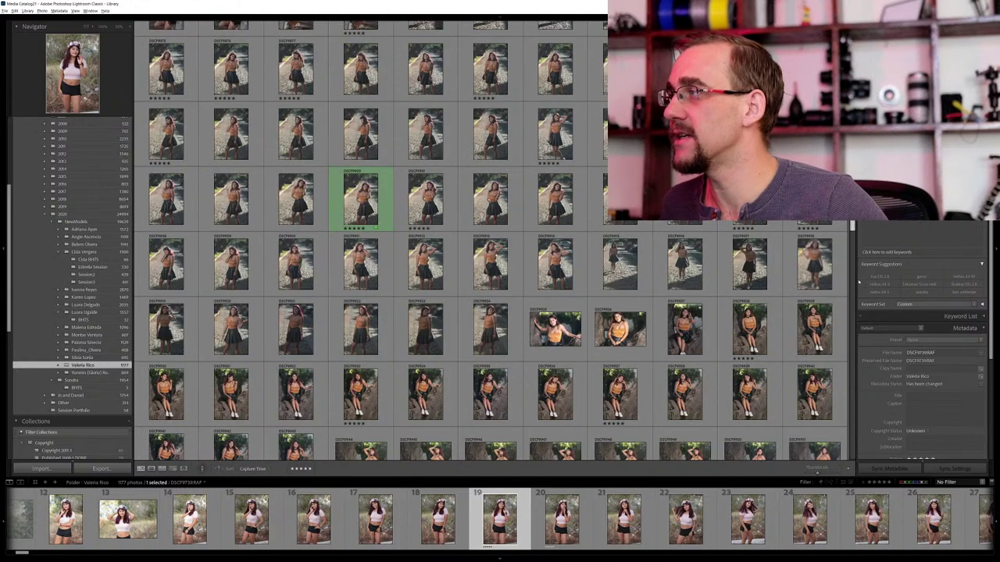
left_click_drag(858, 298, 854, 313)
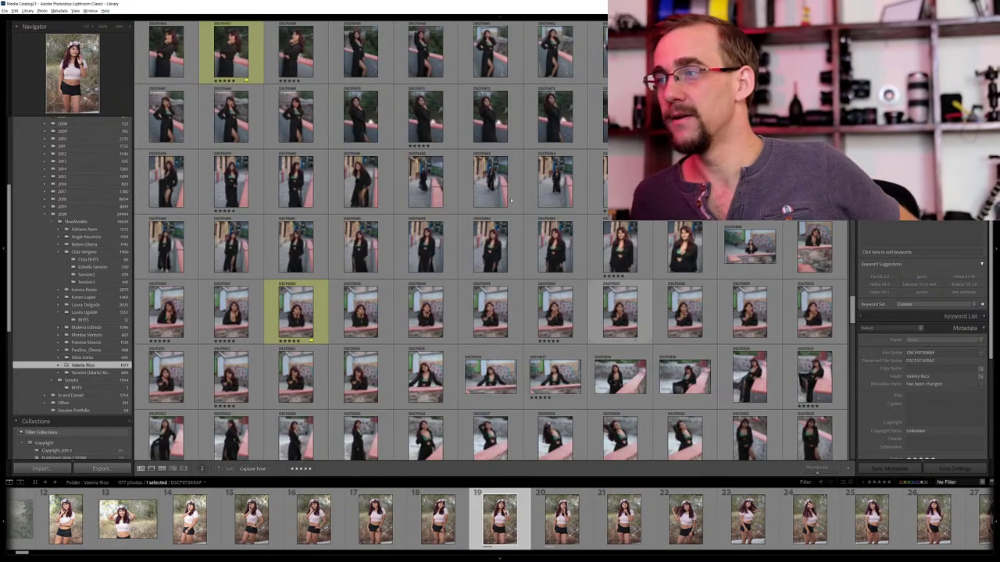
scroll(511, 201, "down", 10)
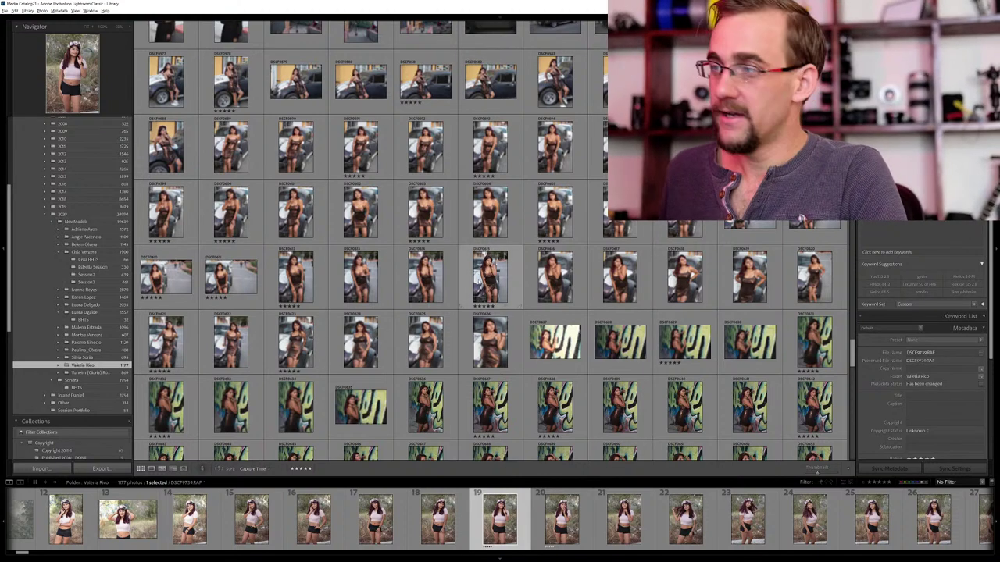
scroll(490, 240, "down", 5)
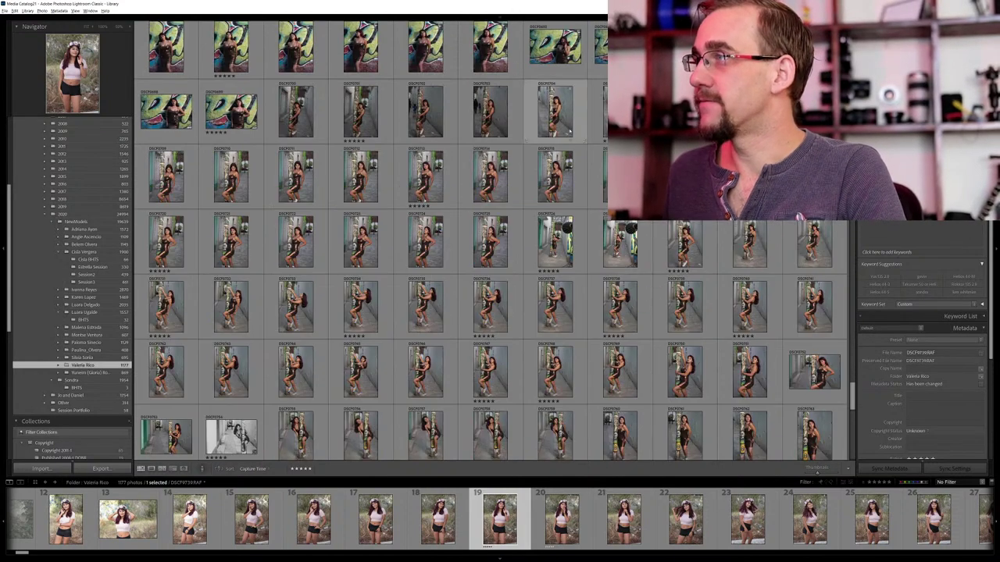
double_click(553, 173)
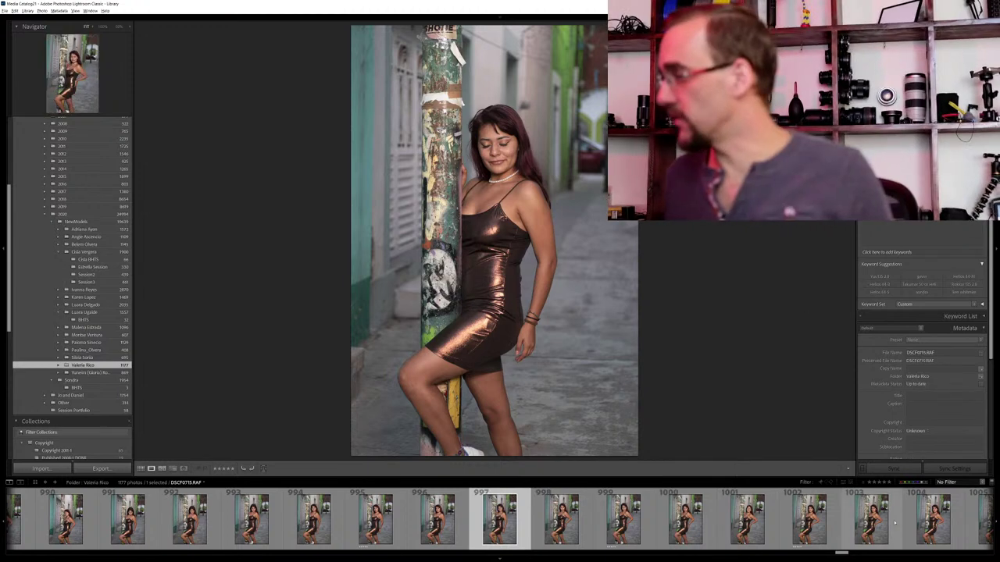
key("ctrl+l")
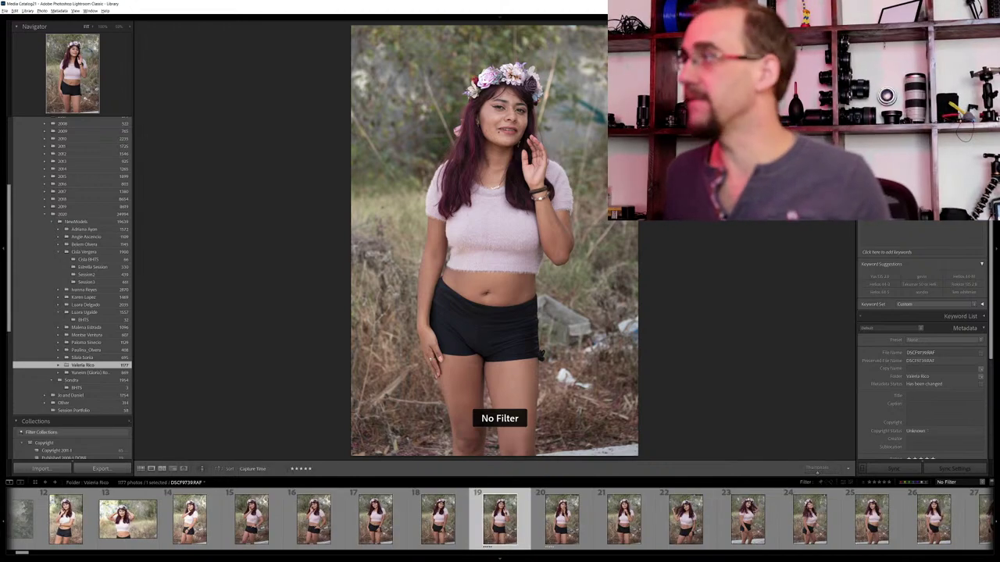
key("g")
key("j")
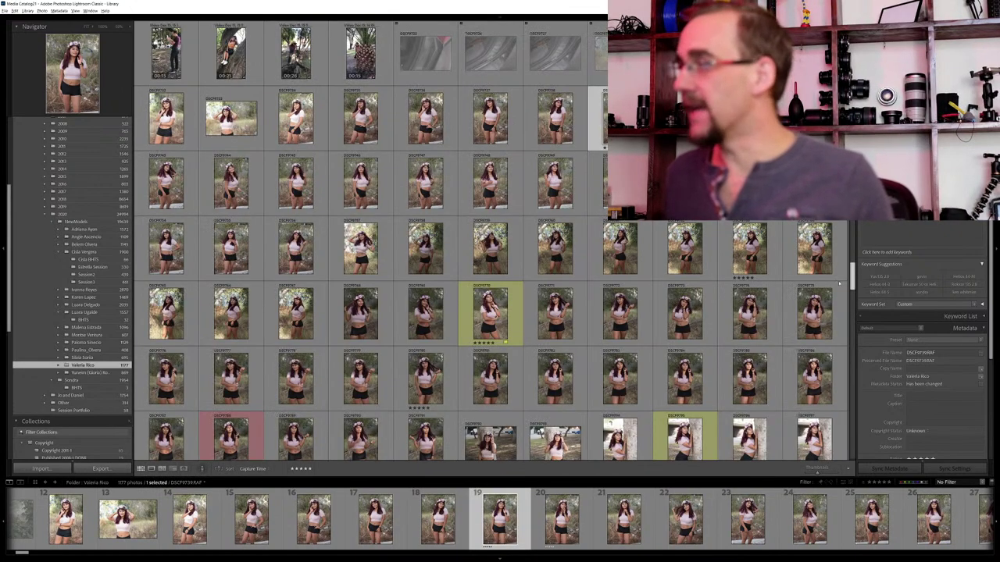
scroll(845, 335, "down", 5)
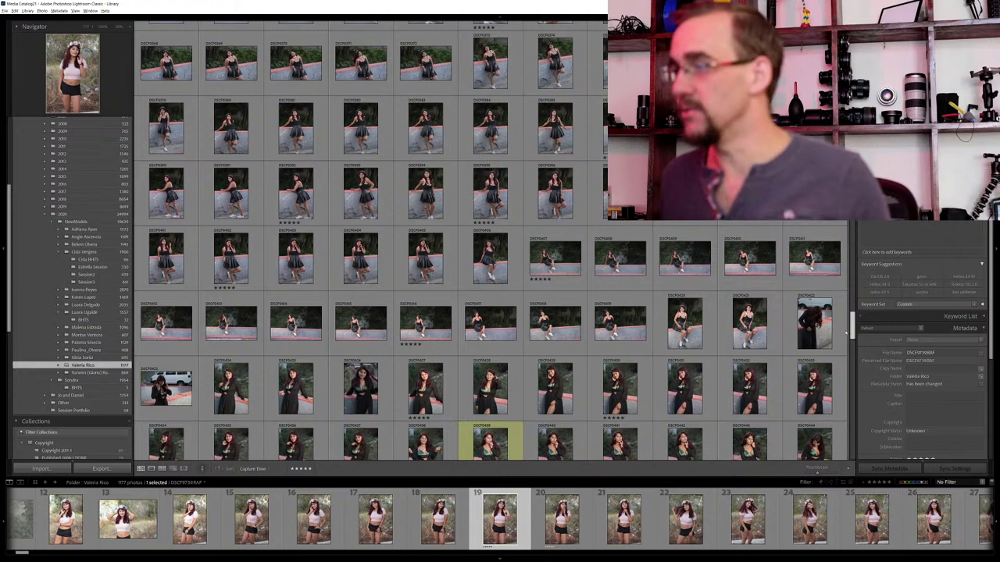
scroll(845, 334, "down", 3)
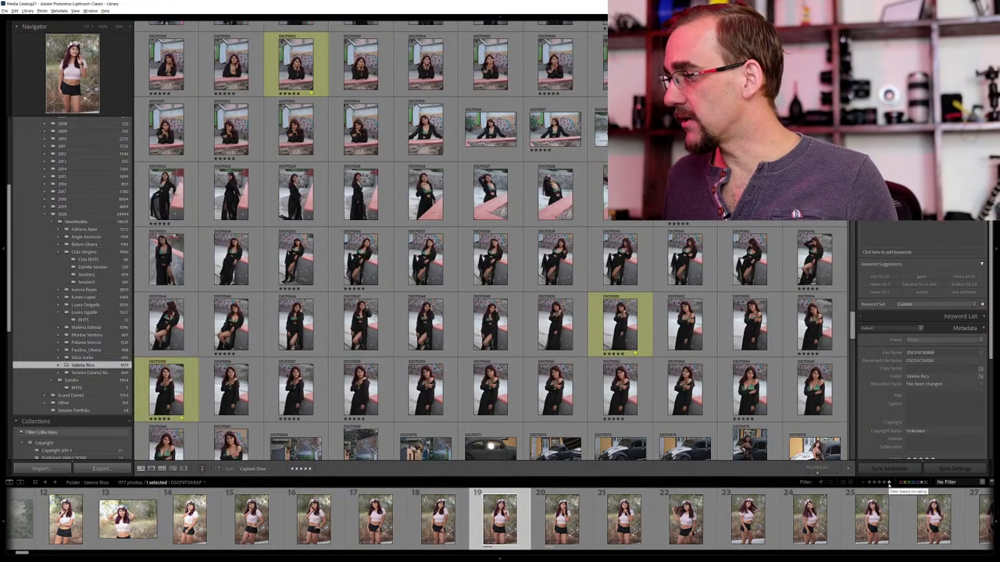
Filter the folder to five-star photos with the yellow label, and review the black-dress and blue-wall picks one by one.
left_click(888, 483)
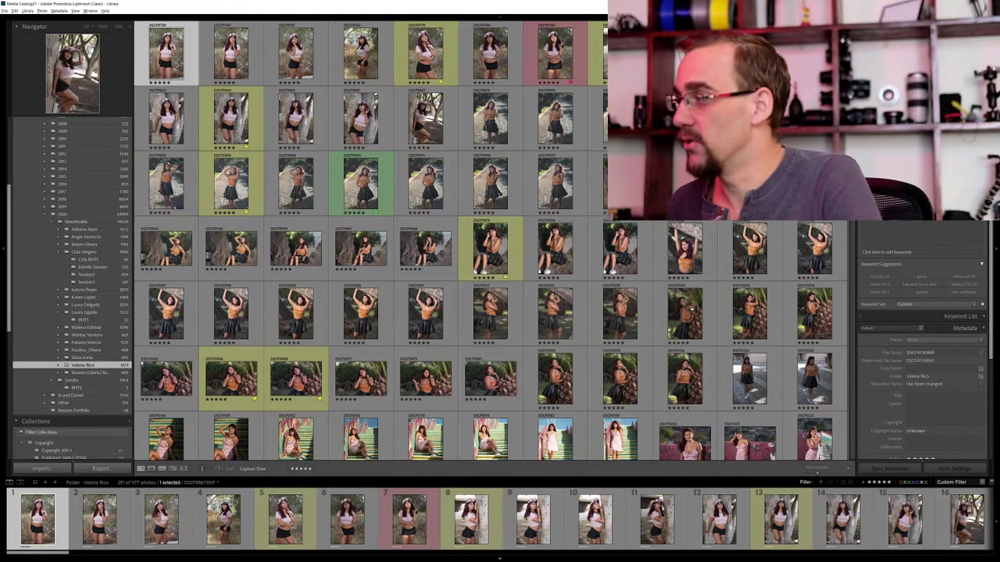
left_click(903, 482)
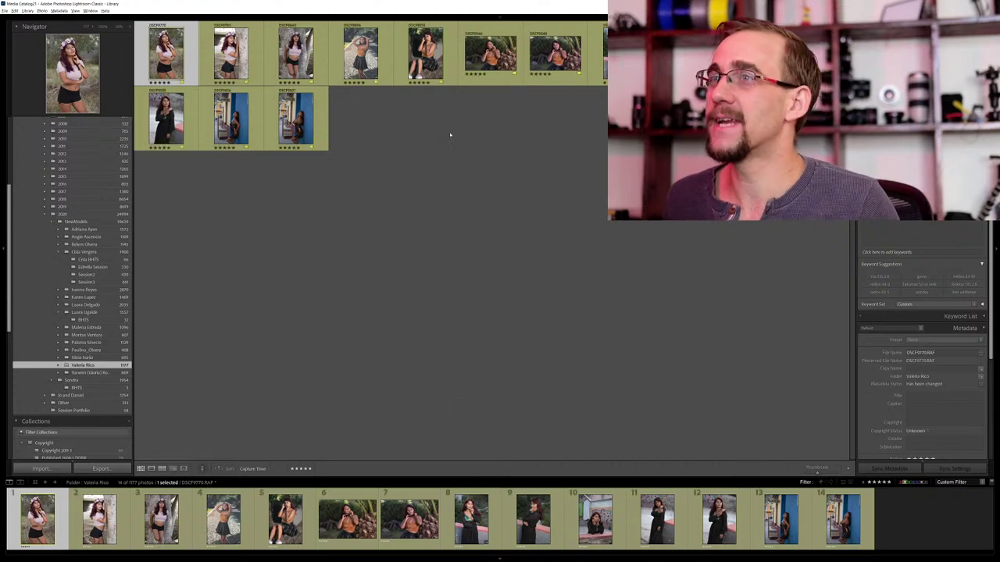
left_click(471, 519)
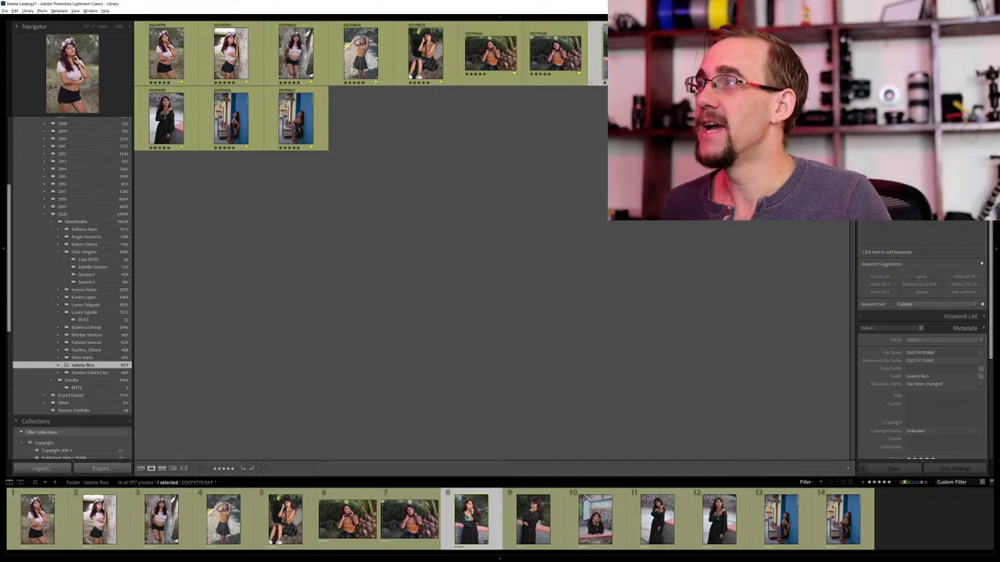
key("e")
key("Right")
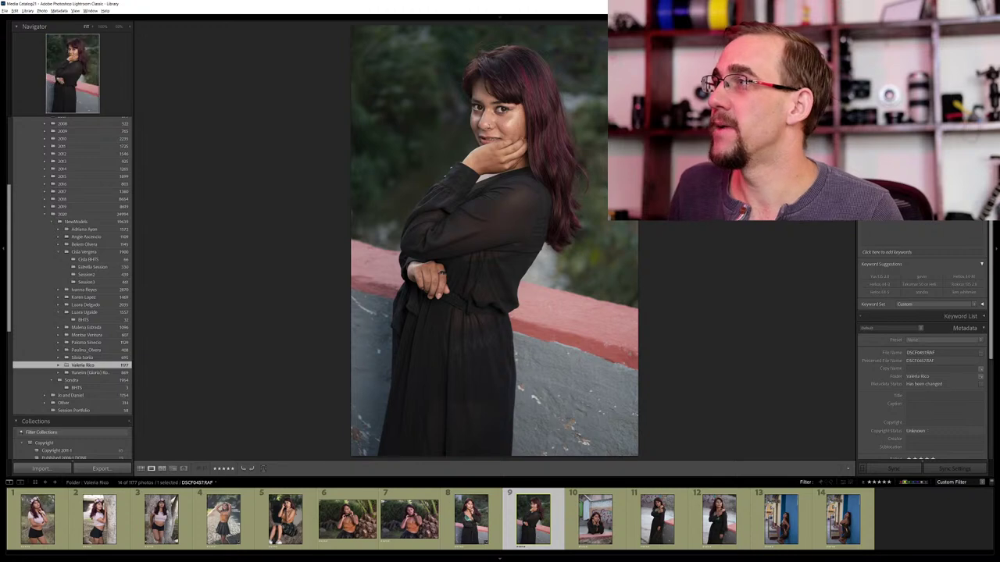
key("Right")
key("Right")
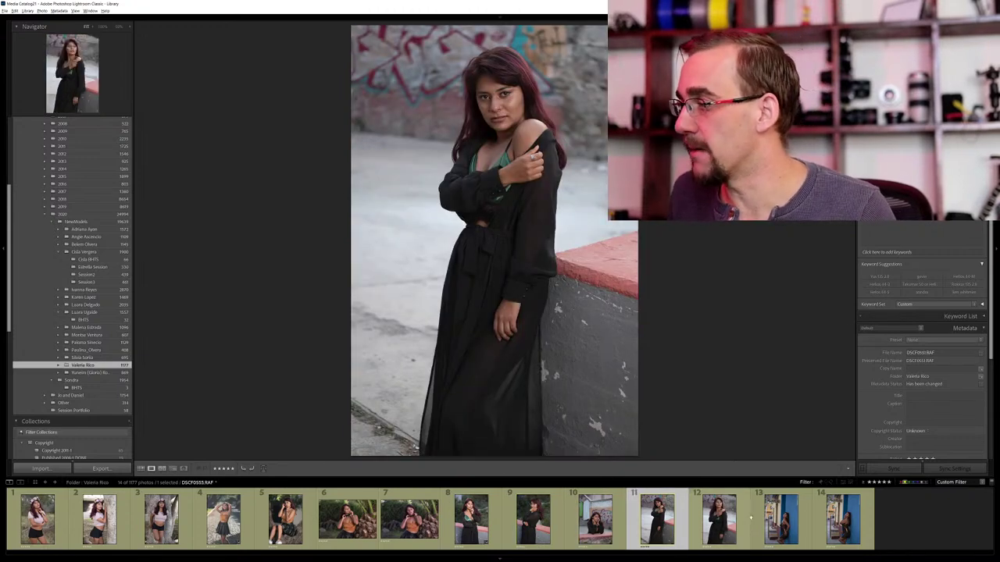
left_click(799, 530)
key("Right")
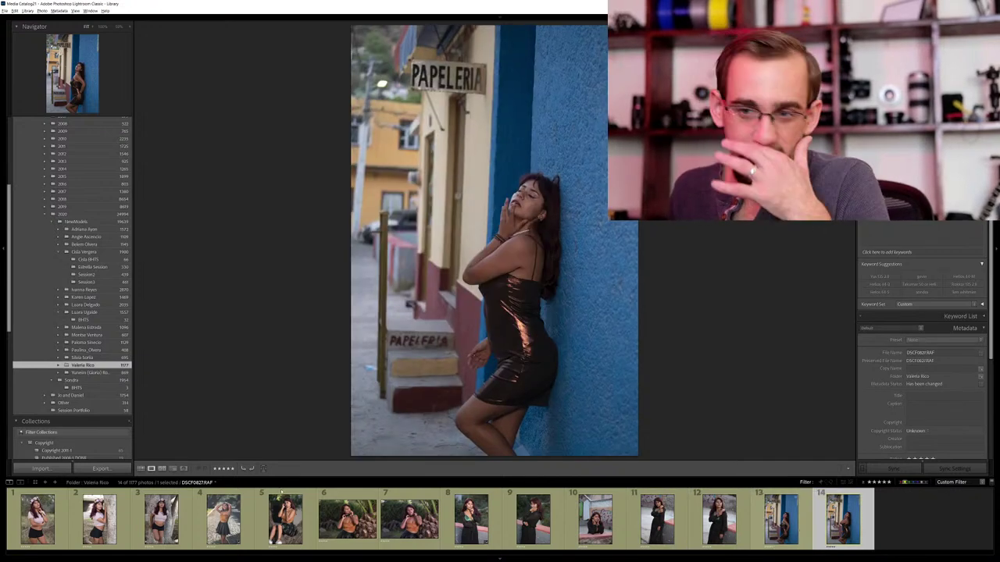
Apply the IQSilver DarkroomCrush preset to the last blue-wall pick in Develop and expand the Belladonna 2.0 preset group.
key("d")
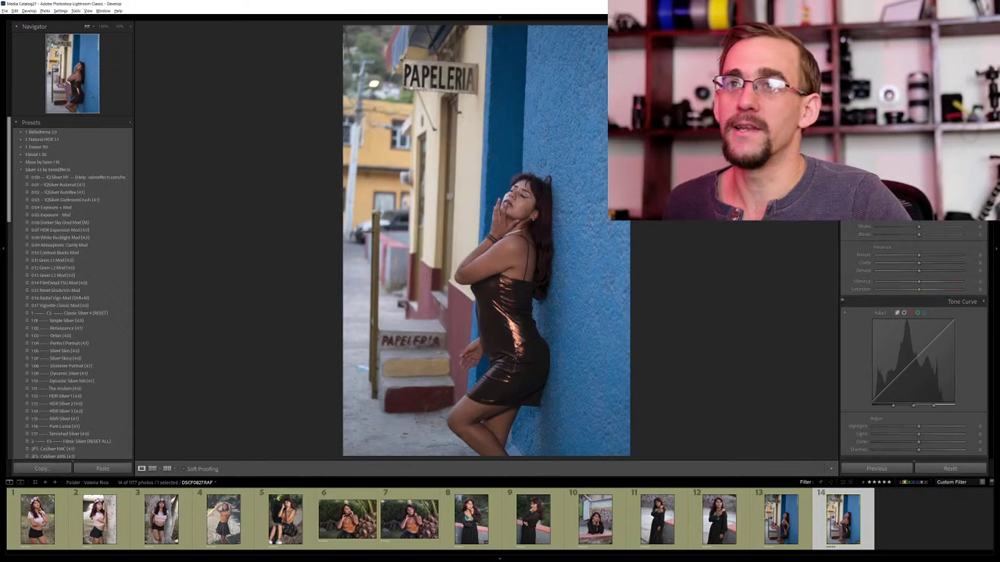
left_click(48, 200)
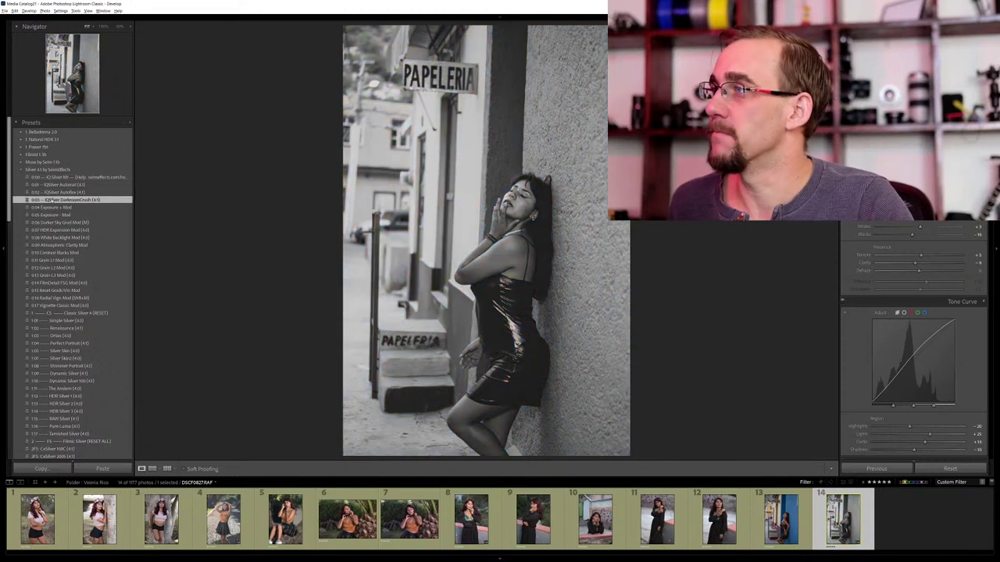
left_click(43, 132)
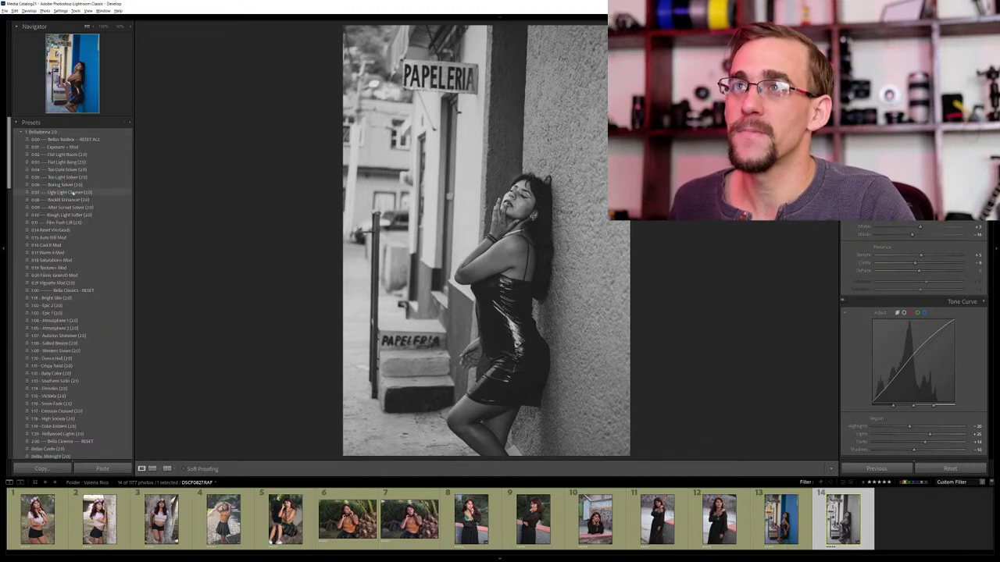
Apply the Autumn Shimmer preset to the last blue-wall photo, trying Salted Breeze and Hollywood Lights over it and undoing both.
left_click(57, 336)
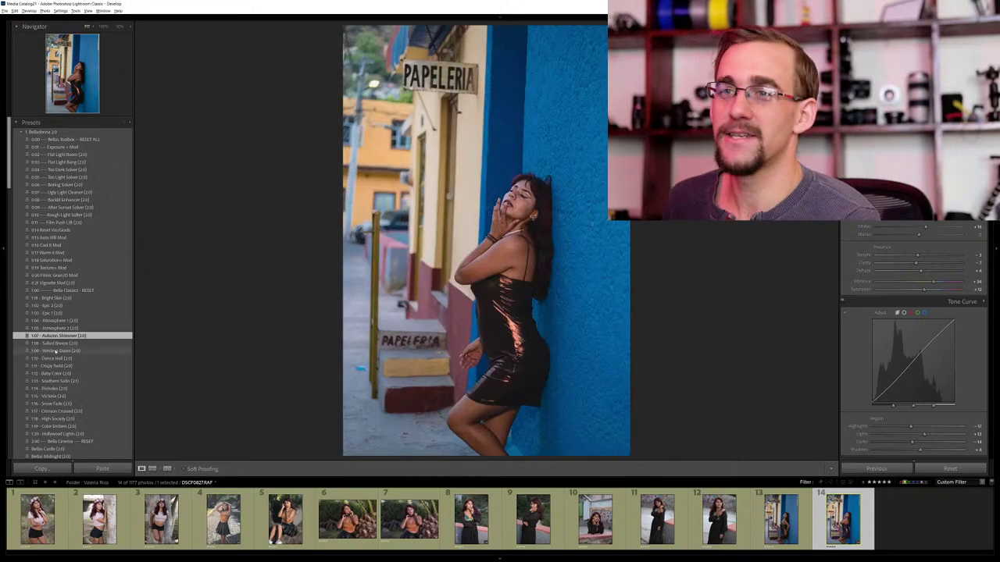
left_click(56, 344)
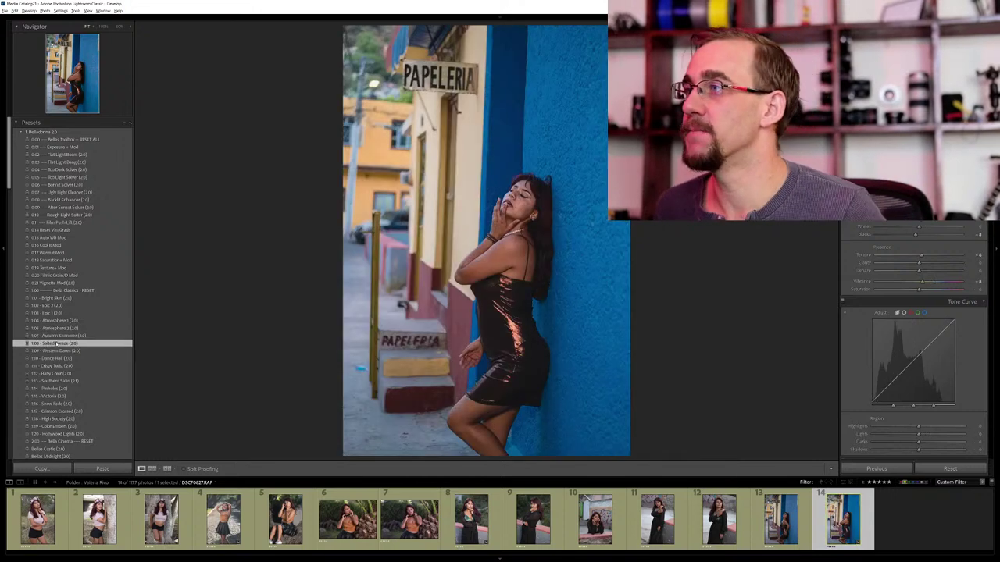
key("ctrl+z")
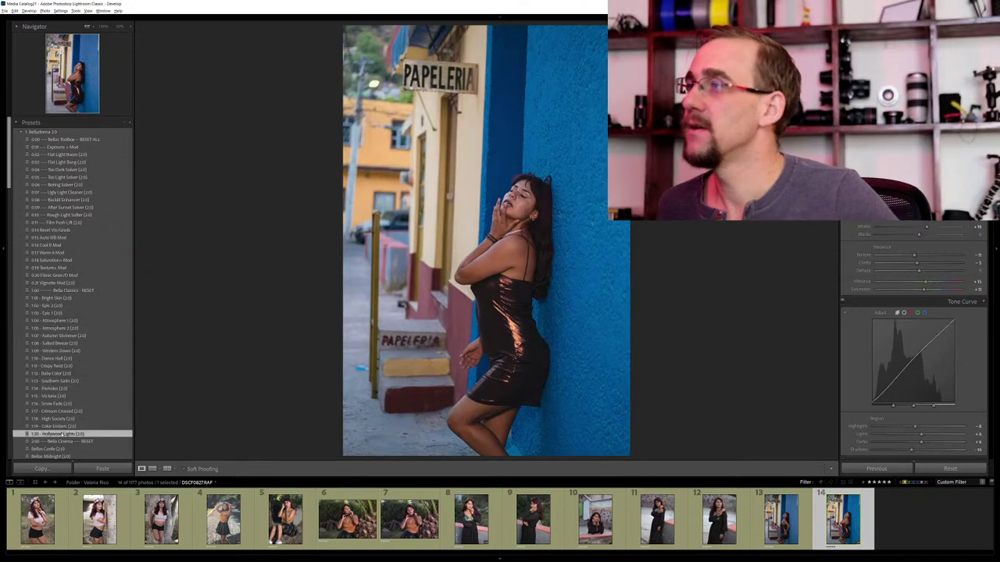
left_click(62, 434)
key("ctrl+z")
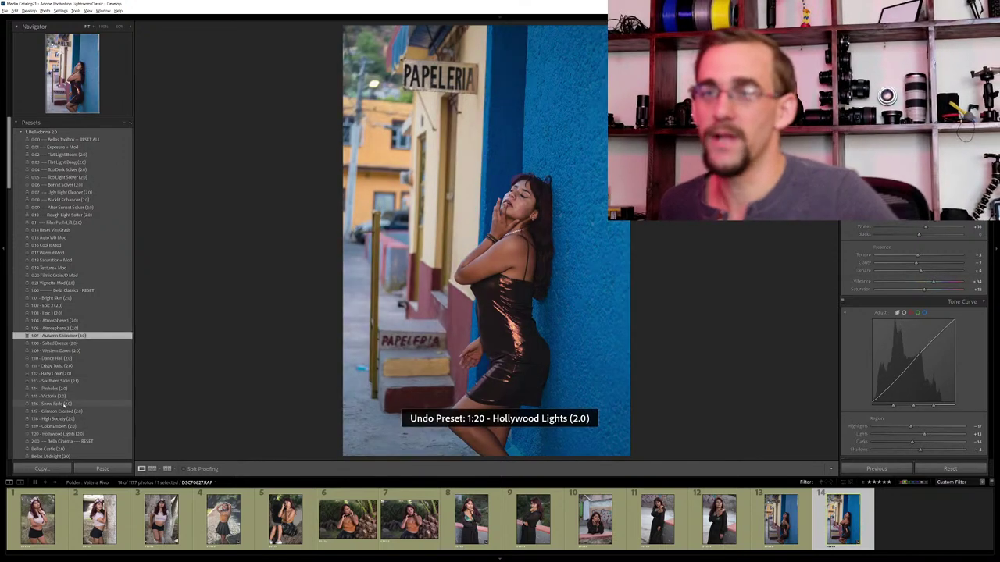
Try the Paris Streets and Midsummer presets on the last blue-wall photo, undoing each one.
scroll(64, 412, "down", 5)
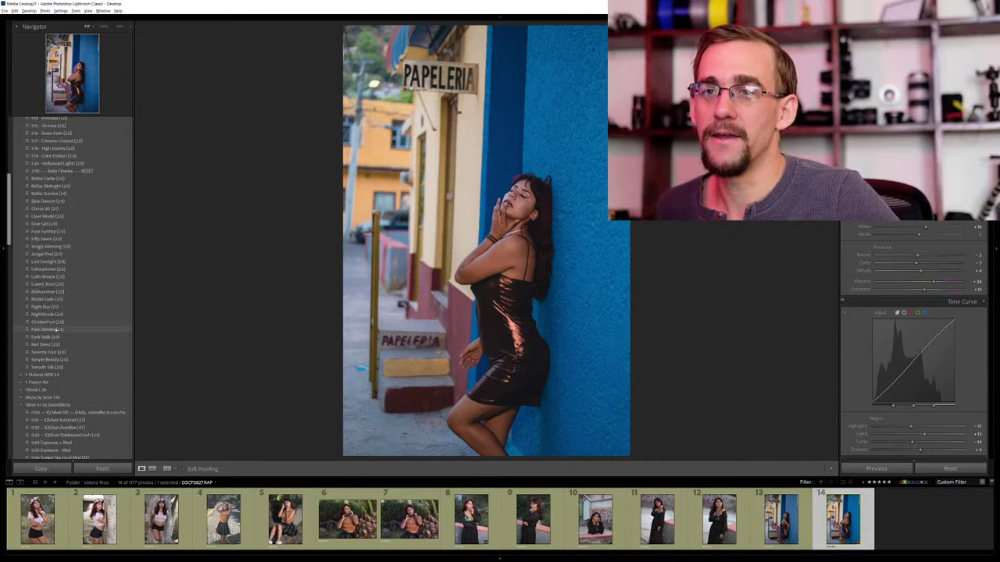
left_click(59, 330)
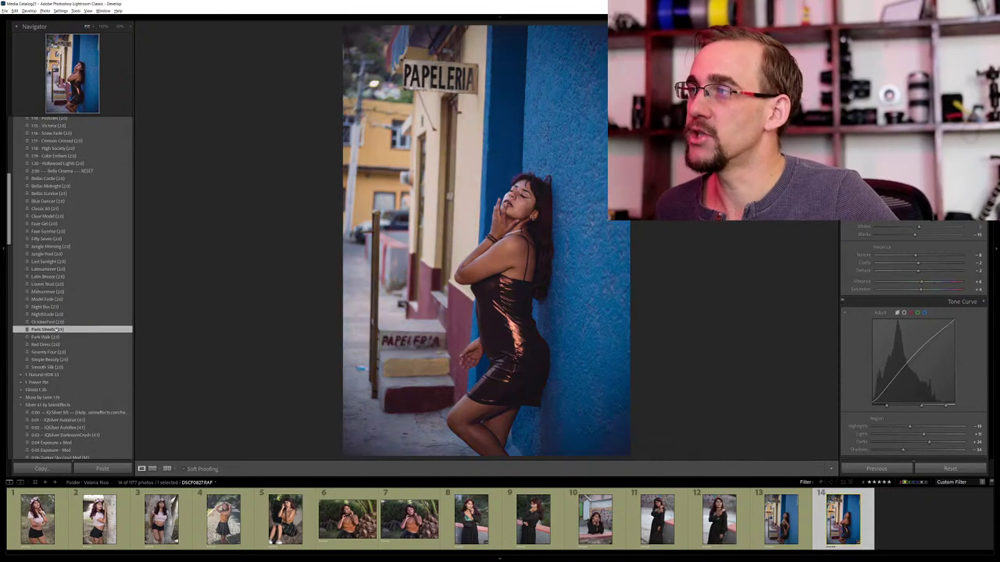
key("ctrl+z")
left_click(51, 292)
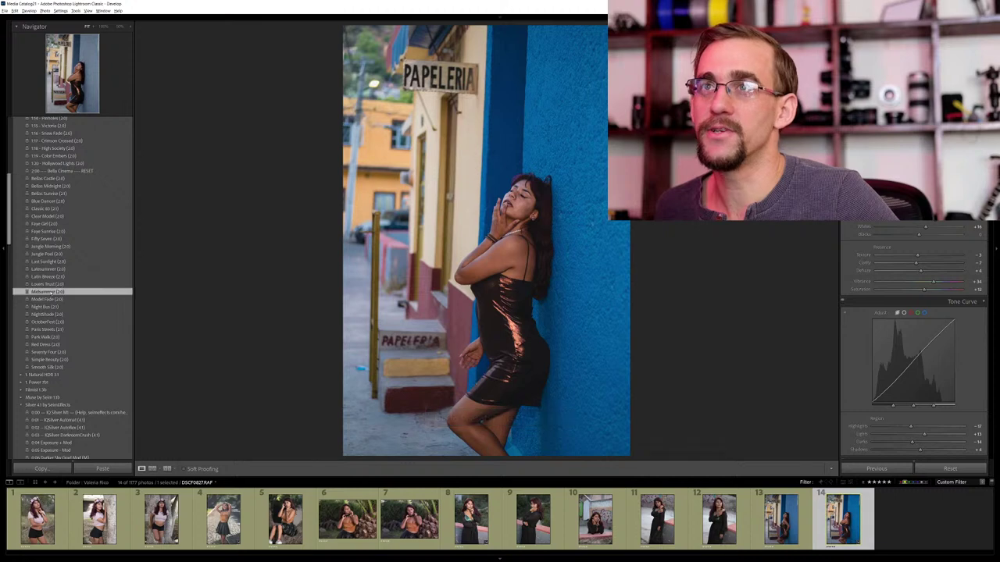
key("ctrl+z")
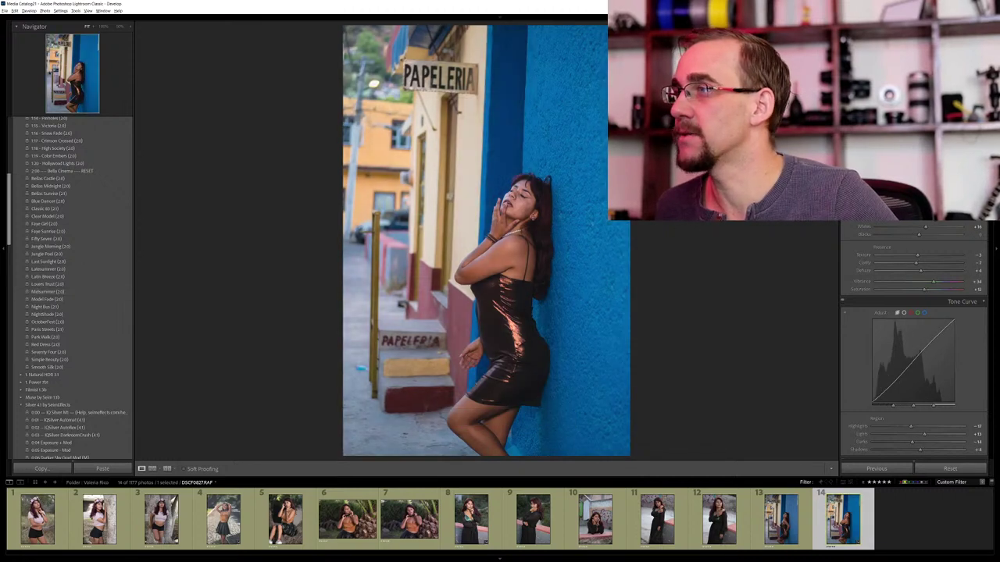
Crop the last blue-wall photo slightly tighter, rotating it a little counterclockwise and repositioning the image within the frame.
key("e")
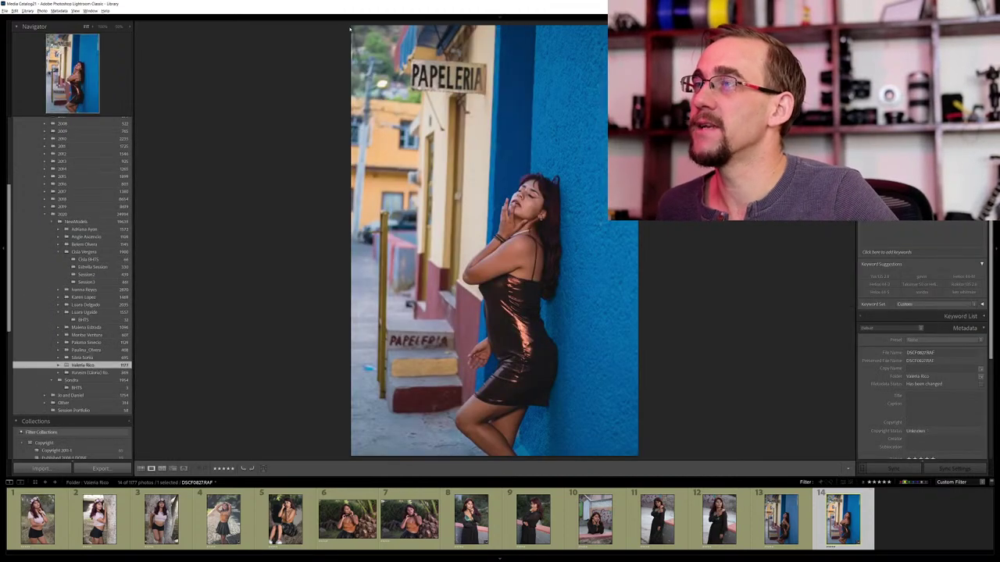
key("r")
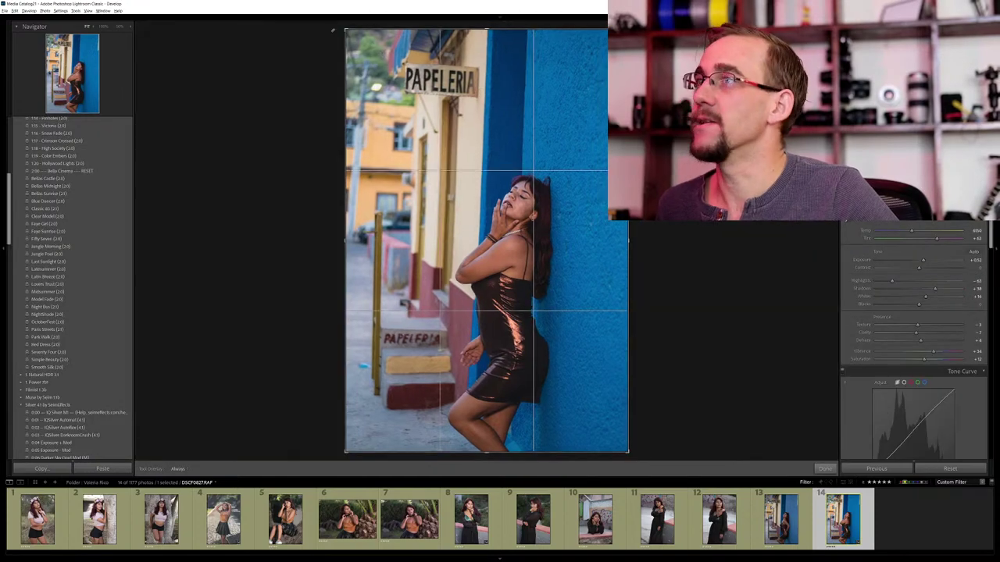
left_click_drag(331, 31, 329, 40)
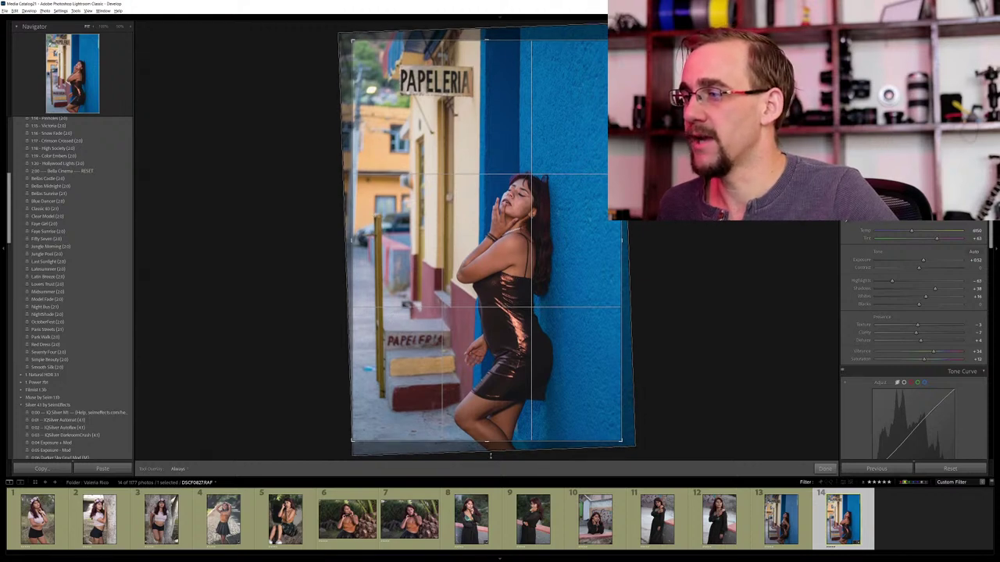
left_click_drag(352, 240, 359, 240)
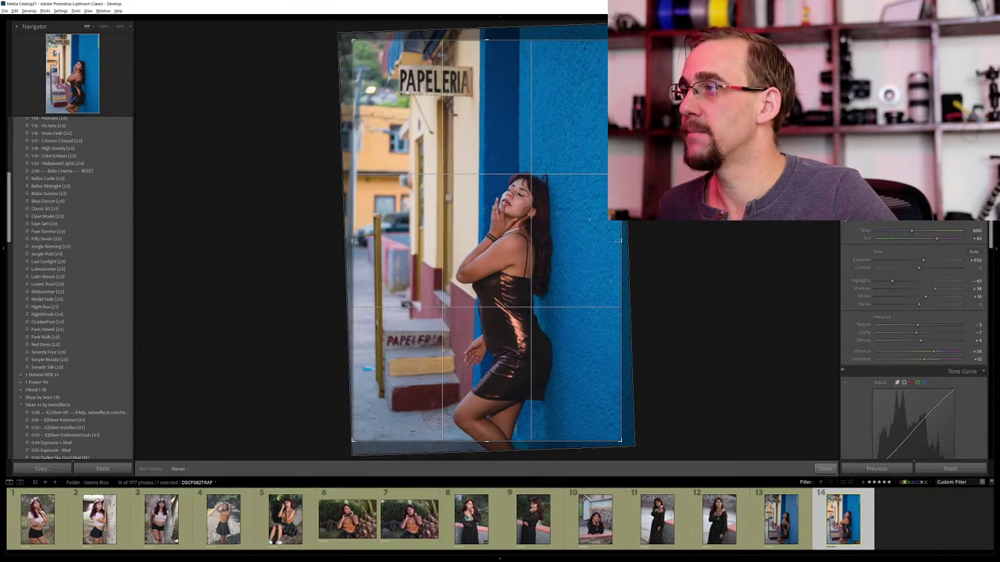
left_click_drag(560, 226, 568, 226)
key("Return")
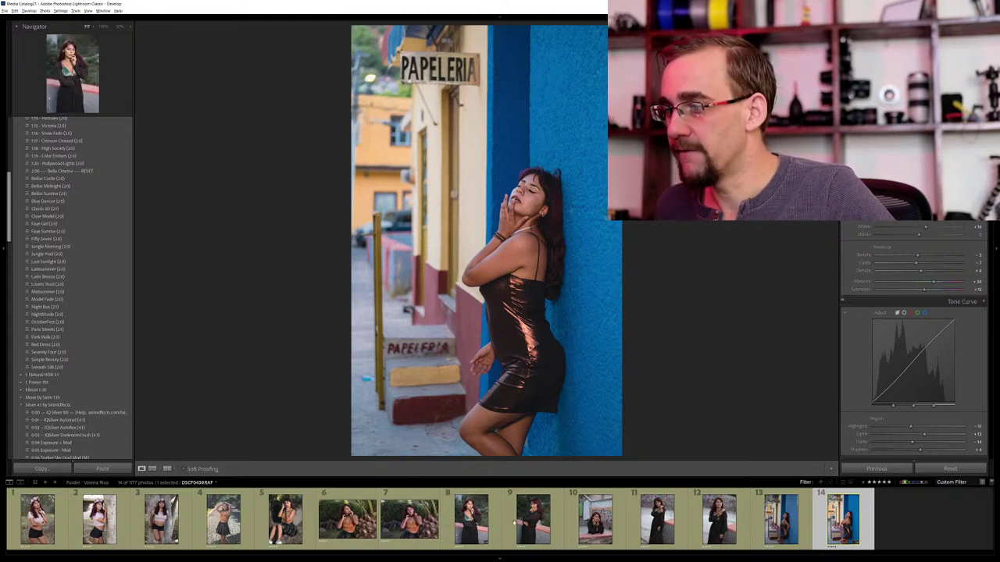
Apply the Midsummer preset to the hand-on-chin black-dress photo, and crop it tighter from below with a slight counterclockwise rotation.
left_click(533, 520)
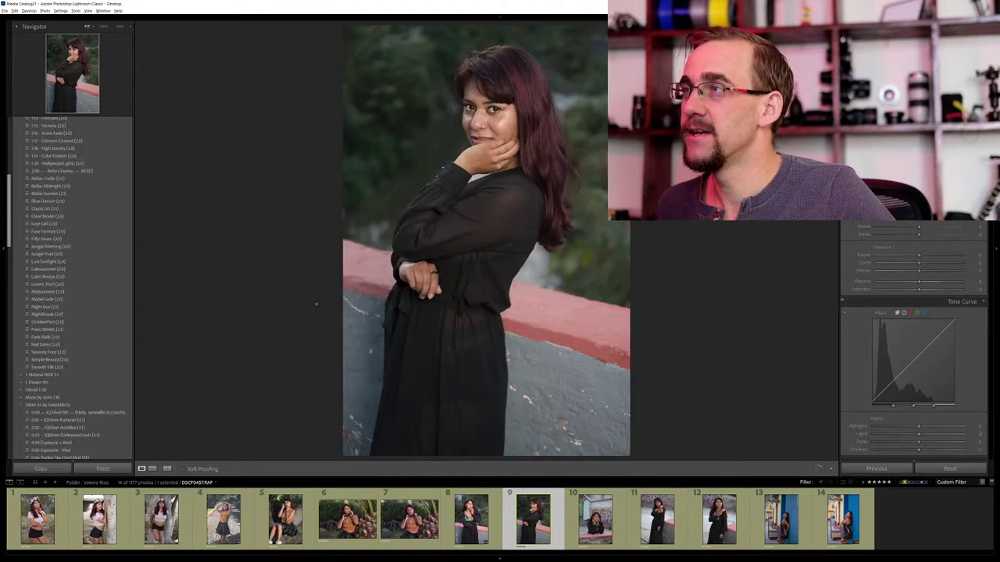
left_click(55, 292)
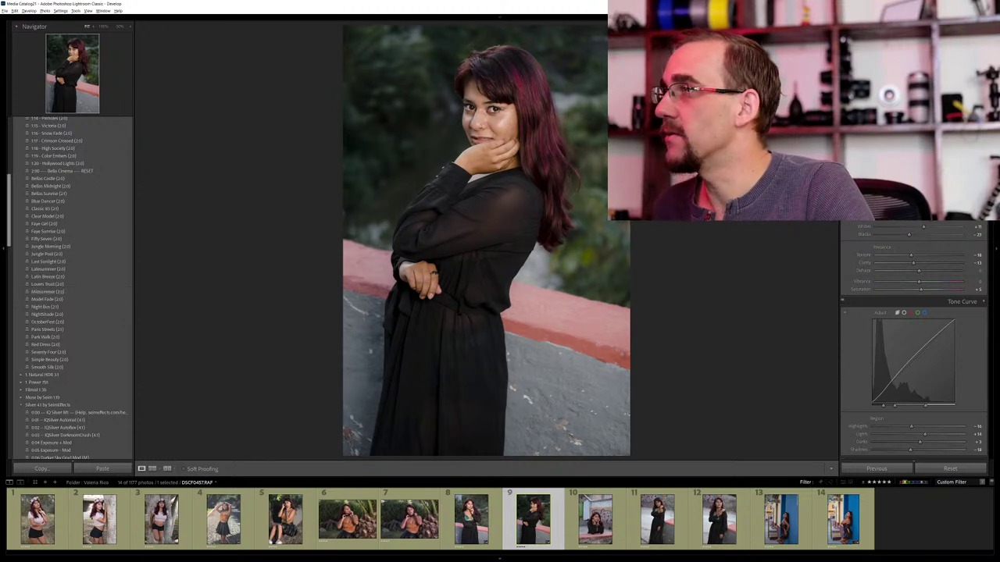
key("r")
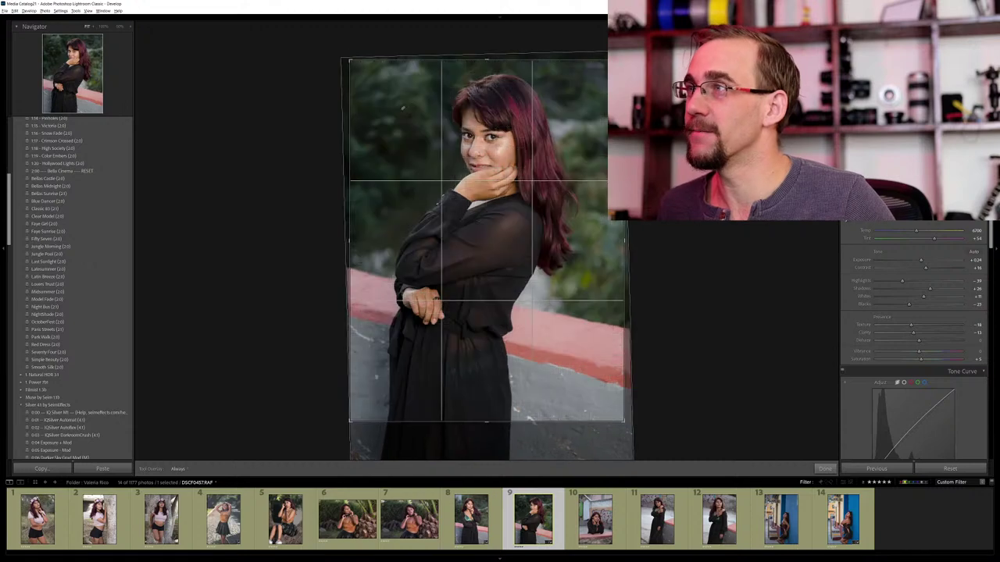
key("Return")
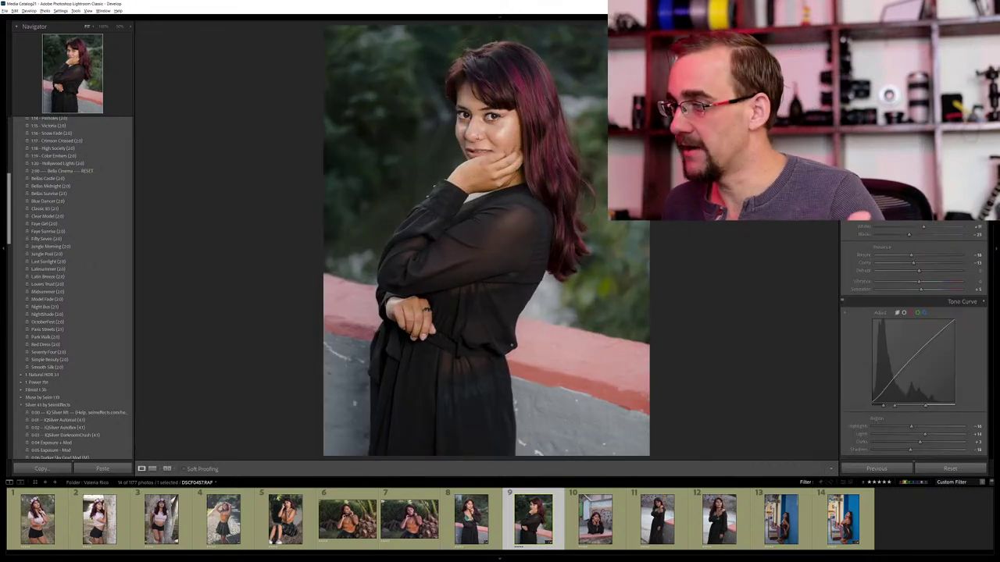
right_click(403, 138)
left_click(269, 245)
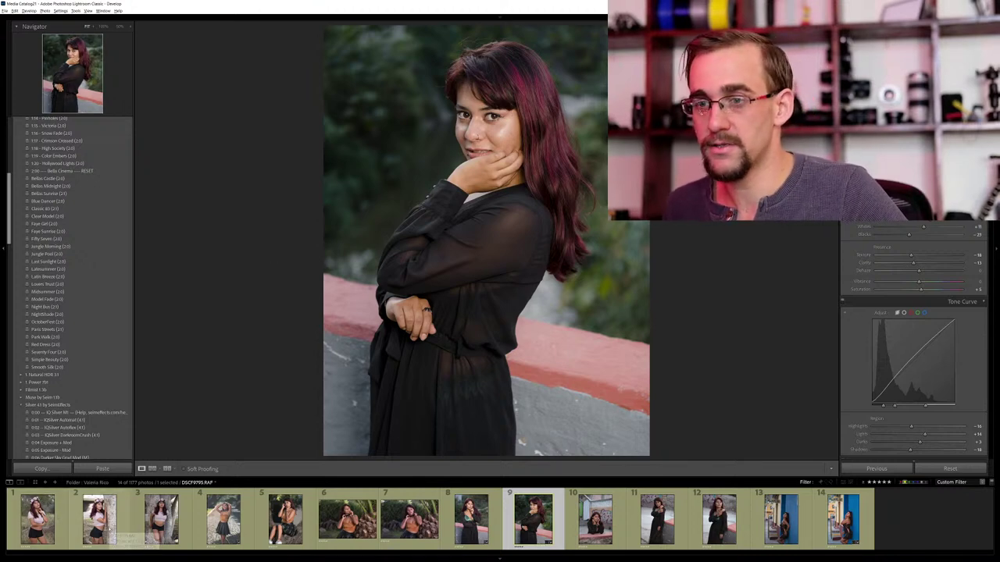
Open the orange-top photo on the cobblestone street and apply the Lovers Trust preset to it.
left_click(161, 519)
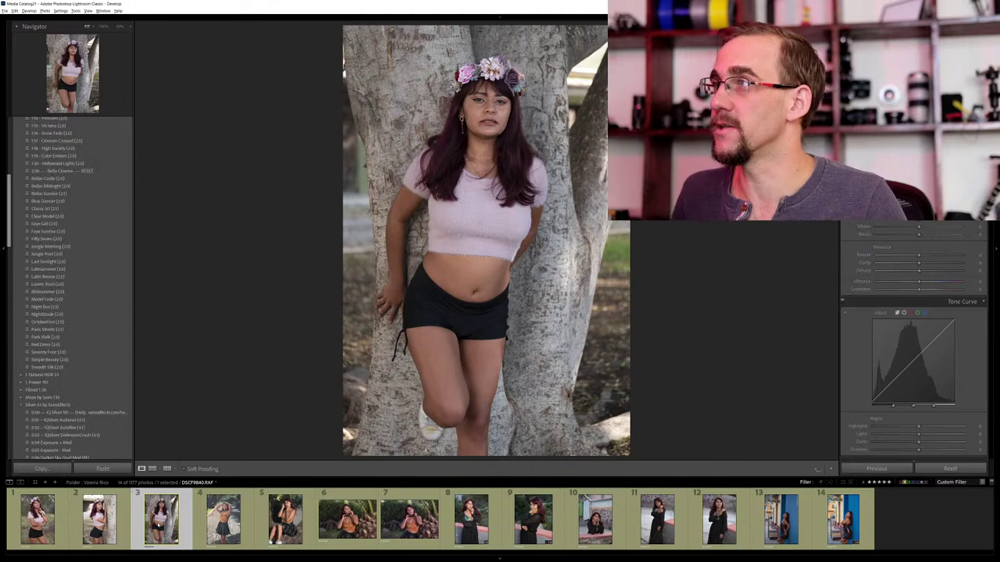
left_click(223, 520)
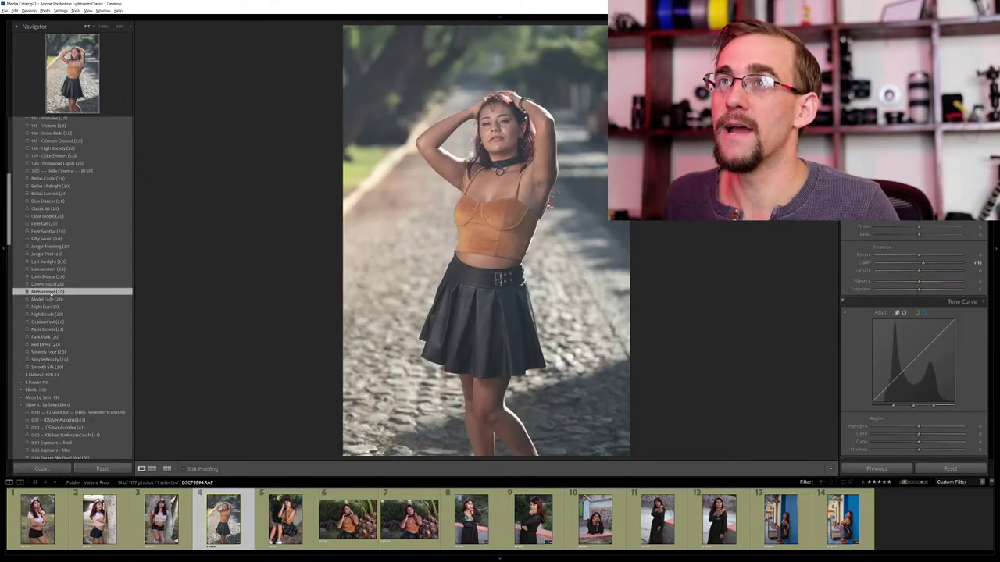
left_click(49, 277)
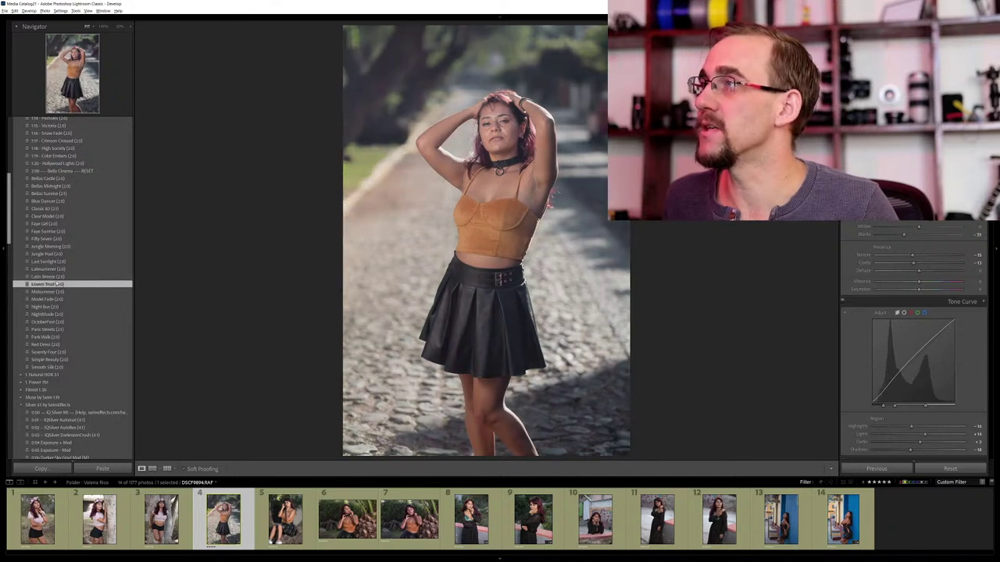